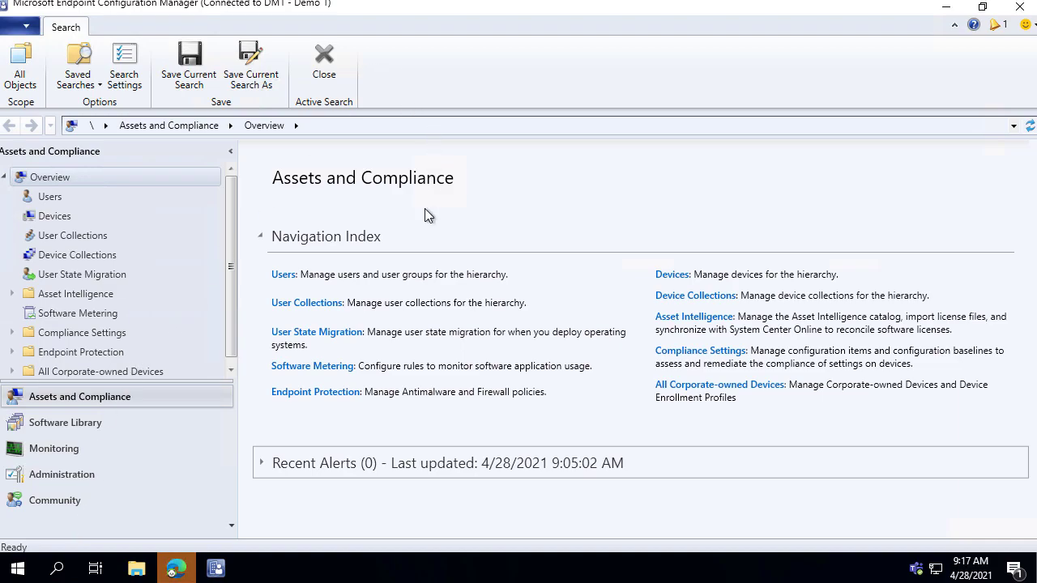
Review the IP address range boundary and the Demo 1 boundary group in the site's hierarchy configuration
{"action": "left_click", "coordinate": [69, 475]}
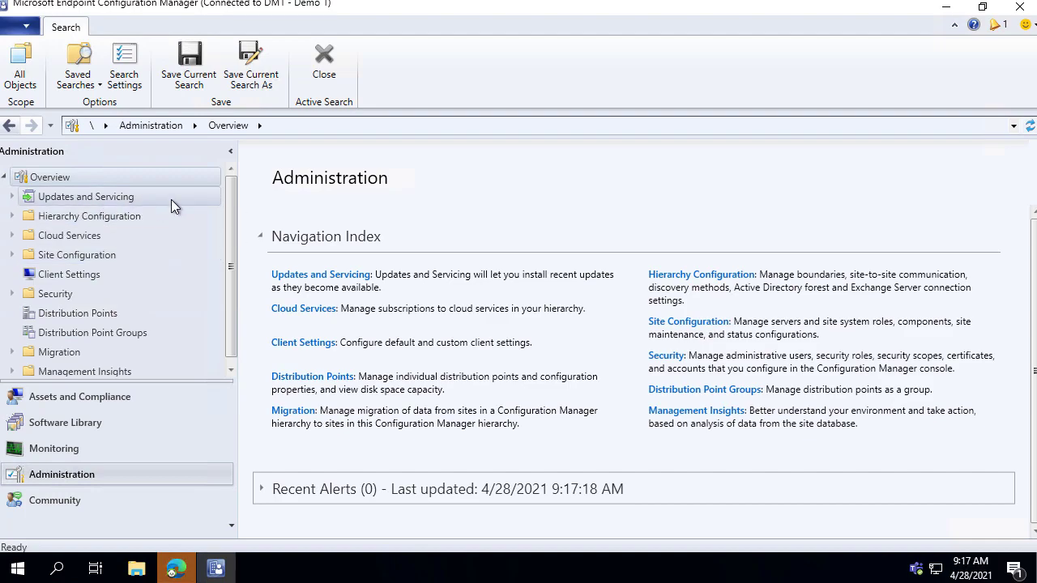
{"action": "left_click", "coordinate": [91, 216]}
{"action": "left_click", "coordinate": [84, 256]}
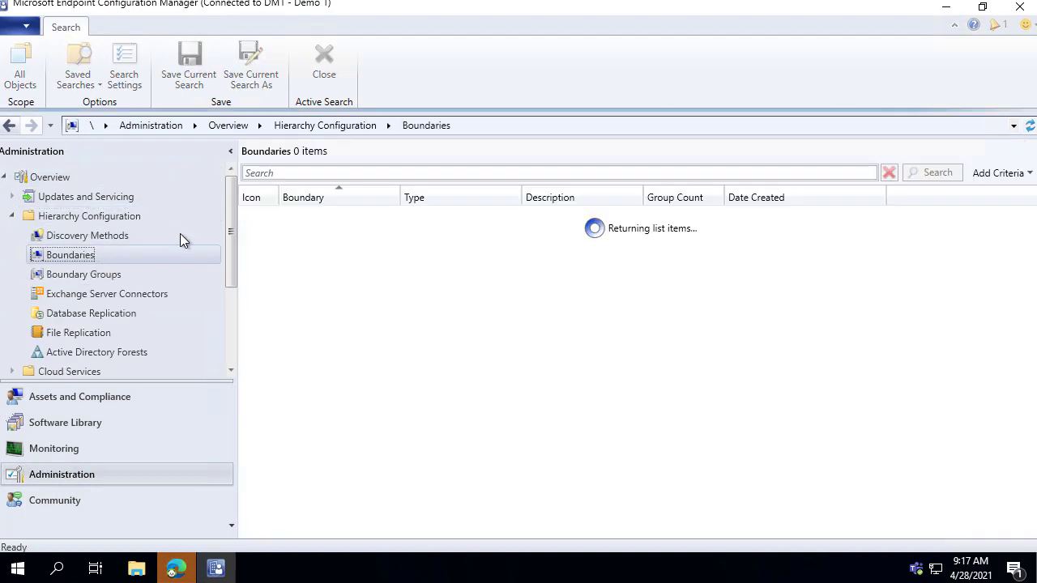
{"action": "left_click_drag", "start_coordinate": [404, 224], "coordinate": [407, 292]}
{"action": "left_click", "coordinate": [440, 215]}
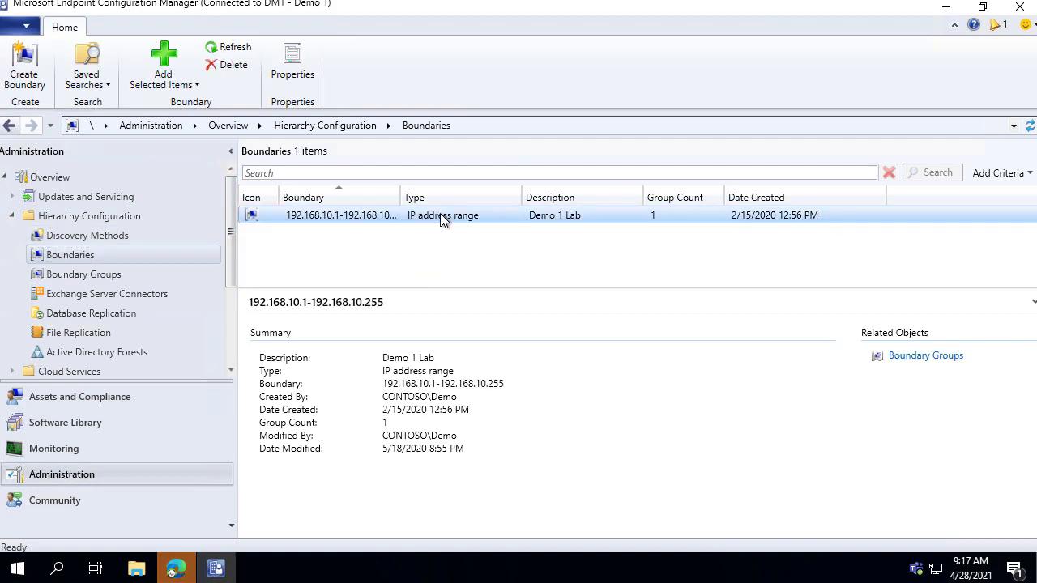
{"action": "double_click", "coordinate": [401, 198]}
{"action": "left_click", "coordinate": [103, 274]}
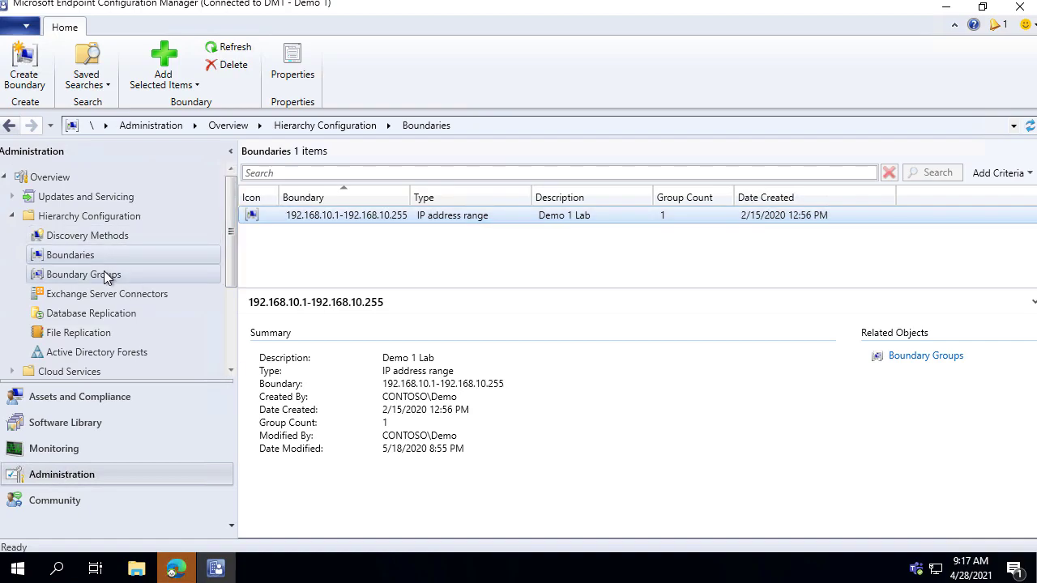
{"action": "left_click", "coordinate": [384, 232]}
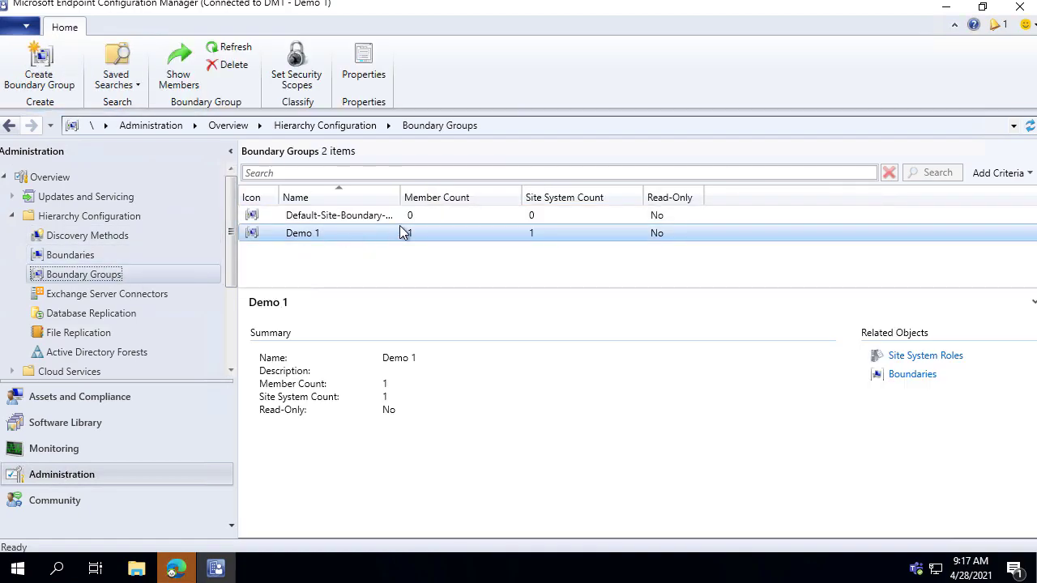
Select DEMO1CLIENT in the Devices list and add the Boundary Group(s) column to the list
{"action": "left_click", "coordinate": [100, 397]}
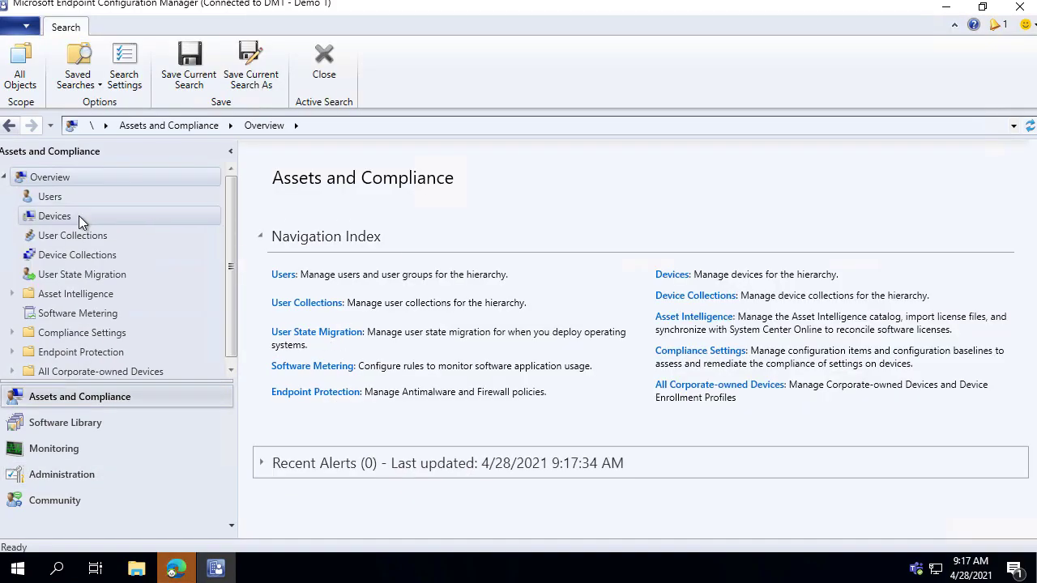
{"action": "left_click", "coordinate": [79, 216]}
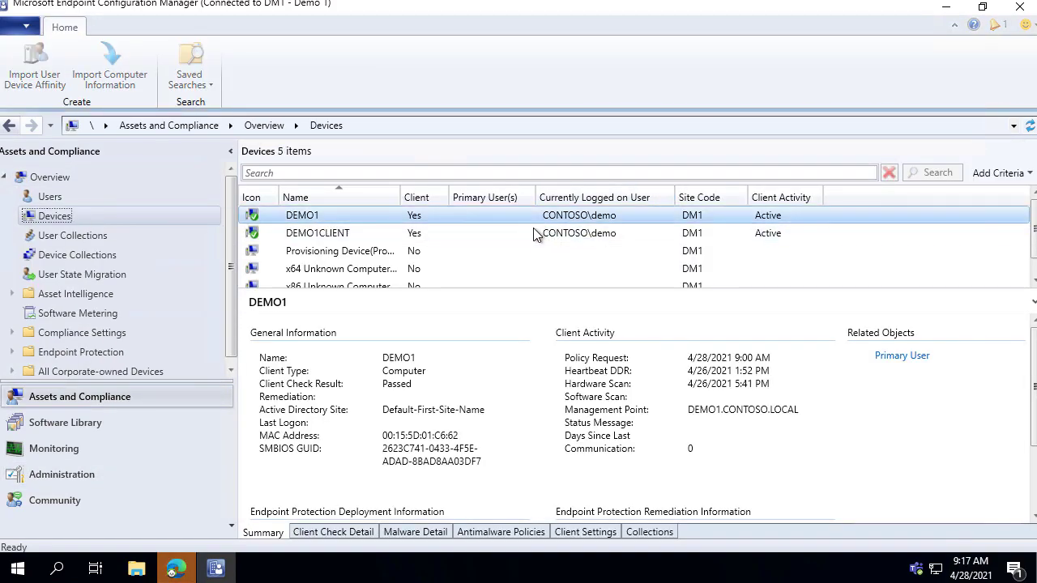
{"action": "left_click", "coordinate": [535, 233]}
{"action": "right_click", "coordinate": [589, 198]}
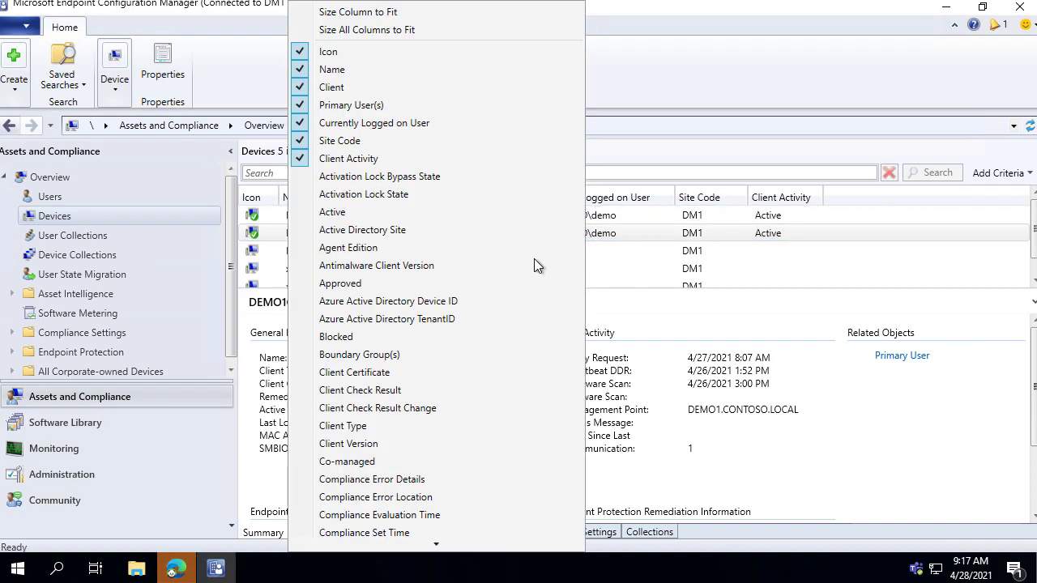
{"action": "key", "text": "Escape"}
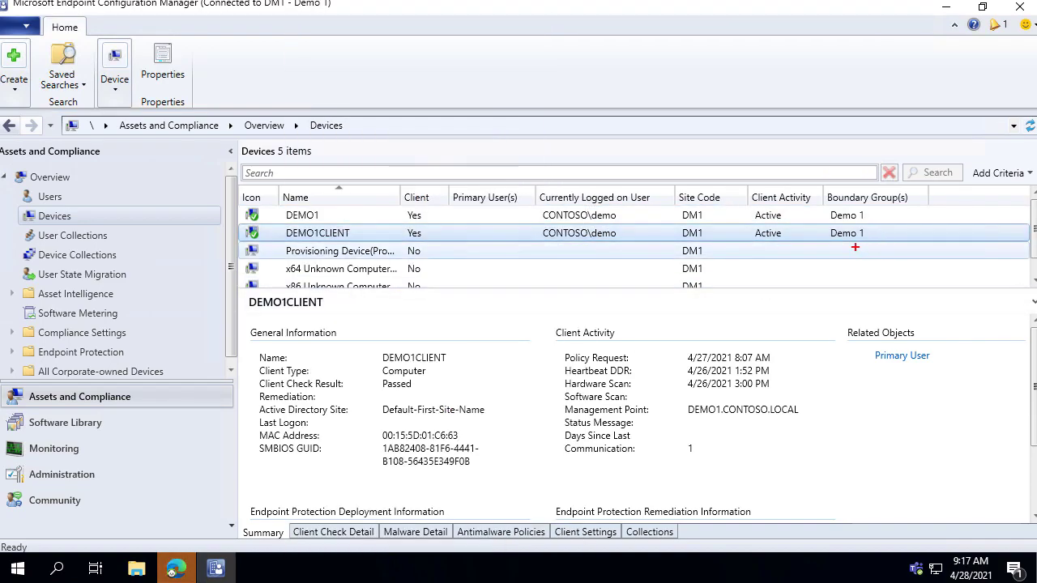
Check the distribution point status of the PatchMyPC Updates deployment package under Software Updates
{"action": "left_click", "coordinate": [127, 421]}
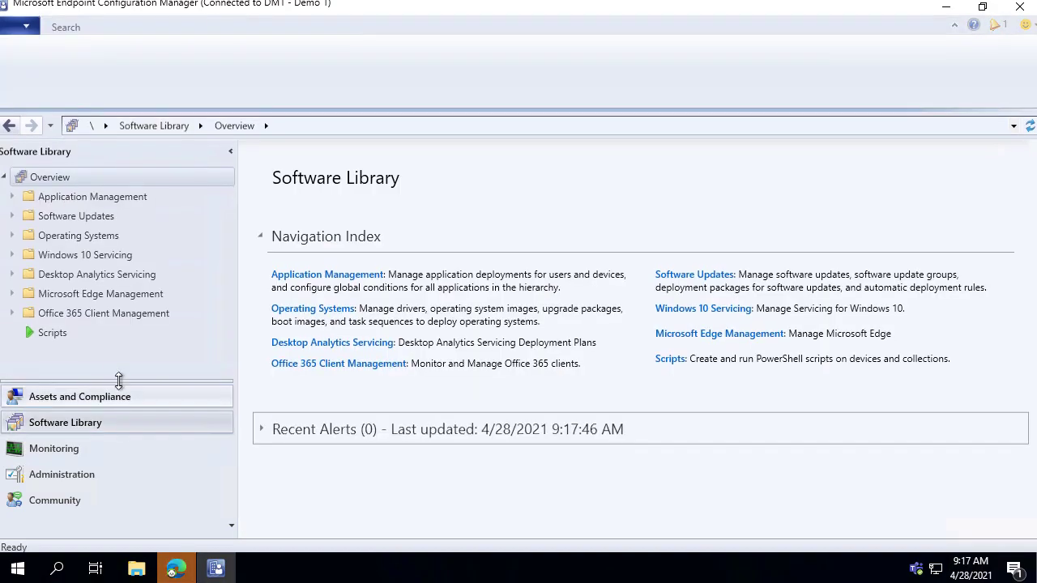
{"action": "left_click", "coordinate": [104, 217]}
{"action": "left_click", "coordinate": [95, 278]}
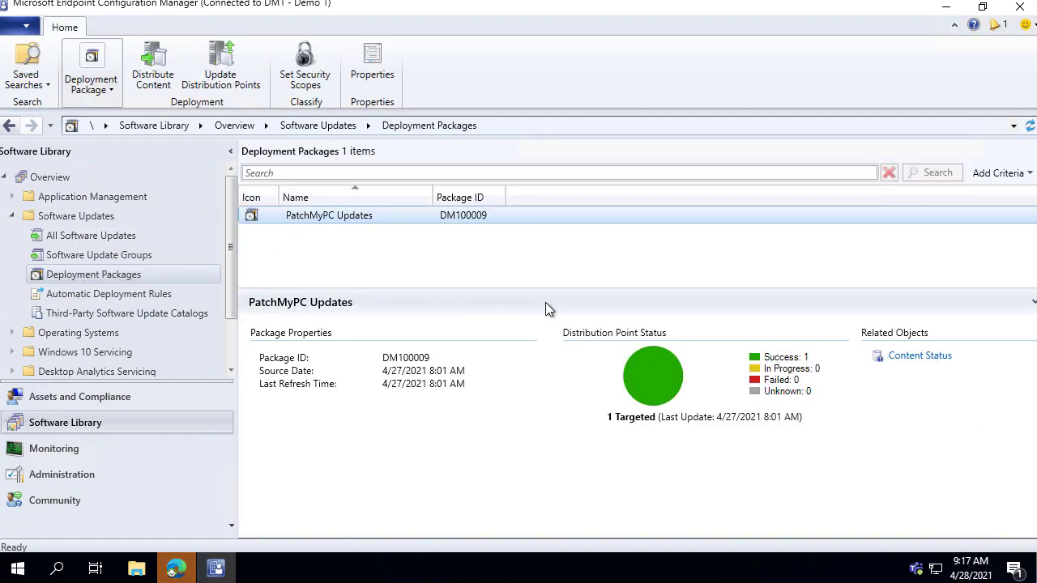
{"action": "mouse_move", "coordinate": [550, 319]}
{"action": "left_mouse_down"}
{"action": "mouse_move", "coordinate": [947, 415]}
{"action": "mouse_move", "coordinate": [981, 452]}
{"action": "left_mouse_up"}
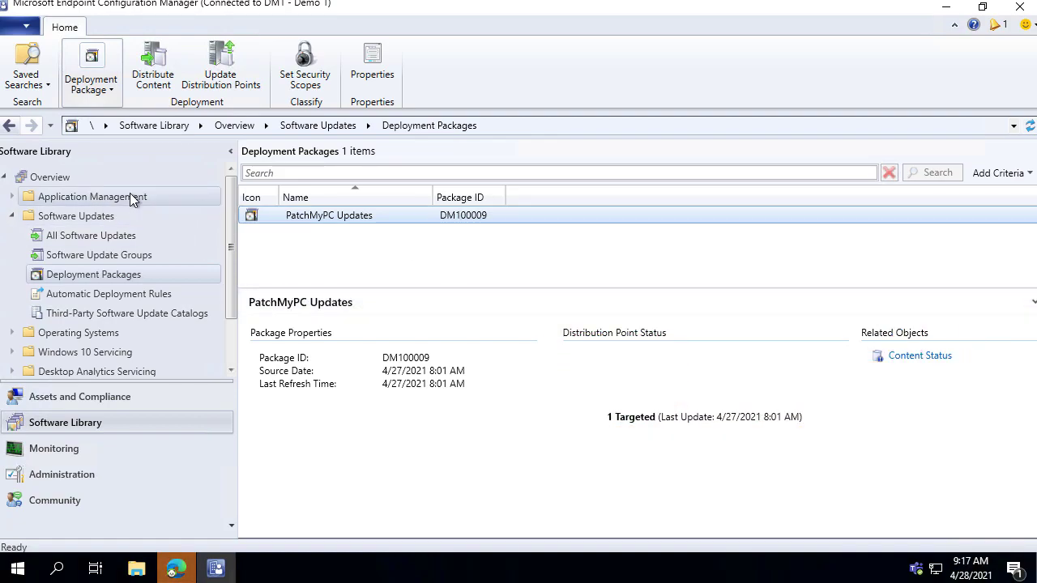
Check the content status of the 7-Zip 19.00 (MSI-x64) application in the Applications list
{"action": "left_click", "coordinate": [130, 195]}
{"action": "left_click", "coordinate": [62, 208]}
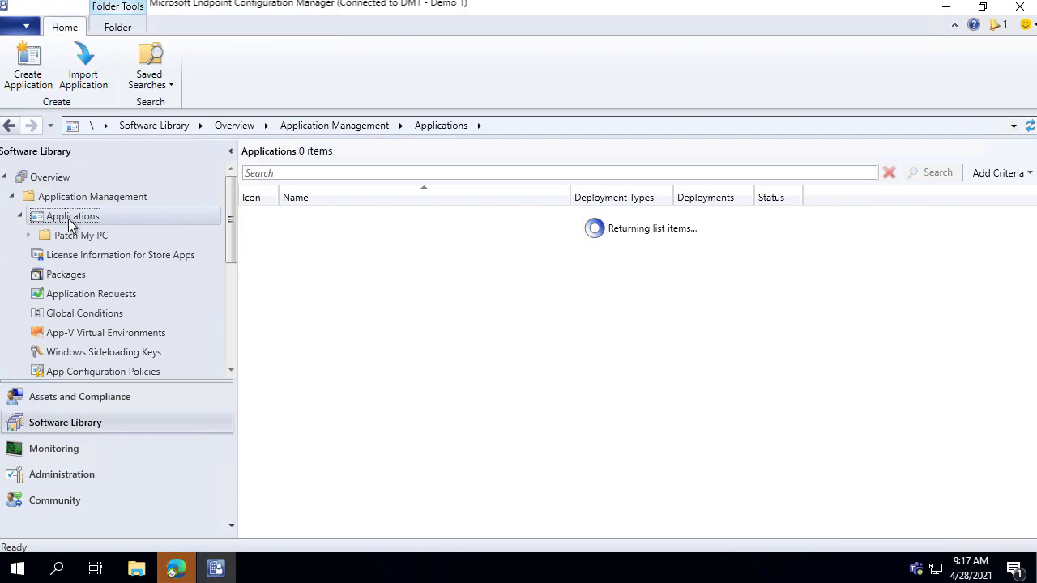
{"action": "left_click", "coordinate": [72, 236]}
{"action": "left_click", "coordinate": [73, 216]}
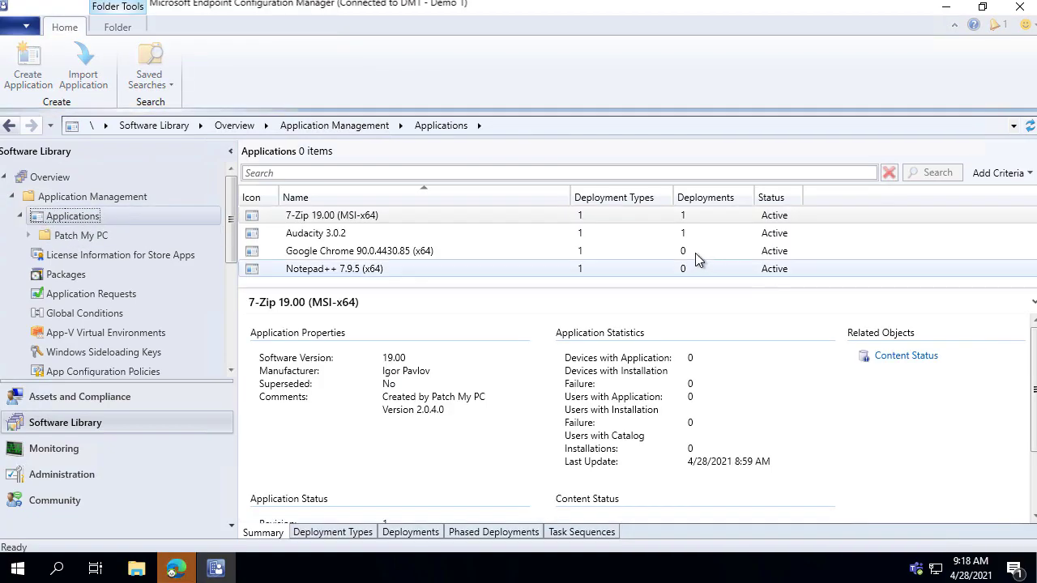
{"action": "left_click_drag", "start_coordinate": [650, 290], "coordinate": [662, 243]}
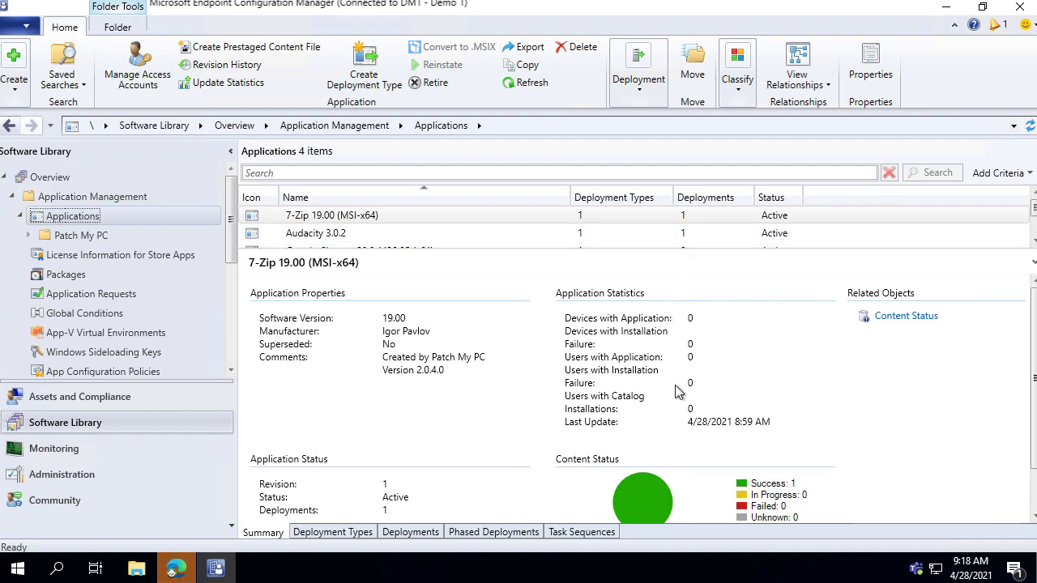
{"action": "scroll", "coordinate": [696, 422], "scroll_direction": "down", "scroll_amount": 1}
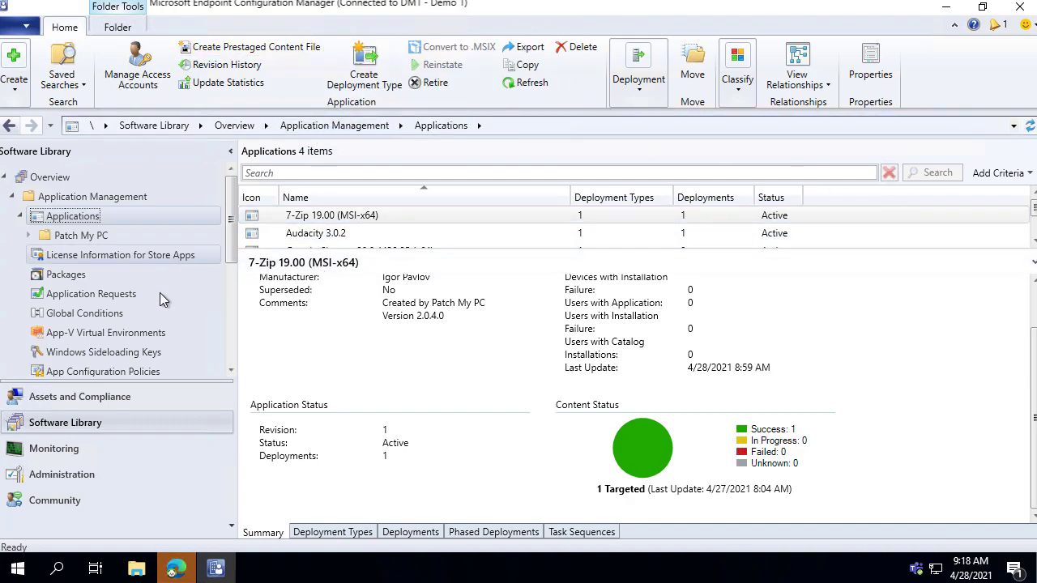
Show the Client Diagnostics options for the DEMO1CLIENT device, including Enable Verbose Logging
{"action": "left_click", "coordinate": [120, 398]}
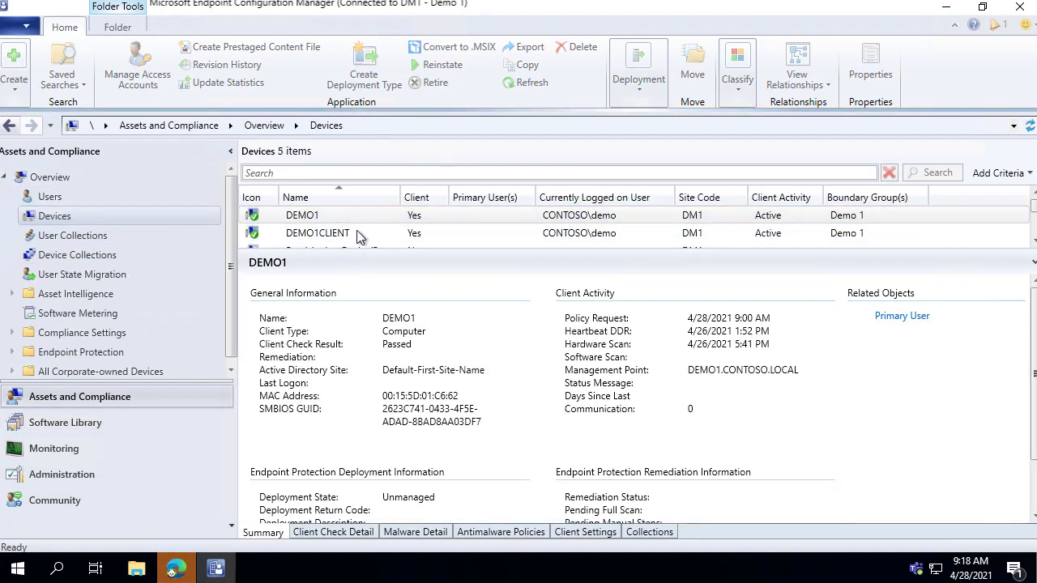
{"action": "left_click", "coordinate": [357, 234]}
{"action": "right_click", "coordinate": [364, 233]}
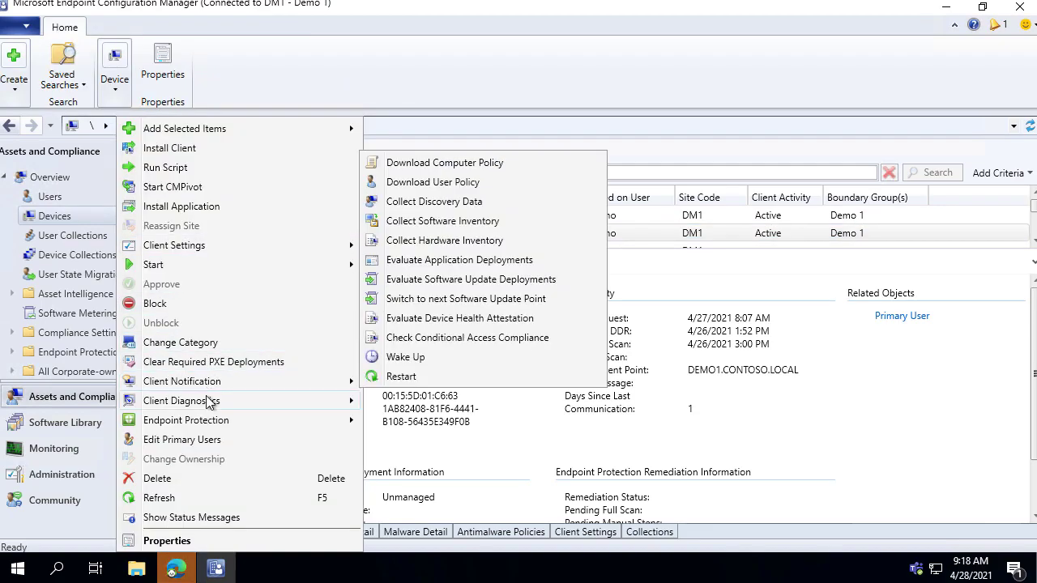
{"action": "mouse_move", "coordinate": [209, 401]}
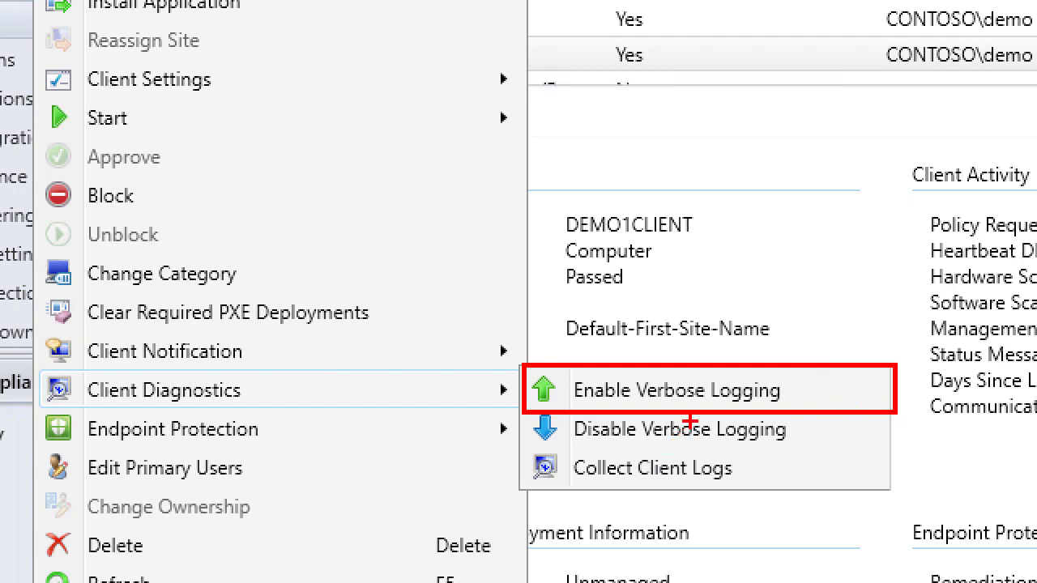
{"action": "key", "text": "Escape"}
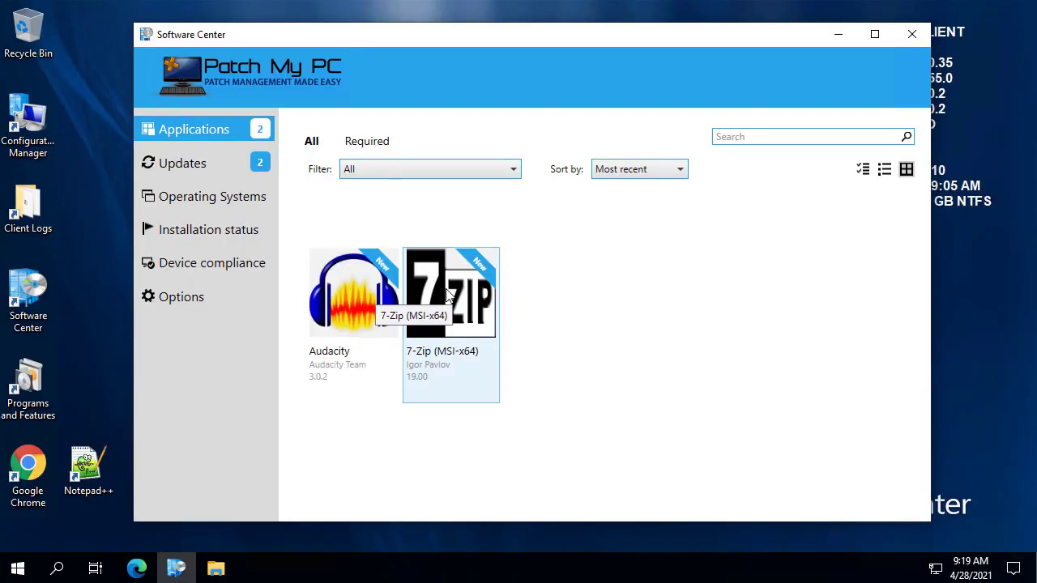
In Software Center on the client, start installing the Google Chrome 90.0.4430.85 (x64) update
{"action": "left_click", "coordinate": [216, 162]}
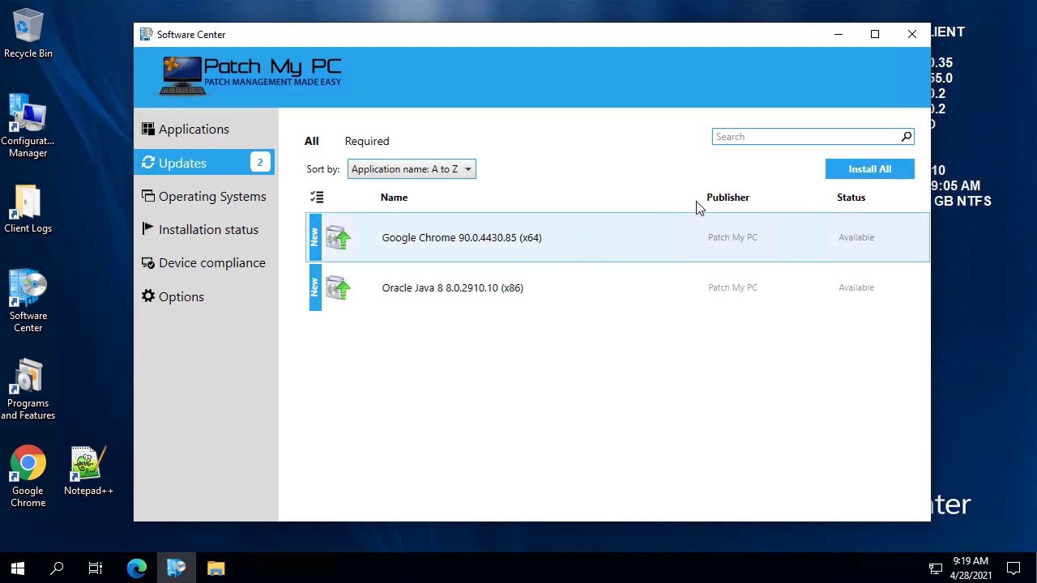
{"action": "left_click_drag", "start_coordinate": [706, 197], "coordinate": [604, 200]}
{"action": "left_click", "coordinate": [500, 231]}
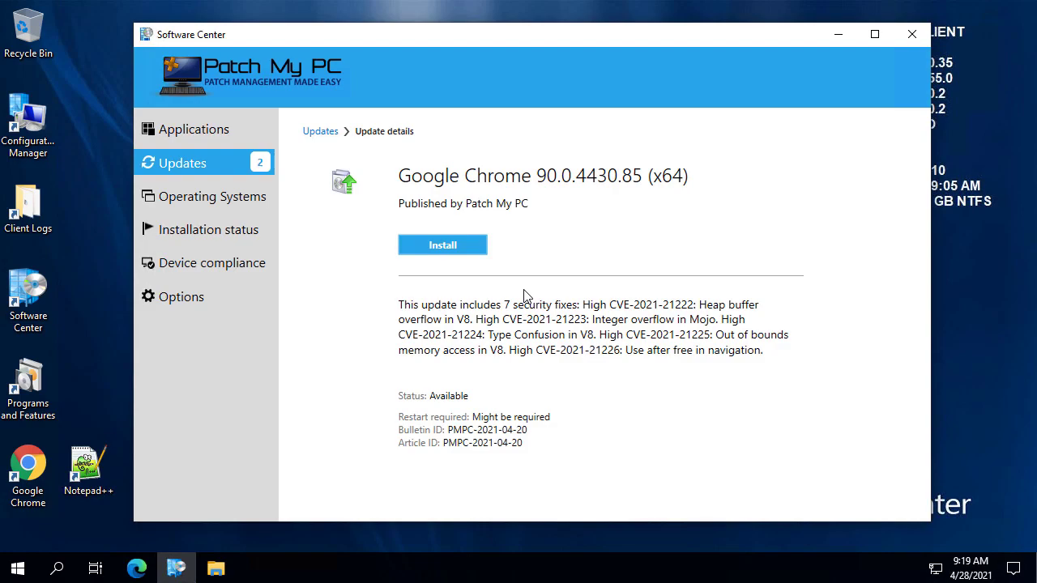
{"action": "left_click", "coordinate": [464, 251]}
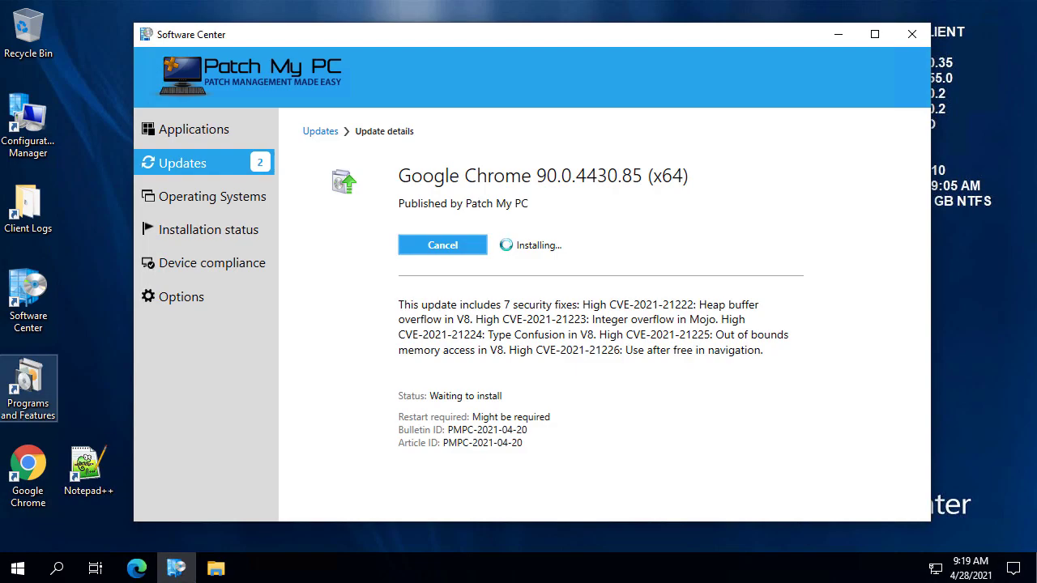
Open CAS.log from the Client Logs folder, minimize the folder window and maximize the log viewer
{"action": "left_click", "coordinate": [35, 203]}
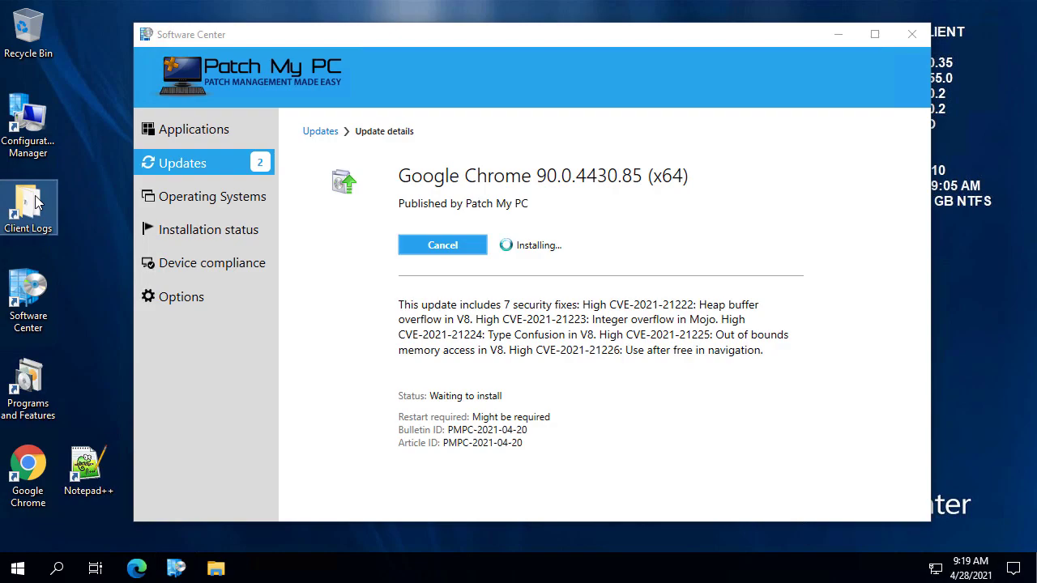
{"action": "double_click", "coordinate": [35, 203]}
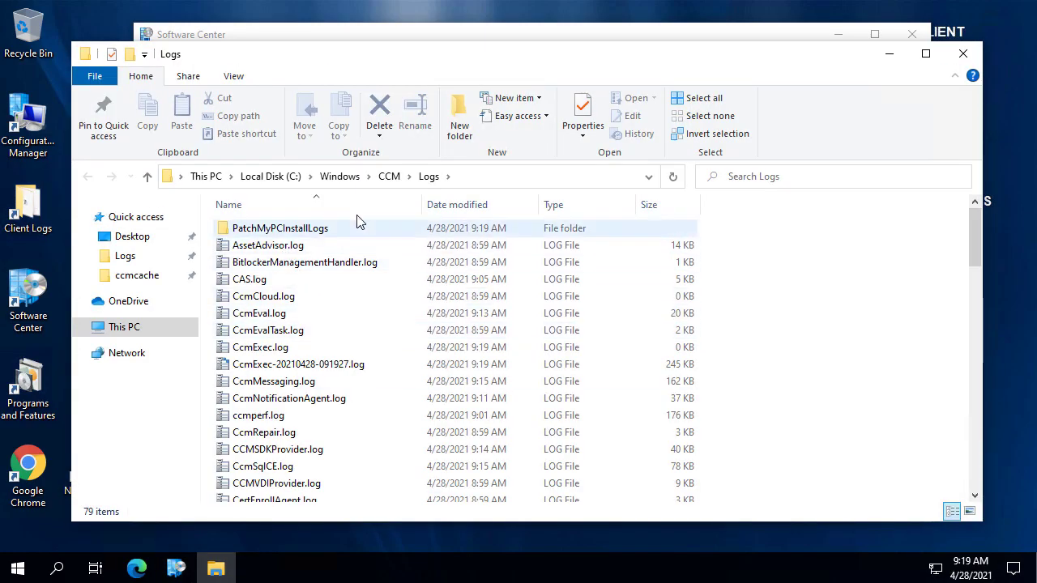
{"action": "left_click", "coordinate": [357, 279]}
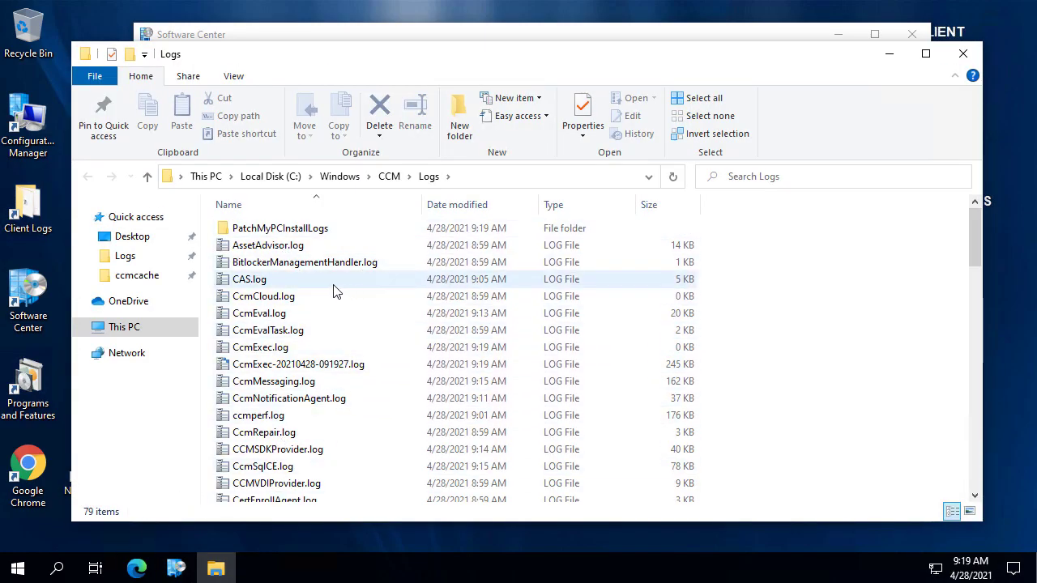
{"action": "double_click", "coordinate": [340, 280]}
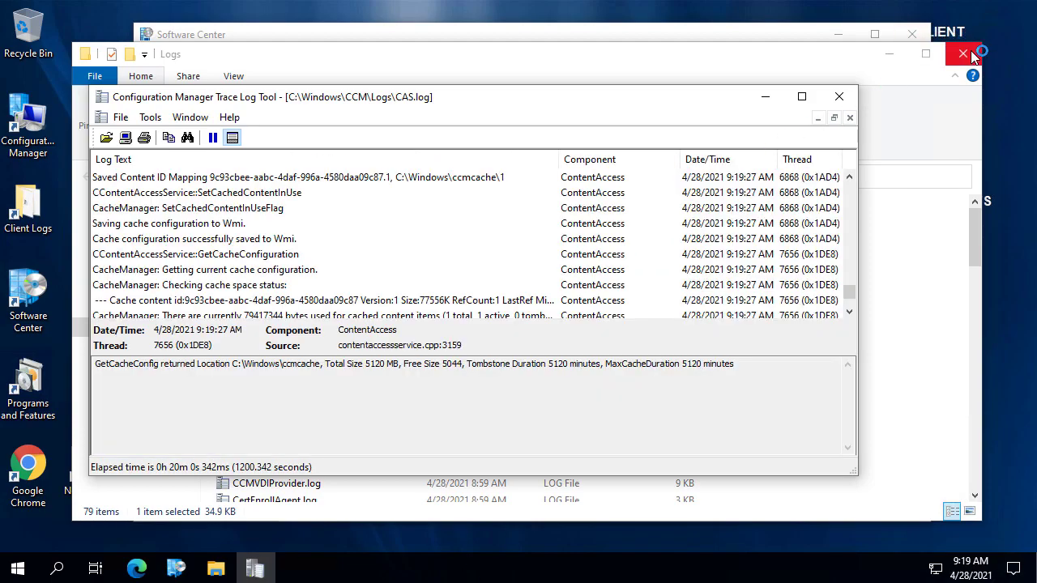
{"action": "left_click", "coordinate": [888, 56]}
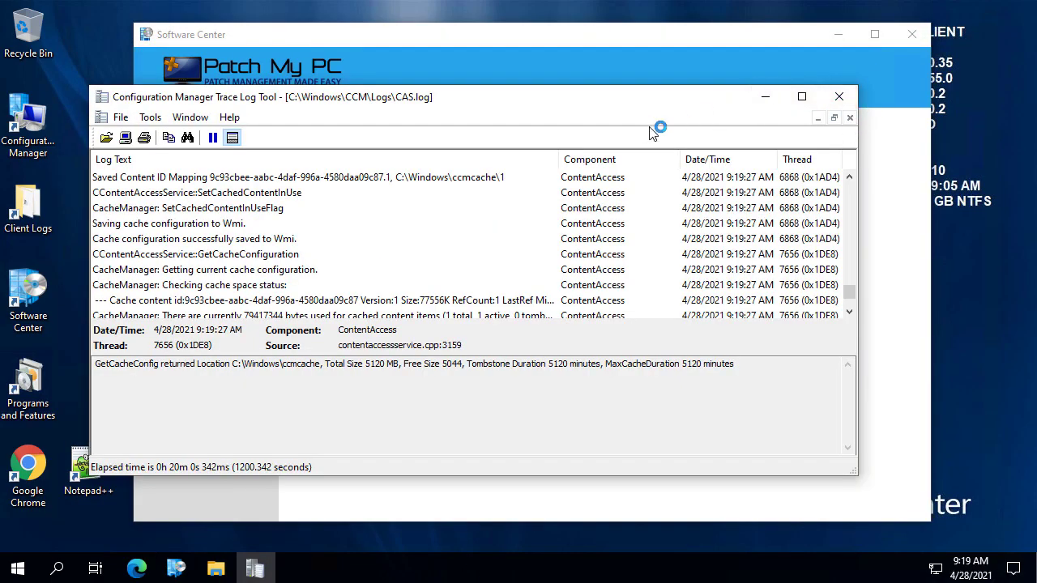
{"action": "mouse_move", "coordinate": [634, 105]}
{"action": "left_mouse_down"}
{"action": "mouse_move", "coordinate": [718, 289]}
{"action": "mouse_move", "coordinate": [729, 373]}
{"action": "left_mouse_up"}
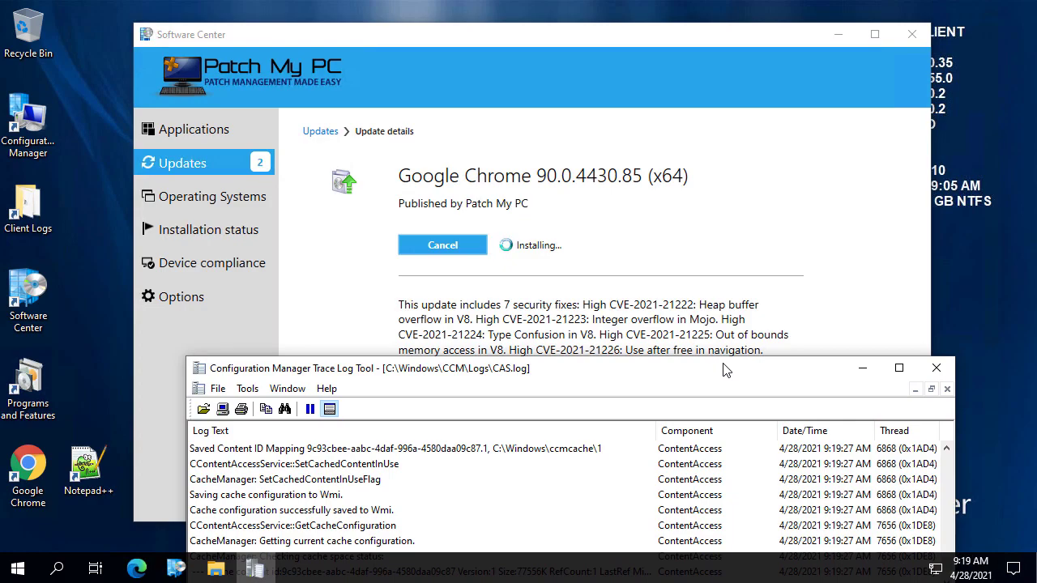
{"action": "double_click", "coordinate": [725, 370]}
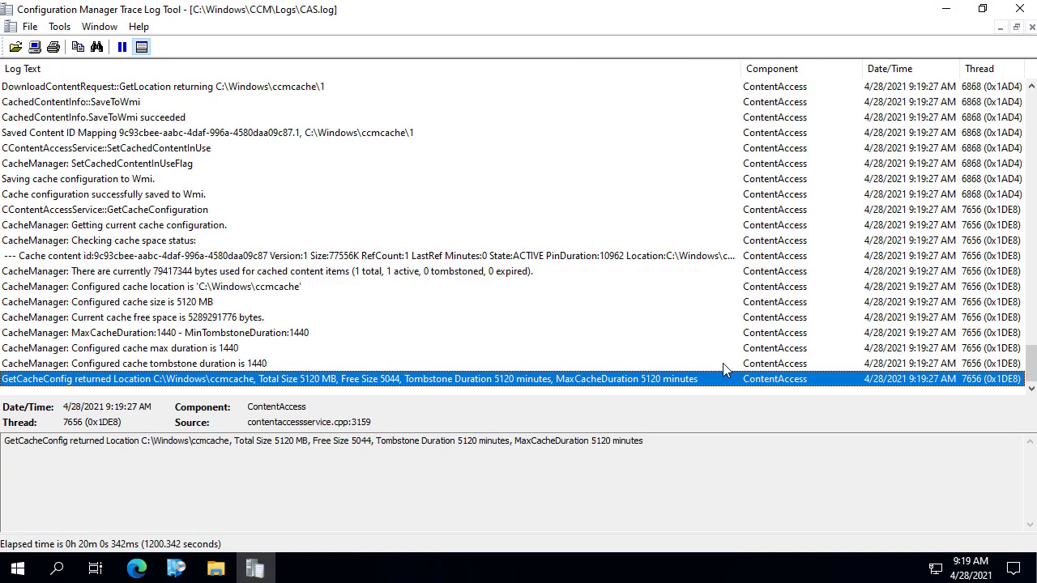
Open the client logs as one merged view, including LocationServices.log, CAS.log, CIDownloader.log, ClientLocation.log, CMBITSManager.log, DCMAgent.log and CIStateStore.log
{"action": "left_click", "coordinate": [15, 46]}
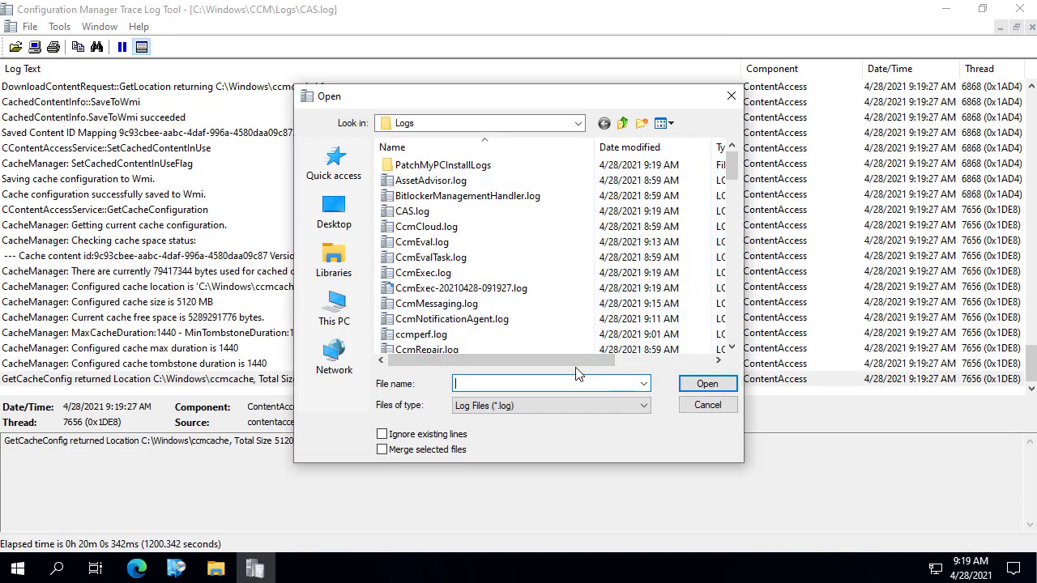
{"action": "left_click", "coordinate": [442, 435]}
{"action": "left_click", "coordinate": [438, 449]}
{"action": "left_click", "coordinate": [436, 450]}
{"action": "left_click", "coordinate": [433, 447]}
{"action": "left_click", "coordinate": [506, 386]}
{"action": "key", "text": "ctrl+v"}
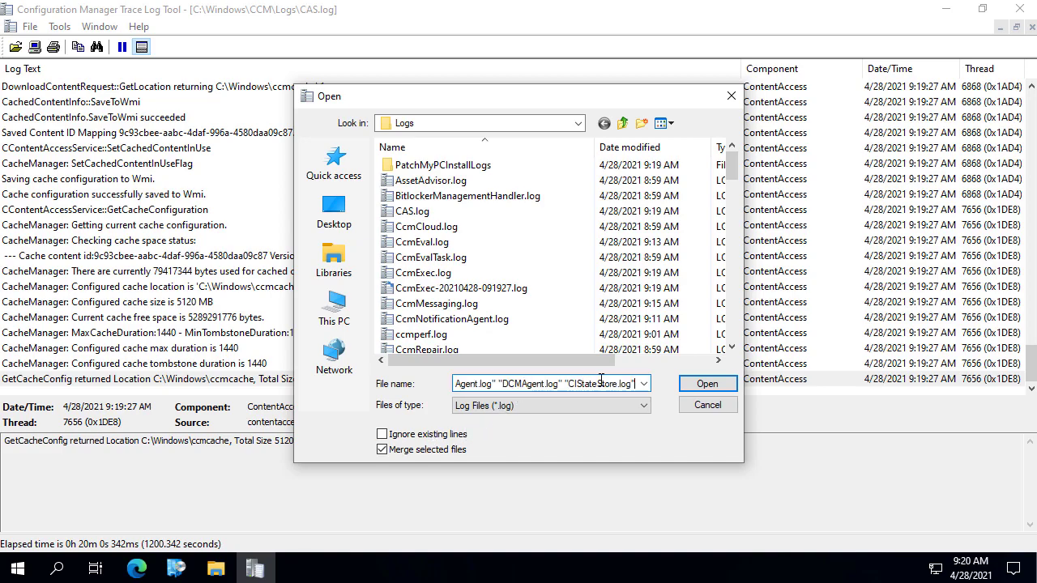
{"action": "left_click_drag", "start_coordinate": [636, 383], "coordinate": [441, 378]}
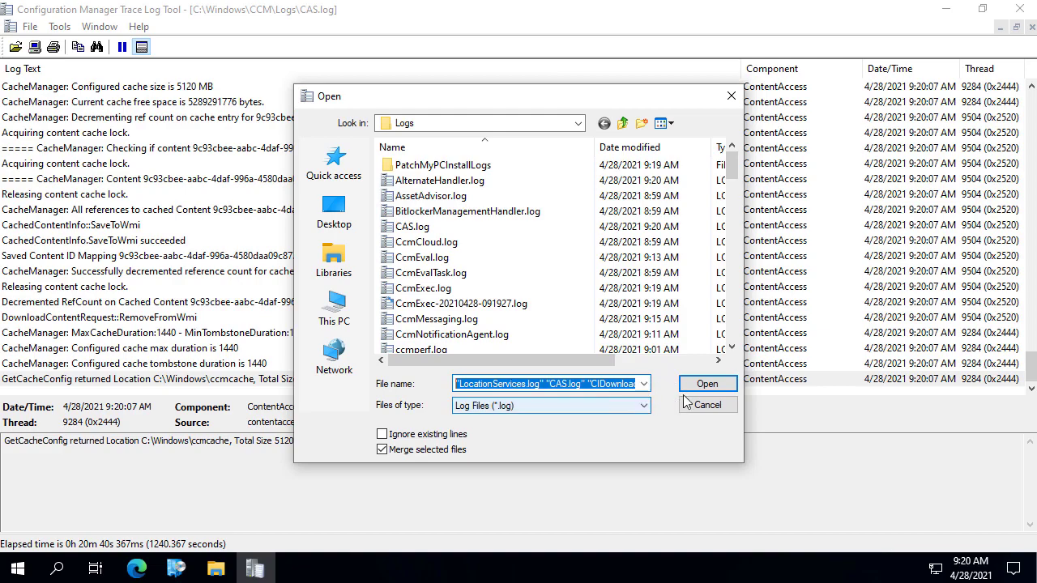
{"action": "left_click", "coordinate": [707, 384]}
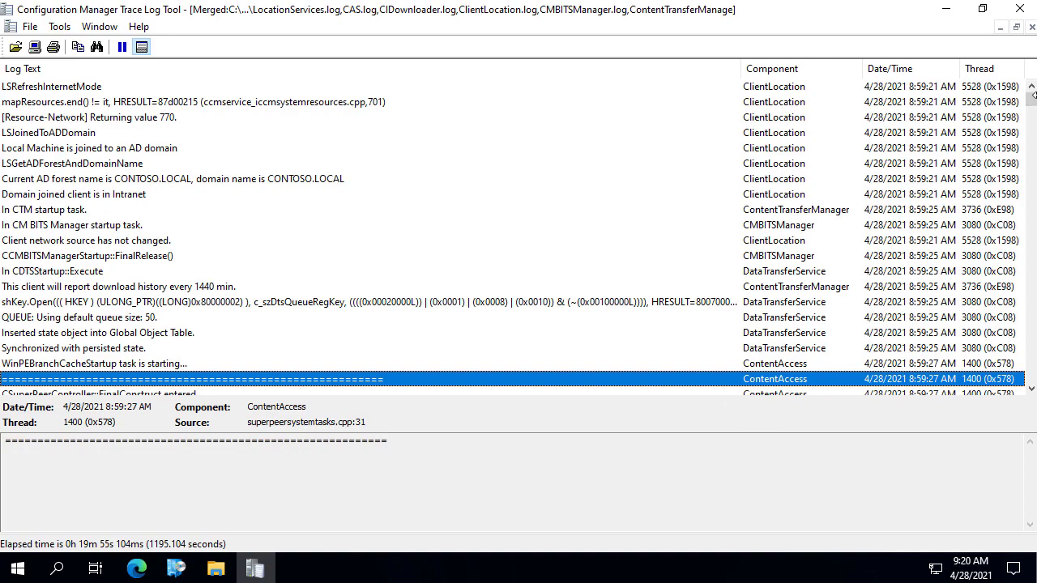
{"action": "left_click", "coordinate": [119, 104]}
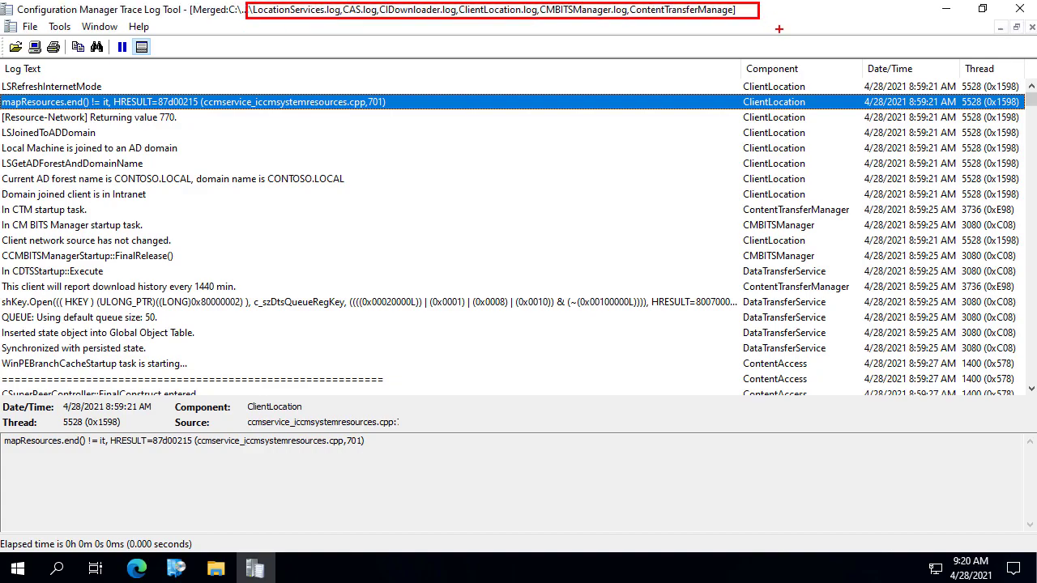
Enable time filtering for the merged log with the condition "is after" on 4/28/2021
{"action": "left_click", "coordinate": [109, 89]}
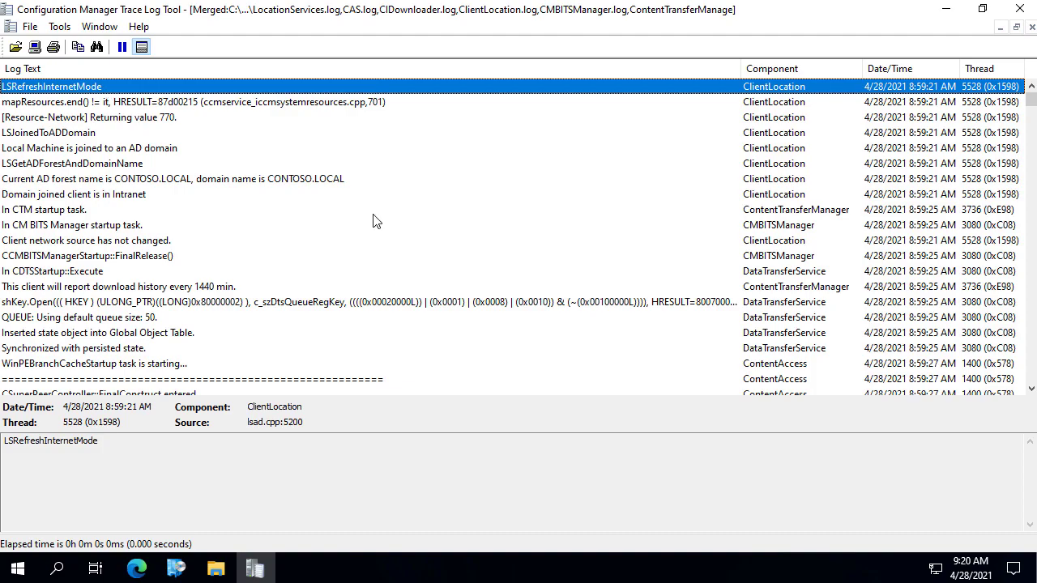
{"action": "left_click", "coordinate": [429, 243]}
{"action": "scroll", "coordinate": [369, 242], "scroll_direction": "down", "scroll_amount": 7}
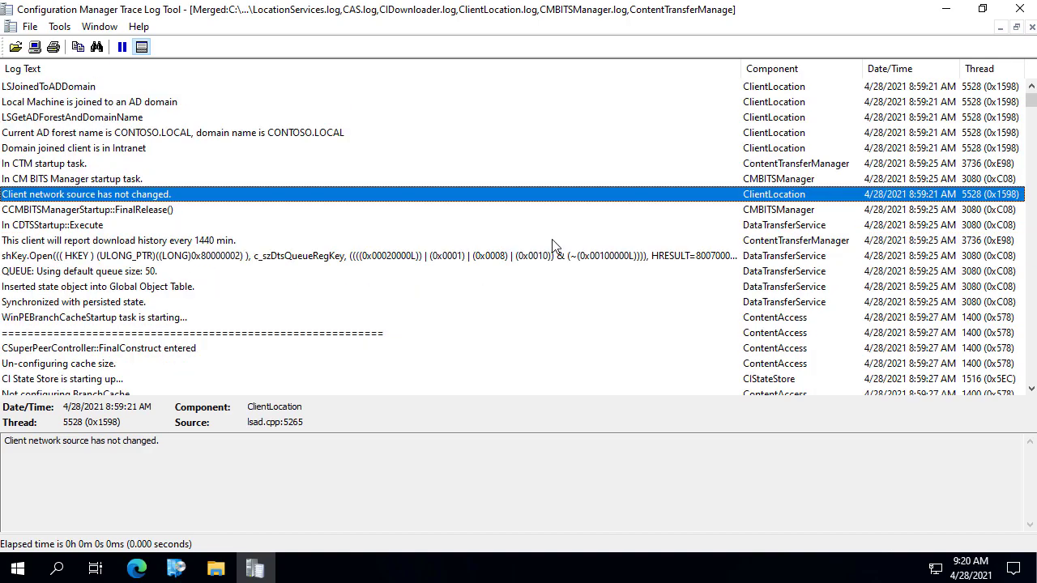
{"action": "scroll", "coordinate": [587, 226], "scroll_direction": "up", "scroll_amount": 2}
{"action": "left_click", "coordinate": [60, 27]}
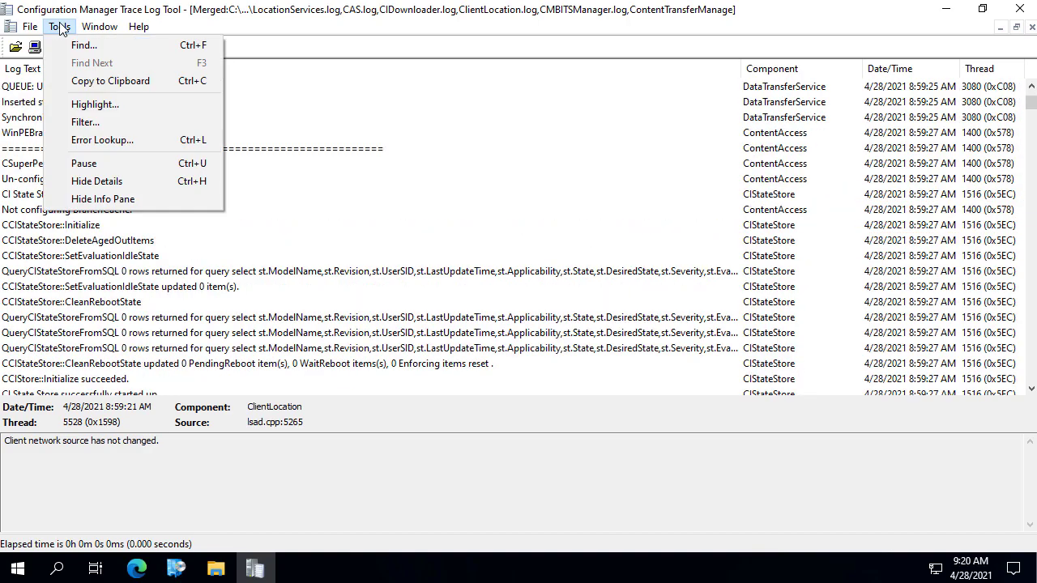
{"action": "left_click", "coordinate": [104, 122]}
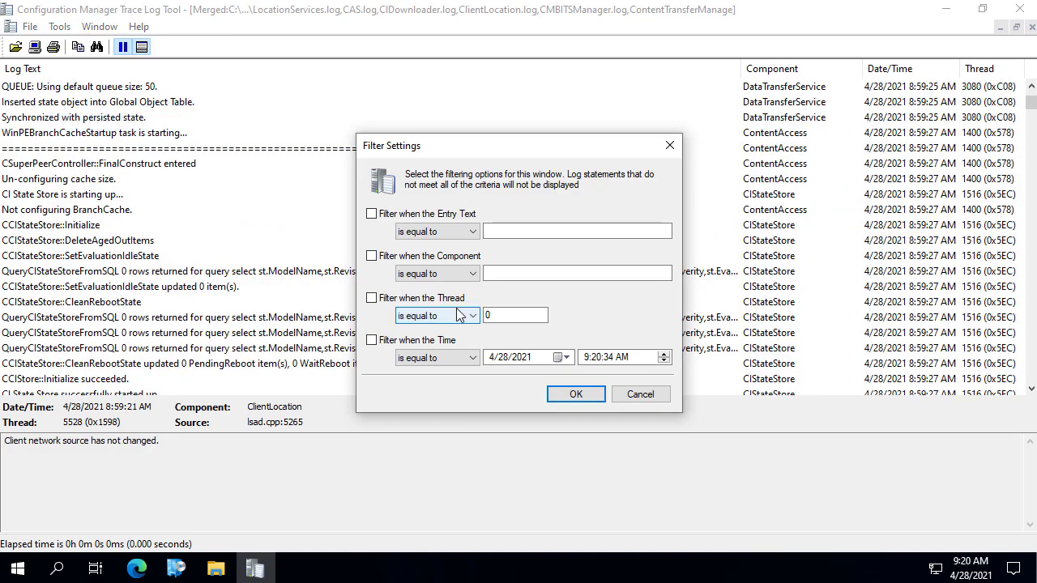
{"action": "left_click", "coordinate": [409, 341]}
{"action": "left_click", "coordinate": [476, 361]}
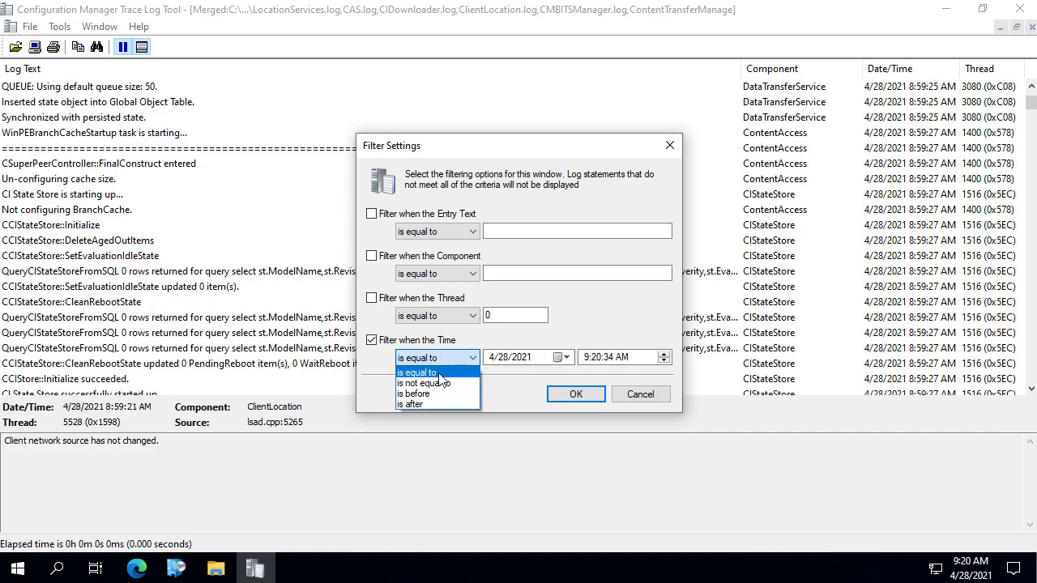
{"action": "left_click", "coordinate": [417, 402]}
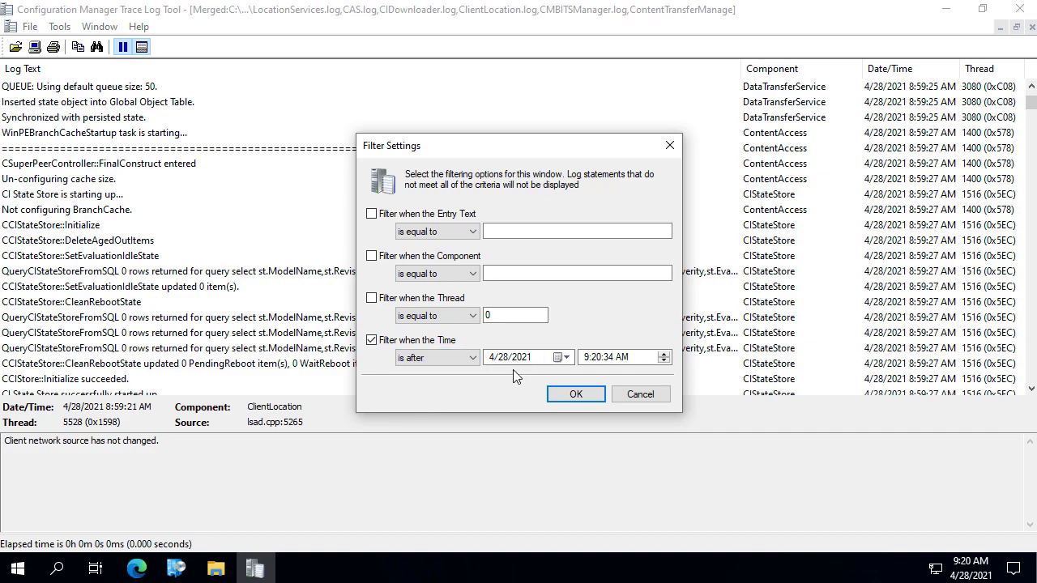
Set the minutes of the filter time to 19 and apply the filter to the merged log
{"action": "left_click", "coordinate": [589, 358]}
{"action": "left_click", "coordinate": [600, 358]}
{"action": "type", "text": "19"}
{"action": "key", "text": "Down"}
{"action": "left_click", "coordinate": [585, 357]}
{"action": "left_click", "coordinate": [608, 357]}
{"action": "left_click", "coordinate": [579, 395]}
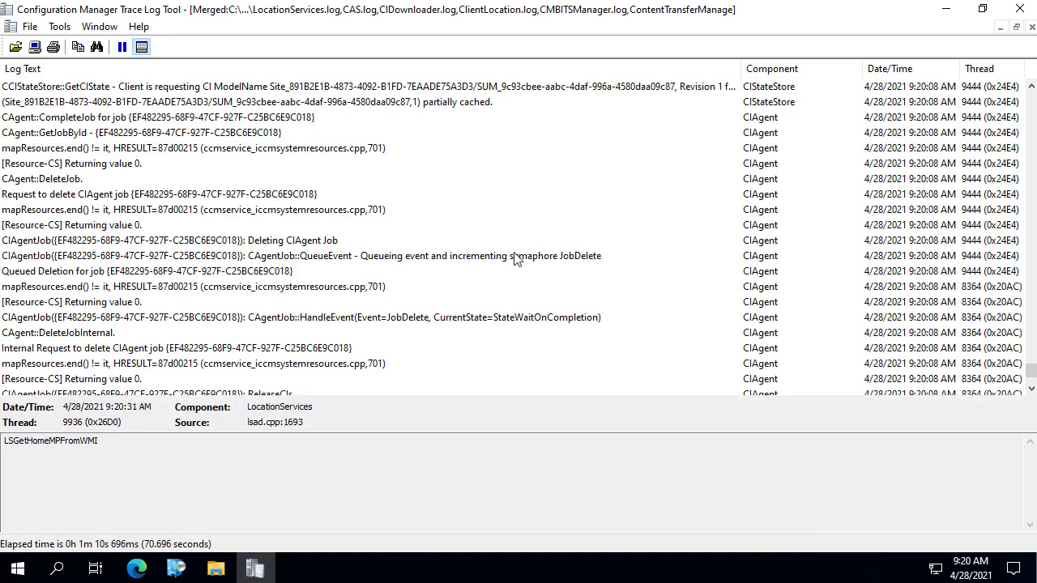
Examine the filtered entries down to the latest one, return to the first CAgent::CreateJob entry and select CAgent::PersistJobState
{"action": "left_click", "coordinate": [515, 256]}
{"action": "left_click", "coordinate": [549, 176]}
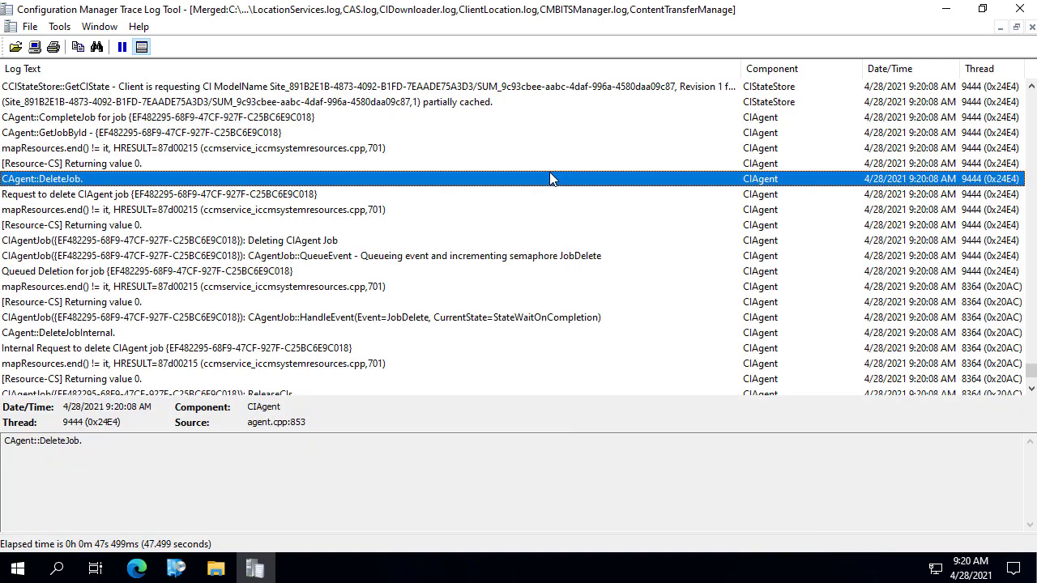
{"action": "scroll", "coordinate": [549, 178], "scroll_direction": "up", "scroll_amount": 5}
{"action": "key", "text": "Page_Down"}
{"action": "key", "text": "Page_Up"}
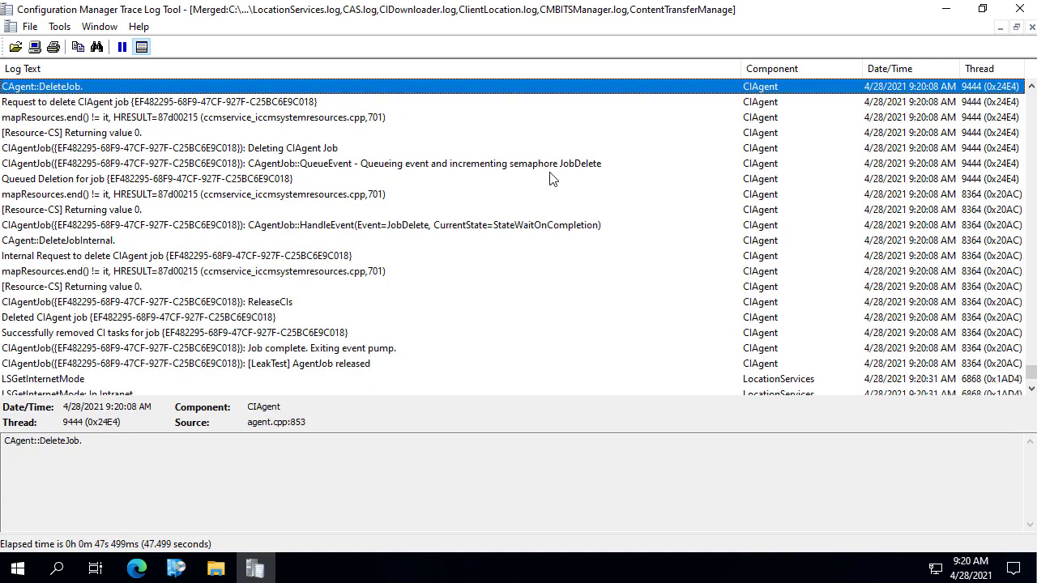
{"action": "key", "text": "Page_Up"}
{"action": "key", "text": "Page_Up"}
{"action": "key", "text": "Page_Down"}
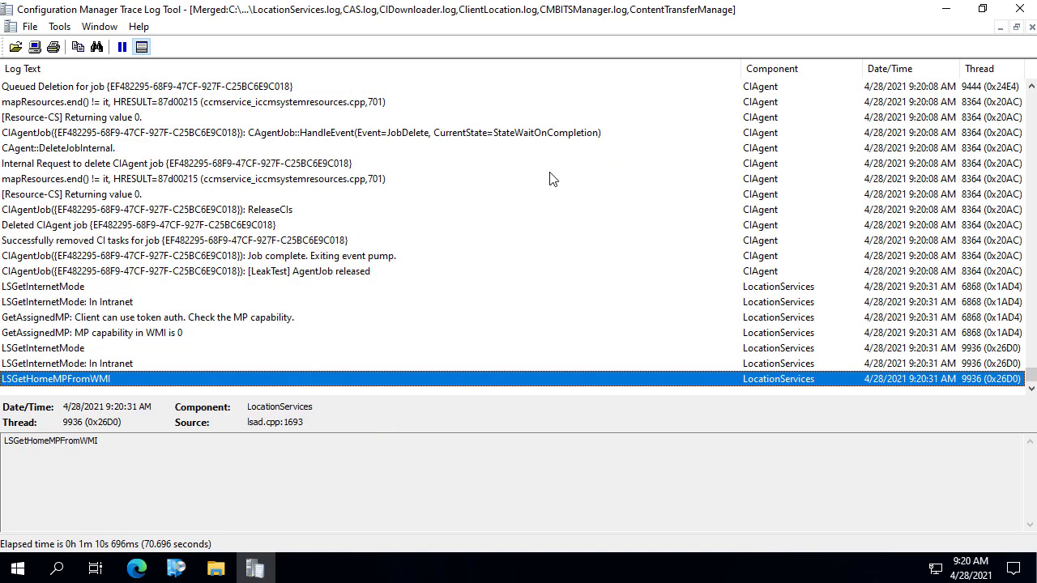
{"action": "key", "text": "Home"}
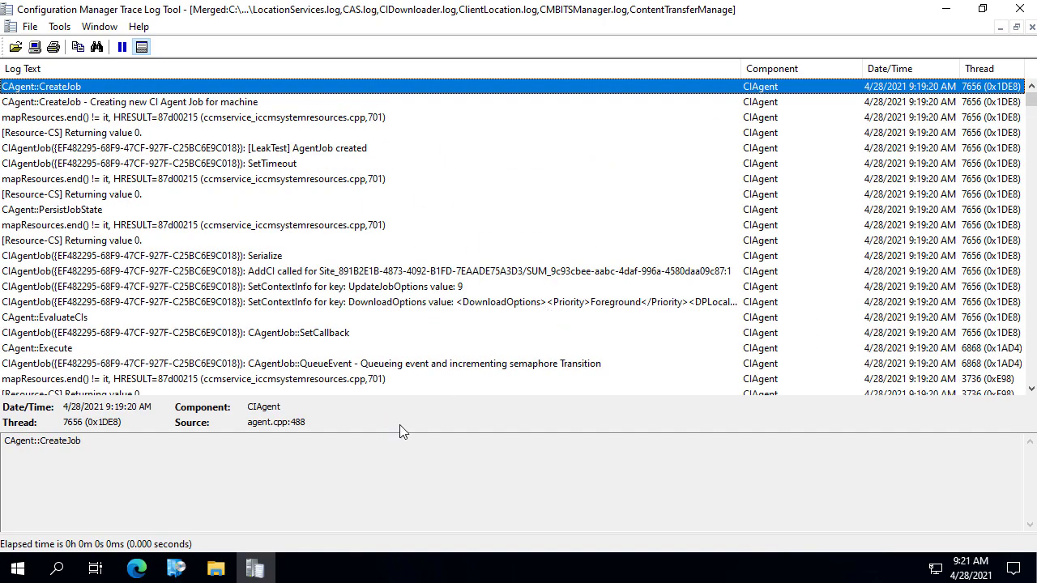
{"action": "left_click", "coordinate": [584, 212]}
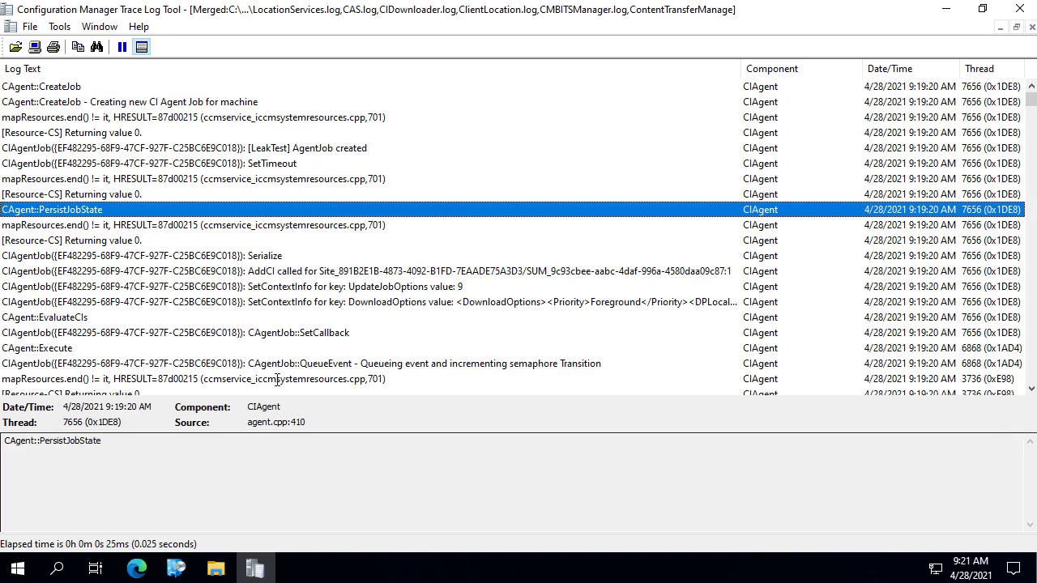
Check the Google Chrome 90.0.4430.85 (x64) update's status in Software Center and return to the merged log
{"action": "left_click", "coordinate": [176, 570]}
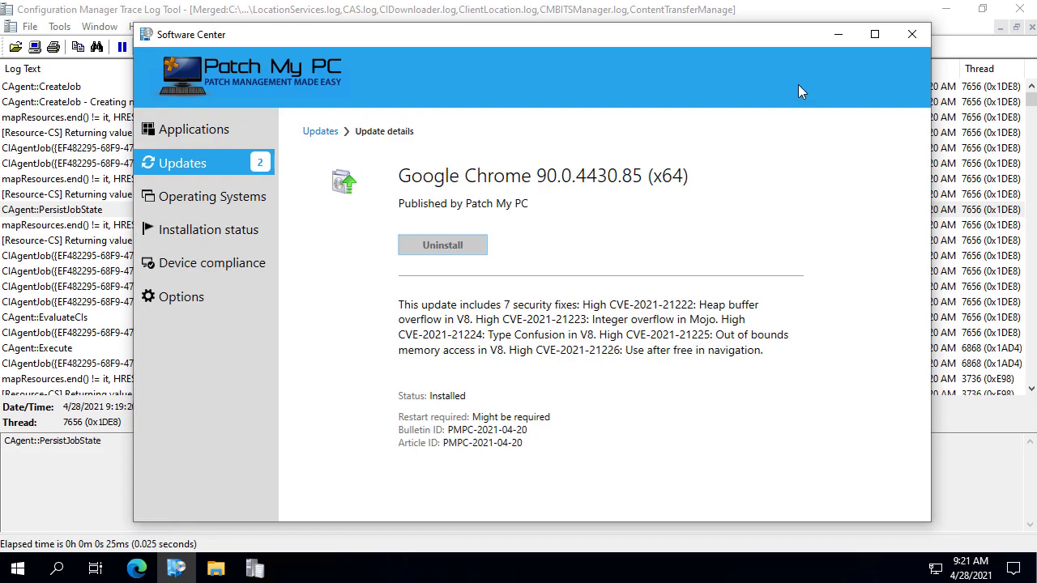
{"action": "left_click_drag", "start_coordinate": [726, 25], "coordinate": [783, 40]}
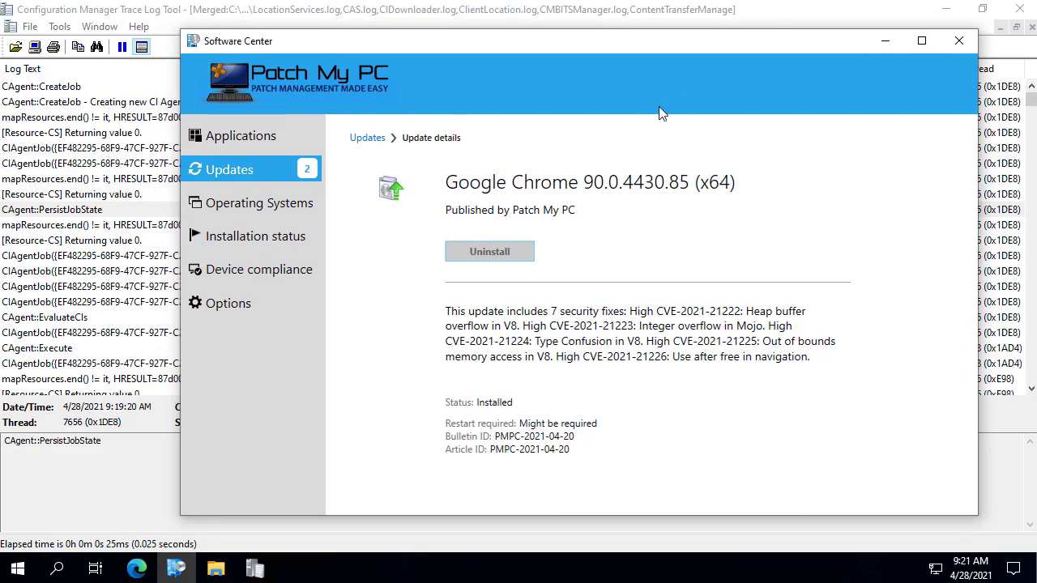
{"action": "left_click", "coordinate": [149, 200]}
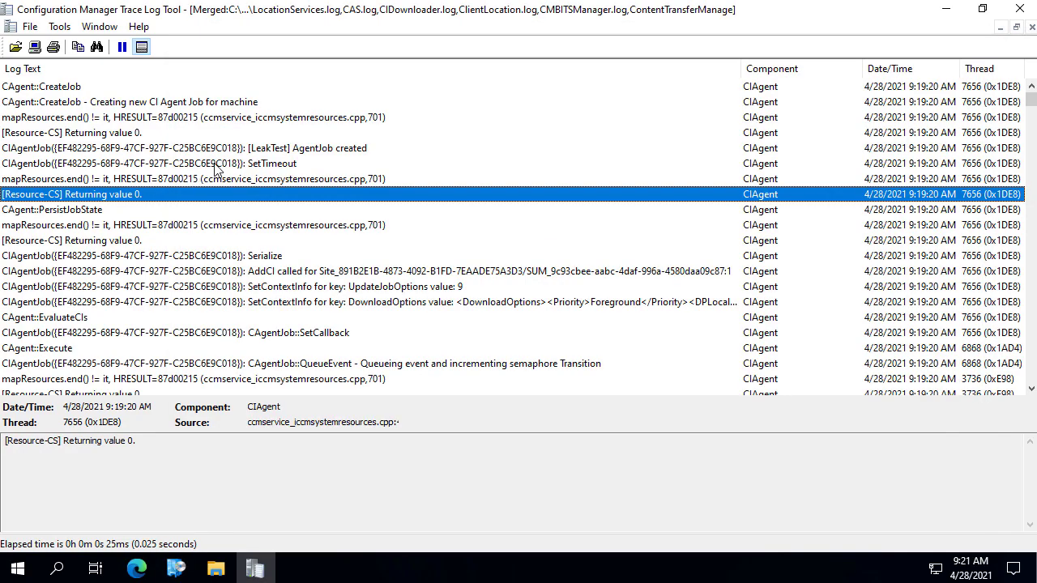
Look through the first CIAgent job entries and search the merged log downward for "client is requesting ci"
{"action": "scroll", "coordinate": [431, 180], "scroll_direction": "down", "scroll_amount": 3}
{"action": "scroll", "coordinate": [431, 185], "scroll_direction": "down", "scroll_amount": 2}
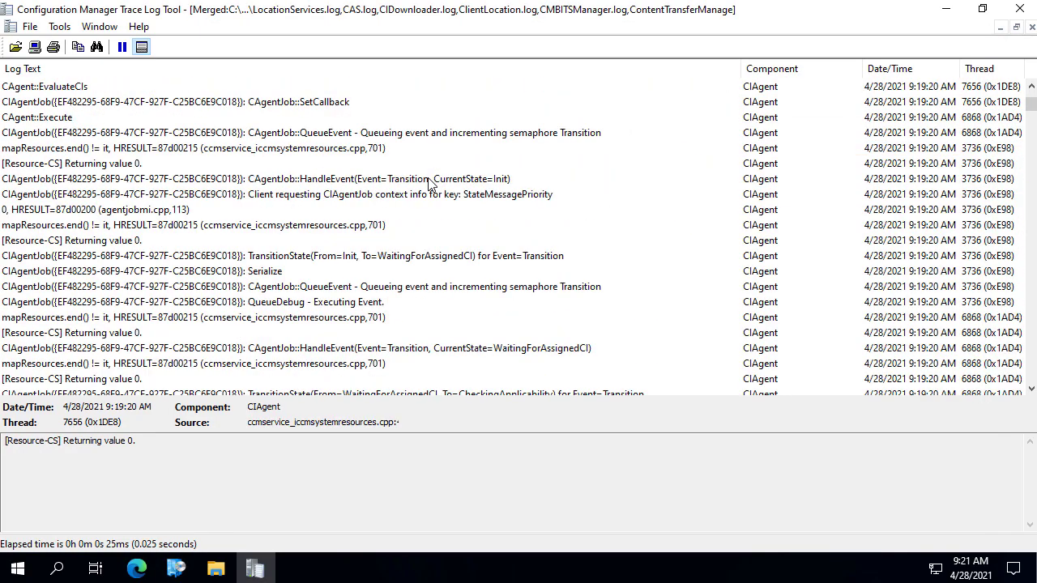
{"action": "left_click", "coordinate": [423, 180]}
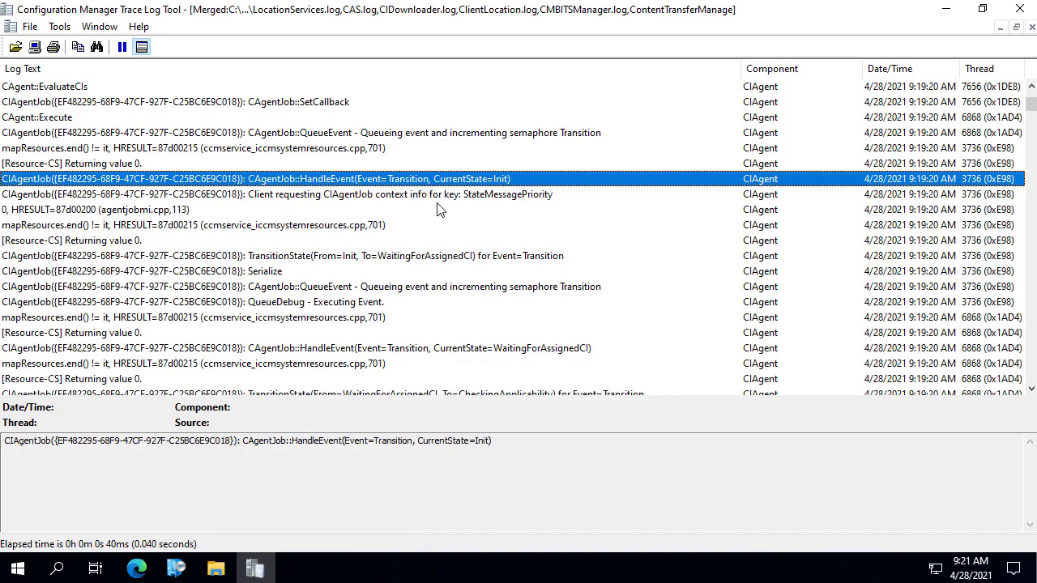
{"action": "left_click", "coordinate": [436, 208]}
{"action": "key", "text": "ctrl+f"}
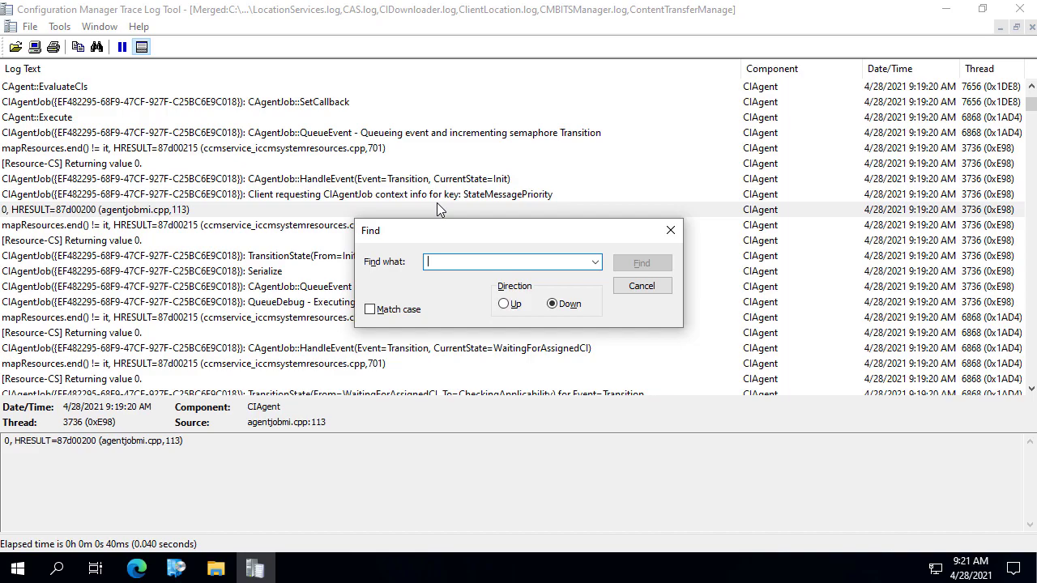
{"action": "type", "text": "clie"}
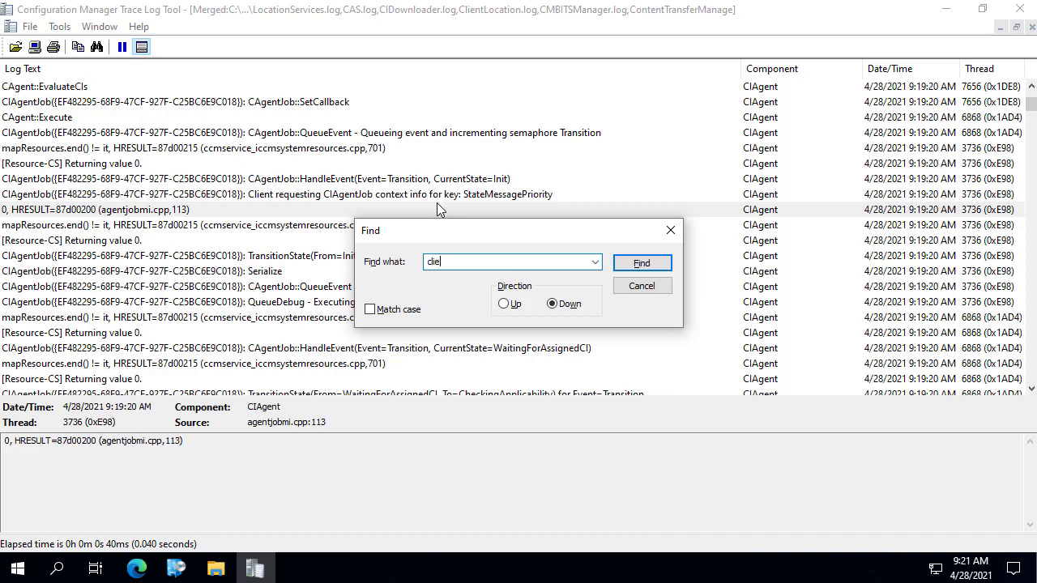
{"action": "type", "text": "nt is requesting"}
{"action": "type", "text": " ci"}
{"action": "left_click", "coordinate": [629, 270]}
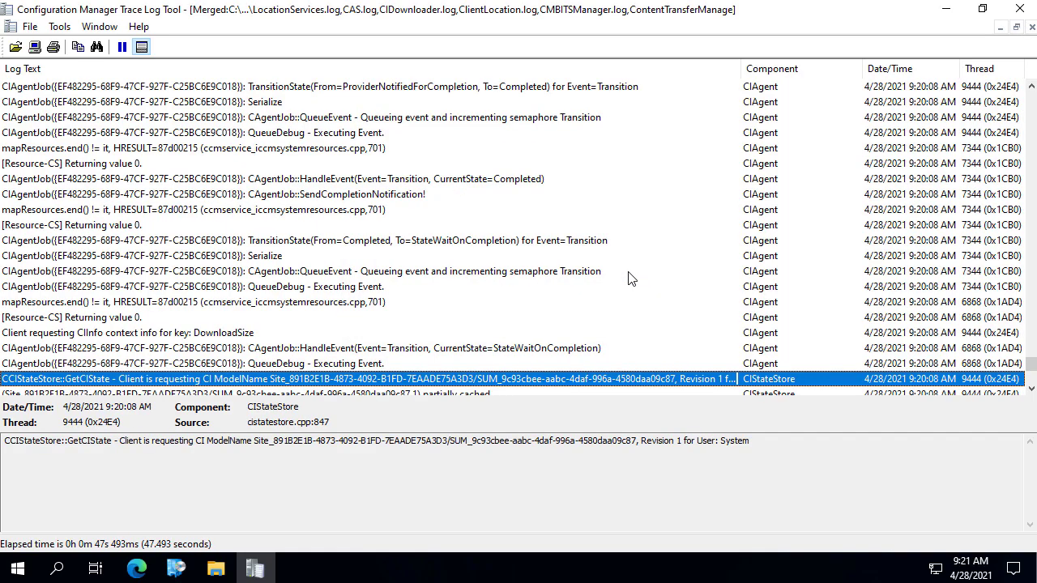
Examine the full GetCIState entry text, highlighting the requested CI ModelName and revision
{"action": "scroll", "coordinate": [490, 267], "scroll_direction": "down", "scroll_amount": 1}
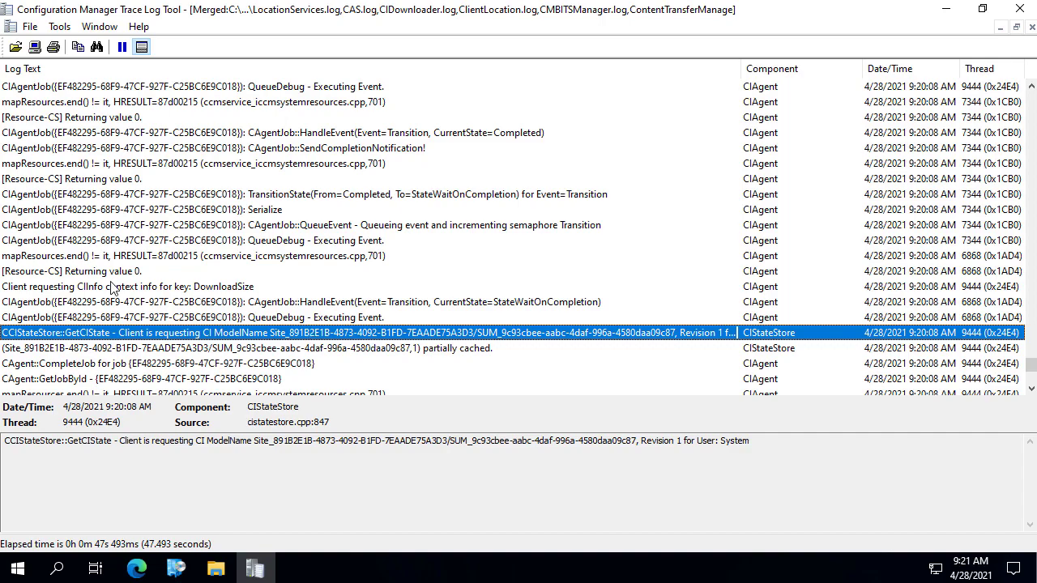
{"action": "left_click", "coordinate": [701, 491]}
{"action": "left_click_drag", "start_coordinate": [840, 444], "coordinate": [59, 441]}
{"action": "left_click", "coordinate": [244, 460]}
{"action": "left_click_drag", "start_coordinate": [255, 440], "coordinate": [709, 444]}
{"action": "left_click", "coordinate": [707, 442]}
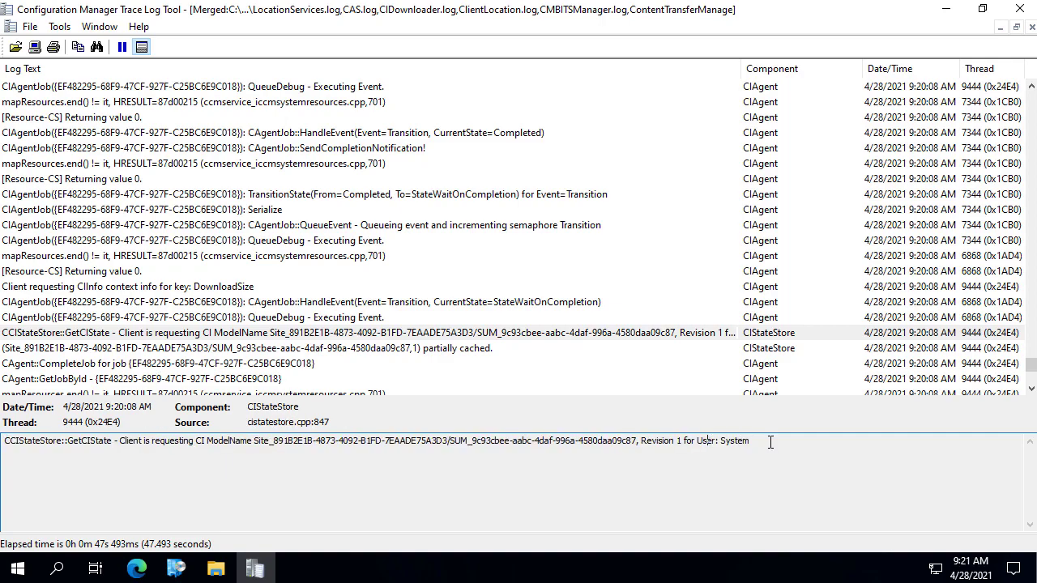
{"action": "left_click", "coordinate": [785, 336]}
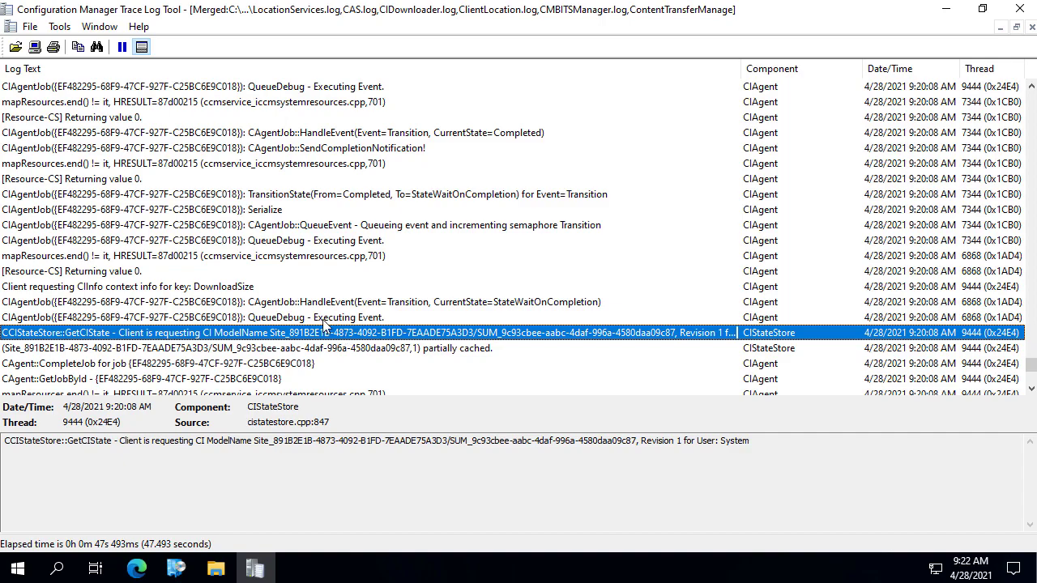
Examine the CIAgent entries after the GetCIState request through the job's completion, and reselect the GetCIState entry
{"action": "scroll", "coordinate": [327, 326], "scroll_direction": "down", "scroll_amount": 1}
{"action": "left_click", "coordinate": [362, 258]}
{"action": "scroll", "coordinate": [391, 297], "scroll_direction": "down", "scroll_amount": 1}
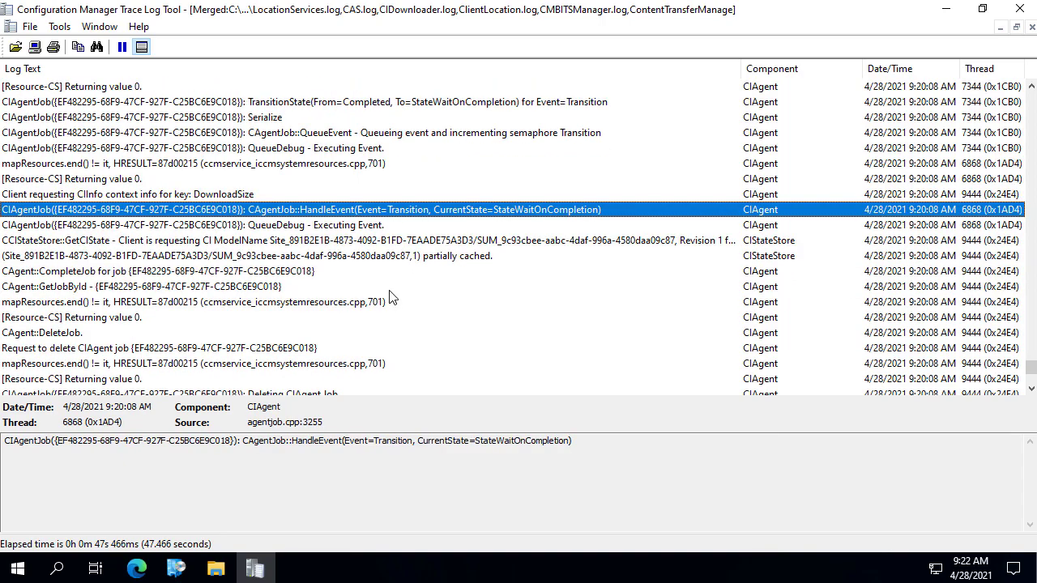
{"action": "scroll", "coordinate": [390, 297], "scroll_direction": "down", "scroll_amount": 1}
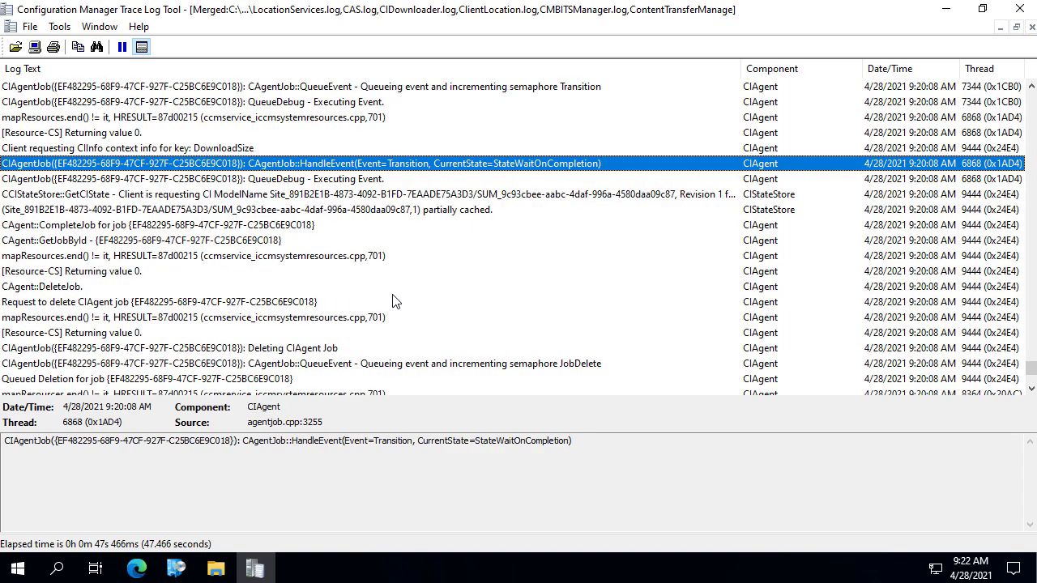
{"action": "left_click", "coordinate": [451, 256]}
{"action": "scroll", "coordinate": [476, 227], "scroll_direction": "down", "scroll_amount": 1}
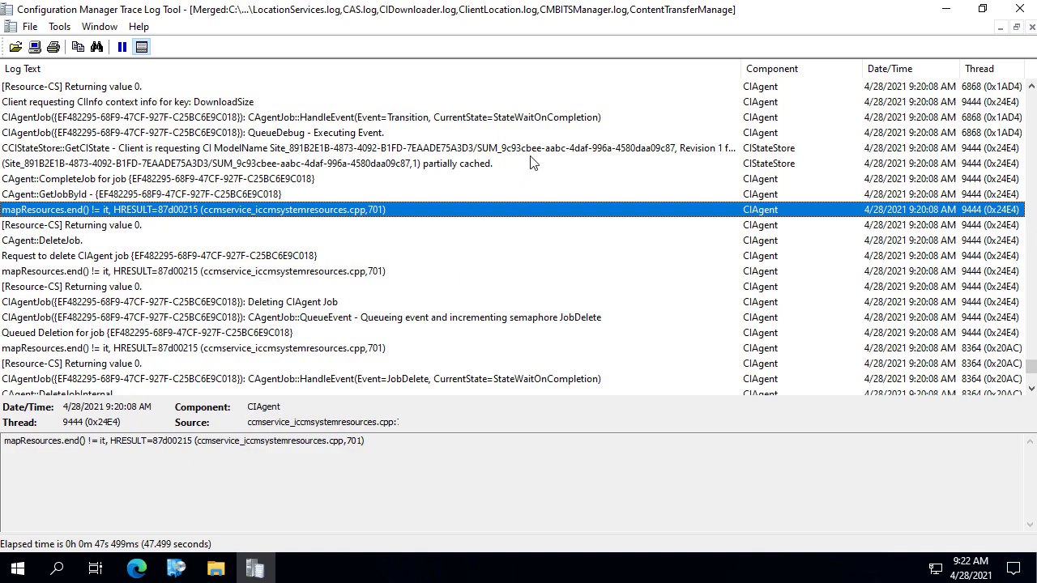
{"action": "left_click", "coordinate": [465, 150]}
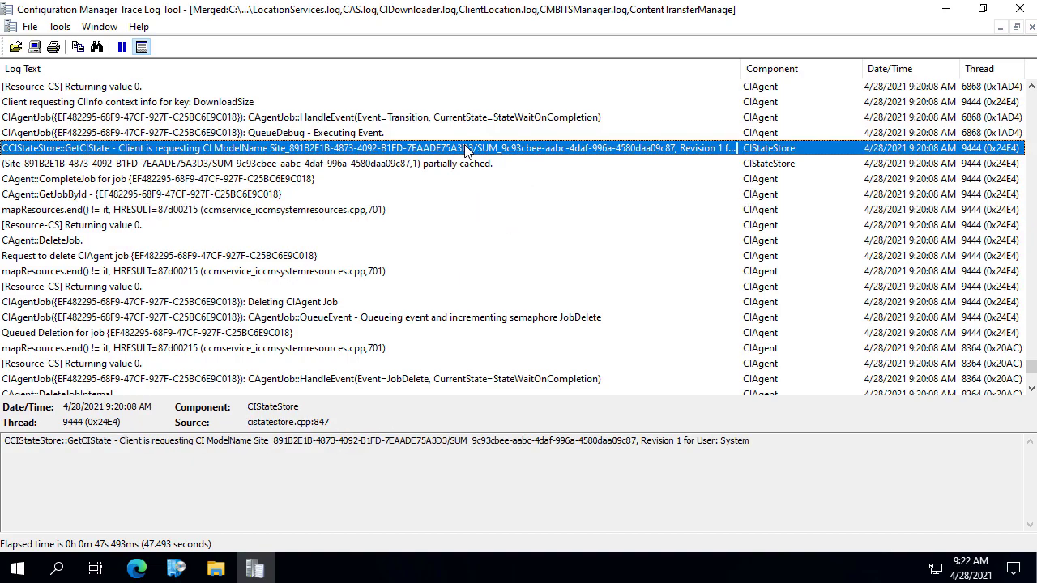
{"action": "scroll", "coordinate": [464, 153], "scroll_direction": "down", "scroll_amount": 2}
{"action": "scroll", "coordinate": [478, 180], "scroll_direction": "down", "scroll_amount": 1}
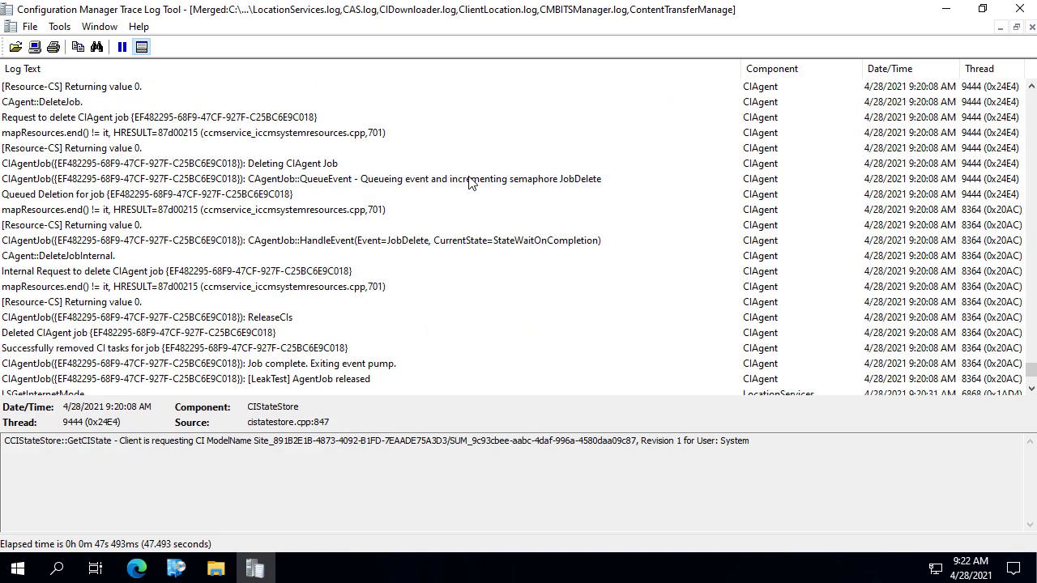
{"action": "left_click", "coordinate": [402, 210]}
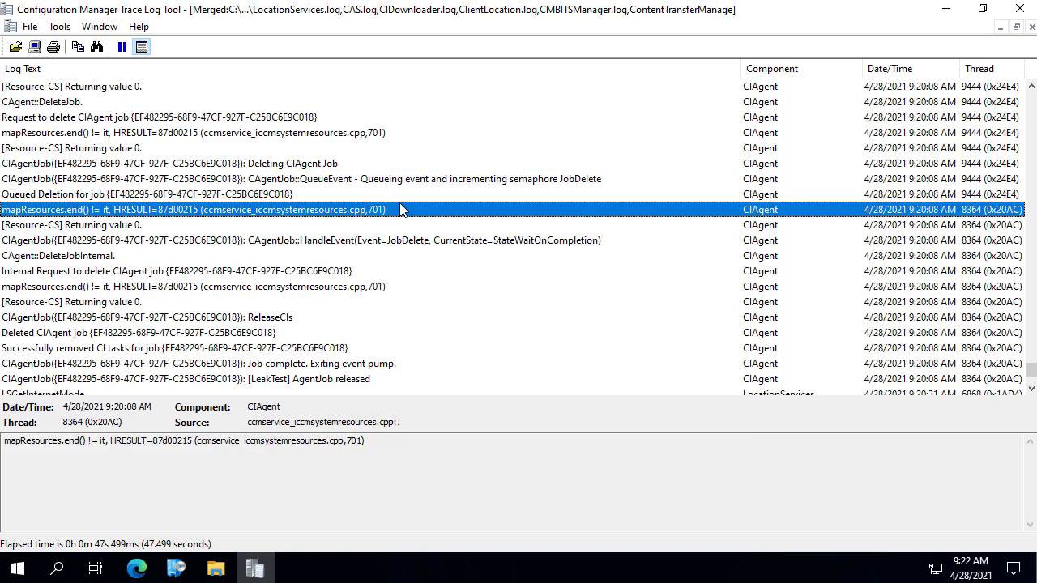
{"action": "left_click", "coordinate": [326, 364]}
{"action": "scroll", "coordinate": [354, 328], "scroll_direction": "down", "scroll_amount": 3}
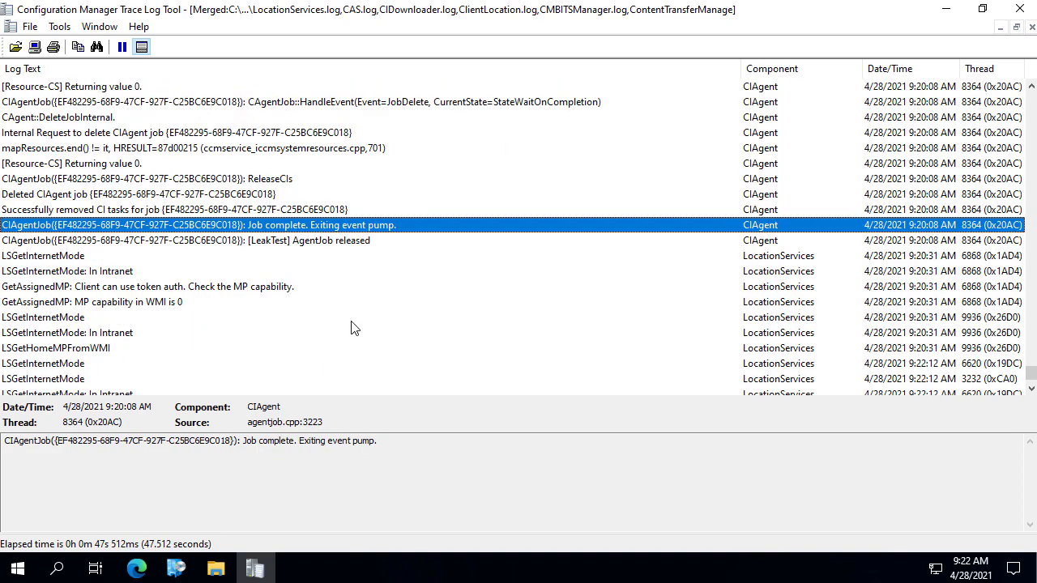
{"action": "scroll", "coordinate": [361, 300], "scroll_direction": "up", "scroll_amount": 5}
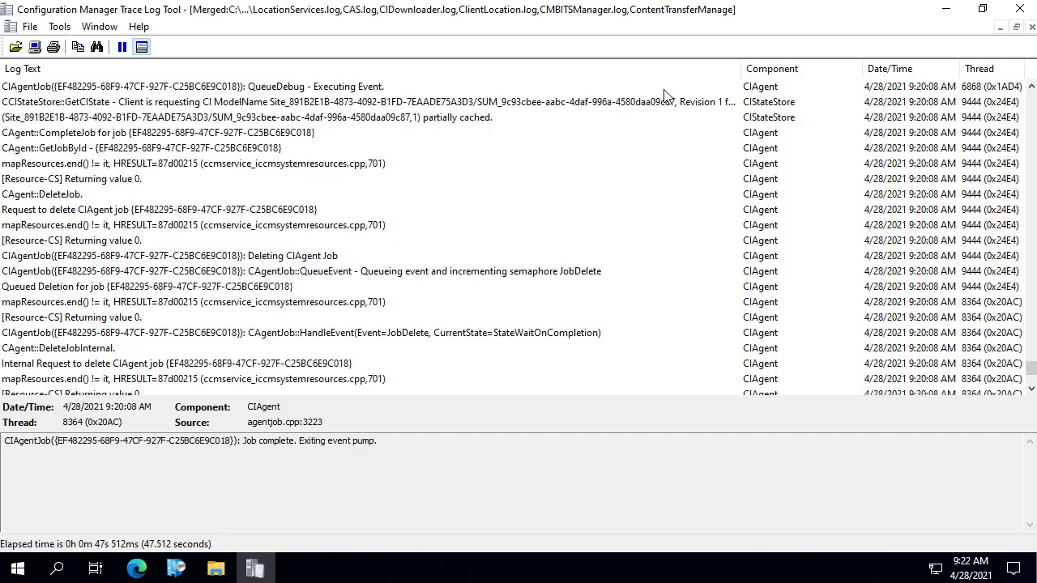
{"action": "left_click", "coordinate": [638, 103]}
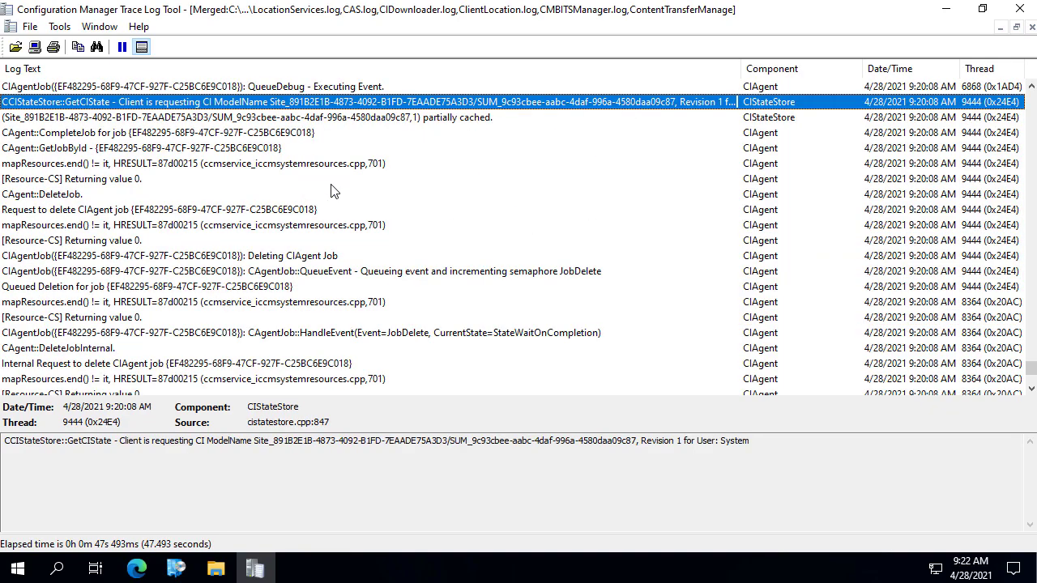
Search the merged log for "checking if cont" to locate the CacheManager content check
{"action": "key", "text": "ctrl+f"}
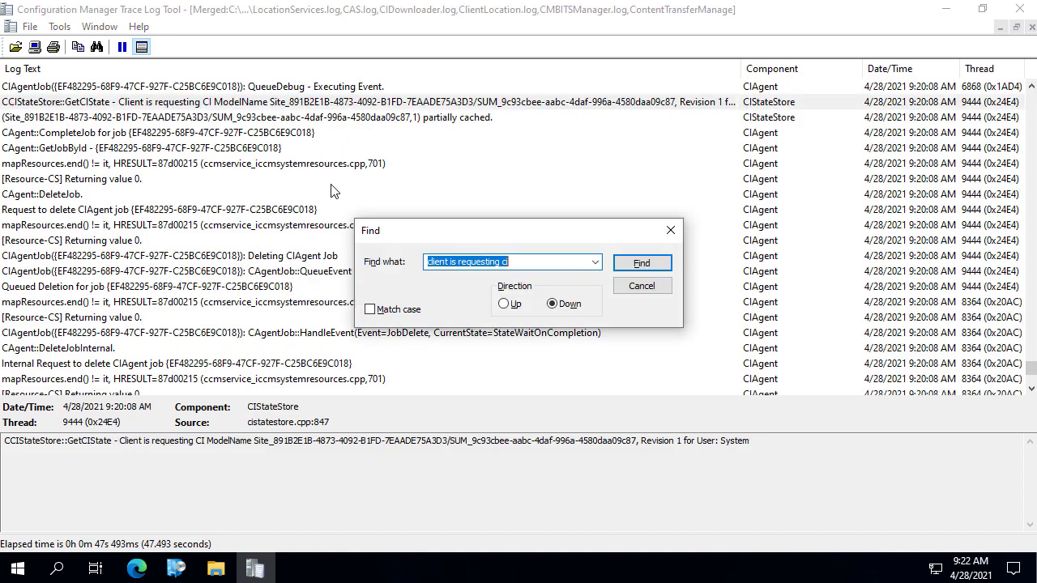
{"action": "type", "text": "checking i"}
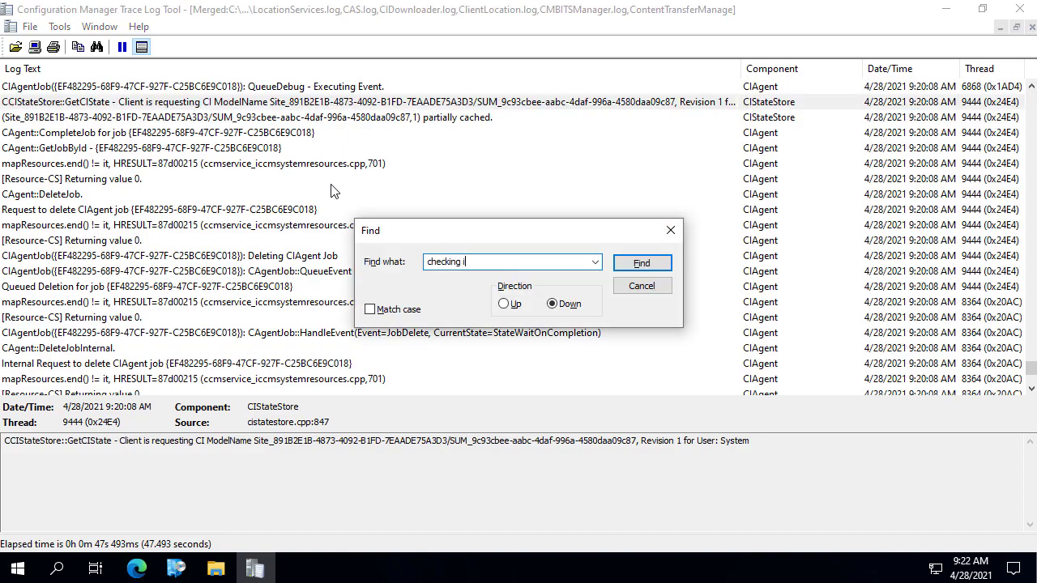
{"action": "type", "text": "f cont"}
{"action": "key", "text": "Return"}
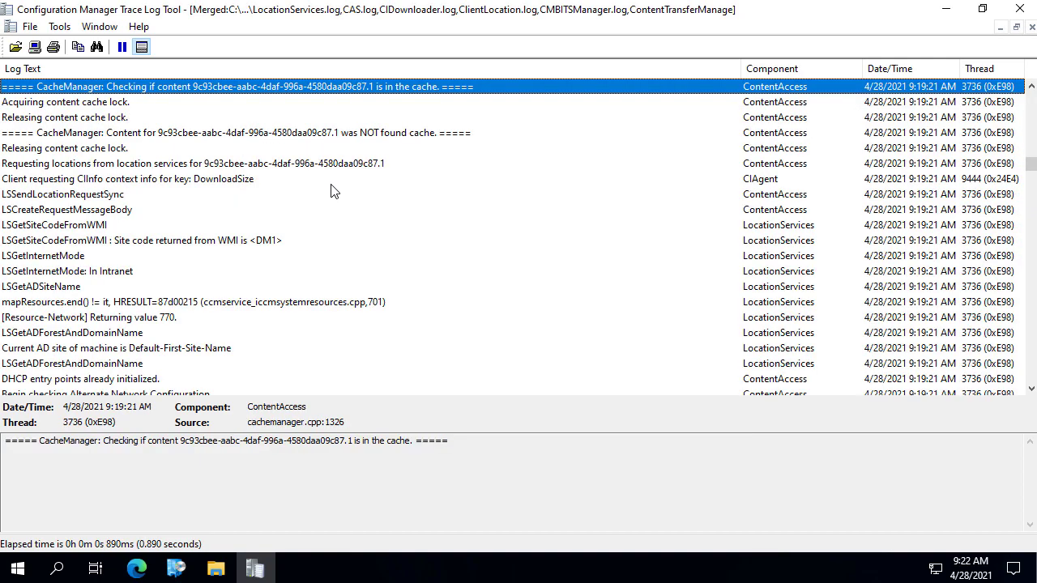
Examine the CacheManager entries around the content check, selecting the content cache lookup's result entry
{"action": "scroll", "coordinate": [381, 238], "scroll_direction": "up", "scroll_amount": 1}
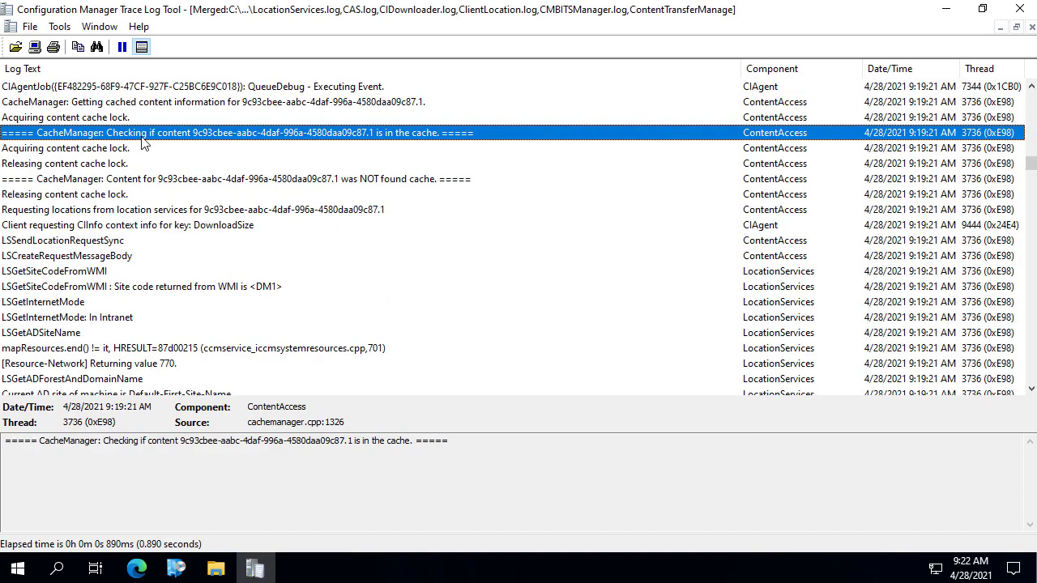
{"action": "scroll", "coordinate": [139, 144], "scroll_direction": "up", "scroll_amount": 3}
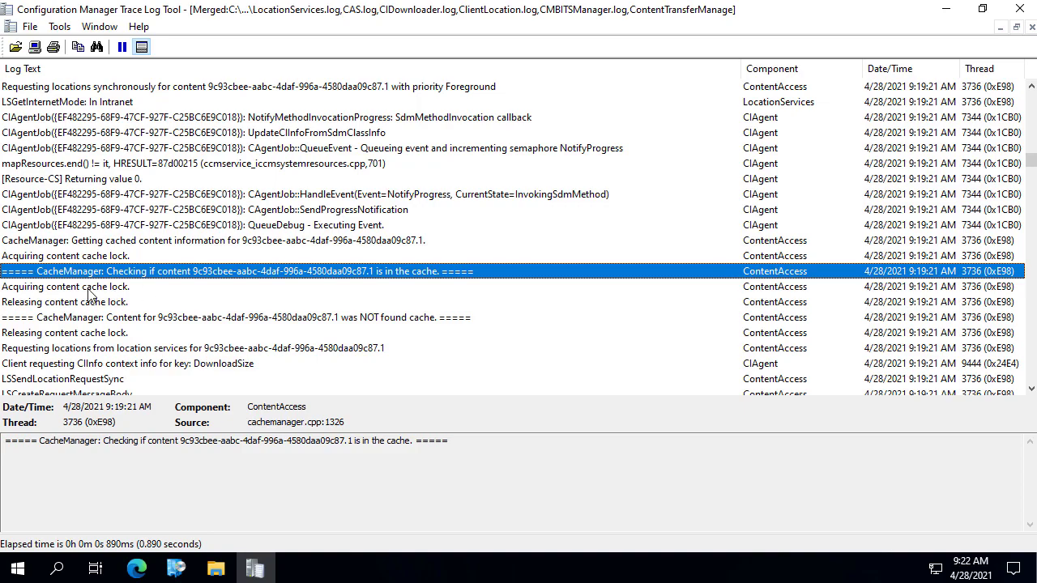
{"action": "left_click", "coordinate": [366, 320]}
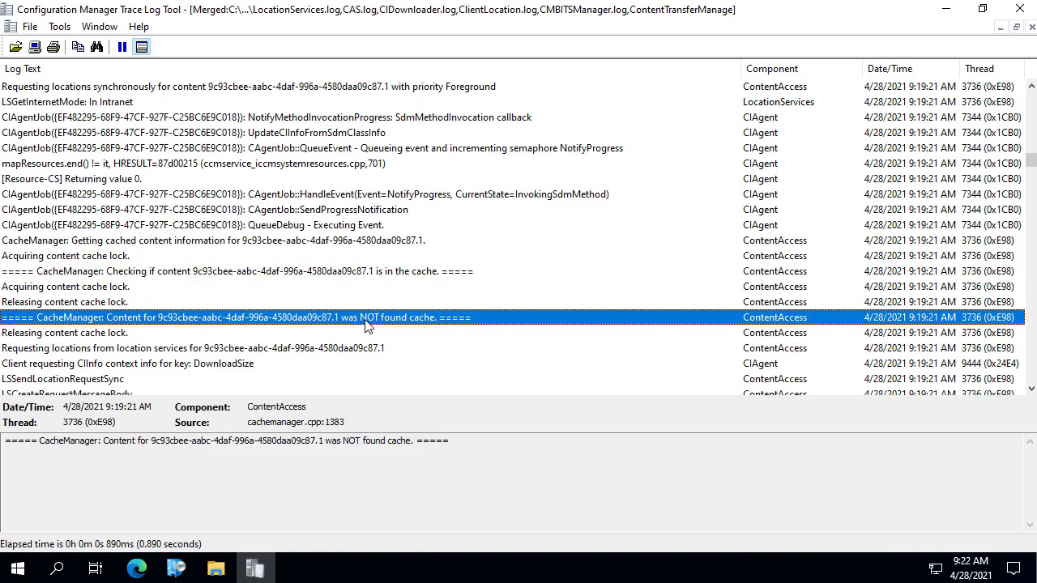
{"action": "scroll", "coordinate": [344, 317], "scroll_direction": "down", "scroll_amount": 1}
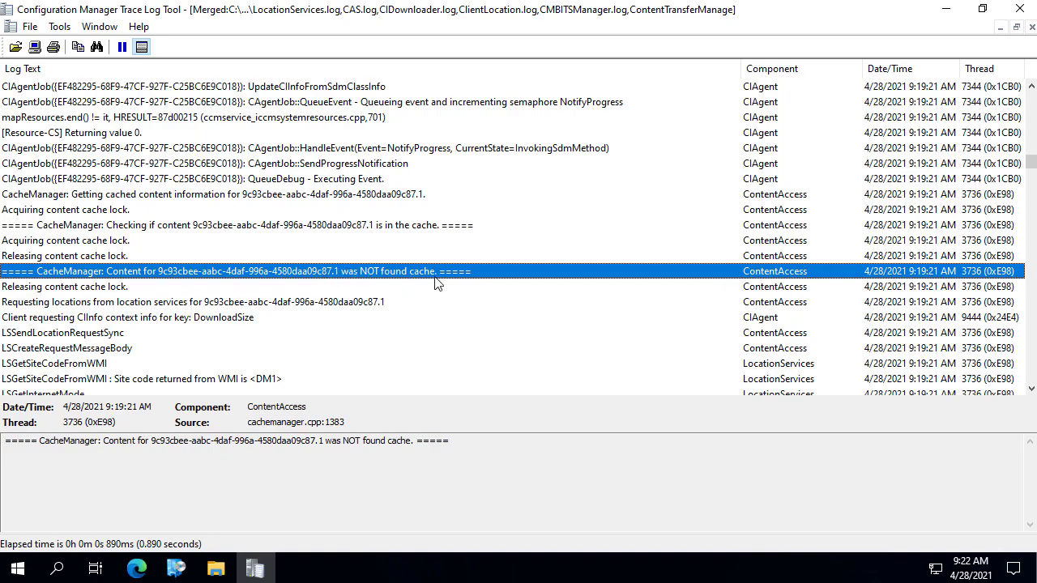
{"action": "scroll", "coordinate": [437, 283], "scroll_direction": "down", "scroll_amount": 4}
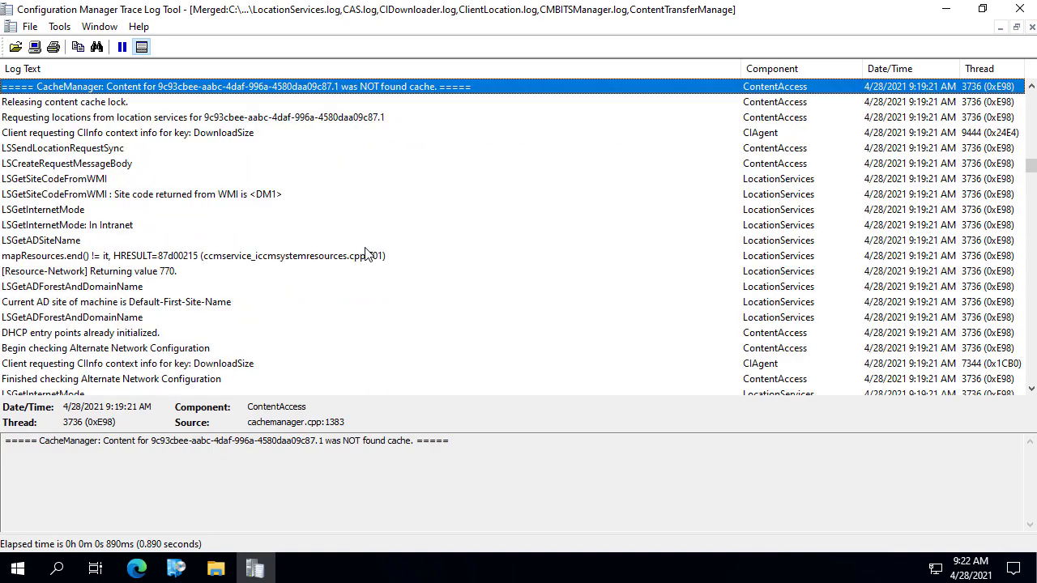
Search the merged log downward for "contentloca" to locate the ContentLocationRequest entry
{"action": "left_click", "coordinate": [377, 243]}
{"action": "key", "text": "ctrl+f"}
{"action": "type", "text": "content"}
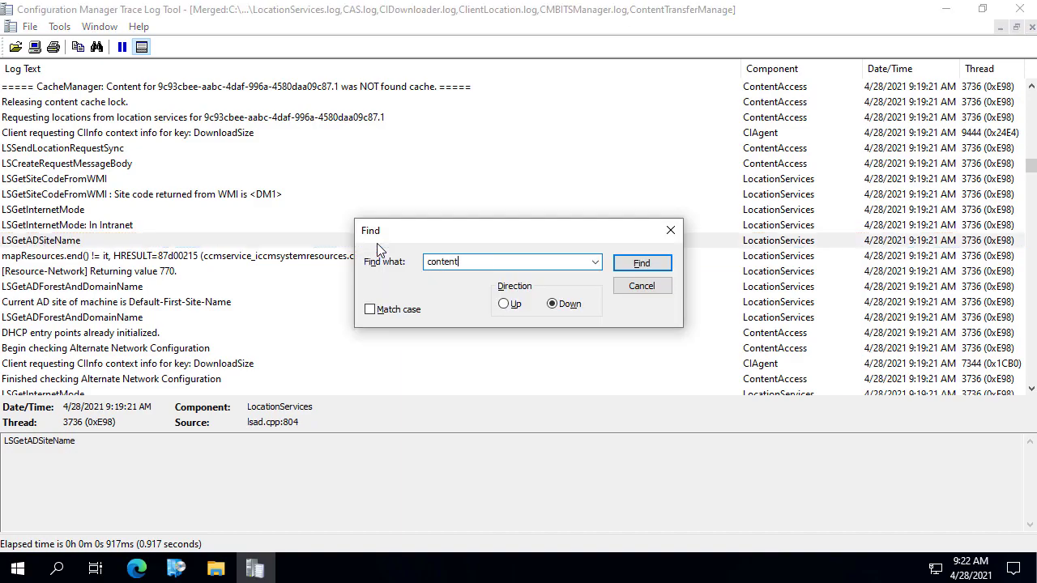
{"action": "type", "text": "l"}
{"action": "key", "text": "Return"}
{"action": "scroll", "coordinate": [343, 338], "scroll_direction": "down", "scroll_amount": 1}
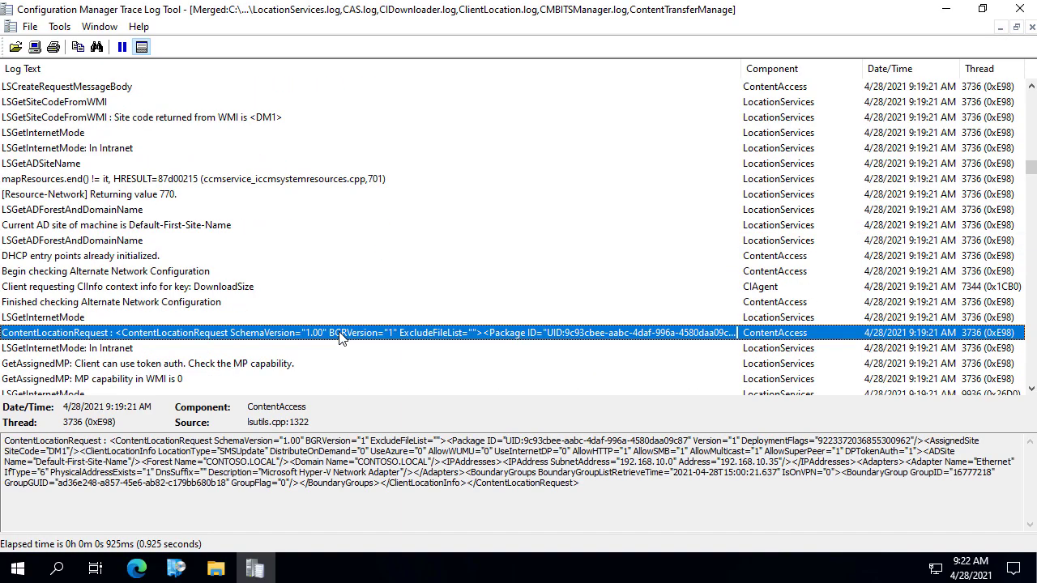
Read the full ContentLocationRequest entry text, including its package ID and version, and reselect the entry
{"action": "left_click", "coordinate": [138, 450]}
{"action": "left_click_drag", "start_coordinate": [650, 492], "coordinate": [113, 441]}
{"action": "left_click", "coordinate": [115, 444]}
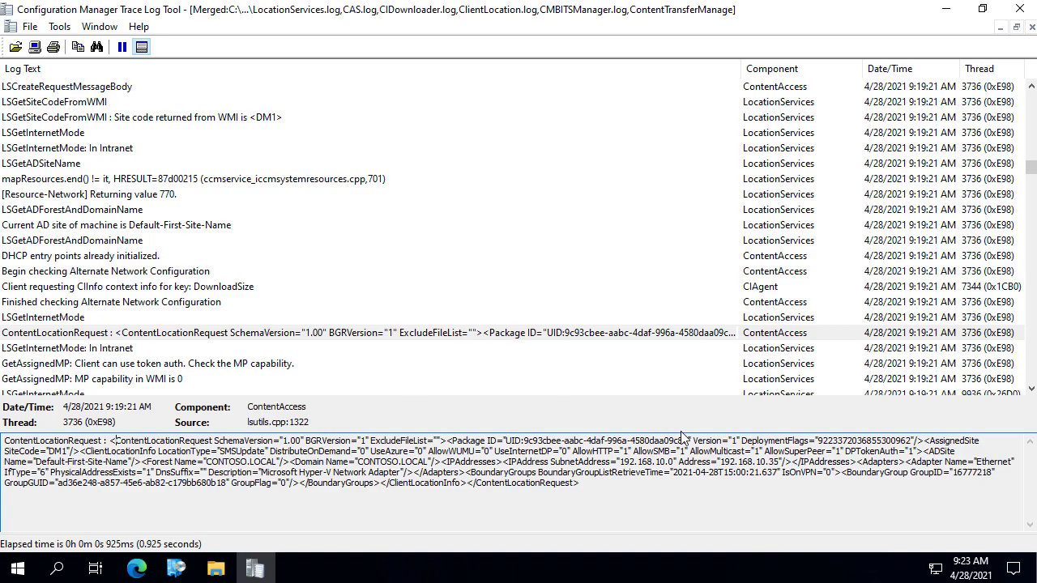
{"action": "left_click", "coordinate": [639, 333]}
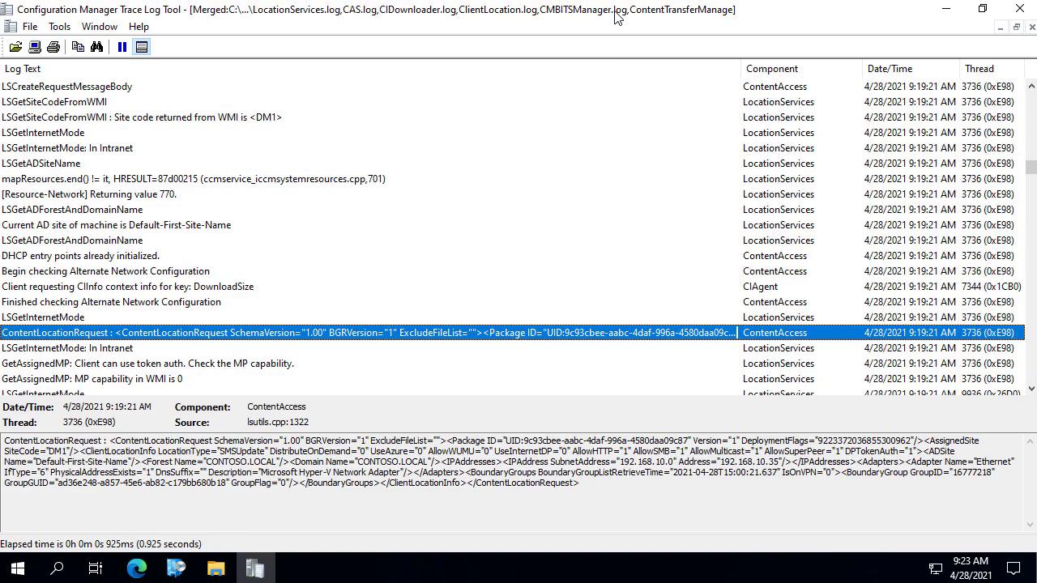
Shrink the log window to inspect the request's subnet address, client IP address and boundary group ID, and maximize it again
{"action": "mouse_move", "coordinate": [616, 16]}
{"action": "left_mouse_down"}
{"action": "mouse_move", "coordinate": [669, 34]}
{"action": "mouse_move", "coordinate": [0, 101]}
{"action": "left_mouse_up"}
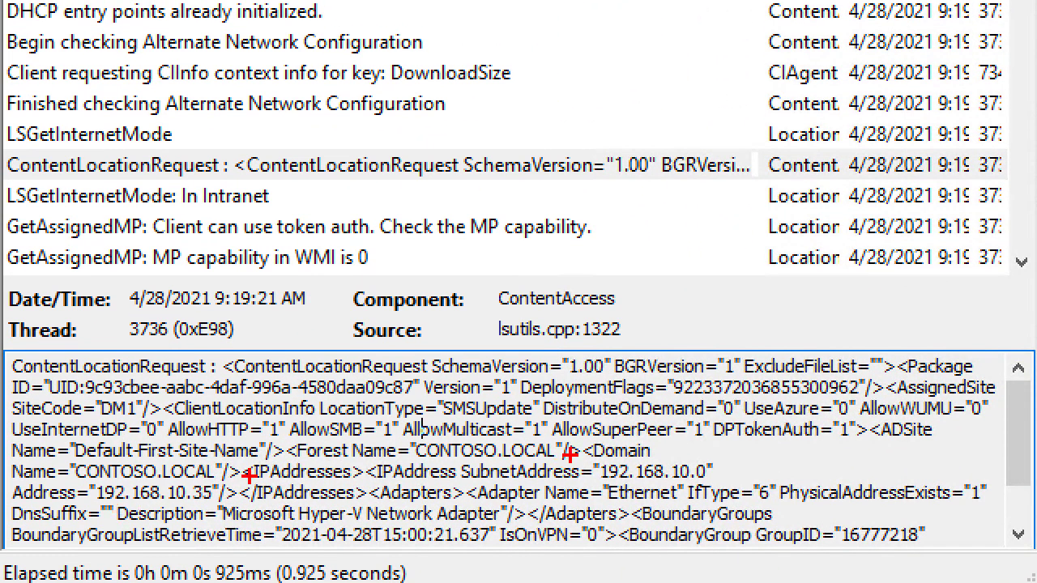
{"action": "left_click_drag", "start_coordinate": [595, 457], "coordinate": [745, 485]}
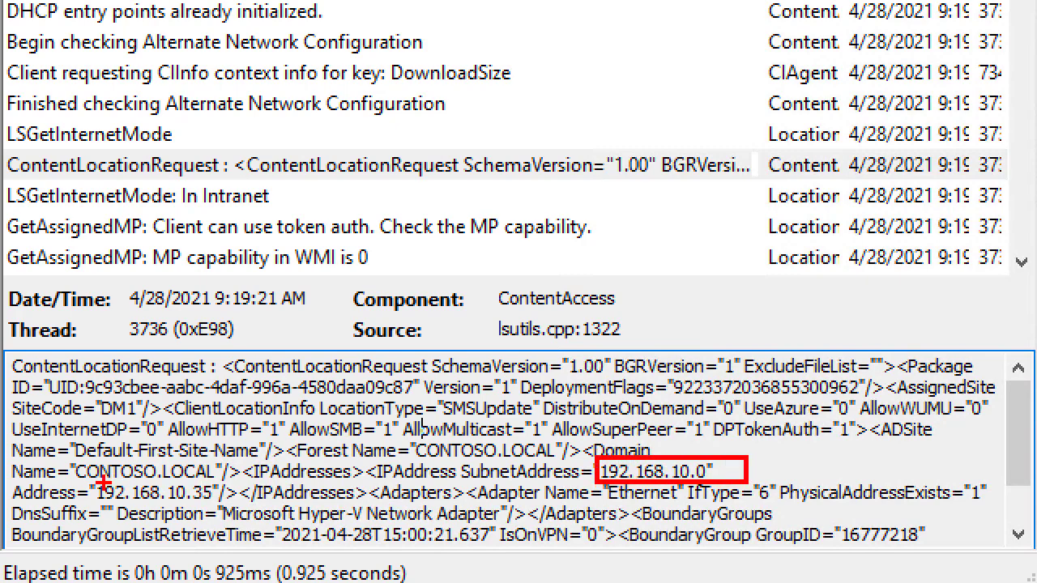
{"action": "mouse_move", "coordinate": [81, 475]}
{"action": "left_mouse_down"}
{"action": "mouse_move", "coordinate": [249, 514]}
{"action": "mouse_move", "coordinate": [239, 505]}
{"action": "left_mouse_up"}
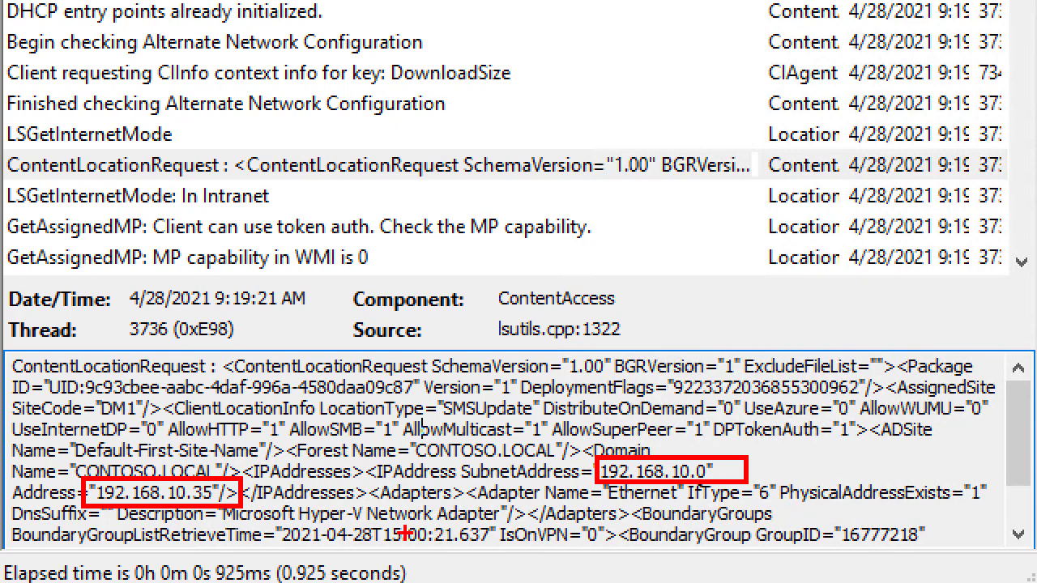
{"action": "left_click_drag", "start_coordinate": [898, 515], "coordinate": [934, 403]}
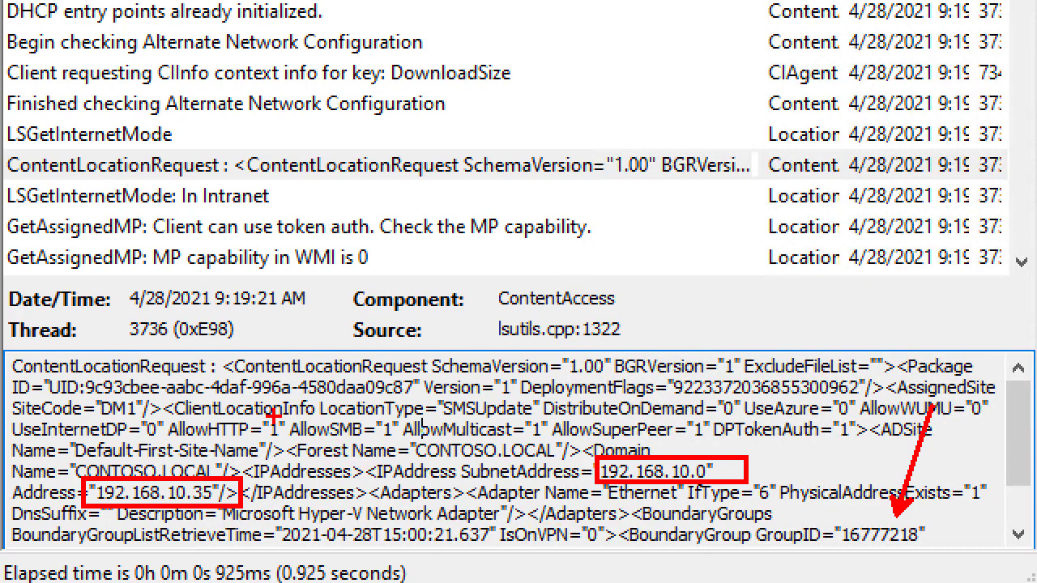
{"action": "left_click_drag", "start_coordinate": [98, 419], "coordinate": [572, 441]}
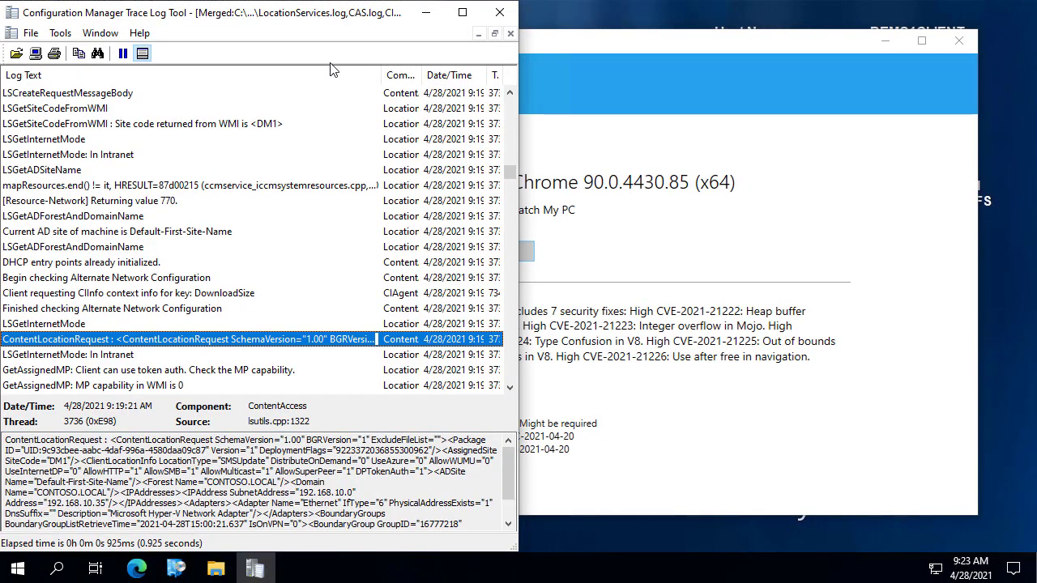
{"action": "left_click", "coordinate": [463, 13]}
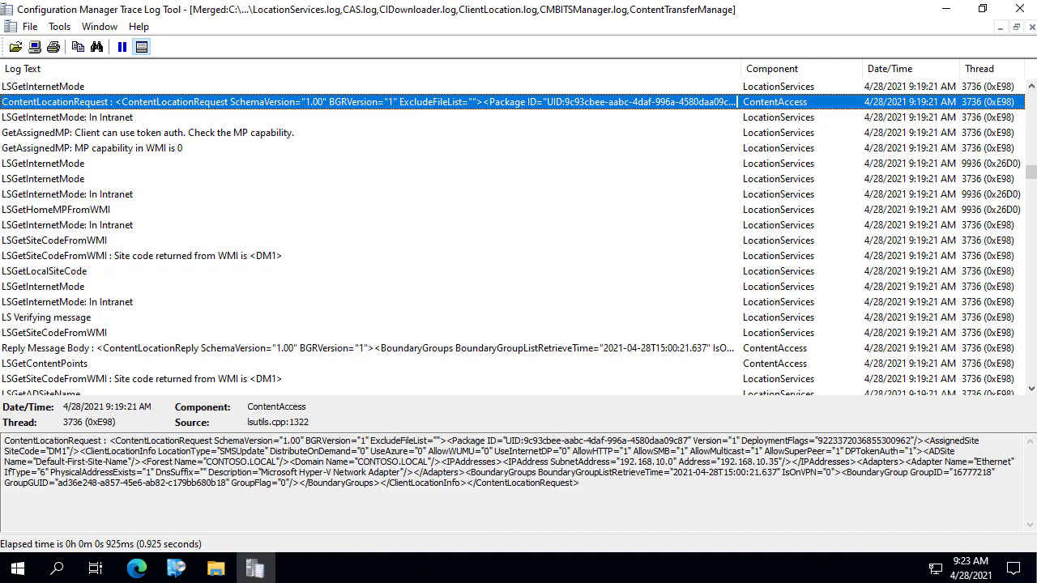
{"action": "left_click", "coordinate": [361, 151]}
{"action": "key", "text": "ctrl+f"}
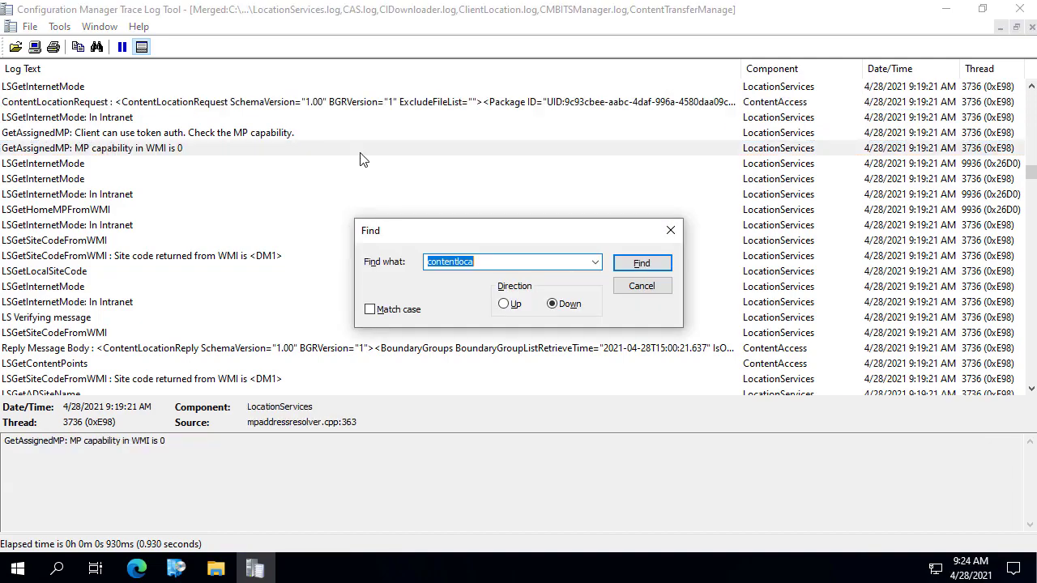
{"action": "type", "text": "reply"}
{"action": "key", "text": "ctrl+a"}
{"action": "key", "text": "BackSpace"}
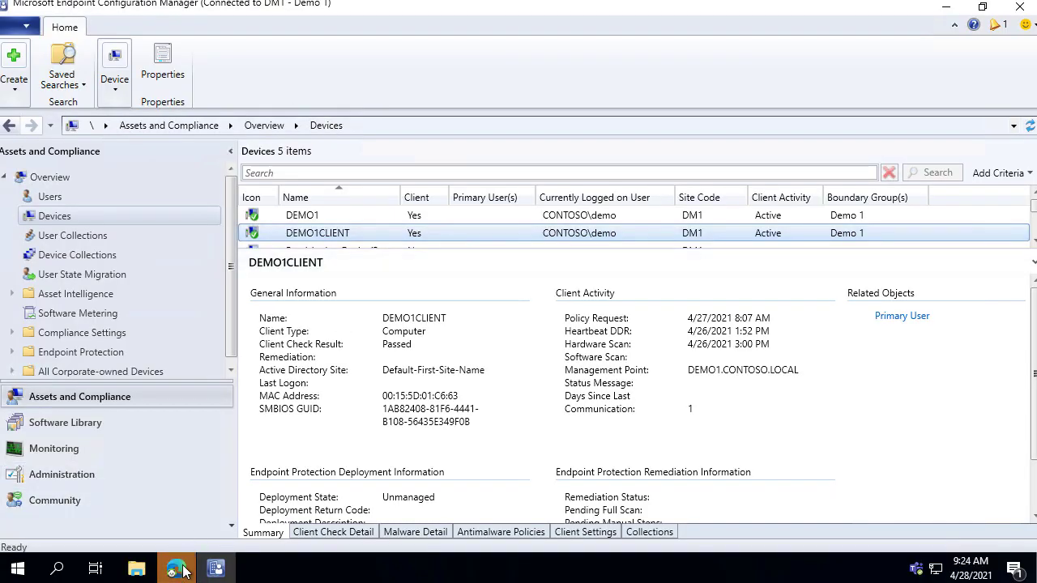
Switch to the DEMO1 site server, show its desktop and open the Site System - Logs folder
{"action": "left_click", "coordinate": [176, 570]}
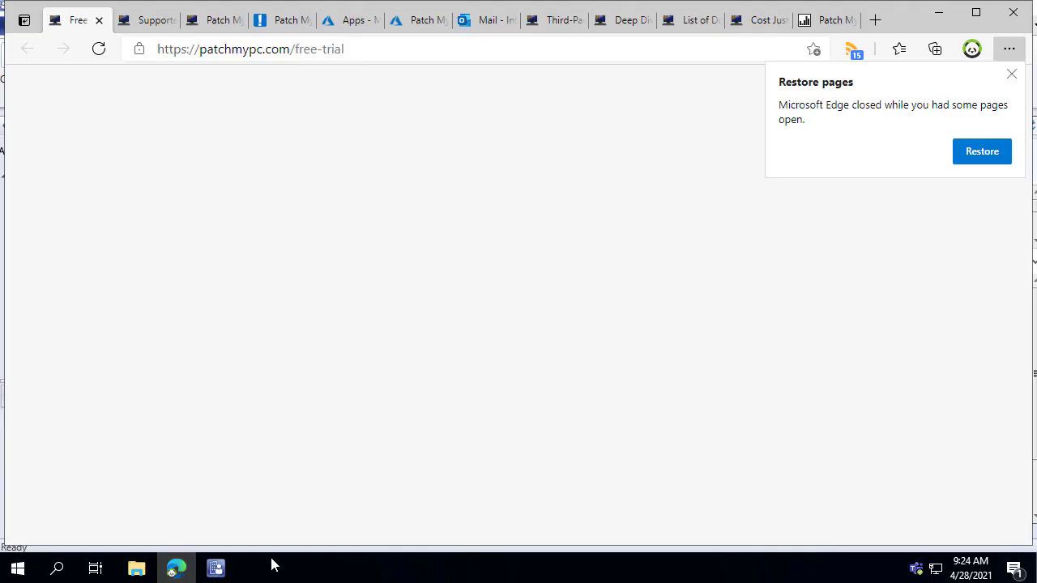
{"action": "right_click", "coordinate": [274, 566]}
{"action": "left_click", "coordinate": [360, 448]}
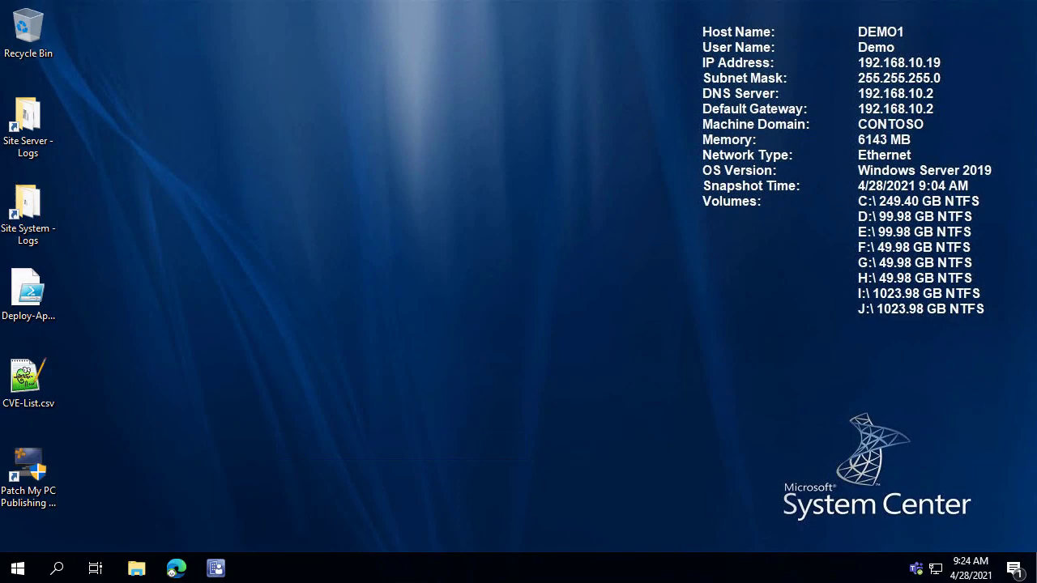
{"action": "double_click", "coordinate": [32, 209]}
{"action": "left_click_drag", "start_coordinate": [429, 62], "coordinate": [502, 63]}
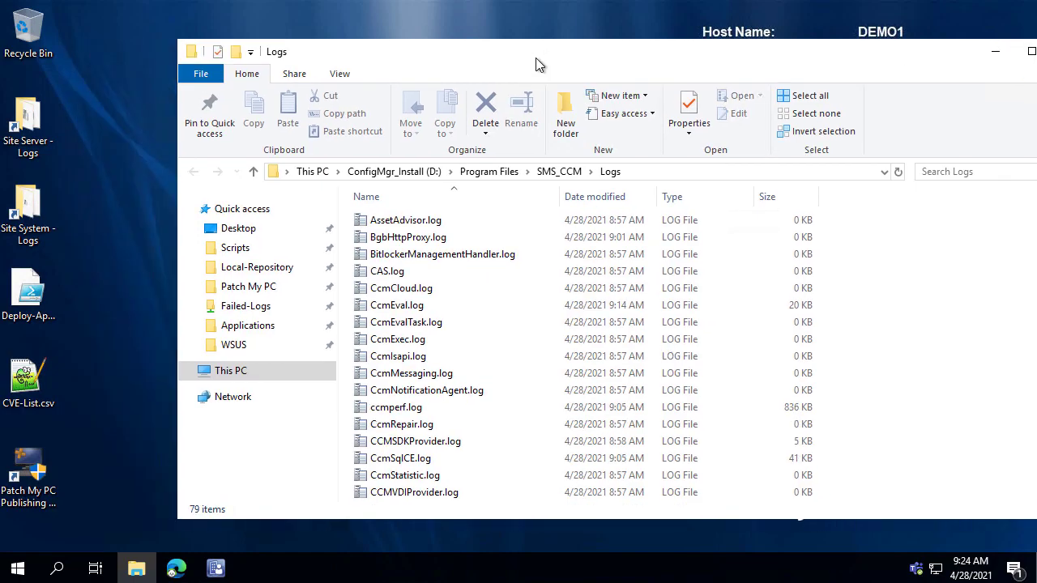
Open MP_Location.log from the SMS_CCM Logs folder in Configuration Manager Trace Log Tool and maximize its window
{"action": "left_click", "coordinate": [518, 312]}
{"action": "type", "text": "mp"}
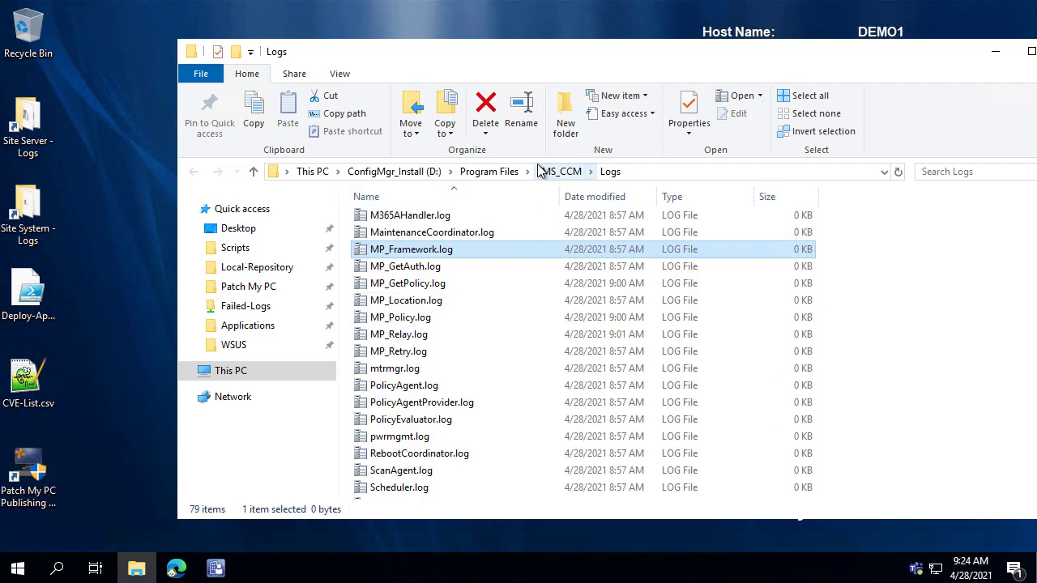
{"action": "double_click", "coordinate": [433, 301]}
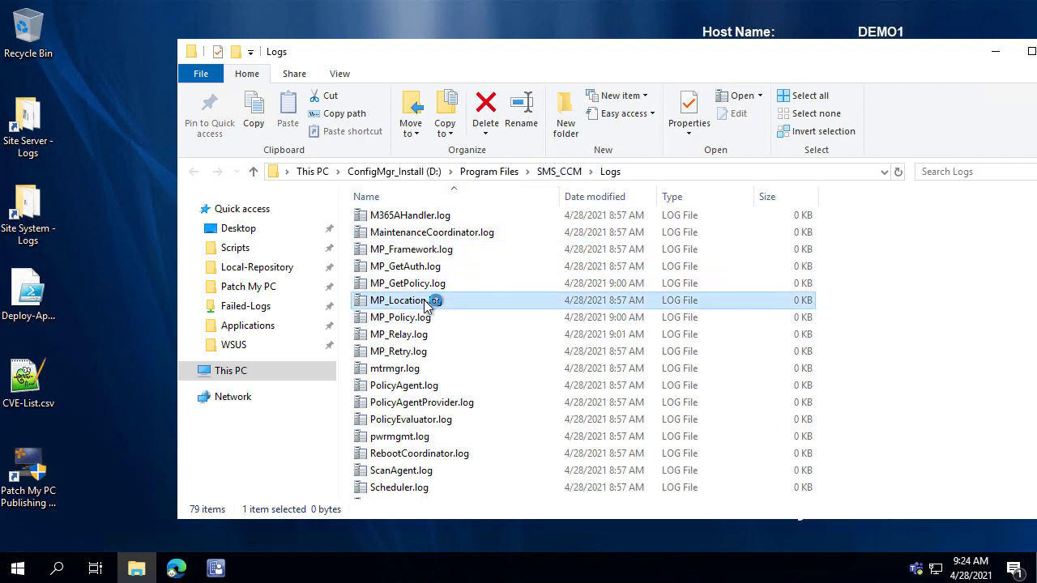
{"action": "double_click", "coordinate": [468, 141]}
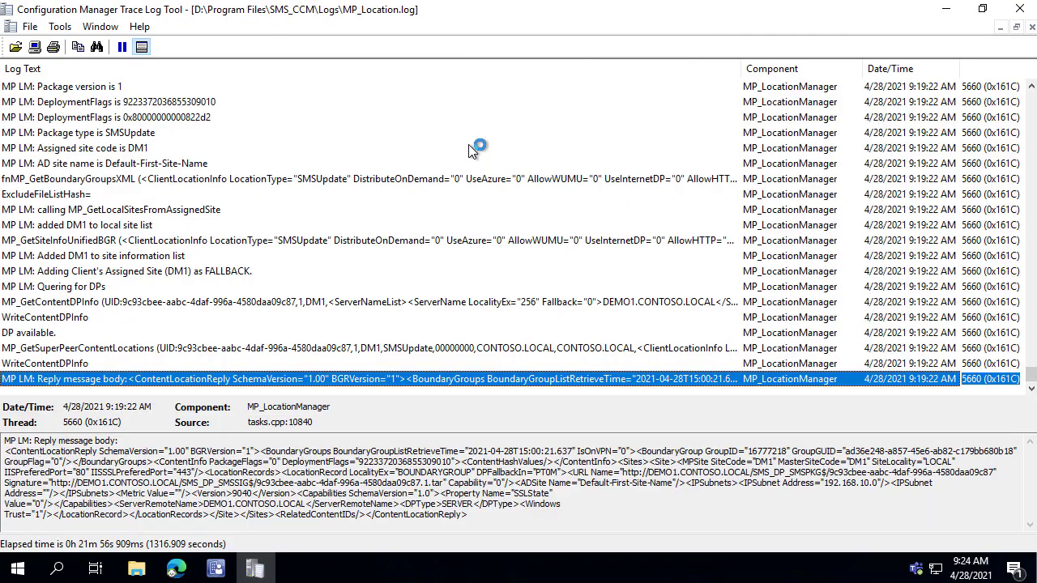
Compare the full text of the latest fnMP_GetBoundaryGroupsXML and MP_GetContentDPInfo entries
{"action": "left_click", "coordinate": [411, 178]}
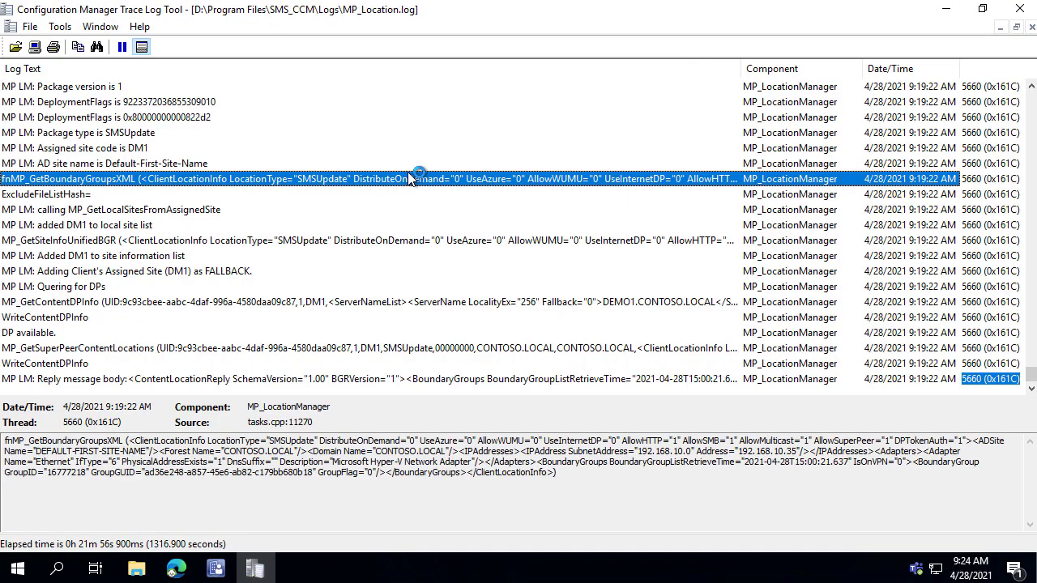
{"action": "left_click", "coordinate": [153, 303]}
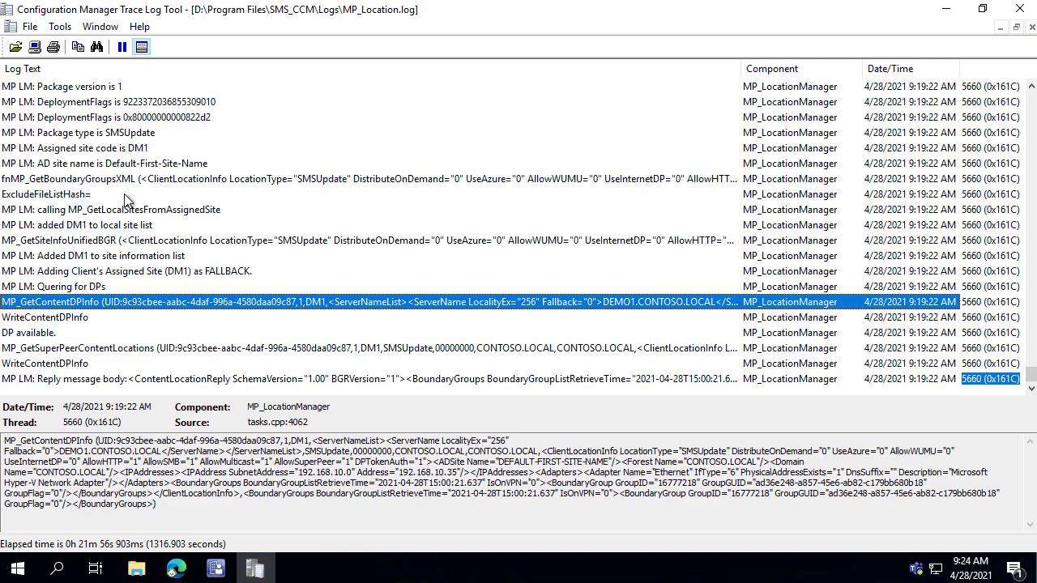
{"action": "left_click", "coordinate": [123, 180]}
Examine the latest ContentLocationRequest message body, highlighting the subnet address, and check the two DeploymentFlags entries after it
{"action": "scroll", "coordinate": [122, 186], "scroll_direction": "up", "scroll_amount": 4}
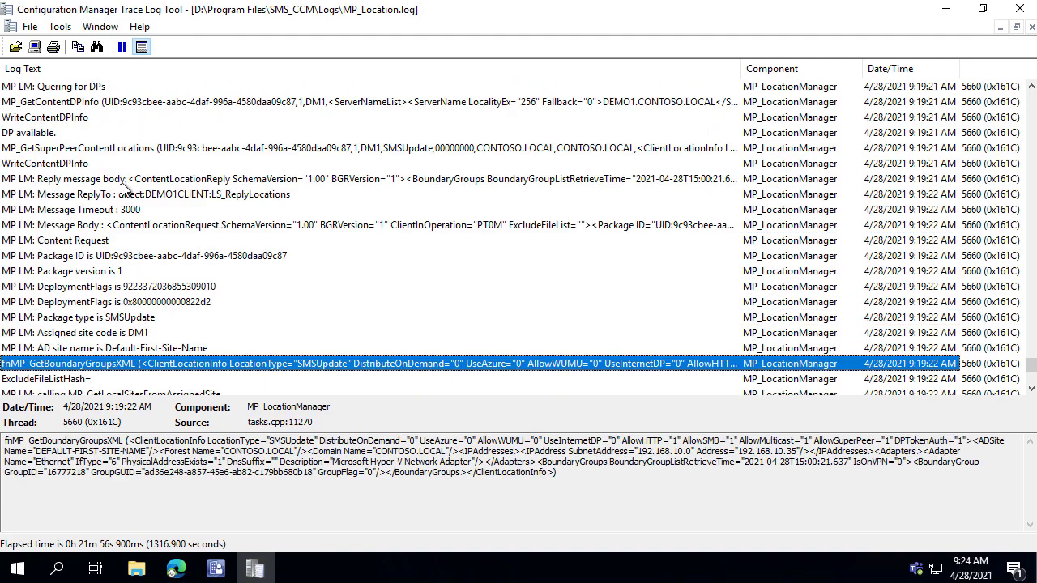
{"action": "left_click", "coordinate": [123, 225]}
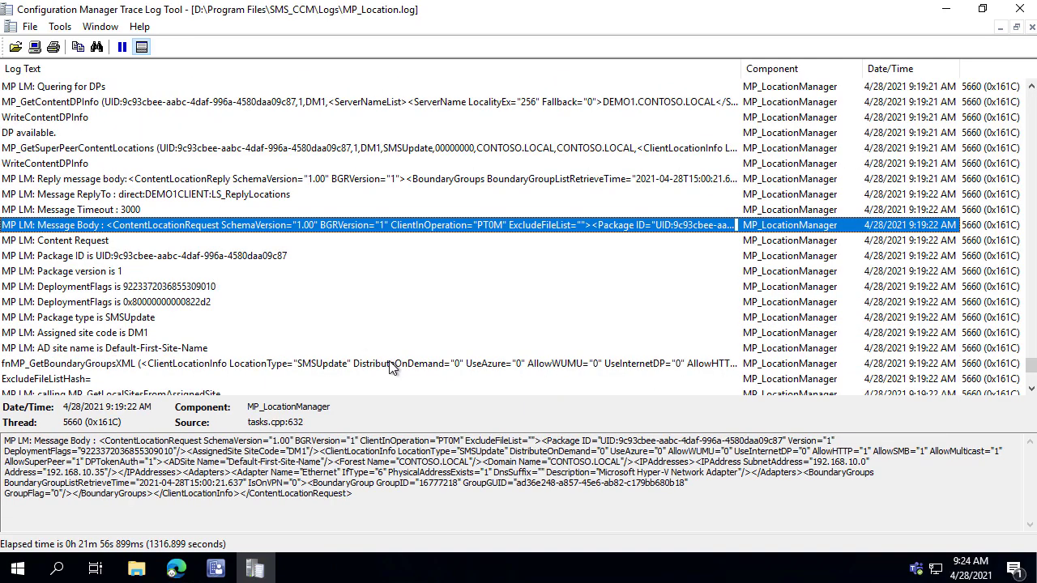
{"action": "left_click", "coordinate": [375, 504]}
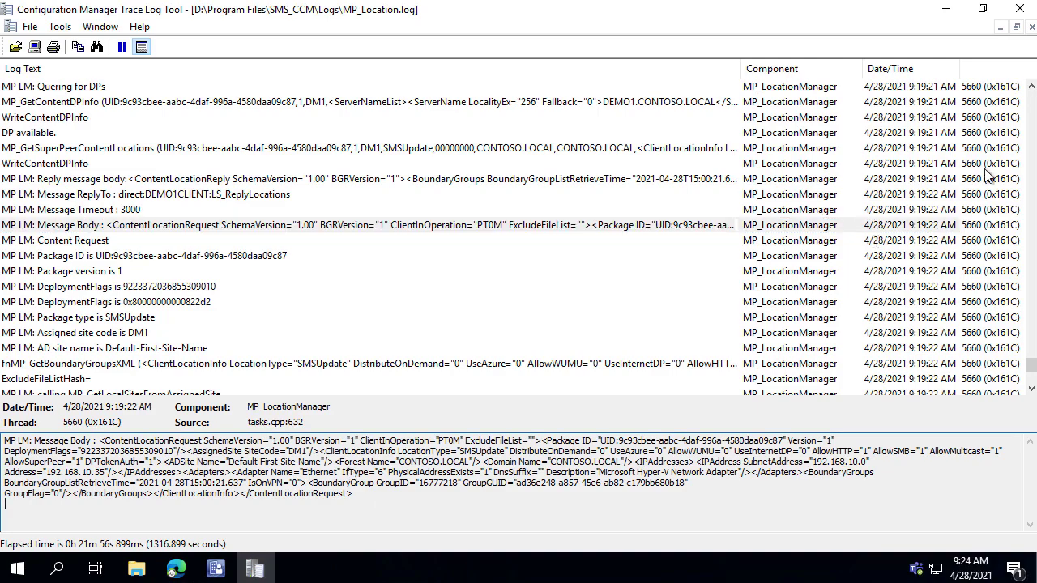
{"action": "left_click_drag", "start_coordinate": [871, 461], "coordinate": [796, 461]}
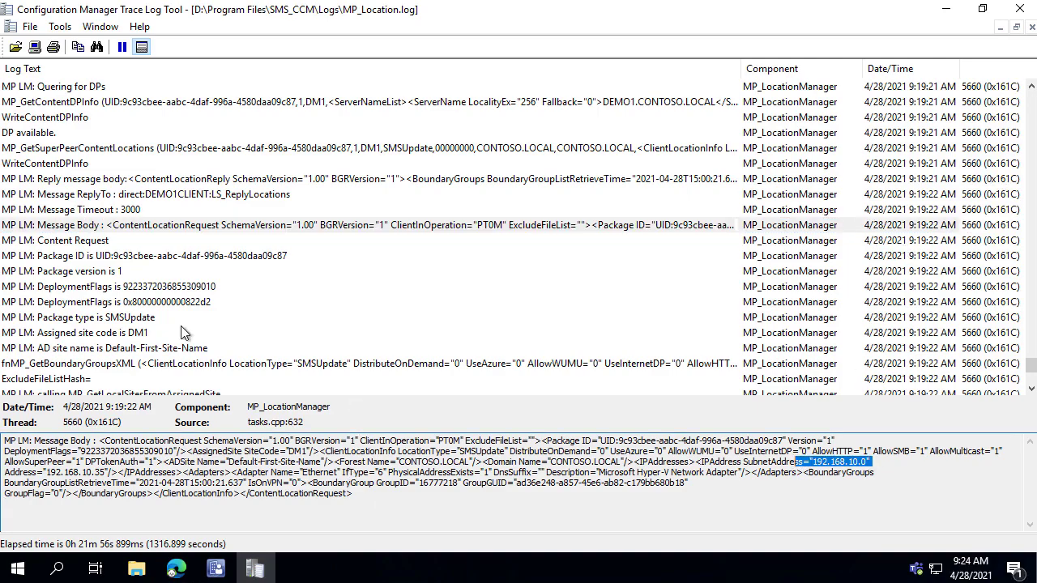
{"action": "left_click", "coordinate": [118, 288]}
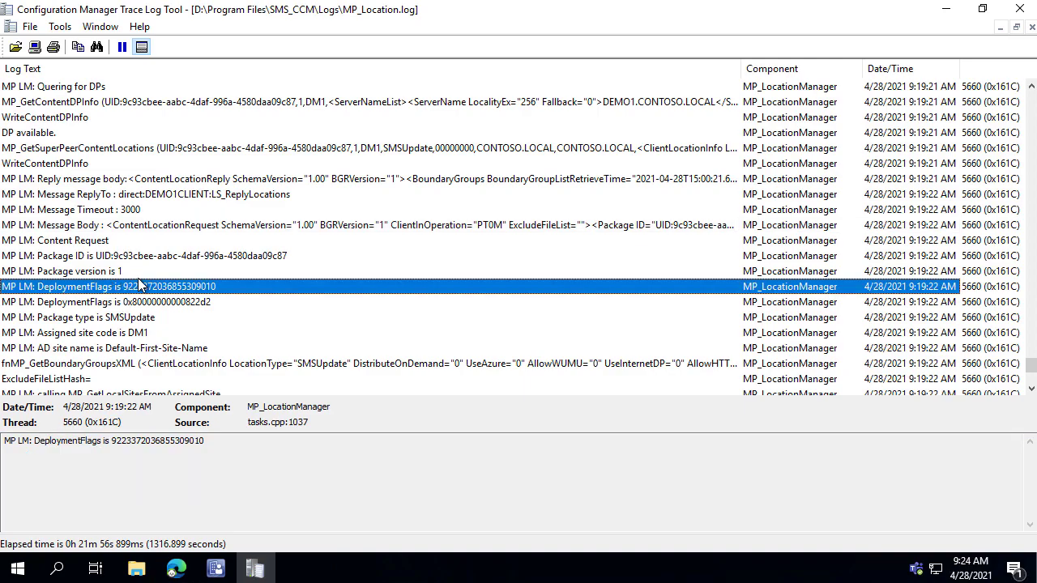
{"action": "left_click", "coordinate": [193, 302]}
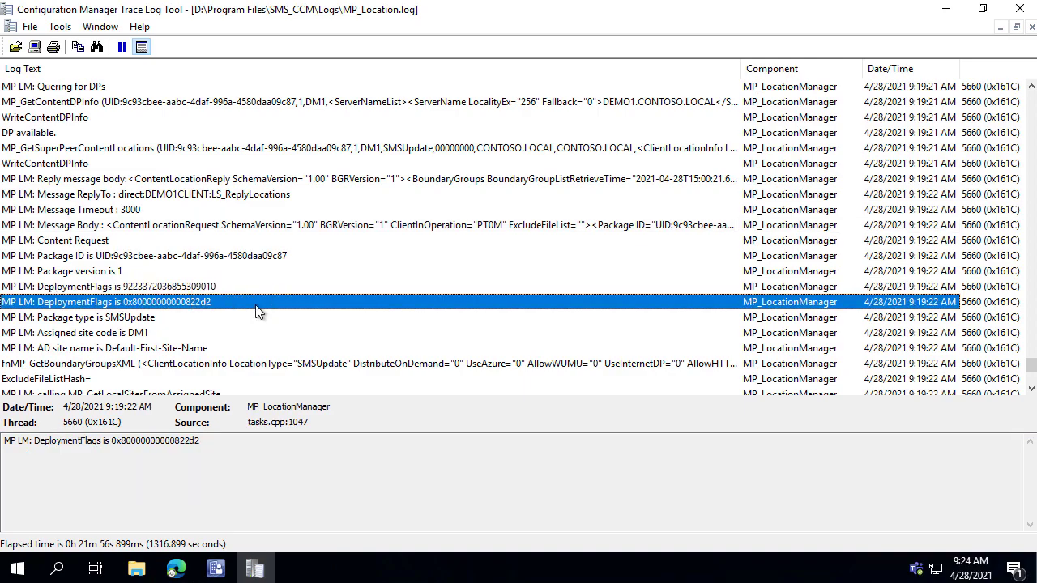
Inspect the fnMP_GetBoundaryGroupsXML entry, highlighting the function name, and review the site and distribution point entries that follow it
{"action": "left_click", "coordinate": [167, 364]}
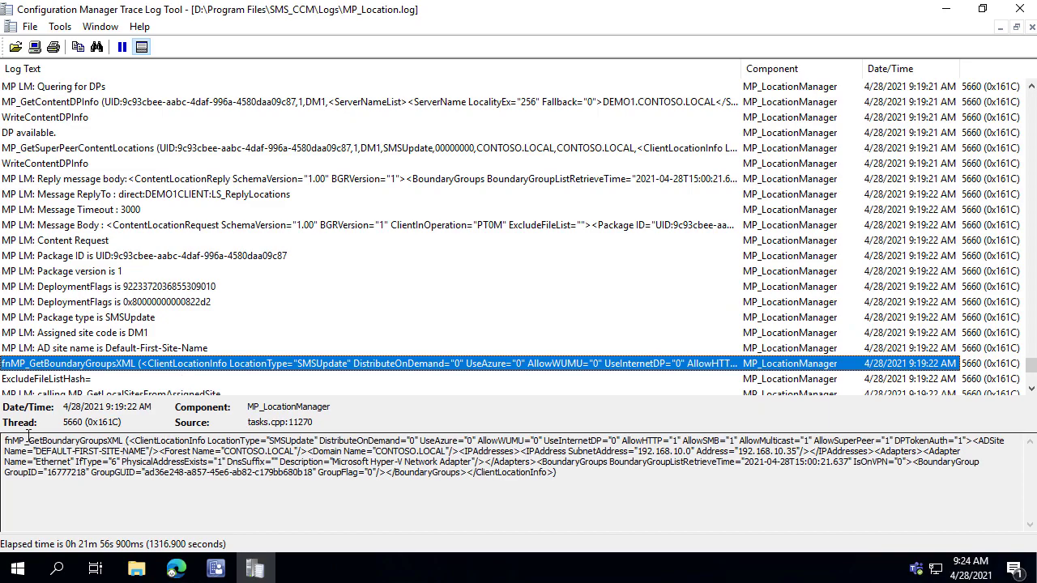
{"action": "left_click_drag", "start_coordinate": [6, 440], "coordinate": [124, 439]}
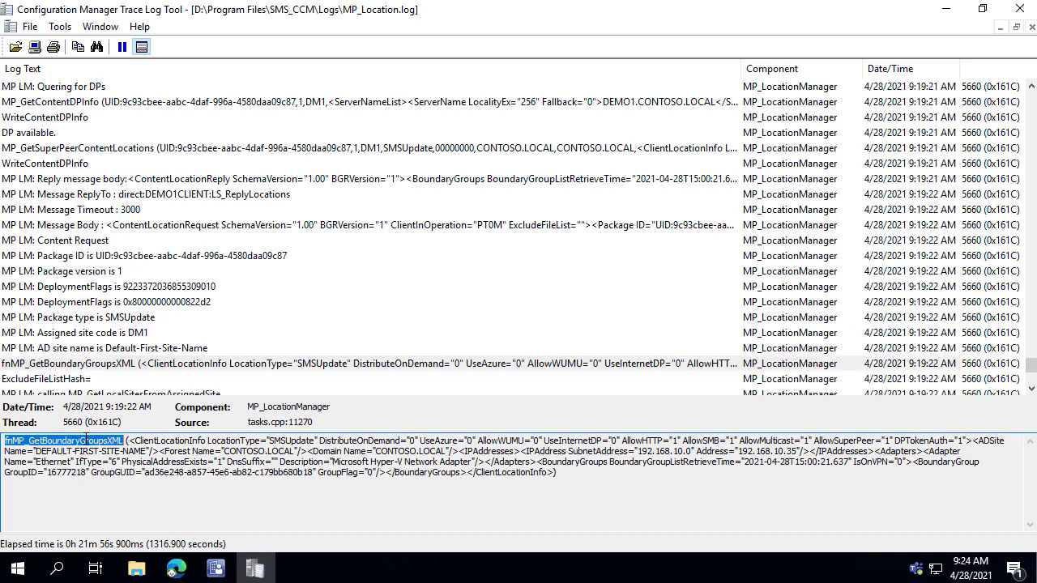
{"action": "left_click", "coordinate": [169, 333]}
{"action": "left_click", "coordinate": [169, 367]}
{"action": "scroll", "coordinate": [170, 368], "scroll_direction": "down", "scroll_amount": 1}
{"action": "scroll", "coordinate": [432, 362], "scroll_direction": "down", "scroll_amount": 1}
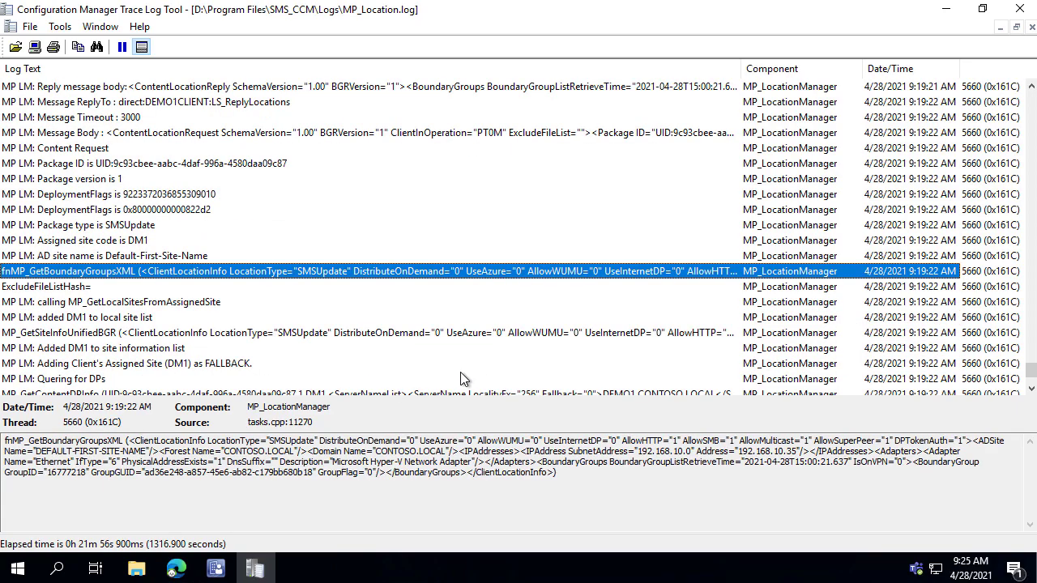
{"action": "scroll", "coordinate": [329, 347], "scroll_direction": "down", "scroll_amount": 1}
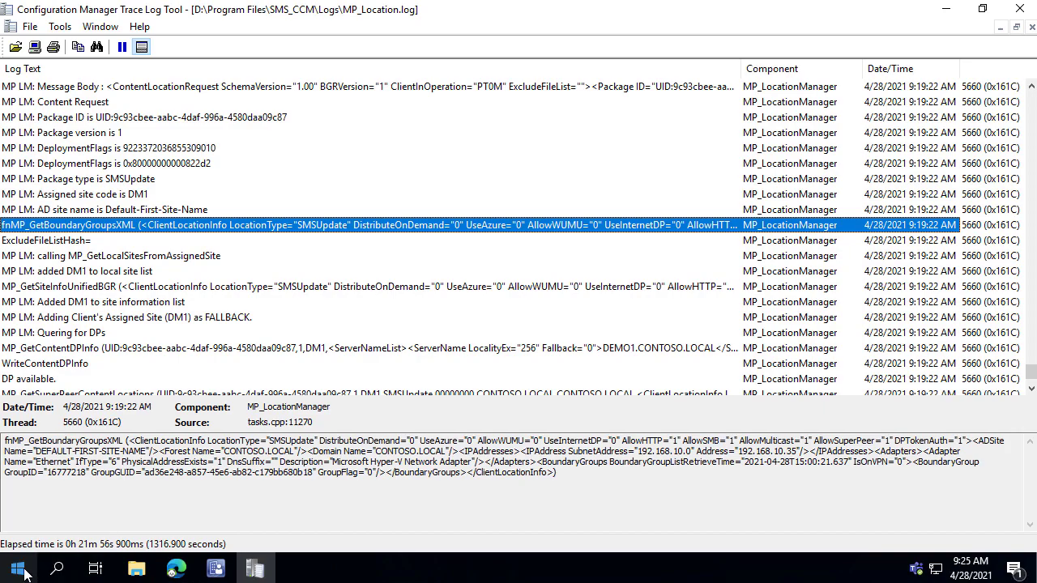
Review the MP_GetSiteInfoUnifiedBGR, MP_GetContentDPInfo, MP_GetSuperPeerContentLocations and reply message body entries in MP_Location.log
{"action": "left_click", "coordinate": [190, 289]}
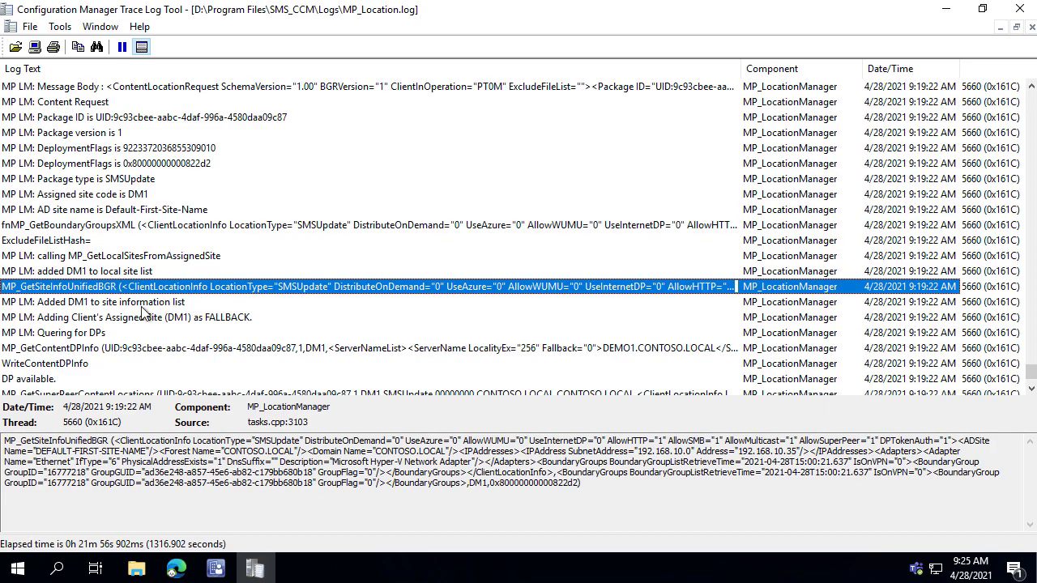
{"action": "left_click", "coordinate": [105, 350]}
{"action": "scroll", "coordinate": [107, 352], "scroll_direction": "down", "scroll_amount": 1}
{"action": "left_click", "coordinate": [108, 354]}
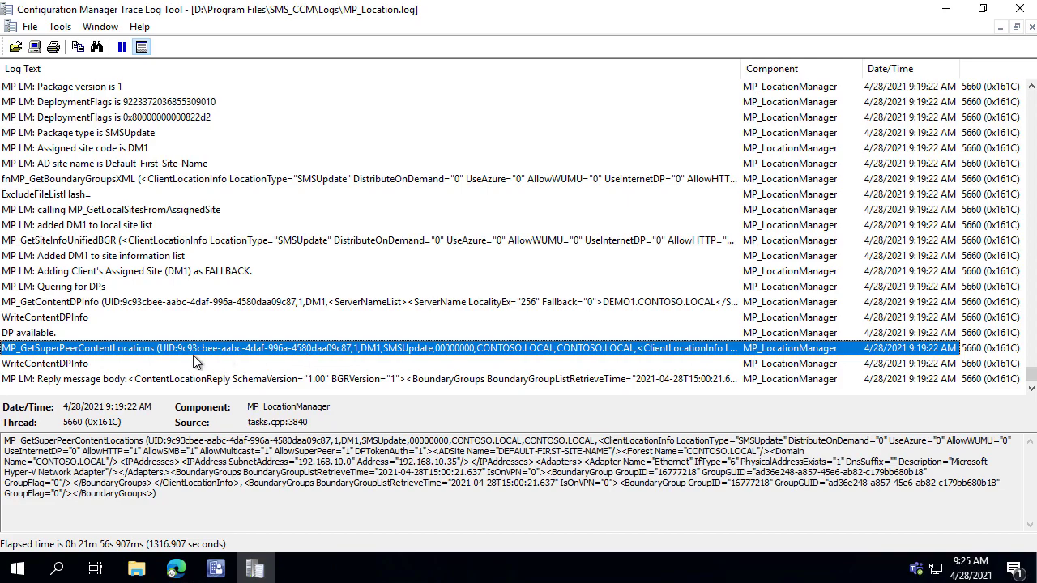
{"action": "left_click", "coordinate": [160, 380]}
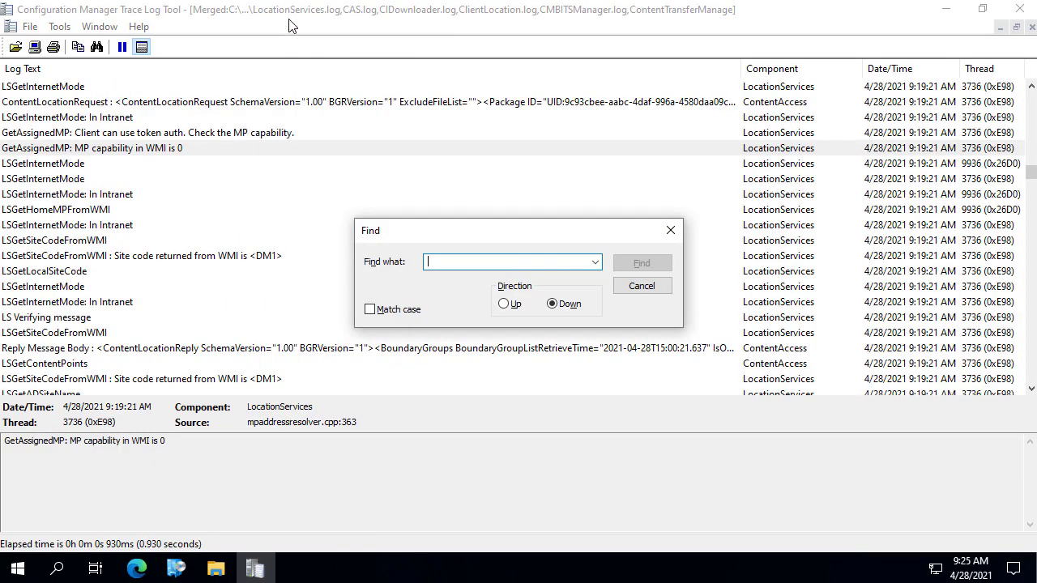
Search the merged client logs downward for "clientlocationre" and close the search
{"action": "type", "text": "c"}
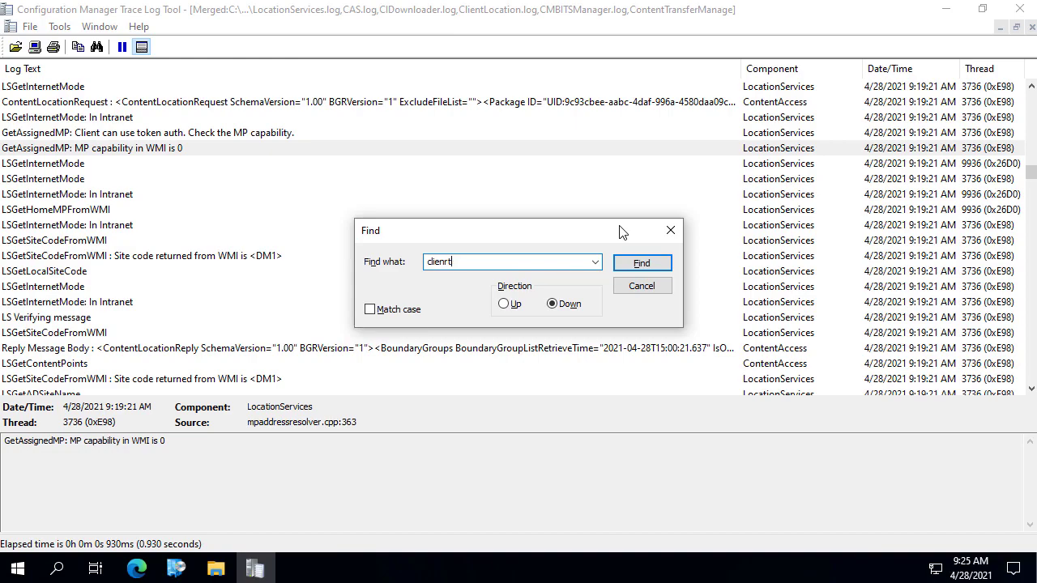
{"action": "type", "text": "lientlocation"}
{"action": "key", "text": "Return"}
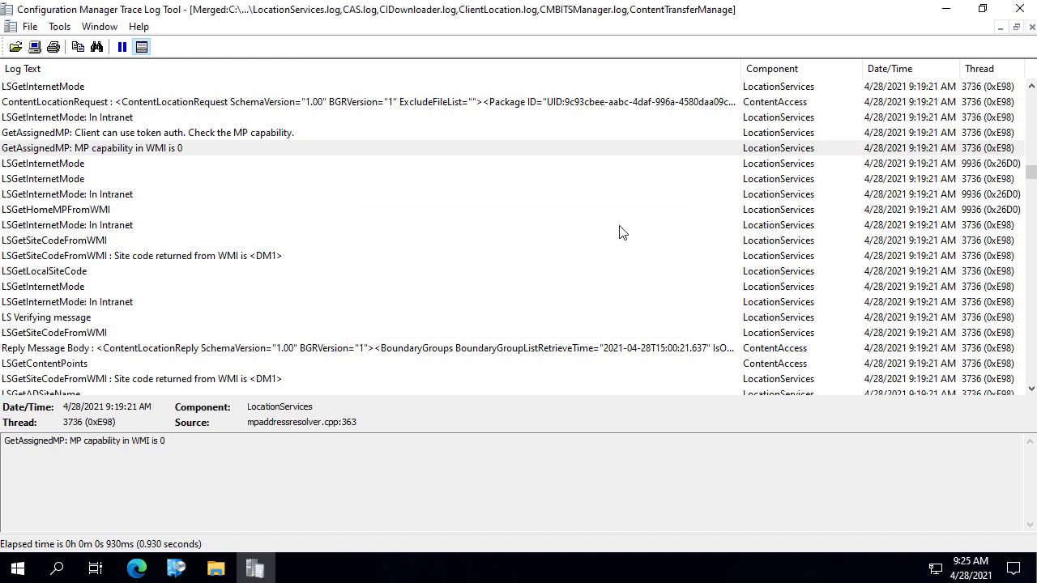
{"action": "left_click", "coordinate": [547, 347]}
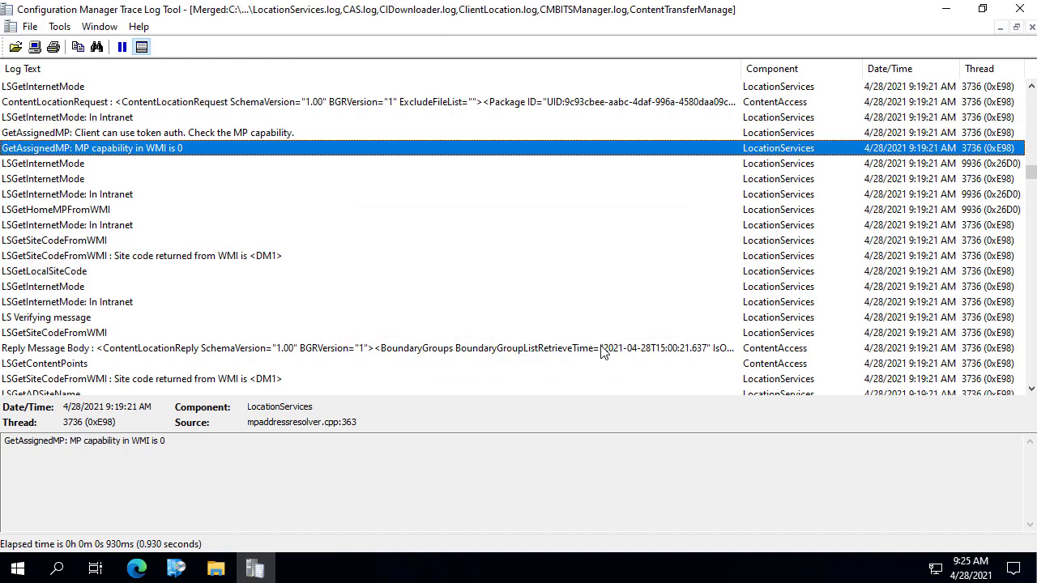
{"action": "key", "text": "ctrl+f"}
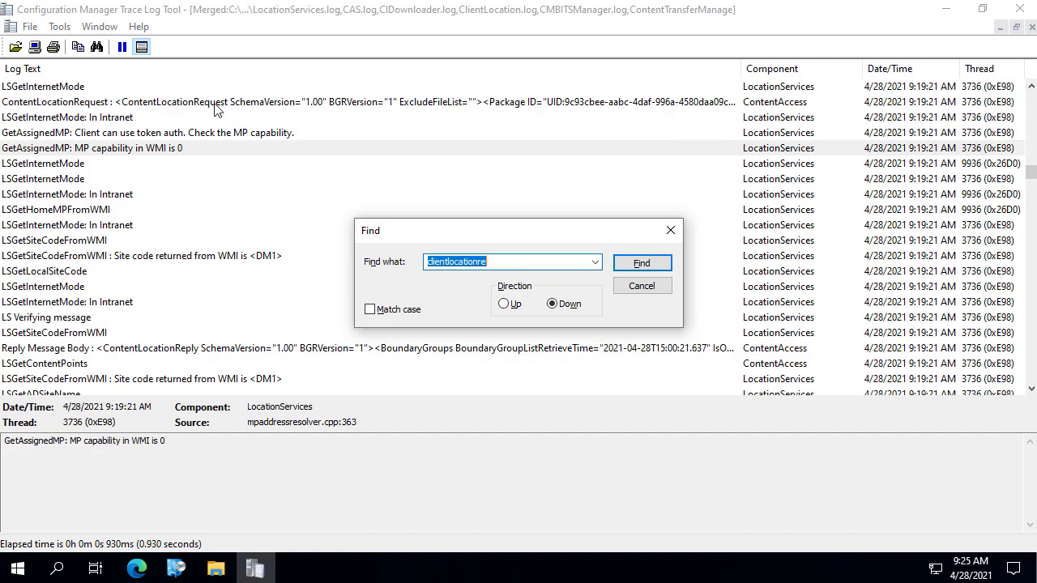
{"action": "left_click", "coordinate": [671, 230]}
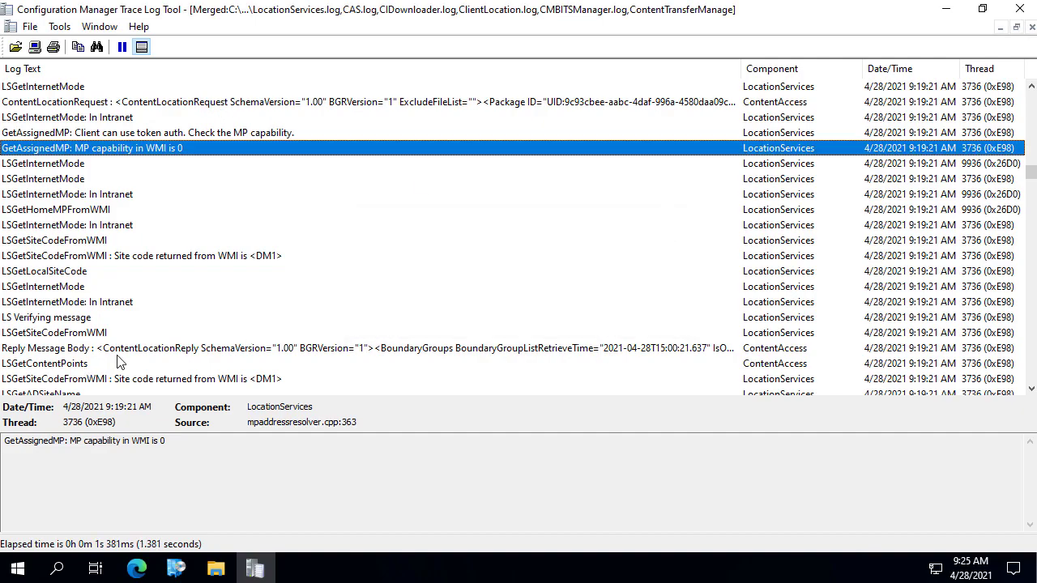
Examine the full ContentLocationReply message body in the merged client logs, highlighting the signature URL
{"action": "left_click", "coordinate": [146, 350]}
{"action": "left_click", "coordinate": [208, 461]}
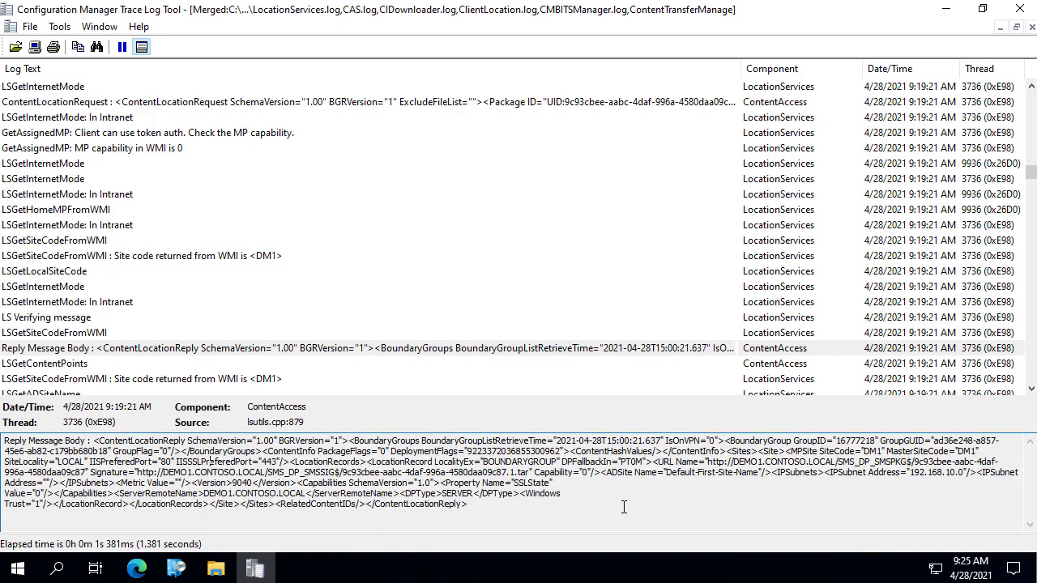
{"action": "key", "text": "ctrl+a"}
{"action": "left_click", "coordinate": [442, 503]}
{"action": "left_click_drag", "start_coordinate": [139, 471], "coordinate": [530, 473]}
{"action": "left_click", "coordinate": [530, 473]}
{"action": "left_click", "coordinate": [182, 353]}
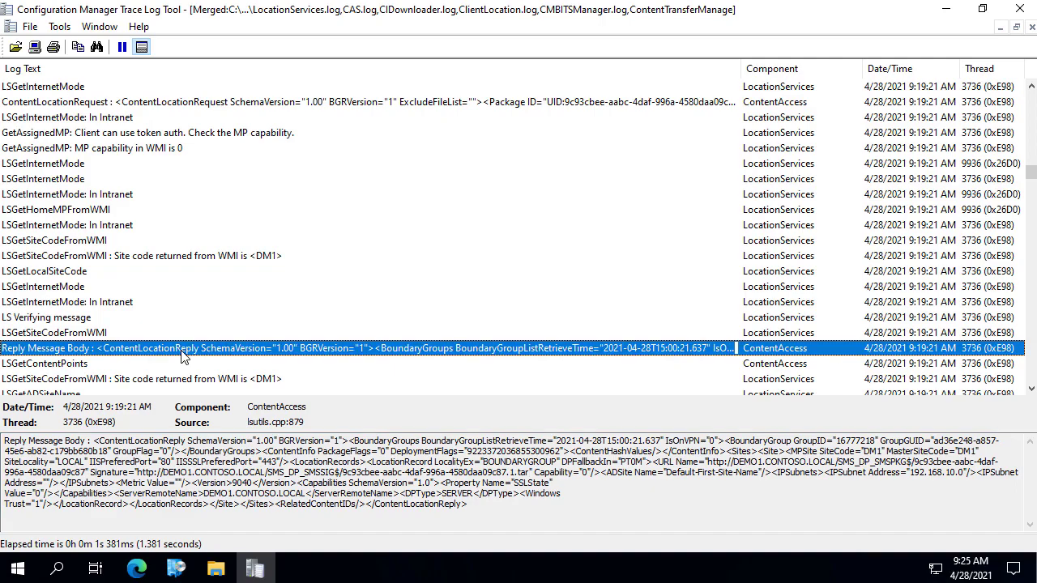
Search the merged client logs for "total content size", starting from the entries around the content location reply
{"action": "left_click", "coordinate": [430, 257]}
{"action": "scroll", "coordinate": [433, 263], "scroll_direction": "down", "scroll_amount": 4}
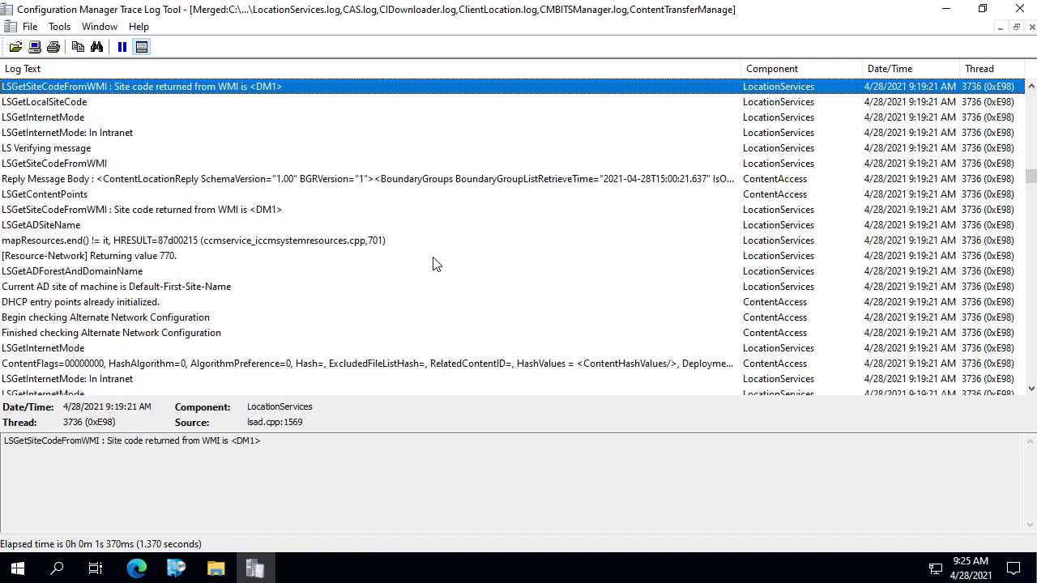
{"action": "key", "text": "ctrl+f"}
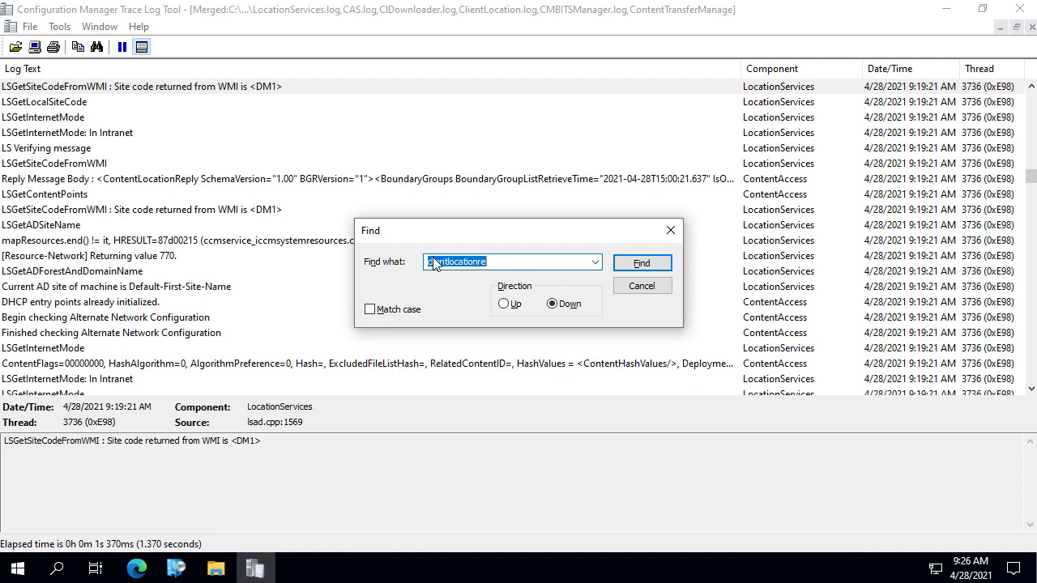
{"action": "type", "text": "total content size"}
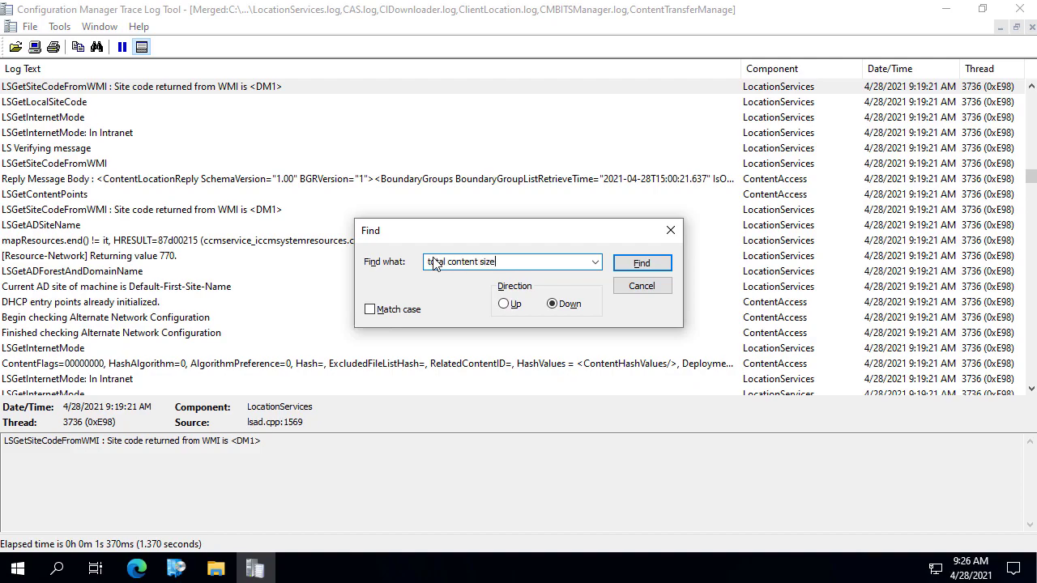
{"action": "key", "text": "Return"}
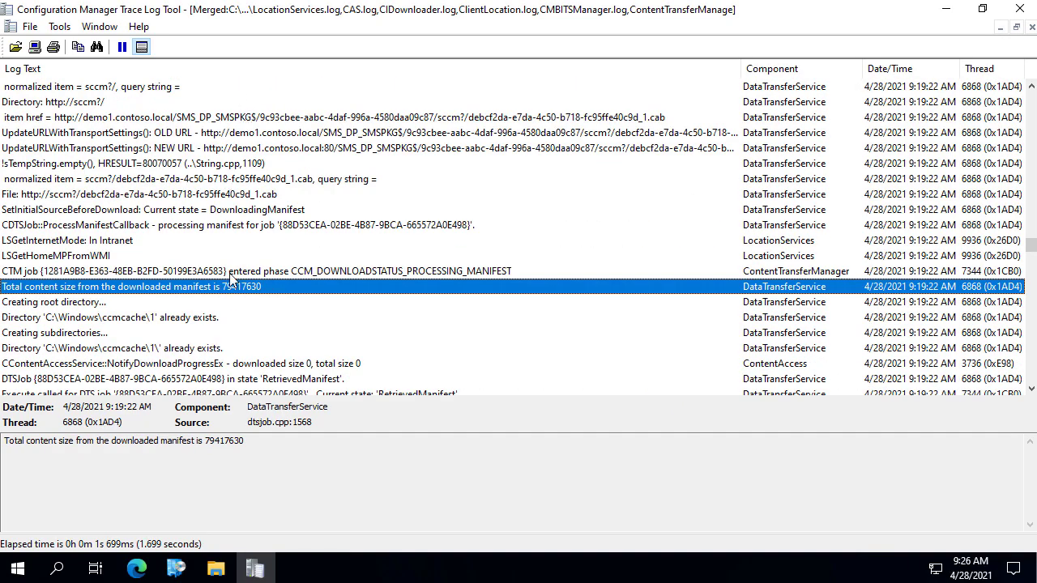
Trace back from the total content size entry to the CTM job entry for the CCM_DOWNLOADSTATUS_DOWNLOADING_MANIFEST phase
{"action": "scroll", "coordinate": [437, 185], "scroll_direction": "up", "scroll_amount": 1}
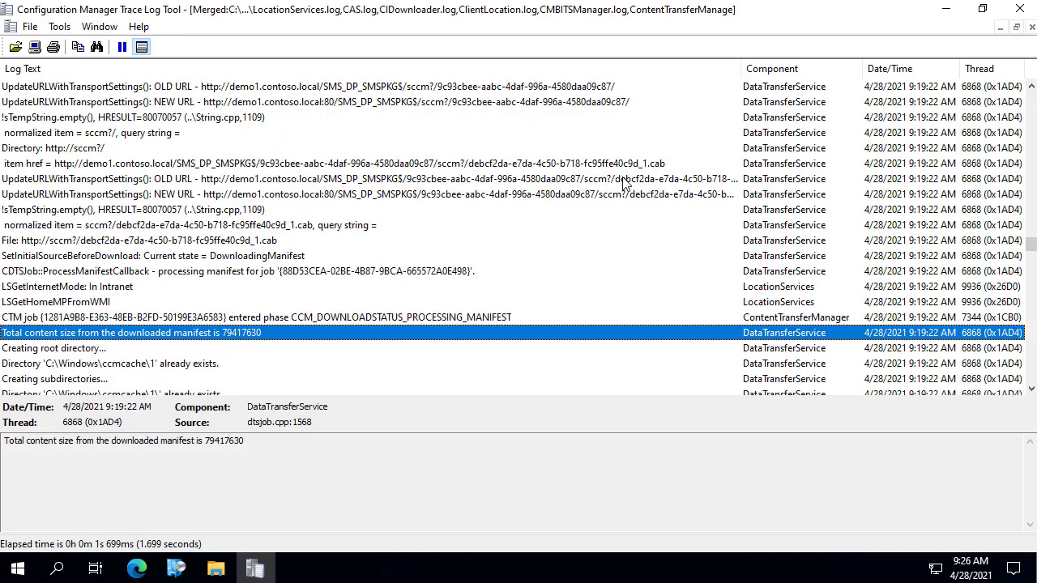
{"action": "scroll", "coordinate": [707, 152], "scroll_direction": "up", "scroll_amount": 2}
{"action": "scroll", "coordinate": [707, 152], "scroll_direction": "up", "scroll_amount": 2}
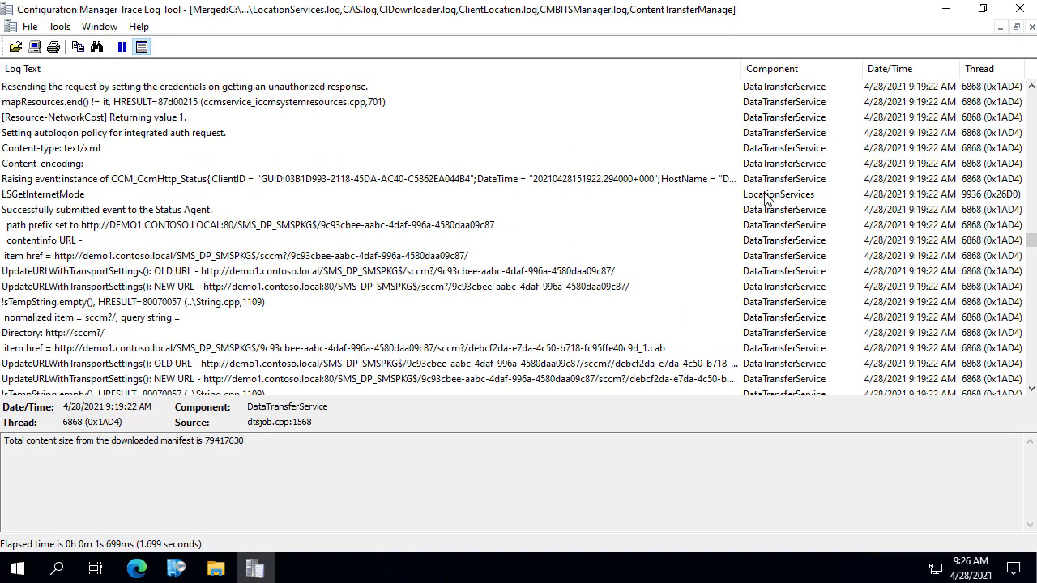
{"action": "scroll", "coordinate": [806, 240], "scroll_direction": "up", "scroll_amount": 1}
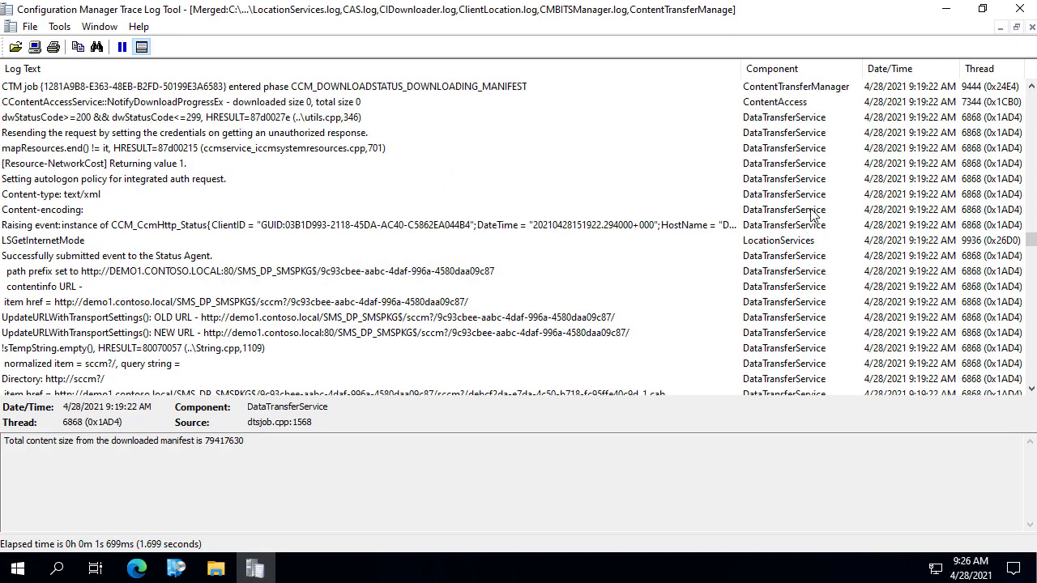
{"action": "scroll", "coordinate": [843, 180], "scroll_direction": "up", "scroll_amount": 2}
{"action": "left_click", "coordinate": [802, 182]}
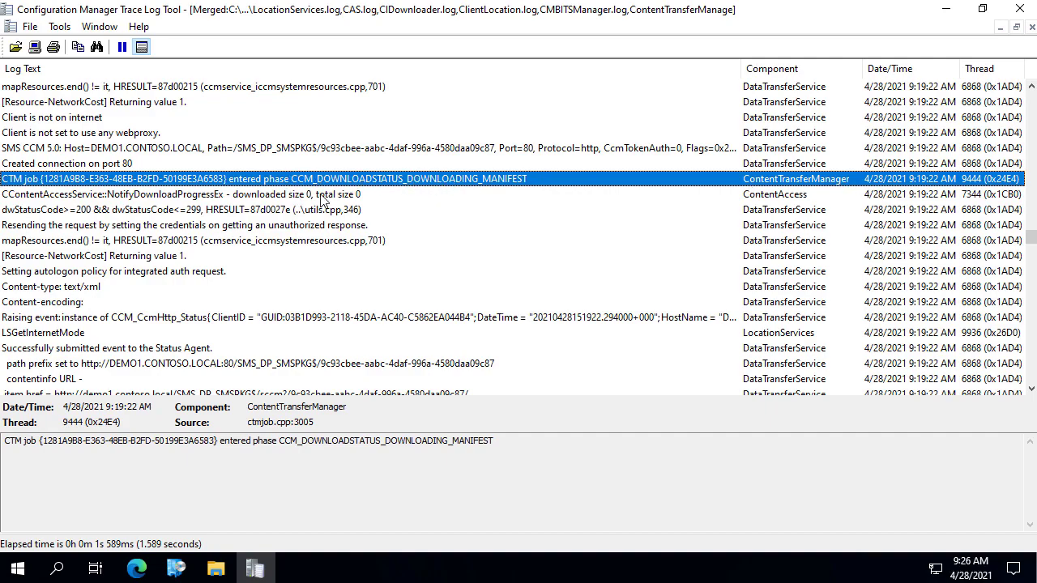
Compare the OLD URL and NEW URL entries for the update's .cab file, highlighting the full new URL
{"action": "scroll", "coordinate": [624, 231], "scroll_direction": "down", "scroll_amount": 2}
{"action": "scroll", "coordinate": [624, 231], "scroll_direction": "down", "scroll_amount": 3}
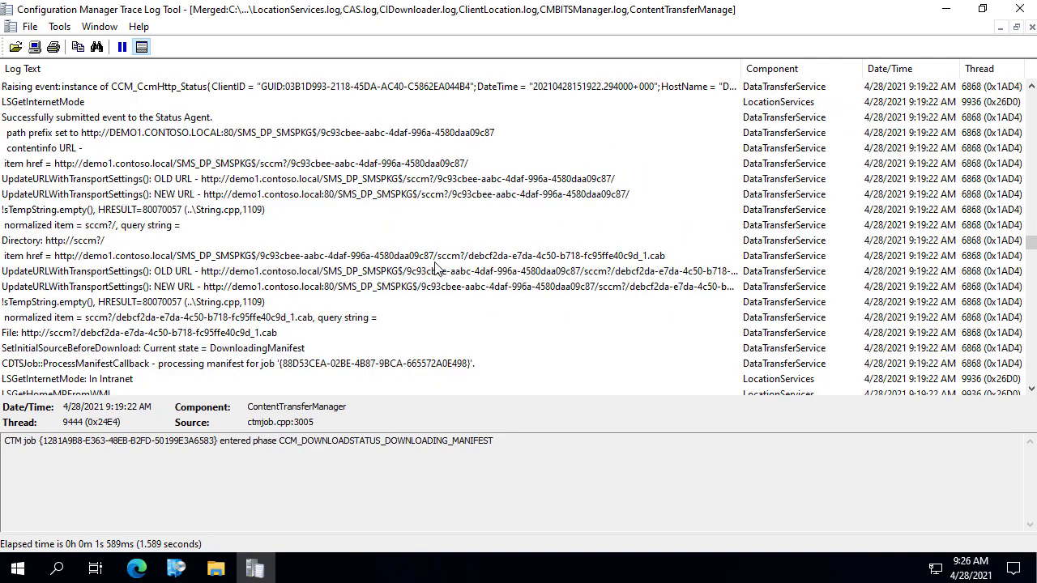
{"action": "left_click", "coordinate": [235, 273]}
{"action": "left_click", "coordinate": [234, 290]}
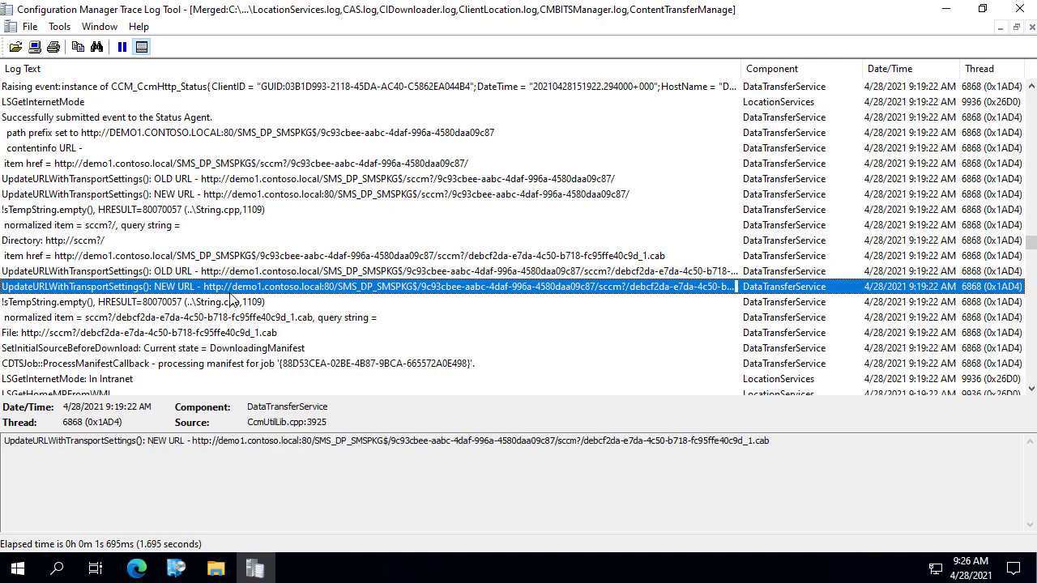
{"action": "left_click", "coordinate": [782, 450]}
{"action": "left_click_drag", "start_coordinate": [782, 451], "coordinate": [196, 448]}
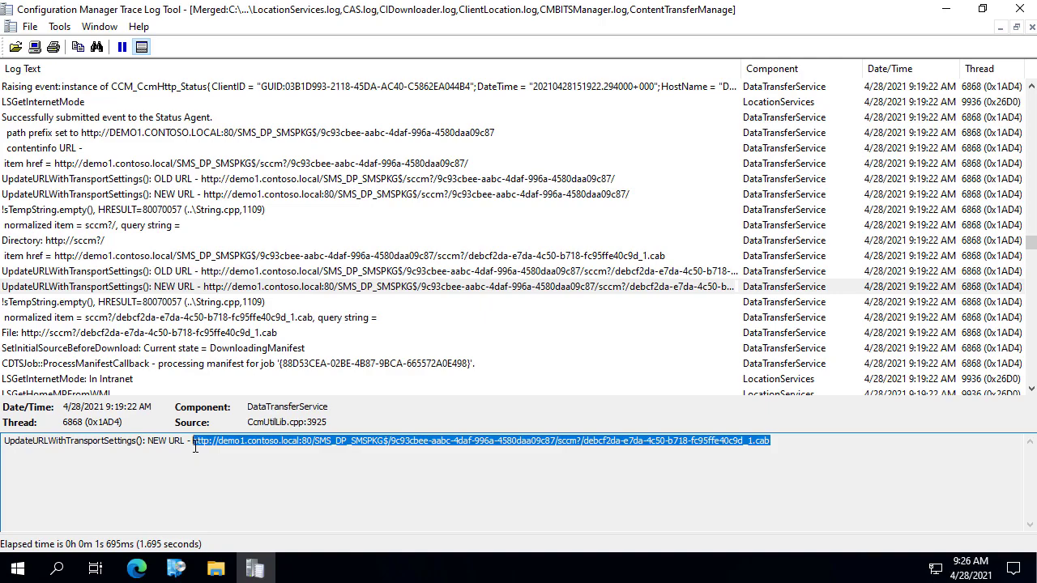
{"action": "left_click", "coordinate": [729, 289]}
Inspect the manifest's total content size entry, highlighting the size value, and the NotifyDownloadProgressEx entry after it
{"action": "scroll", "coordinate": [680, 304], "scroll_direction": "down", "scroll_amount": 3}
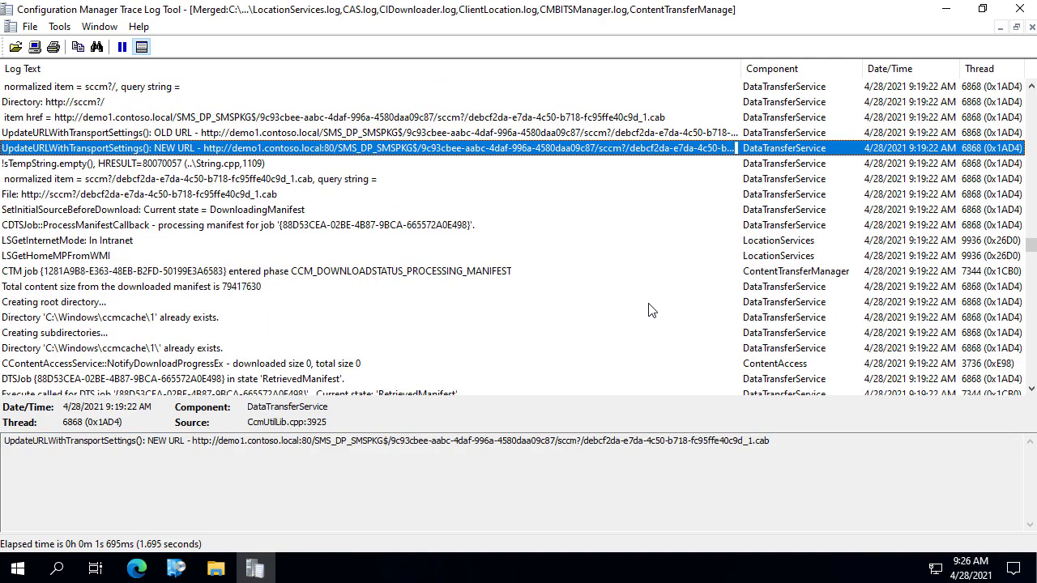
{"action": "scroll", "coordinate": [164, 336], "scroll_direction": "down", "scroll_amount": 1}
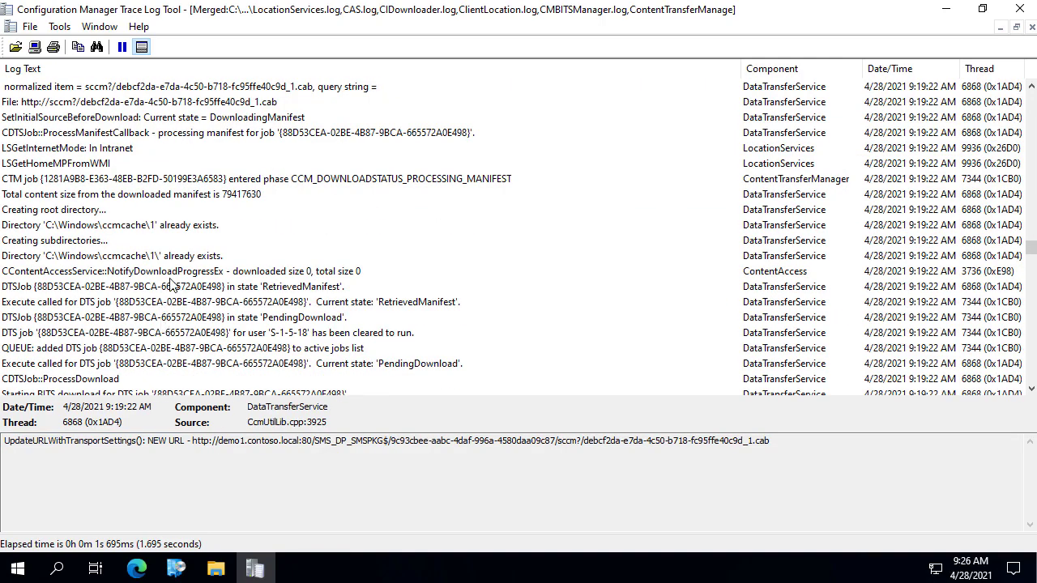
{"action": "left_click", "coordinate": [202, 274]}
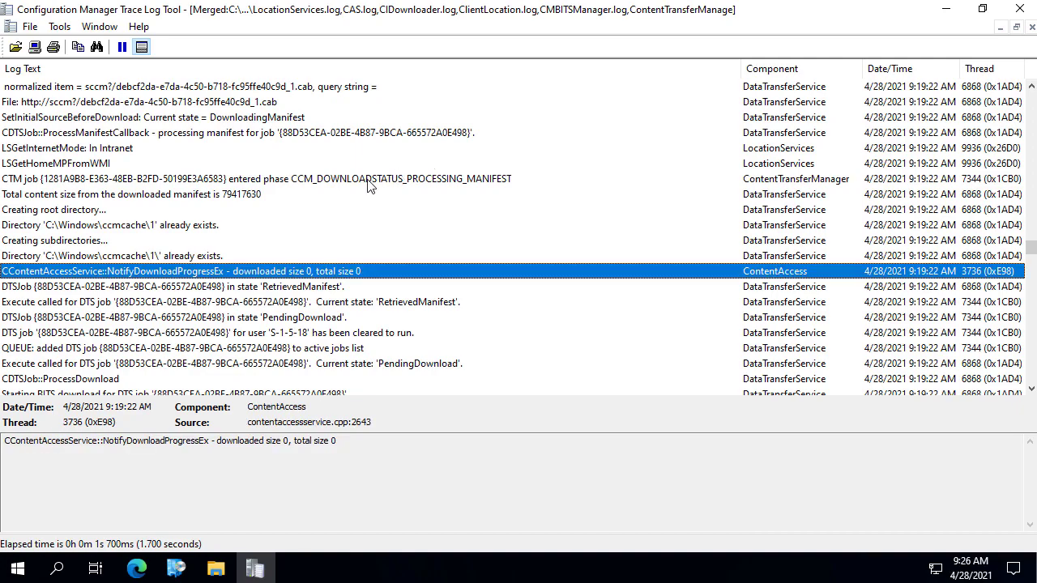
{"action": "left_click", "coordinate": [251, 195]}
{"action": "left_click", "coordinate": [267, 449]}
{"action": "left_click_drag", "start_coordinate": [268, 449], "coordinate": [203, 452]}
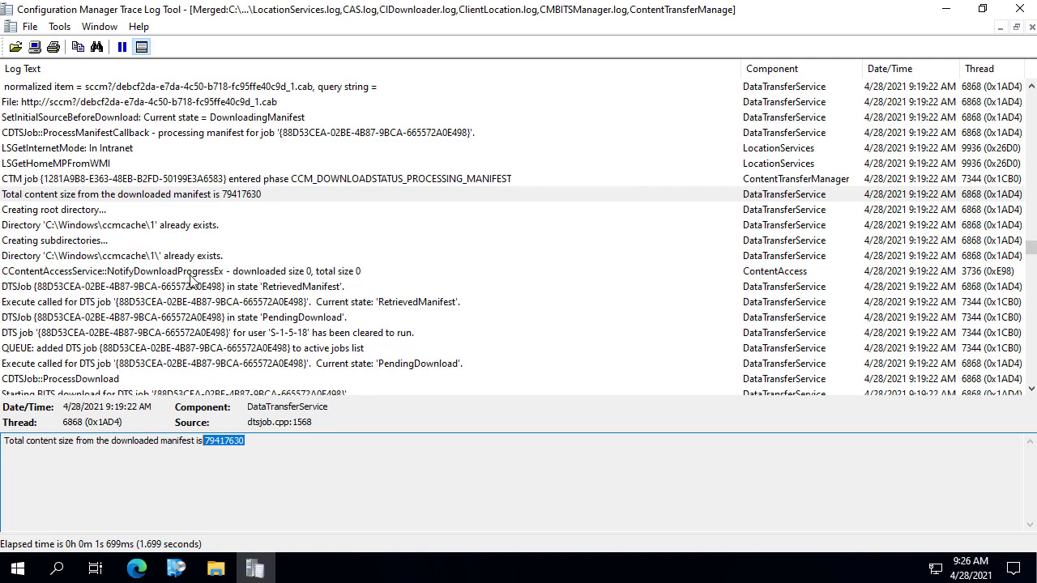
{"action": "left_click", "coordinate": [196, 276]}
Follow the DTS job through the BITS job creation entries to its 'DownloadingData' state entry
{"action": "scroll", "coordinate": [194, 283], "scroll_direction": "down", "scroll_amount": 2}
{"action": "scroll", "coordinate": [202, 292], "scroll_direction": "down", "scroll_amount": 2}
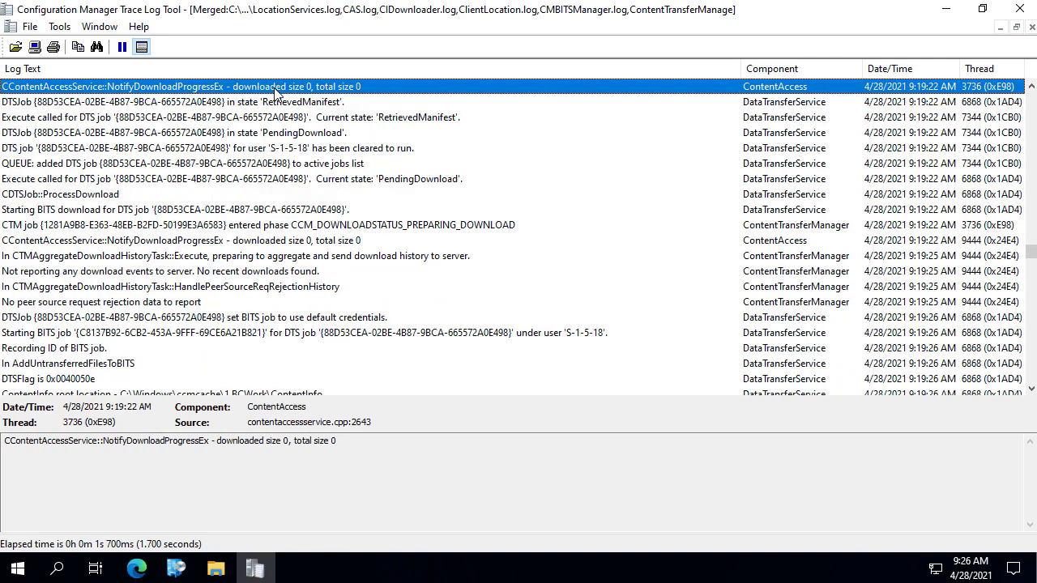
{"action": "scroll", "coordinate": [128, 361], "scroll_direction": "down", "scroll_amount": 3}
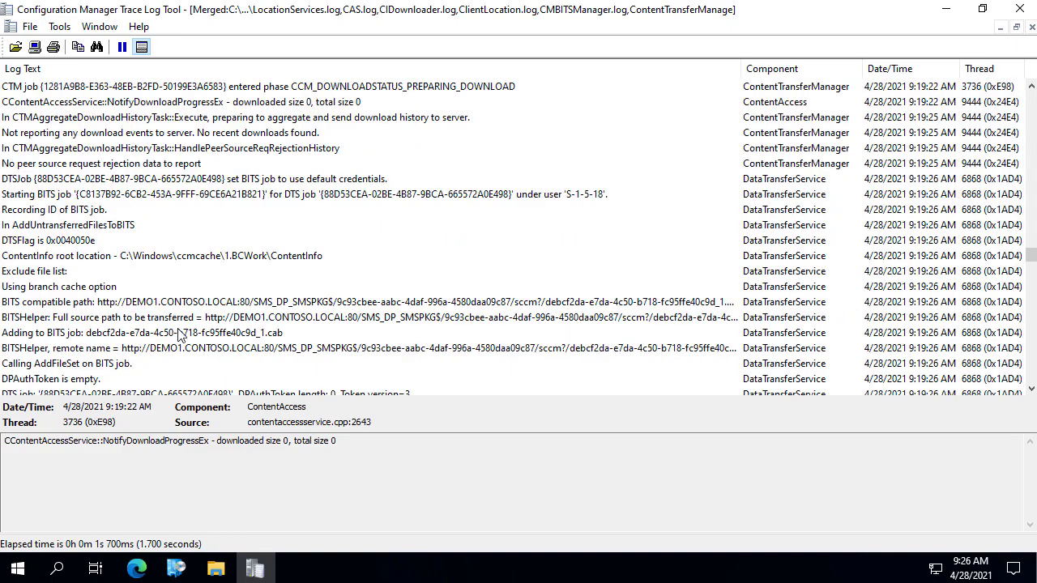
{"action": "scroll", "coordinate": [180, 336], "scroll_direction": "down", "scroll_amount": 2}
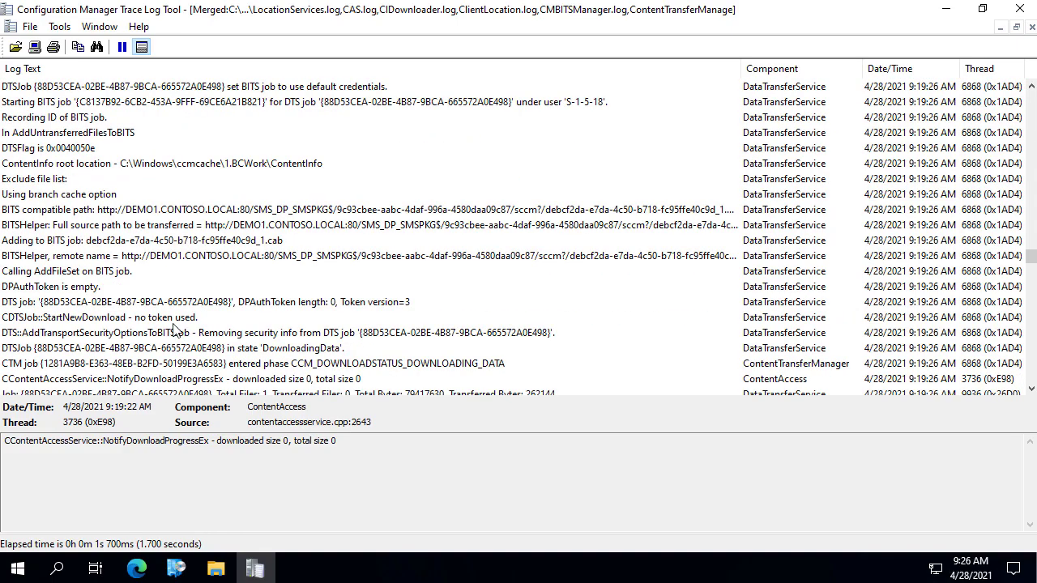
{"action": "left_click", "coordinate": [174, 347]}
{"action": "scroll", "coordinate": [174, 348], "scroll_direction": "down", "scroll_amount": 1}
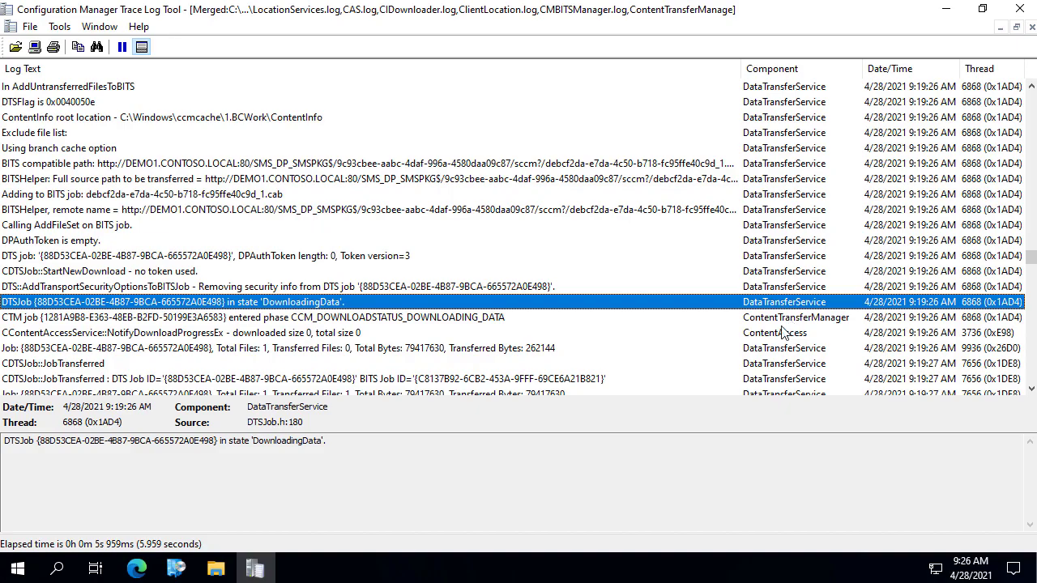
Trace the download from the NotifyDownloadProgressEx entry through the BITS job entries to the CCTMJob::EvaluateState entry with State=Success
{"action": "left_click", "coordinate": [782, 333]}
{"action": "scroll", "coordinate": [786, 302], "scroll_direction": "down", "scroll_amount": 1}
{"action": "scroll", "coordinate": [806, 272], "scroll_direction": "down", "scroll_amount": 1}
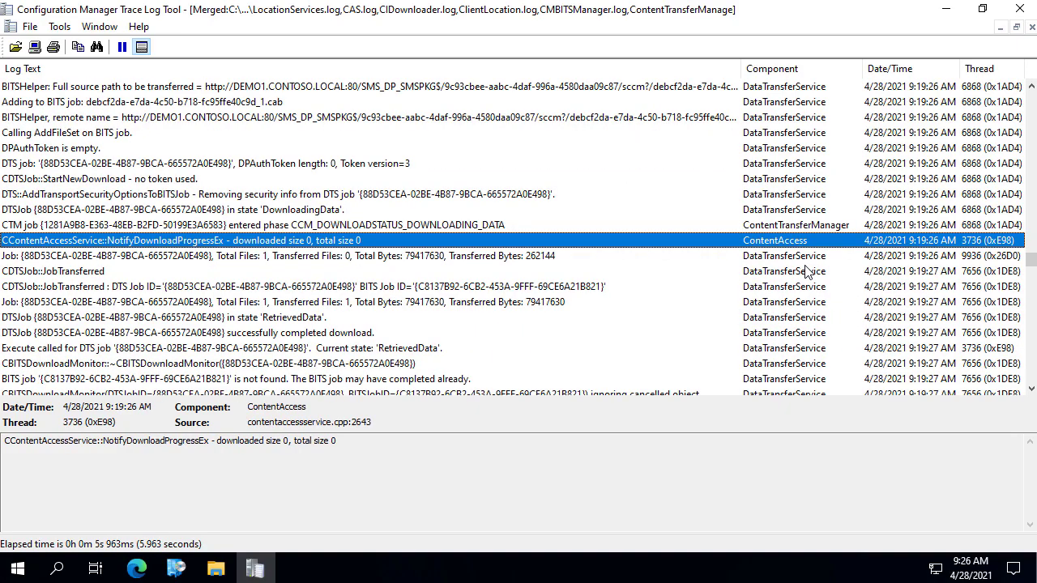
{"action": "scroll", "coordinate": [723, 256], "scroll_direction": "down", "scroll_amount": 2}
{"action": "left_click", "coordinate": [802, 287]}
{"action": "scroll", "coordinate": [814, 290], "scroll_direction": "down", "scroll_amount": 3}
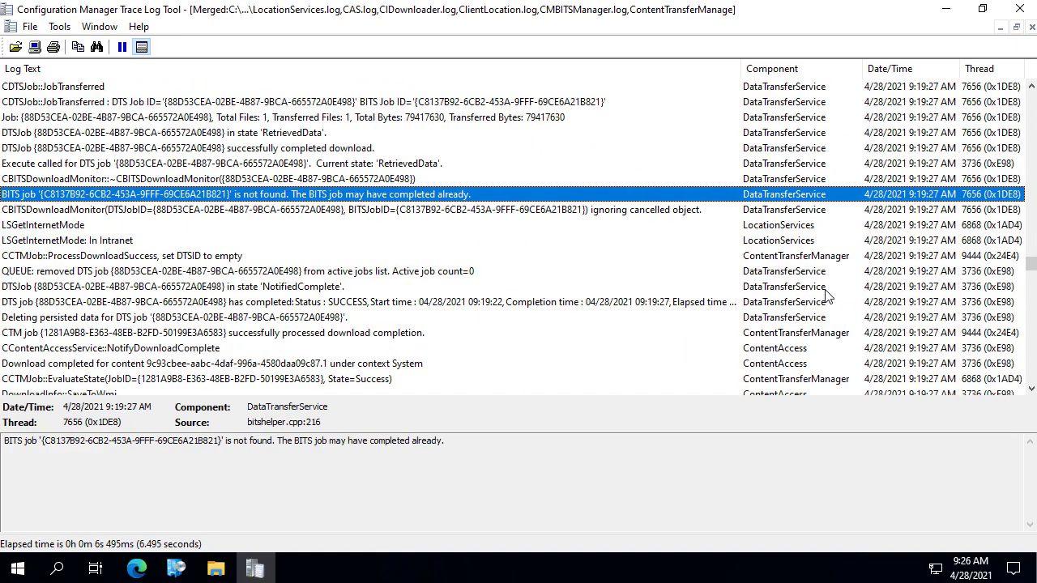
{"action": "scroll", "coordinate": [823, 298], "scroll_direction": "down", "scroll_amount": 1}
{"action": "left_click", "coordinate": [814, 292]}
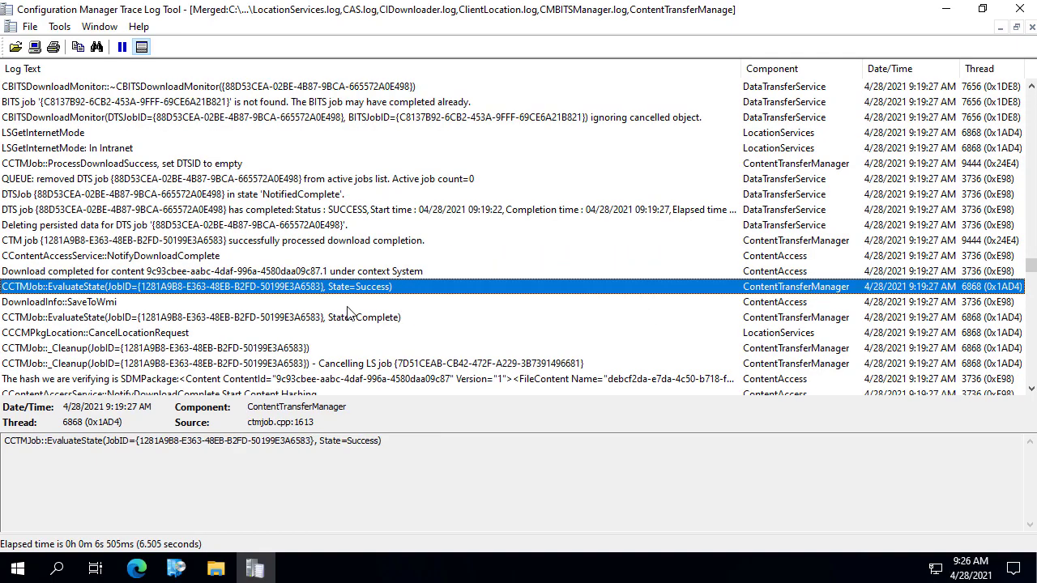
Review the content cache entries after the download and select the later CacheManager check for the update's content
{"action": "scroll", "coordinate": [348, 306], "scroll_direction": "down", "scroll_amount": 9}
{"action": "scroll", "coordinate": [438, 284], "scroll_direction": "down", "scroll_amount": 9}
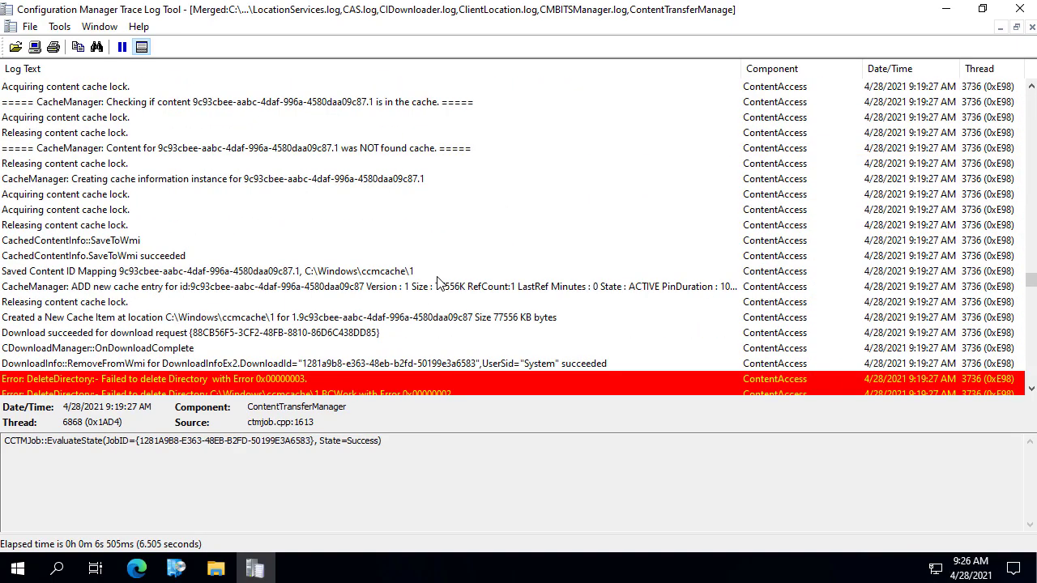
{"action": "scroll", "coordinate": [114, 243], "scroll_direction": "down", "scroll_amount": 6}
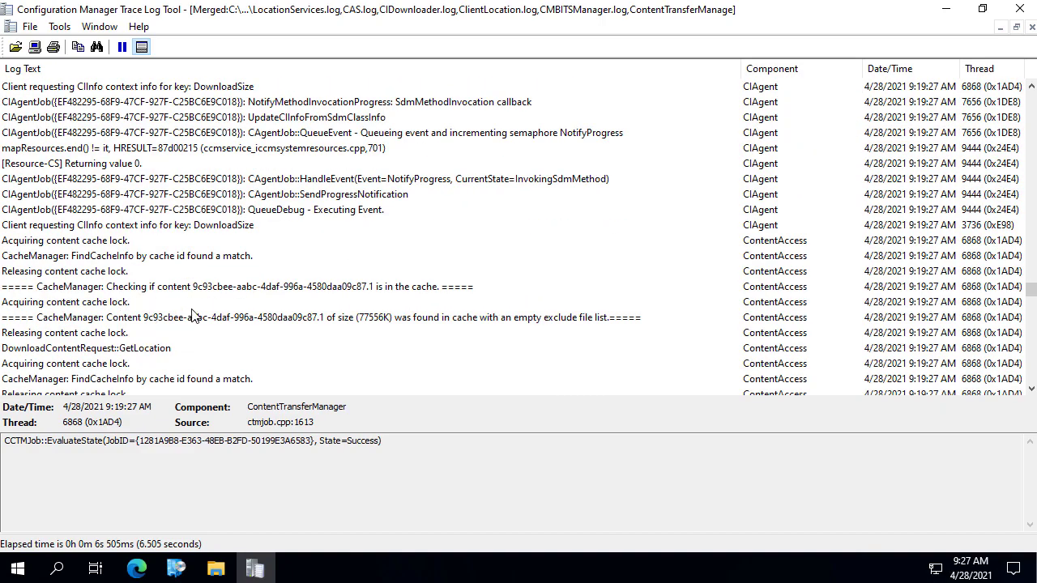
{"action": "left_click", "coordinate": [430, 288]}
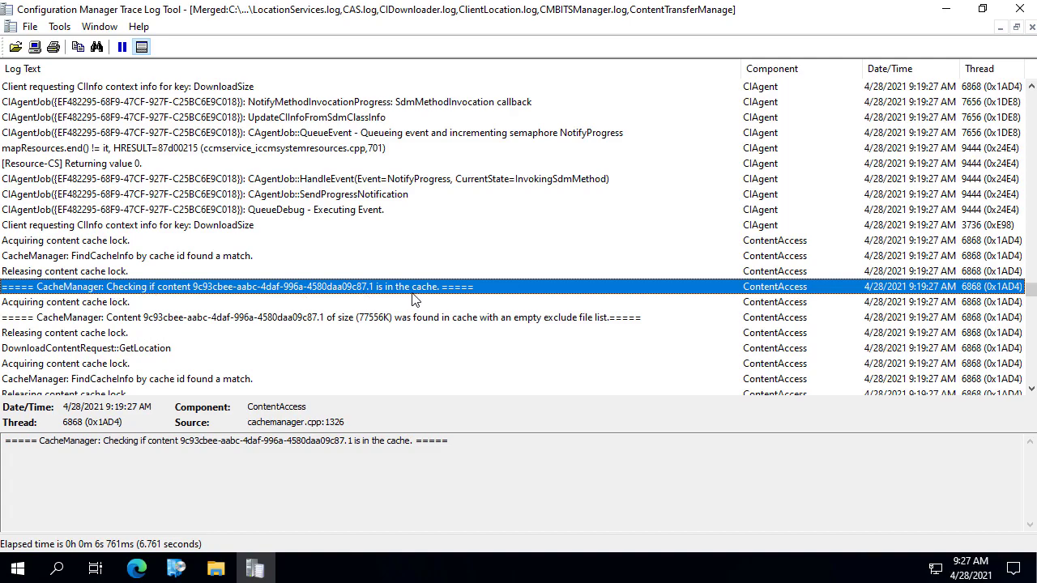
Inspect the CacheManager entry reporting the update's content in the cache and the DownloadContentRequest::GetLocation entry with the returned path
{"action": "left_click", "coordinate": [520, 319]}
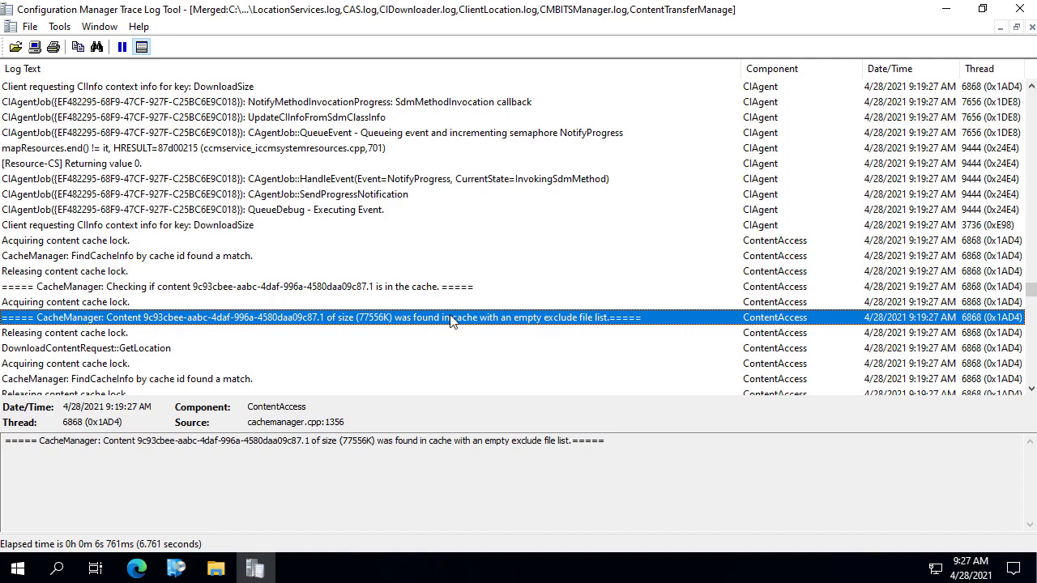
{"action": "scroll", "coordinate": [577, 323], "scroll_direction": "down", "scroll_amount": 1}
{"action": "scroll", "coordinate": [576, 324], "scroll_direction": "down", "scroll_amount": 1}
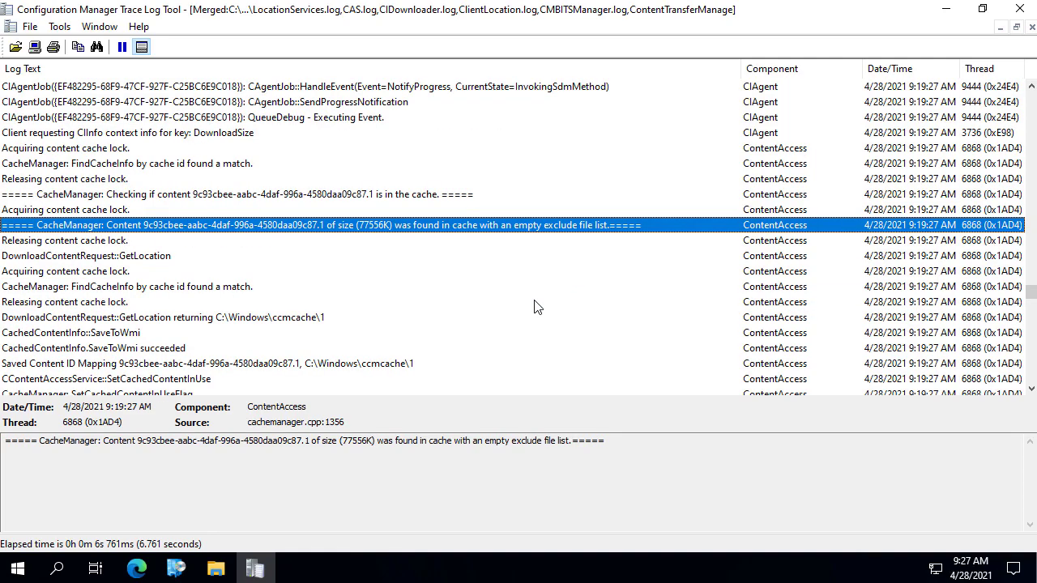
{"action": "left_click", "coordinate": [290, 321]}
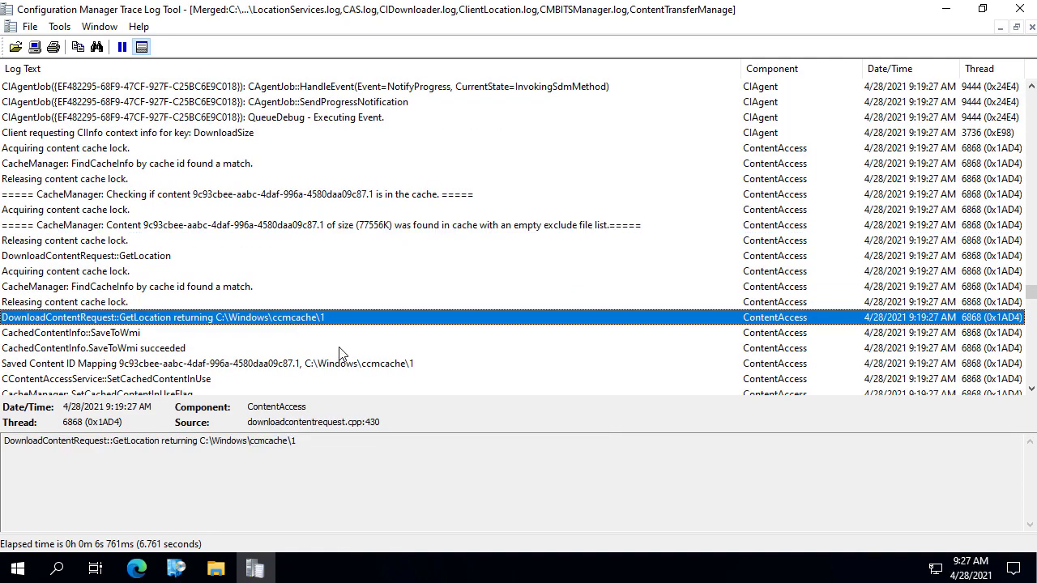
{"action": "scroll", "coordinate": [344, 355], "scroll_direction": "down", "scroll_amount": 3}
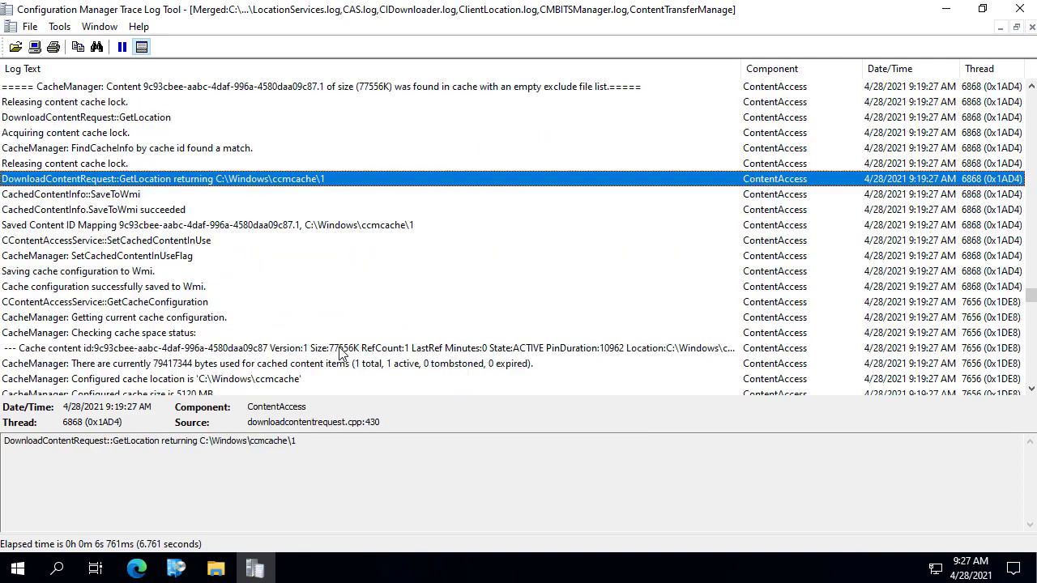
Inspect the Saved Content ID Mapping entry, highlighting its full message and its content ID
{"action": "left_click", "coordinate": [298, 227]}
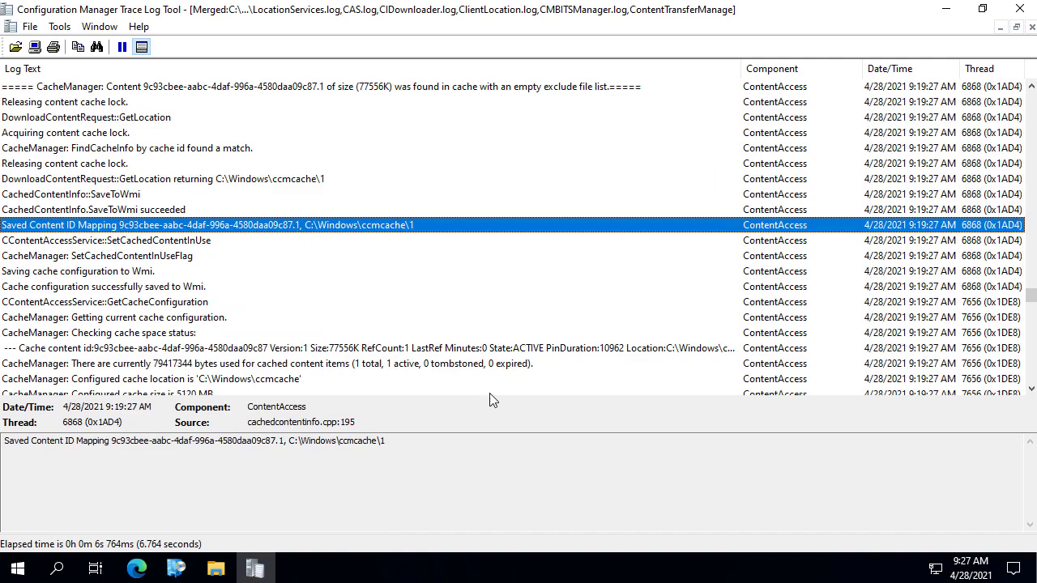
{"action": "left_click_drag", "start_coordinate": [411, 441], "coordinate": [5, 440]}
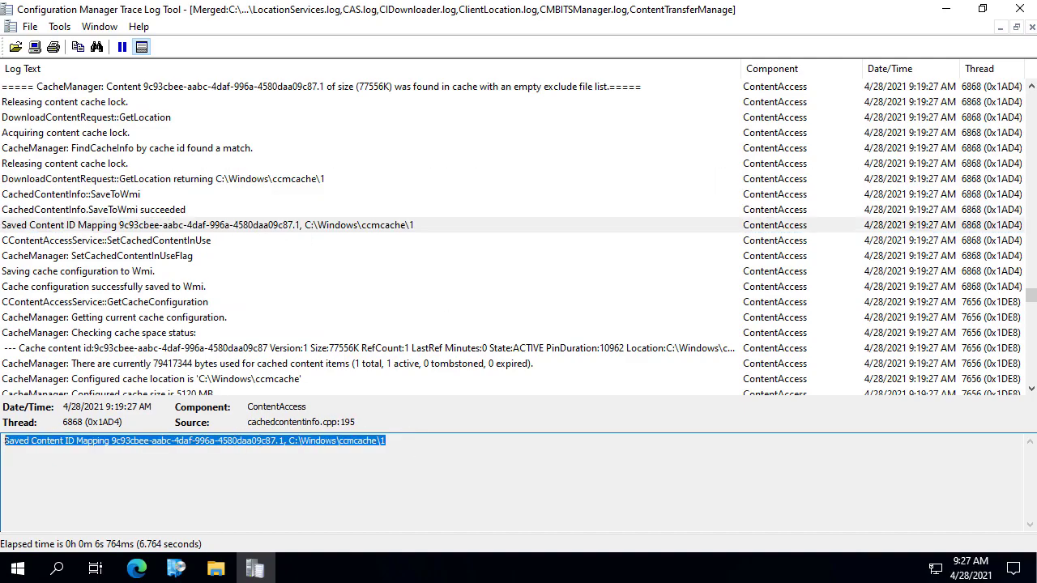
{"action": "left_click", "coordinate": [66, 444]}
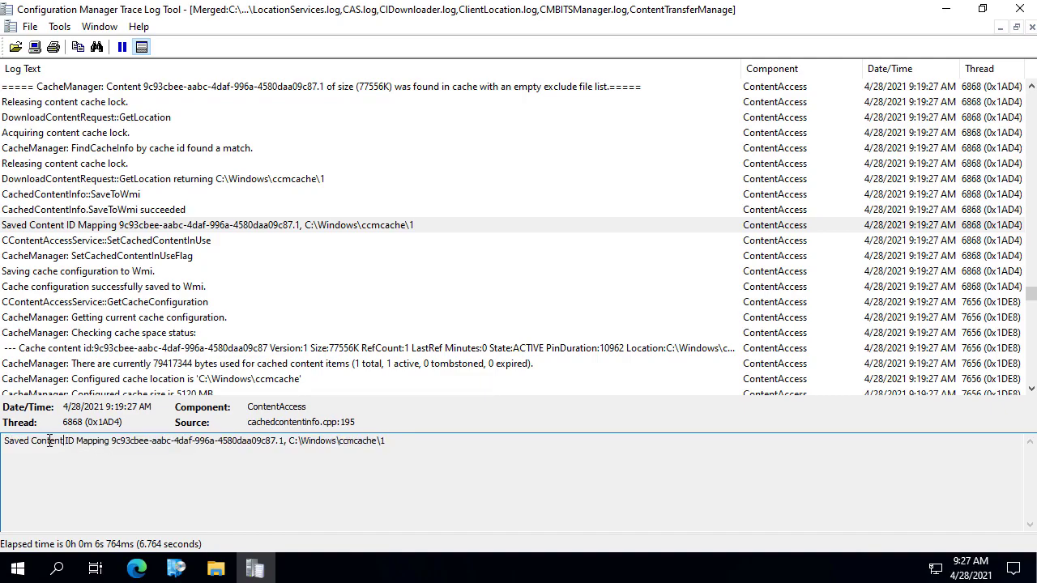
{"action": "left_click_drag", "start_coordinate": [26, 440], "coordinate": [90, 443]}
{"action": "left_click_drag", "start_coordinate": [393, 441], "coordinate": [111, 443]}
{"action": "left_click", "coordinate": [288, 440]}
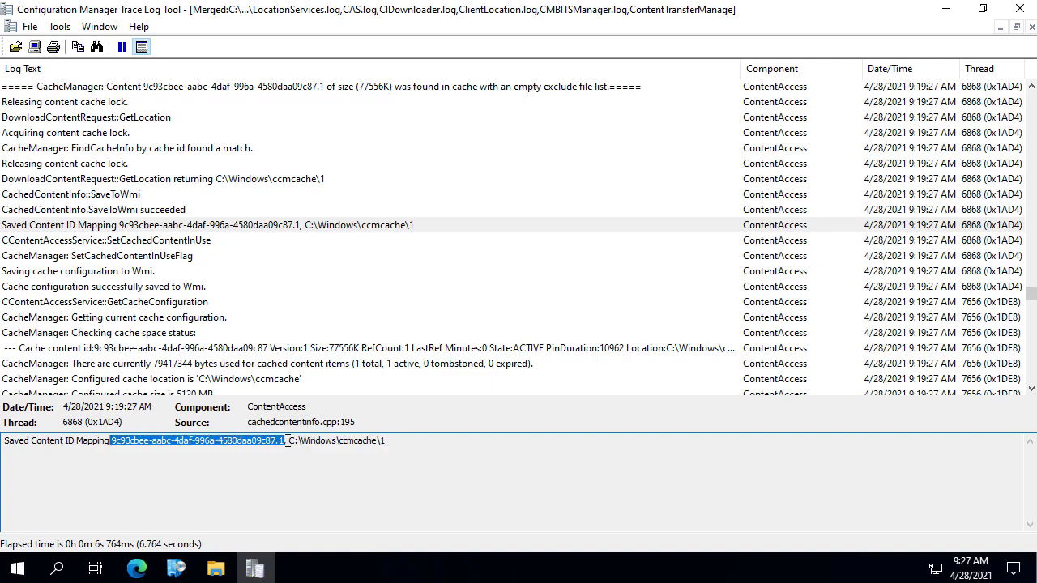
Inspect the cache content entry for the update and the cache configuration entries below it
{"action": "left_click", "coordinate": [316, 349]}
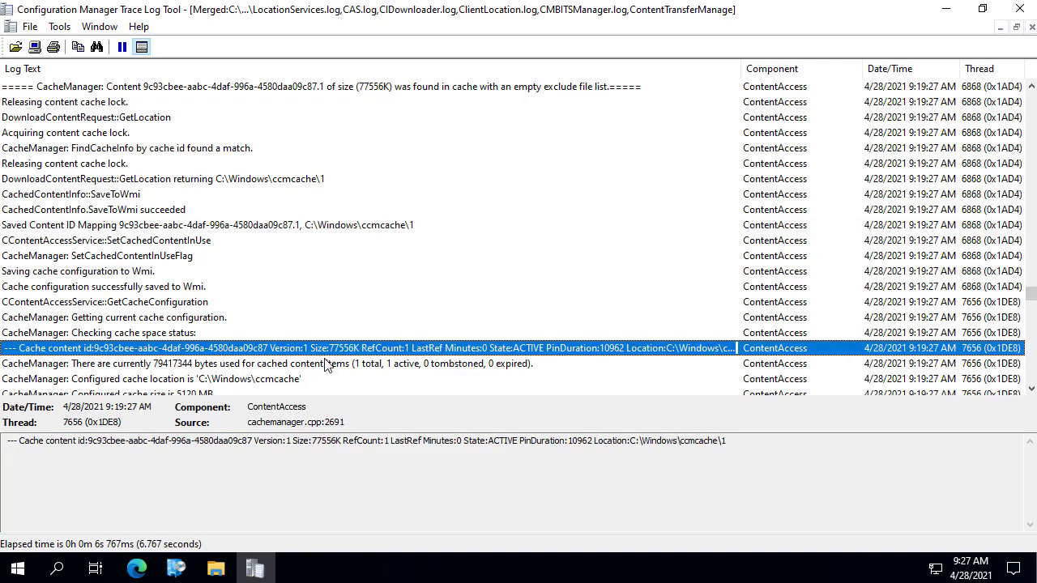
{"action": "scroll", "coordinate": [328, 364], "scroll_direction": "down", "scroll_amount": 2}
{"action": "scroll", "coordinate": [324, 364], "scroll_direction": "down", "scroll_amount": 2}
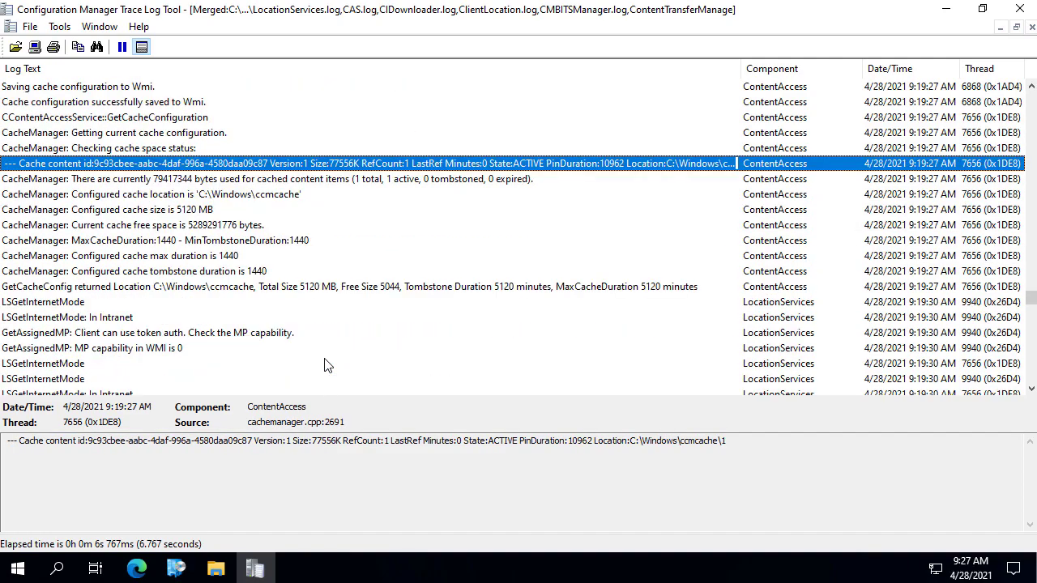
Switch to File Explorer and open C:\Windows\ccmcache\1, granting permanent access to the ccmcache folder
{"action": "left_click", "coordinate": [214, 569]}
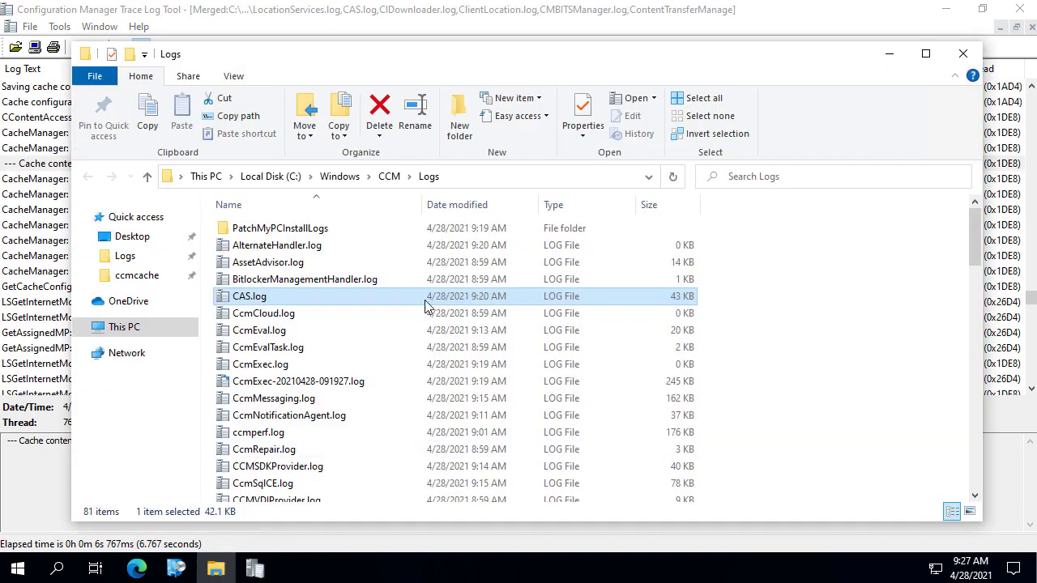
{"action": "left_click", "coordinate": [124, 327]}
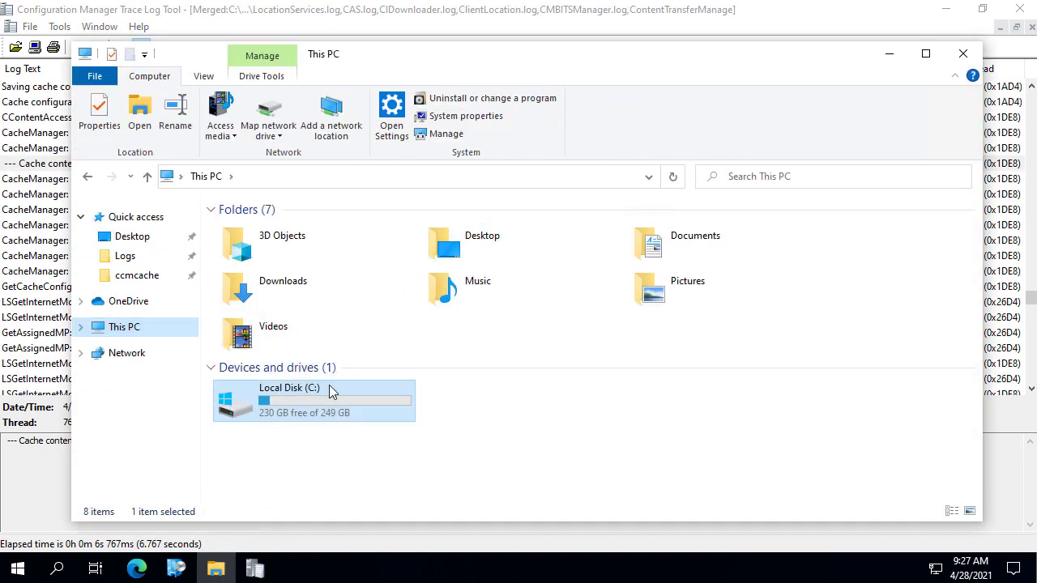
{"action": "double_click", "coordinate": [331, 392]}
{"action": "key", "text": "w"}
{"action": "key", "text": "Return"}
{"action": "double_click", "coordinate": [412, 401]}
{"action": "left_click", "coordinate": [541, 306]}
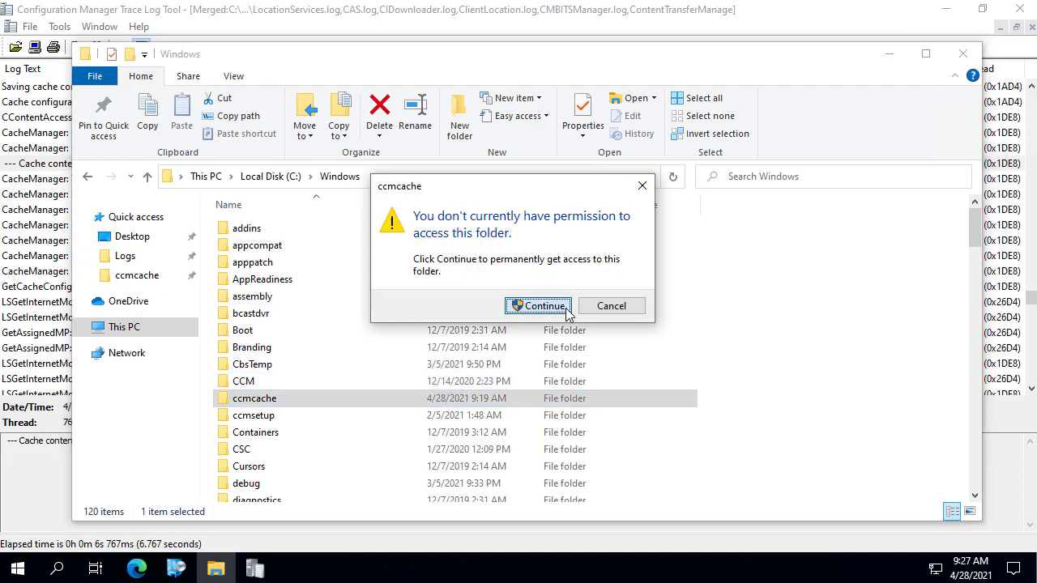
{"action": "double_click", "coordinate": [384, 230]}
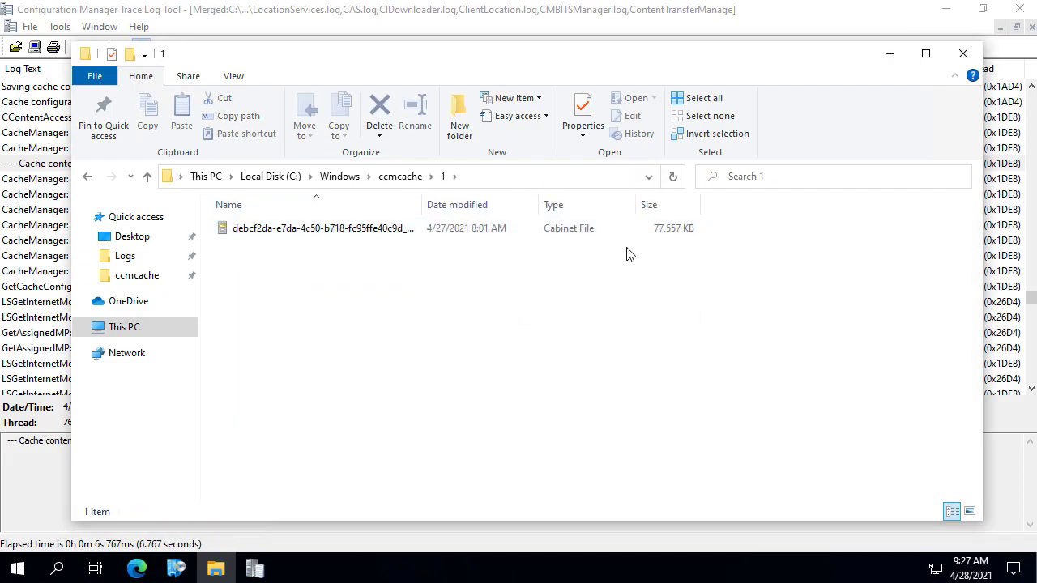
Select the cached cabinet file, show its full name, and compare it with the cache content entries in the merged log
{"action": "left_click", "coordinate": [385, 234]}
{"action": "left_click_drag", "start_coordinate": [627, 44], "coordinate": [516, 290]}
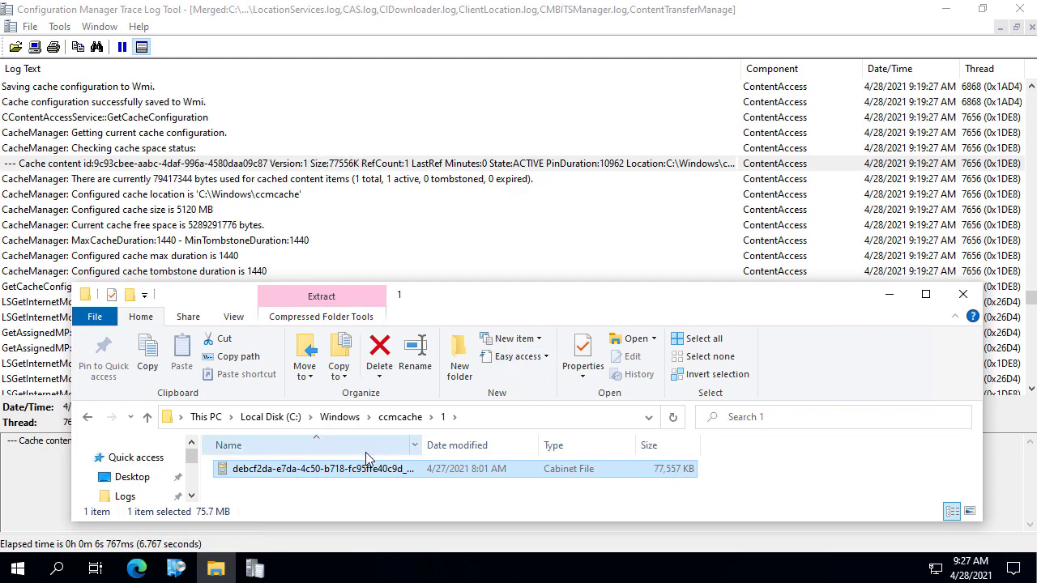
{"action": "double_click", "coordinate": [424, 445]}
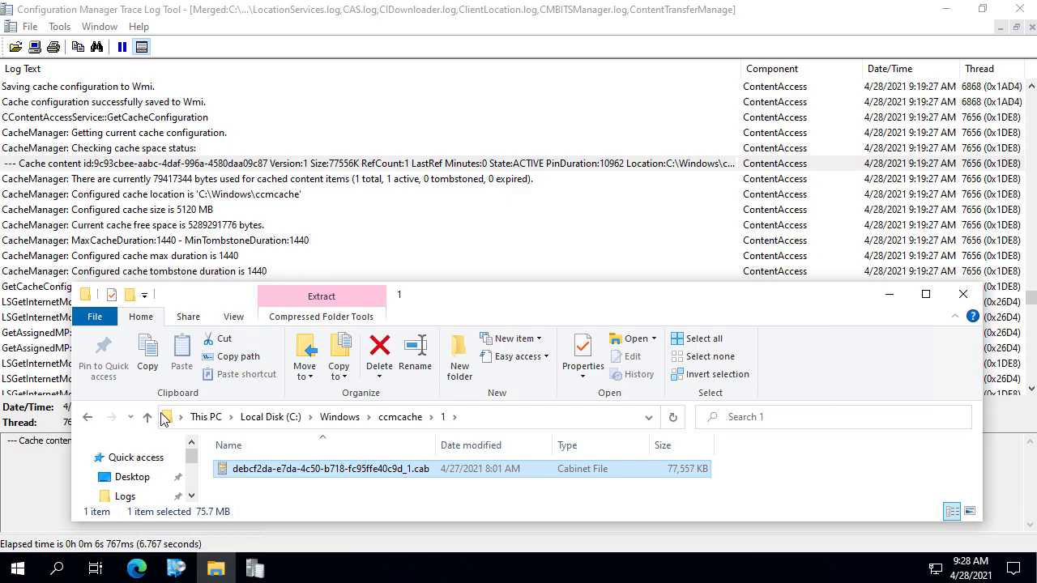
{"action": "left_click", "coordinate": [199, 179]}
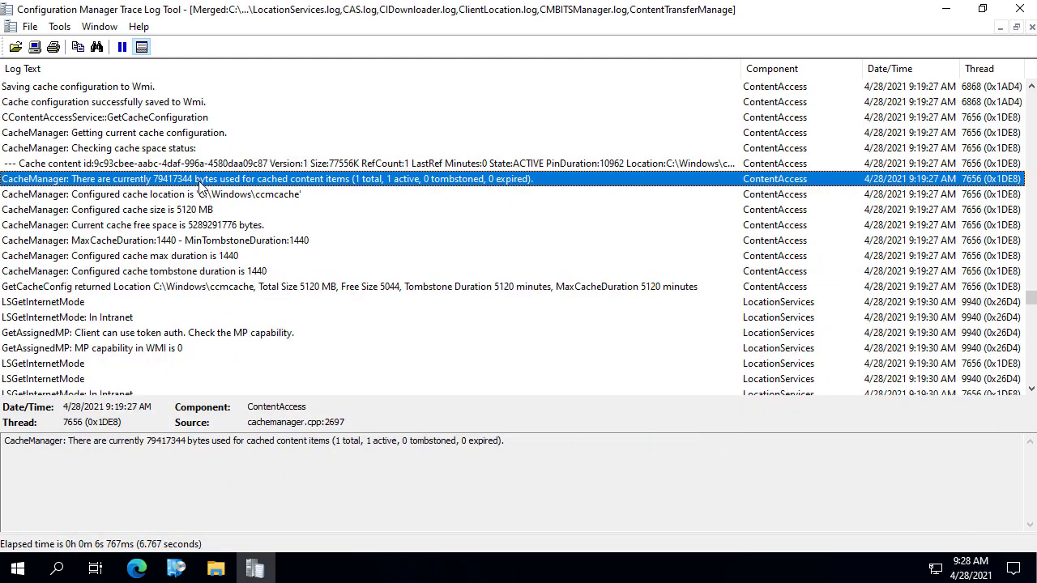
{"action": "left_click", "coordinate": [352, 165]}
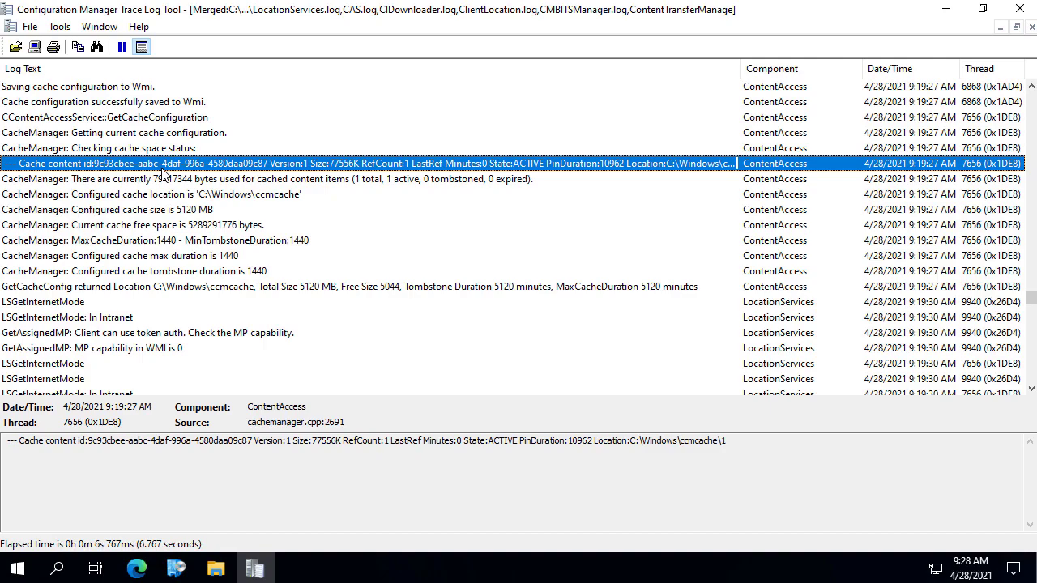
Search the merged log for "the hash we are"
{"action": "left_click", "coordinate": [424, 243]}
{"action": "key", "text": "ctrl+f"}
{"action": "type", "text": "the has we are"}
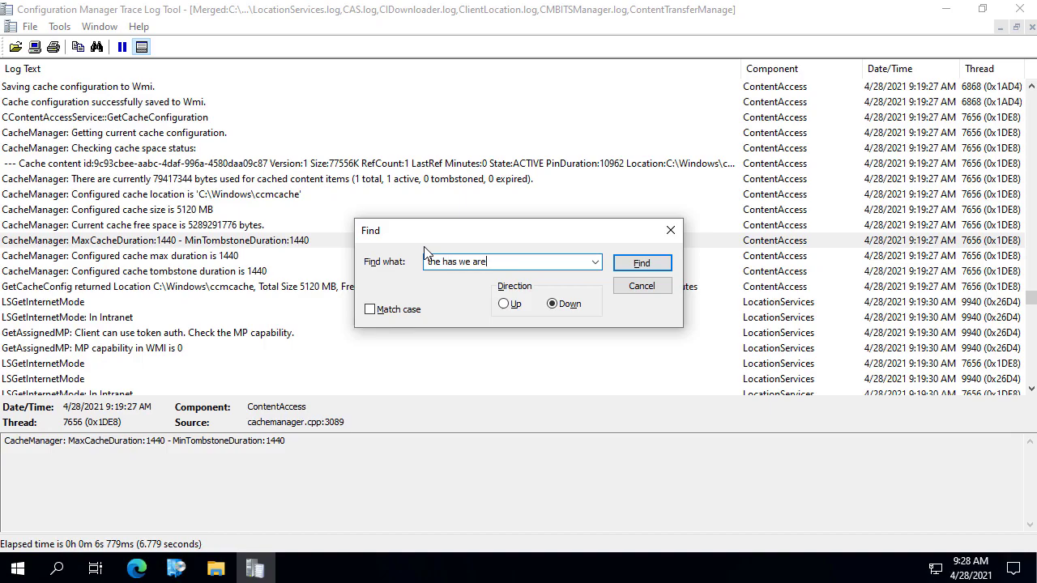
{"action": "key", "text": "Return"}
{"action": "key", "text": "Return"}
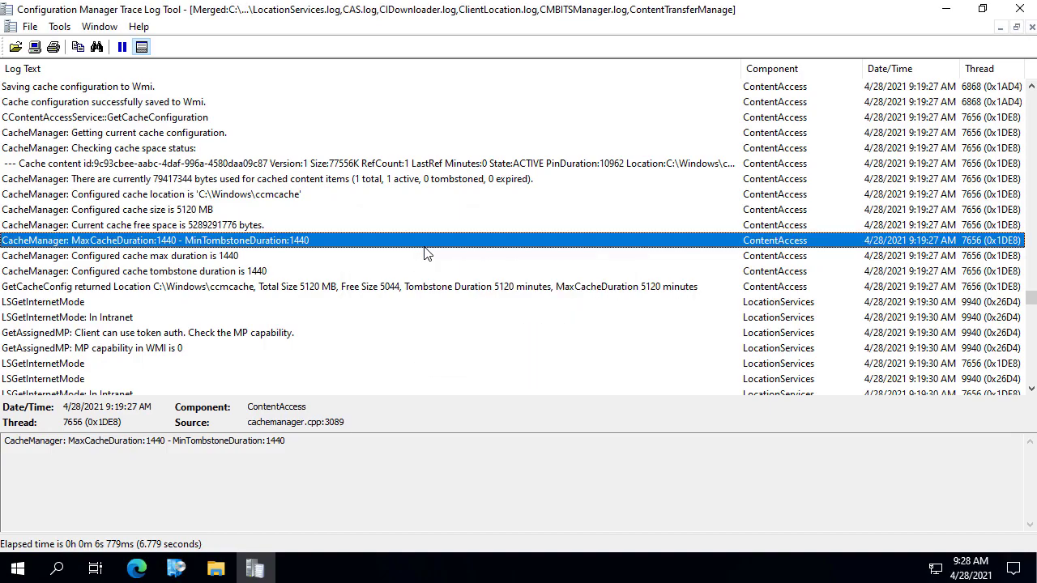
{"action": "key", "text": "ctrl+f"}
{"action": "key", "text": "ctrl+Left"}
{"action": "key", "text": "ctrl+Left"}
{"action": "key", "text": "Left"}
{"action": "type", "text": "h"}
{"action": "key", "text": "Return"}
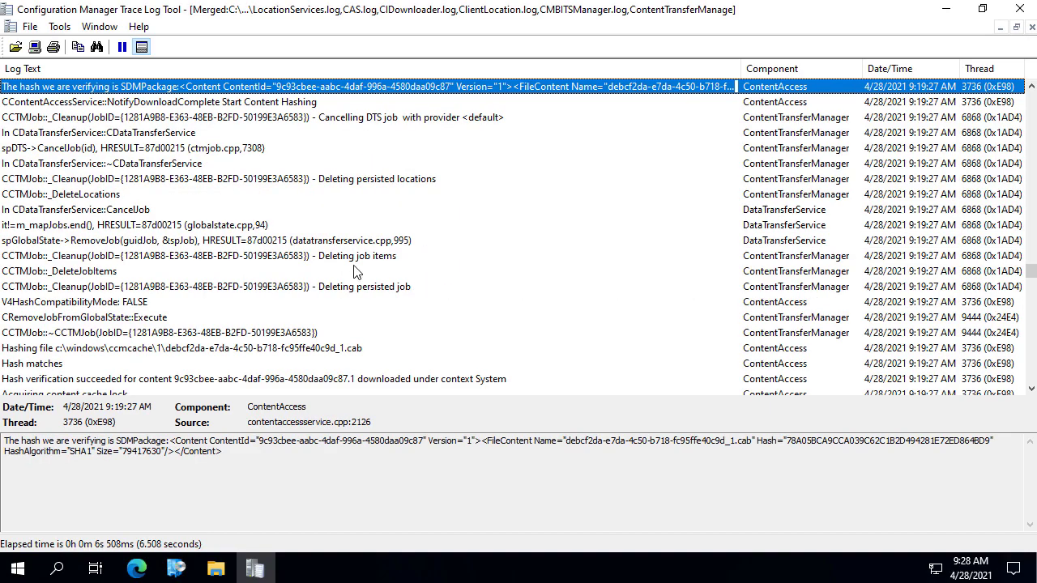
Highlight the content ID and the file's hash in the hash verification entry, and select the Start Content Hashing entry
{"action": "left_click_drag", "start_coordinate": [258, 441], "coordinate": [415, 442]}
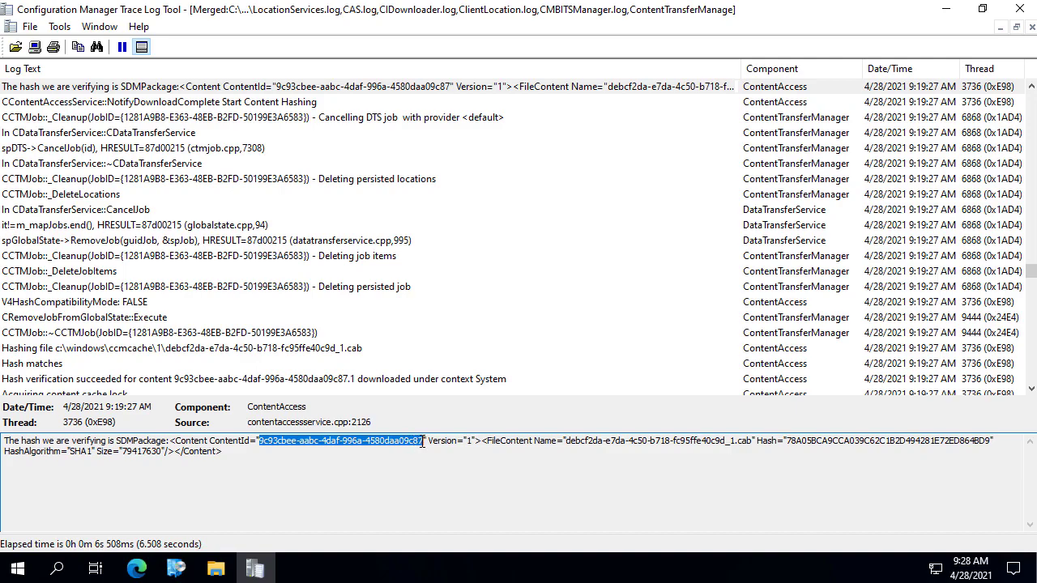
{"action": "left_click_drag", "start_coordinate": [566, 441], "coordinate": [990, 441]}
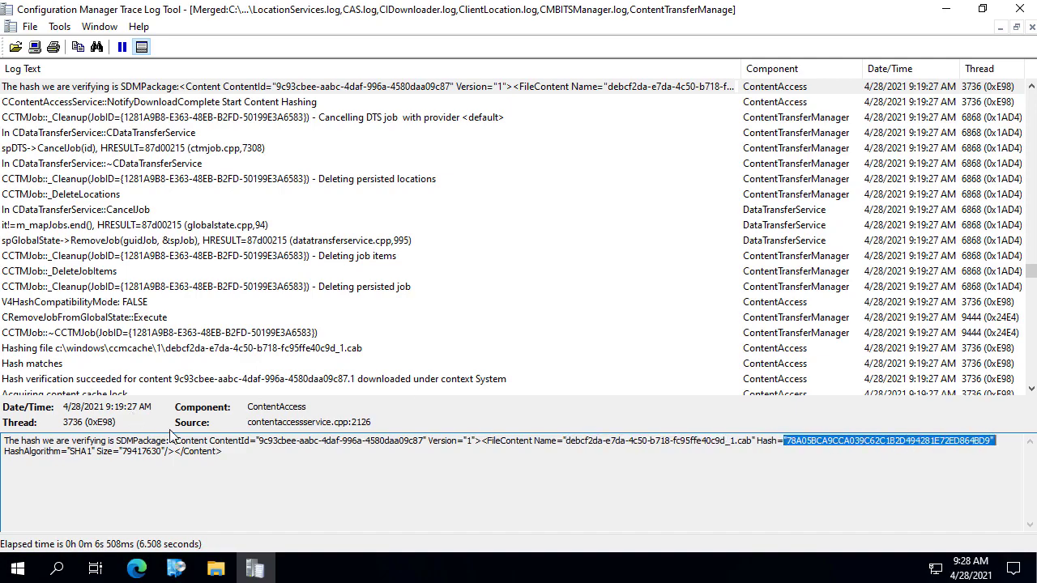
{"action": "left_click", "coordinate": [168, 90]}
{"action": "left_click", "coordinate": [212, 110]}
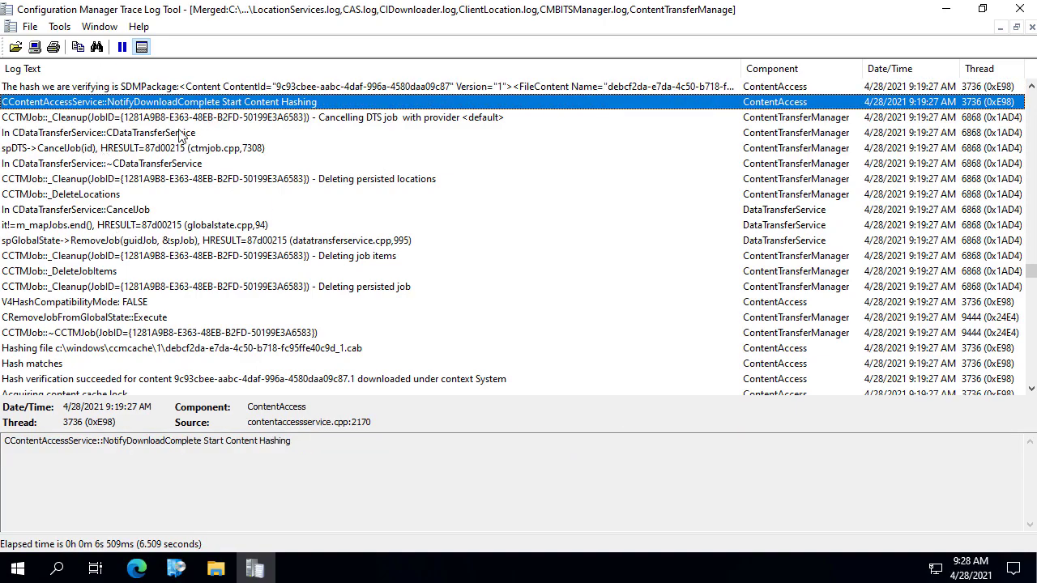
Review the job cleanup and hash verification entries, returning to the NotifyDownloadComplete Start Content Hashing entry
{"action": "scroll", "coordinate": [191, 159], "scroll_direction": "down", "scroll_amount": 4}
{"action": "scroll", "coordinate": [268, 212], "scroll_direction": "up", "scroll_amount": 4}
{"action": "left_click", "coordinate": [449, 243]}
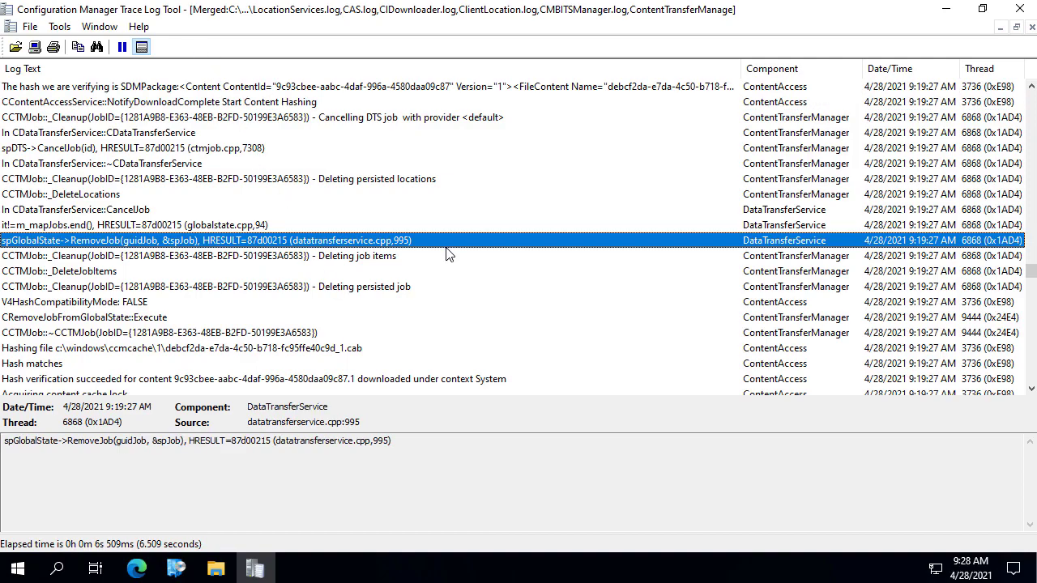
{"action": "left_click", "coordinate": [403, 101]}
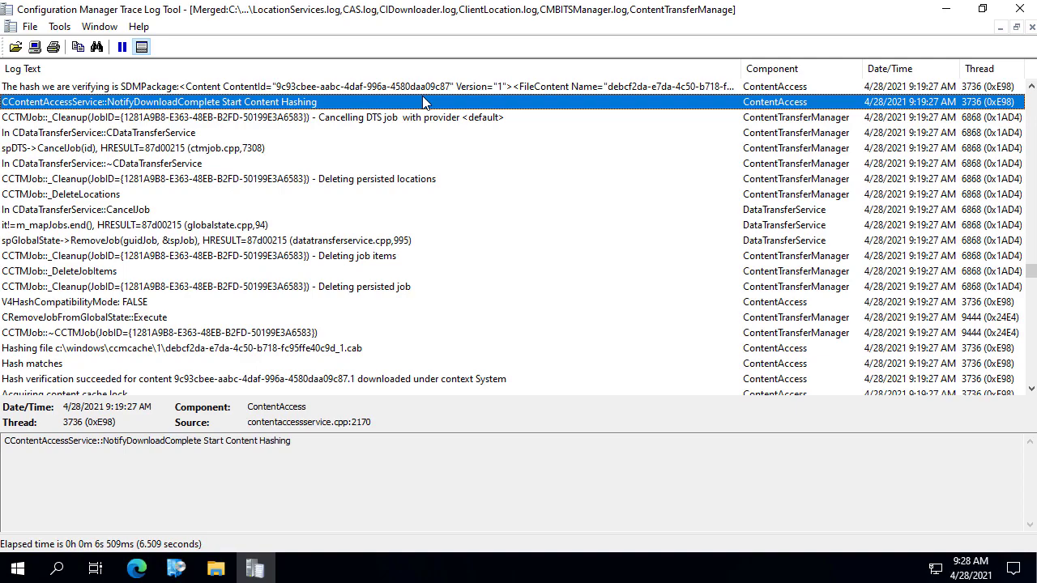
{"action": "scroll", "coordinate": [423, 101], "scroll_direction": "up", "scroll_amount": 2}
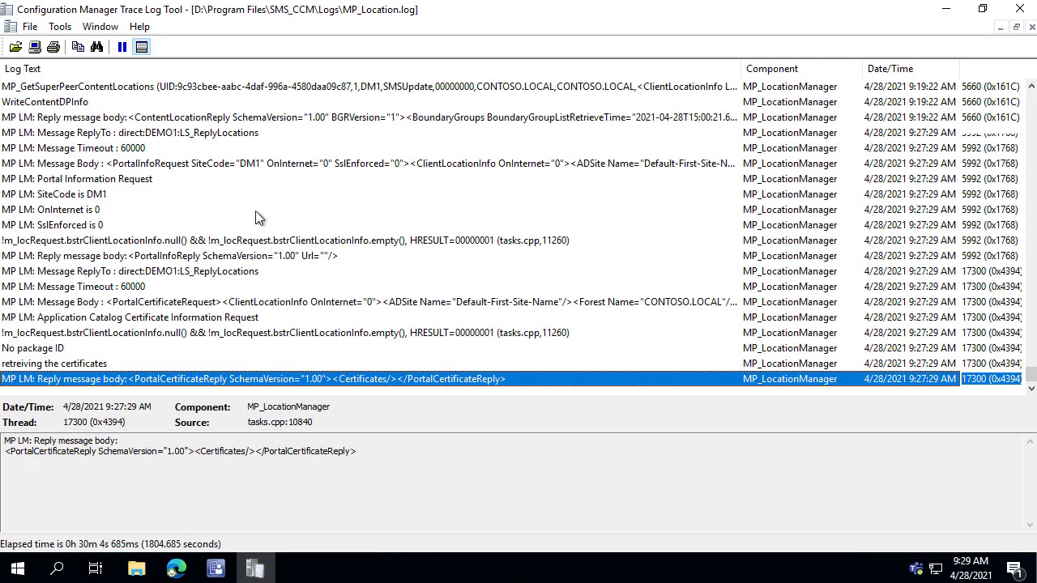
Open SQL Server Management Studio on the site server and expand the stored procedures under the CM_DM1 database's Programmability folder
{"action": "left_click", "coordinate": [16, 569]}
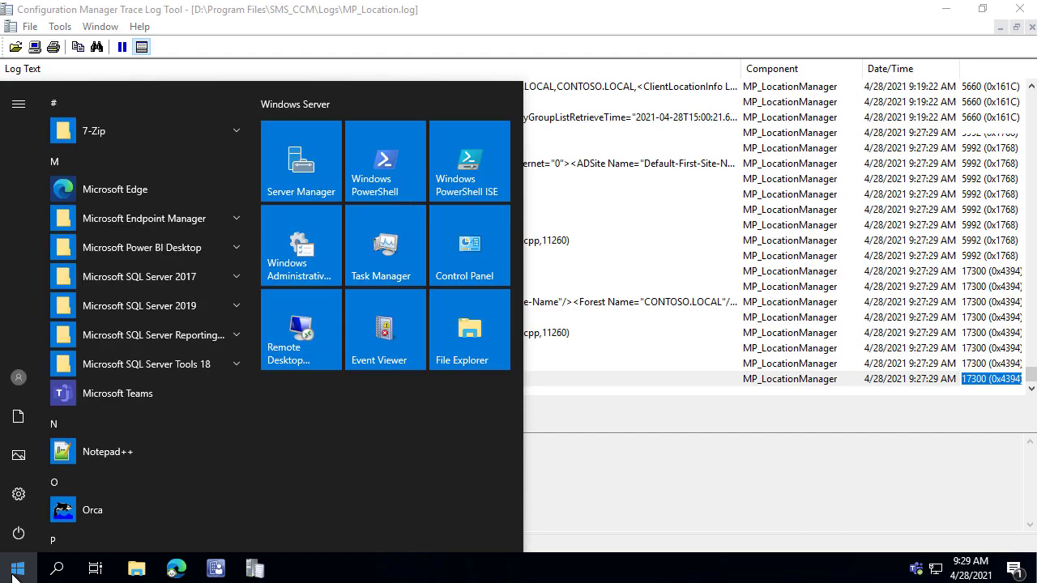
{"action": "type", "text": "sql server man"}
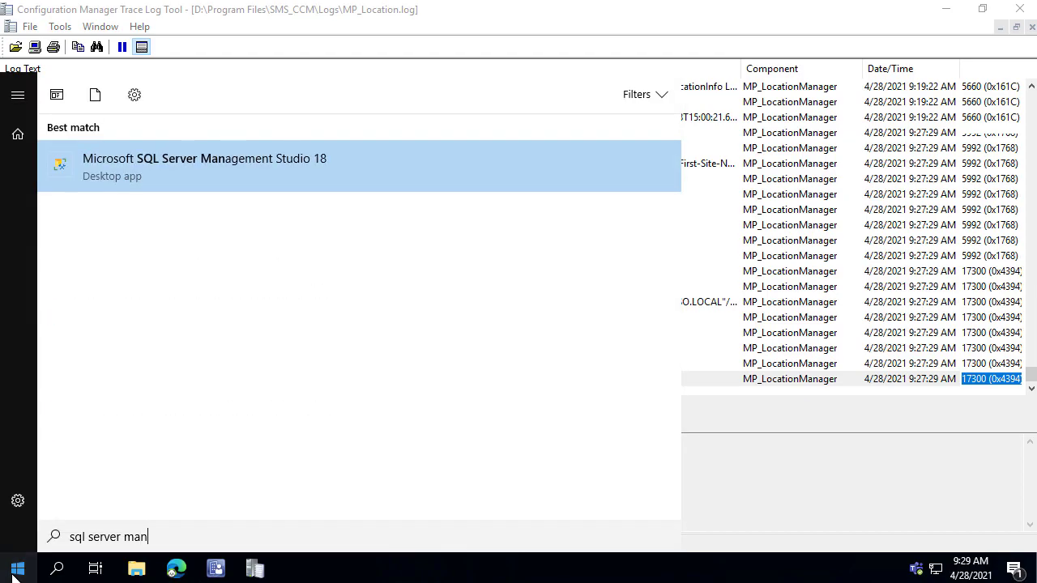
{"action": "key", "text": "Return"}
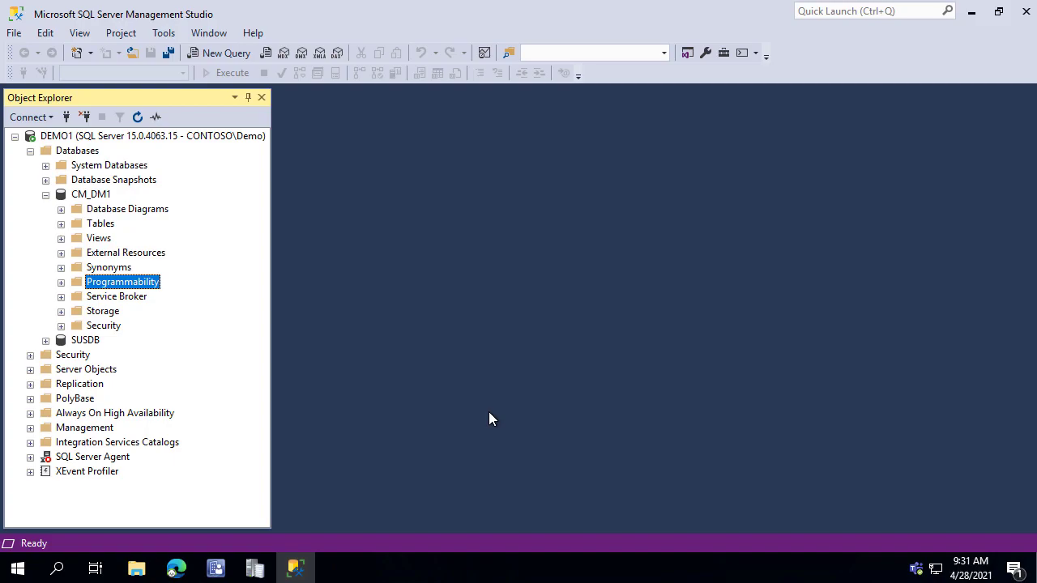
{"action": "double_click", "coordinate": [149, 288]}
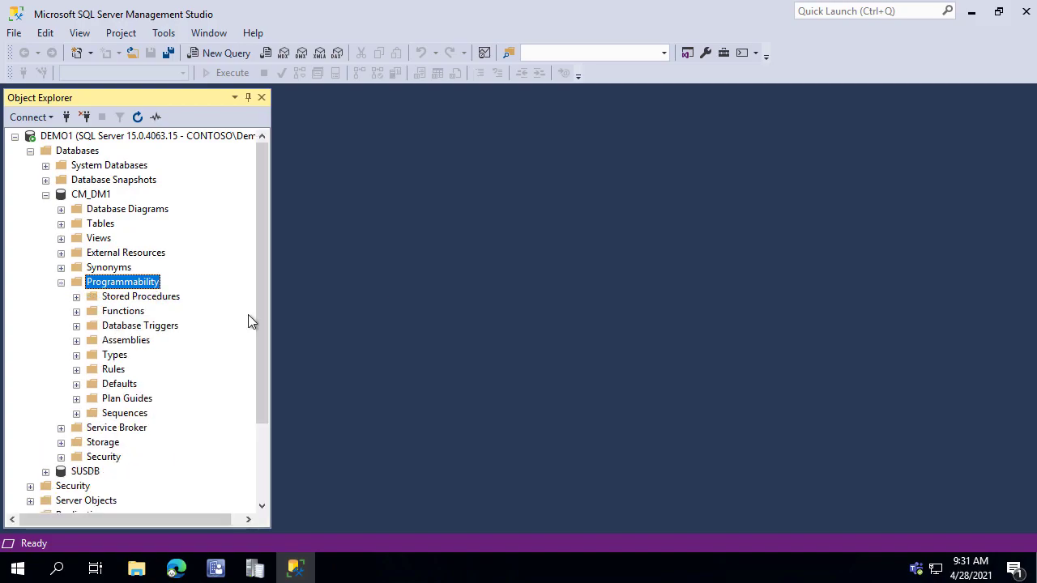
{"action": "double_click", "coordinate": [121, 297]}
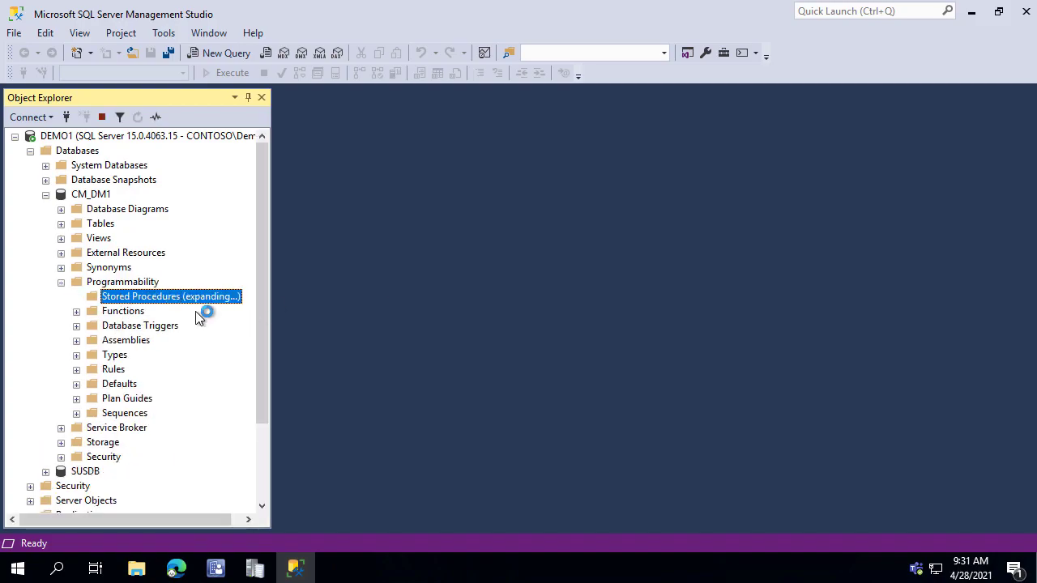
{"action": "right_click", "coordinate": [143, 138]}
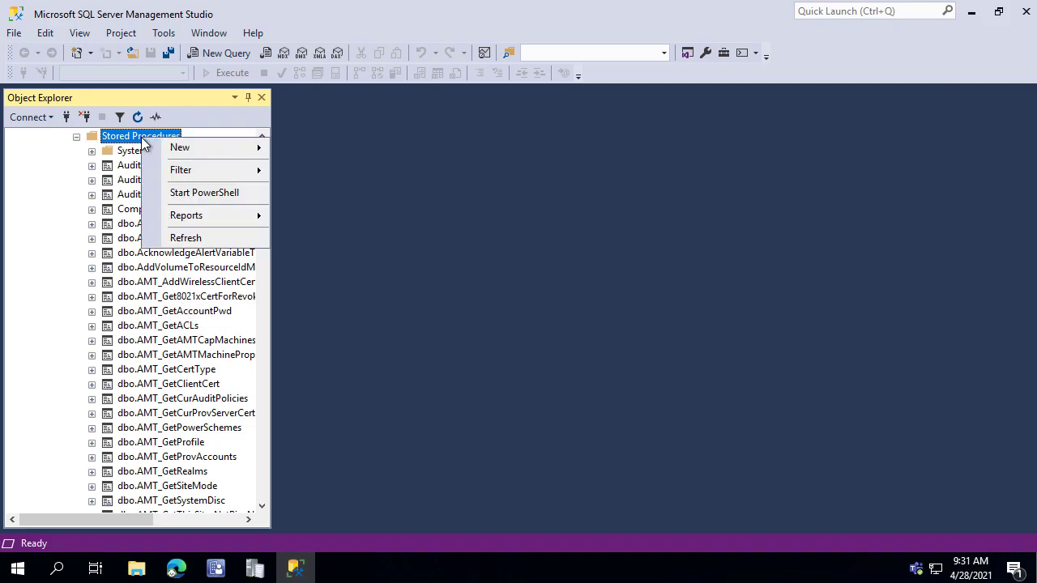
{"action": "mouse_move", "coordinate": [215, 171]}
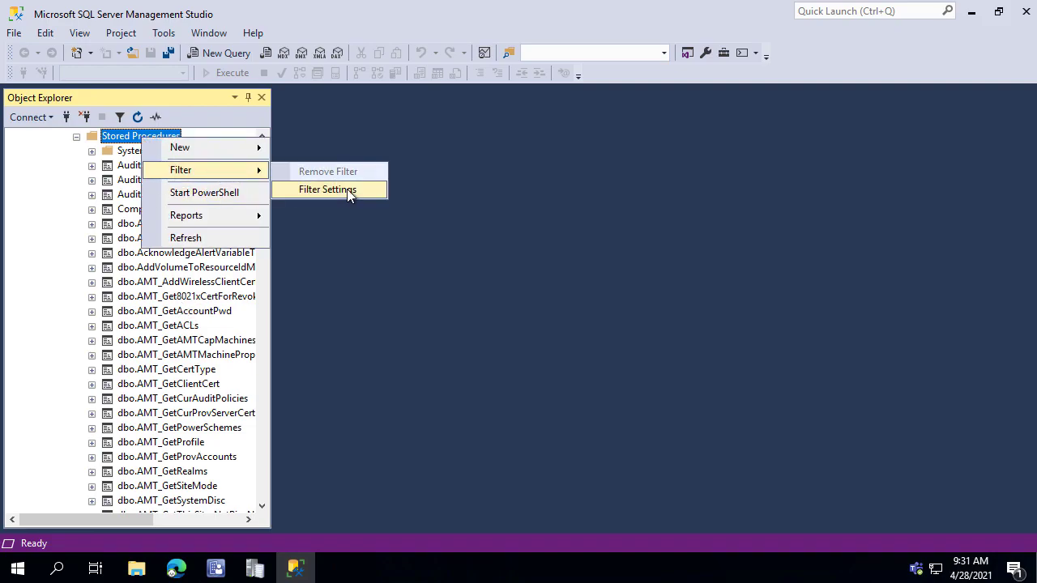
{"action": "left_click", "coordinate": [262, 136]}
{"action": "left_click", "coordinate": [262, 135]}
{"action": "left_click", "coordinate": [262, 136]}
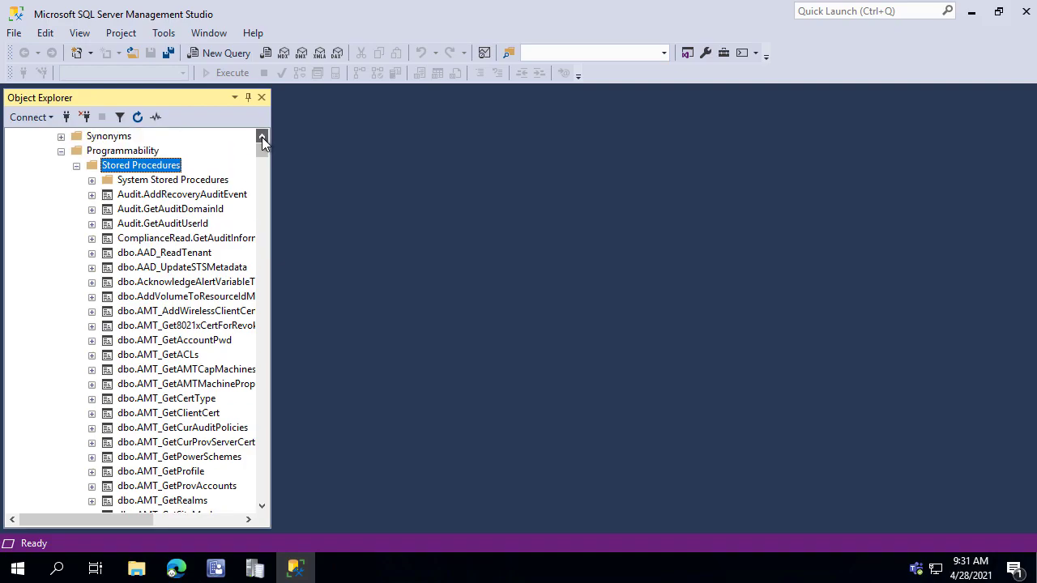
{"action": "left_click", "coordinate": [262, 135]}
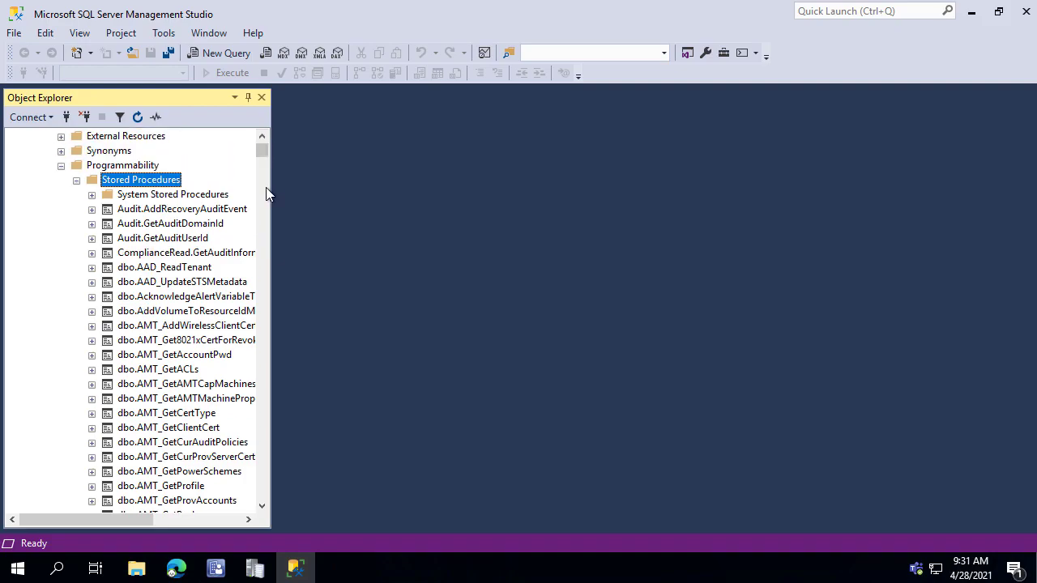
{"action": "right_click", "coordinate": [162, 187]}
{"action": "left_click", "coordinate": [262, 137]}
{"action": "left_click", "coordinate": [261, 138]}
{"action": "left_click", "coordinate": [262, 138]}
{"action": "left_click", "coordinate": [261, 138]}
{"action": "left_click", "coordinate": [262, 138]}
{"action": "left_click", "coordinate": [262, 137]}
{"action": "left_click", "coordinate": [262, 138]}
{"action": "left_click", "coordinate": [261, 137]}
{"action": "left_click", "coordinate": [262, 138]}
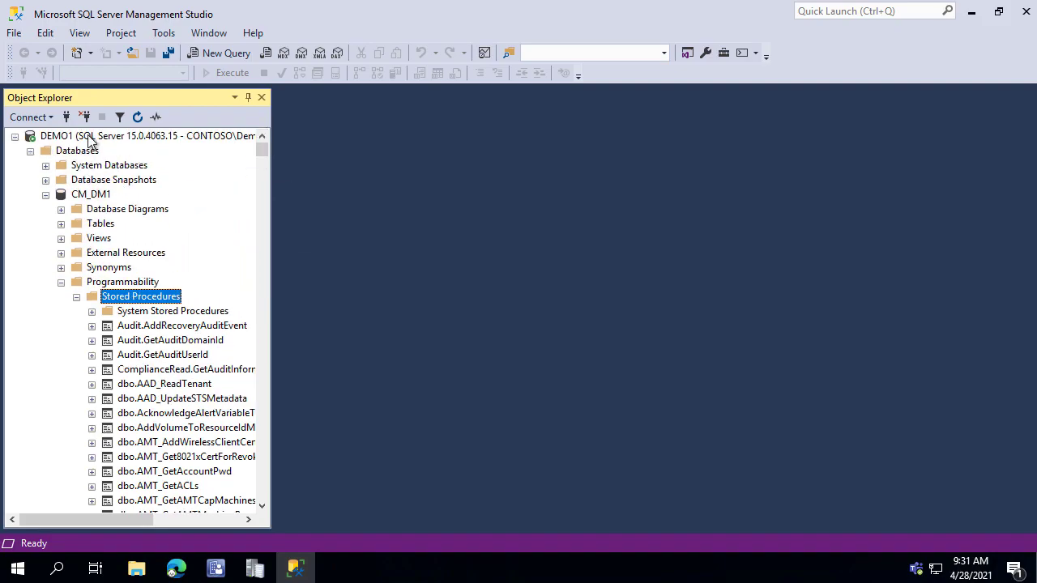
Filter the stored procedures under the CM_DM1 database's Programmability folder to names containing "content"
{"action": "left_click", "coordinate": [104, 197]}
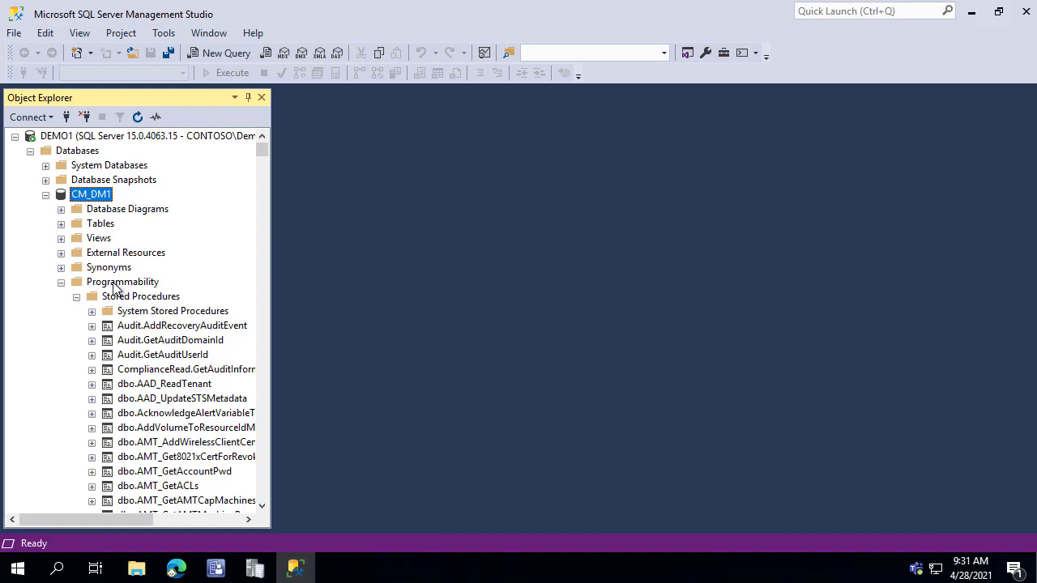
{"action": "left_click", "coordinate": [123, 283]}
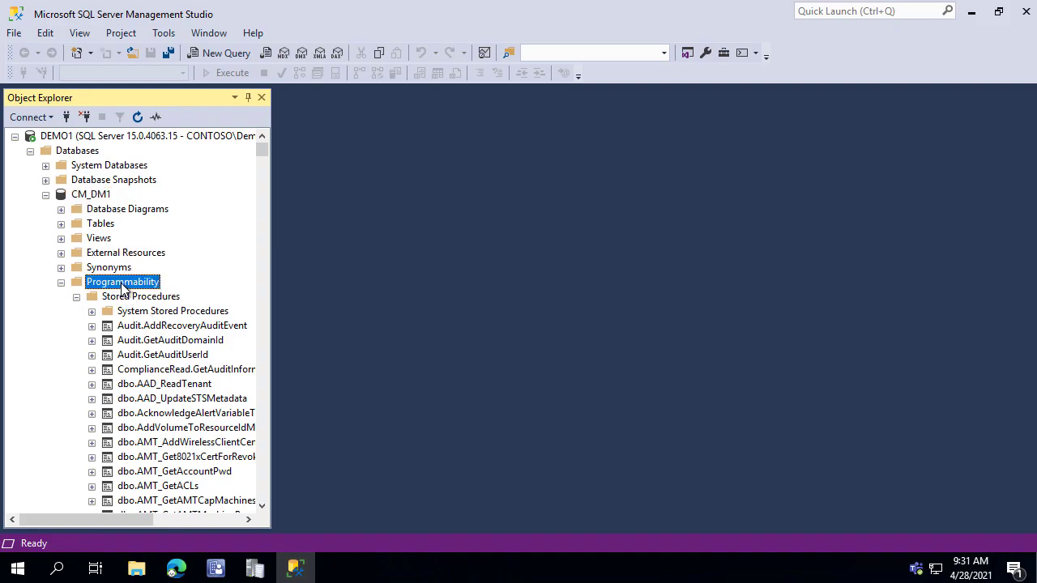
{"action": "left_click", "coordinate": [139, 300]}
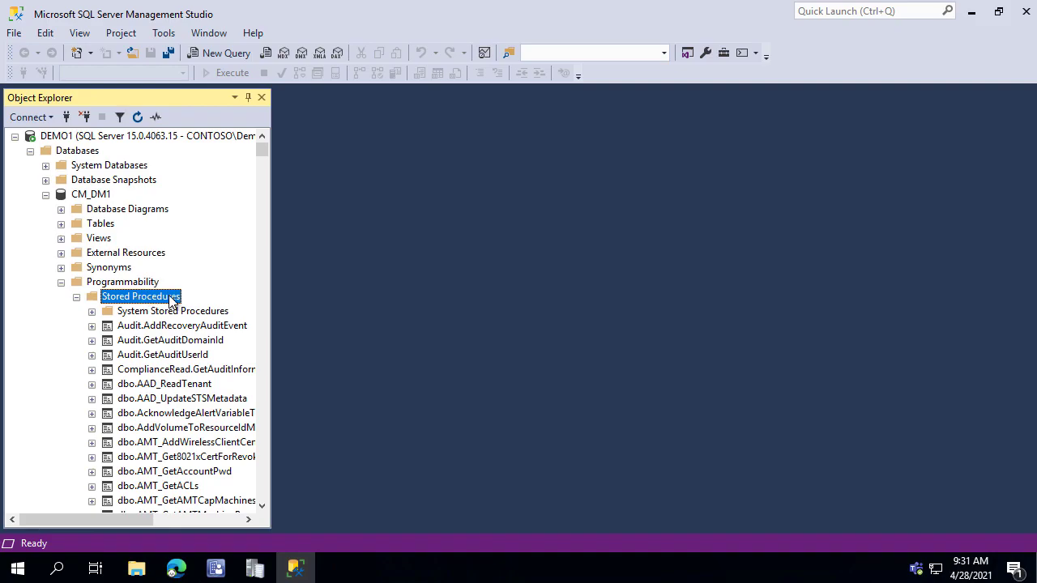
{"action": "right_click", "coordinate": [170, 297]}
{"action": "mouse_move", "coordinate": [241, 332]}
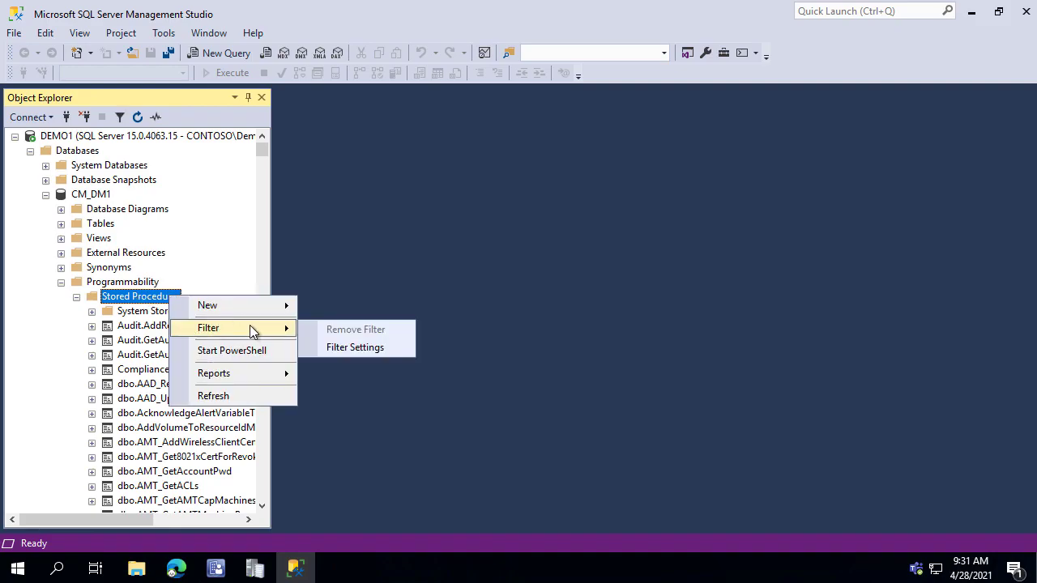
{"action": "left_click", "coordinate": [362, 349]}
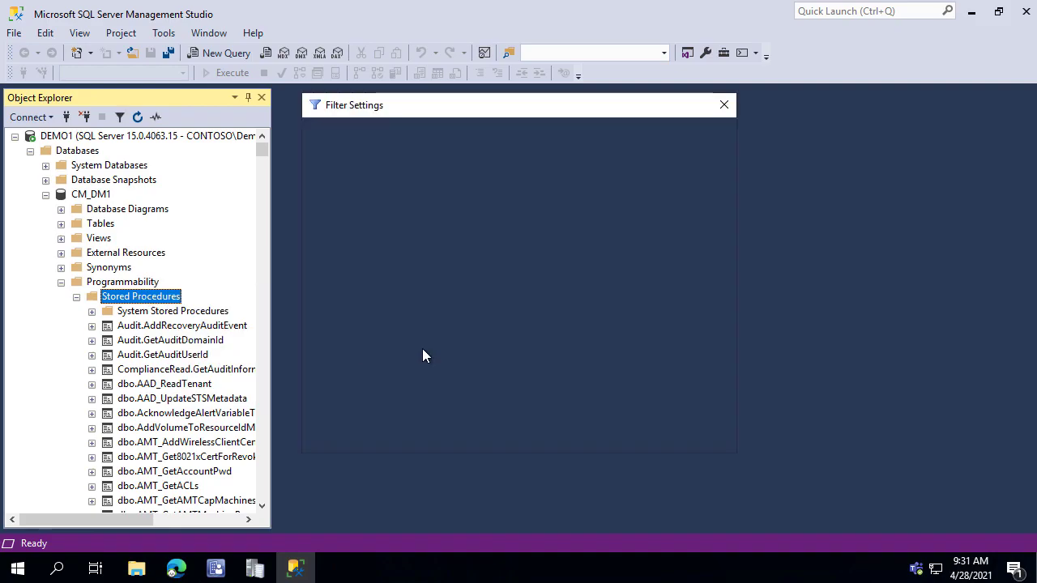
{"action": "left_click", "coordinate": [619, 212]}
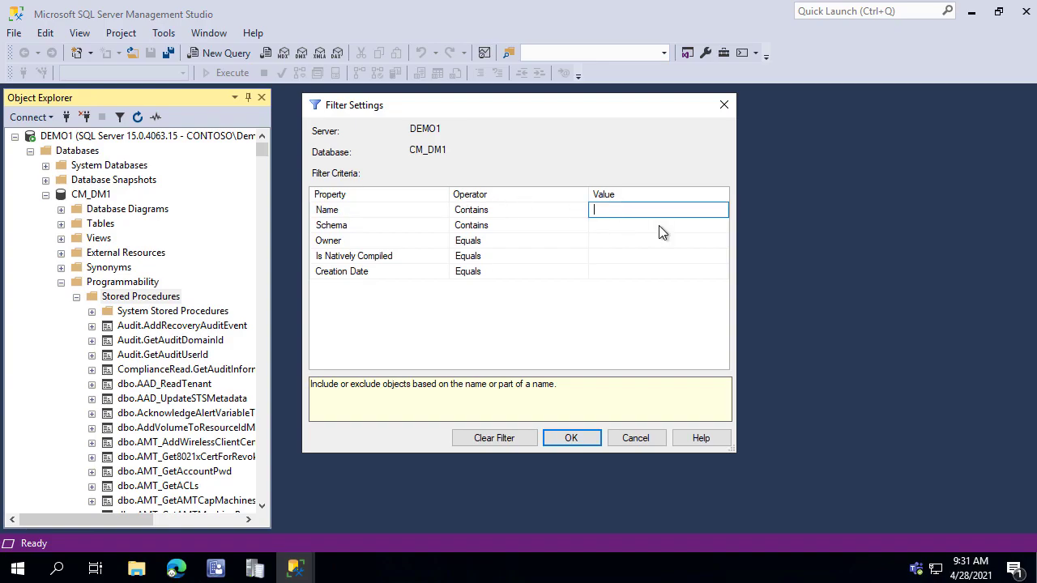
{"action": "type", "text": "content"}
{"action": "left_click", "coordinate": [571, 439]}
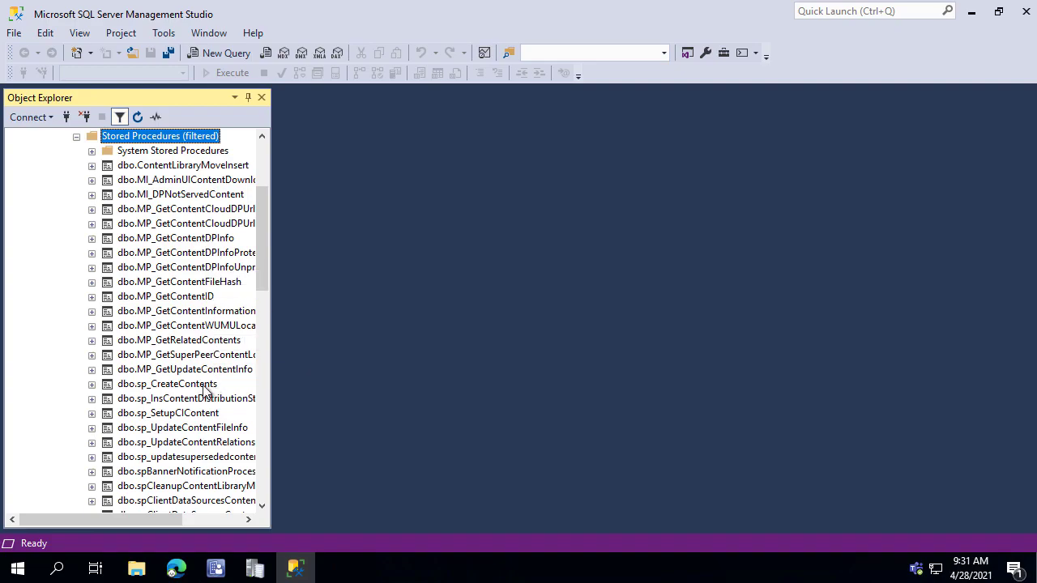
{"action": "scroll", "coordinate": [201, 392], "scroll_direction": "down", "scroll_amount": 1}
{"action": "scroll", "coordinate": [262, 235], "scroll_direction": "up", "scroll_amount": 1}
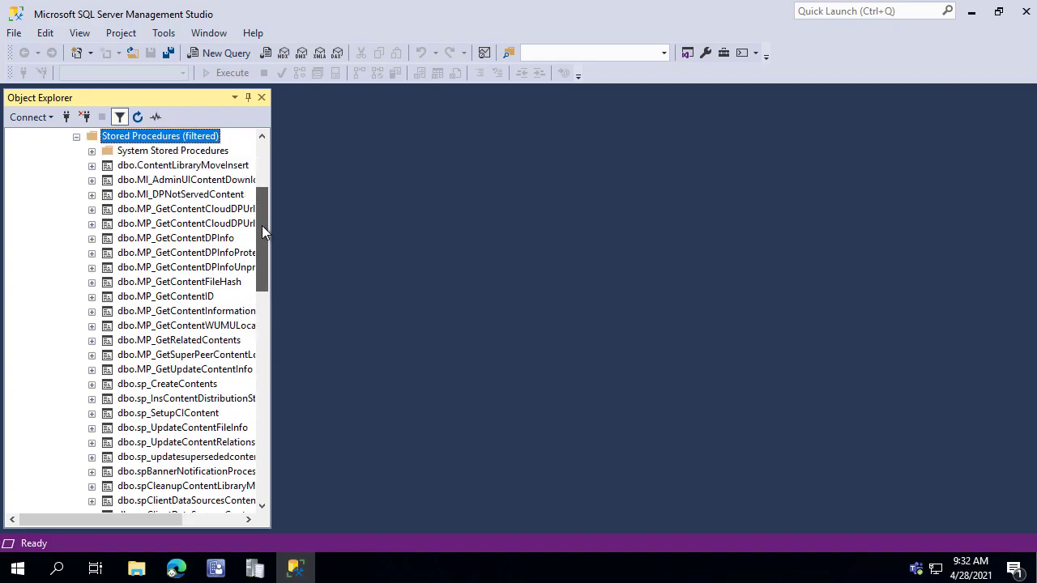
Switch to MP_Location.log in the Configuration Manager Trace Log Tool, inspect the content request's boundary group and site info calls, and highlight MP_GetContentDPInfo
{"action": "left_click", "coordinate": [270, 568]}
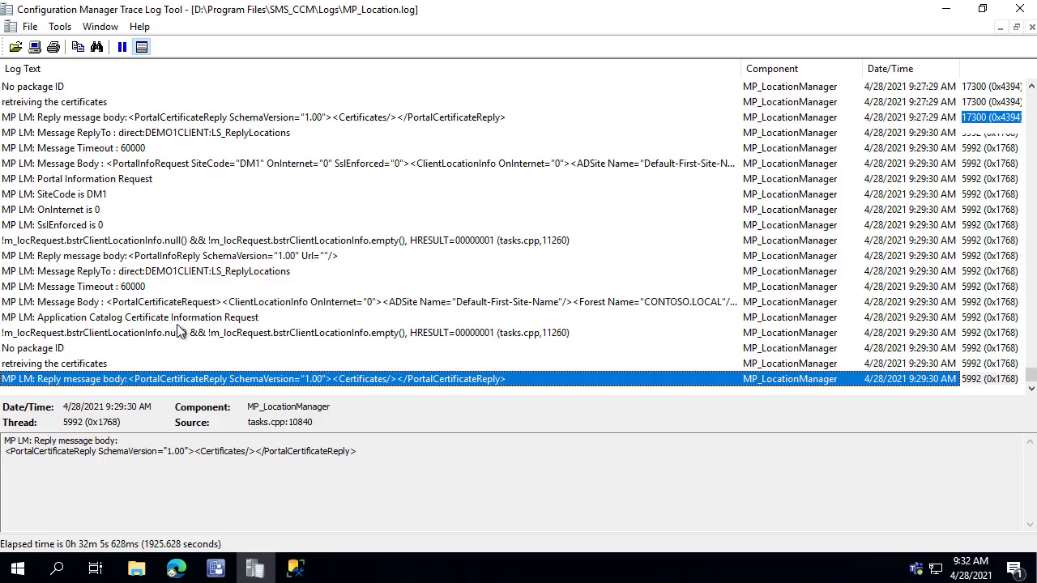
{"action": "left_click", "coordinate": [135, 122]}
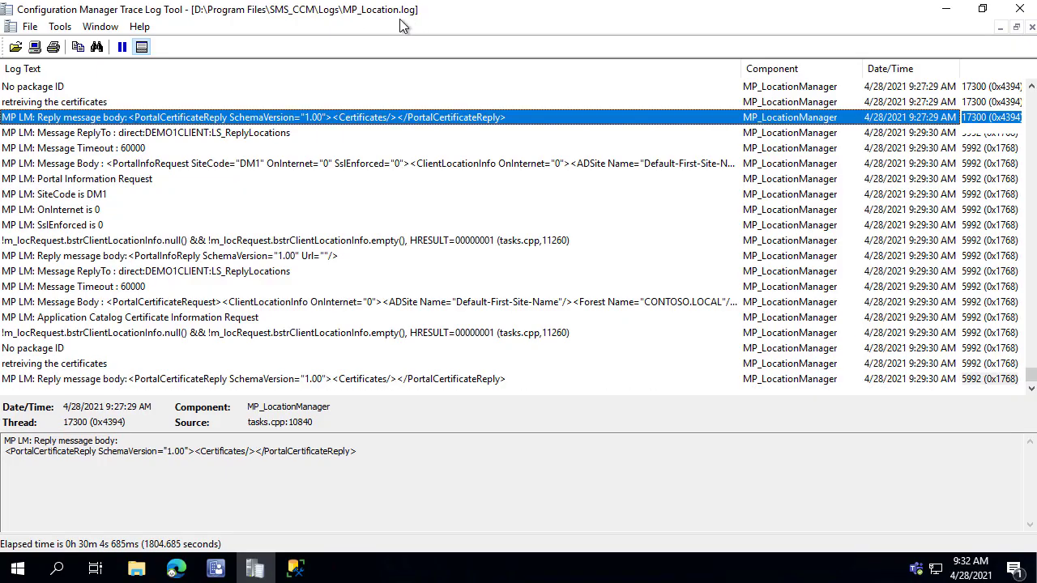
{"action": "scroll", "coordinate": [138, 162], "scroll_direction": "up", "scroll_amount": 10}
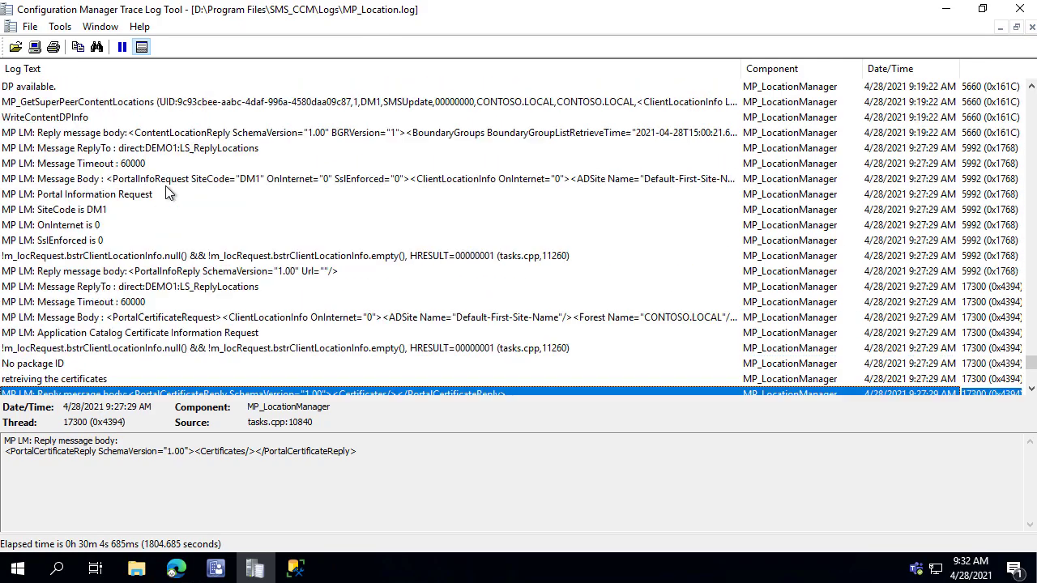
{"action": "scroll", "coordinate": [144, 197], "scroll_direction": "up", "scroll_amount": 3}
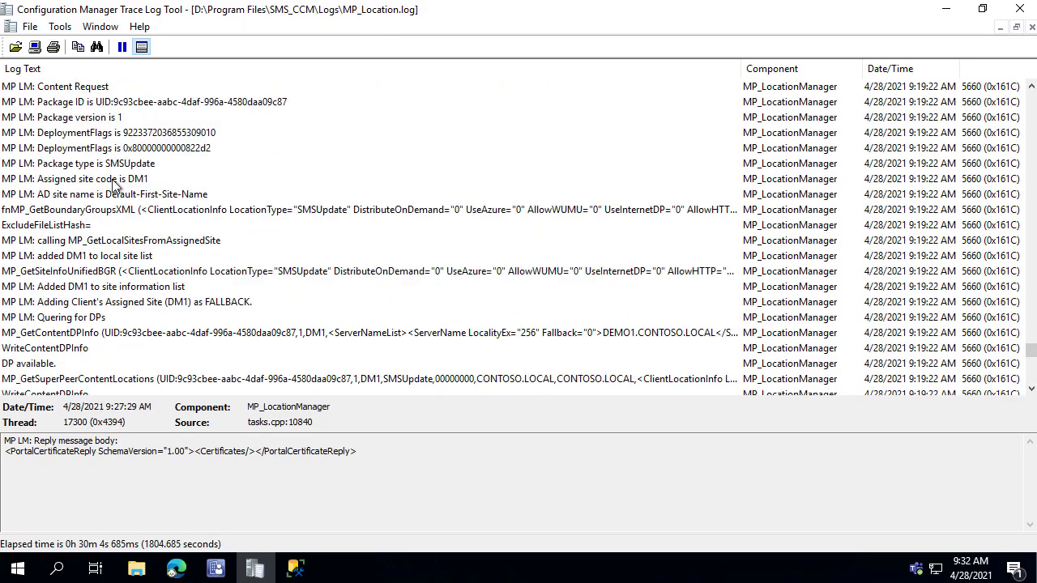
{"action": "left_click", "coordinate": [75, 211]}
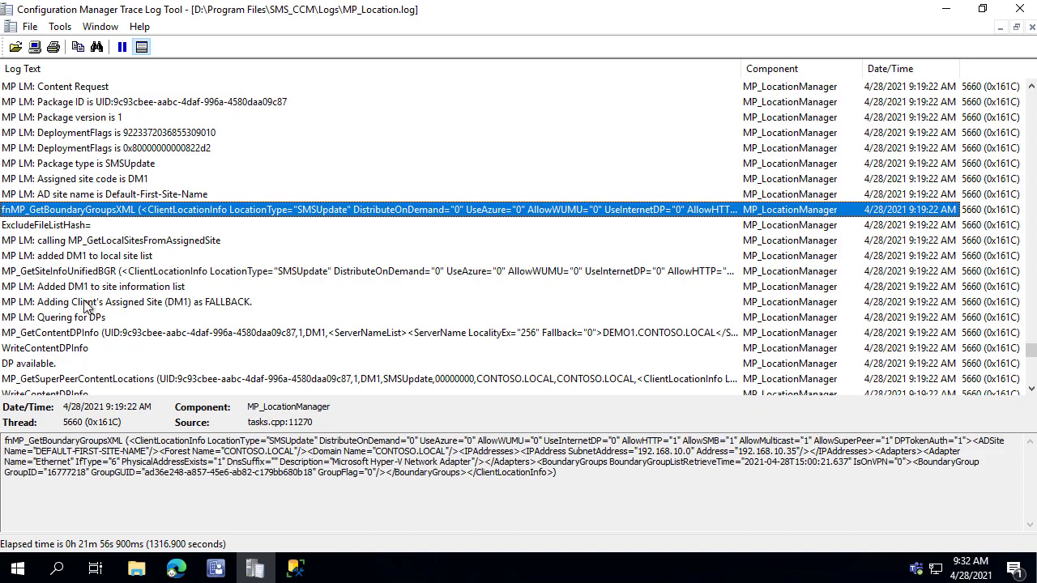
{"action": "left_click", "coordinate": [65, 276]}
{"action": "left_click", "coordinate": [64, 334]}
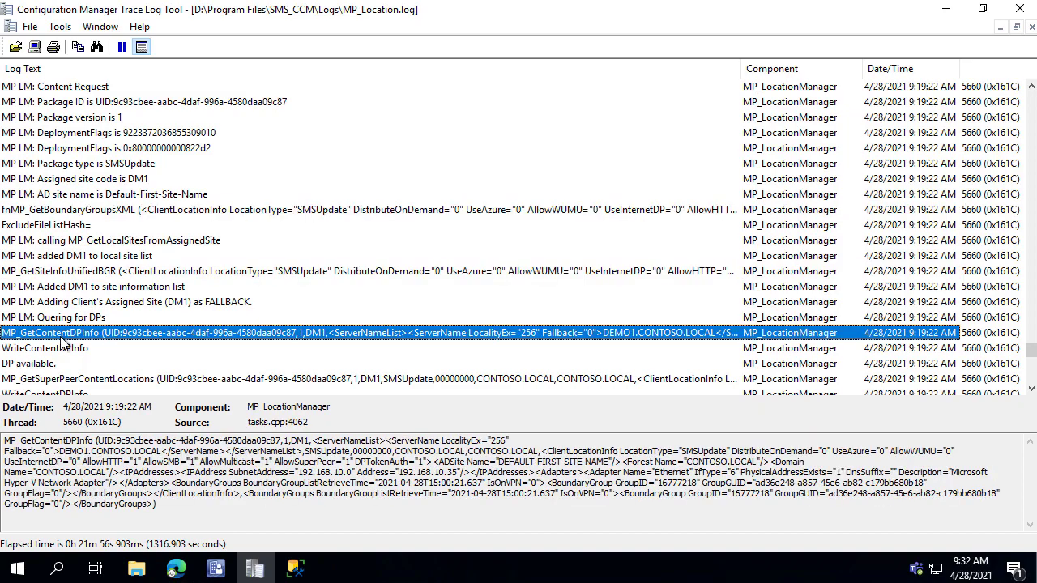
{"action": "left_click_drag", "start_coordinate": [91, 441], "coordinate": [2, 442]}
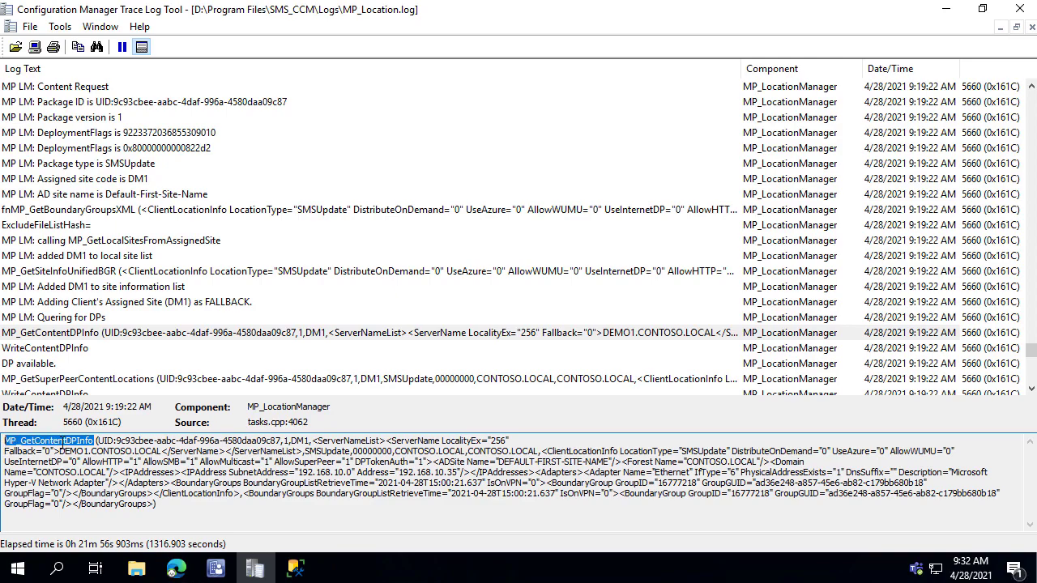
Switch to SQL Server Management Studio and script the dbo.MP_GetContentDPInfo stored procedure as CREATE to a new query editor window
{"action": "left_click", "coordinate": [296, 569]}
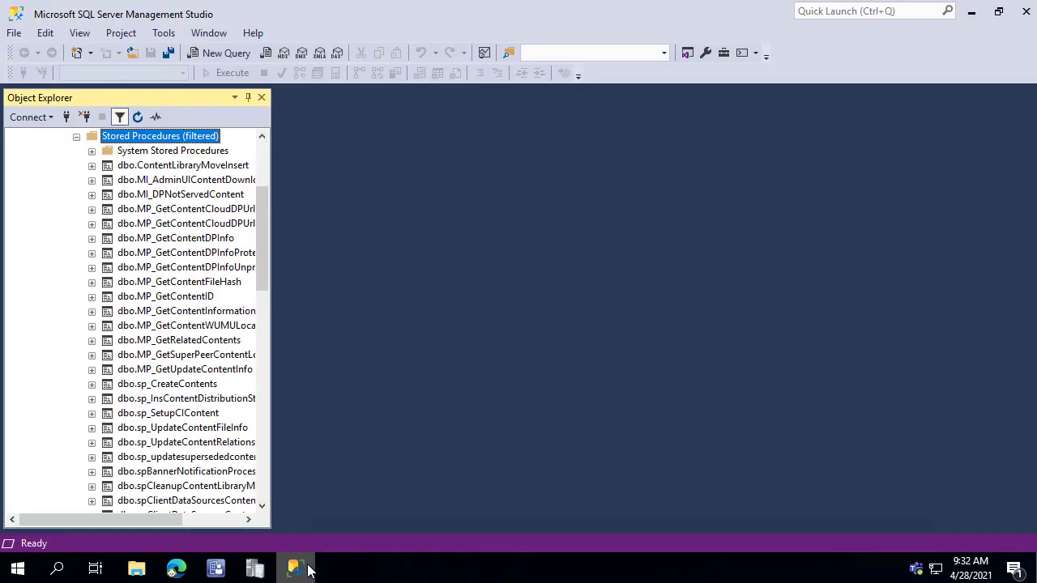
{"action": "left_click", "coordinate": [202, 297]}
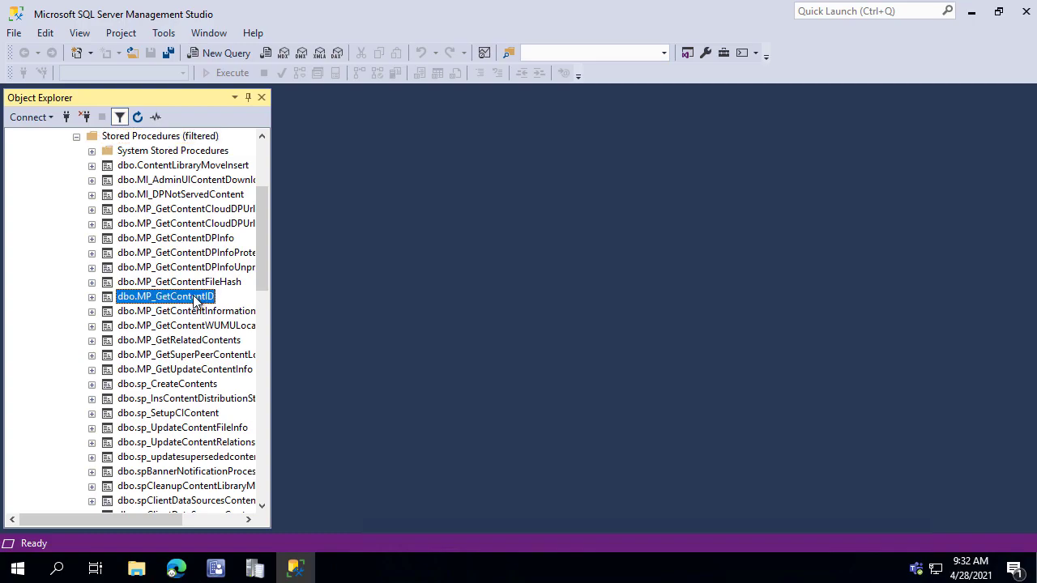
{"action": "left_click", "coordinate": [215, 240]}
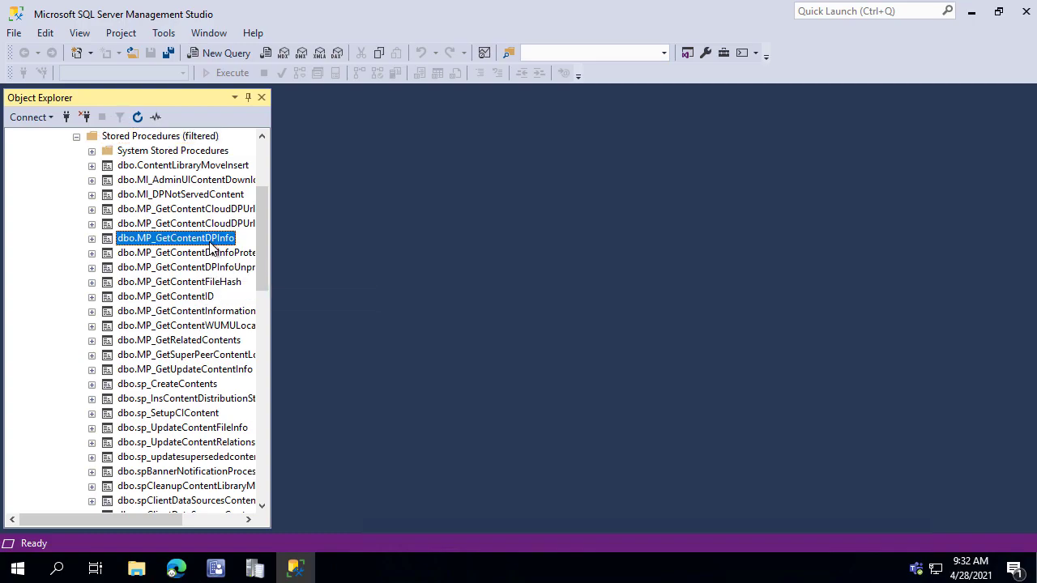
{"action": "right_click", "coordinate": [215, 240]}
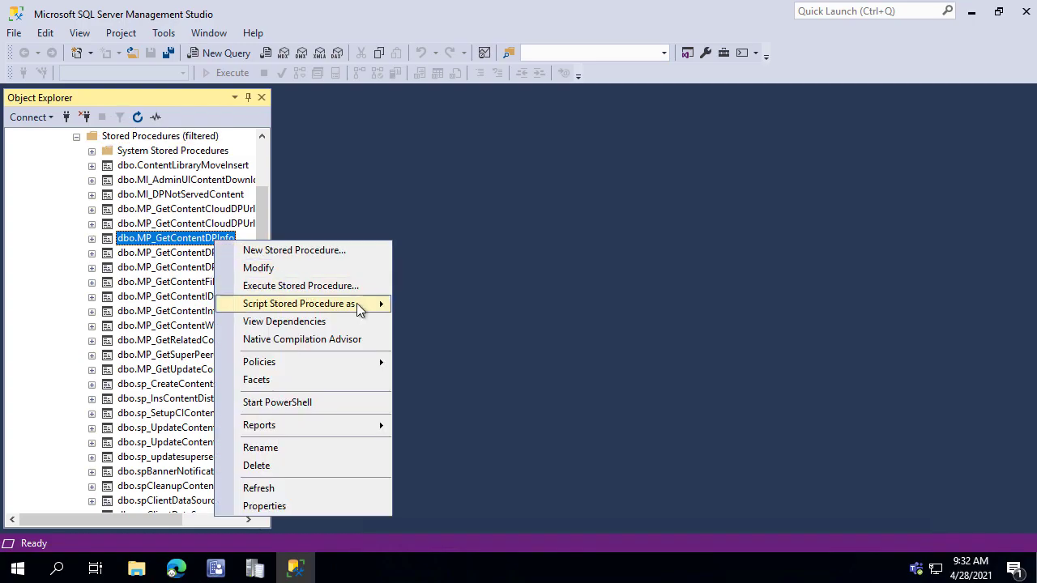
{"action": "mouse_move", "coordinate": [363, 308]}
{"action": "mouse_move", "coordinate": [428, 308]}
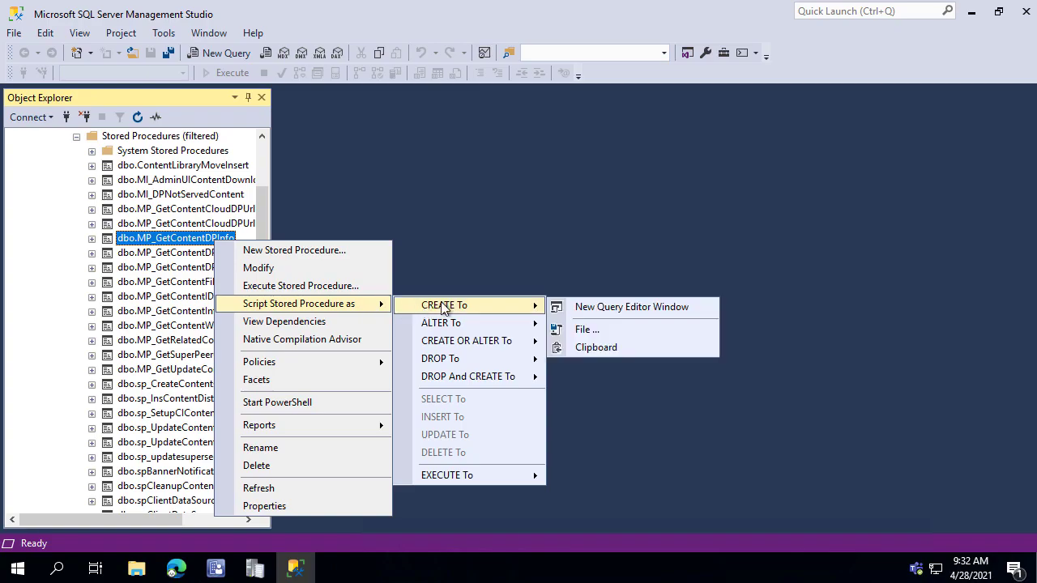
{"action": "left_click", "coordinate": [585, 308]}
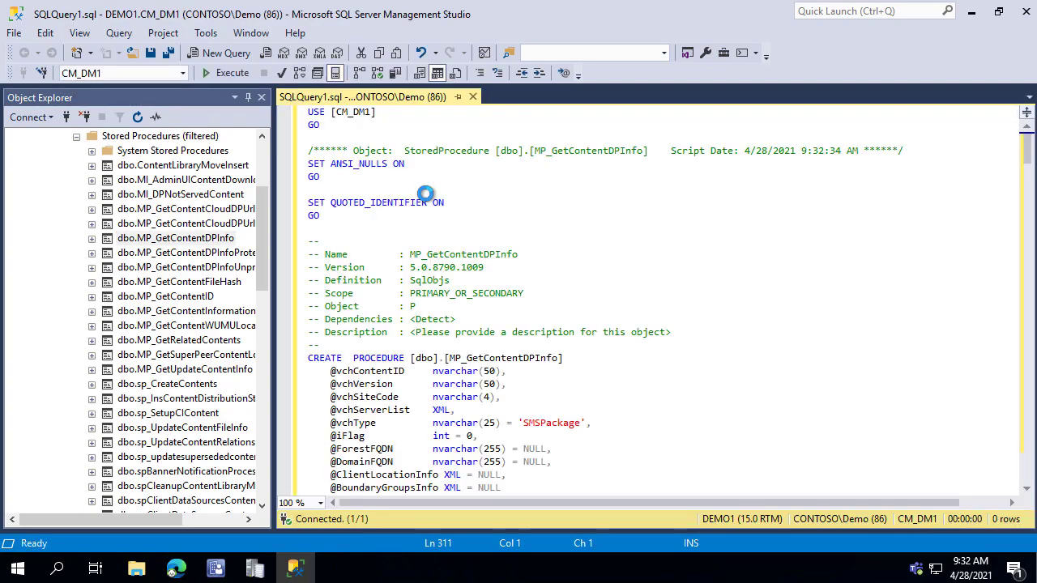
{"action": "left_click", "coordinate": [553, 215]}
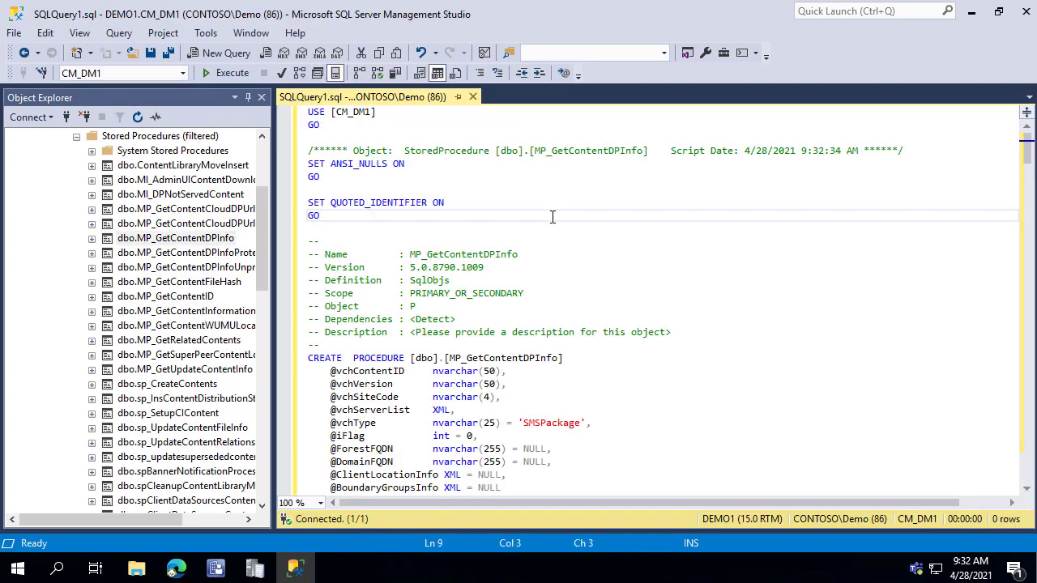
{"action": "scroll", "coordinate": [552, 215], "scroll_direction": "down", "scroll_amount": 1}
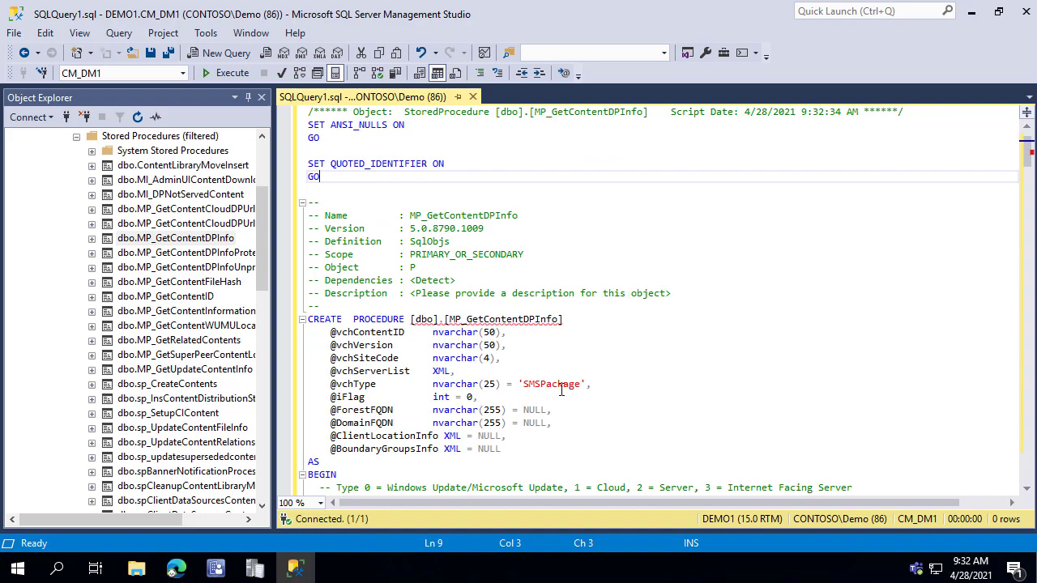
{"action": "double_click", "coordinate": [378, 449]}
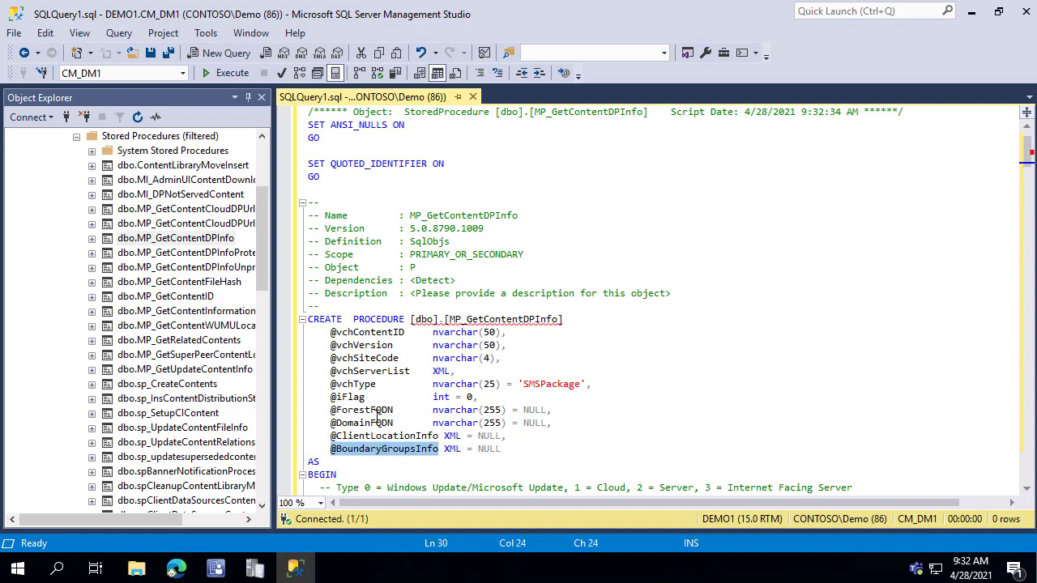
{"action": "double_click", "coordinate": [378, 436]}
{"action": "scroll", "coordinate": [424, 408], "scroll_direction": "down", "scroll_amount": 3}
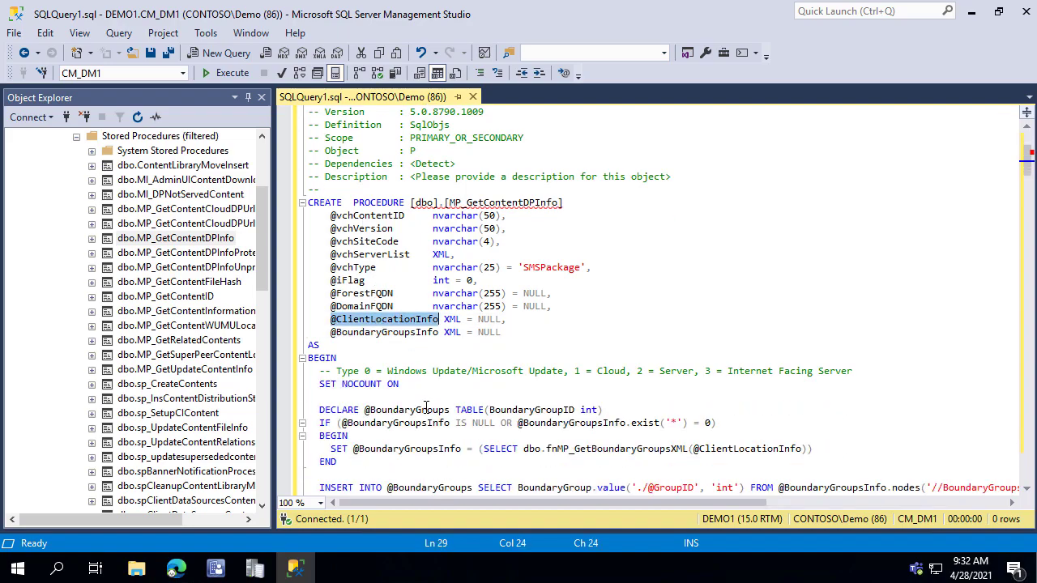
{"action": "scroll", "coordinate": [669, 452], "scroll_direction": "down", "scroll_amount": 1}
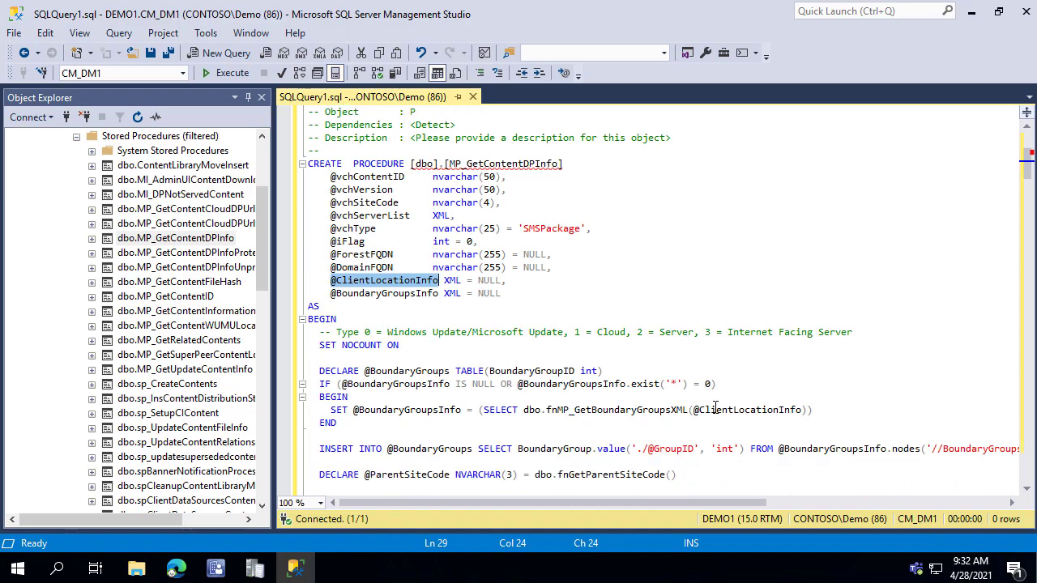
{"action": "double_click", "coordinate": [733, 410]}
{"action": "left_click", "coordinate": [636, 410]}
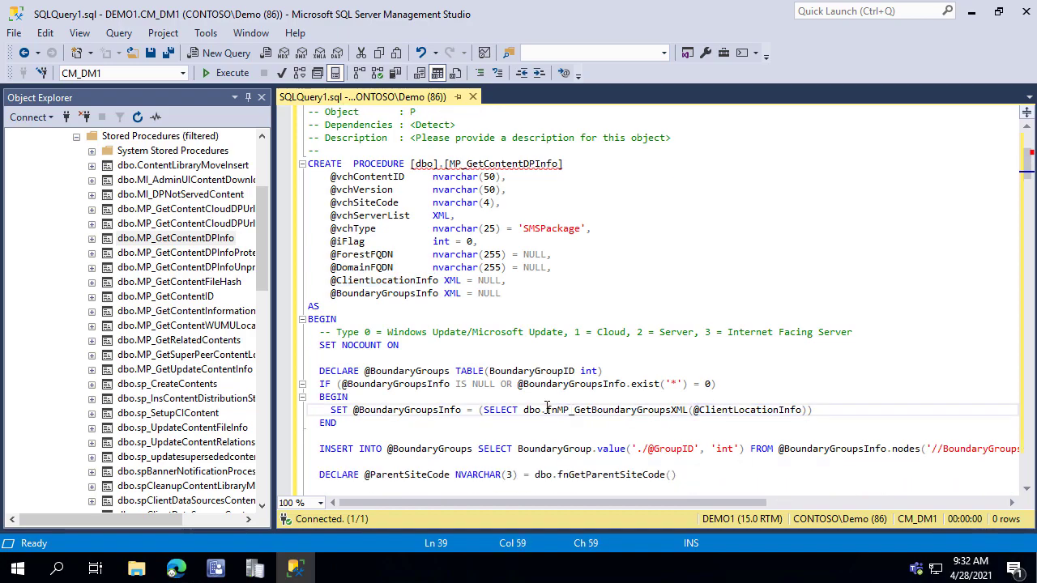
{"action": "left_click_drag", "start_coordinate": [548, 410], "coordinate": [686, 410]}
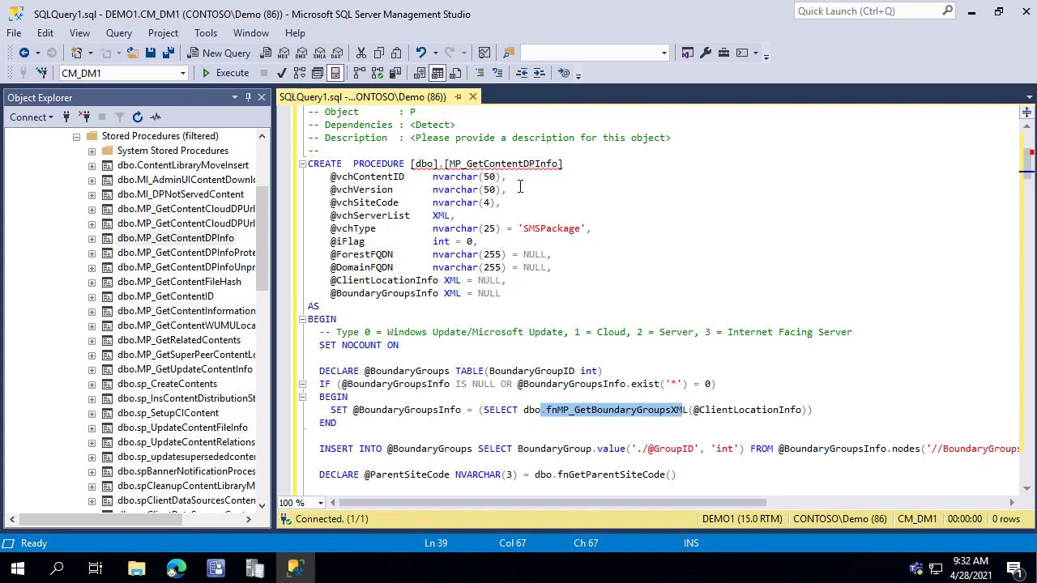
{"action": "left_click", "coordinate": [695, 410]}
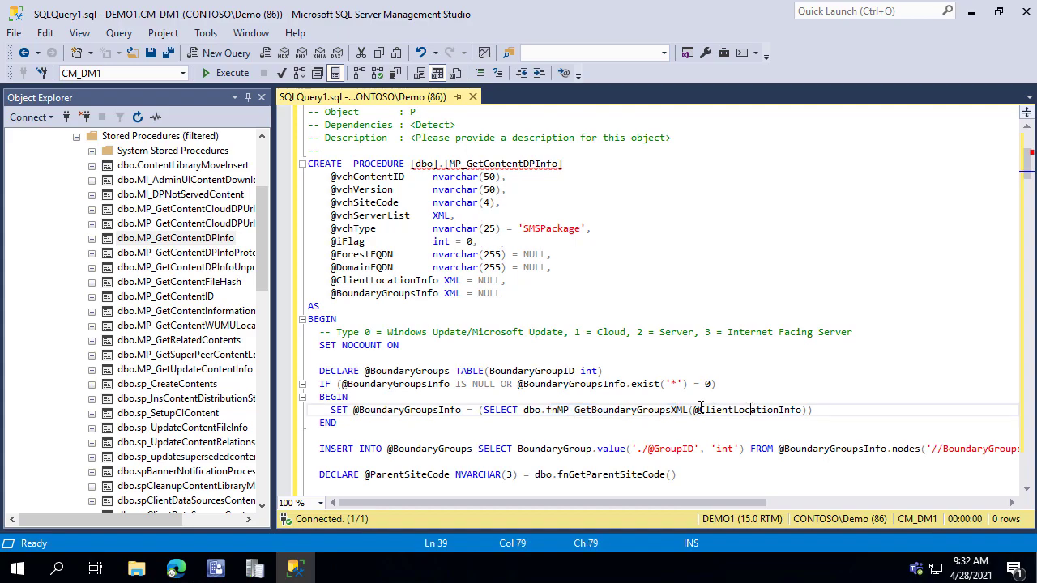
{"action": "left_click_drag", "start_coordinate": [695, 409], "coordinate": [810, 410]}
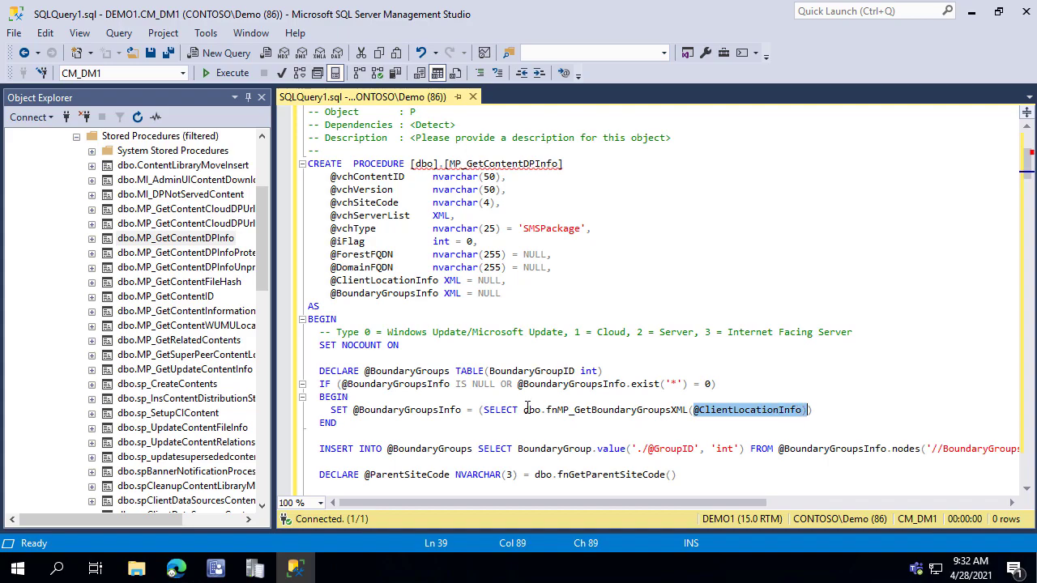
{"action": "left_click_drag", "start_coordinate": [521, 410], "coordinate": [686, 409]}
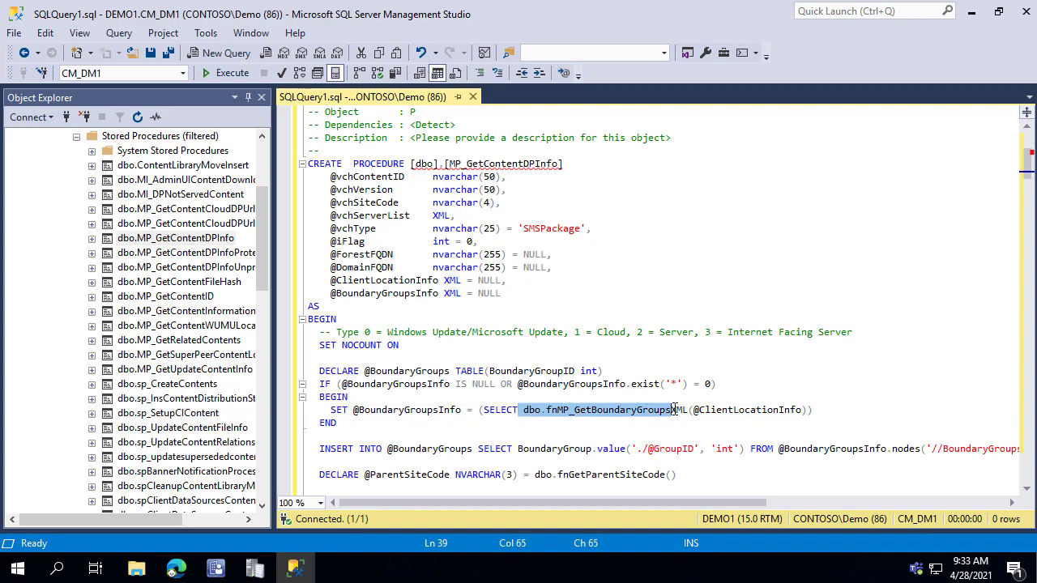
{"action": "double_click", "coordinate": [413, 410]}
{"action": "left_click_drag", "start_coordinate": [354, 410], "coordinate": [463, 410]}
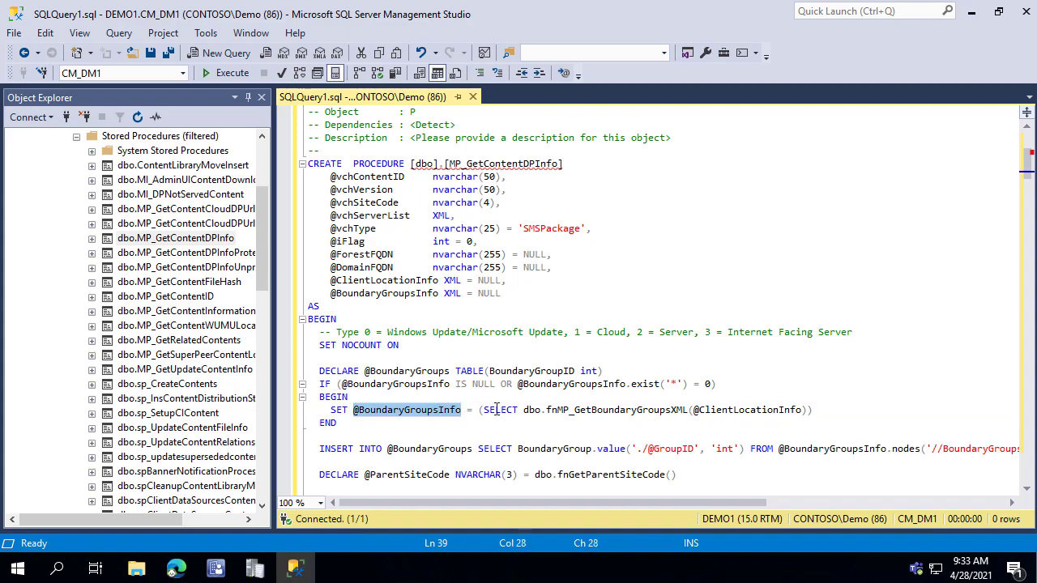
{"action": "scroll", "coordinate": [388, 366], "scroll_direction": "down", "scroll_amount": 1}
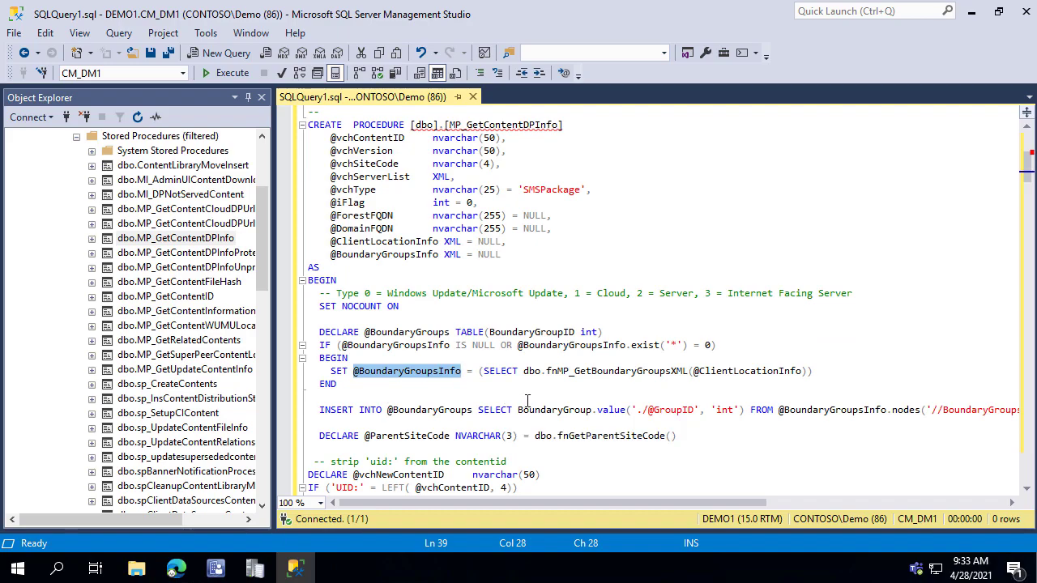
{"action": "left_click", "coordinate": [689, 396]}
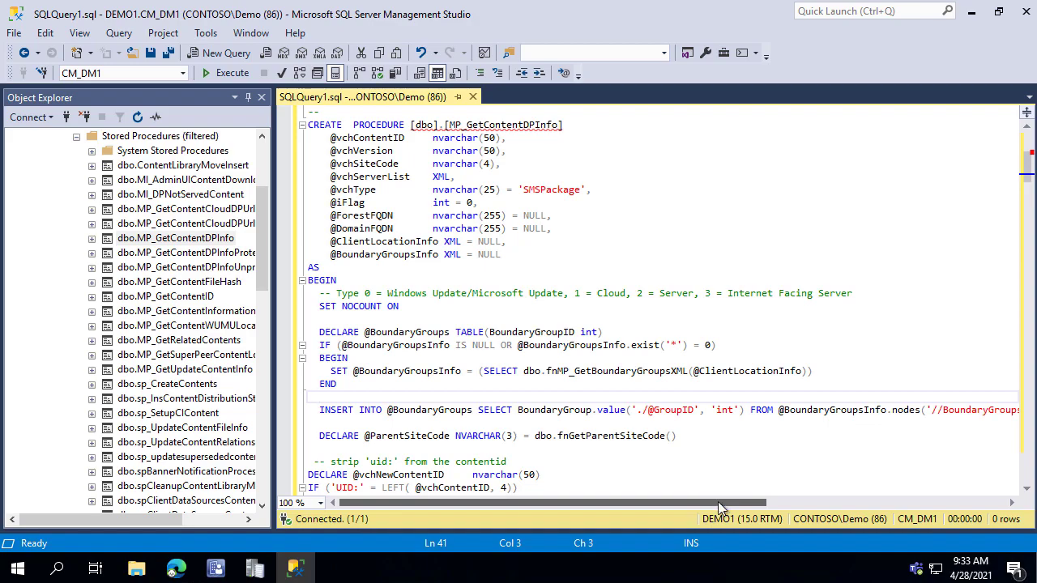
{"action": "scroll", "coordinate": [541, 395], "scroll_direction": "down", "scroll_amount": 2}
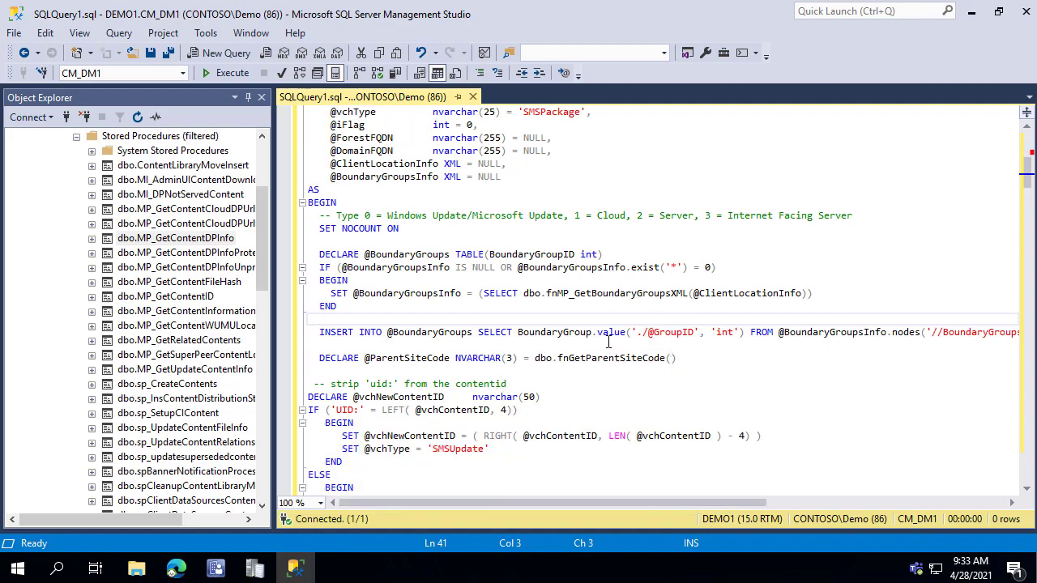
{"action": "left_click_drag", "start_coordinate": [634, 502], "coordinate": [505, 468]}
{"action": "scroll", "coordinate": [504, 468], "scroll_direction": "down", "scroll_amount": 5}
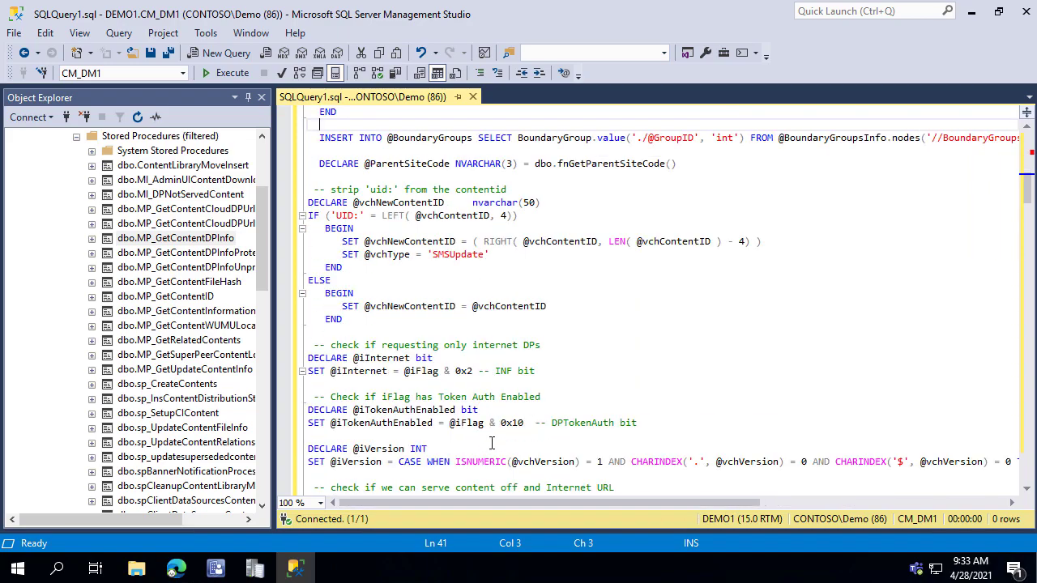
{"action": "scroll", "coordinate": [455, 409], "scroll_direction": "down", "scroll_amount": 3}
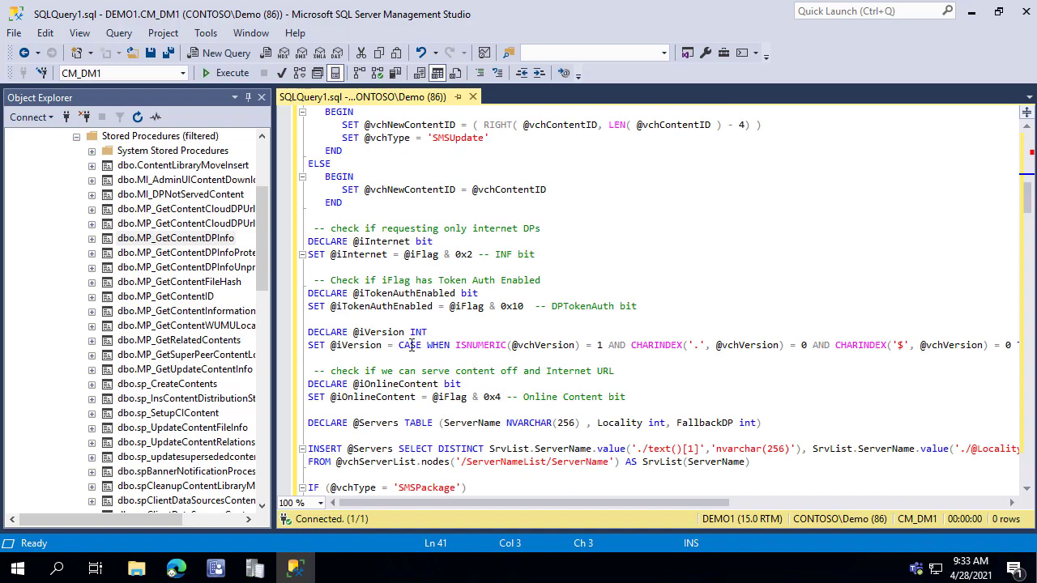
{"action": "triple_click", "coordinate": [709, 415]}
{"action": "double_click", "coordinate": [707, 419]}
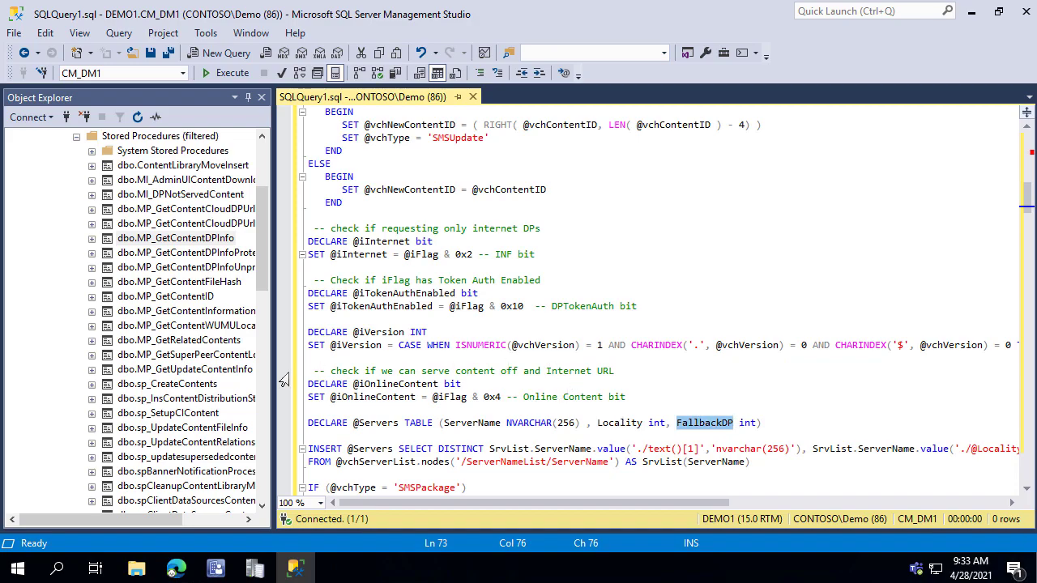
{"action": "left_click_drag", "start_coordinate": [520, 212], "coordinate": [560, 280]}
{"action": "left_click", "coordinate": [560, 281]}
{"action": "scroll", "coordinate": [567, 291], "scroll_direction": "down", "scroll_amount": 2}
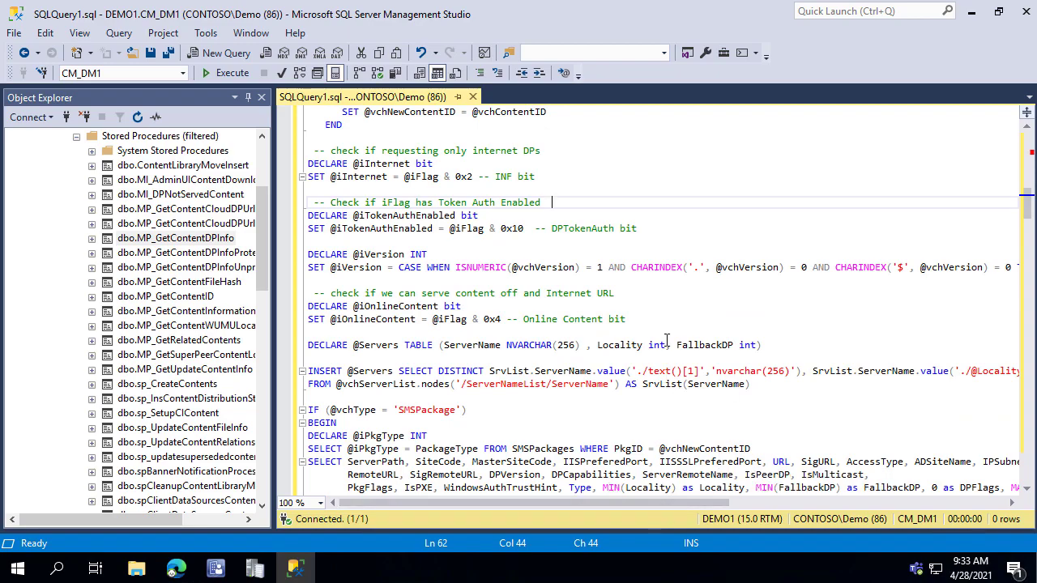
{"action": "scroll", "coordinate": [553, 353], "scroll_direction": "down", "scroll_amount": 3}
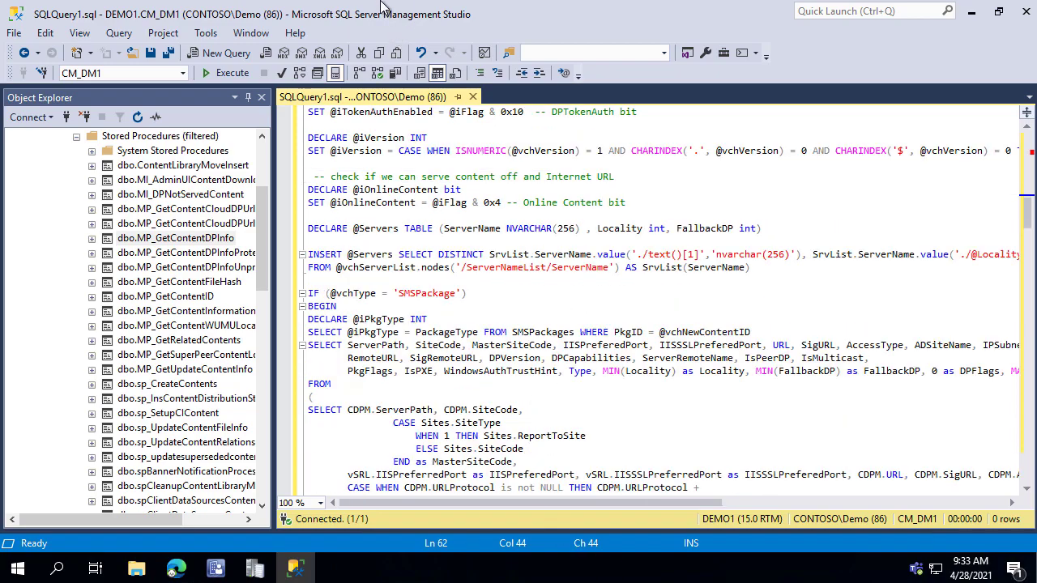
Switch to the Configuration Manager console on DEMO2, show the hierarchy's Boundaries, and enlarge the list and Boundary column to reveal the full IP range
{"action": "left_click", "coordinate": [321, 2]}
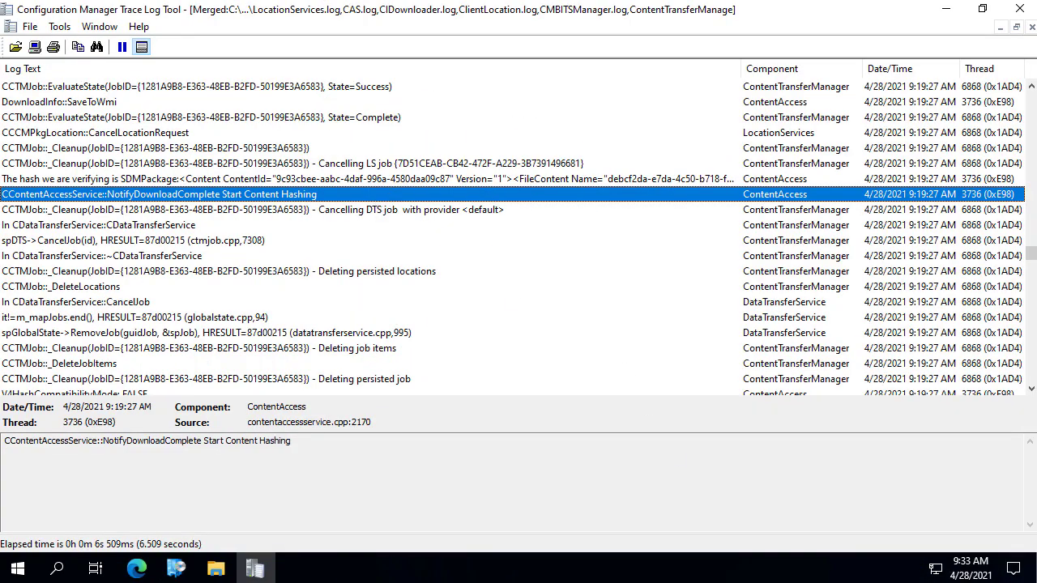
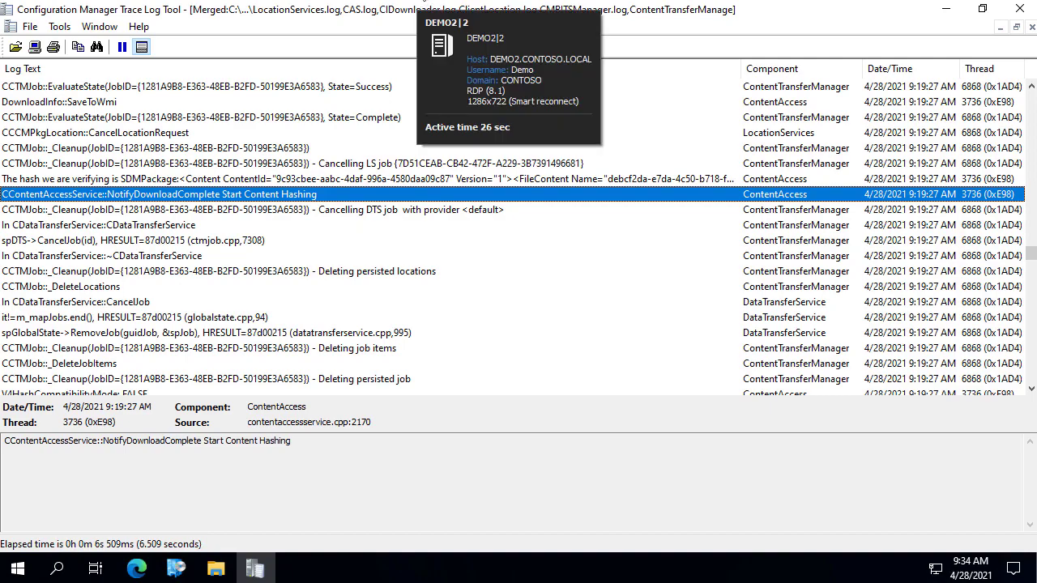
{"action": "left_click", "coordinate": [509, 77]}
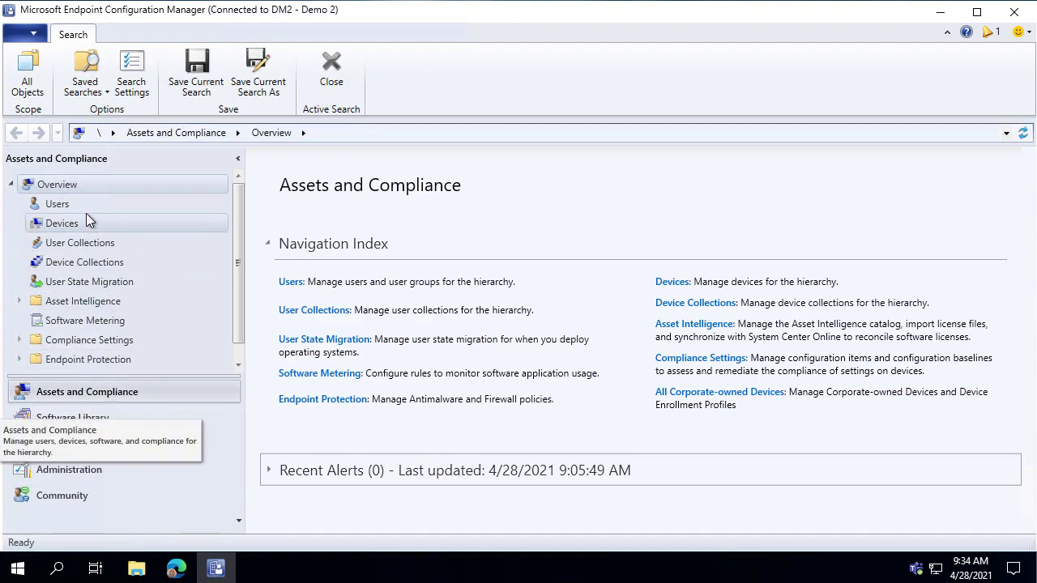
{"action": "left_click", "coordinate": [121, 469]}
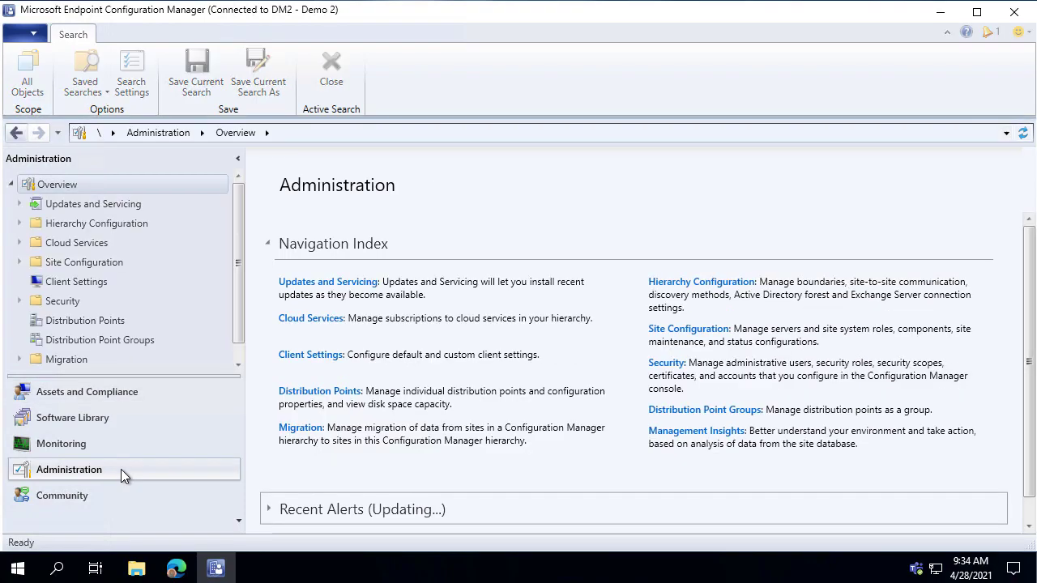
{"action": "left_click", "coordinate": [111, 226]}
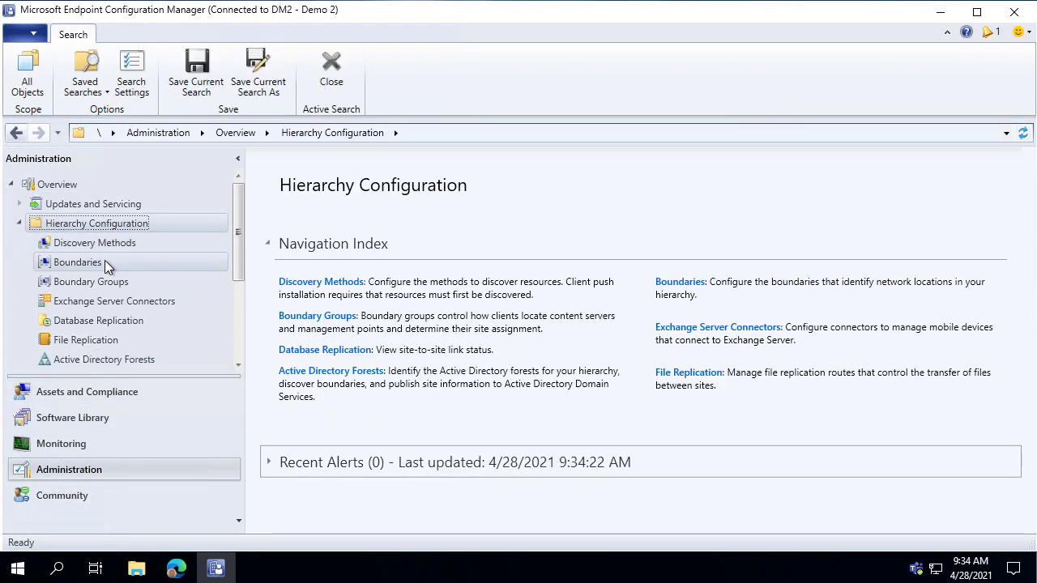
{"action": "left_click", "coordinate": [105, 261]}
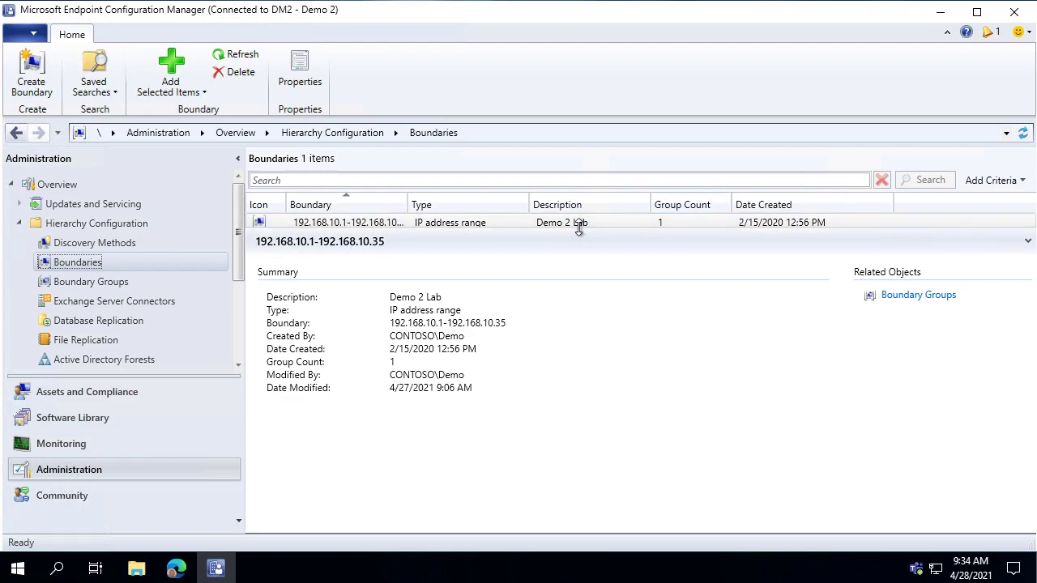
{"action": "left_click_drag", "start_coordinate": [579, 231], "coordinate": [576, 303]}
{"action": "left_click_drag", "start_coordinate": [409, 204], "coordinate": [446, 204]}
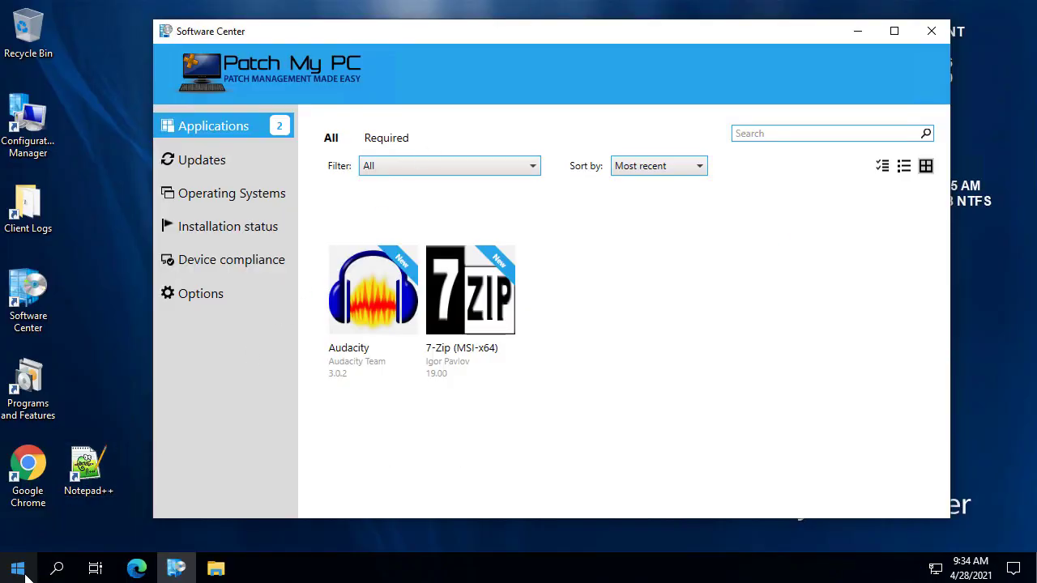
Switch to the client machine, open a Command Prompt, and run ipconfig to check its IP address
{"action": "left_click", "coordinate": [17, 568]}
{"action": "type", "text": "cmd"}
{"action": "key", "text": "Return"}
{"action": "type", "text": "ipconfig"}
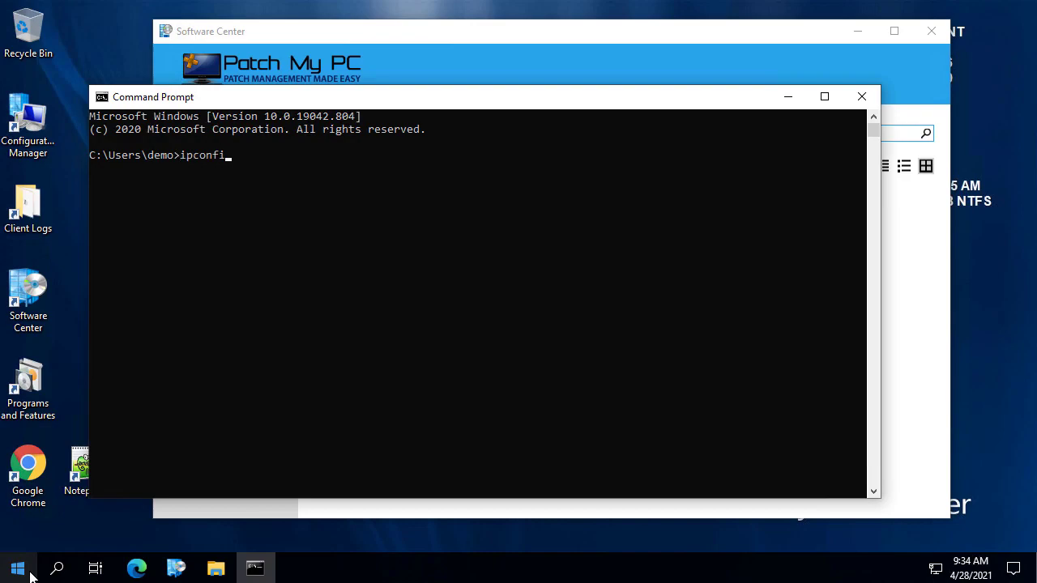
{"action": "key", "text": "Return"}
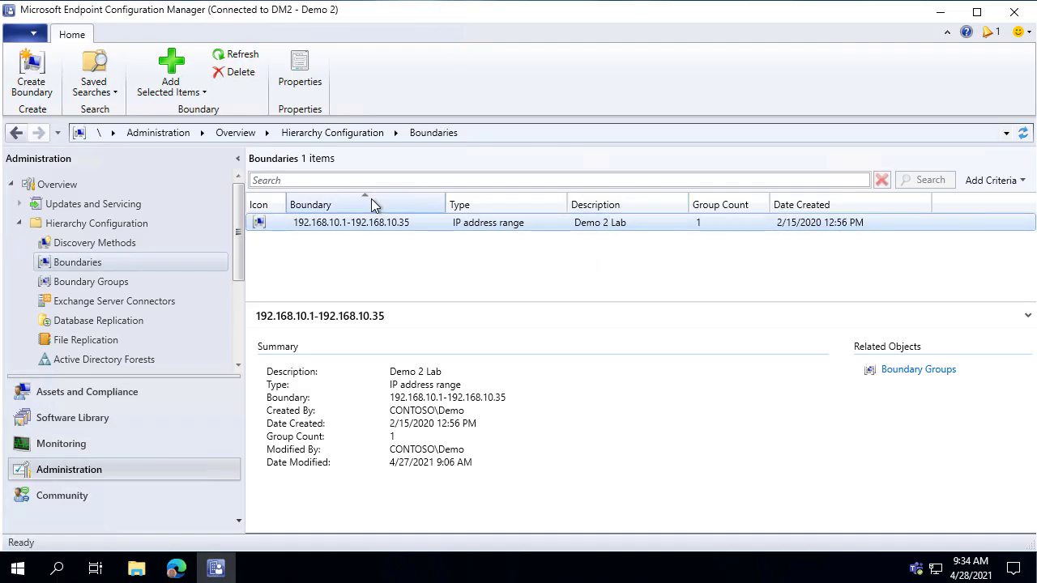
Return to the Configuration Manager console, mark the boundary's IP address range, and show the Boundary Groups list
{"action": "mouse_move", "coordinate": [392, 204]}
{"action": "left_mouse_down"}
{"action": "mouse_move", "coordinate": [415, 209]}
{"action": "mouse_move", "coordinate": [429, 233]}
{"action": "left_mouse_up"}
{"action": "key", "text": "Escape"}
{"action": "left_click", "coordinate": [106, 280]}
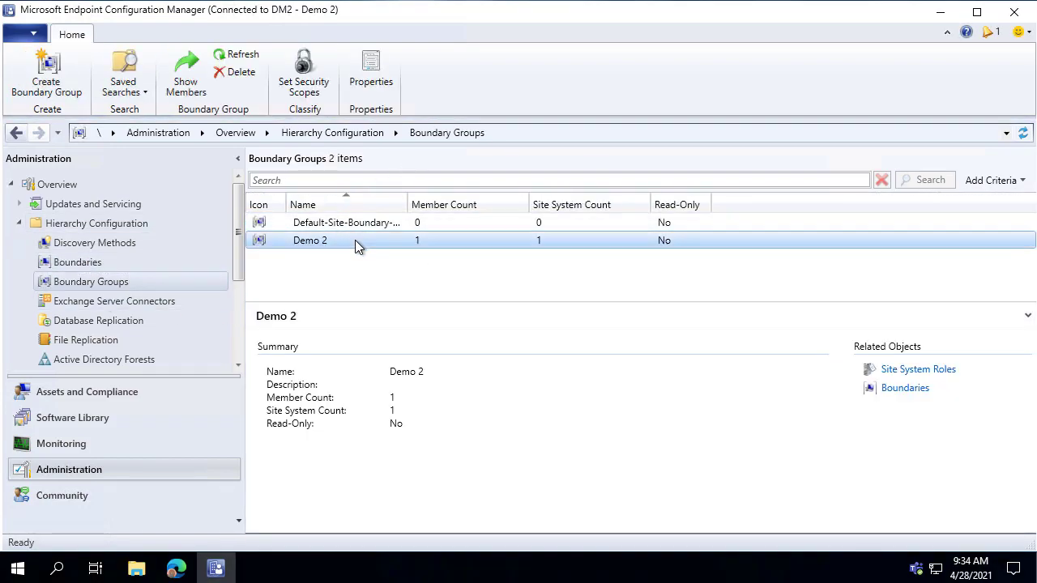
Show the Devices list under Assets and Compliance and compare the Boundary Group(s) values of DEMO2 and DEMO2CLIENT
{"action": "left_click", "coordinate": [122, 396]}
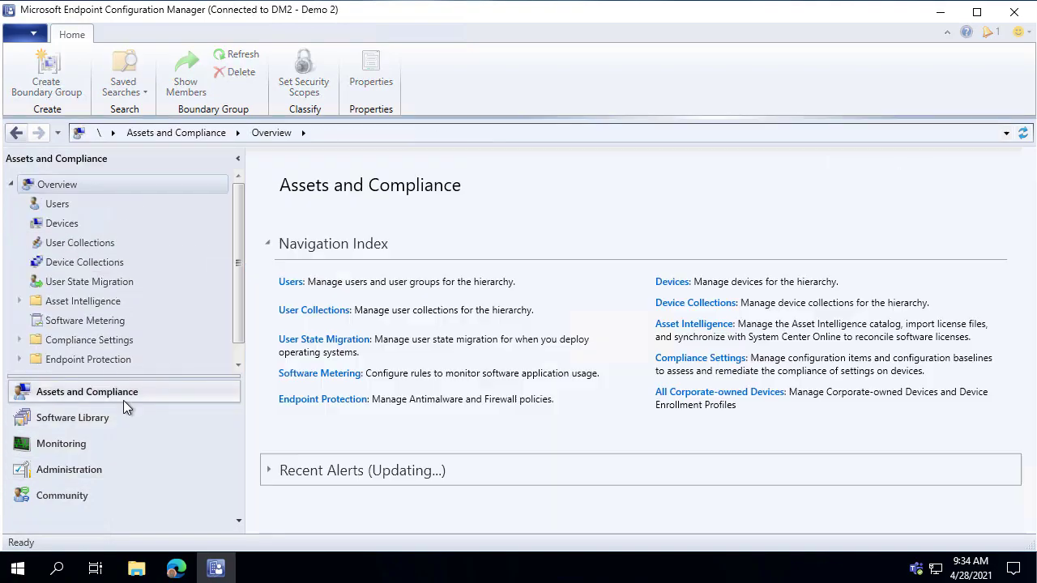
{"action": "left_click", "coordinate": [69, 220]}
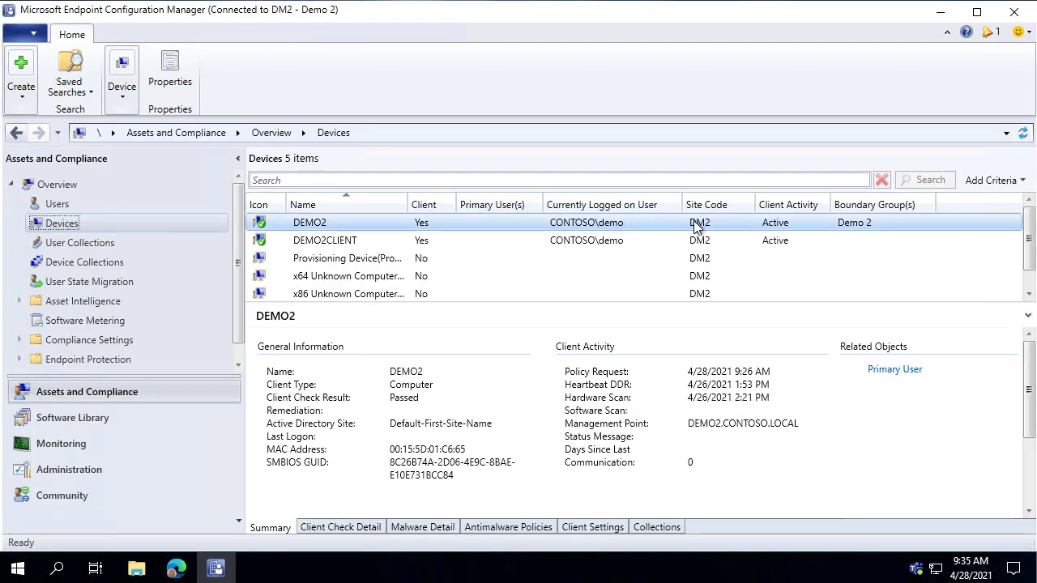
{"action": "left_click_drag", "start_coordinate": [834, 231], "coordinate": [926, 250]}
{"action": "key", "text": "Escape"}
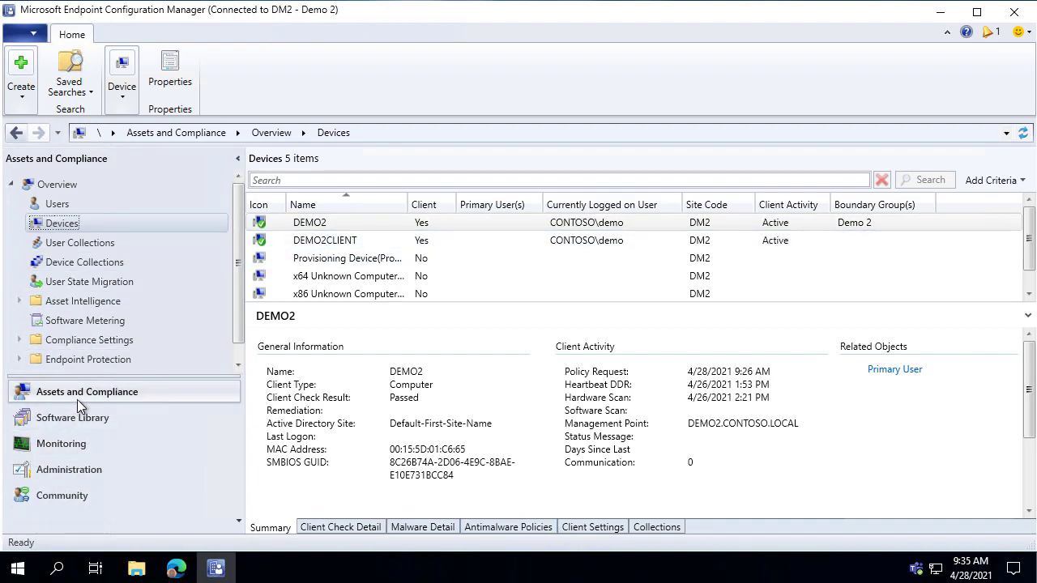
Inspect the deployments of the 7-Zip 19.00 (MSI-x64) and Audacity 3.0.2 applications in the Software Library
{"action": "left_click", "coordinate": [100, 421]}
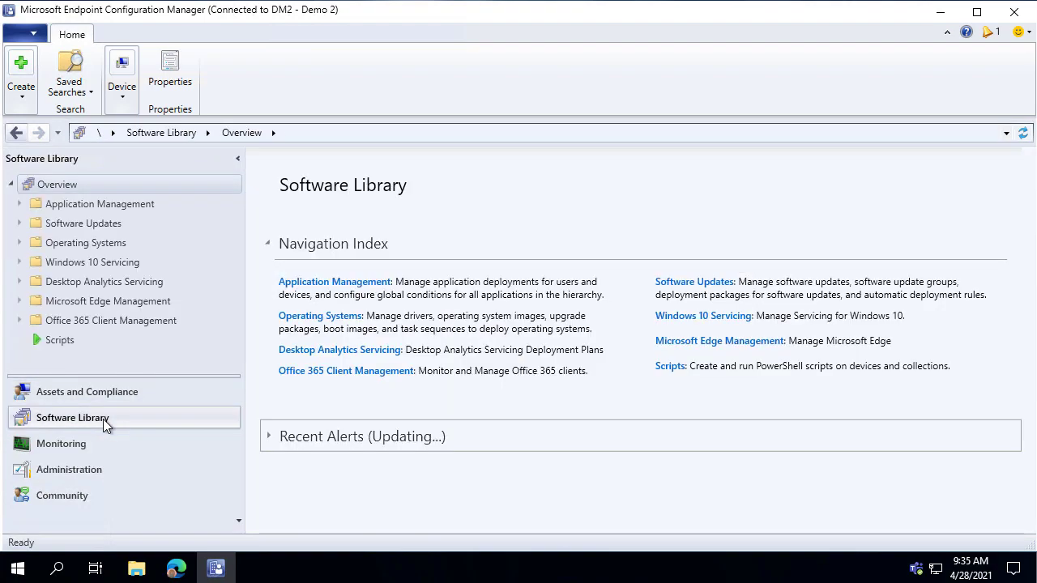
{"action": "left_click", "coordinate": [100, 203]}
{"action": "left_click", "coordinate": [87, 225]}
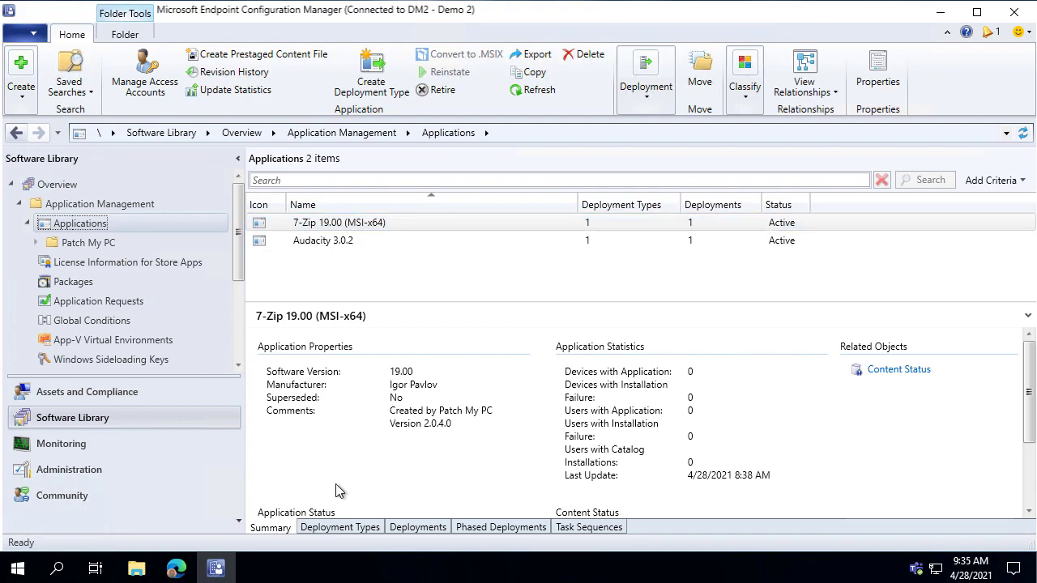
{"action": "left_click", "coordinate": [417, 528]}
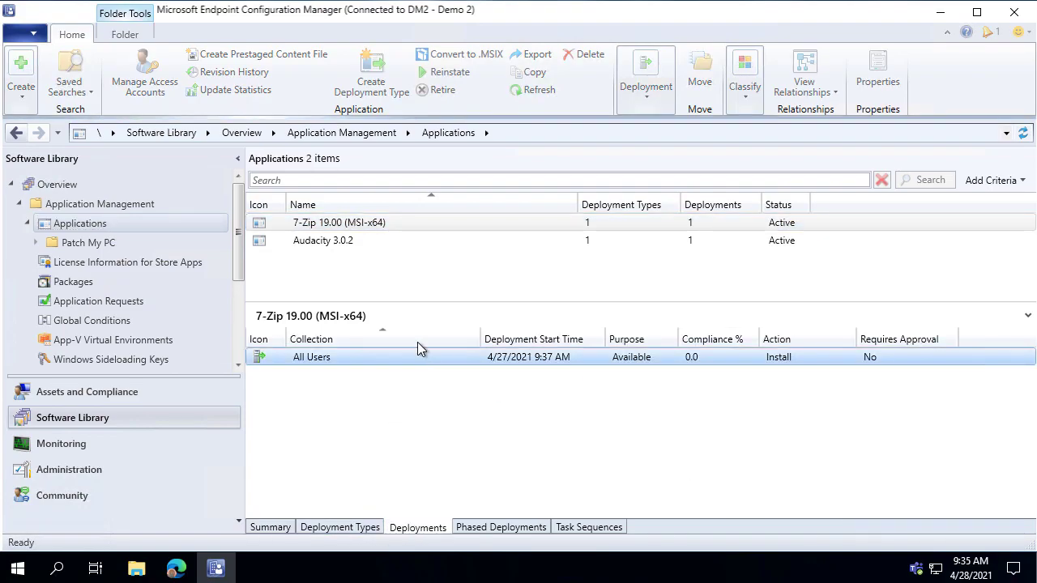
{"action": "left_click", "coordinate": [344, 241]}
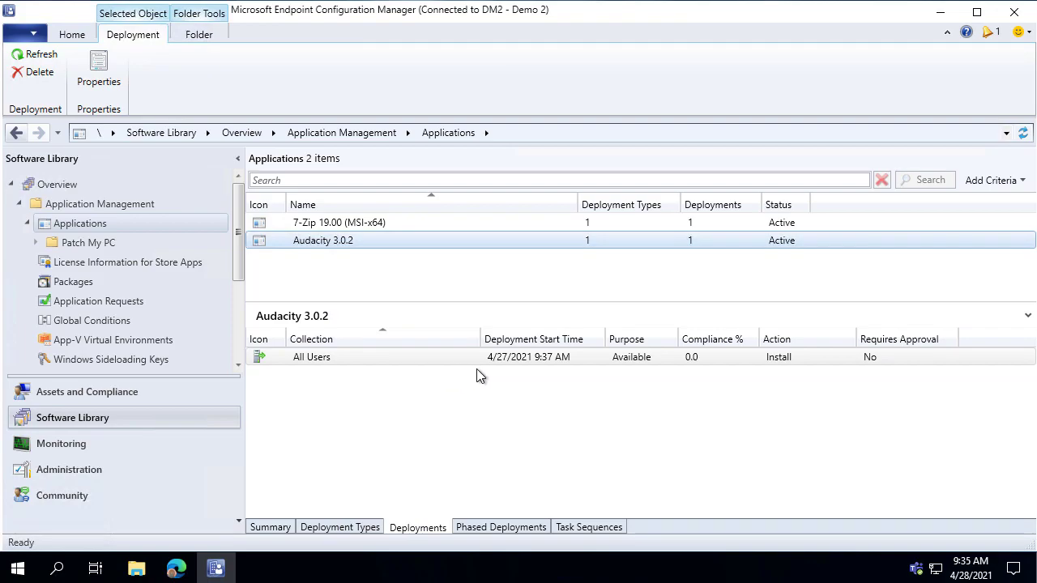
{"action": "left_click", "coordinate": [504, 363]}
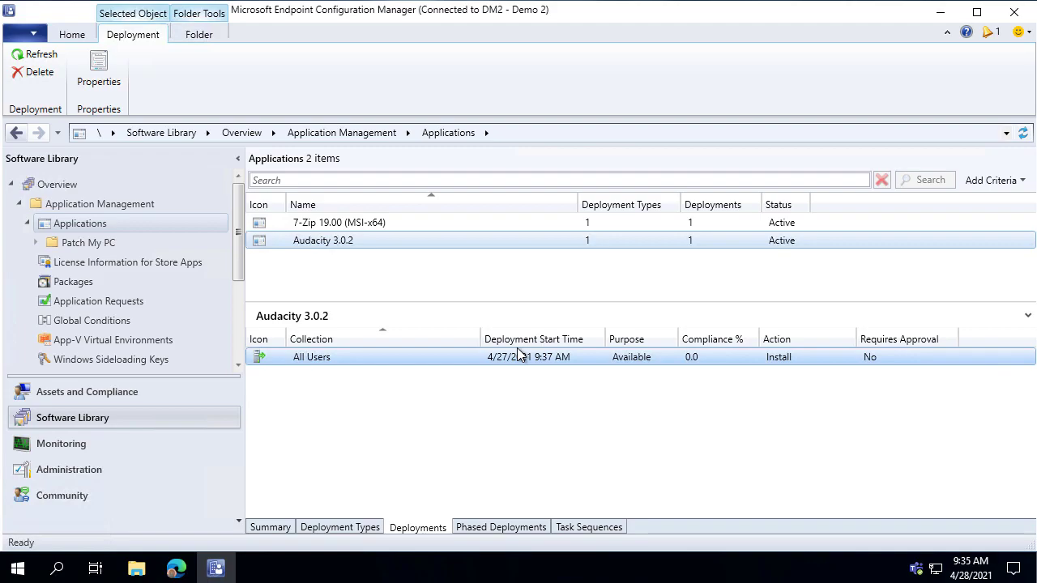
Review the client's ipconfig output, return to the Configuration Manager console, and dismiss the Default-Site-Boundary-Group<DM2> properties without saving
{"action": "mouse_move", "coordinate": [519, 2]}
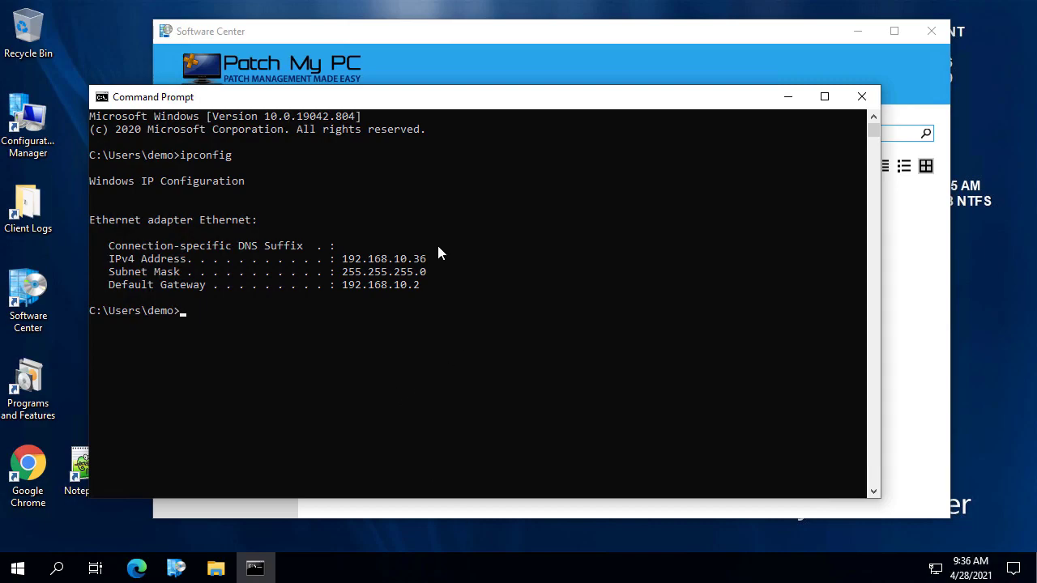
{"action": "left_click", "coordinate": [715, 51]}
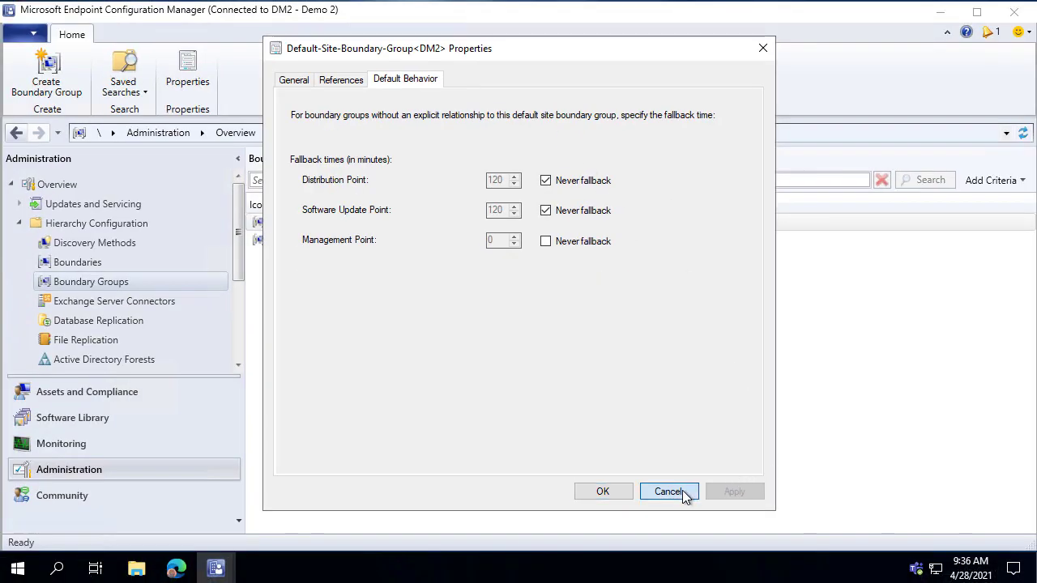
{"action": "left_click", "coordinate": [683, 490]}
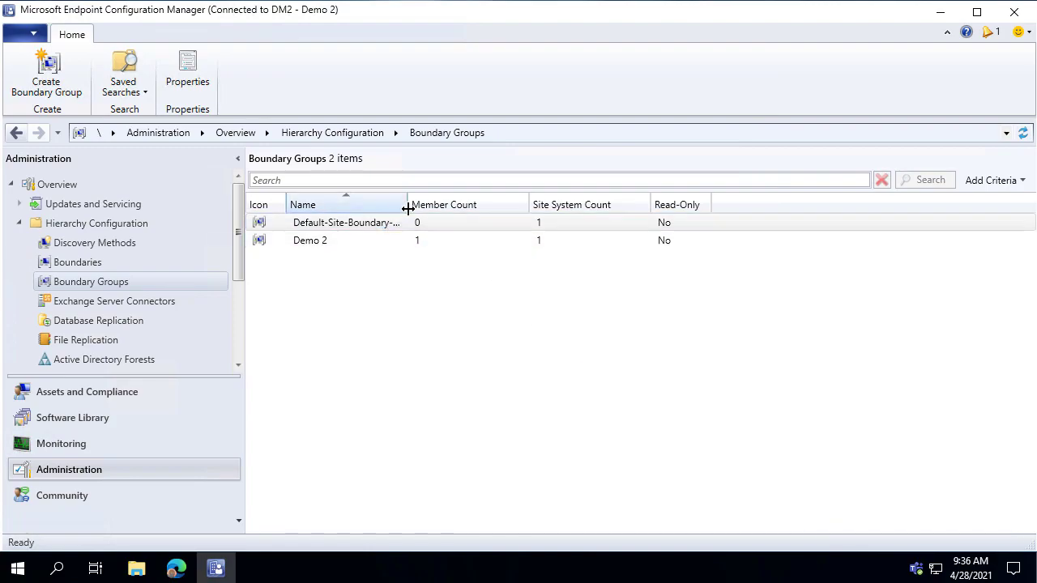
Widen the boundary group Name column, reopen the Default-Site-Boundary-Group<DM2> properties, and mark the Distribution Point fallback setting under Default Behavior
{"action": "double_click", "coordinate": [407, 205]}
{"action": "right_click", "coordinate": [403, 223]}
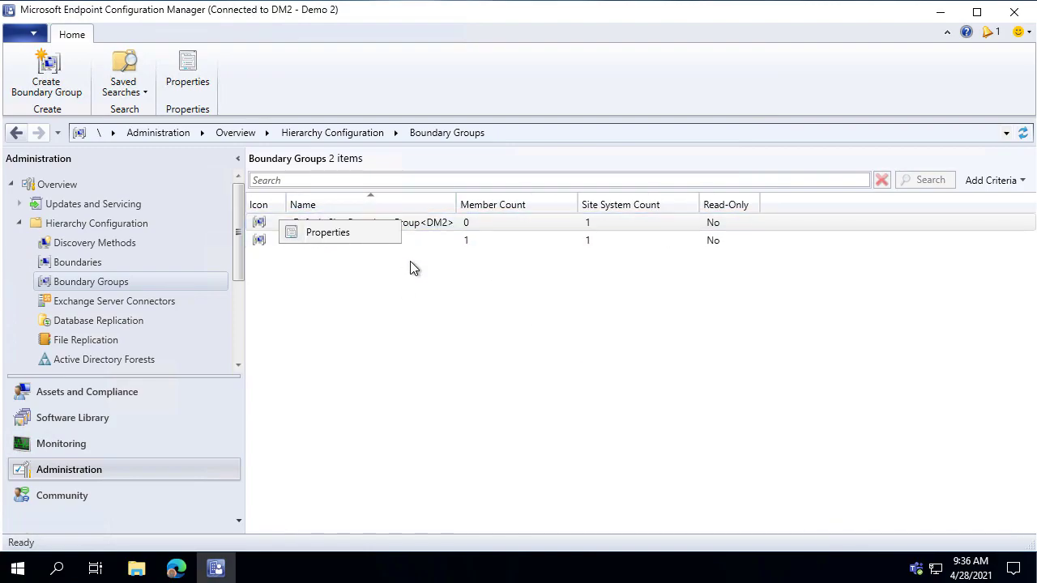
{"action": "left_click", "coordinate": [360, 233]}
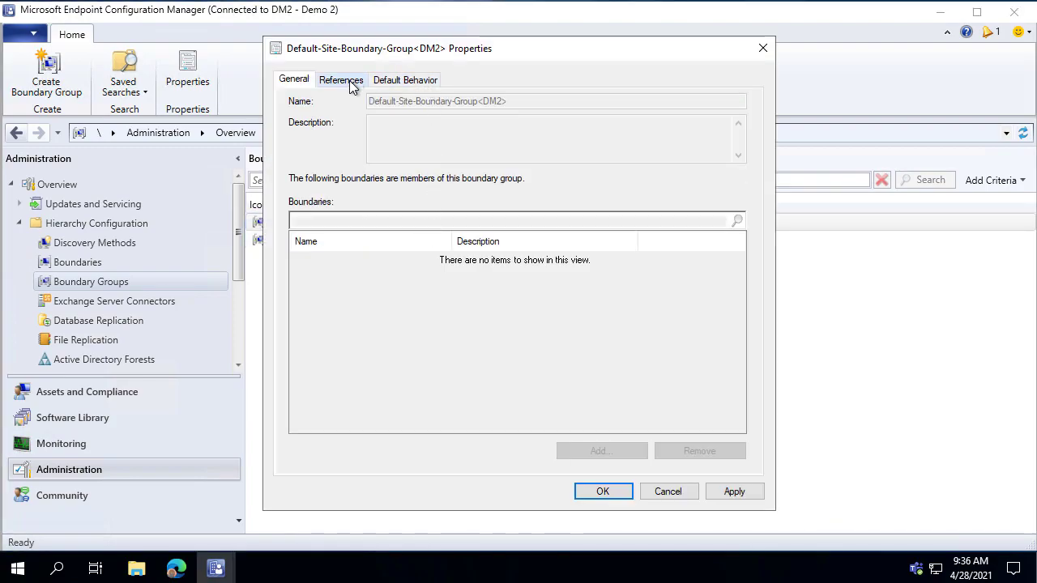
{"action": "left_click", "coordinate": [401, 85]}
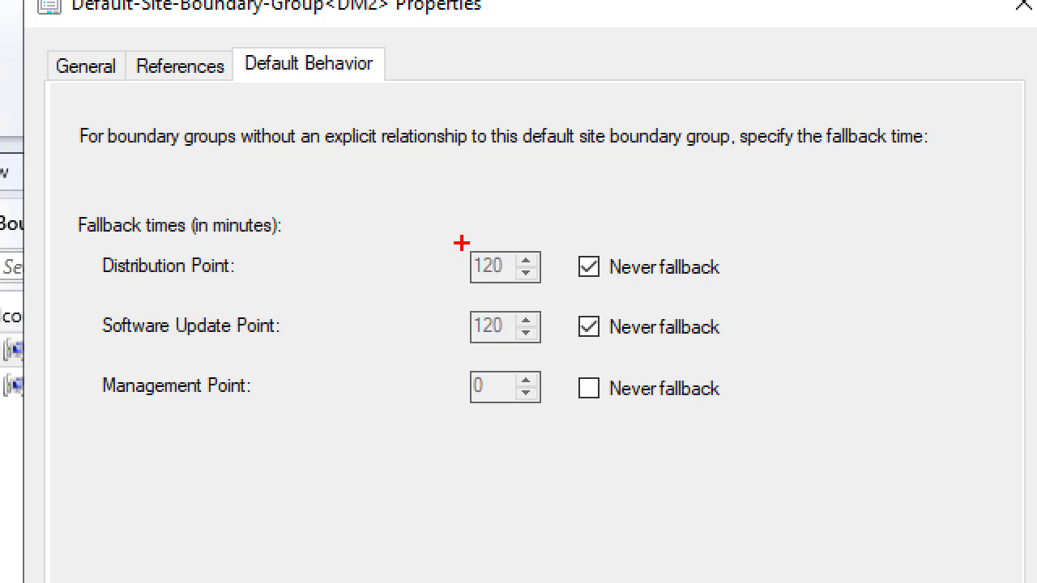
{"action": "left_click_drag", "start_coordinate": [463, 243], "coordinate": [751, 290]}
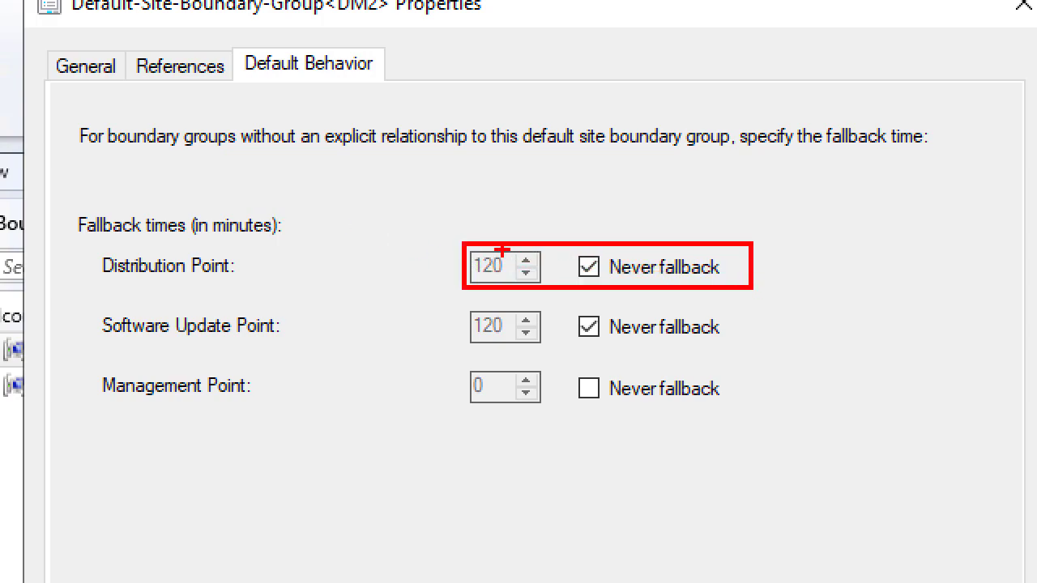
Review the References and Default Behavior settings of Default-Site-Boundary-Group<DM2>, then dismiss its properties without saving
{"action": "left_click_drag", "start_coordinate": [513, 258], "coordinate": [707, 175]}
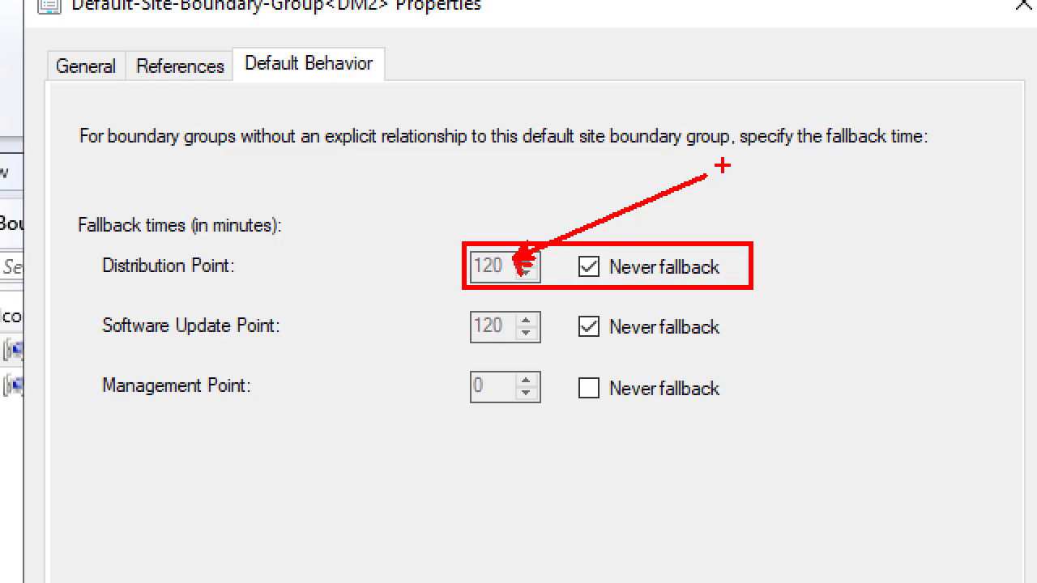
{"action": "key", "text": "Escape"}
{"action": "left_click", "coordinate": [340, 79]}
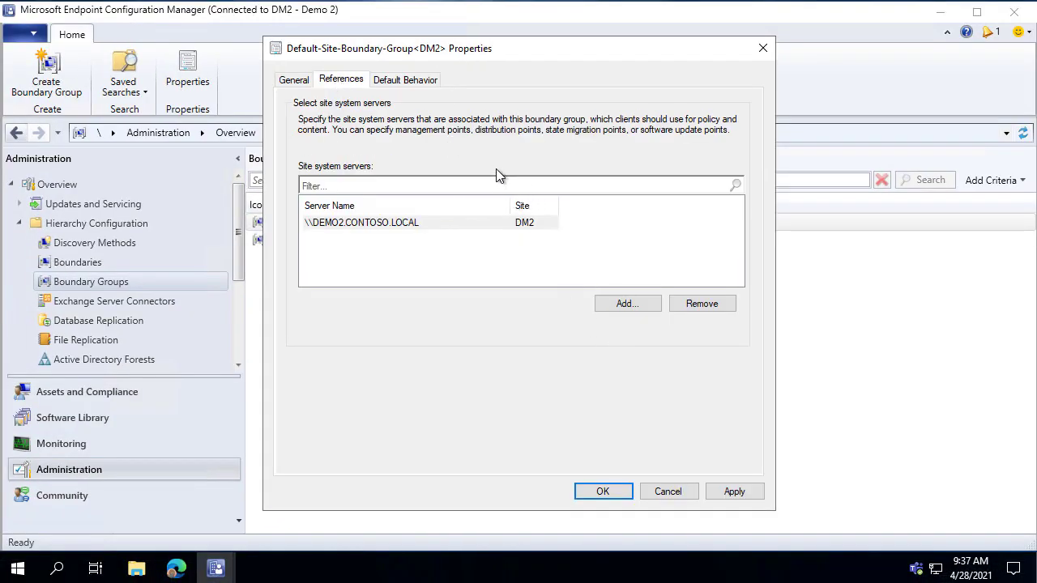
{"action": "left_click", "coordinate": [415, 78]}
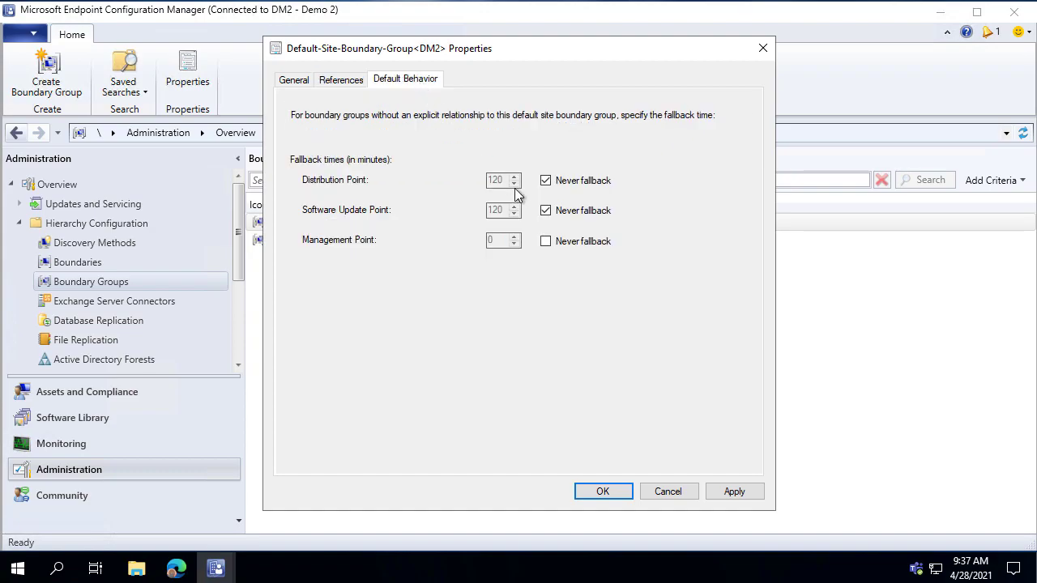
{"action": "left_click", "coordinate": [669, 493]}
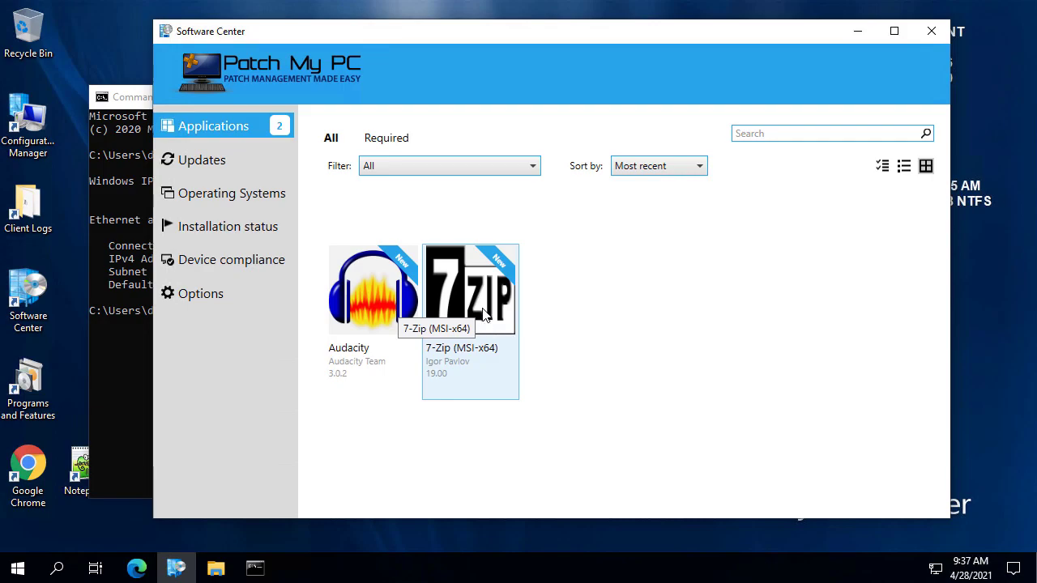
Reposition the Software Center window on the client and start installing the 7-Zip (MSI-x64) application
{"action": "left_click_drag", "start_coordinate": [443, 27], "coordinate": [517, 31]}
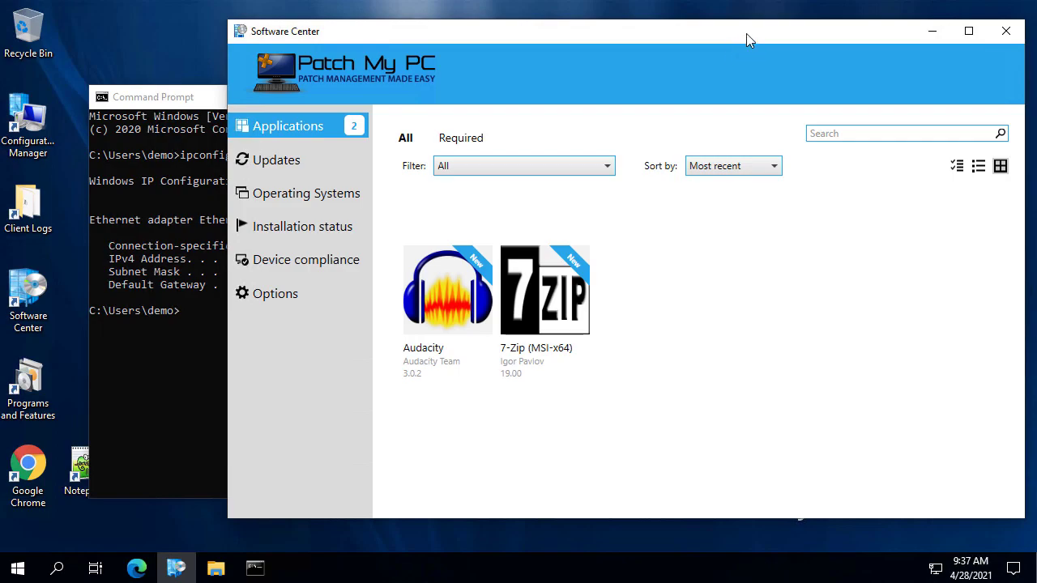
{"action": "left_click_drag", "start_coordinate": [745, 33], "coordinate": [742, 30]}
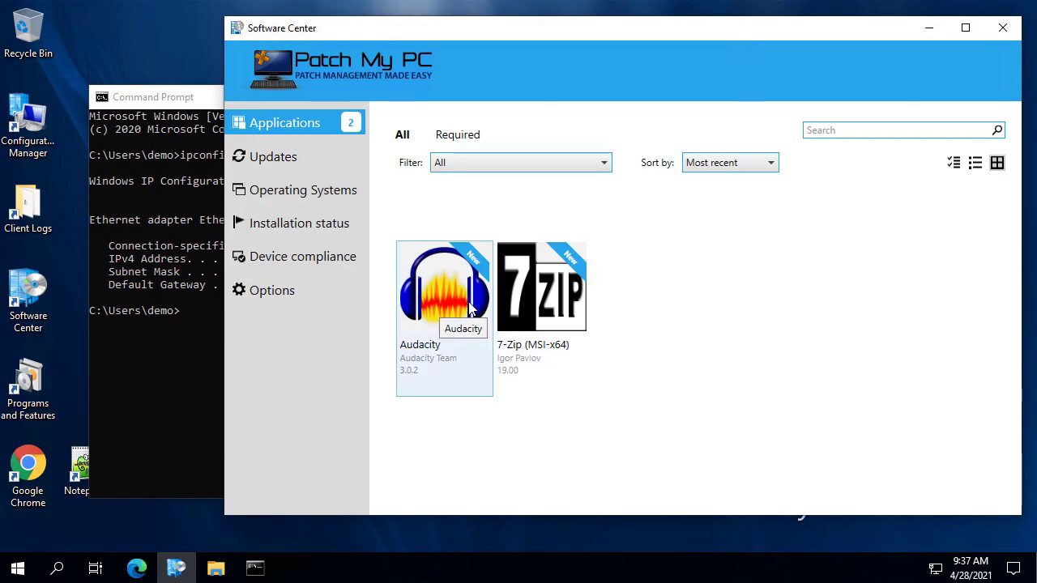
{"action": "left_click", "coordinate": [527, 301]}
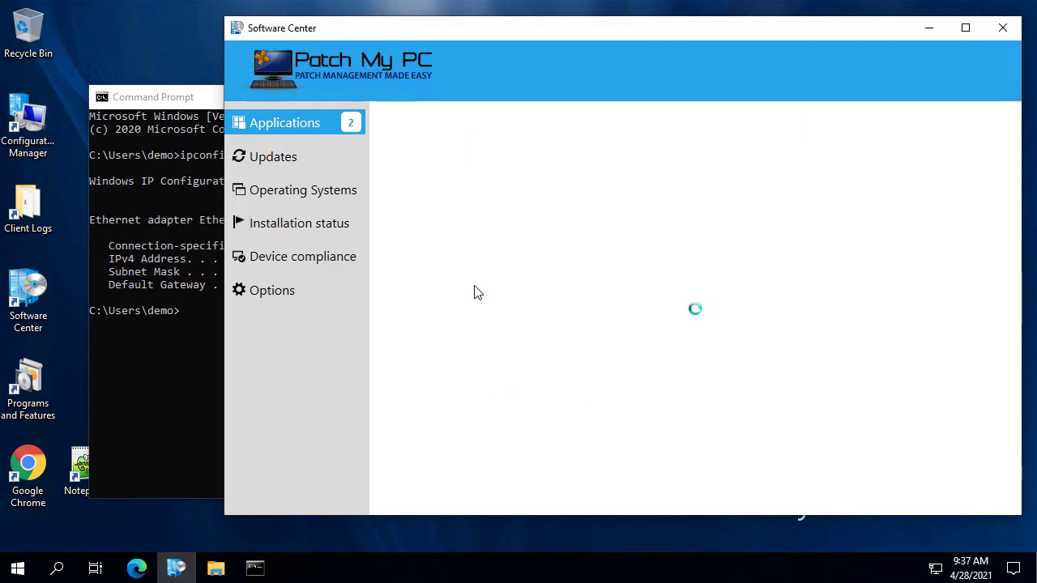
{"action": "left_click", "coordinate": [531, 237]}
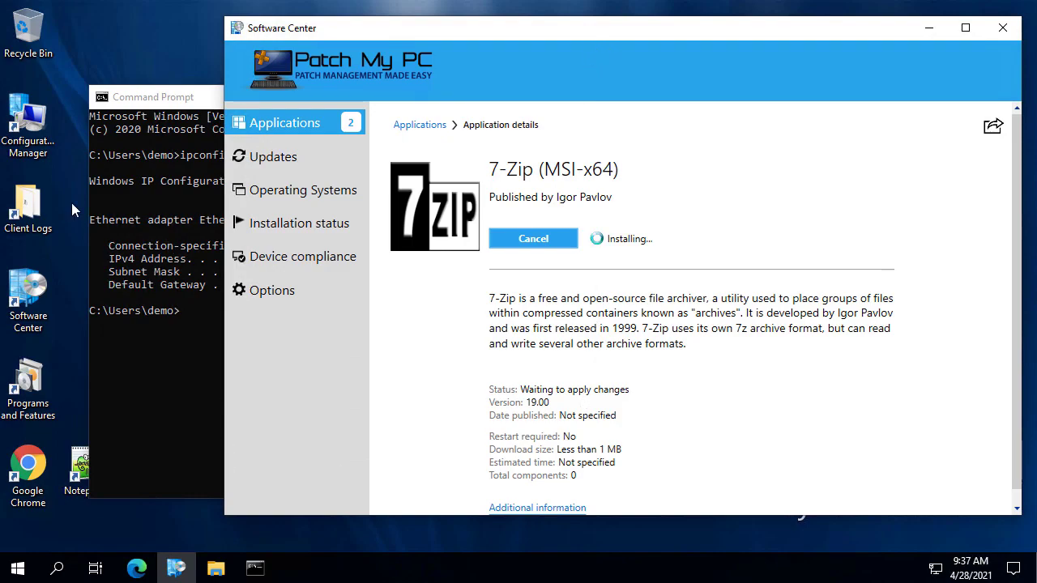
Open the Client Logs folder on the desktop and load AssetAdvisor.log in the Configuration Manager Trace Log Tool
{"action": "left_click", "coordinate": [27, 202]}
{"action": "double_click", "coordinate": [27, 202]}
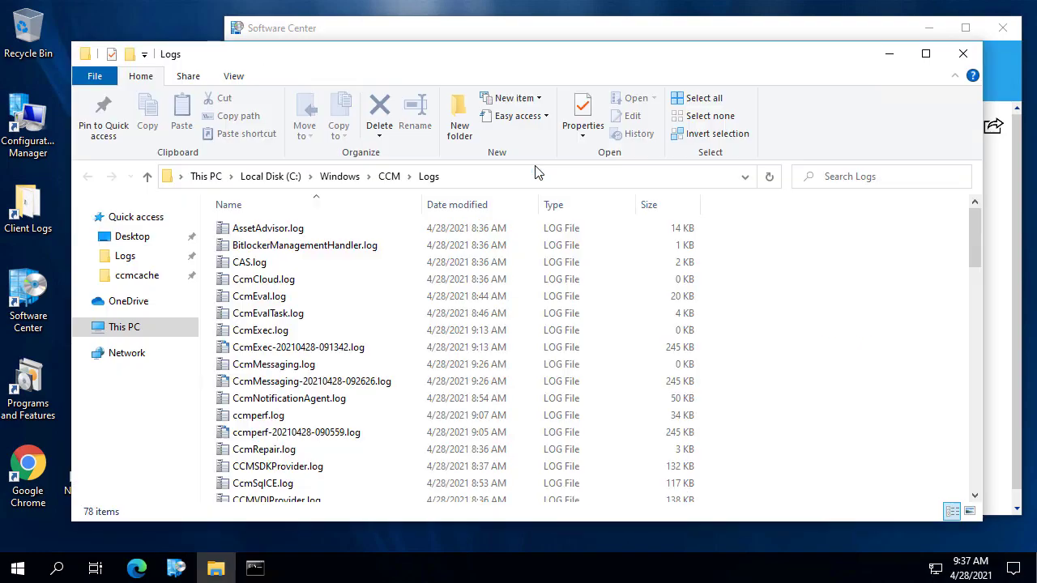
{"action": "left_click", "coordinate": [296, 230]}
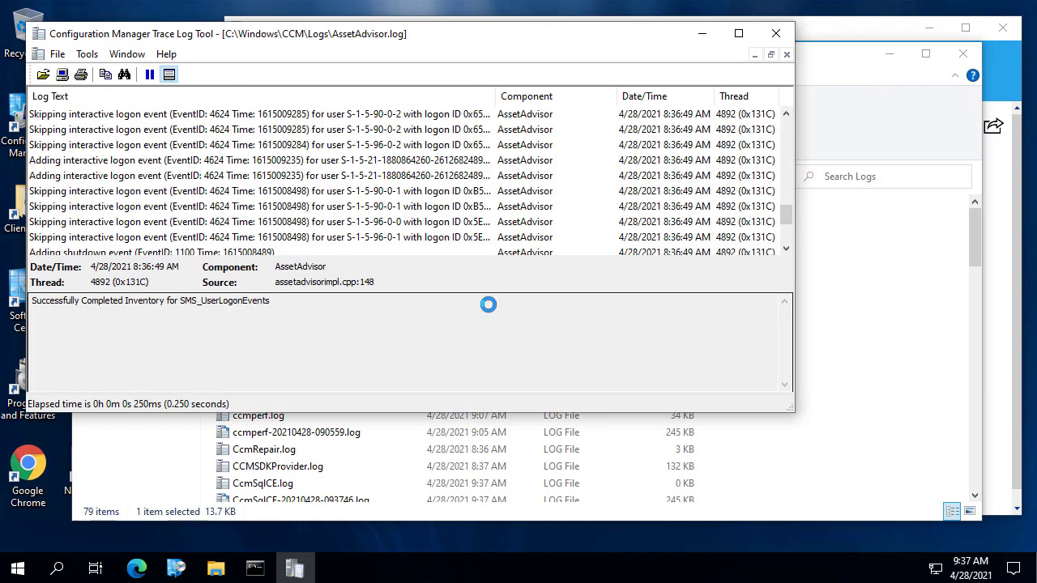
Try to open the copied list of client logs as merged files from the C:\Windows folder, dismissing the missing-file prompts
{"action": "left_click", "coordinate": [244, 159]}
{"action": "key", "text": "ctrl+o"}
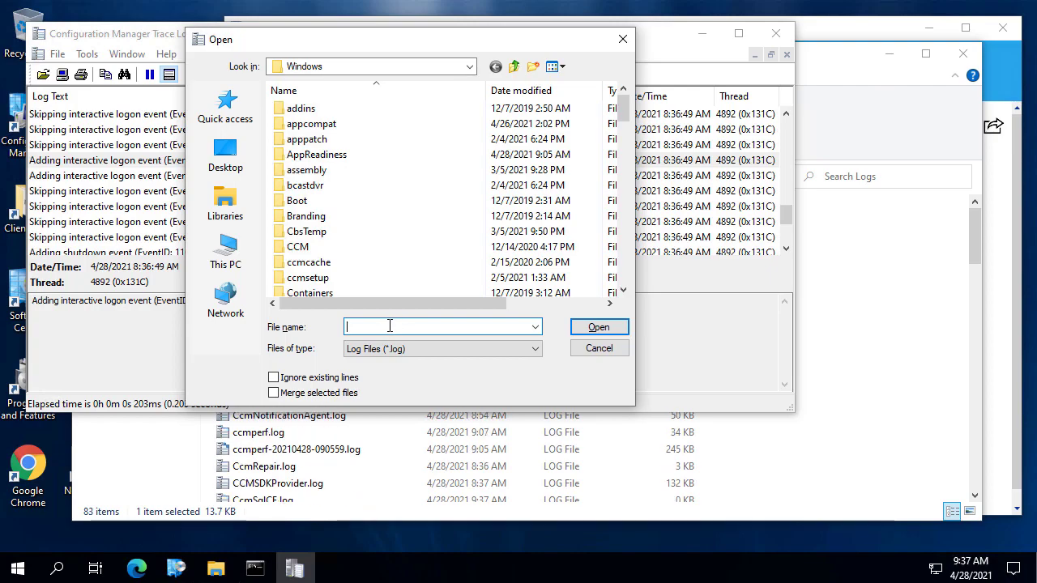
{"action": "key", "text": "ctrl+v"}
{"action": "left_click", "coordinate": [321, 392]}
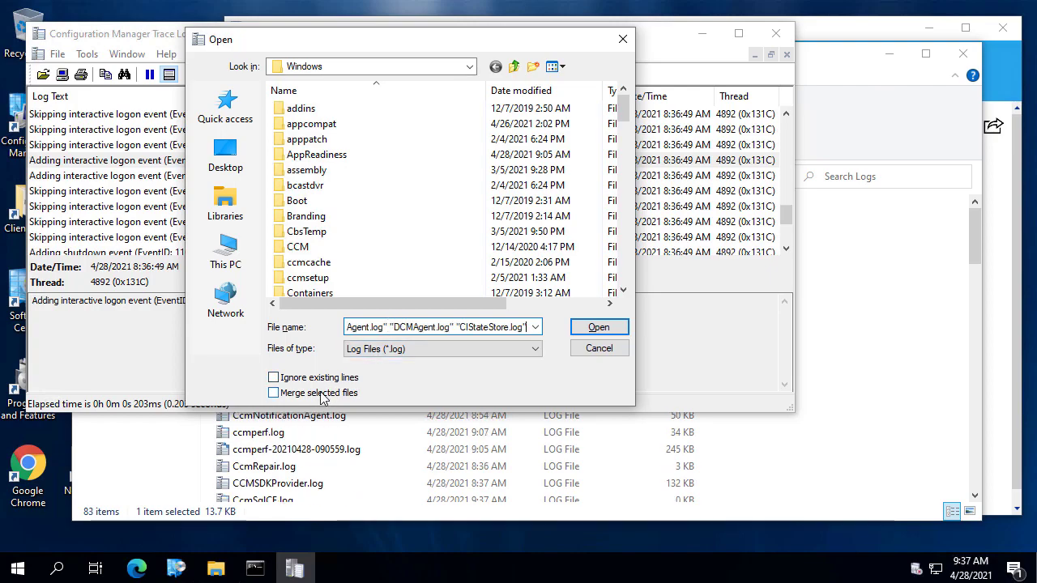
{"action": "left_click", "coordinate": [598, 328]}
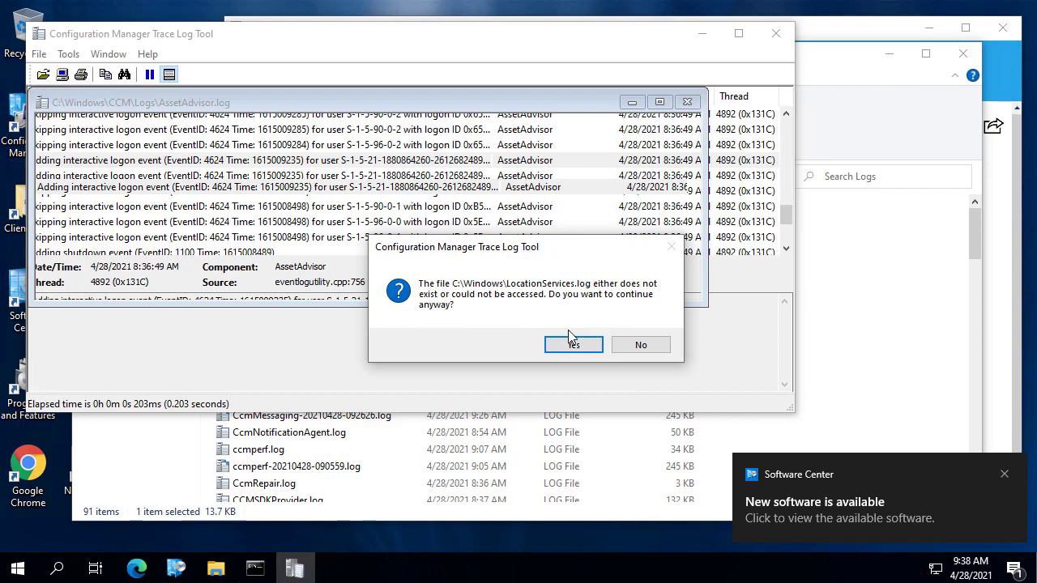
{"action": "left_click", "coordinate": [574, 343]}
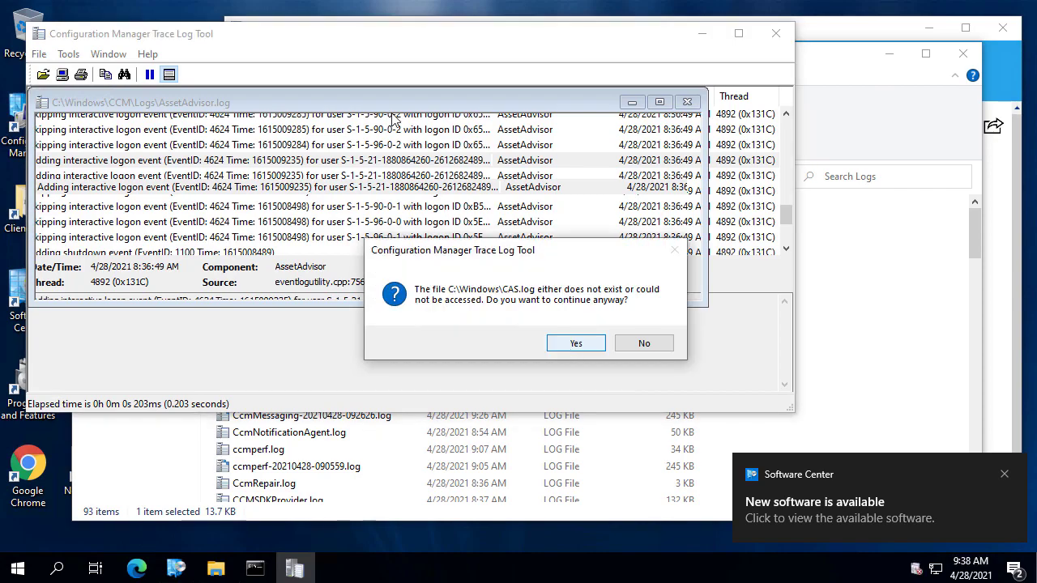
{"action": "left_click", "coordinate": [632, 343]}
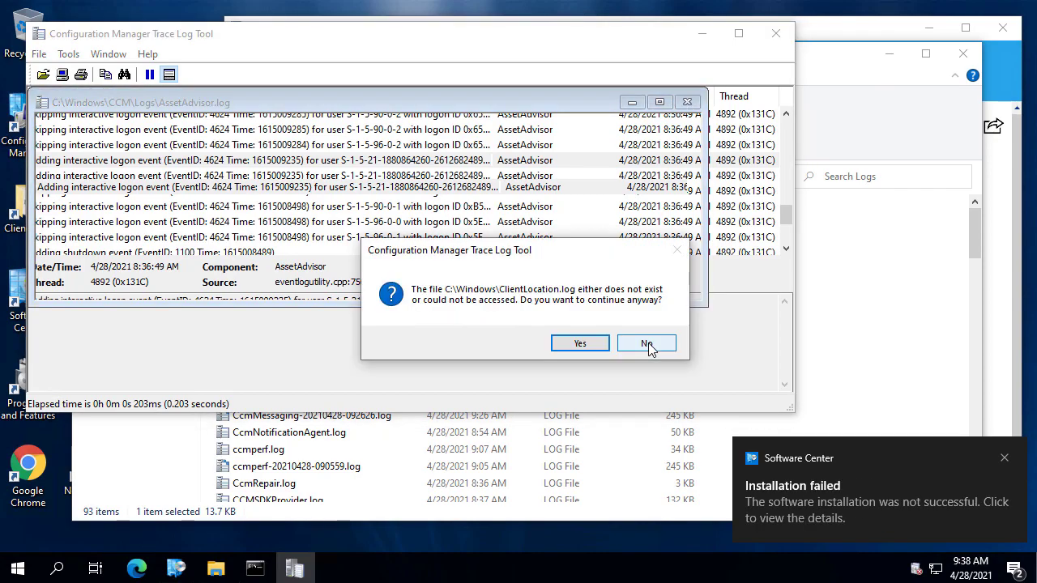
{"action": "left_click", "coordinate": [647, 345]}
{"action": "left_click", "coordinate": [645, 345]}
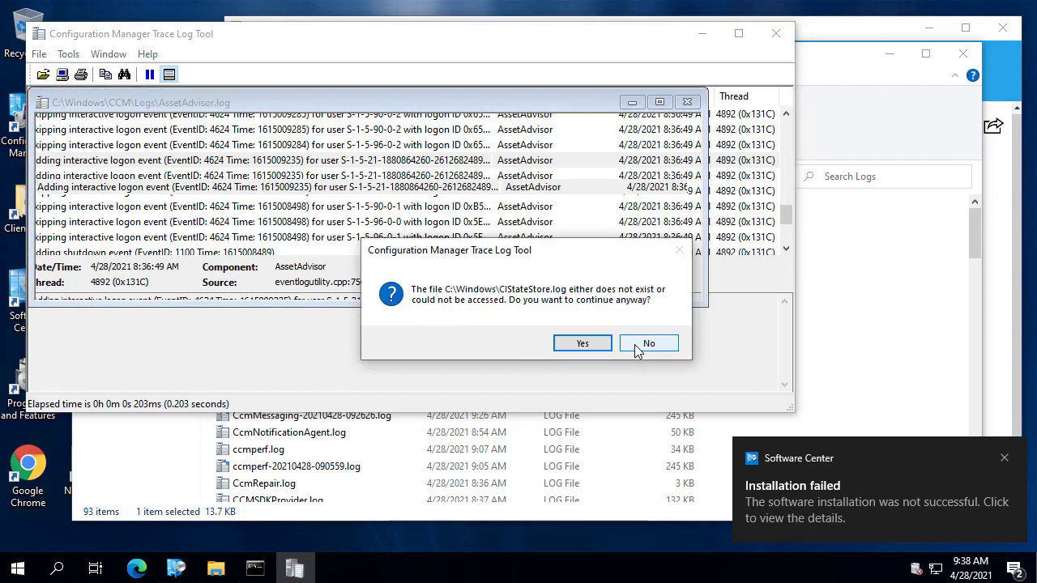
{"action": "left_click", "coordinate": [636, 345]}
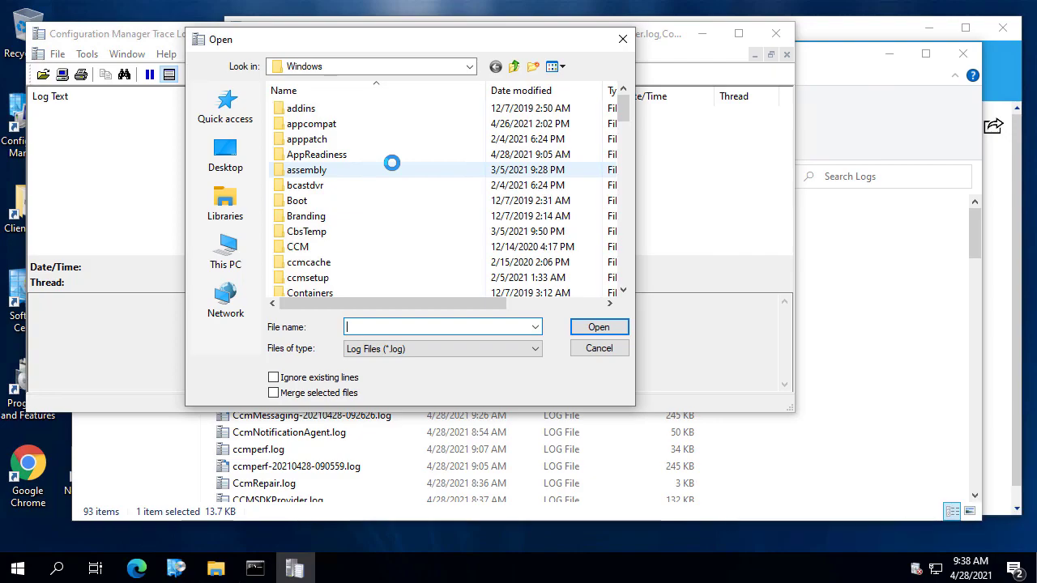
{"action": "left_click", "coordinate": [392, 170]}
{"action": "type", "text": "logs"}
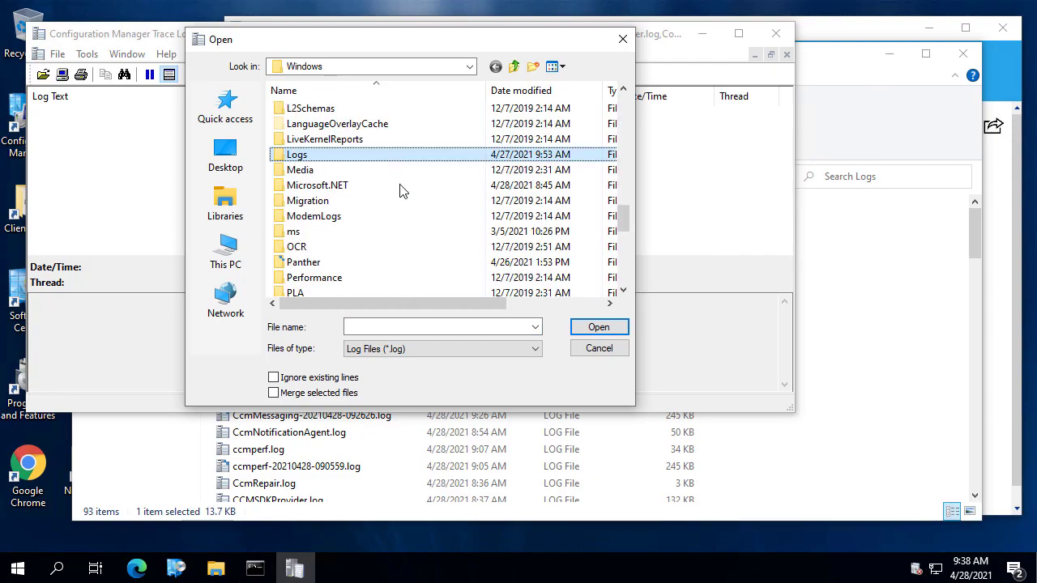
{"action": "type", "text": "s"}
{"action": "key", "text": "Return"}
{"action": "left_click", "coordinate": [428, 329]}
{"action": "type", "text": "c"}
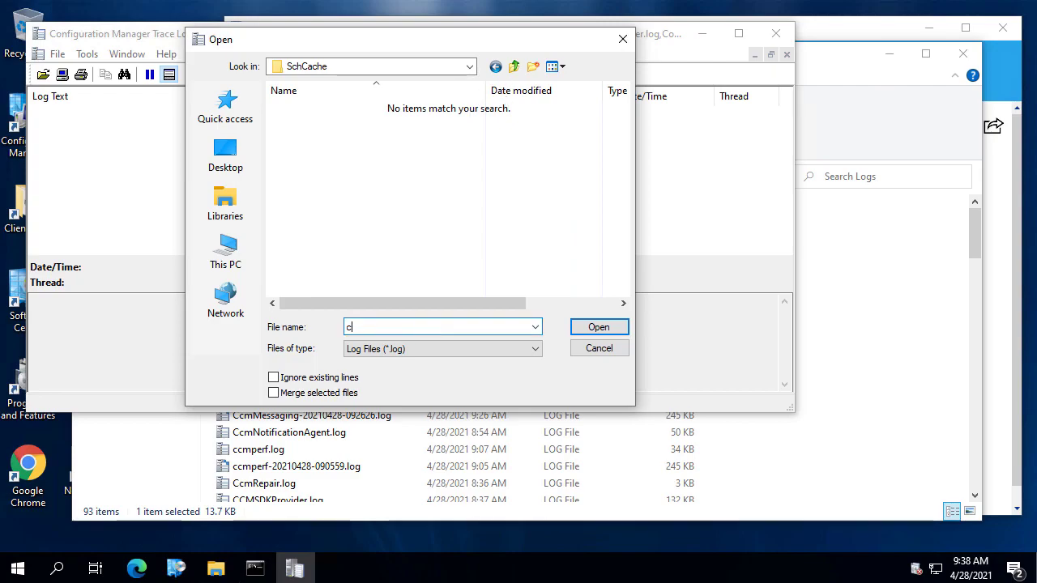
{"action": "left_click", "coordinate": [513, 66]}
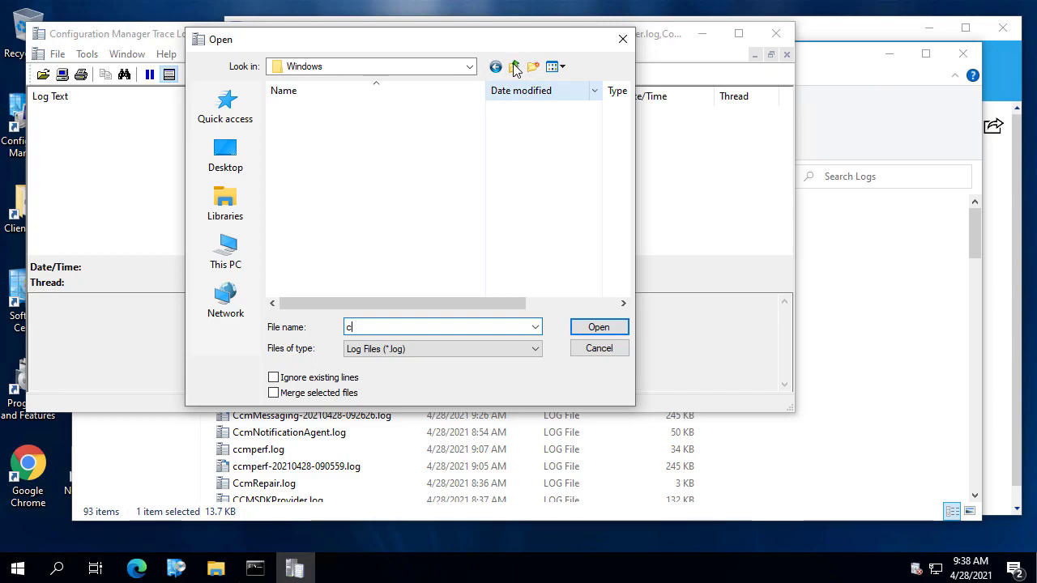
{"action": "left_click", "coordinate": [514, 67]}
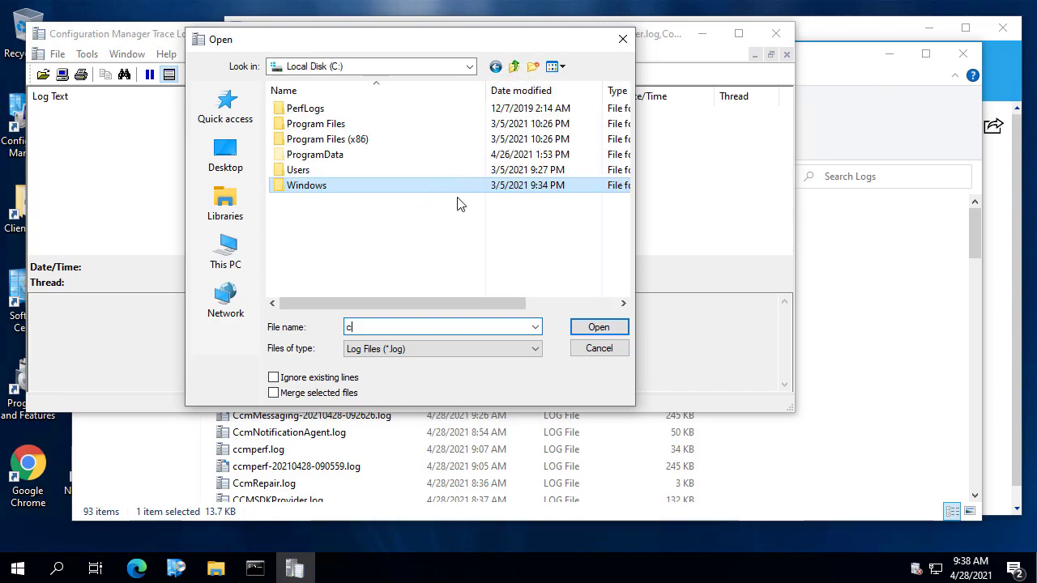
Browse to C:\Windows\CCM\Logs in the Open dialog and open the copied list of client log files
{"action": "double_click", "coordinate": [322, 187]}
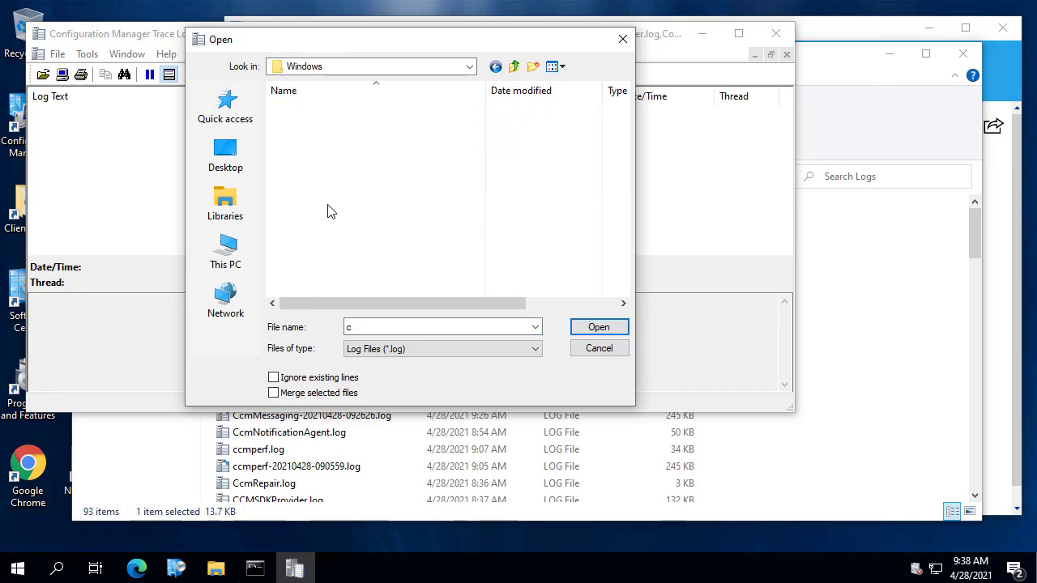
{"action": "double_click", "coordinate": [304, 248]}
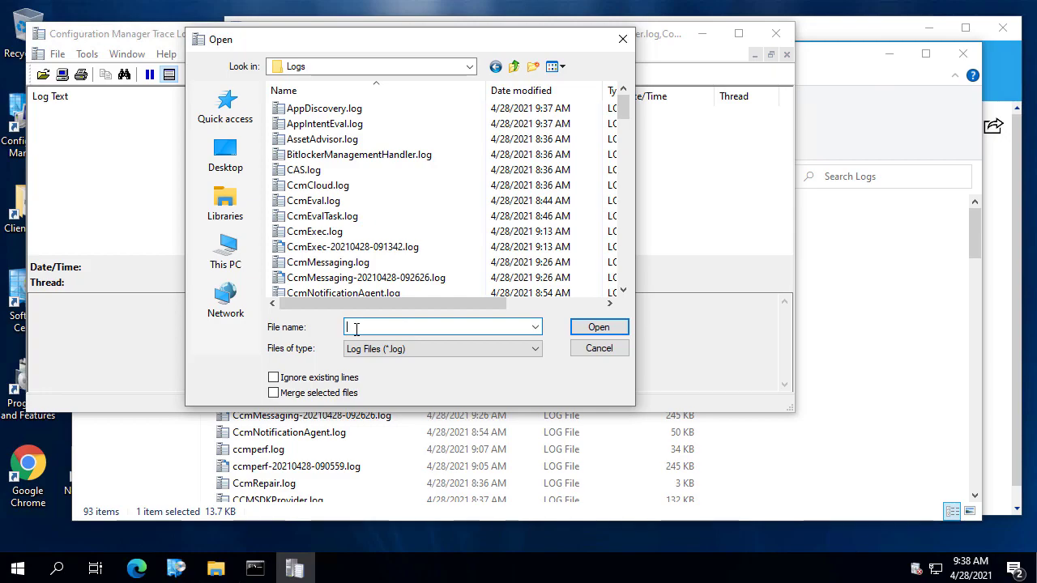
{"action": "key", "text": "ctrl+v"}
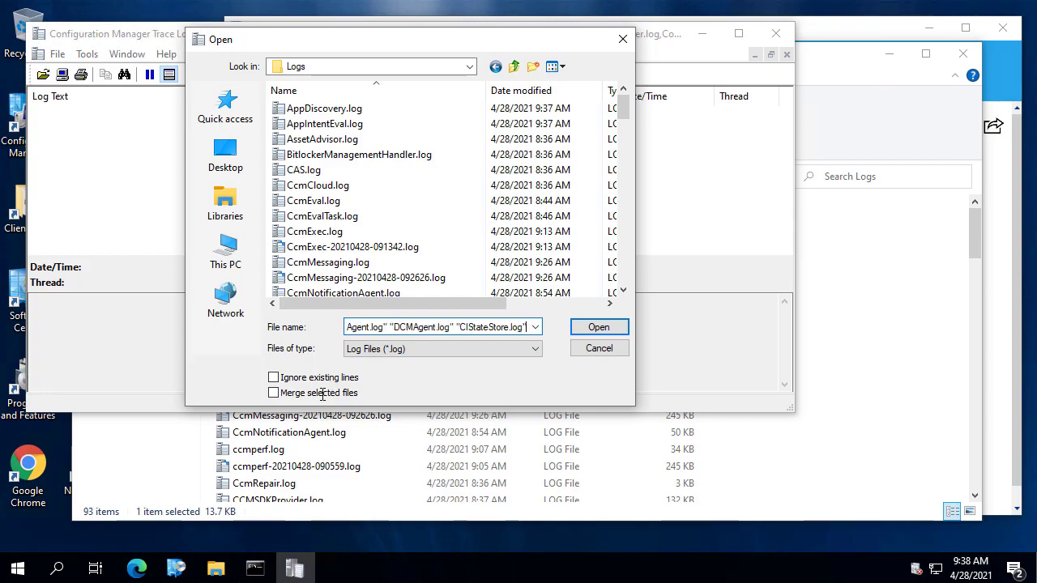
{"action": "key", "text": "Return"}
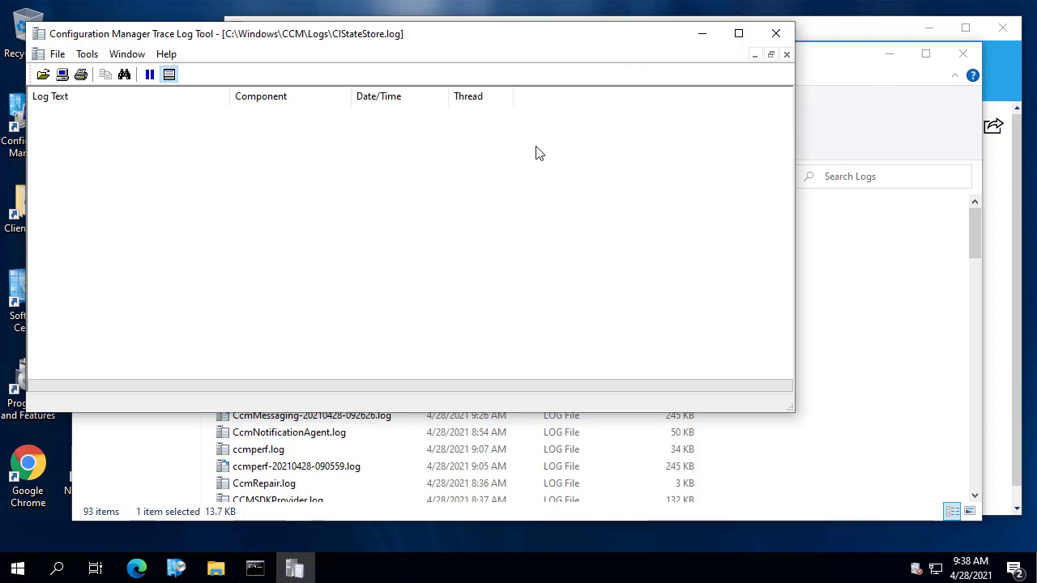
Reopen the copied list of client logs, including LocationServices.log, CAS.log, DCMAgent.log and CIStateStore.log, with Merge selected files enabled
{"action": "key", "text": "ctrl+o"}
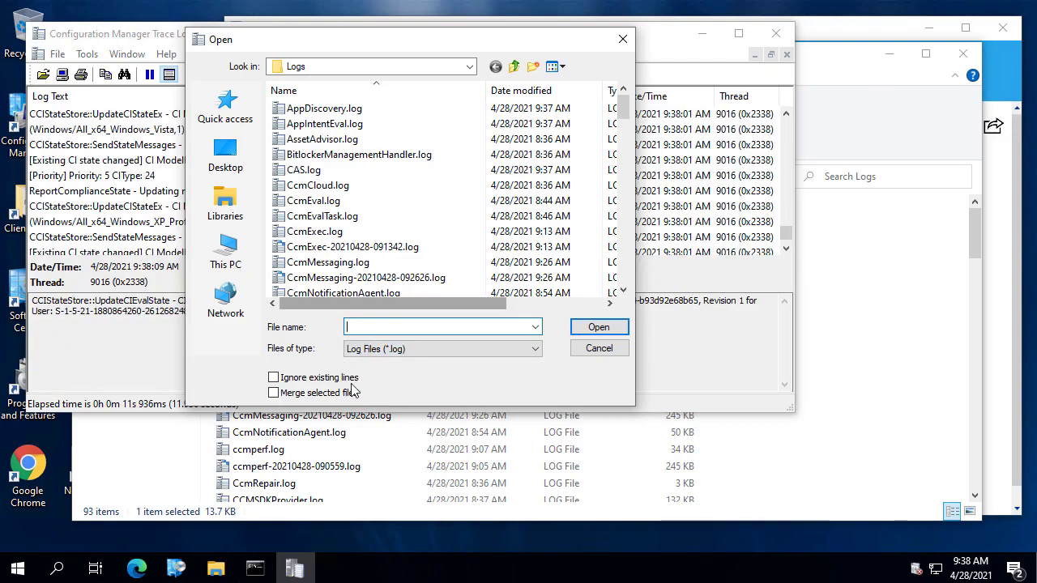
{"action": "type", "text": "\"CIAgent.log\" \"DCMAgent.log\" \"CIStateStore.log\""}
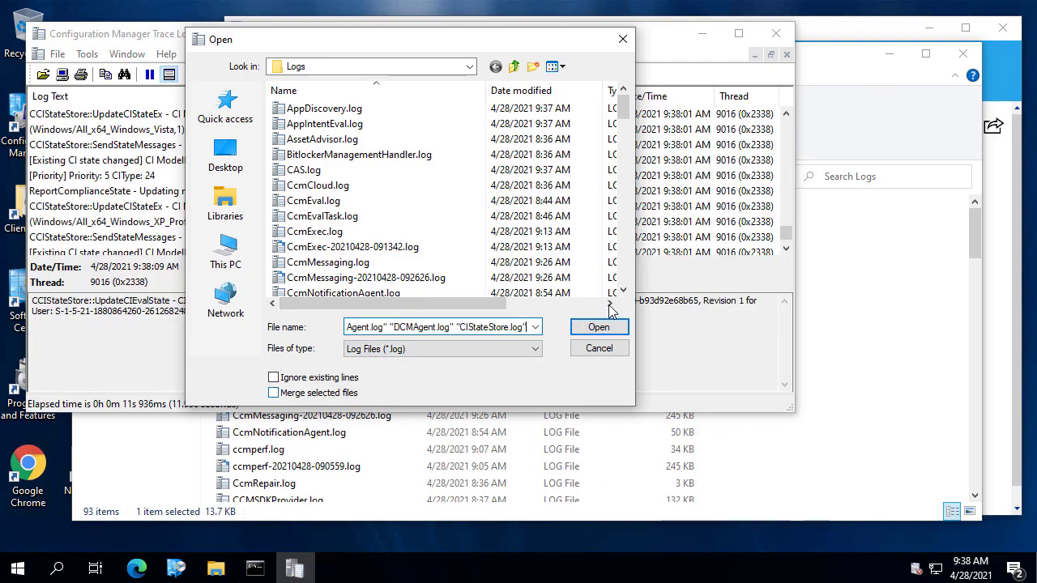
{"action": "key", "text": "alt+m"}
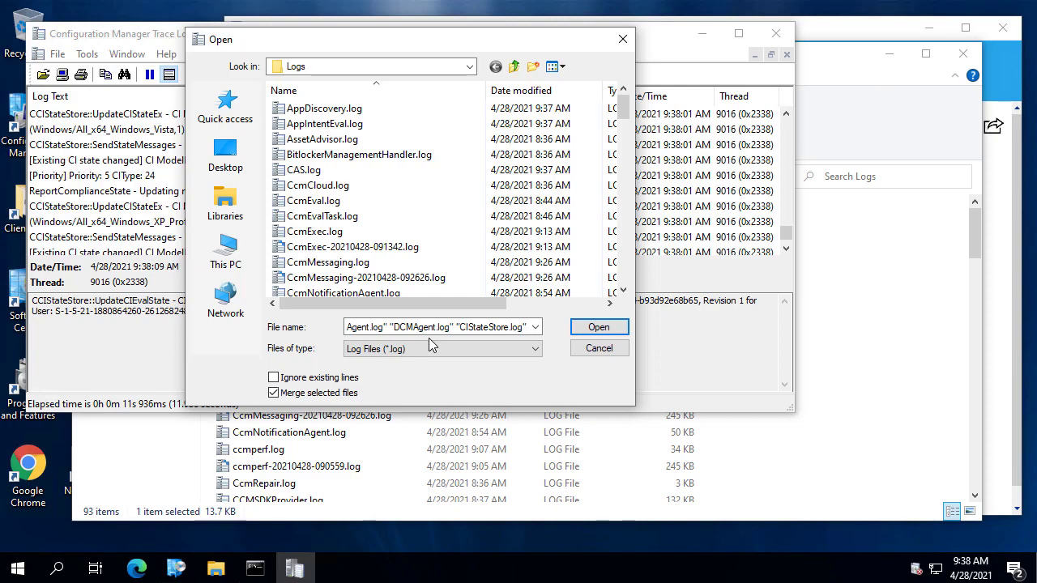
{"action": "left_click", "coordinate": [598, 327]}
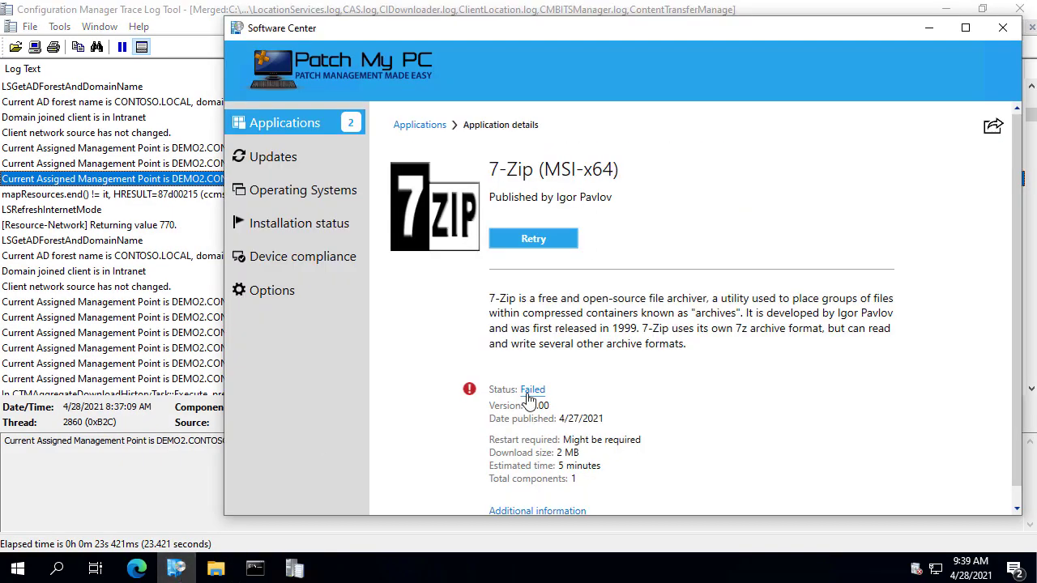
In Software Center, show the details of the failed 7-Zip installation and highlight the error code under More information
{"action": "left_click", "coordinate": [532, 390]}
{"action": "left_click", "coordinate": [523, 336]}
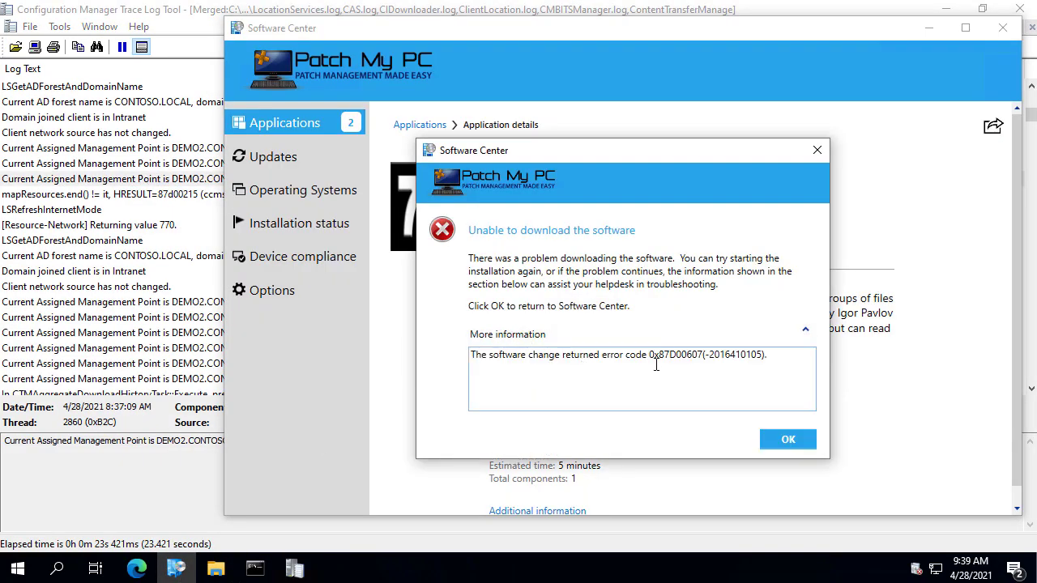
{"action": "left_click_drag", "start_coordinate": [645, 354], "coordinate": [693, 355]}
Filter the merged client log to entries whose time is after a point shortly before the failed installation on 4/28/2021
{"action": "left_click", "coordinate": [156, 151]}
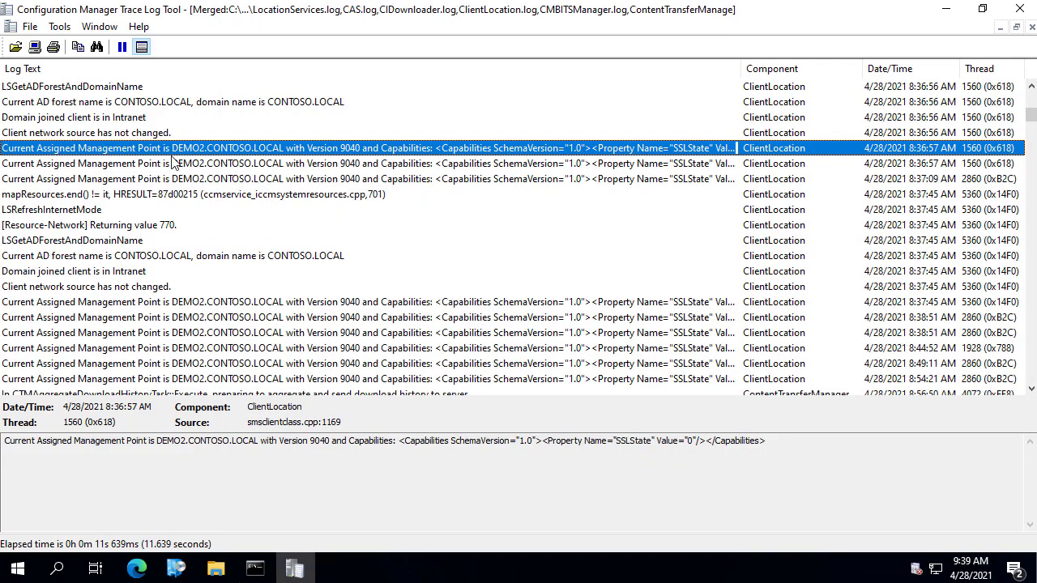
{"action": "key", "text": "Home"}
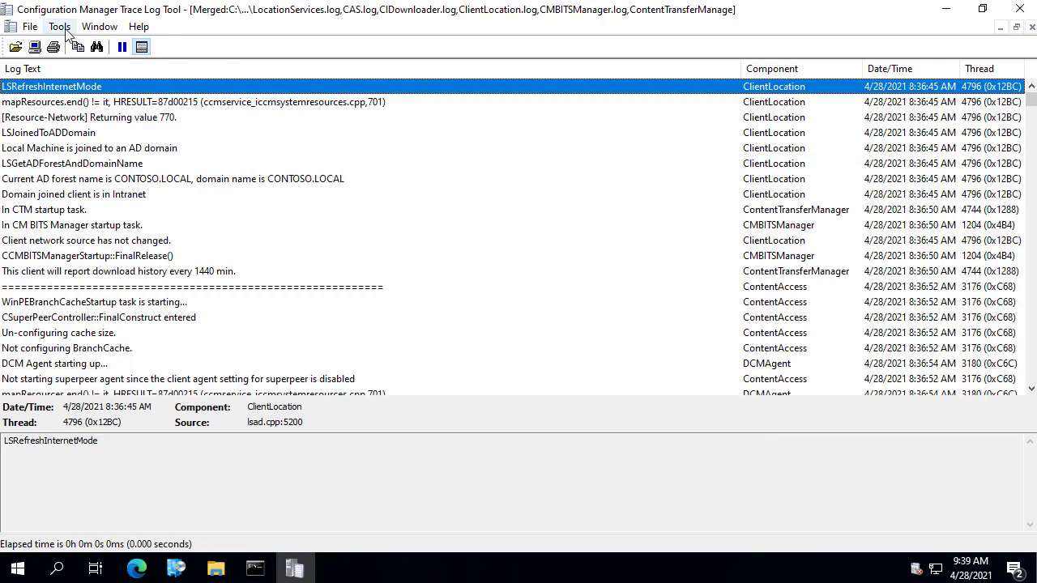
{"action": "key", "text": "alt+t"}
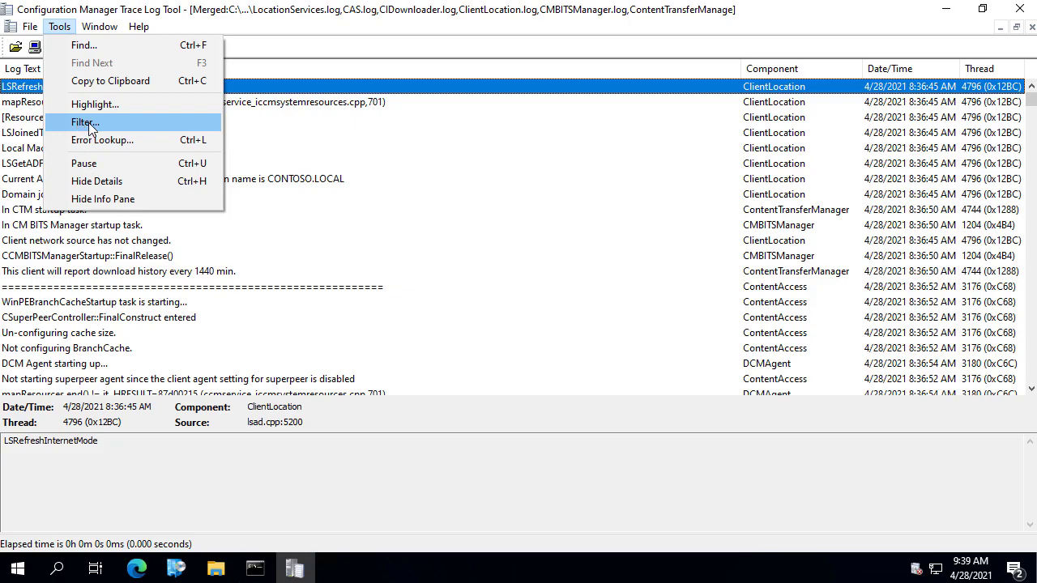
{"action": "left_click", "coordinate": [85, 122]}
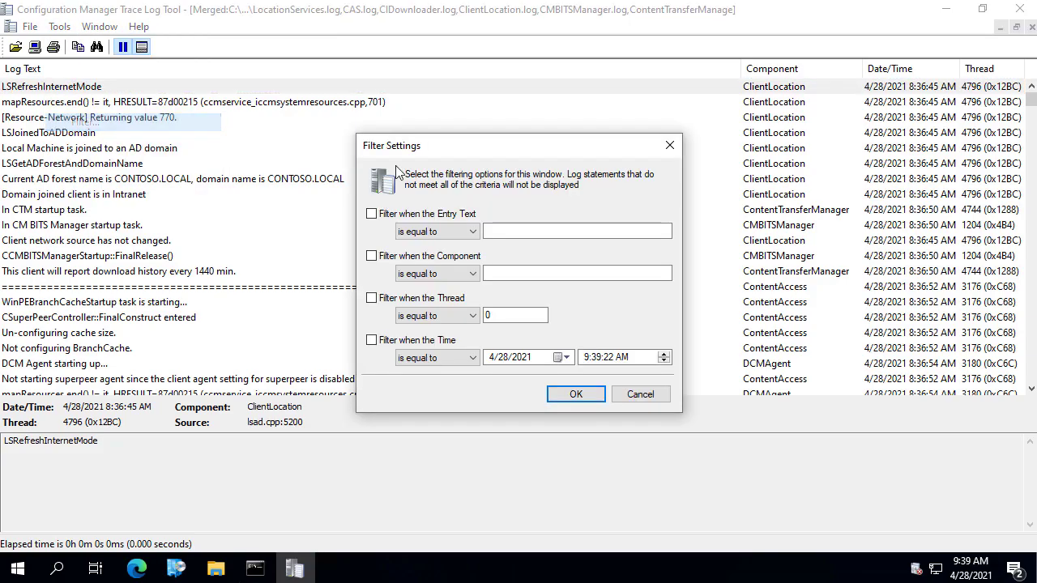
{"action": "left_click", "coordinate": [431, 359]}
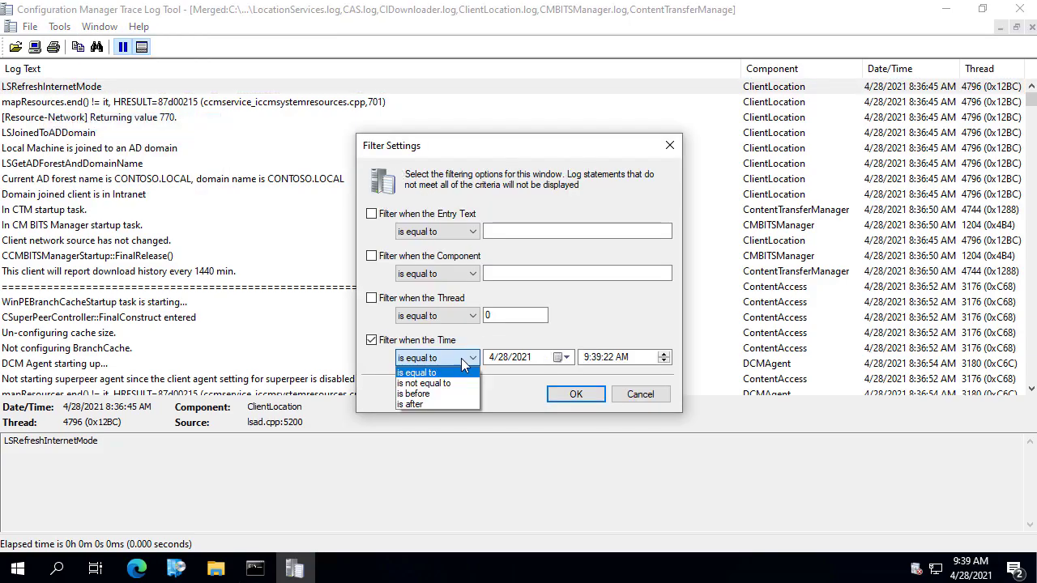
{"action": "left_click", "coordinate": [421, 404]}
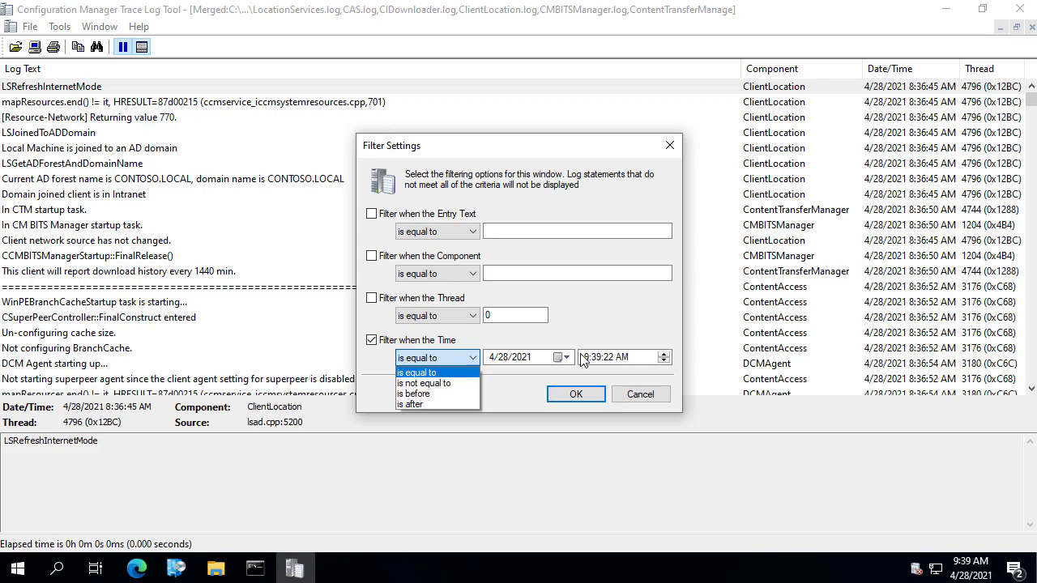
{"action": "left_click", "coordinate": [621, 365]}
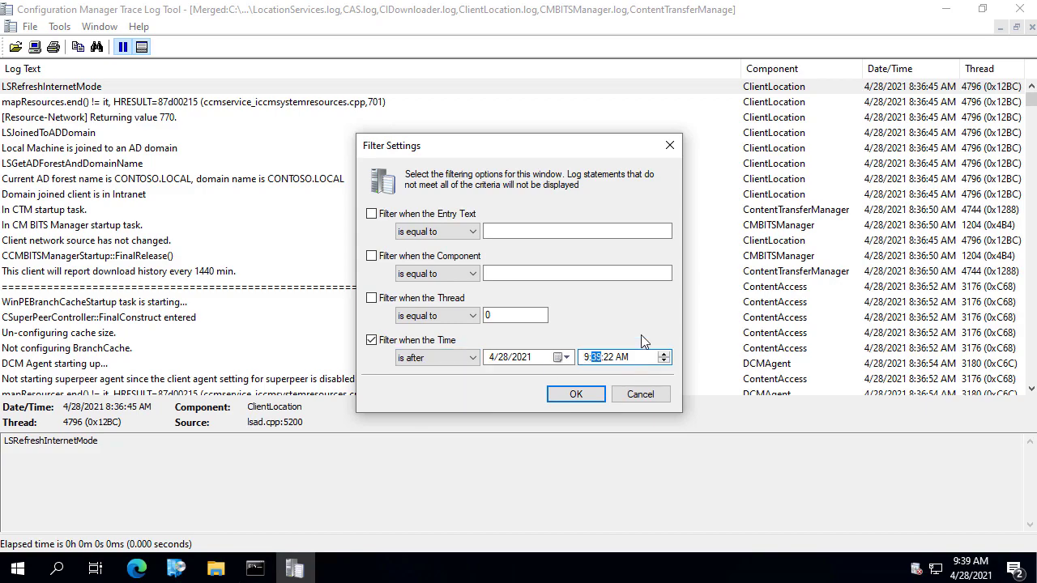
{"action": "left_click", "coordinate": [576, 394]}
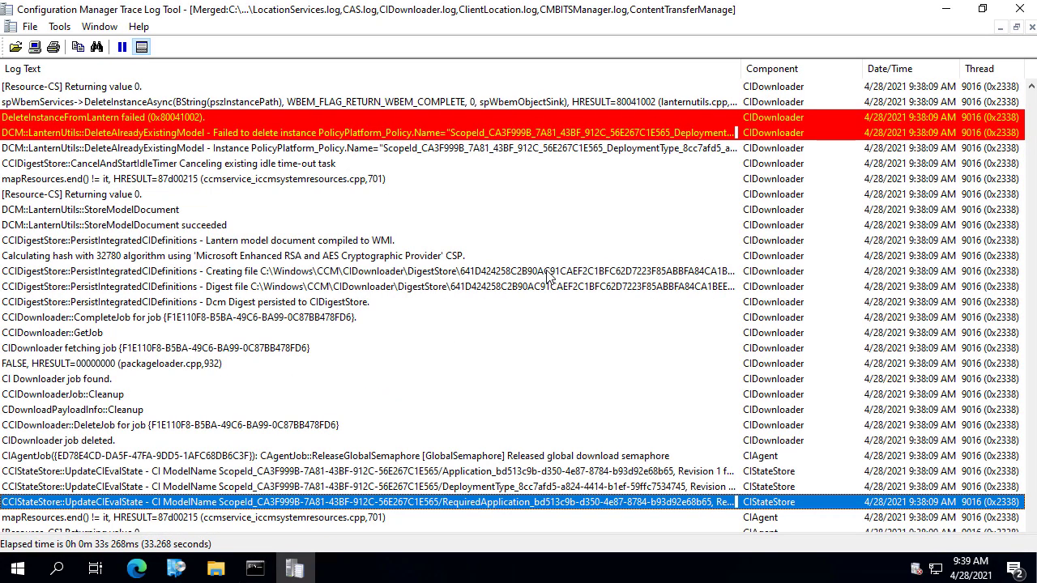
Show the details pane, find "client is requesting" from the start of the filtered log, and select the matching CIStateStore entry
{"action": "key", "text": "ctrl+Home"}
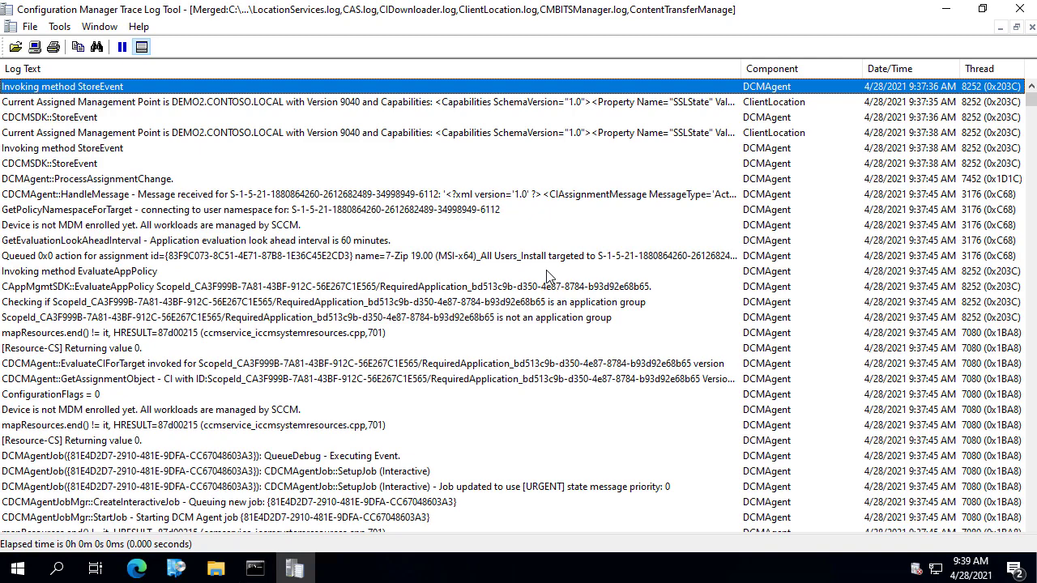
{"action": "key", "text": "ctrl+h"}
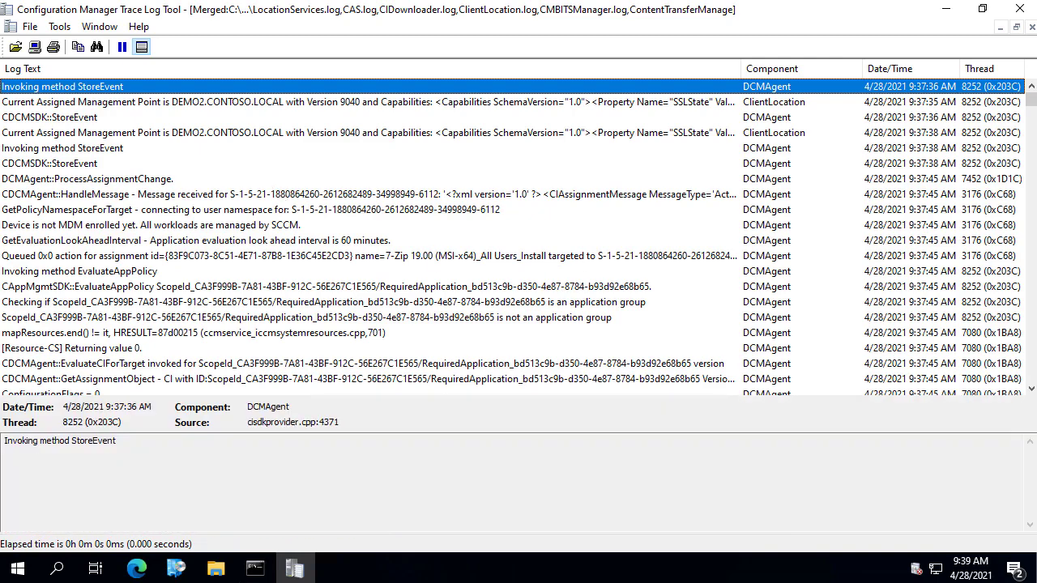
{"action": "left_click", "coordinate": [543, 149]}
{"action": "key", "text": "ctrl+f"}
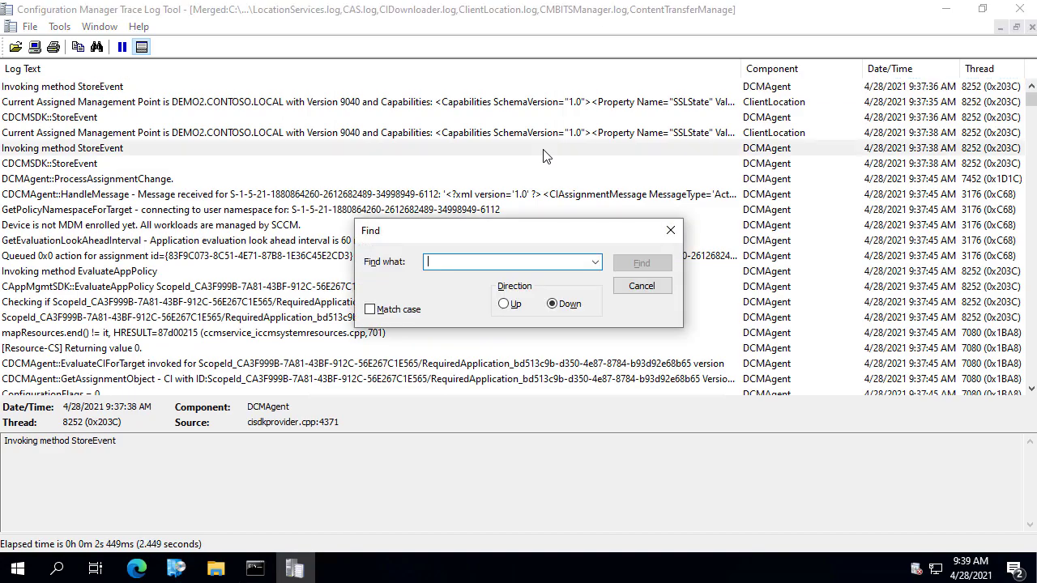
{"action": "type", "text": "client is requesting"}
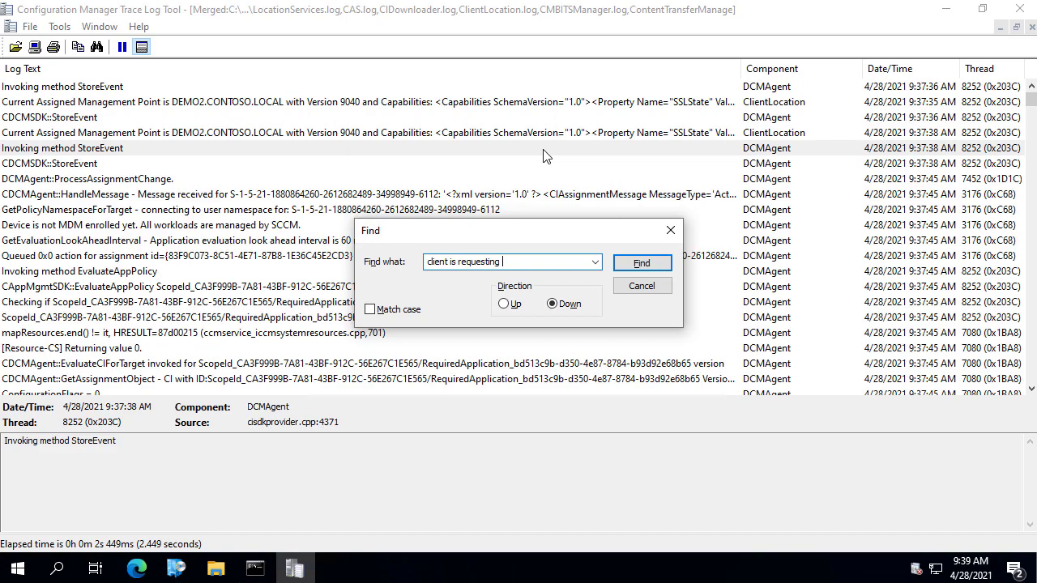
{"action": "key", "text": "Return"}
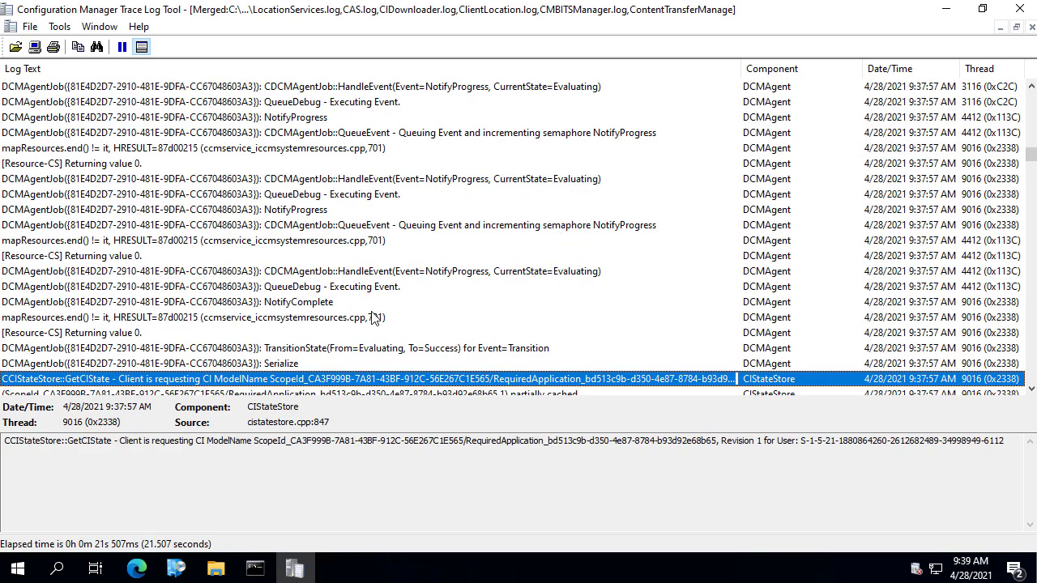
{"action": "left_click_drag", "start_coordinate": [1008, 445], "coordinate": [989, 445]}
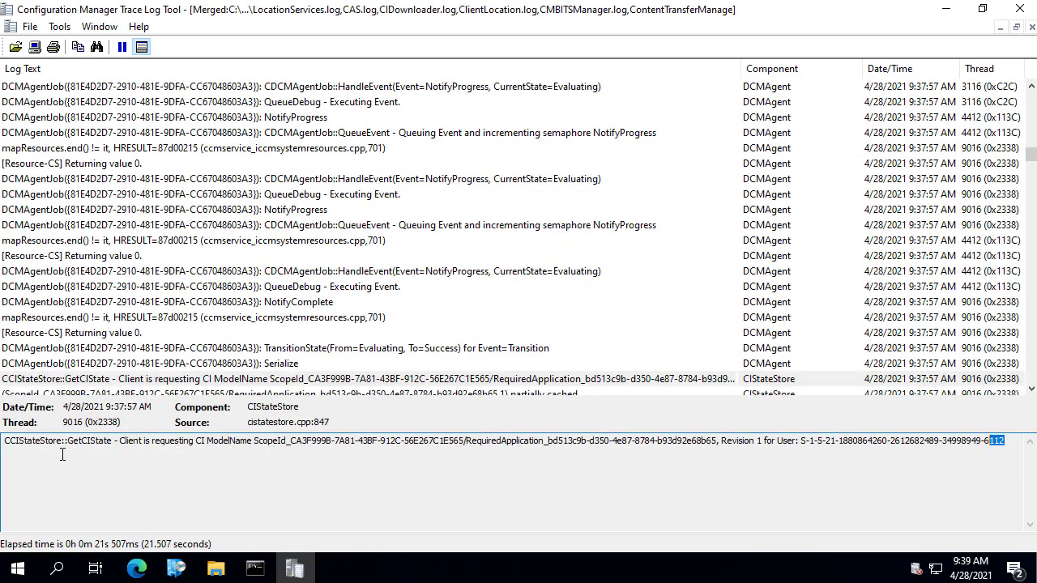
{"action": "left_click", "coordinate": [175, 380]}
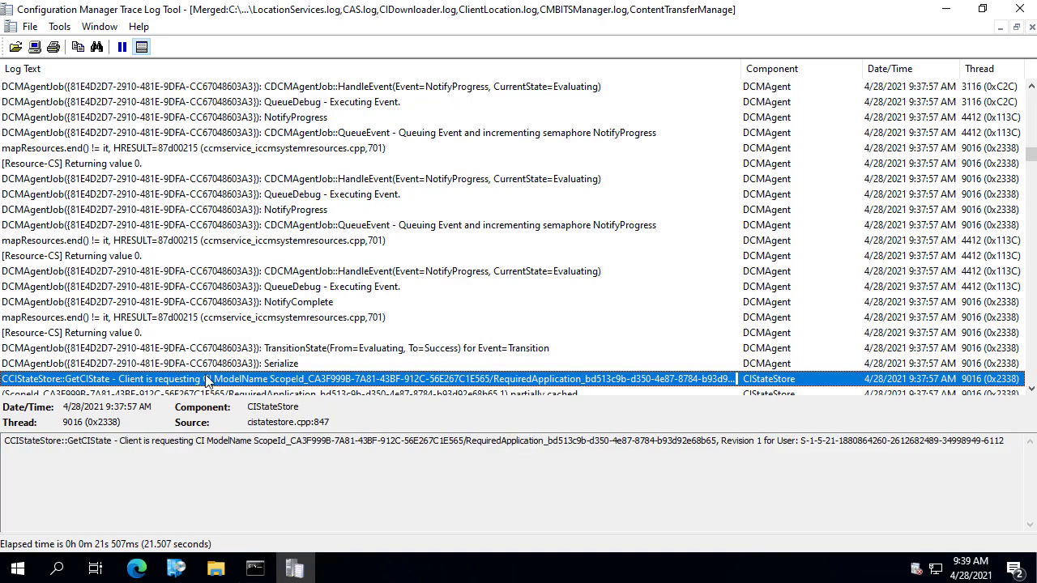
Find the CacheManager entry that checks whether the content is in the cache, and select the LSSendLocationRequestSync entry below it
{"action": "scroll", "coordinate": [405, 334], "scroll_direction": "down", "scroll_amount": 6}
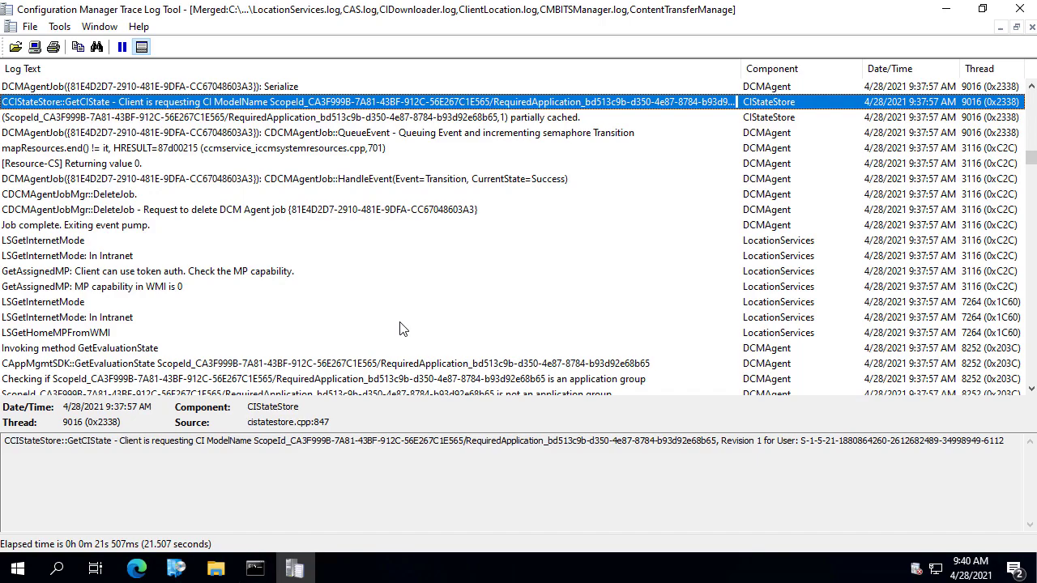
{"action": "key", "text": "ctrl+f"}
{"action": "type", "text": "c"}
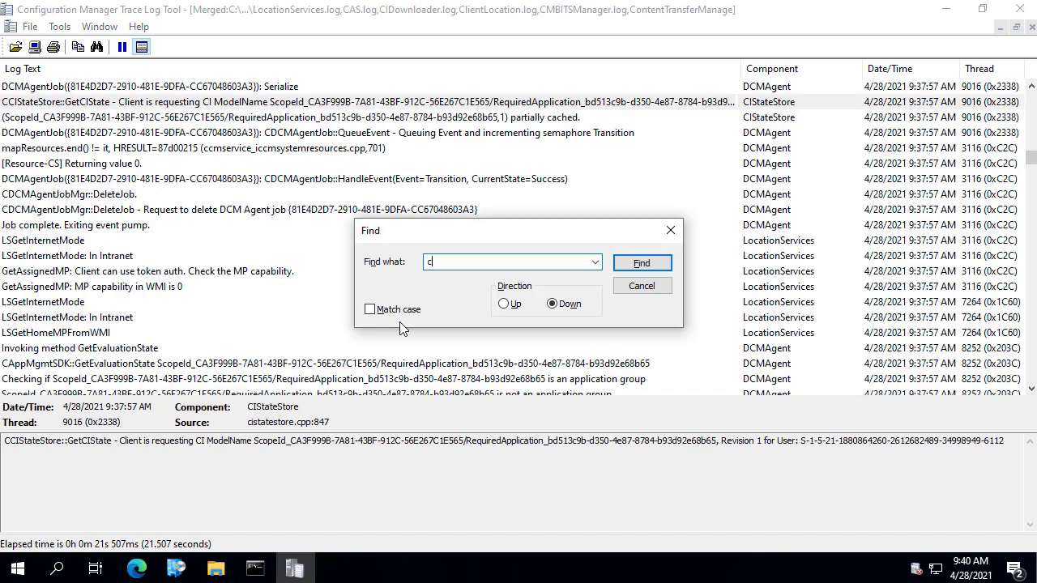
{"action": "key", "text": "Return"}
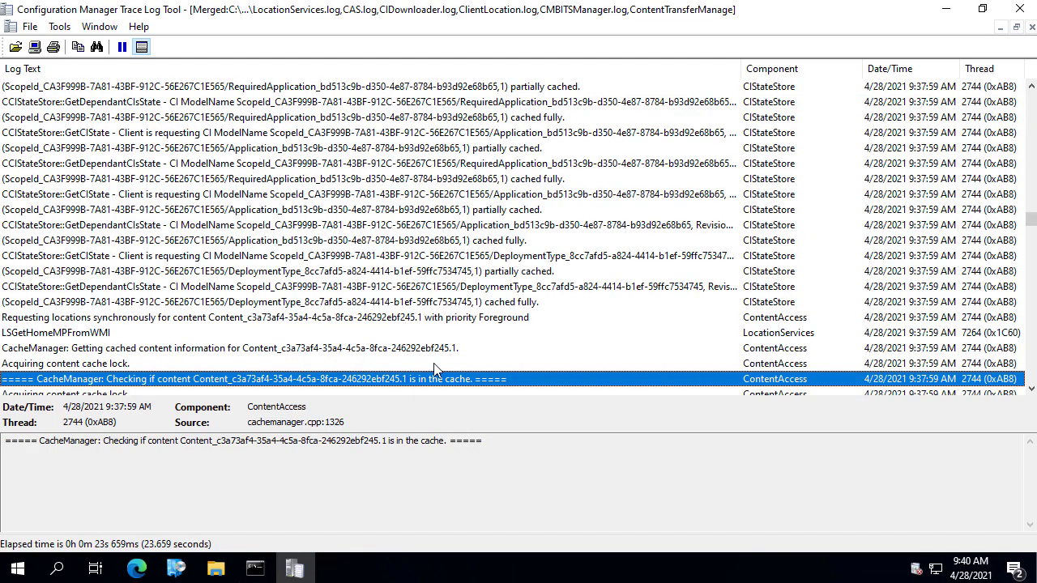
{"action": "scroll", "coordinate": [450, 356], "scroll_direction": "down", "scroll_amount": 3}
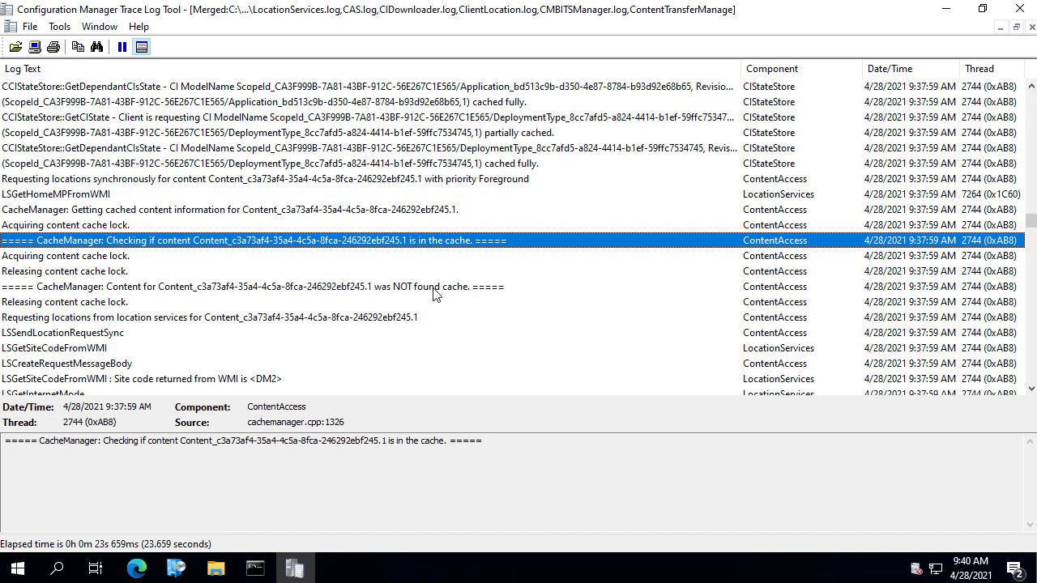
{"action": "left_click", "coordinate": [370, 335]}
{"action": "scroll", "coordinate": [370, 337], "scroll_direction": "down", "scroll_amount": 1}
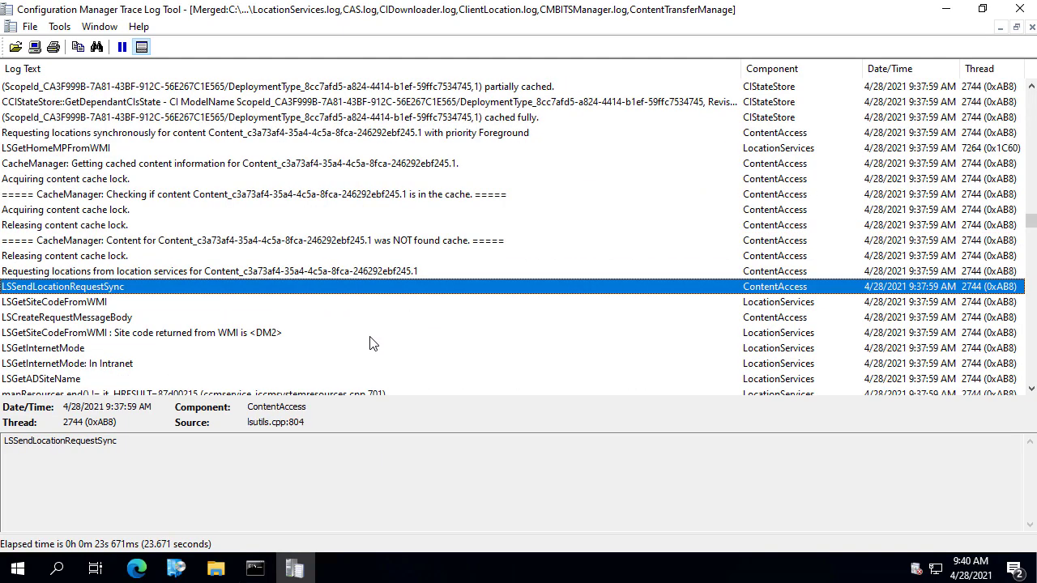
Search the log for "clientlocationre" and correct the search term to reach the ContentLocationRequest entry
{"action": "key", "text": "ctrl+f"}
{"action": "type", "text": "c"}
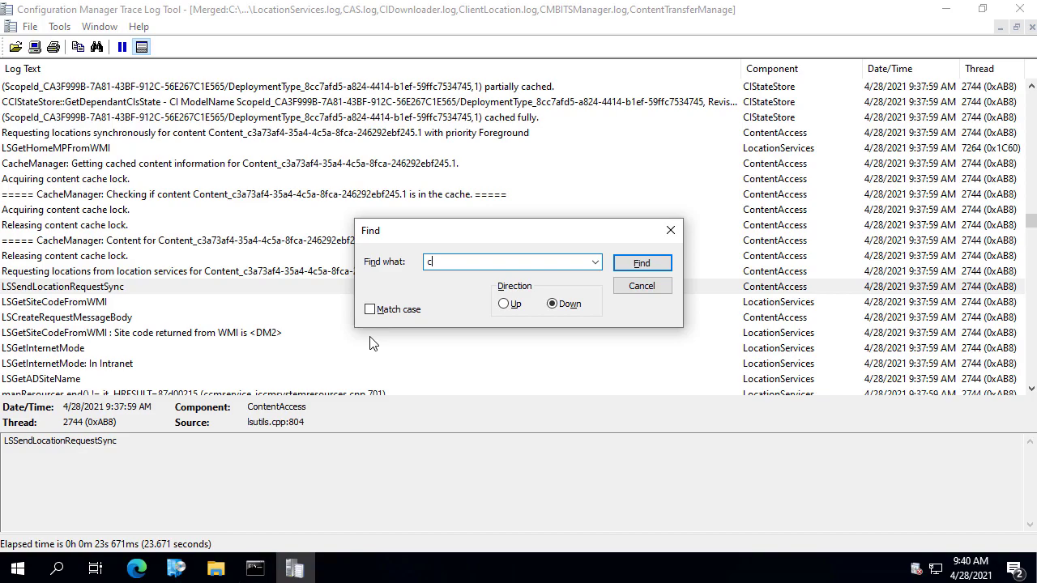
{"action": "key", "text": "Return"}
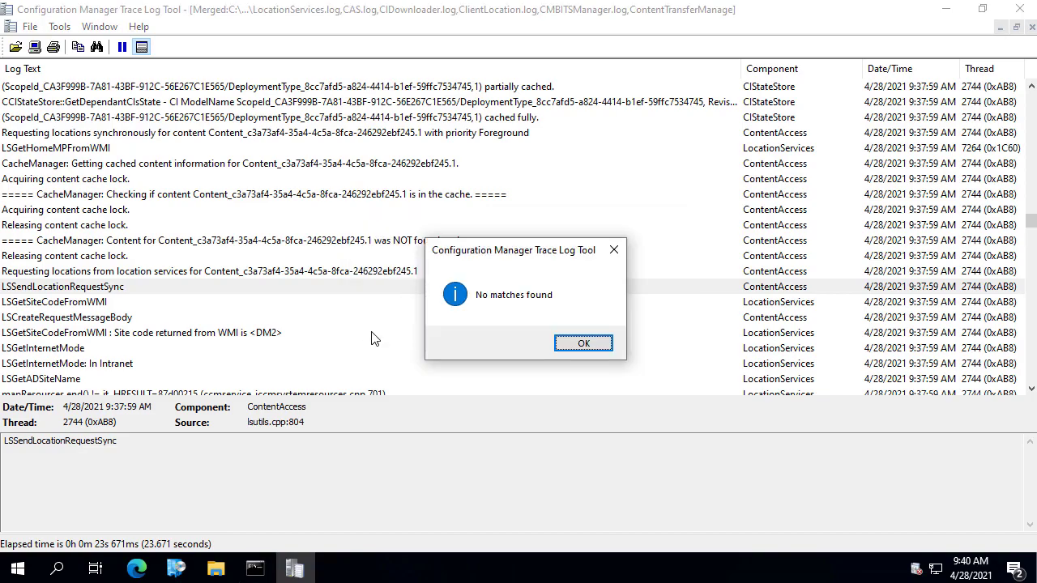
{"action": "left_click", "coordinate": [584, 343]}
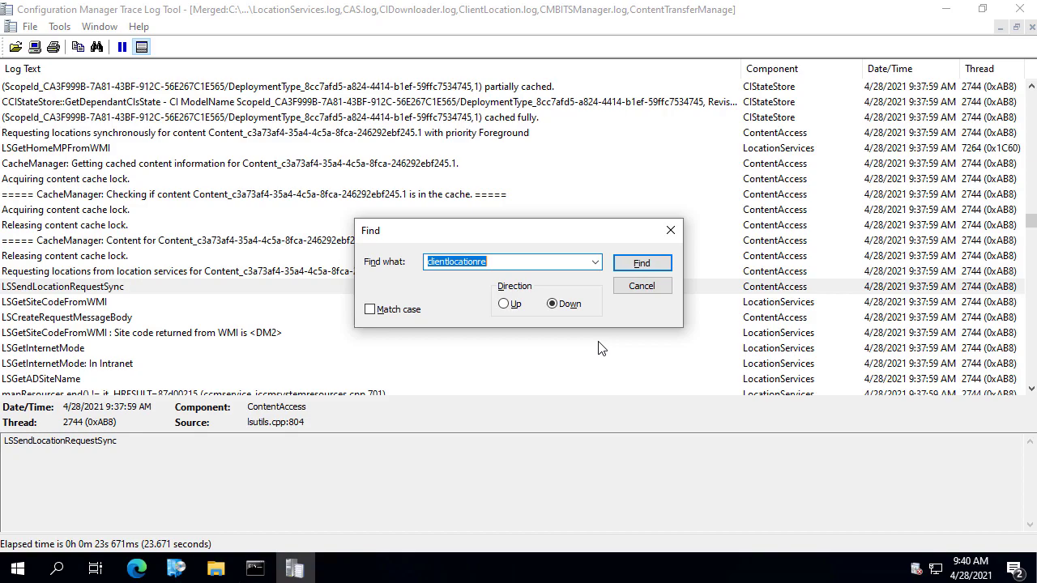
{"action": "type", "text": "clientl"}
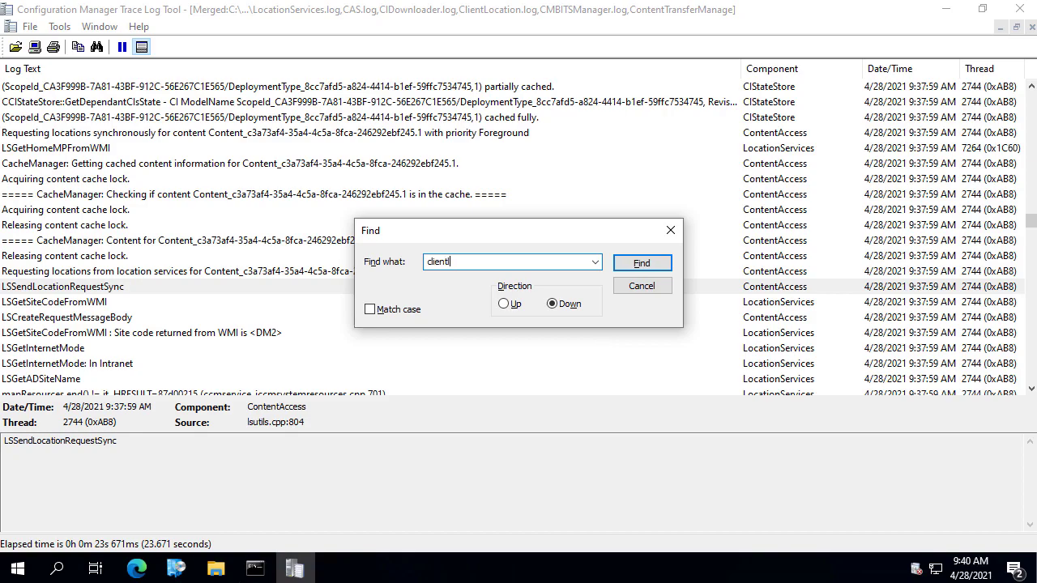
{"action": "key", "text": "Return"}
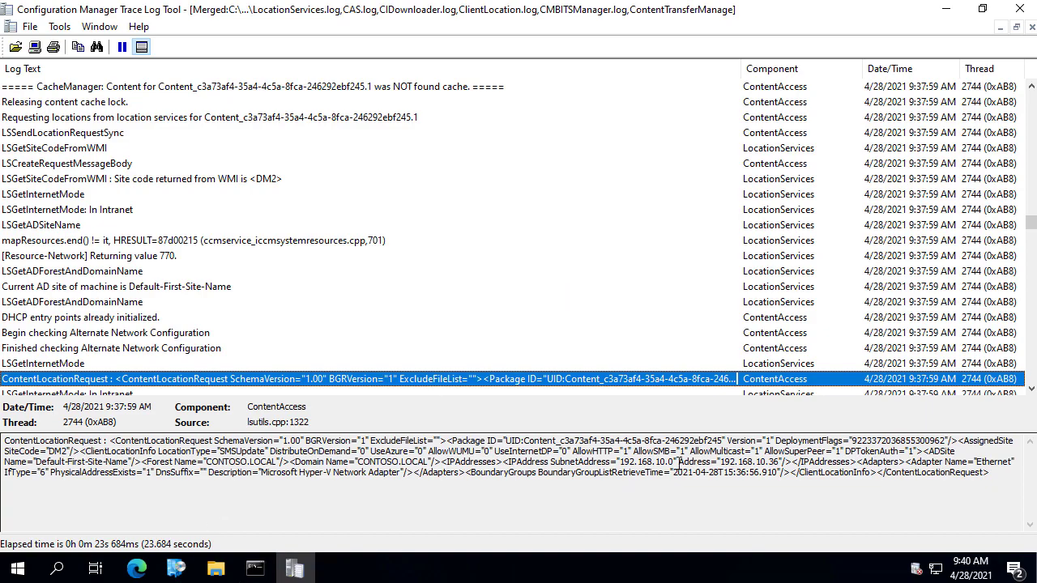
Highlight the full ContentLocationRequest text in the details pane, followed by its BoundaryGroups portion, and examine the entries below it
{"action": "left_click", "coordinate": [955, 480]}
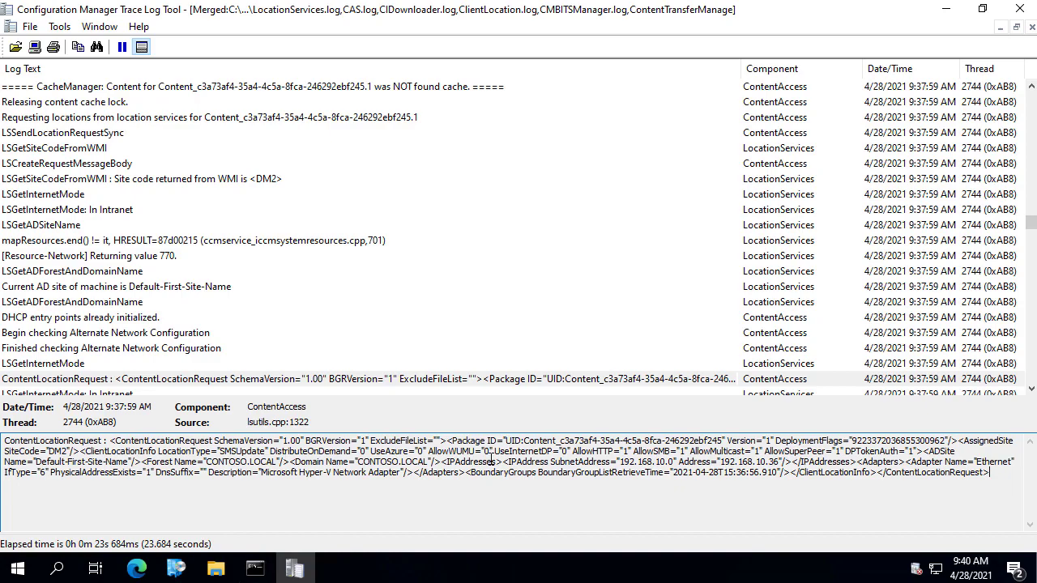
{"action": "key", "text": "ctrl+a"}
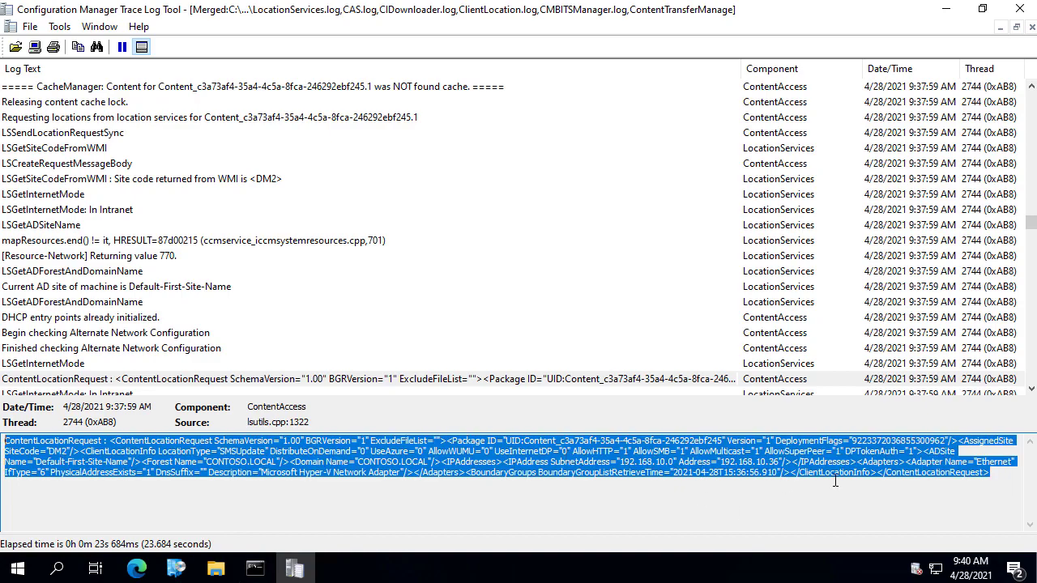
{"action": "left_click", "coordinate": [993, 472]}
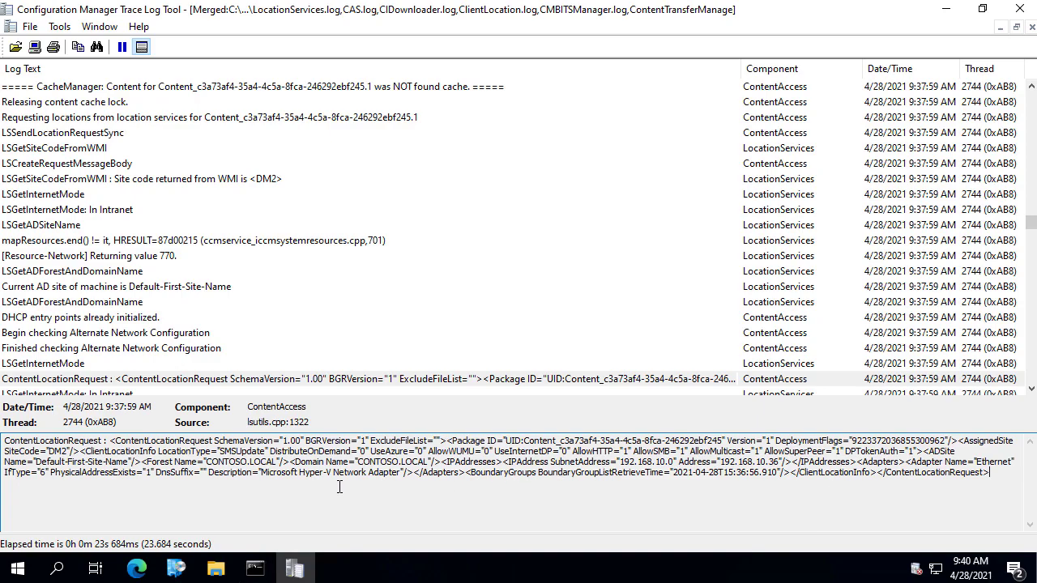
{"action": "left_click_drag", "start_coordinate": [470, 473], "coordinate": [523, 471]}
{"action": "left_click_drag", "start_coordinate": [601, 474], "coordinate": [602, 473]}
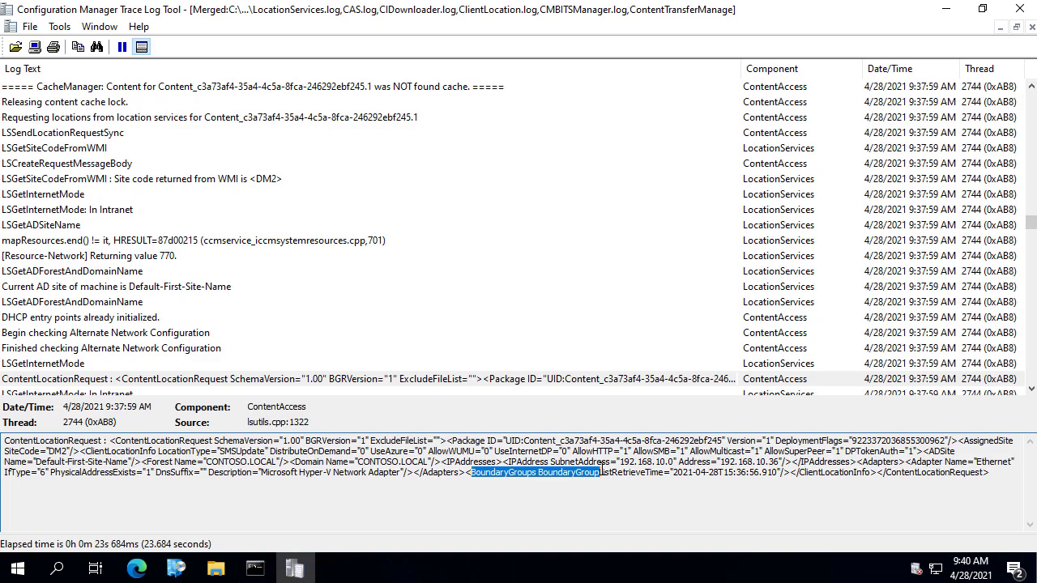
{"action": "left_click", "coordinate": [158, 377]}
{"action": "scroll", "coordinate": [172, 364], "scroll_direction": "down", "scroll_amount": 2}
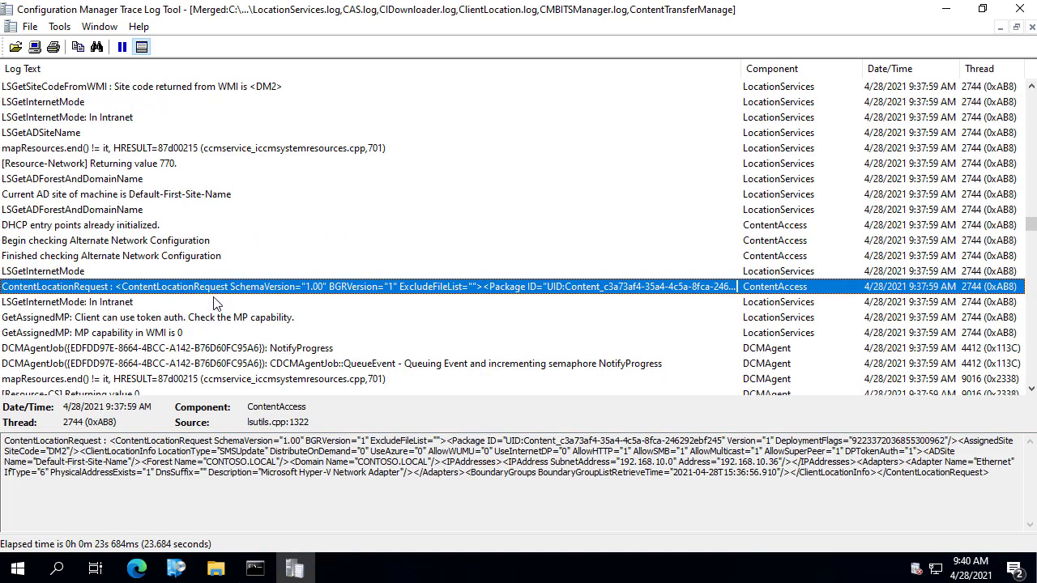
{"action": "scroll", "coordinate": [413, 68], "scroll_direction": "down", "scroll_amount": 2}
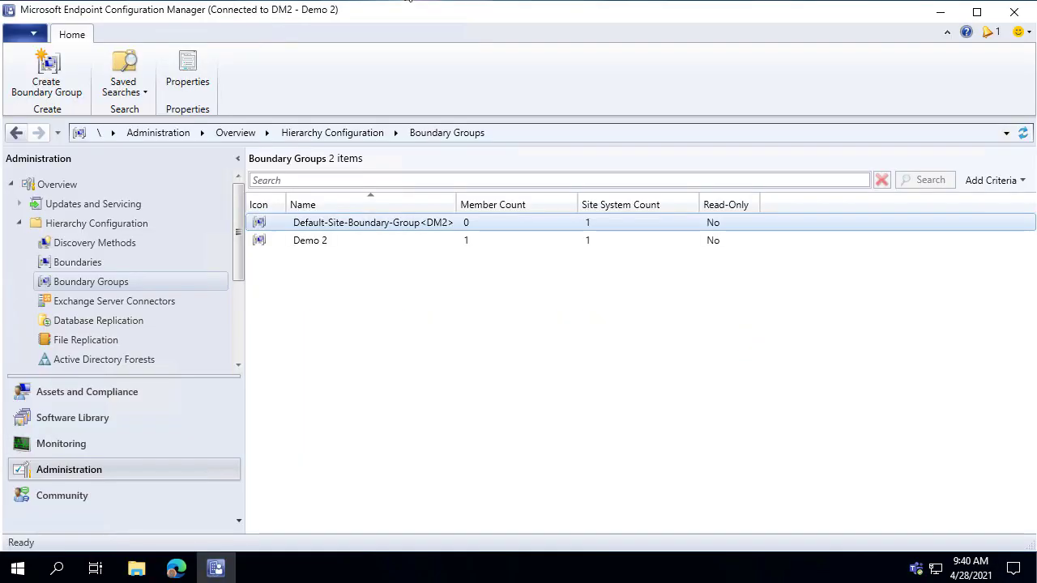
On the DEMO2 site server, open the Site Server - Logs folder and browse to D:\Program Files\SMS_CCM\Logs
{"action": "left_click", "coordinate": [216, 567]}
{"action": "double_click", "coordinate": [27, 120]}
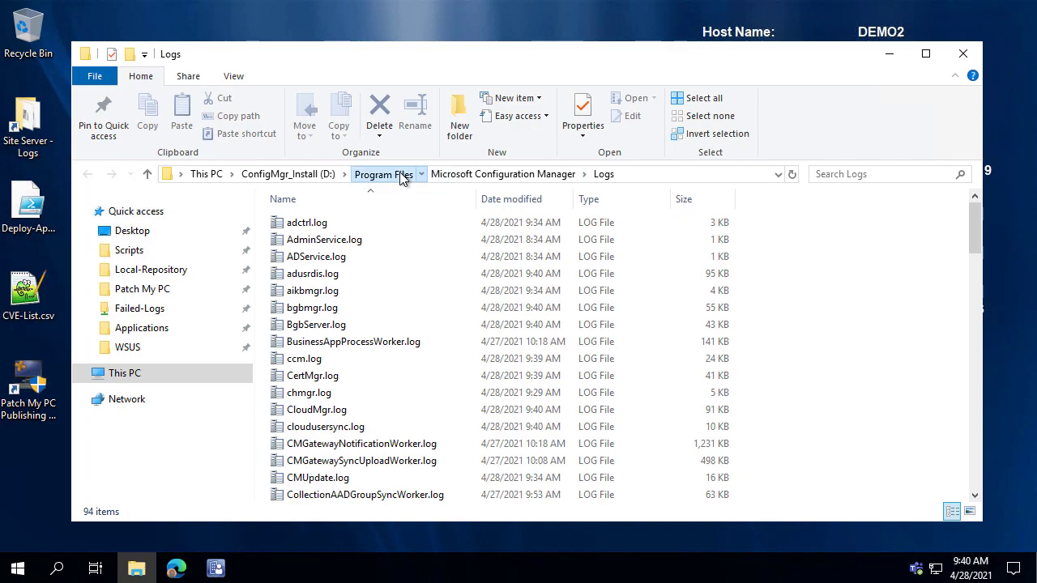
{"action": "left_click", "coordinate": [397, 175]}
{"action": "double_click", "coordinate": [330, 242]}
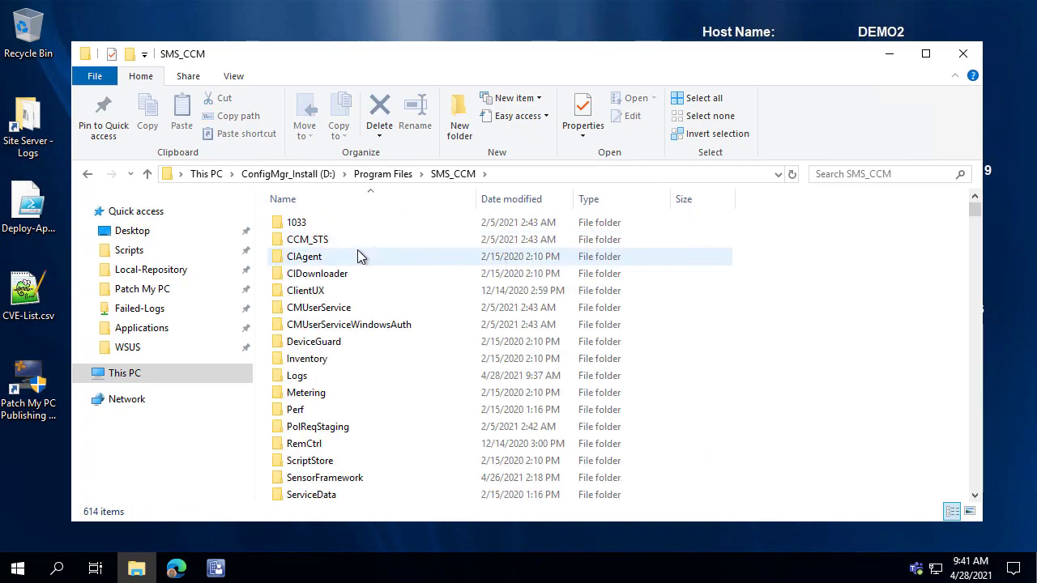
{"action": "double_click", "coordinate": [316, 378]}
Open MP_Location.log from the SMS_CCM Logs folder in the Configuration Manager Trace Log Tool
{"action": "key", "text": "m"}
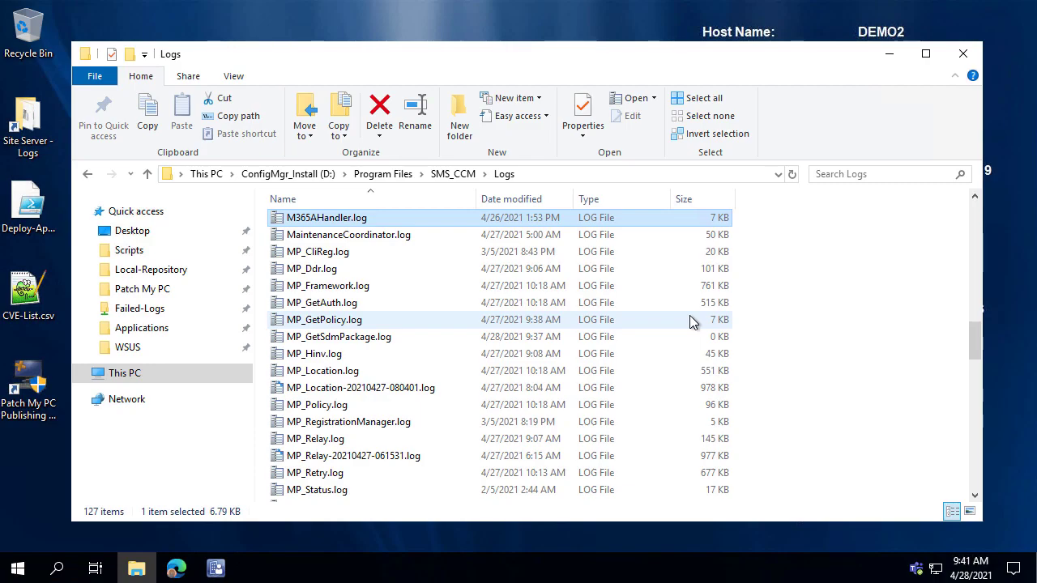
{"action": "left_click", "coordinate": [323, 373]}
{"action": "double_click", "coordinate": [324, 375]}
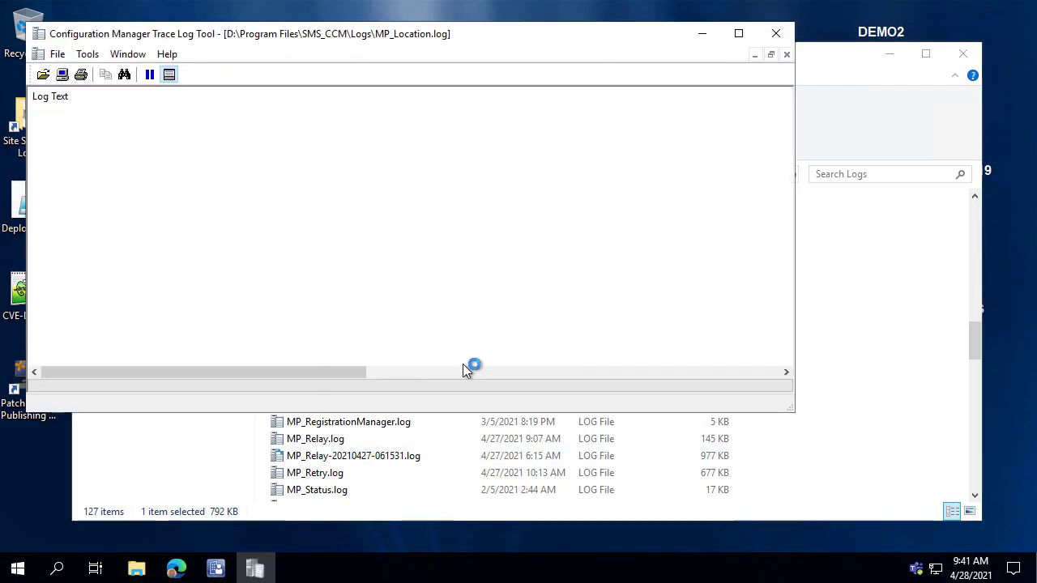
Maximize the MP_Location.log window and examine the fnMP_GetBoundaryGroupsXML entries and surrounding WSUS location requests
{"action": "double_click", "coordinate": [484, 32]}
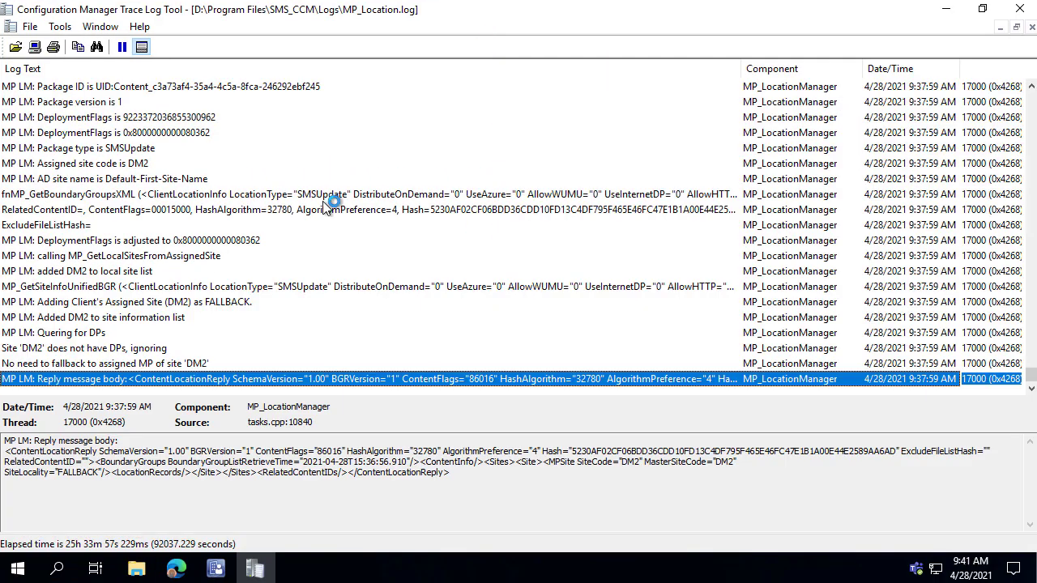
{"action": "left_click", "coordinate": [214, 209]}
{"action": "scroll", "coordinate": [214, 235], "scroll_direction": "up", "scroll_amount": 6}
{"action": "scroll", "coordinate": [219, 251], "scroll_direction": "up", "scroll_amount": 3}
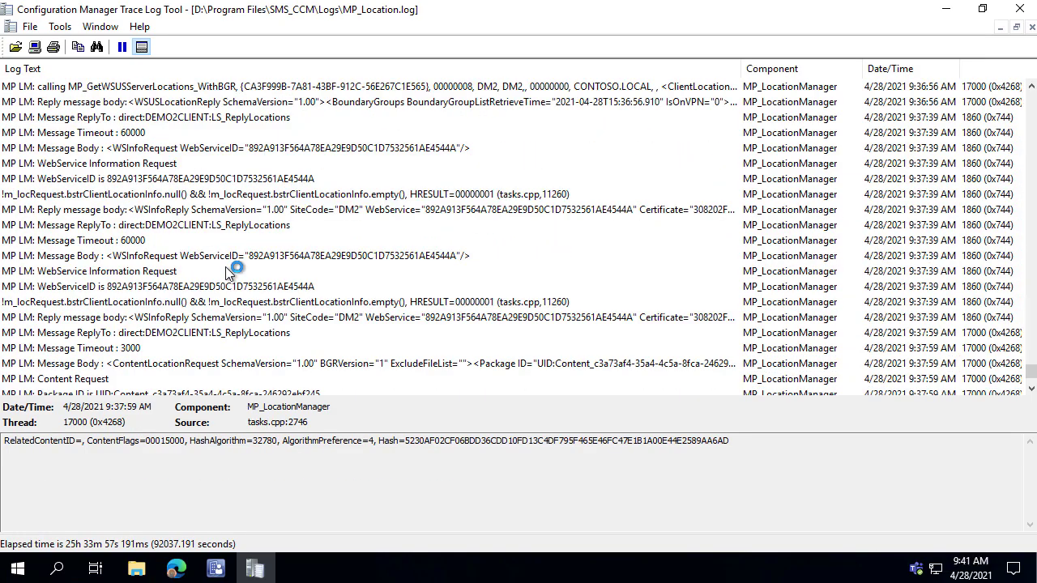
{"action": "left_click", "coordinate": [172, 165]}
{"action": "left_click", "coordinate": [154, 103]}
{"action": "scroll", "coordinate": [178, 194], "scroll_direction": "up", "scroll_amount": 4}
{"action": "scroll", "coordinate": [145, 140], "scroll_direction": "up", "scroll_amount": 6}
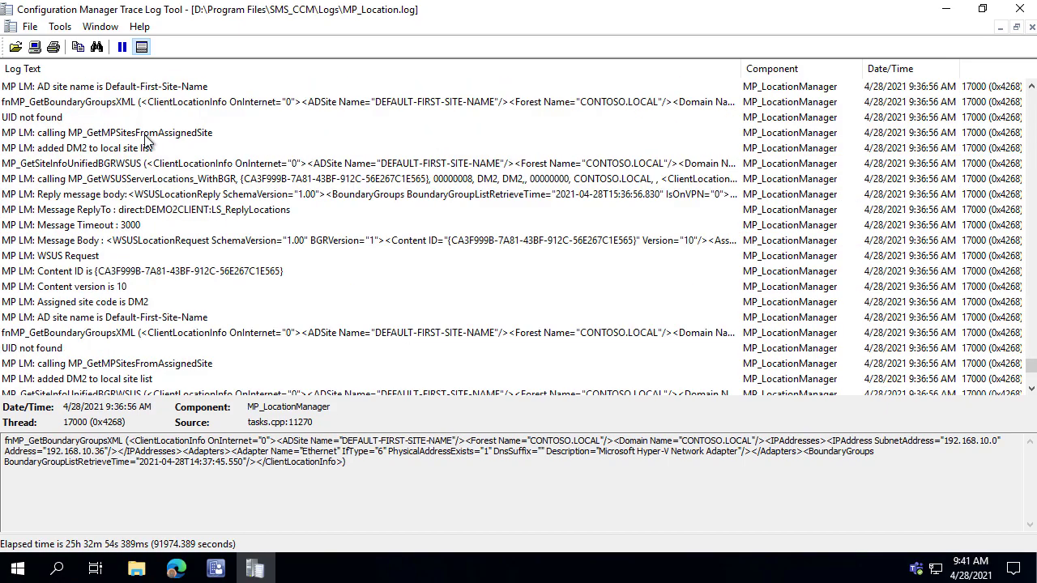
{"action": "left_click", "coordinate": [130, 336]}
{"action": "scroll", "coordinate": [129, 336], "scroll_direction": "down", "scroll_amount": 2}
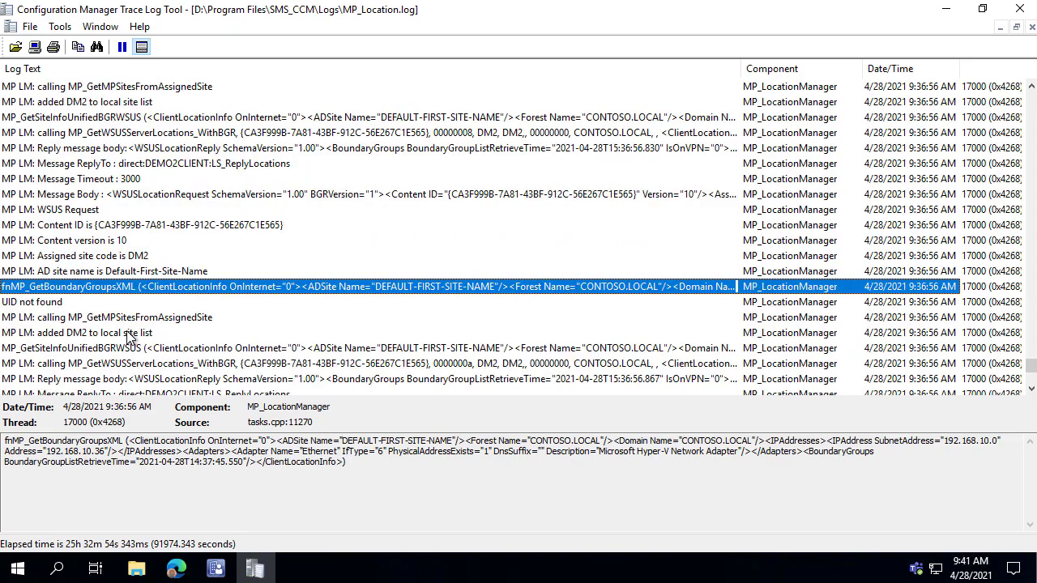
{"action": "scroll", "coordinate": [335, 294], "scroll_direction": "up", "scroll_amount": 2}
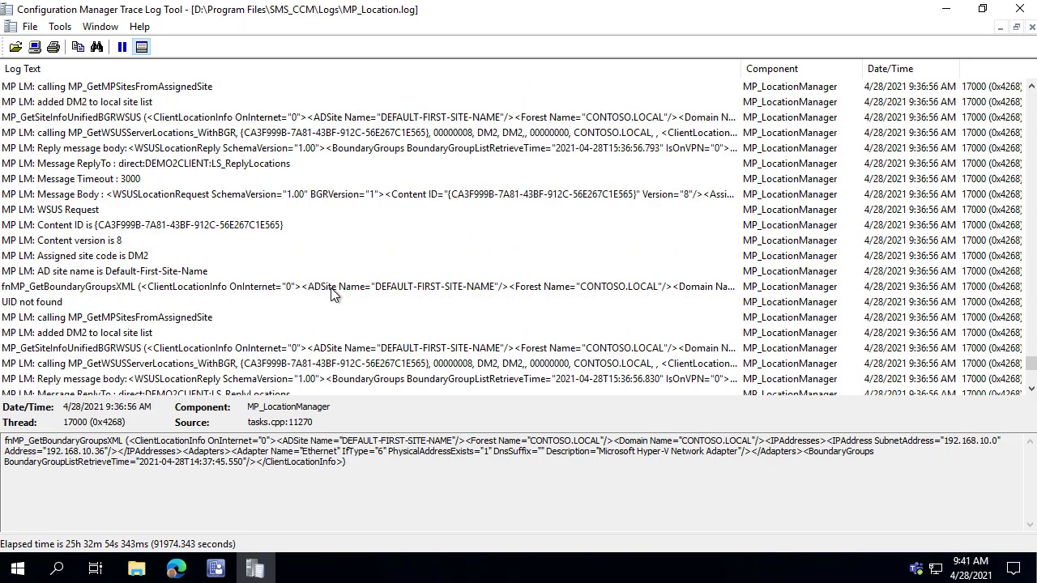
{"action": "scroll", "coordinate": [334, 294], "scroll_direction": "down", "scroll_amount": 2}
Search MP_Location.log for "location" up to the ContentLocationRequest message body and highlight its BoundaryGroups portion
{"action": "key", "text": "ctrl+f"}
{"action": "type", "text": "location"}
{"action": "key", "text": "Return"}
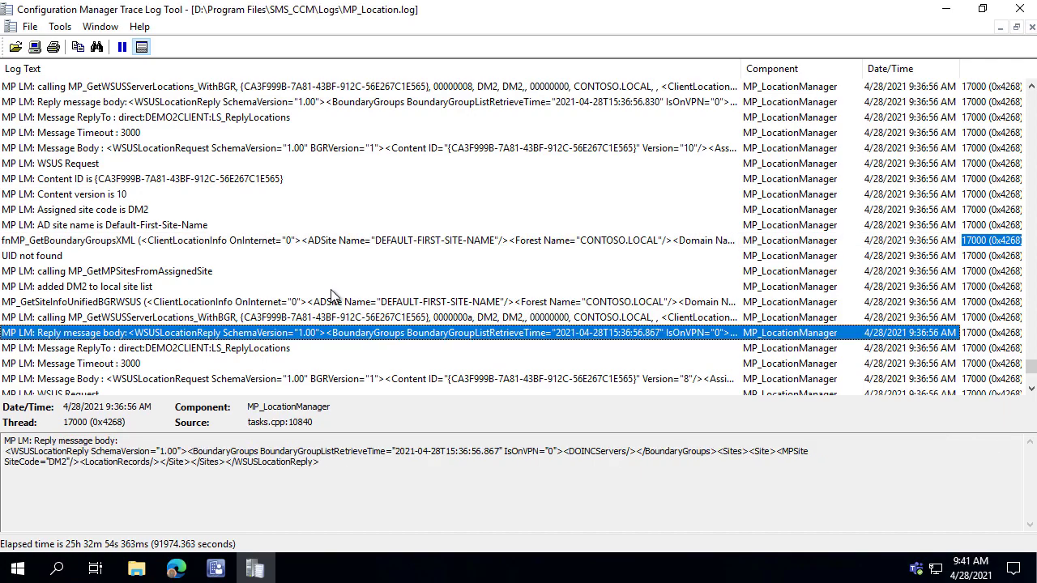
{"action": "scroll", "coordinate": [223, 350], "scroll_direction": "down", "scroll_amount": 6}
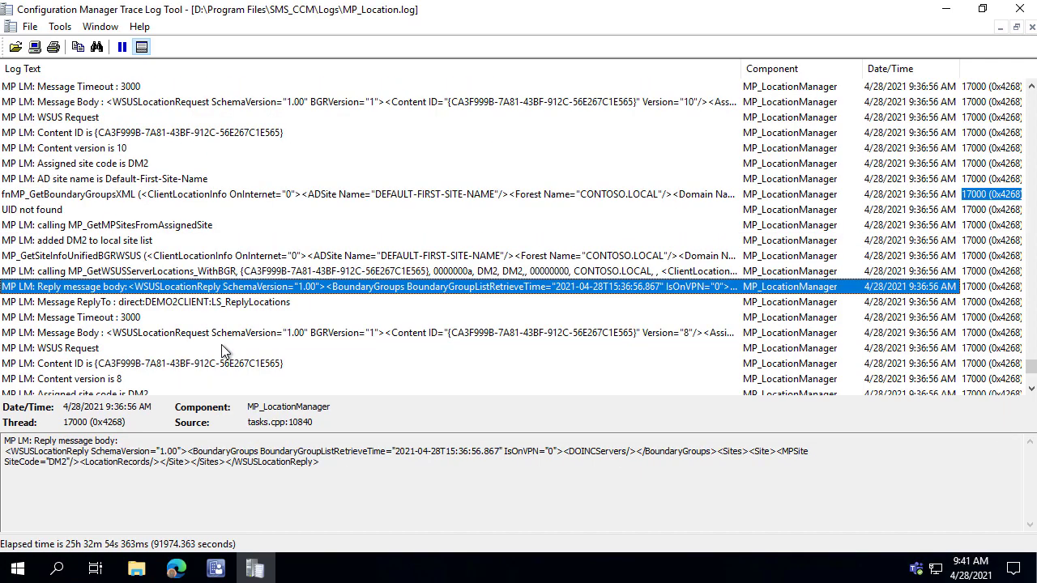
{"action": "key", "text": "F3"}
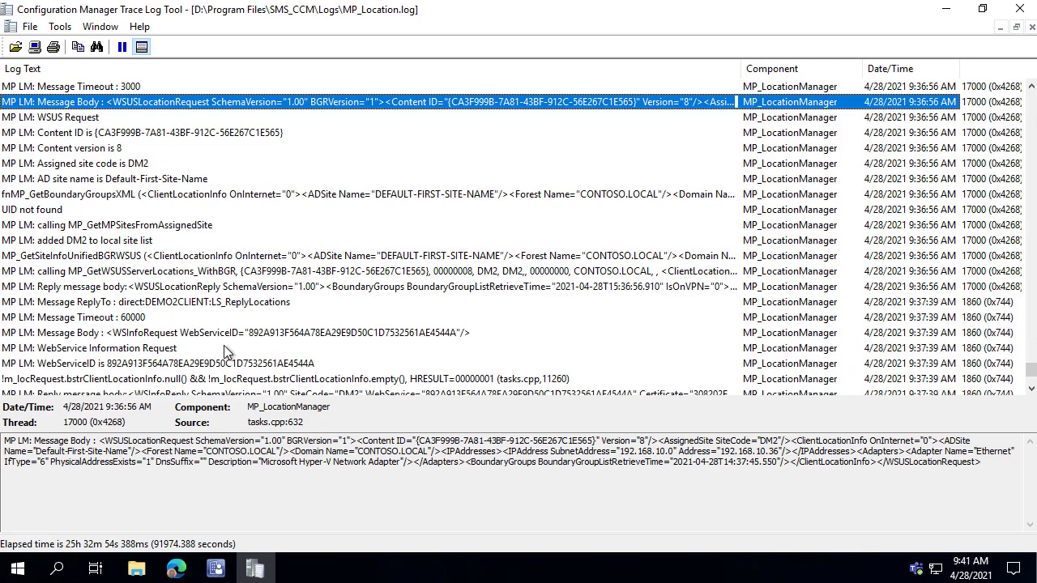
{"action": "key", "text": "F3"}
{"action": "key", "text": "F3"}
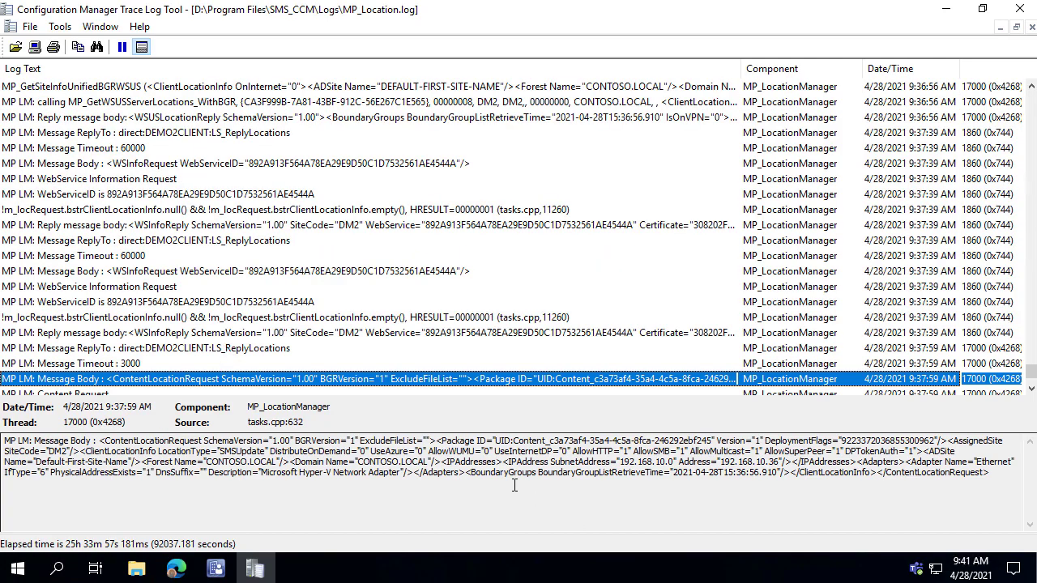
{"action": "left_click_drag", "start_coordinate": [471, 473], "coordinate": [783, 474]}
{"action": "left_click", "coordinate": [244, 381]}
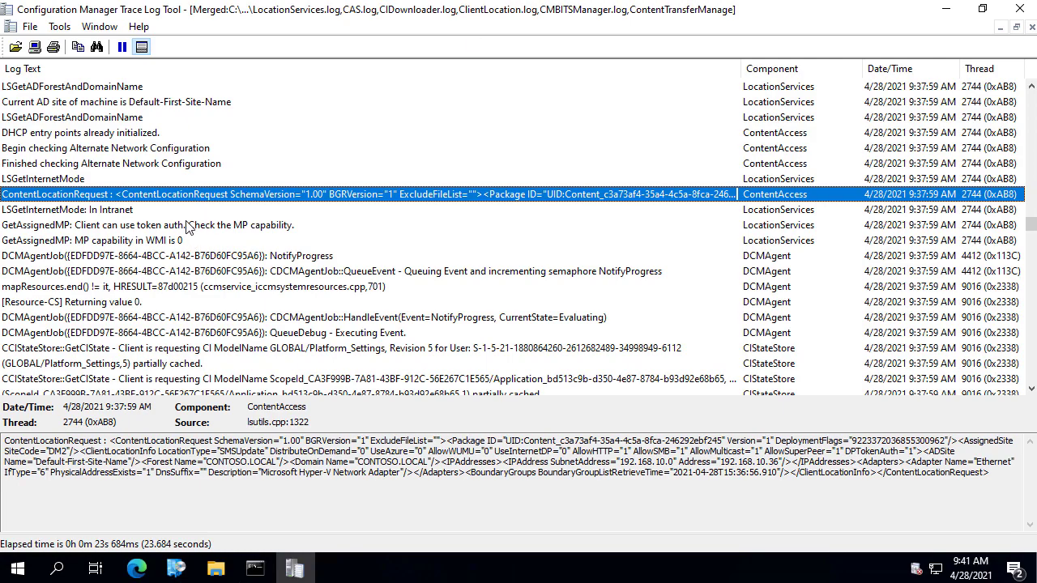
In the client's merged log, search for "the number of" and highlight the discovered DPs message in the details pane
{"action": "left_click", "coordinate": [277, 231]}
{"action": "scroll", "coordinate": [278, 233], "scroll_direction": "down", "scroll_amount": 4}
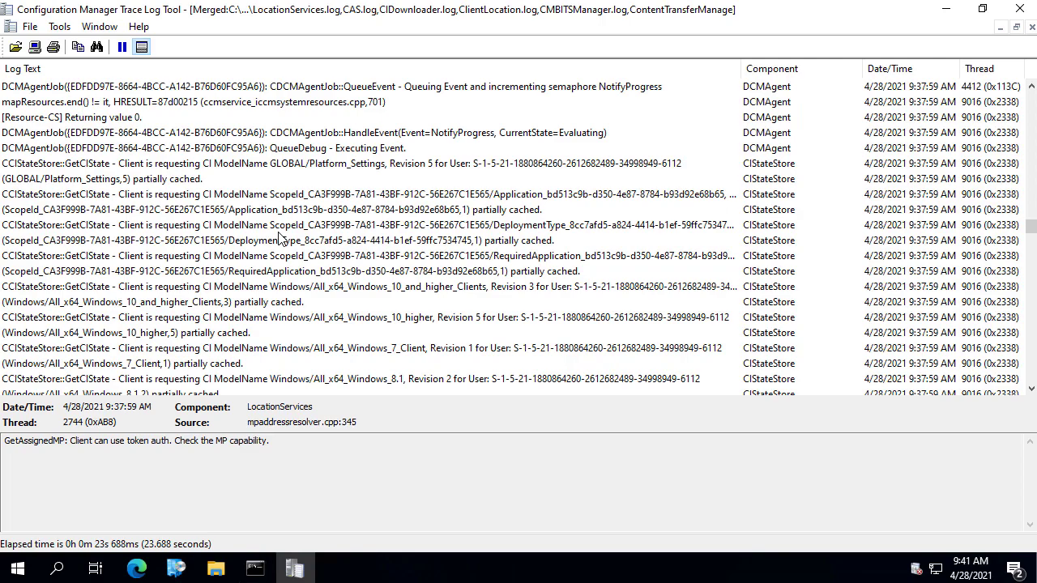
{"action": "key", "text": "ctrl+f"}
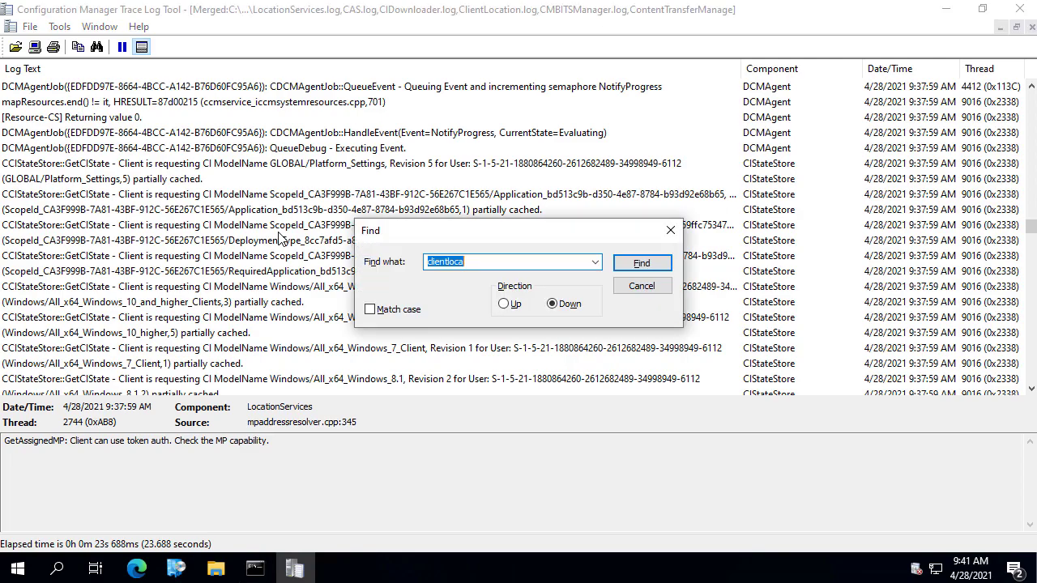
{"action": "type", "text": "the numbv"}
{"action": "key", "text": "Return"}
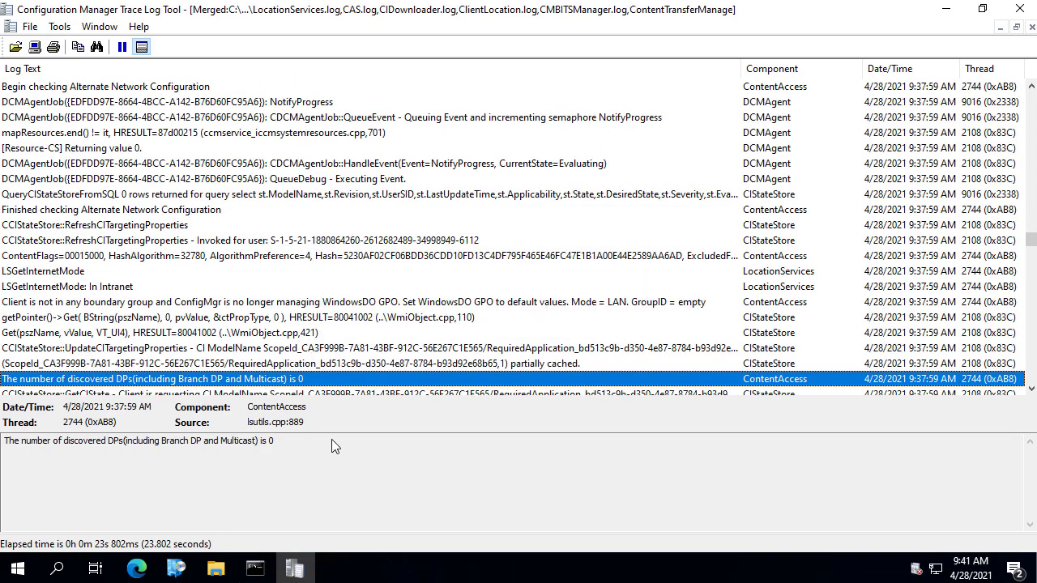
{"action": "triple_click", "coordinate": [214, 453]}
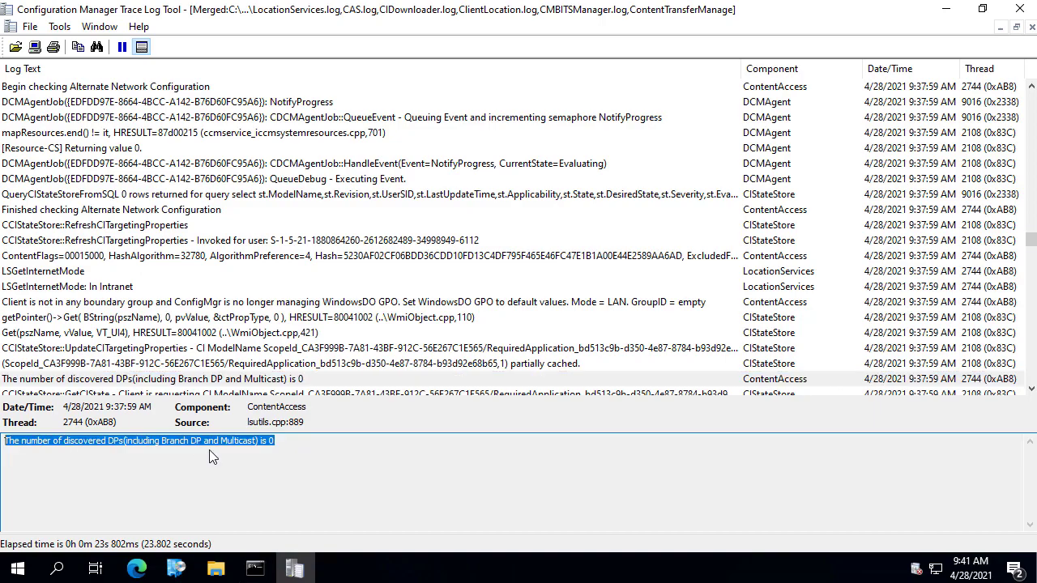
Select the WindowsDO GPO entry above it and highlight "Client is not in any boundary group" in its details
{"action": "left_click", "coordinate": [128, 316]}
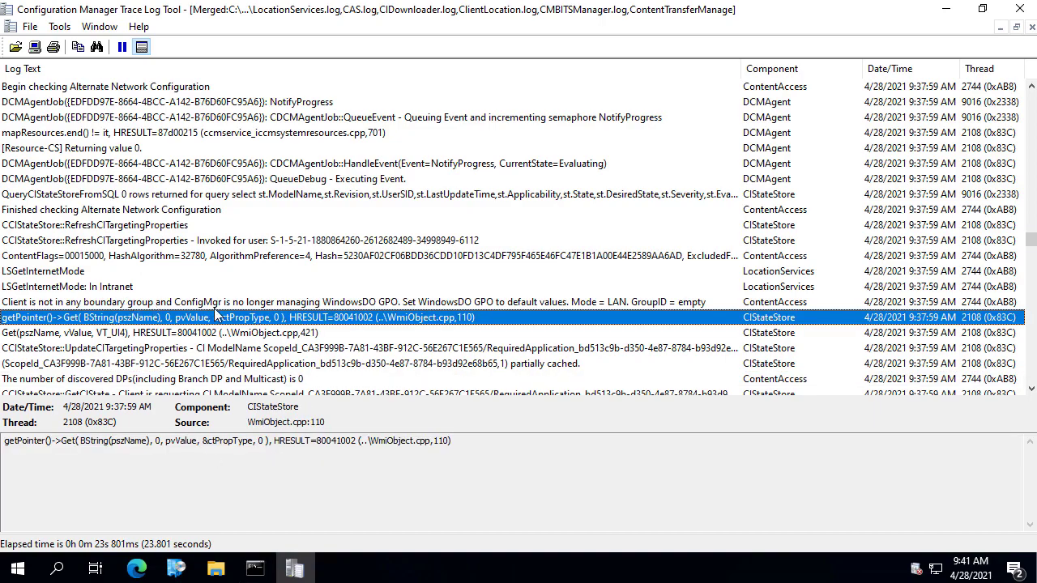
{"action": "left_click", "coordinate": [375, 302]}
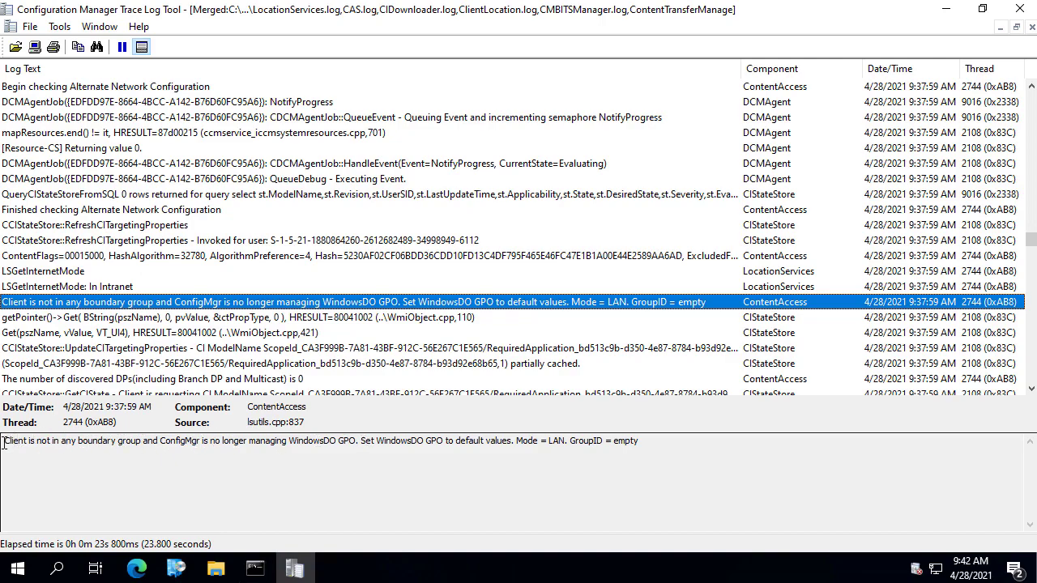
{"action": "left_click_drag", "start_coordinate": [4, 443], "coordinate": [142, 442]}
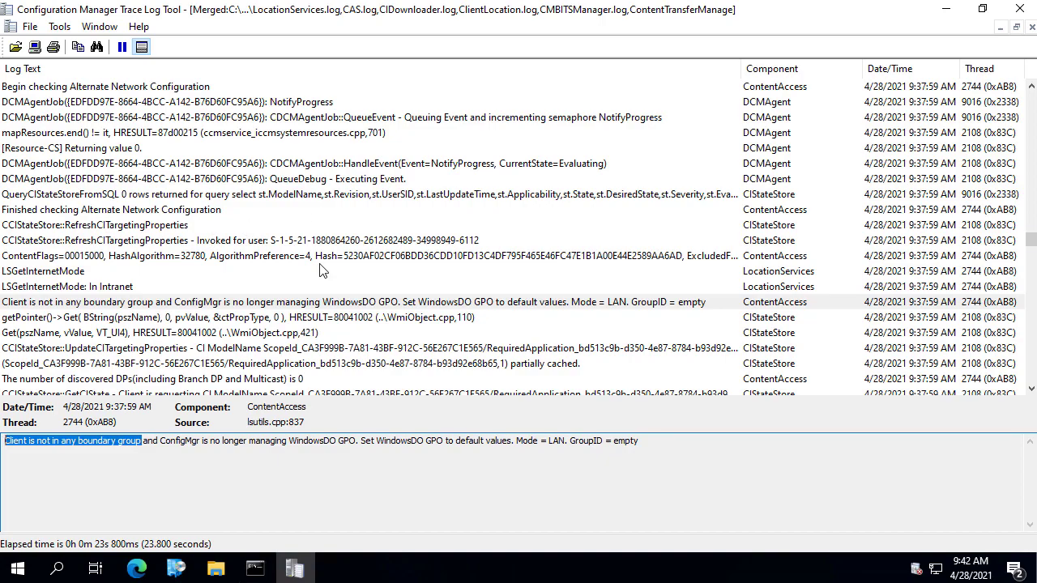
{"action": "left_click", "coordinate": [476, 239]}
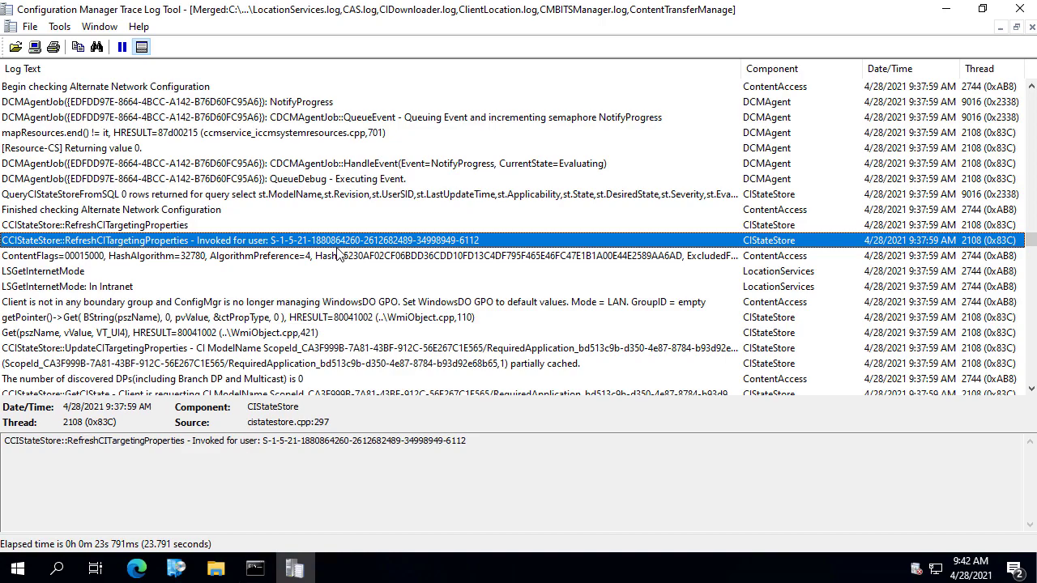
Examine the following client log entries around the "appState: DownloadFailed" line and the compliance state message above it
{"action": "scroll", "coordinate": [338, 286], "scroll_direction": "down", "scroll_amount": 5}
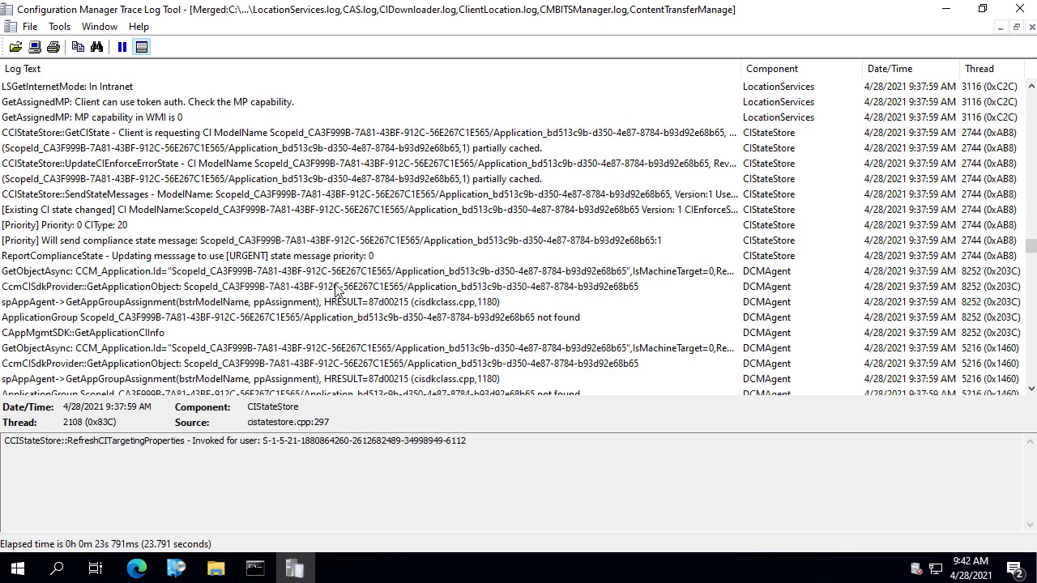
{"action": "scroll", "coordinate": [336, 289], "scroll_direction": "down", "scroll_amount": 5}
{"action": "left_click", "coordinate": [336, 288]}
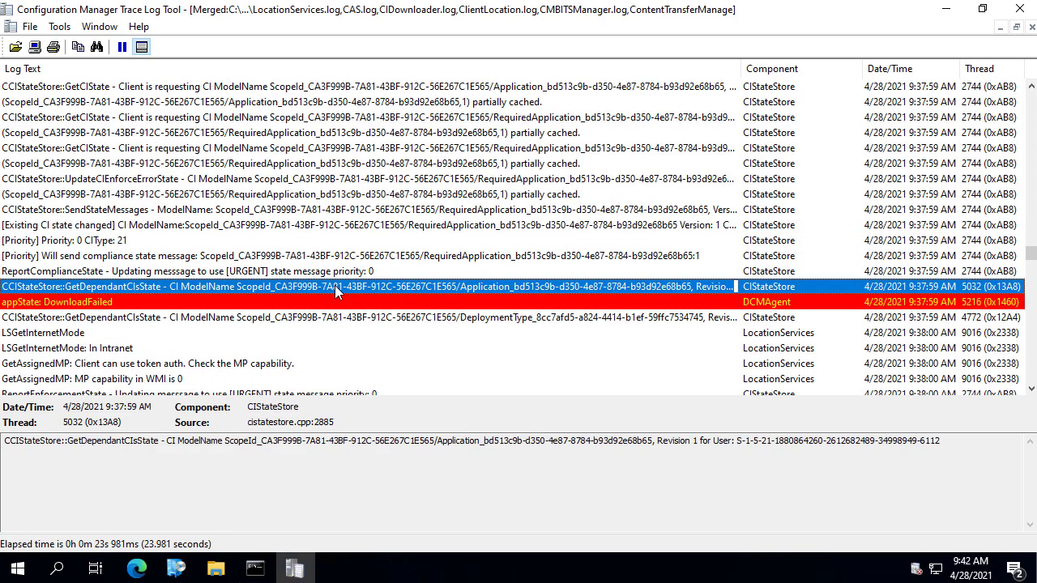
{"action": "left_click", "coordinate": [279, 298]}
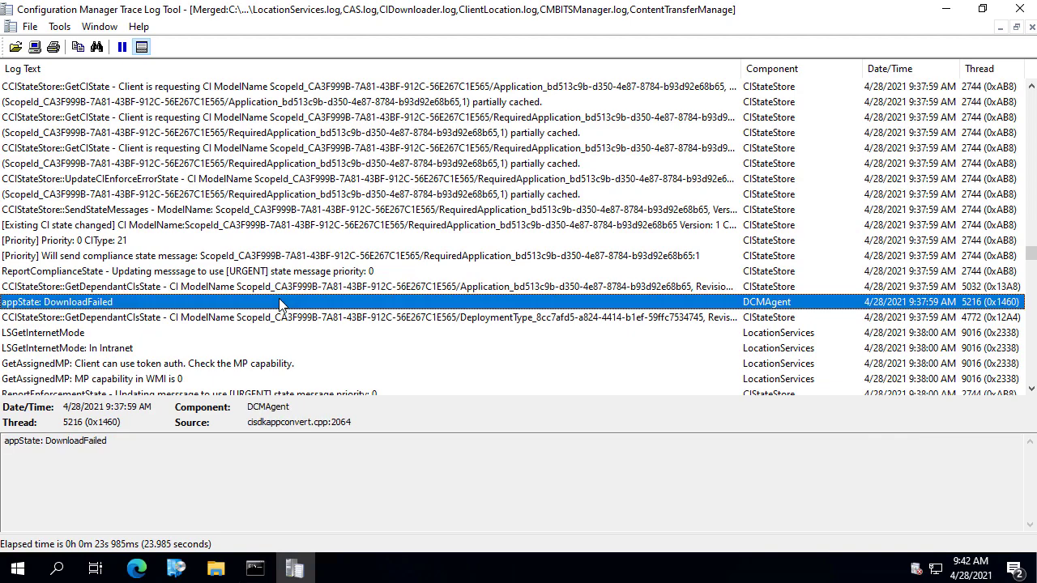
{"action": "left_click", "coordinate": [233, 258]}
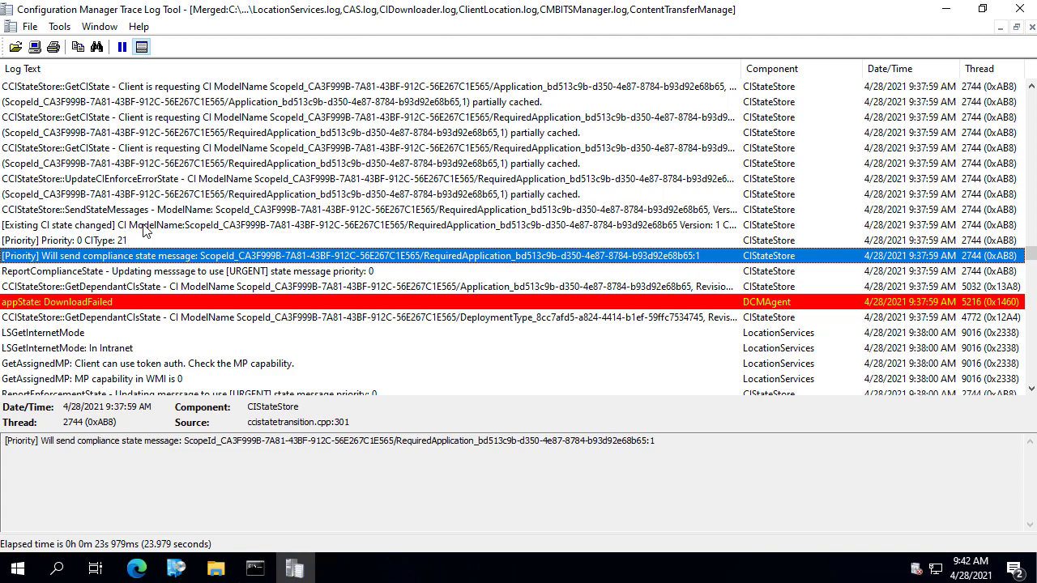
{"action": "scroll", "coordinate": [273, 313], "scroll_direction": "down", "scroll_amount": 3}
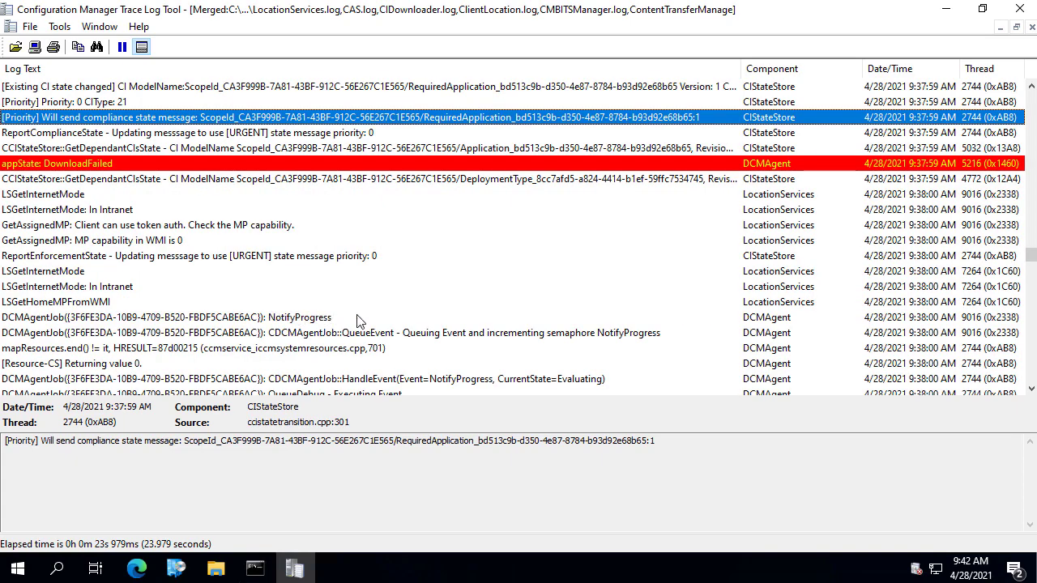
{"action": "scroll", "coordinate": [360, 322], "scroll_direction": "down", "scroll_amount": 1}
Search the client's merged log for "statemessage body"
{"action": "key", "text": "ctrl+f"}
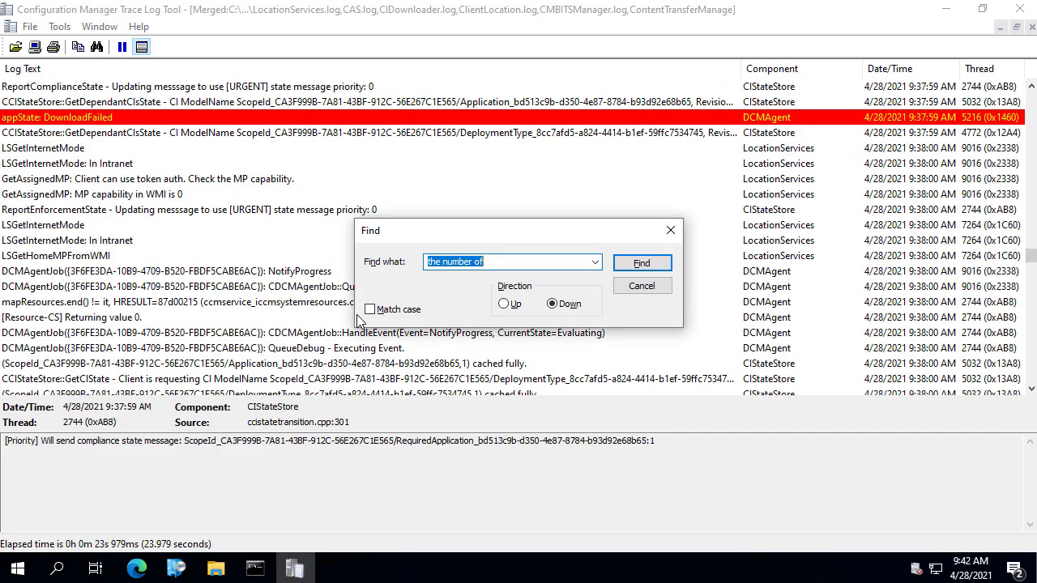
{"action": "type", "text": "statemes"}
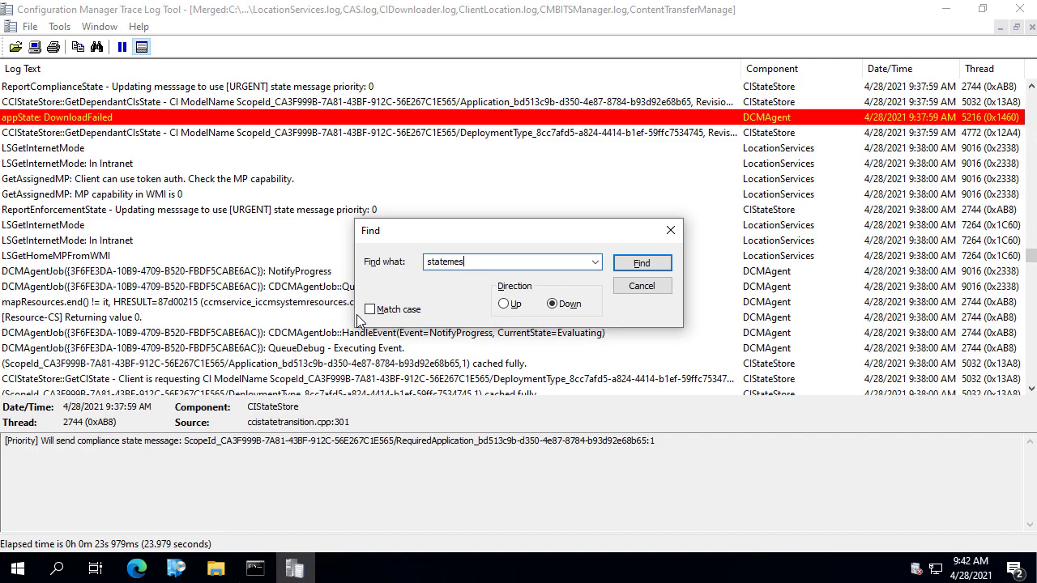
{"action": "type", "text": "sage body"}
{"action": "key", "text": "Return"}
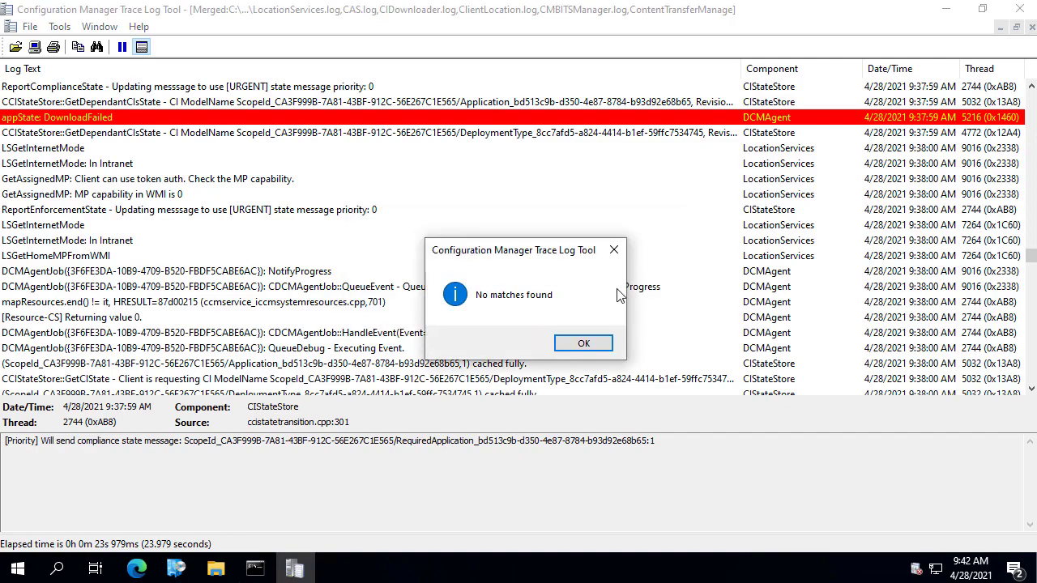
{"action": "left_click", "coordinate": [599, 343]}
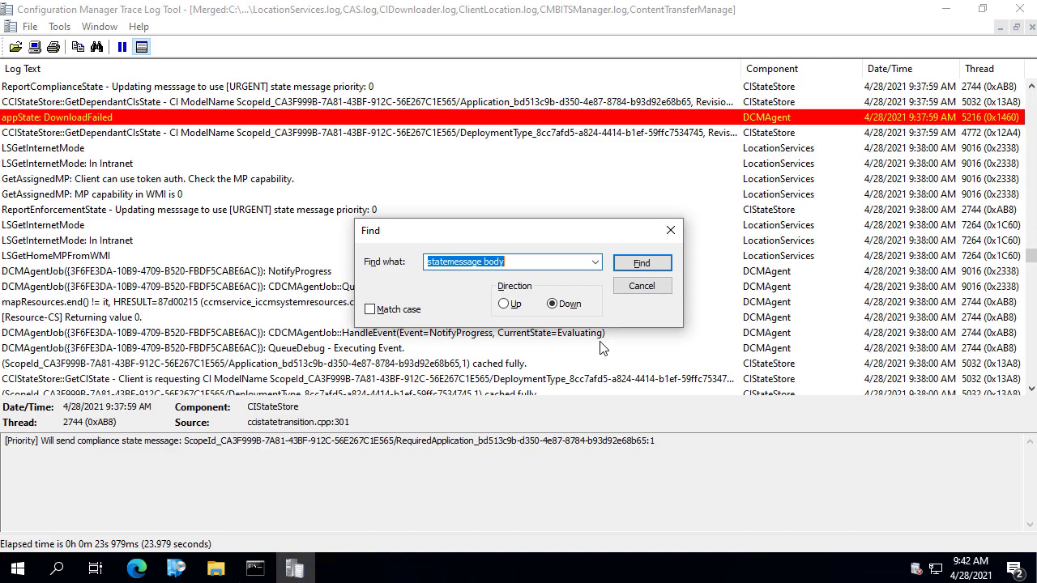
Search the client's merged log for "taskstate; fail" instead
{"action": "type", "text": "taskst"}
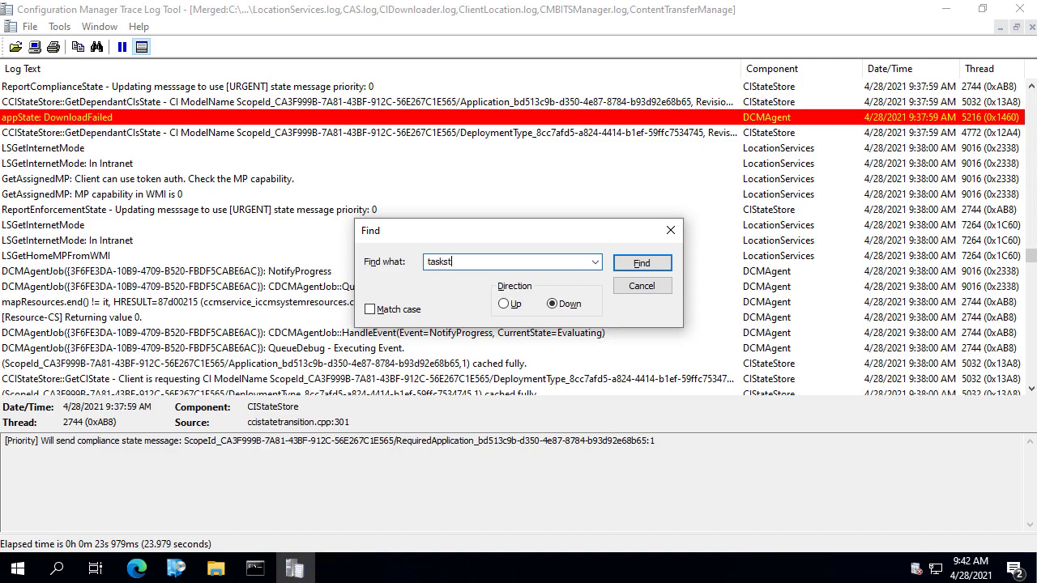
{"action": "type", "text": "aet"}
{"action": "key", "text": "BackSpace"}
{"action": "key", "text": "BackSpace"}
{"action": "type", "text": "te; fail"}
{"action": "key", "text": "Return"}
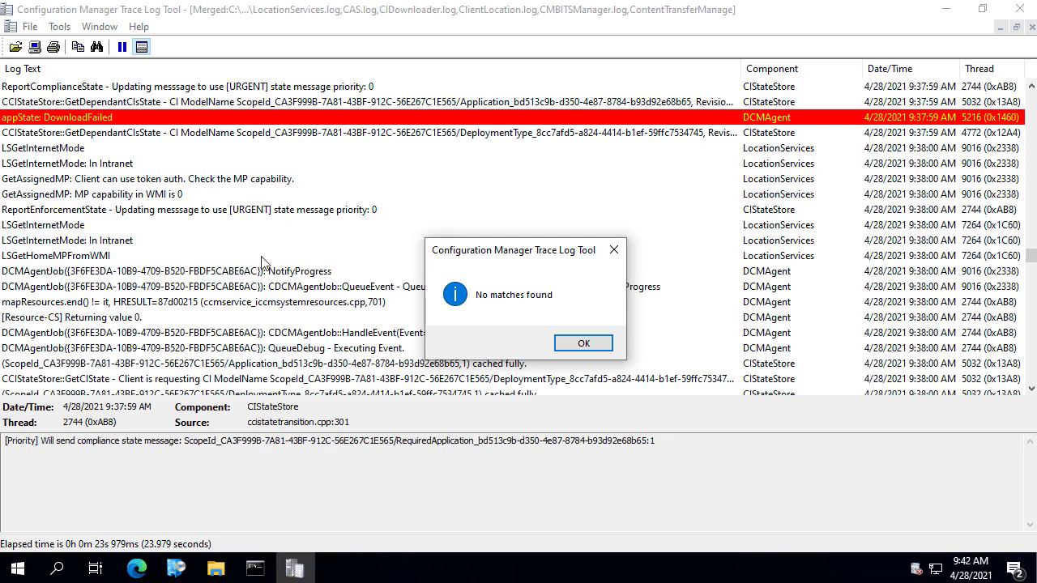
{"action": "key", "text": "Return"}
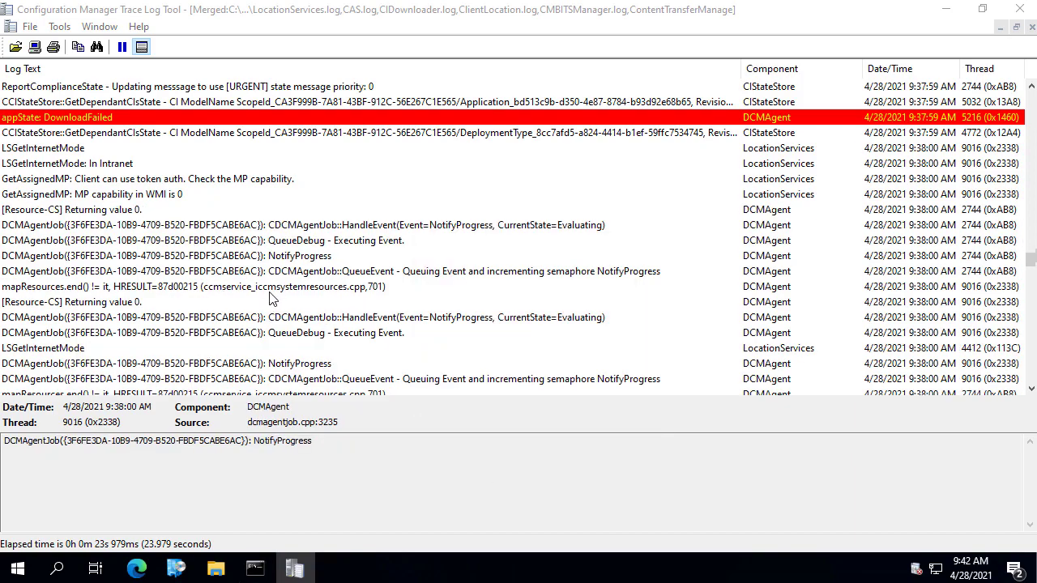
Go to the next "appState: DownloadFailed" entry at 9:38:00 AM and examine the entries around it
{"action": "scroll", "coordinate": [266, 298], "scroll_direction": "down", "scroll_amount": 3}
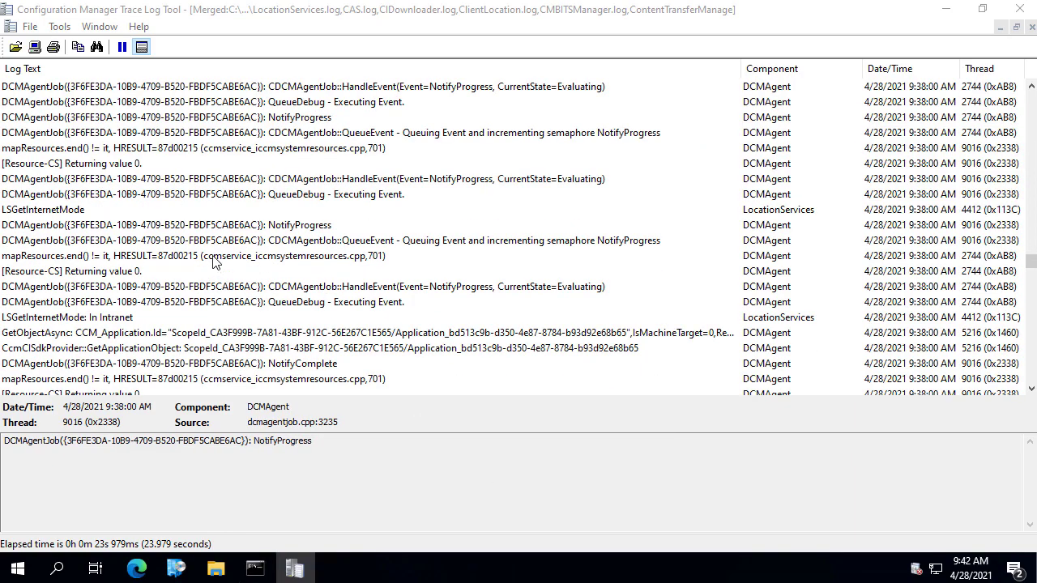
{"action": "scroll", "coordinate": [414, 314], "scroll_direction": "down", "scroll_amount": 3}
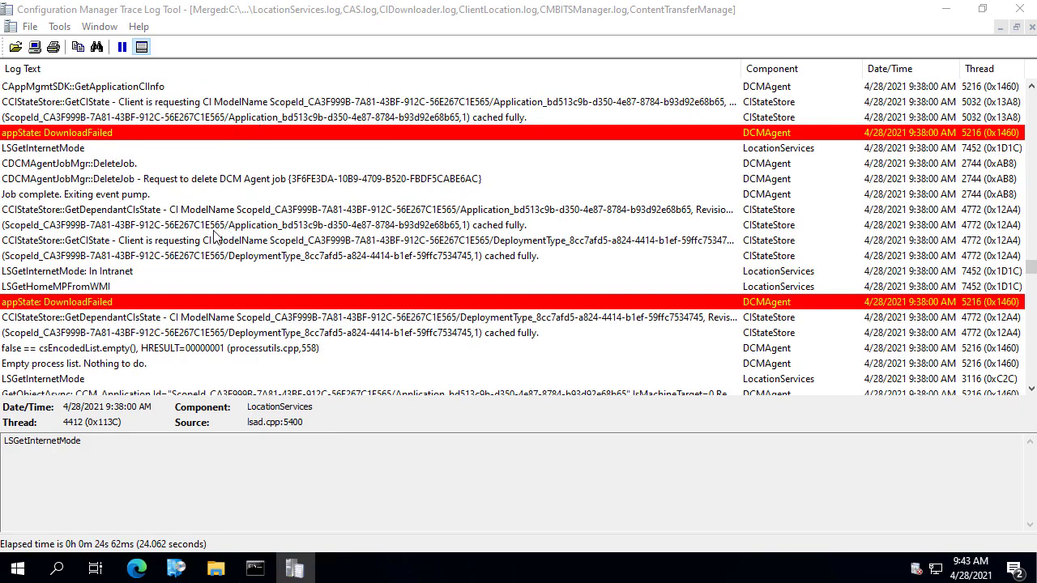
{"action": "key", "text": "F3"}
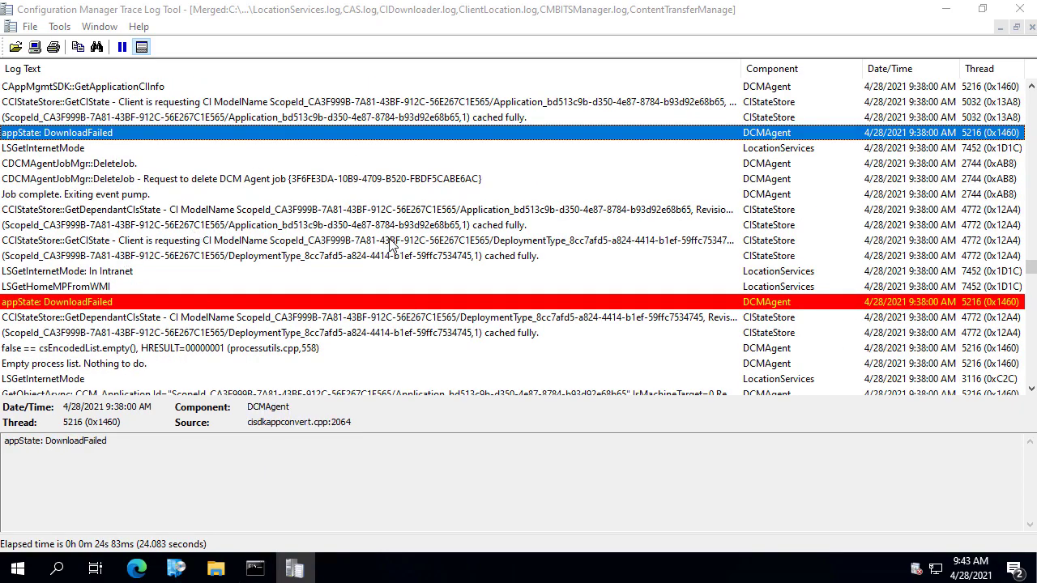
{"action": "left_click", "coordinate": [393, 253]}
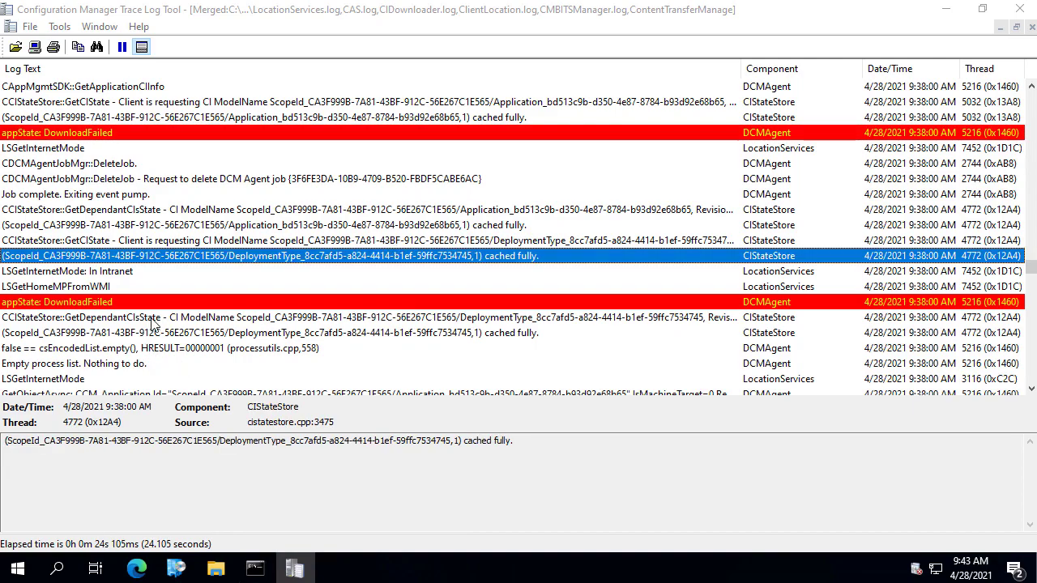
{"action": "scroll", "coordinate": [174, 344], "scroll_direction": "down", "scroll_amount": 1}
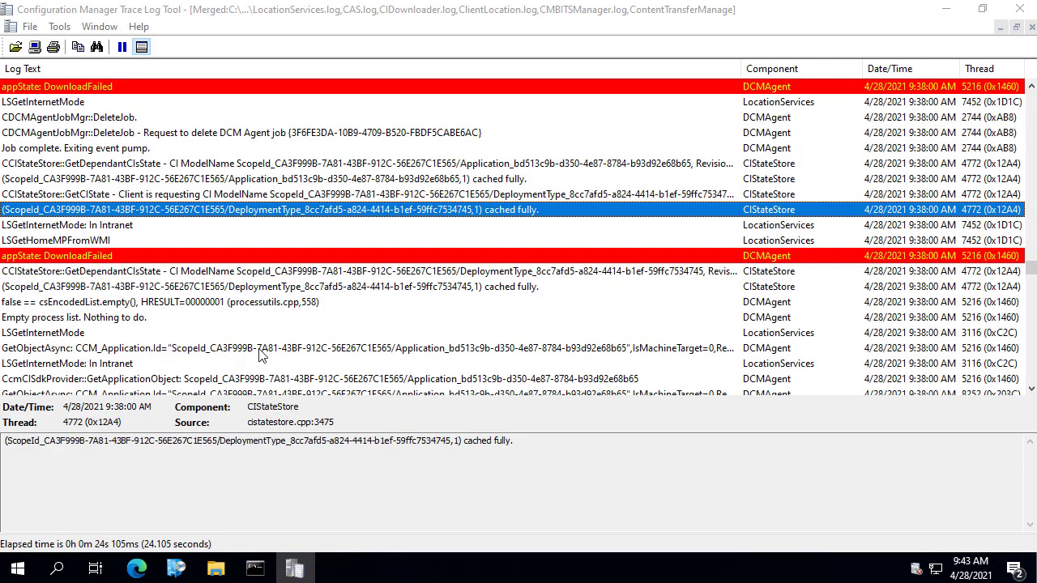
Examine the GetObjectAsync entries for the application that follow the second "appState: DownloadFailed" line
{"action": "key", "text": "F3"}
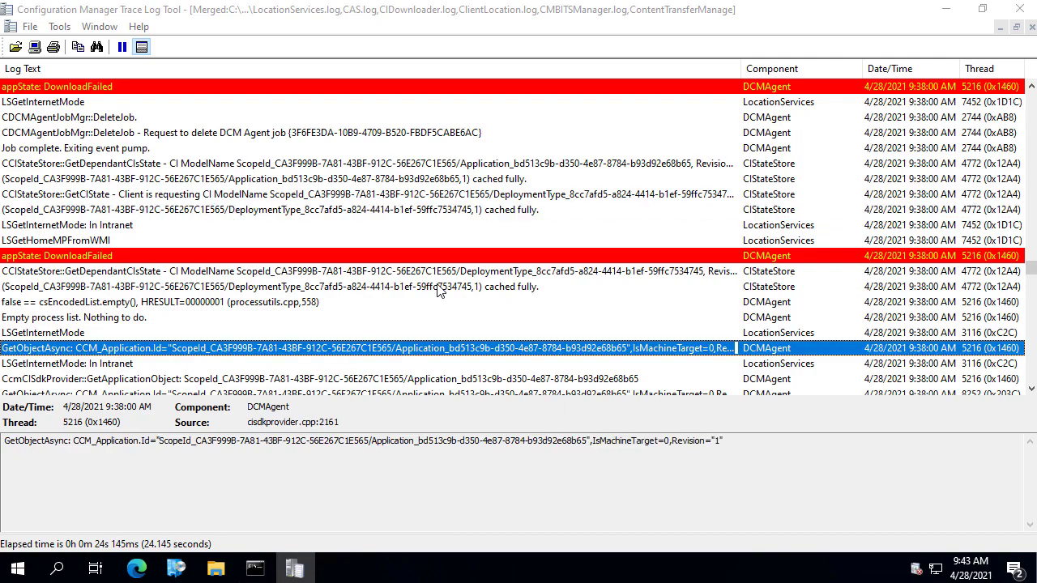
{"action": "scroll", "coordinate": [438, 290], "scroll_direction": "down", "scroll_amount": 1}
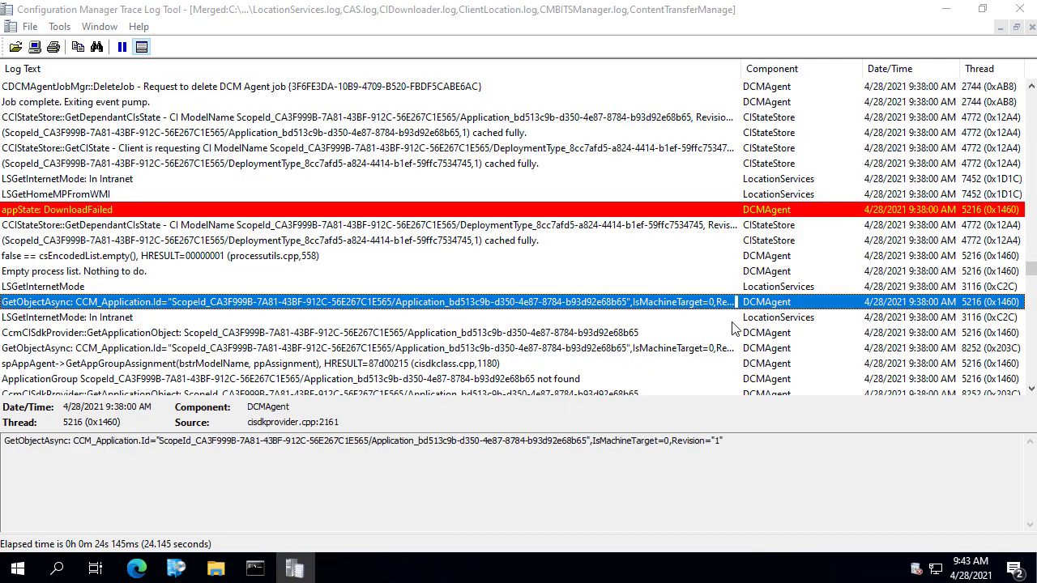
{"action": "left_click", "coordinate": [386, 348]}
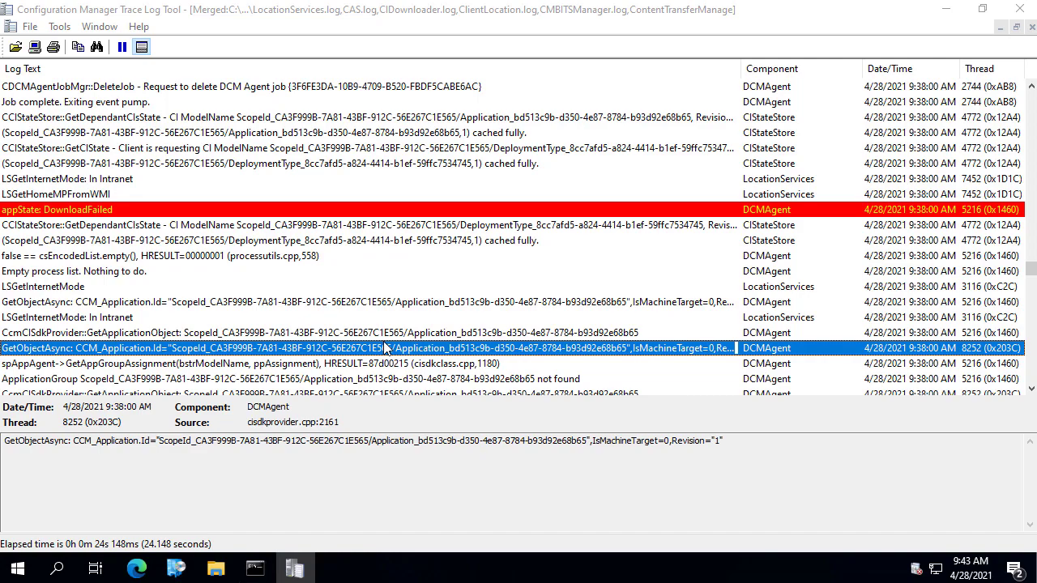
Search the client's merged log for "taskstate; failure"
{"action": "key", "text": "ctrl+f"}
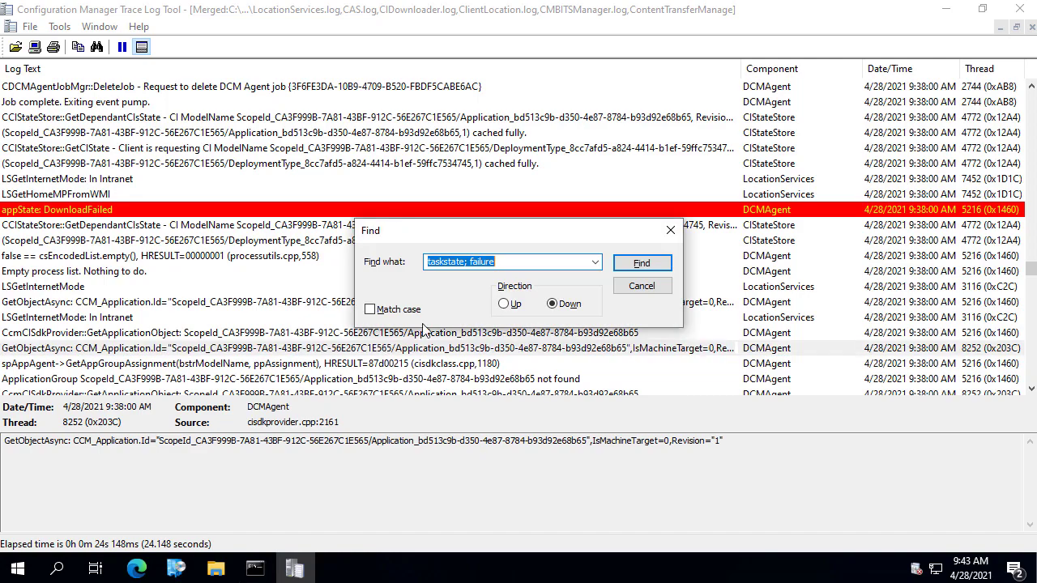
{"action": "key", "text": "Return"}
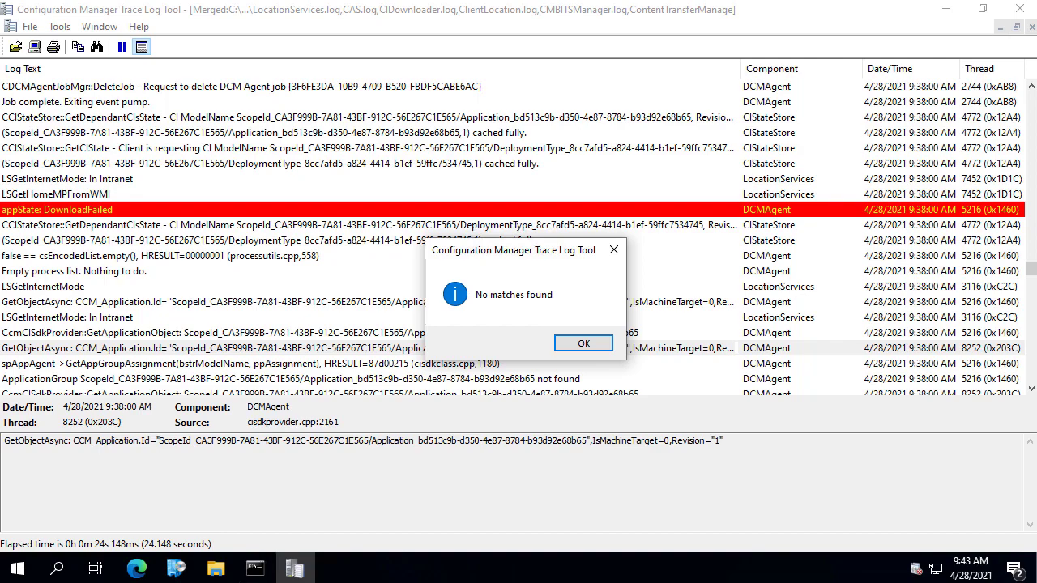
{"action": "left_click", "coordinate": [571, 344]}
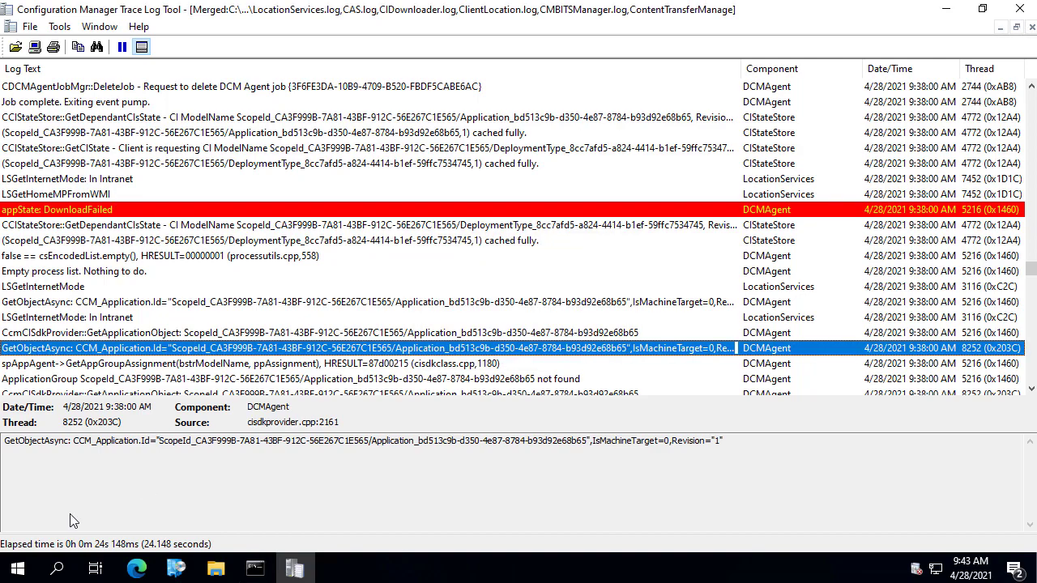
Open StateMessage.log from the client's C:\Windows\CCM\Logs folder in the trace log viewer and maximize its window
{"action": "left_click", "coordinate": [253, 571]}
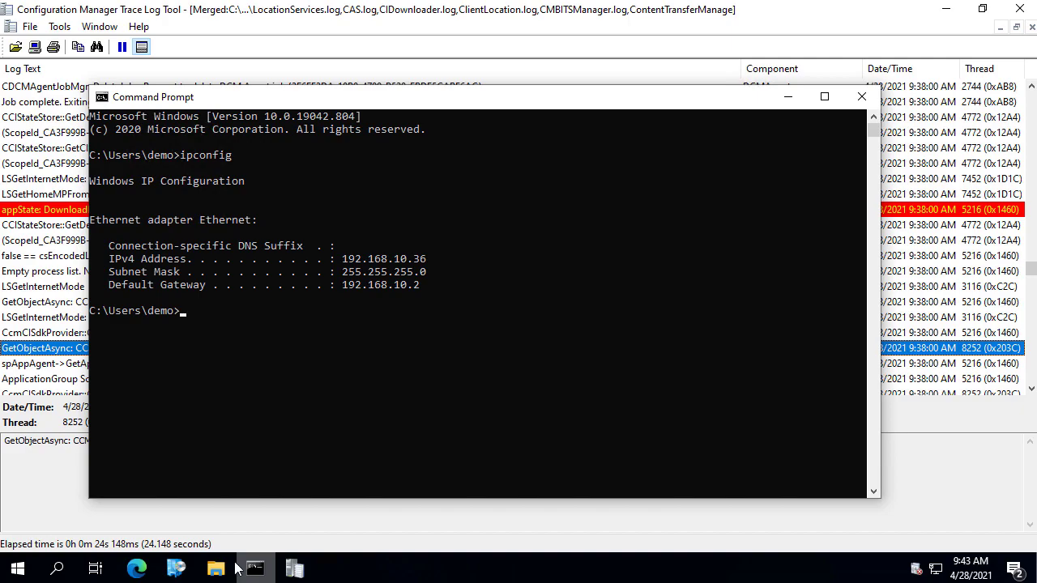
{"action": "left_click", "coordinate": [215, 570]}
{"action": "key", "text": "s"}
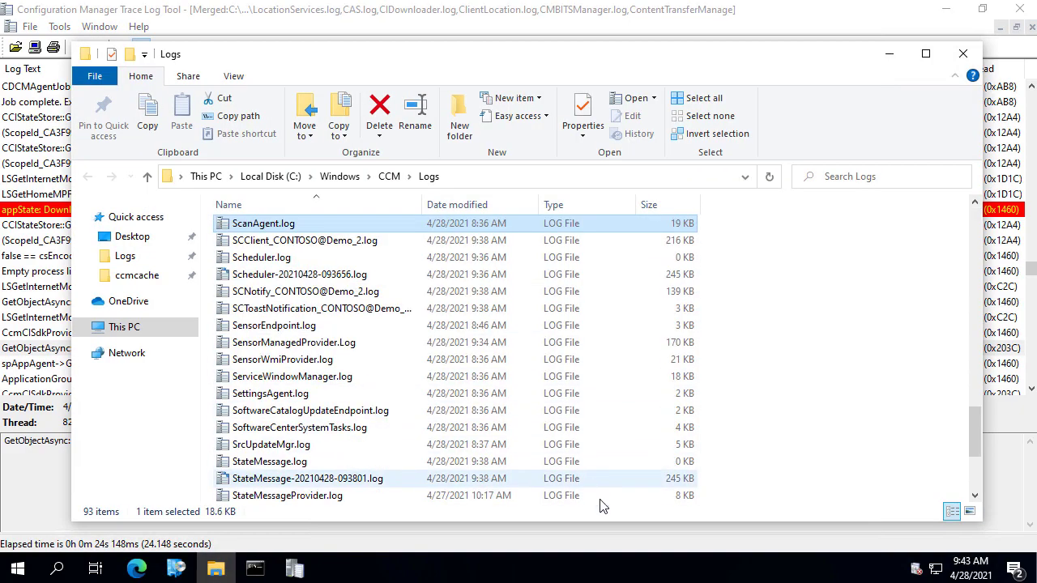
{"action": "key", "text": "t"}
{"action": "double_click", "coordinate": [321, 462]}
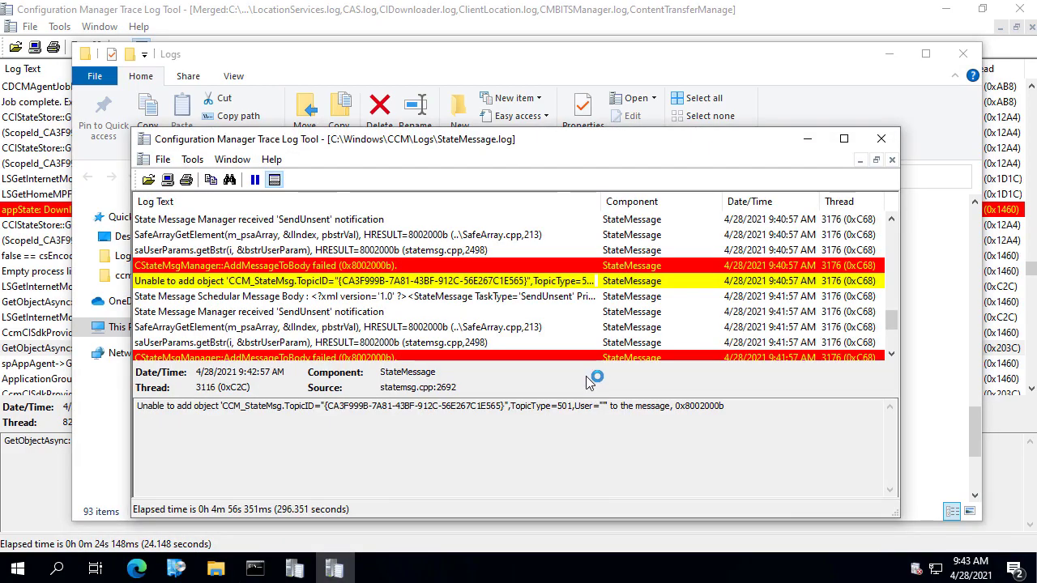
{"action": "left_click", "coordinate": [364, 282]}
{"action": "double_click", "coordinate": [492, 139]}
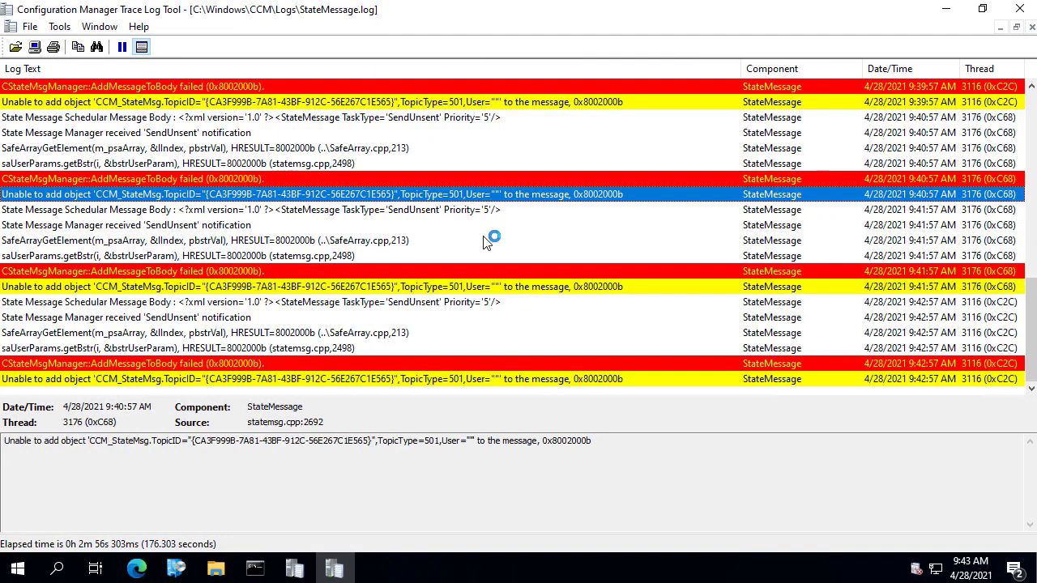
Examine the "Unable to add object" warnings and the "State Message Schedular Message Body" entry near the end of StateMessage.log
{"action": "left_click", "coordinate": [453, 286]}
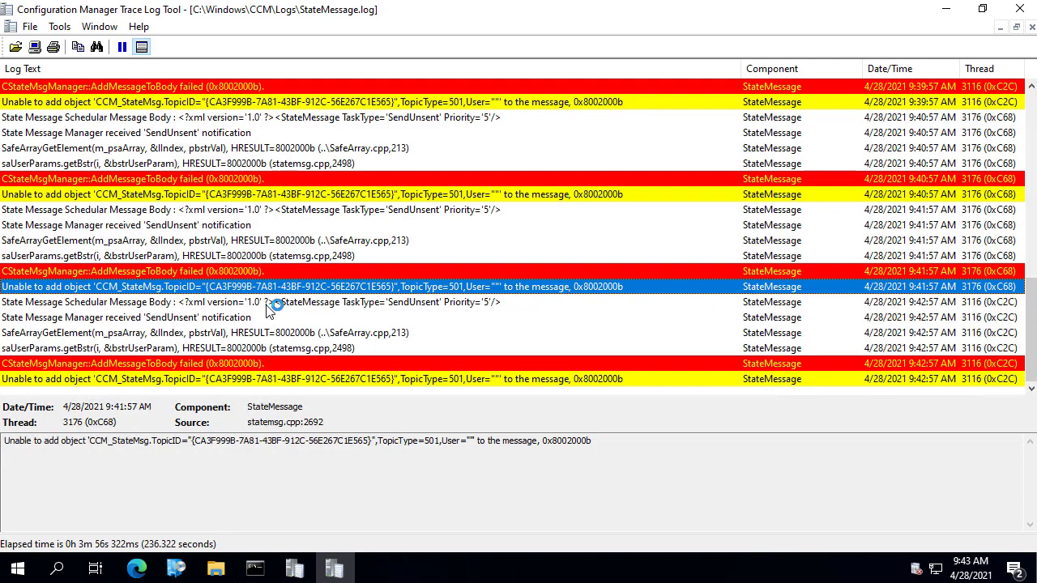
{"action": "left_click", "coordinate": [483, 379]}
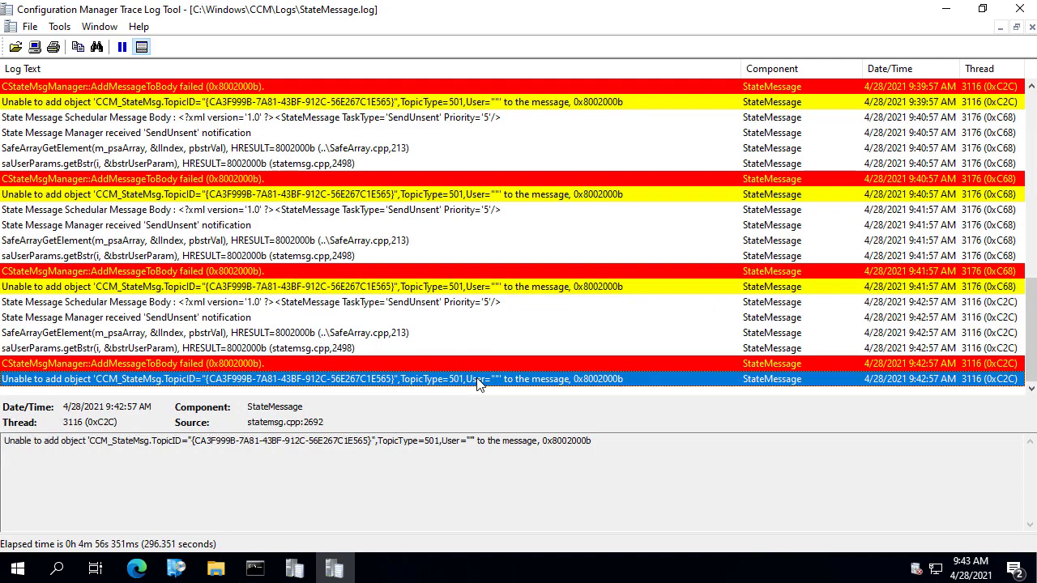
{"action": "scroll", "coordinate": [500, 236], "scroll_direction": "up", "scroll_amount": 5}
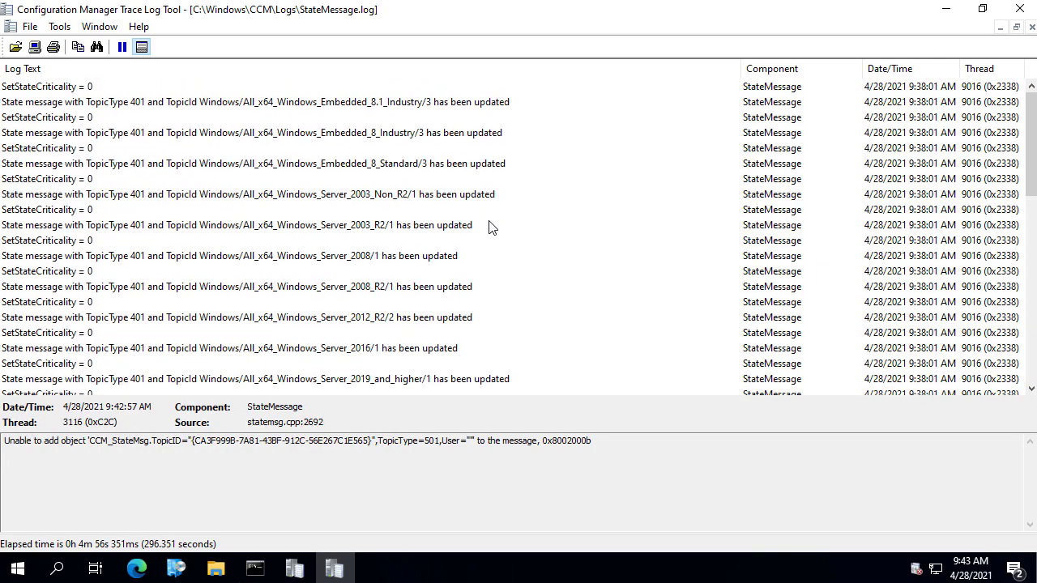
{"action": "scroll", "coordinate": [489, 227], "scroll_direction": "down", "scroll_amount": 3}
{"action": "left_click", "coordinate": [231, 290]}
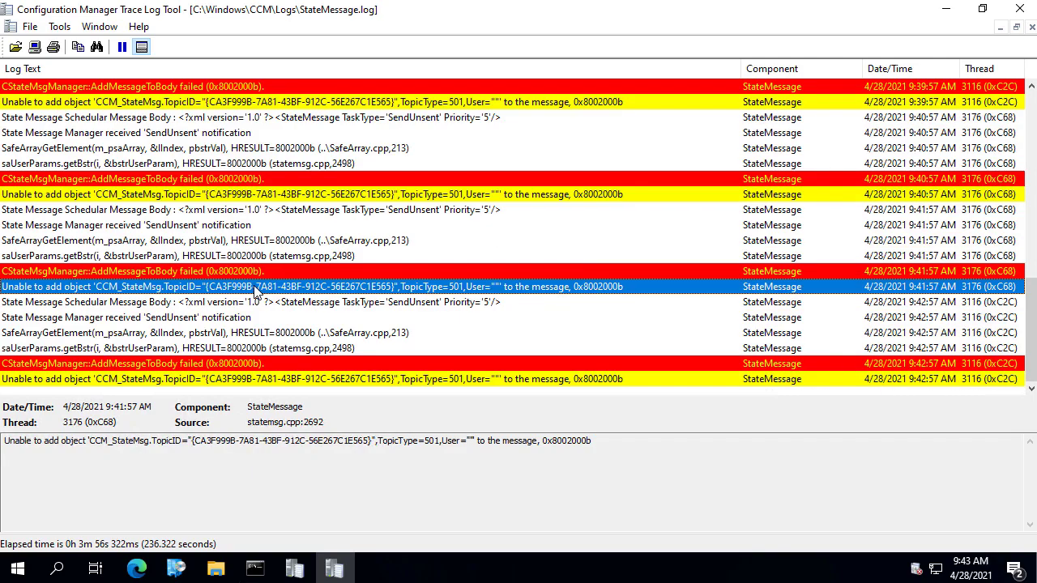
{"action": "left_click", "coordinate": [322, 303]}
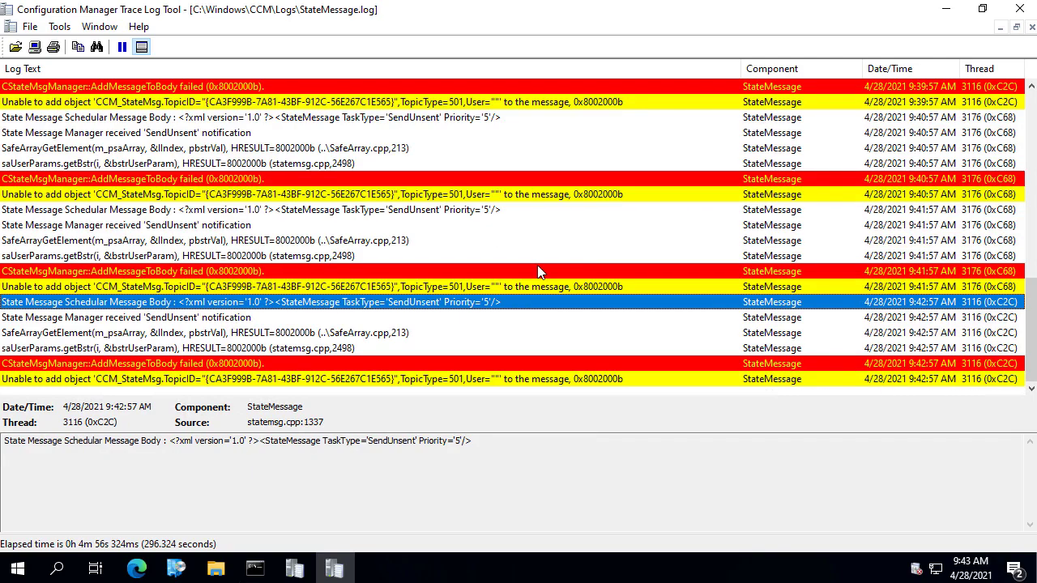
Examine the SendUnsent and AddMessageToBody error entries in StateMessage.log
{"action": "left_click", "coordinate": [486, 210]}
{"action": "left_click", "coordinate": [460, 119]}
{"action": "scroll", "coordinate": [441, 163], "scroll_direction": "up", "scroll_amount": 5}
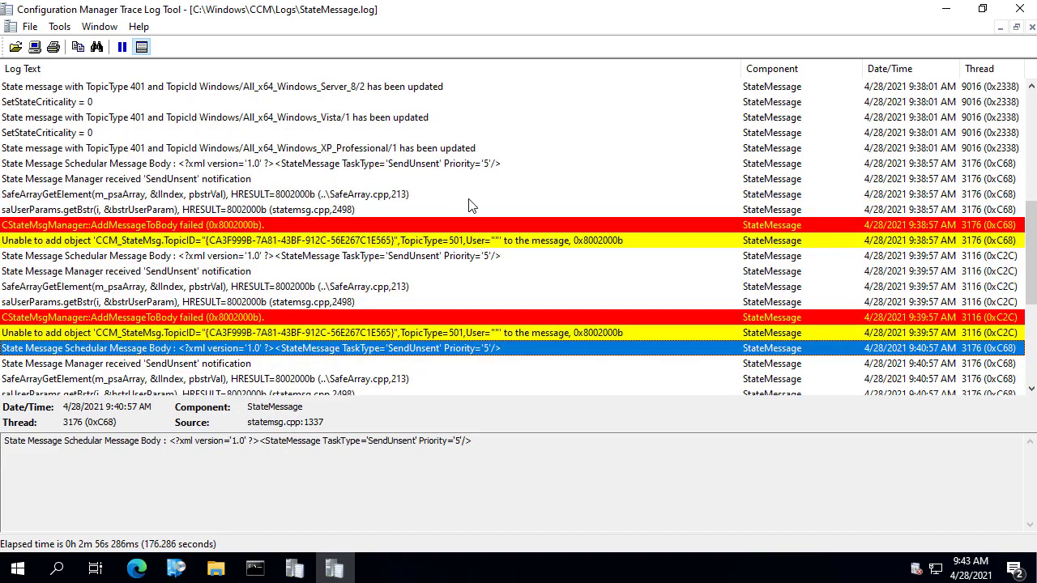
{"action": "scroll", "coordinate": [468, 206], "scroll_direction": "up", "scroll_amount": 1}
{"action": "scroll", "coordinate": [459, 223], "scroll_direction": "up", "scroll_amount": 6}
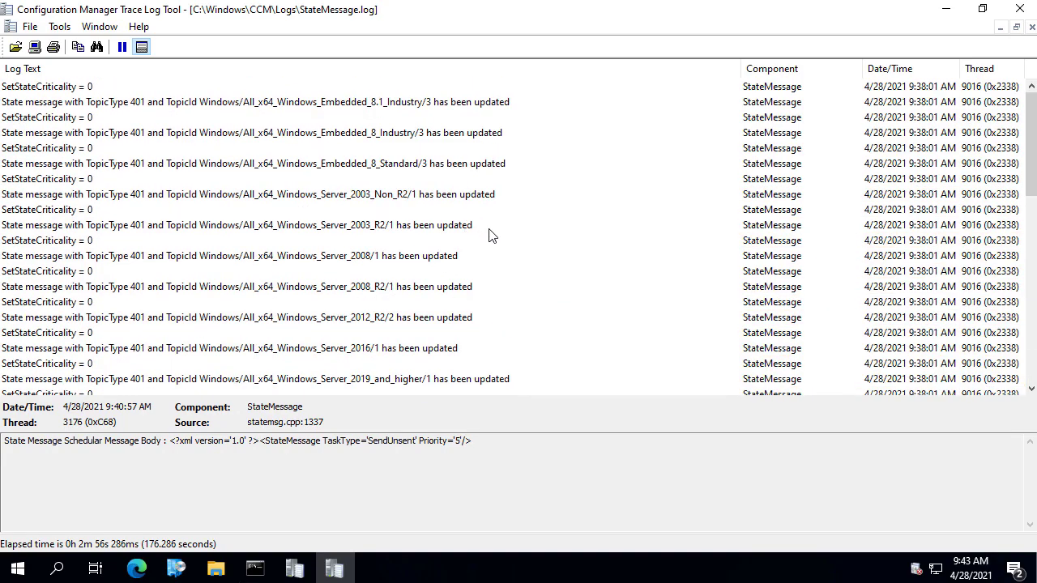
{"action": "scroll", "coordinate": [486, 235], "scroll_direction": "down", "scroll_amount": 10}
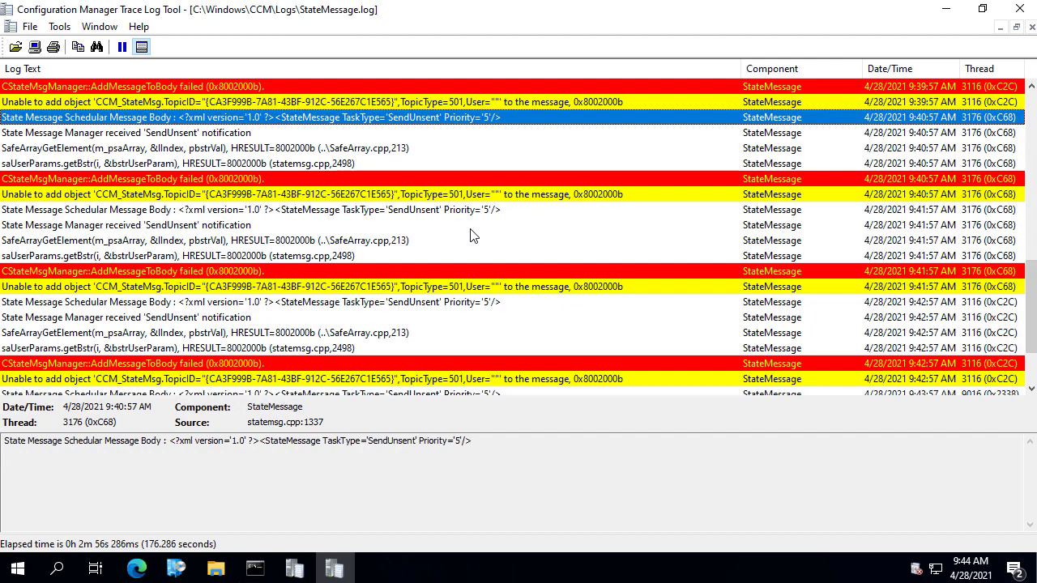
{"action": "left_click", "coordinate": [410, 213]}
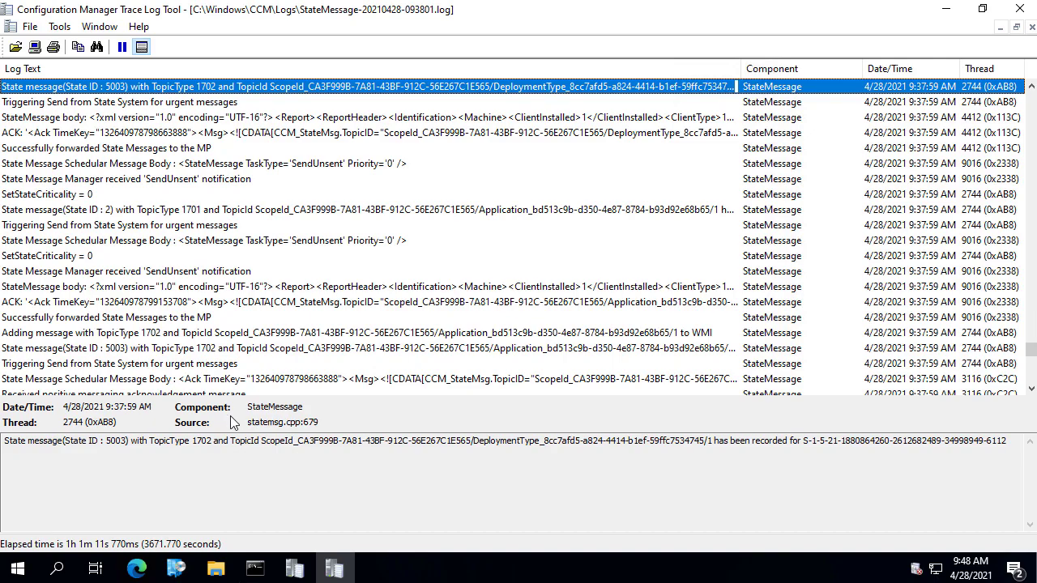
Switch to the State messages documentation in Edge and find the 1702 STATE_TOPICTYPE_APP_CI_ENFORCEMENT section
{"action": "left_click", "coordinate": [211, 444]}
{"action": "left_click", "coordinate": [146, 568]}
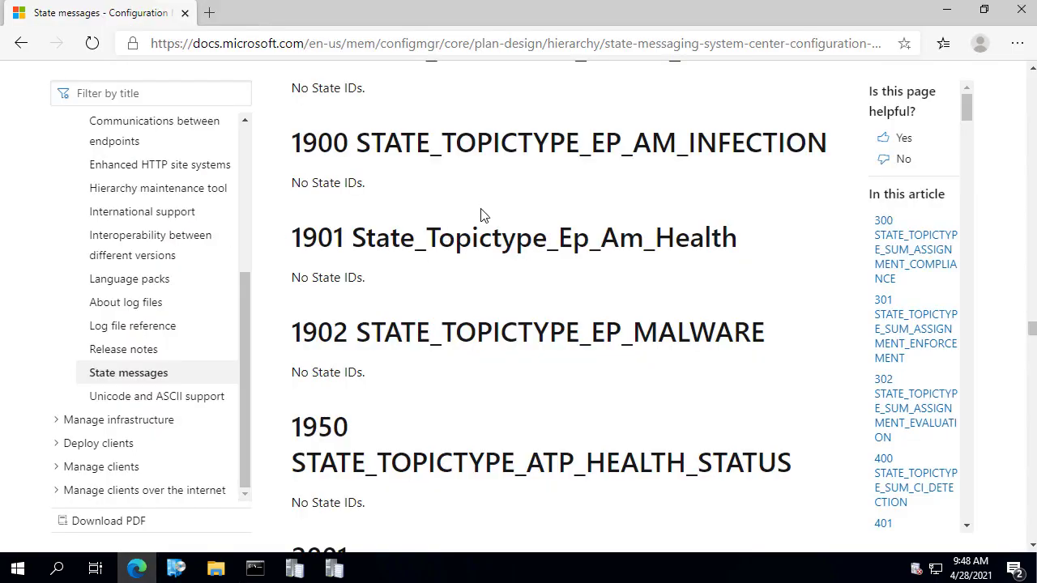
{"action": "scroll", "coordinate": [431, 143], "scroll_direction": "up", "scroll_amount": 6}
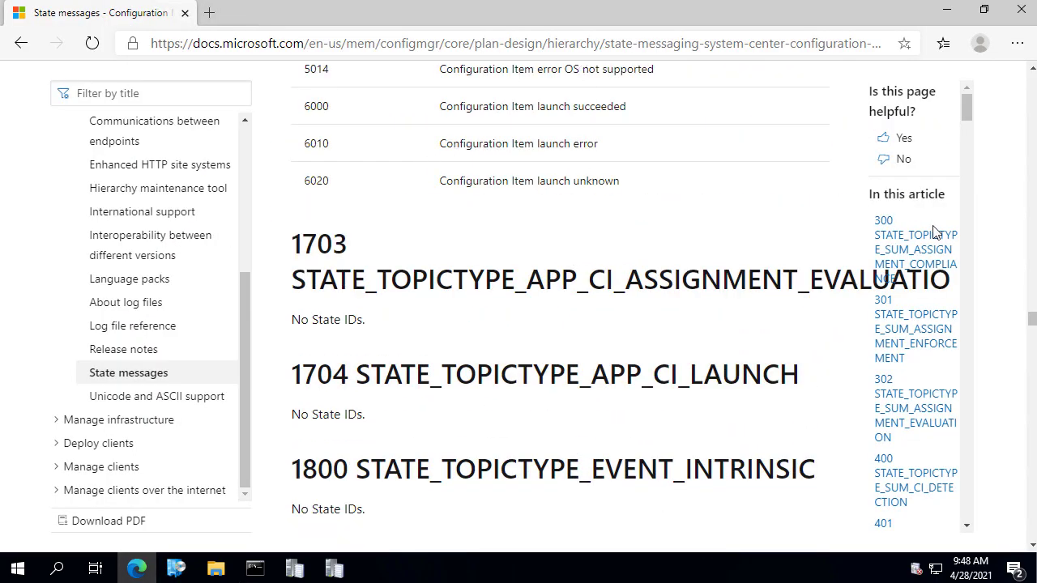
{"action": "scroll", "coordinate": [672, 260], "scroll_direction": "up", "scroll_amount": 1}
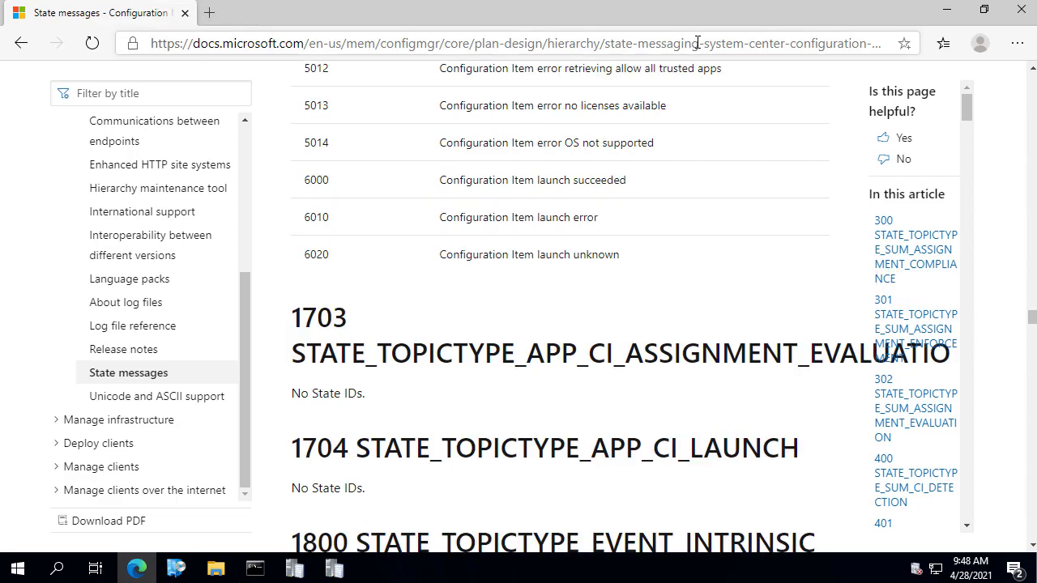
{"action": "scroll", "coordinate": [470, 344], "scroll_direction": "up", "scroll_amount": 7}
{"action": "scroll", "coordinate": [470, 344], "scroll_direction": "up", "scroll_amount": 14}
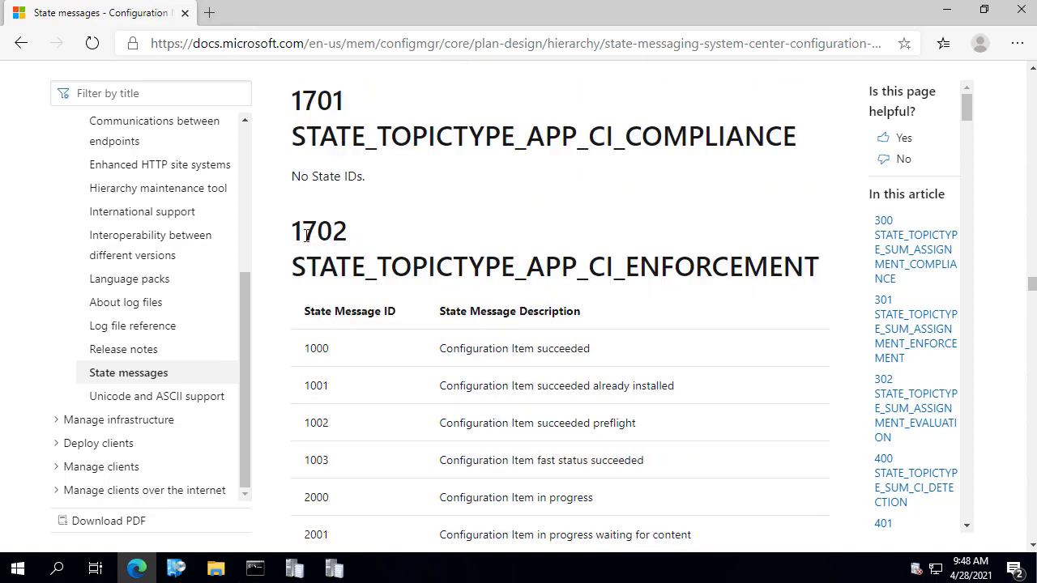
{"action": "left_click_drag", "start_coordinate": [818, 268], "coordinate": [513, 268]}
{"action": "left_click", "coordinate": [514, 268]}
Look up state message ID 5003 in the 1702 enforcement table and highlight its row
{"action": "scroll", "coordinate": [397, 309], "scroll_direction": "down", "scroll_amount": 3}
{"action": "scroll", "coordinate": [396, 309], "scroll_direction": "down", "scroll_amount": 11}
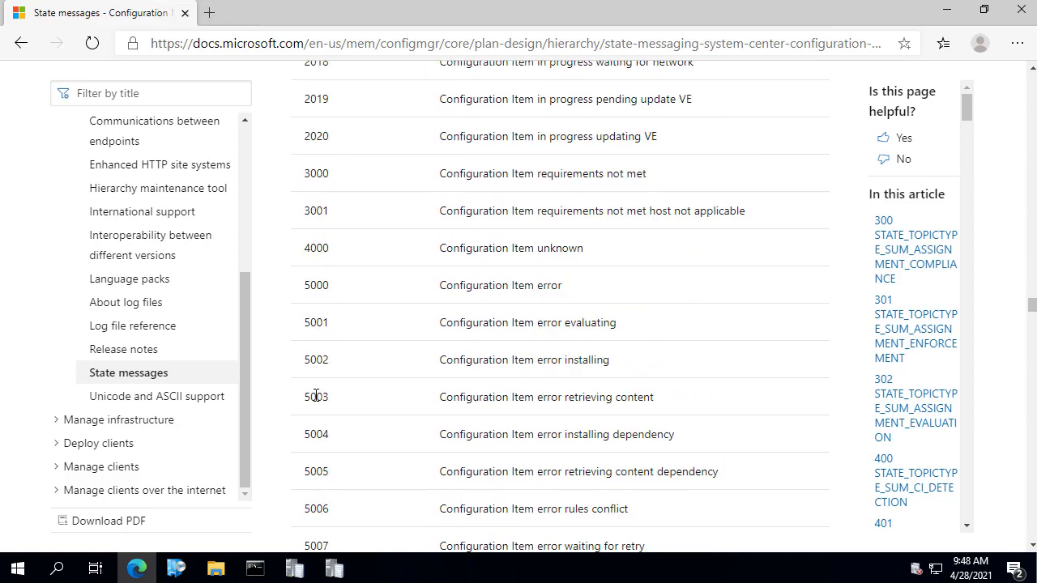
{"action": "mouse_move", "coordinate": [300, 398]}
{"action": "left_mouse_down"}
{"action": "mouse_move", "coordinate": [694, 399]}
{"action": "mouse_move", "coordinate": [314, 401]}
{"action": "left_mouse_up"}
{"action": "left_click", "coordinate": [691, 400]}
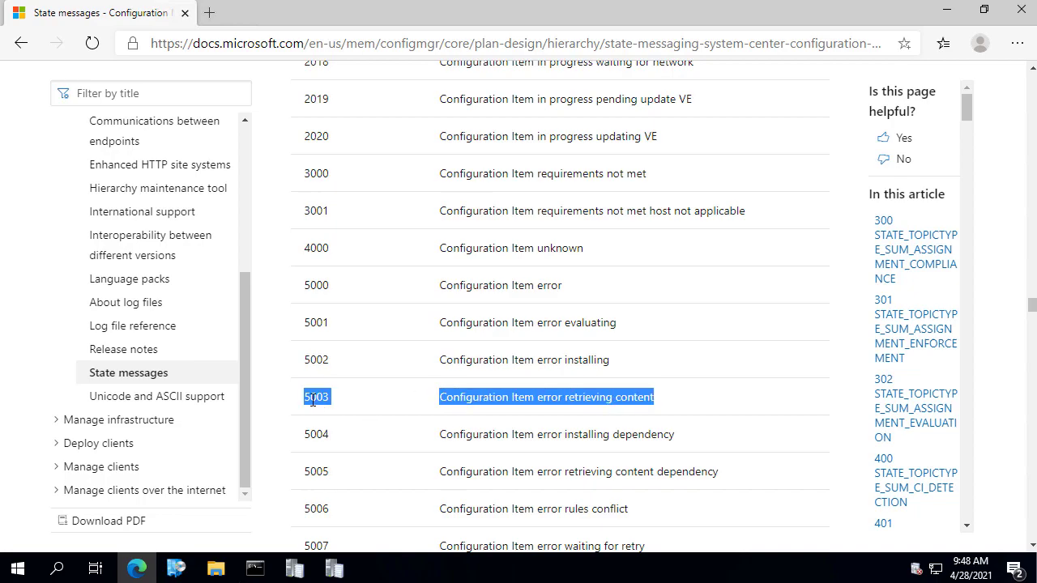
{"action": "left_click", "coordinate": [316, 397]}
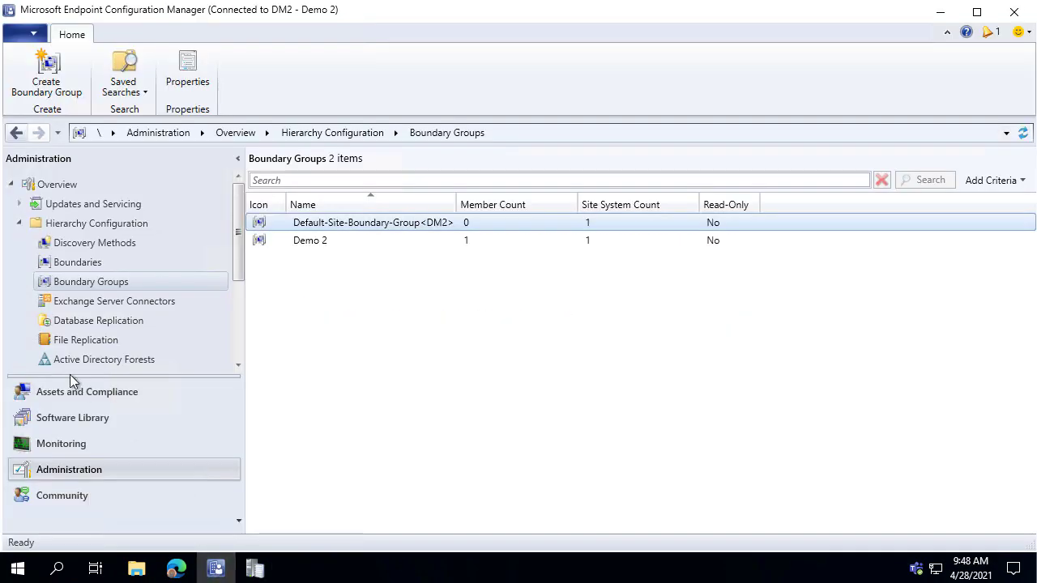
Open the Deployments list under Monitoring in the Configuration Manager console and view the Audacity 3.0.2 deployment summary
{"action": "left_click", "coordinate": [93, 445]}
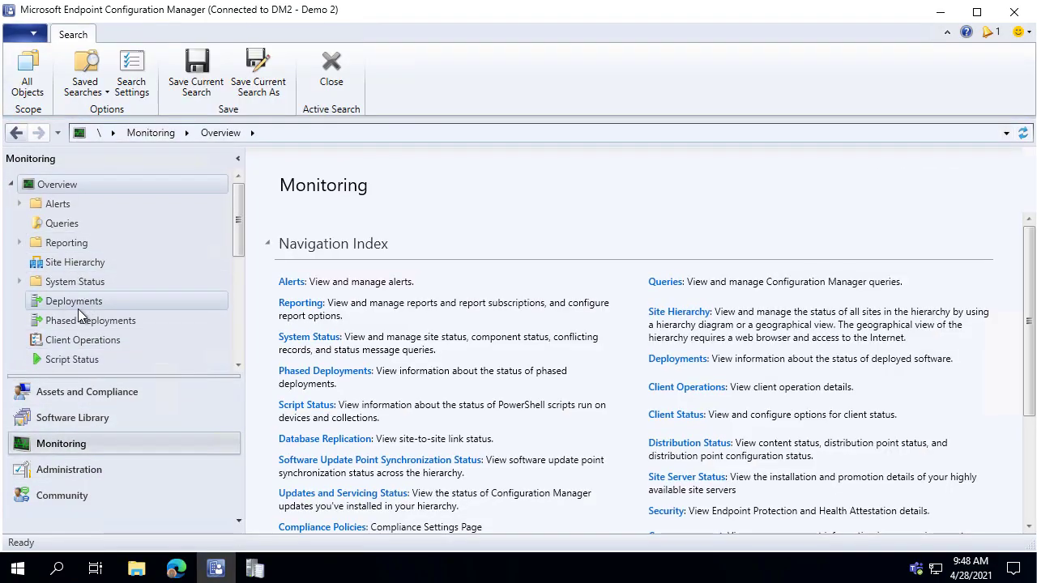
{"action": "scroll", "coordinate": [77, 312], "scroll_direction": "down", "scroll_amount": 2}
{"action": "left_click", "coordinate": [73, 224]}
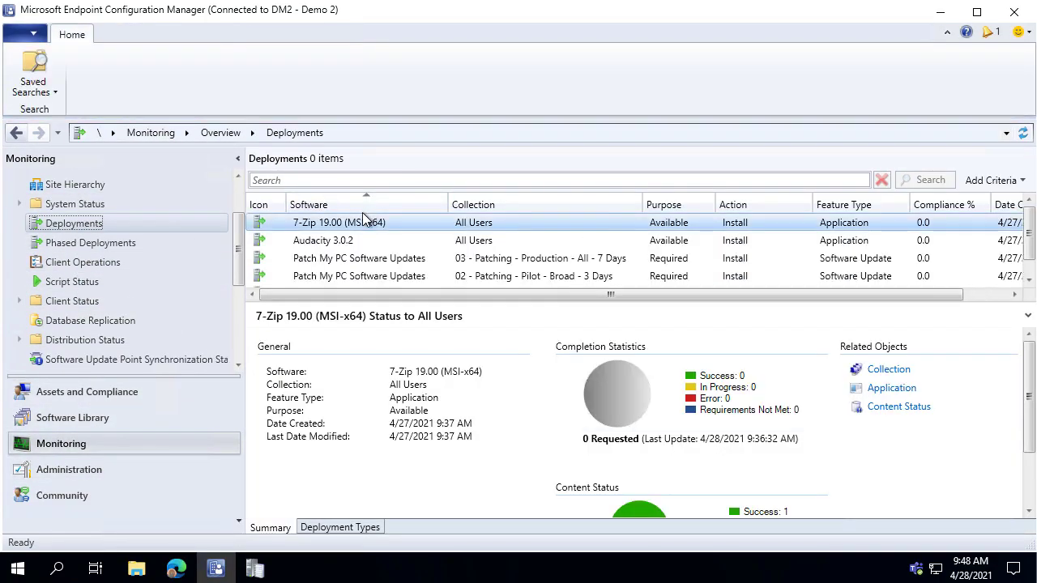
{"action": "left_click", "coordinate": [364, 239]}
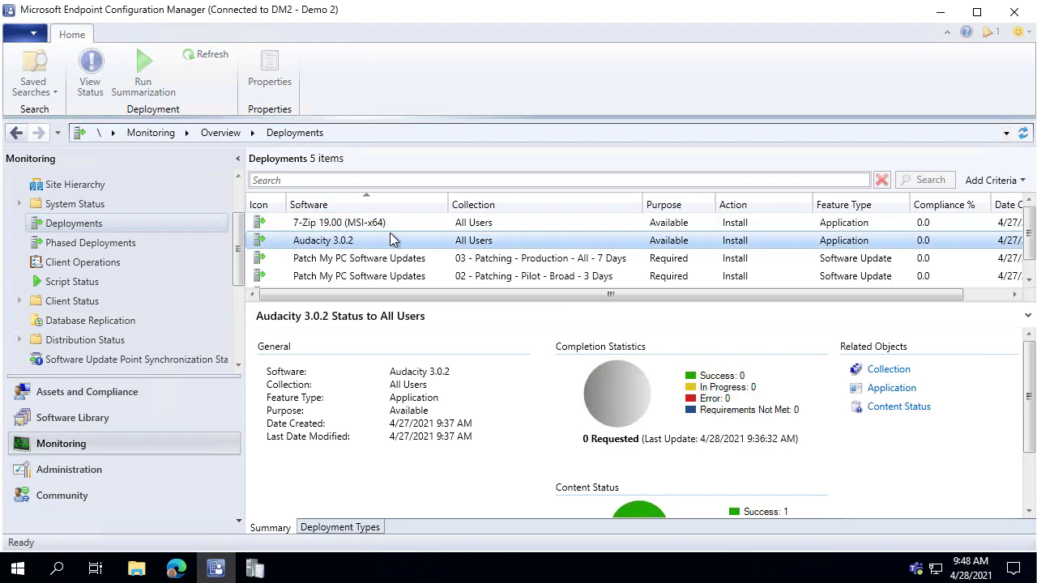
Run summarization for the 7-Zip 19.00 (MSI-x64) and Audacity 3.0.2 deployments and refresh the list
{"action": "left_click", "coordinate": [331, 228]}
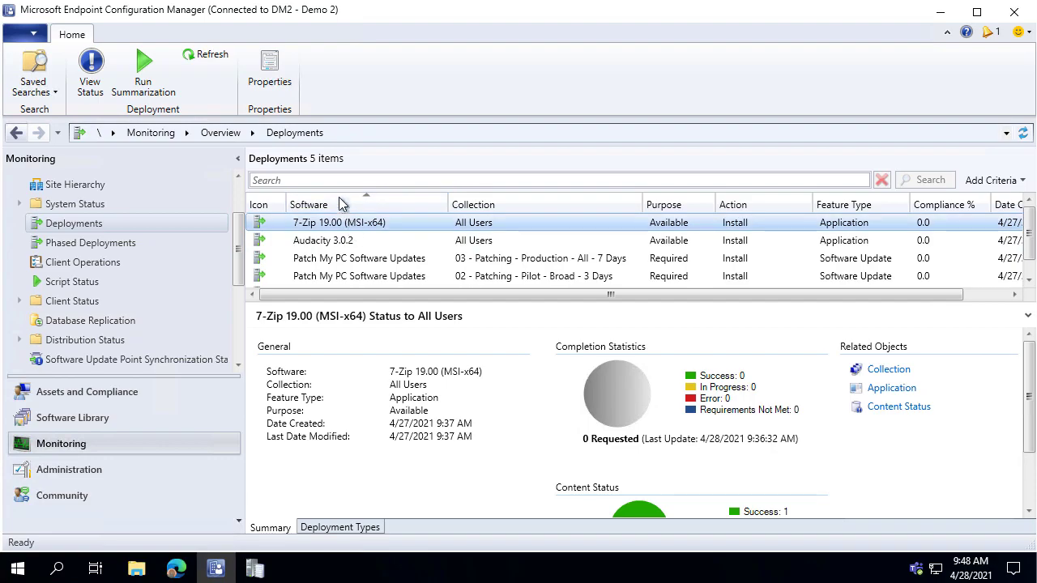
{"action": "left_click", "coordinate": [342, 241], "text": "ctrl"}
{"action": "left_click", "coordinate": [139, 85]}
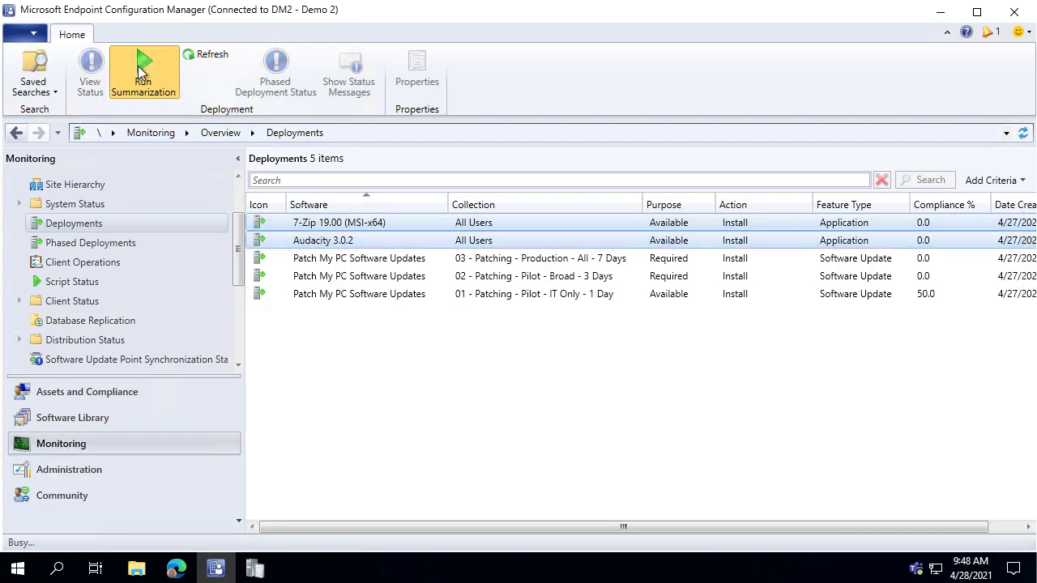
{"action": "left_click", "coordinate": [657, 350]}
{"action": "left_click", "coordinate": [397, 241]}
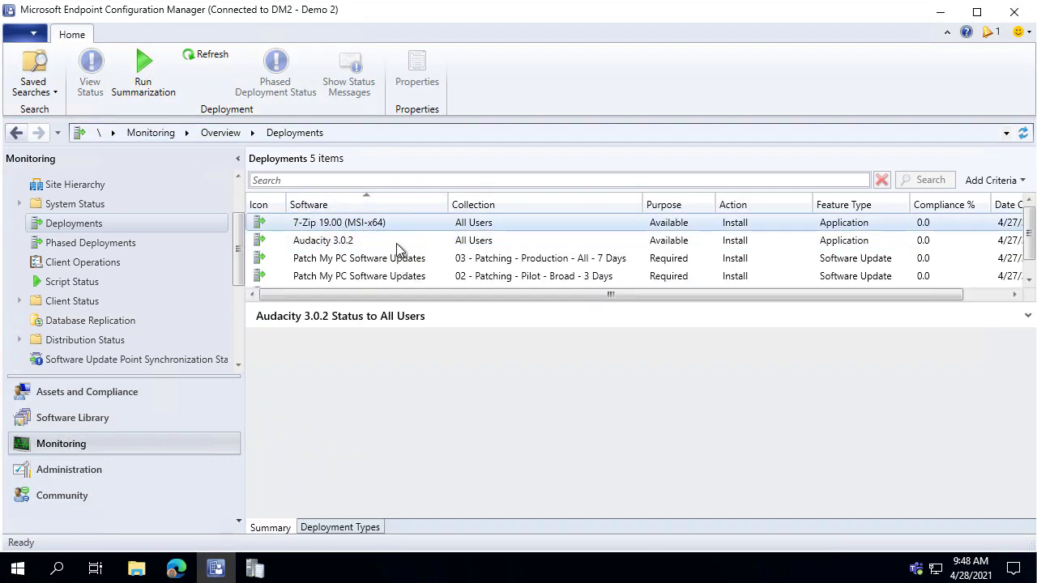
{"action": "left_click", "coordinate": [1020, 132]}
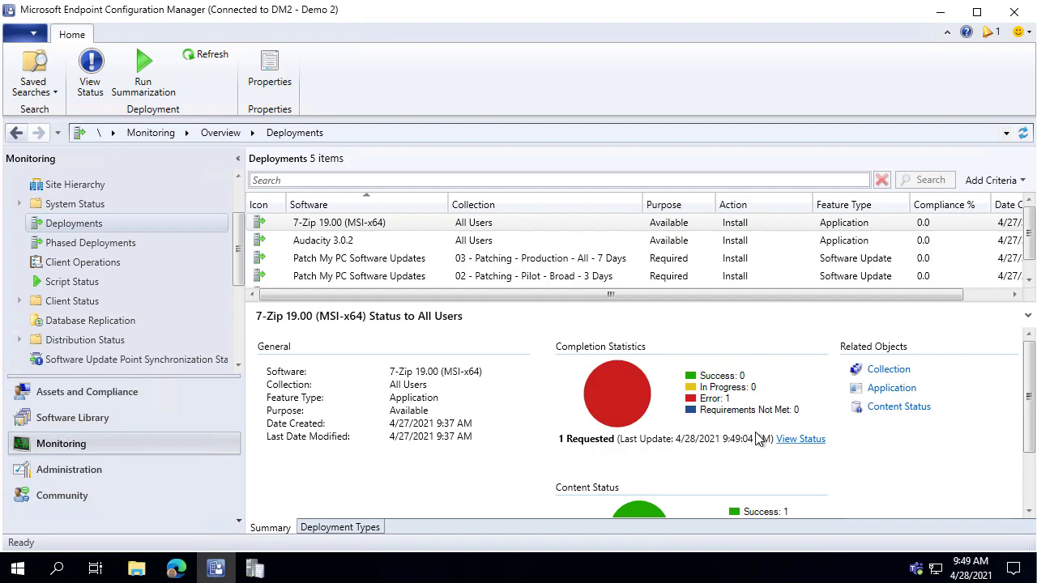
Examine the 7-Zip deployment's error status and the asset message for DEMO2CLIENT
{"action": "left_click", "coordinate": [784, 442]}
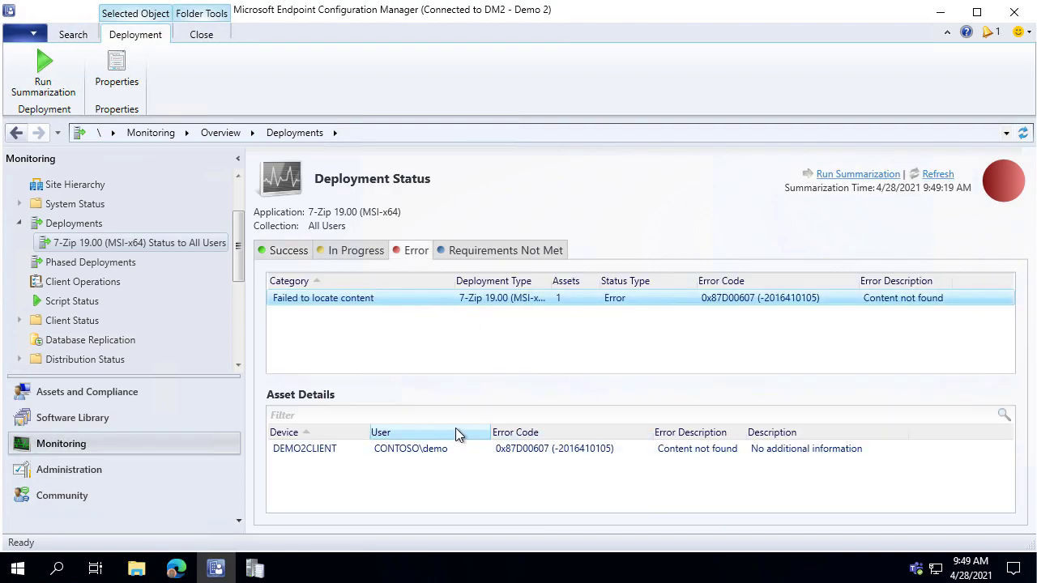
{"action": "right_click", "coordinate": [541, 283]}
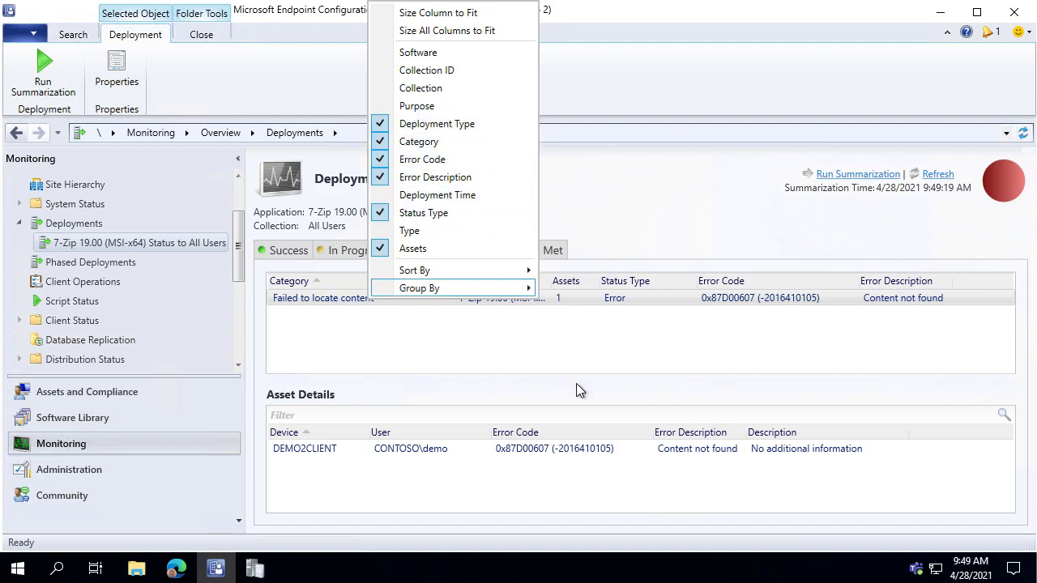
{"action": "right_click", "coordinate": [523, 434]}
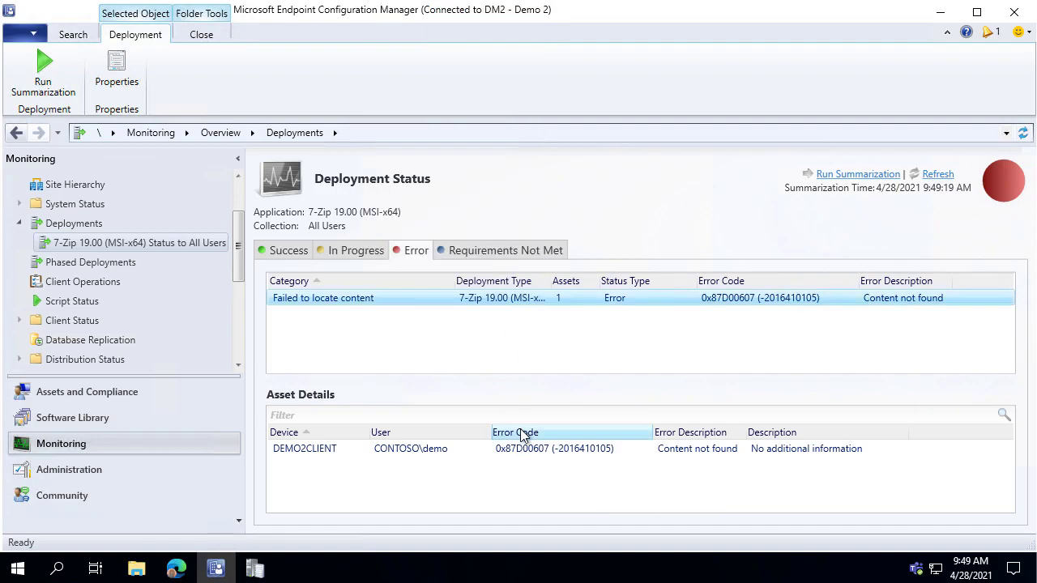
{"action": "right_click", "coordinate": [523, 435]}
{"action": "left_click", "coordinate": [606, 388]}
{"action": "left_click", "coordinate": [582, 450]}
{"action": "double_click", "coordinate": [581, 451]}
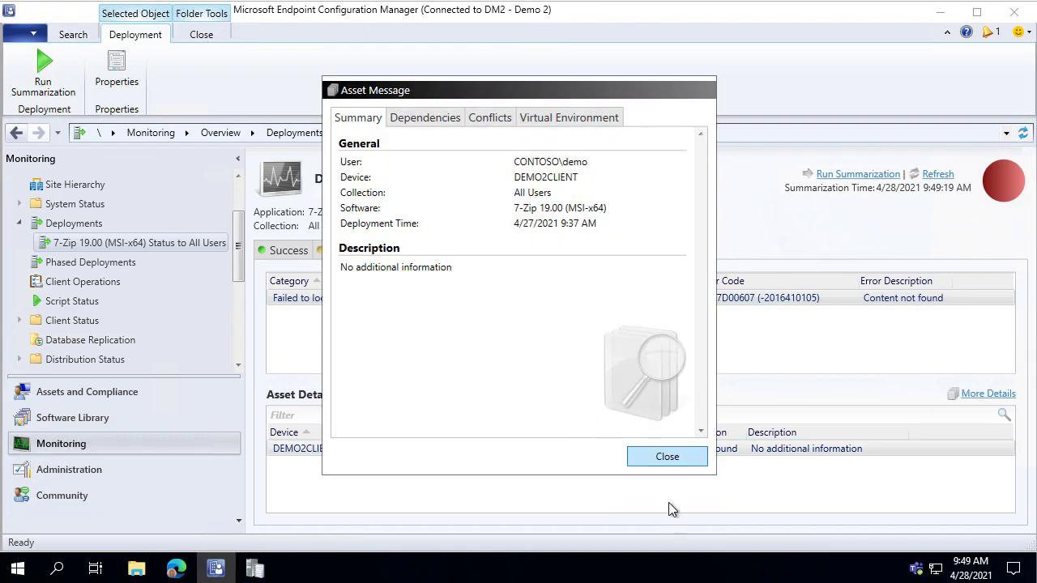
{"action": "left_click", "coordinate": [666, 457]}
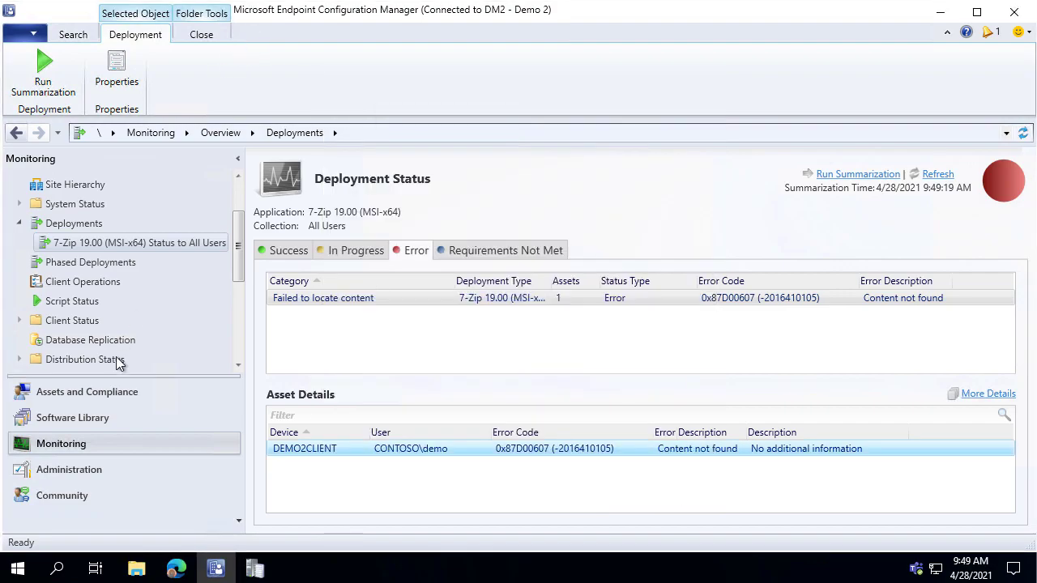
Open the Default Behavior properties of the Default-Site-Boundary-Group<DM2> boundary group in Administration
{"action": "left_click", "coordinate": [107, 471]}
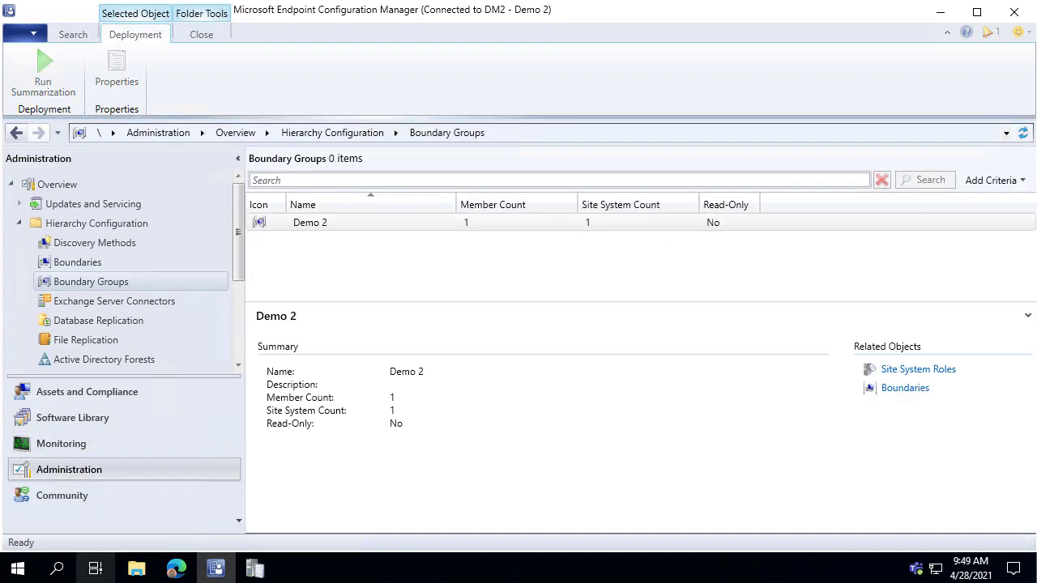
{"action": "left_click", "coordinate": [383, 218]}
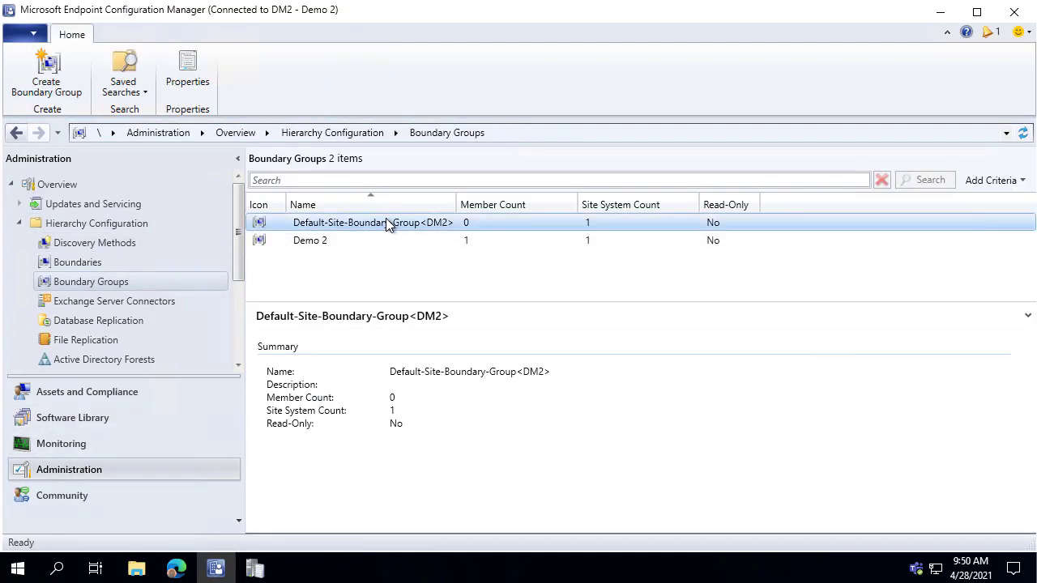
{"action": "right_click", "coordinate": [386, 218]}
{"action": "left_click", "coordinate": [336, 229]}
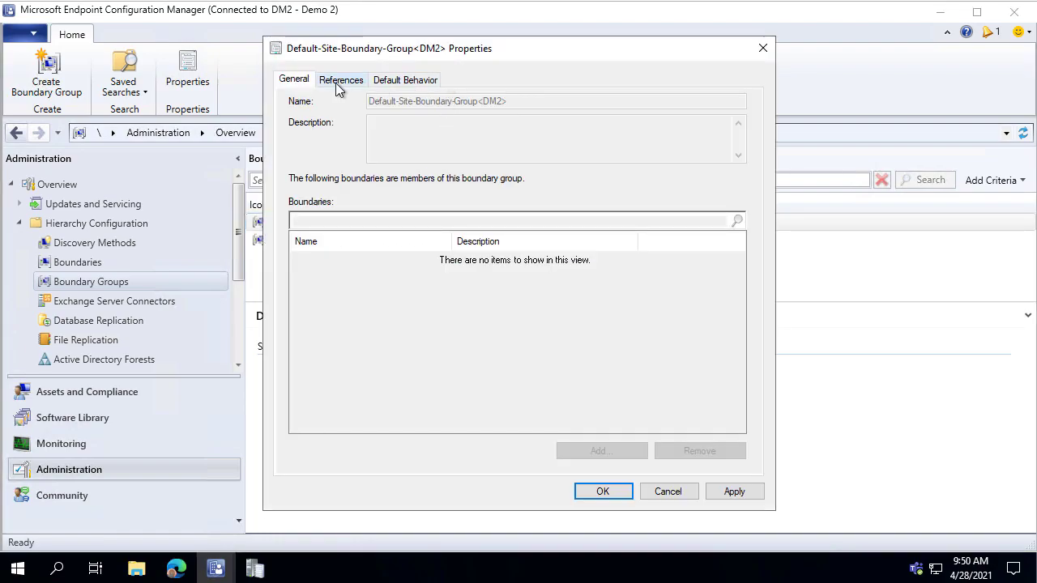
{"action": "left_click", "coordinate": [388, 81]}
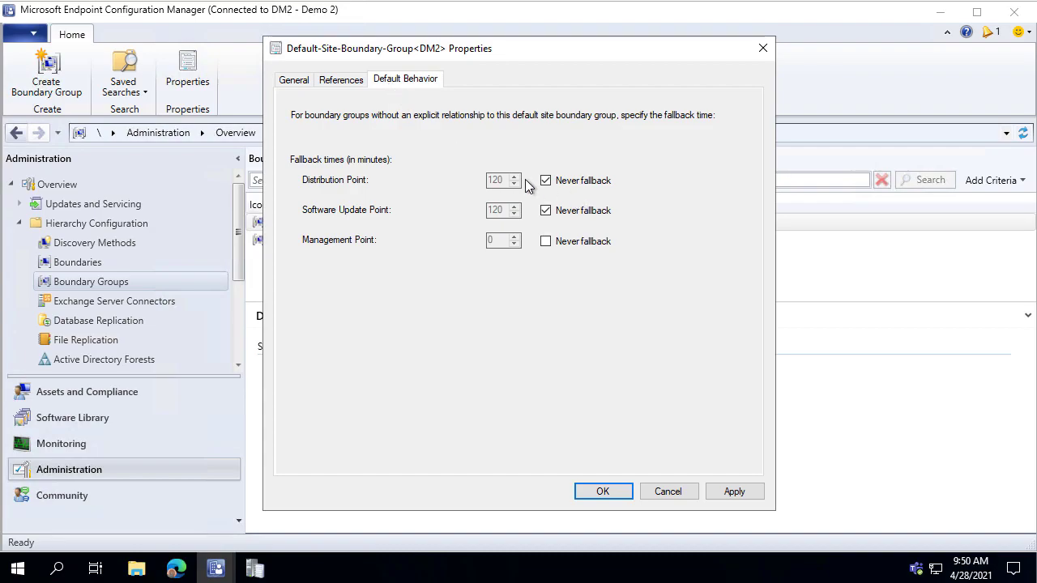
Turn off Never fallback for the distribution point, set its fallback time to 1 minute, and apply
{"action": "left_click", "coordinate": [545, 180]}
{"action": "left_click_drag", "start_coordinate": [507, 180], "coordinate": [487, 180]}
{"action": "left_click", "coordinate": [731, 493]}
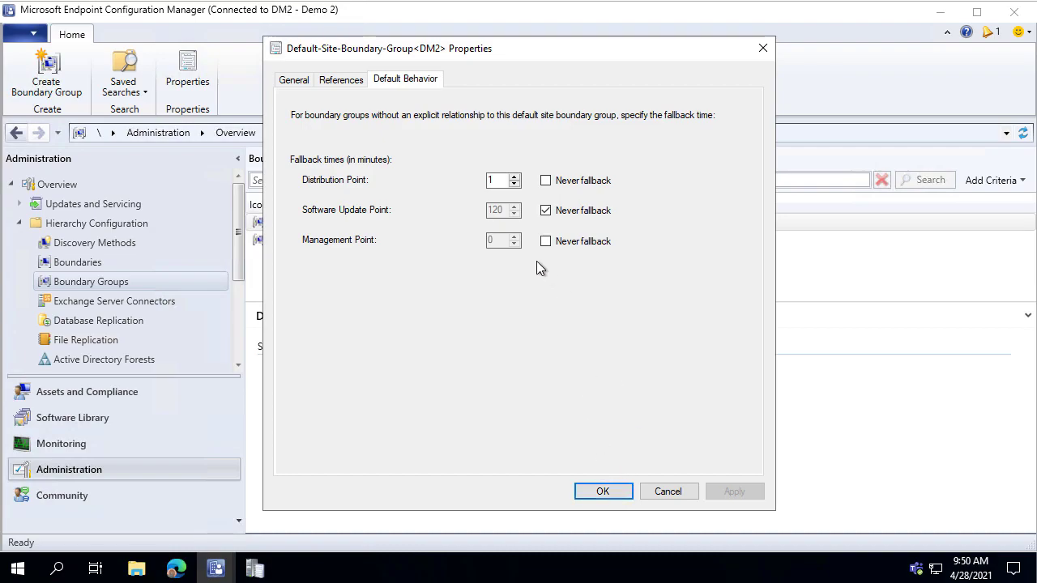
Check the site system servers referenced by the default site boundary group and close its properties
{"action": "left_click", "coordinate": [358, 85]}
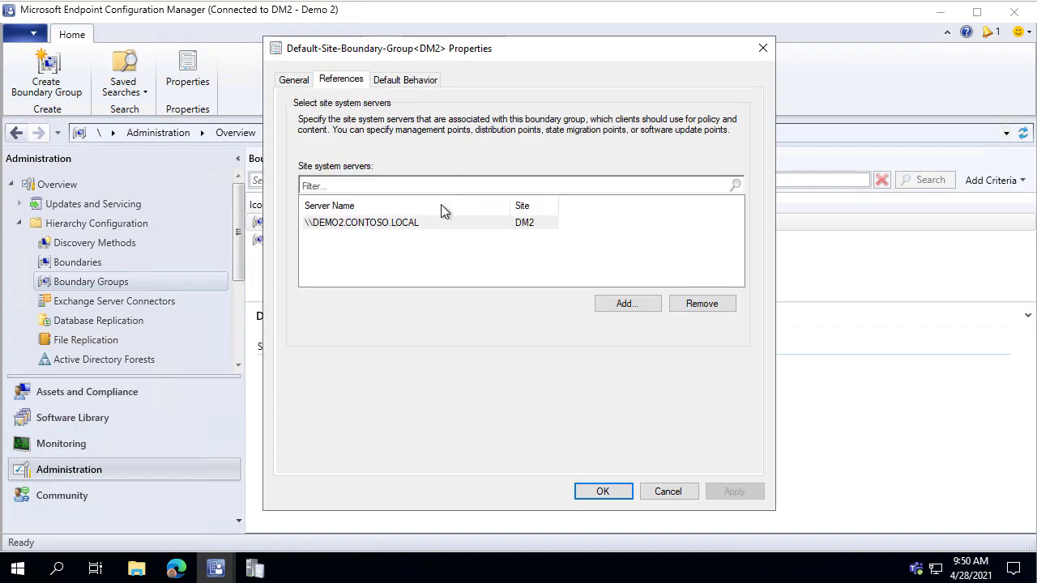
{"action": "left_click", "coordinate": [430, 231]}
{"action": "left_click_drag", "start_coordinate": [487, 59], "coordinate": [713, 77]}
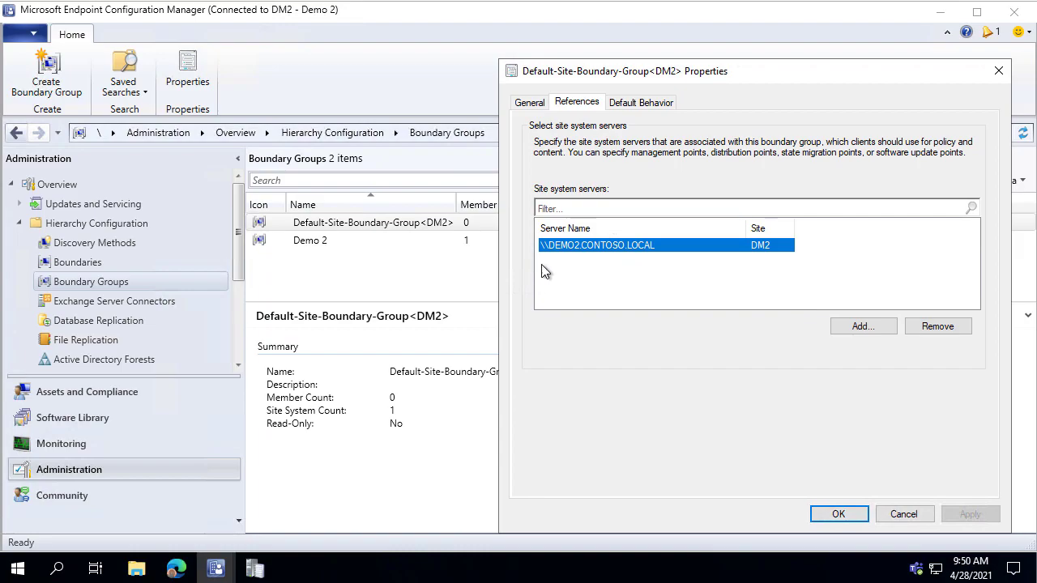
{"action": "left_click", "coordinate": [838, 513]}
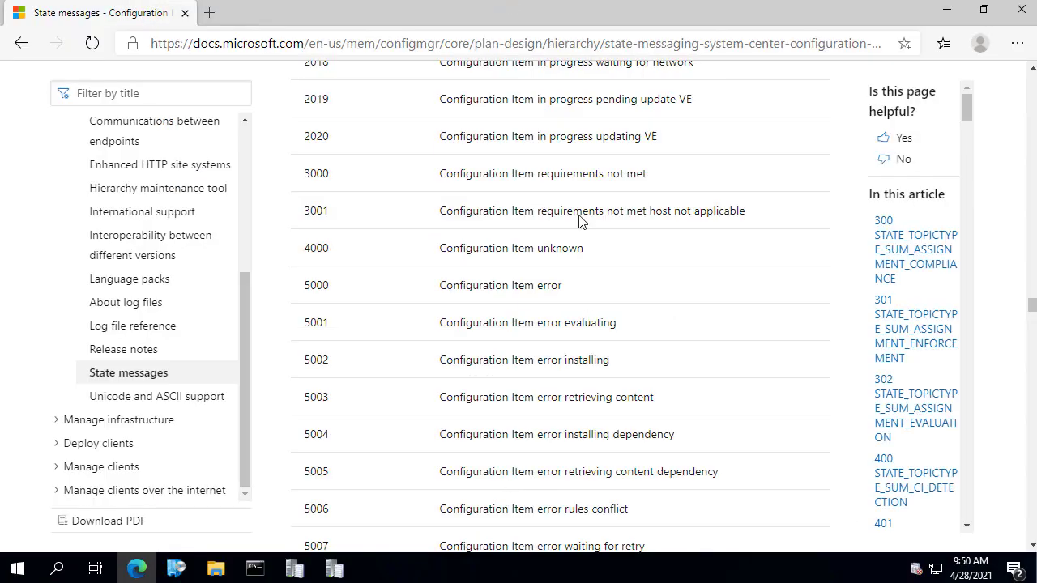
Minimize the documentation and log windows, switch to Software Center, and dismiss the 7-Zip download error
{"action": "left_click", "coordinate": [945, 8]}
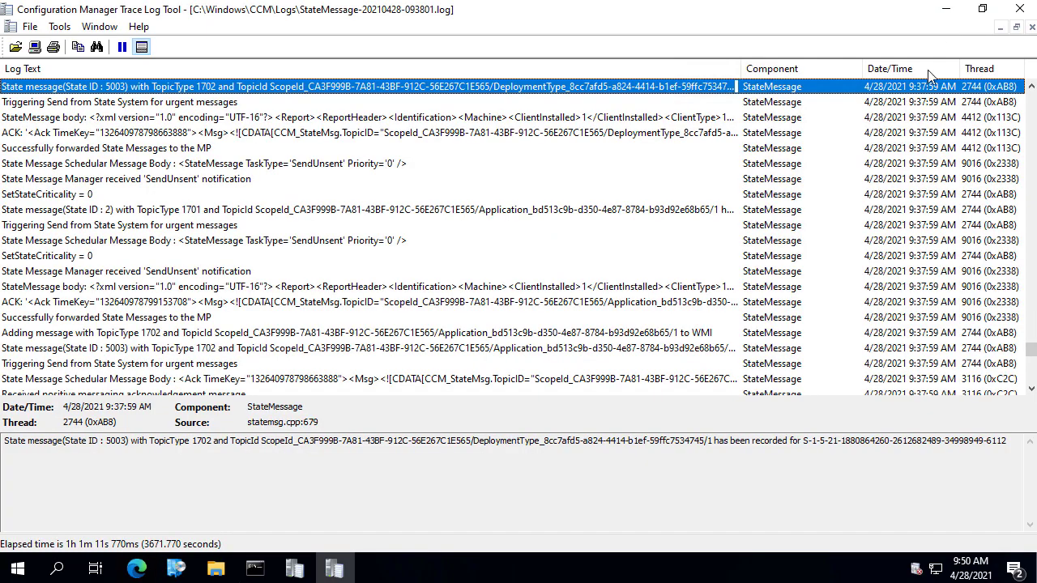
{"action": "left_click", "coordinate": [946, 9]}
{"action": "left_click", "coordinate": [783, 97]}
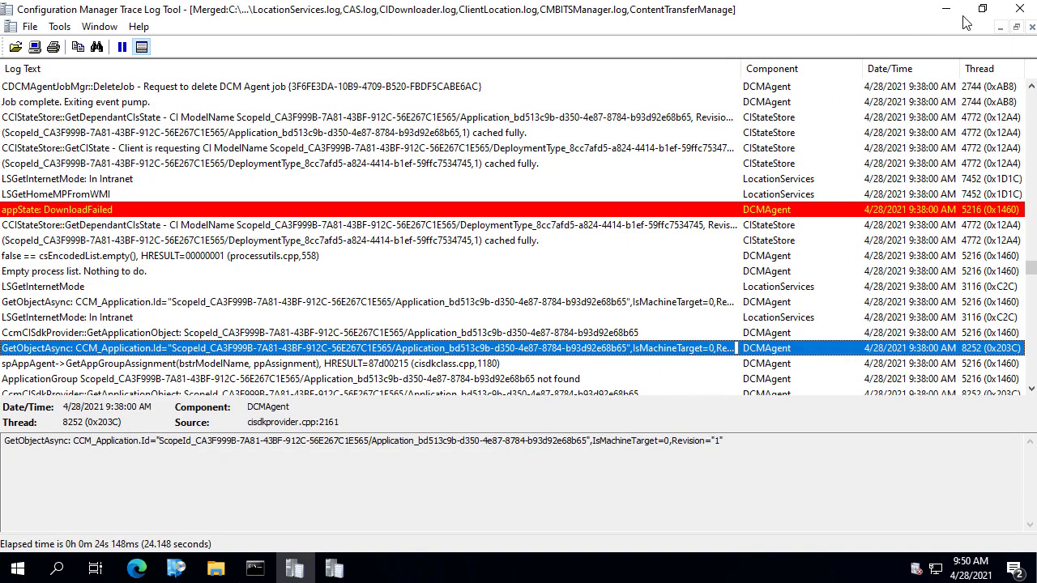
{"action": "left_click", "coordinate": [175, 568]}
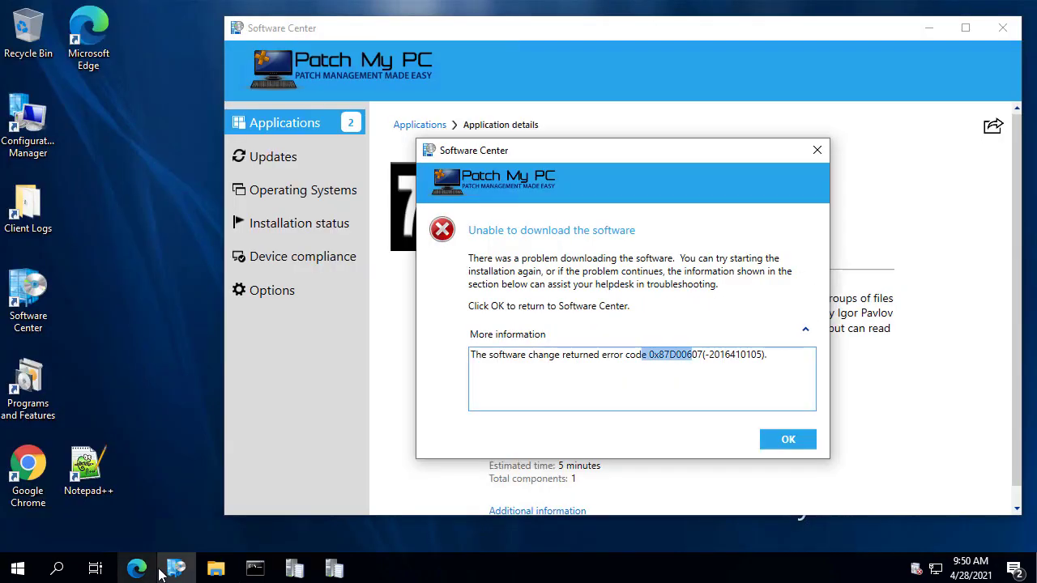
{"action": "left_click", "coordinate": [791, 444]}
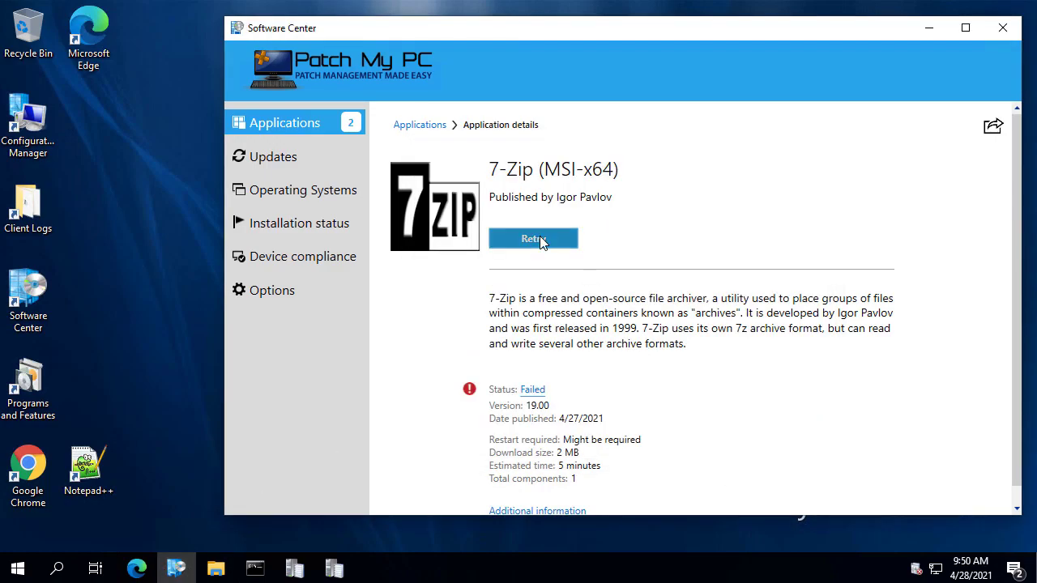
Retry the 7-Zip (MSI-x64) installation, narrow the Software Center window, and reopen the application's details to check the download status
{"action": "left_click", "coordinate": [540, 236]}
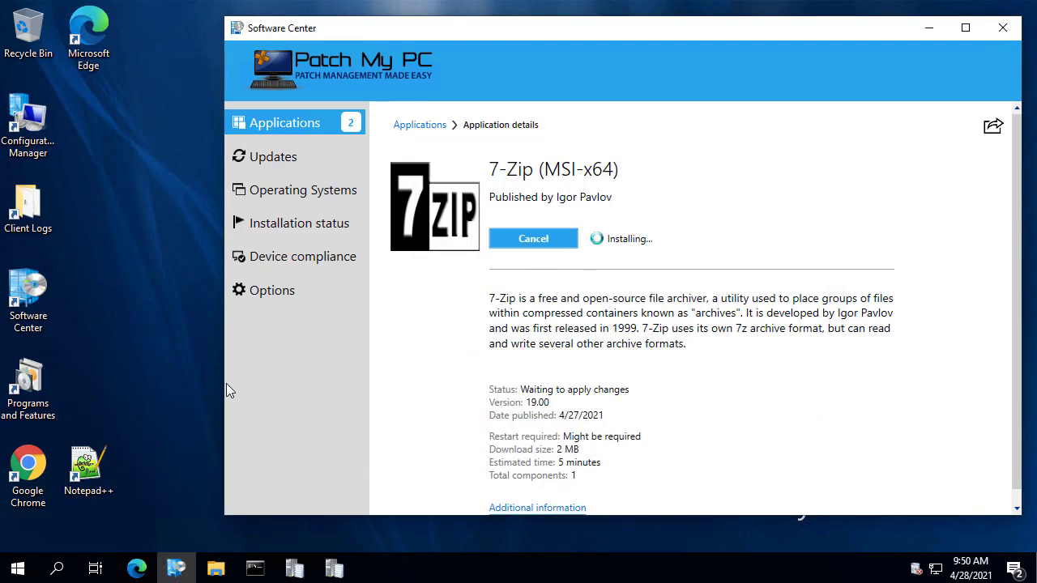
{"action": "left_click_drag", "start_coordinate": [226, 385], "coordinate": [329, 374]}
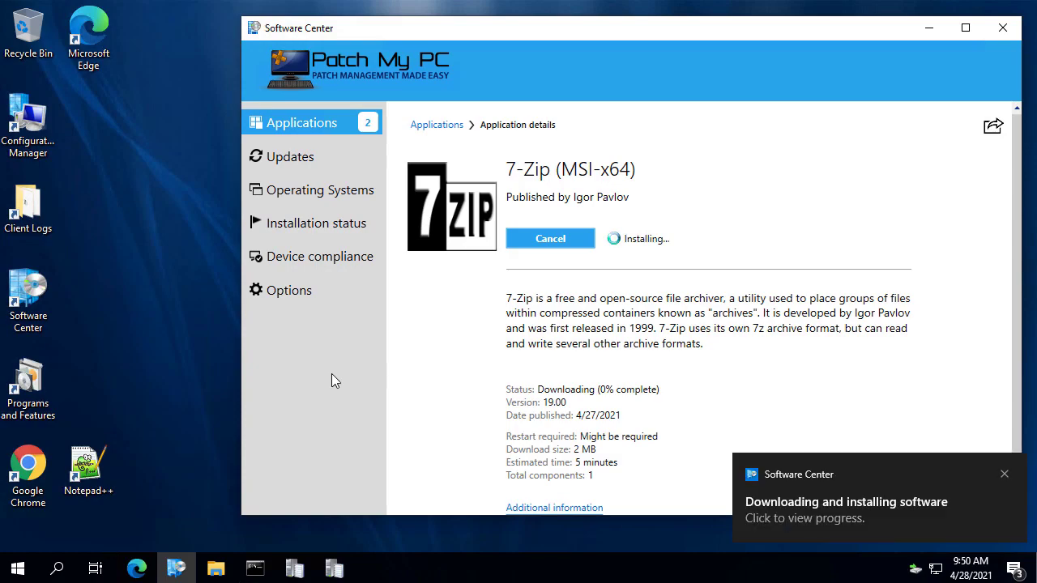
{"action": "left_click", "coordinate": [433, 126]}
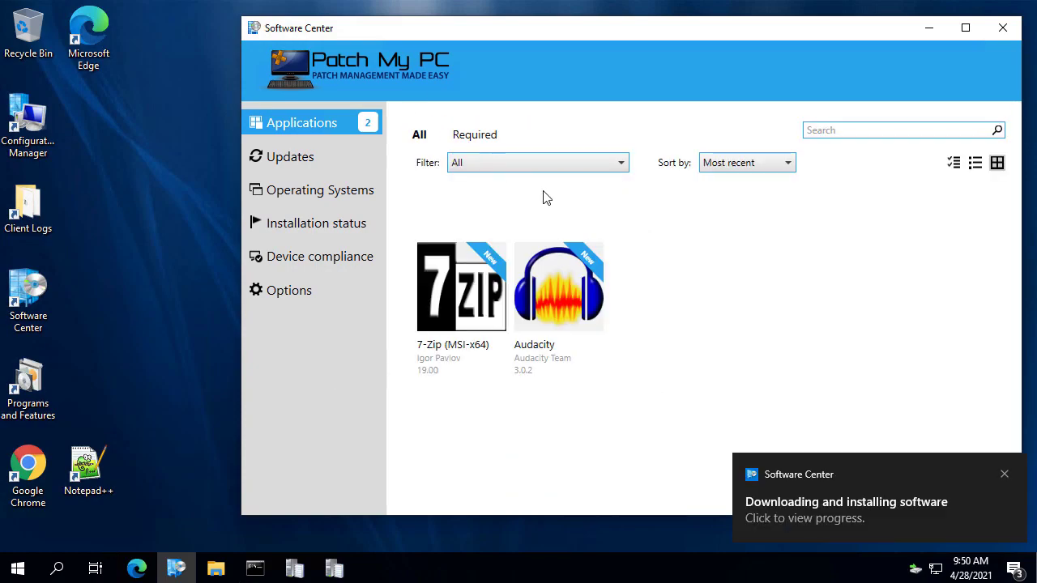
{"action": "left_click", "coordinate": [556, 287]}
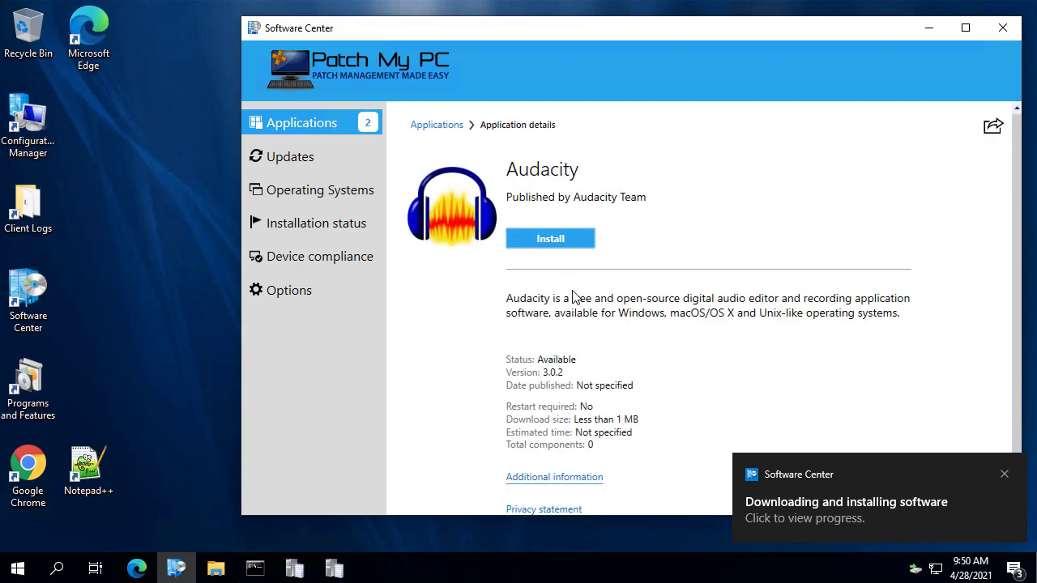
{"action": "left_click", "coordinate": [450, 124]}
{"action": "left_click", "coordinate": [445, 287]}
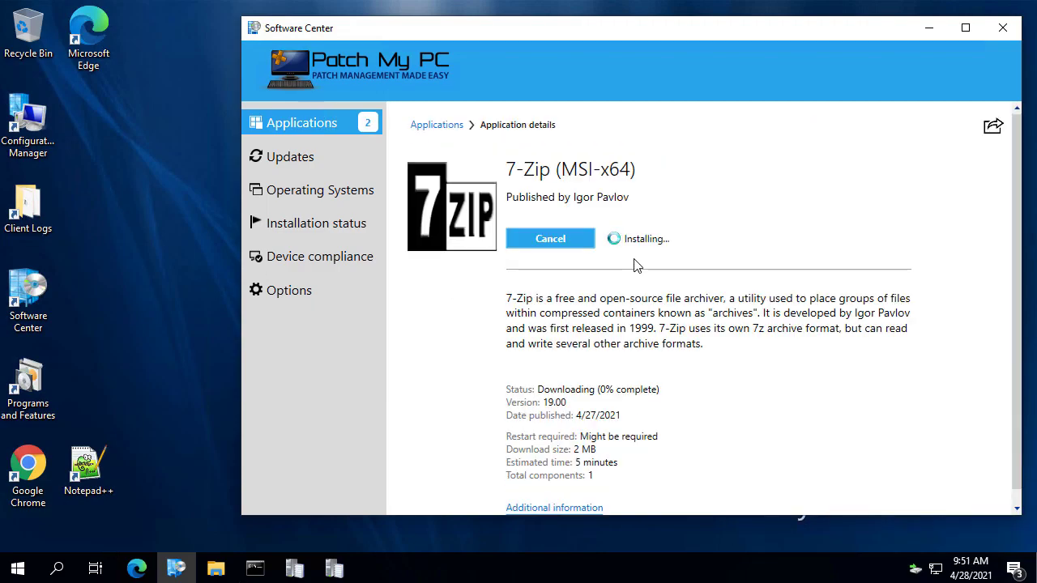
{"action": "left_click", "coordinate": [442, 130]}
{"action": "left_click", "coordinate": [422, 257]}
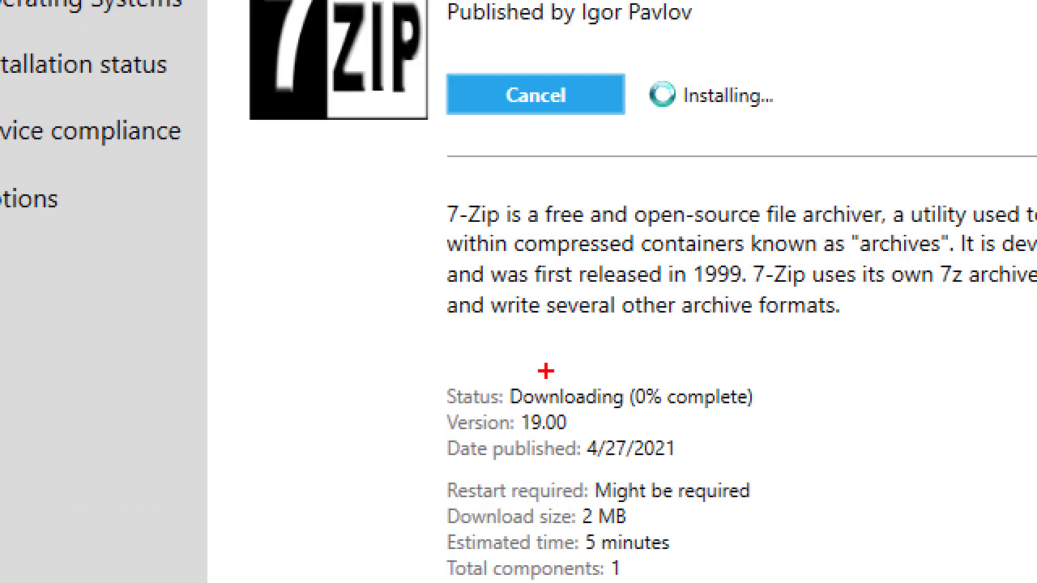
{"action": "left_click_drag", "start_coordinate": [423, 360], "coordinate": [833, 416]}
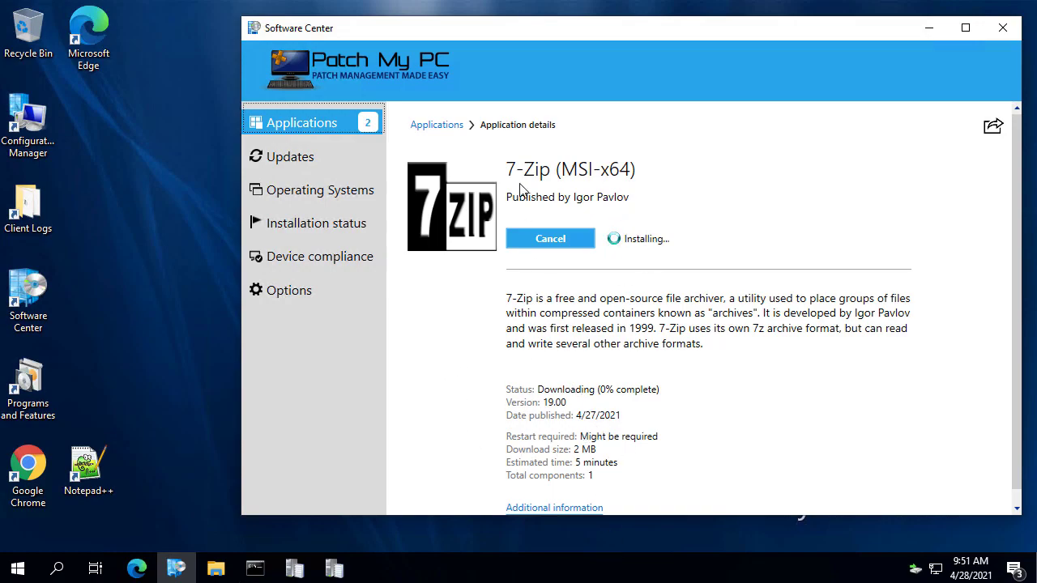
Switch to the merged client logs in Configuration Manager Trace Log Tool and shrink the window to half width beside Software Center
{"action": "left_click", "coordinate": [294, 569]}
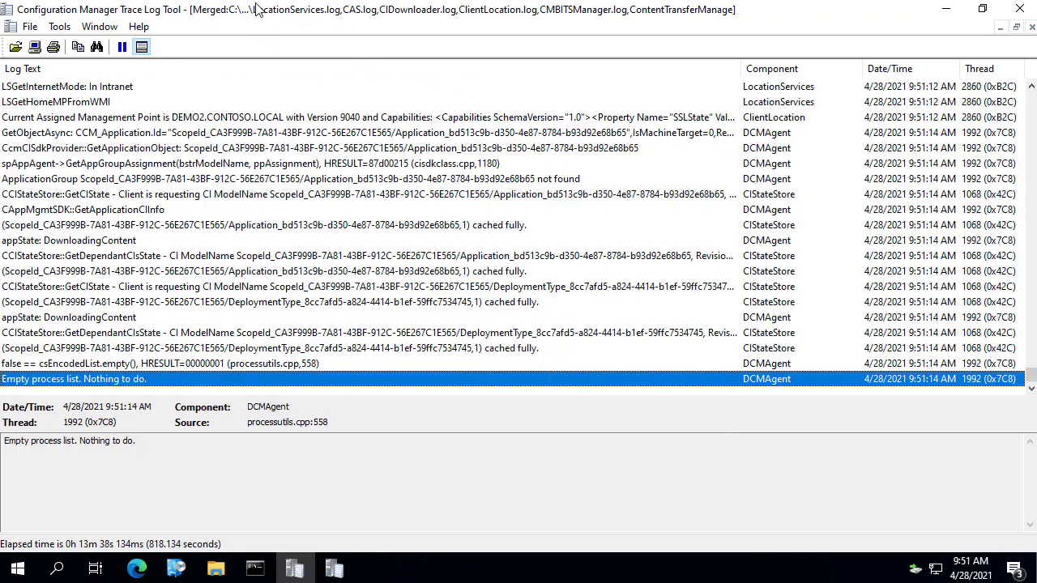
{"action": "key", "text": "super+Down"}
{"action": "left_click", "coordinate": [491, 253]}
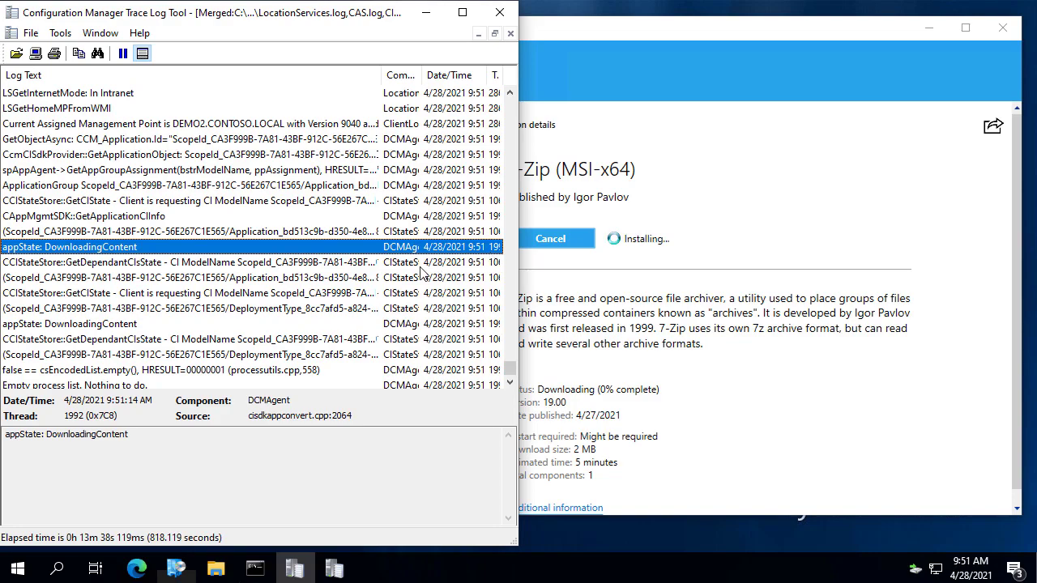
Search the merged log downward for "deployment flags" and dismiss the result message
{"action": "key", "text": "ctrl+f"}
{"action": "type", "text": "d"}
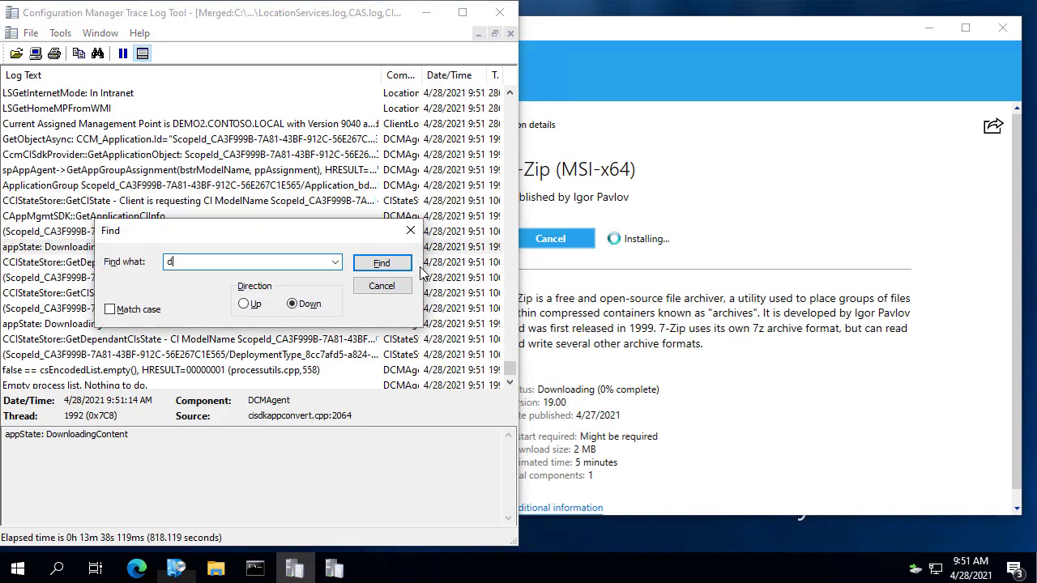
{"action": "type", "text": "epployment"}
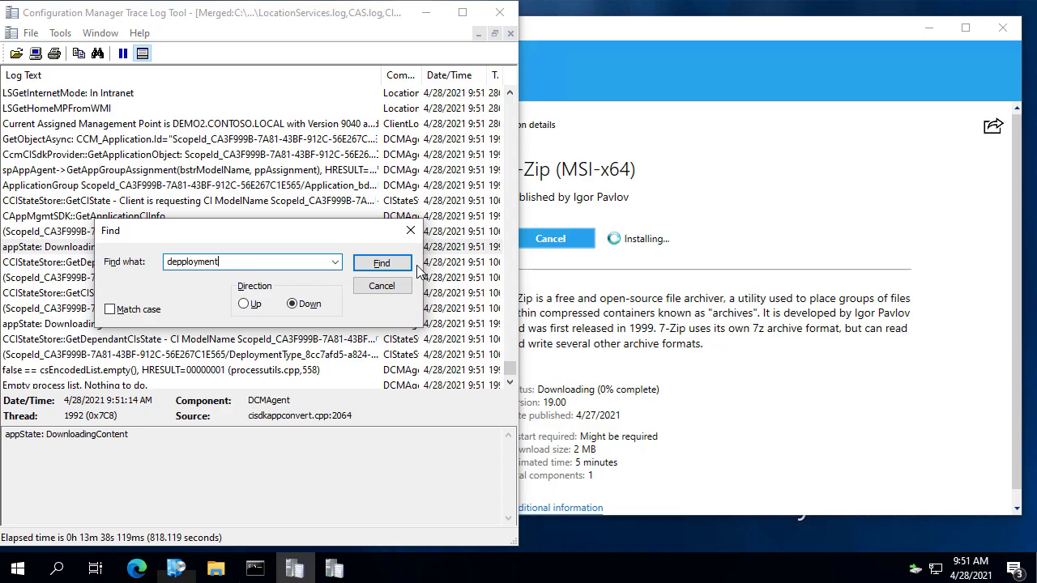
{"action": "key", "text": "Left"}
{"action": "key", "text": "Left"}
{"action": "key", "text": "Left"}
{"action": "key", "text": "Left"}
{"action": "key", "text": "Left"}
{"action": "key", "text": "Left"}
{"action": "key", "text": "Left"}
{"action": "key", "text": "BackSpace"}
{"action": "key", "text": "End"}
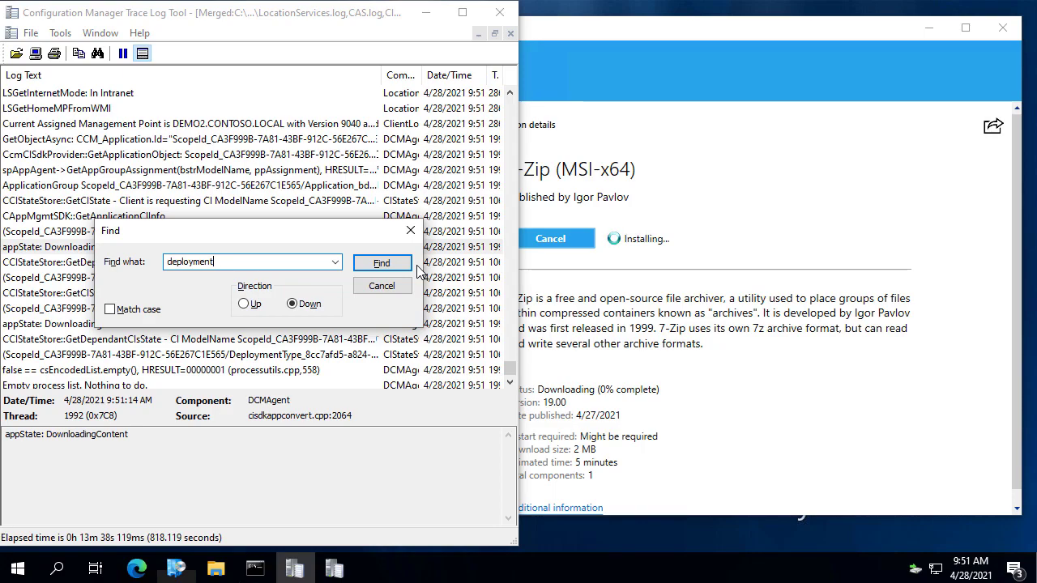
{"action": "type", "text": "flags"}
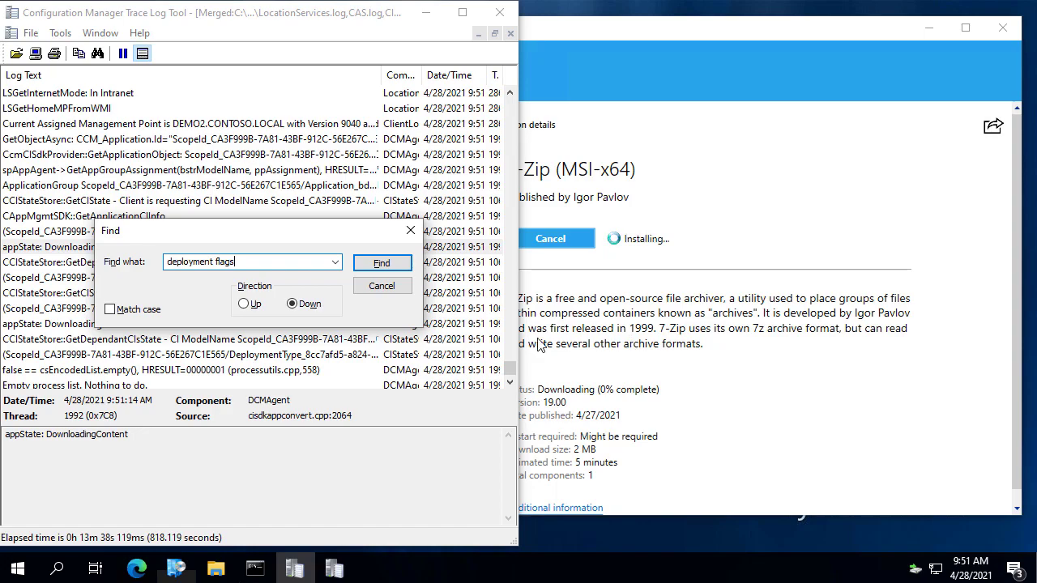
{"action": "key", "text": "Return"}
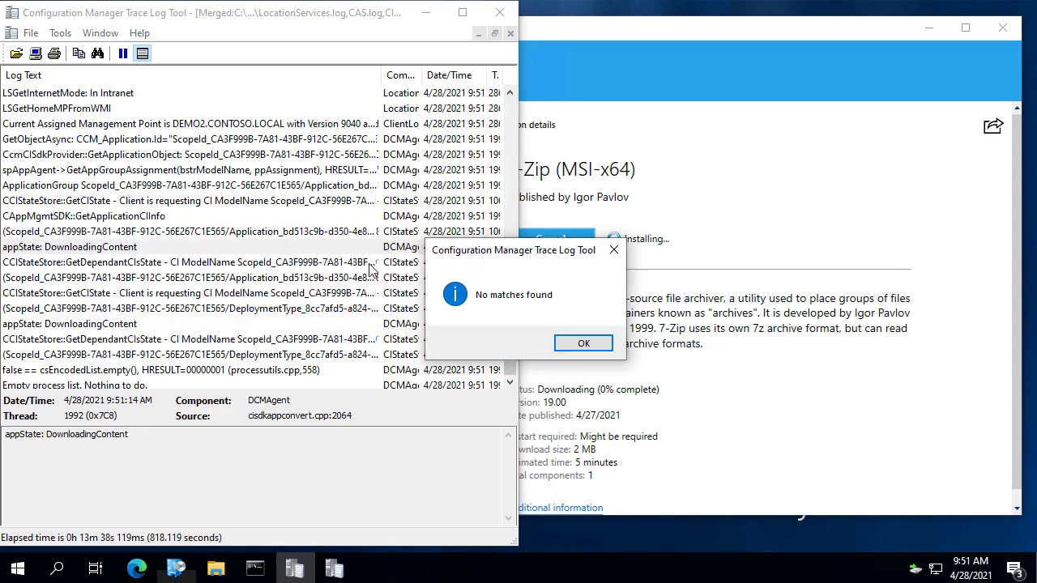
{"action": "left_click", "coordinate": [577, 345]}
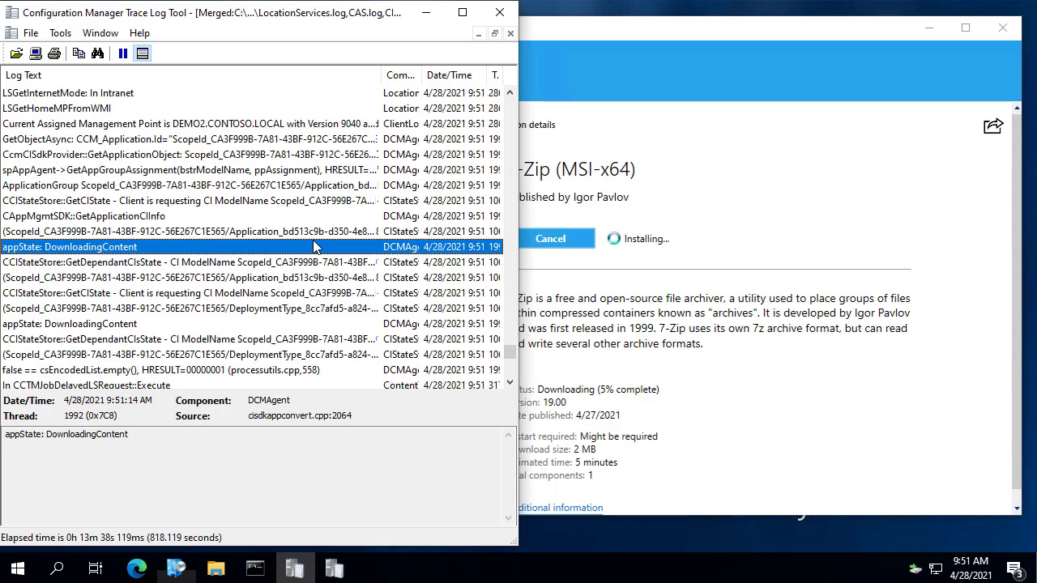
Move to an earlier entry in the merged log and repeat the search for "deployment flags" from there
{"action": "scroll", "coordinate": [316, 251], "scroll_direction": "up", "scroll_amount": 10}
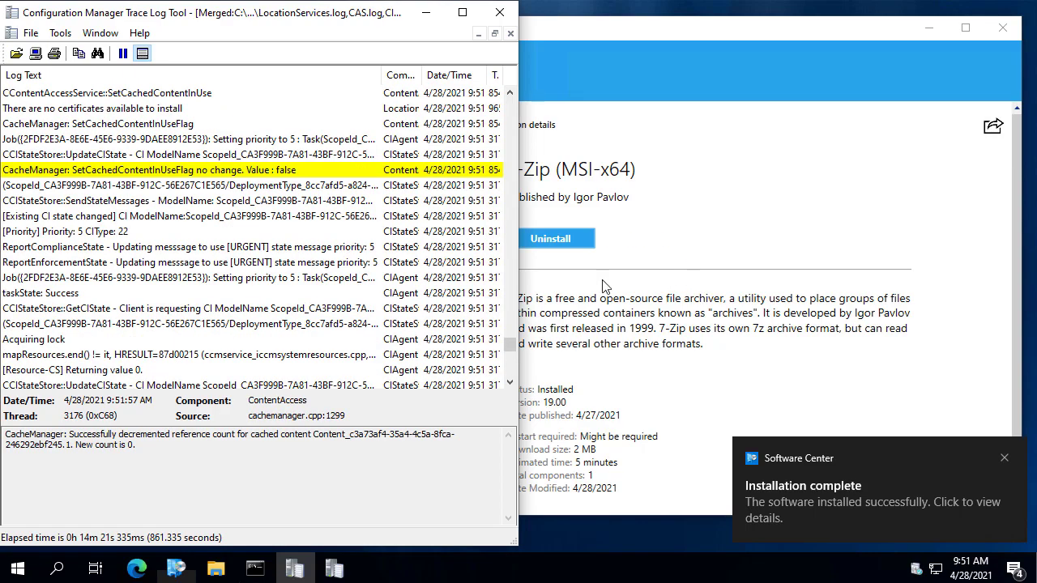
{"action": "key", "text": "Page_Up"}
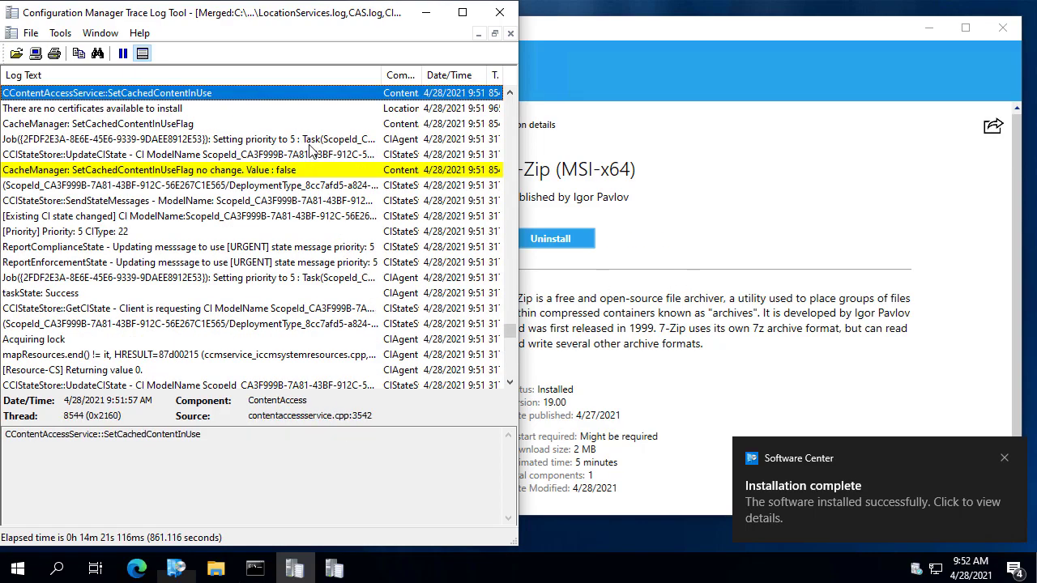
{"action": "key", "text": "ctrl+f"}
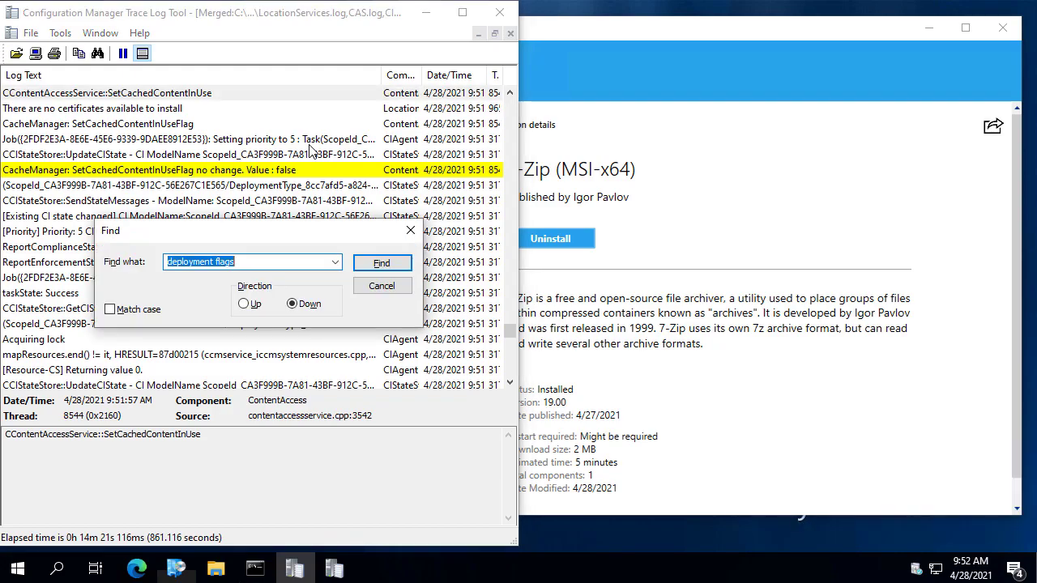
{"action": "key", "text": "Return"}
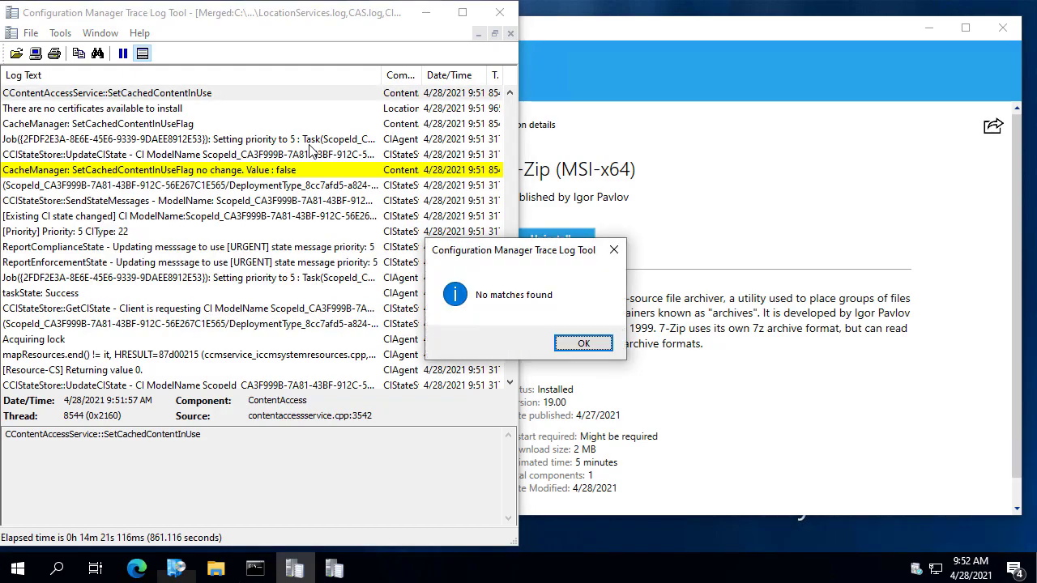
{"action": "key", "text": "Return"}
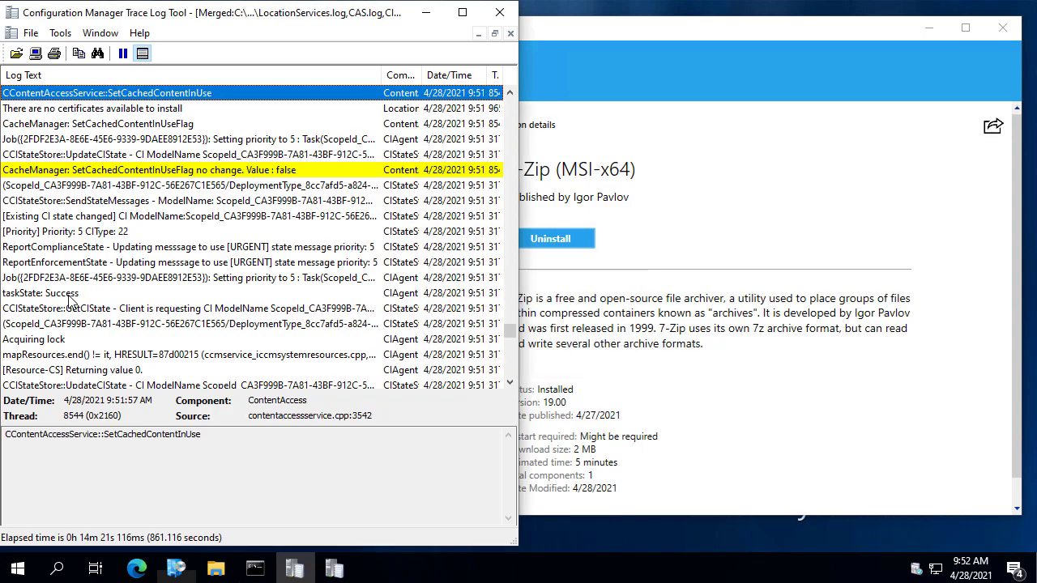
Search the merged log for "contentlocationre" and examine the details of the ContentLocationRequest entry
{"action": "left_click", "coordinate": [357, 233]}
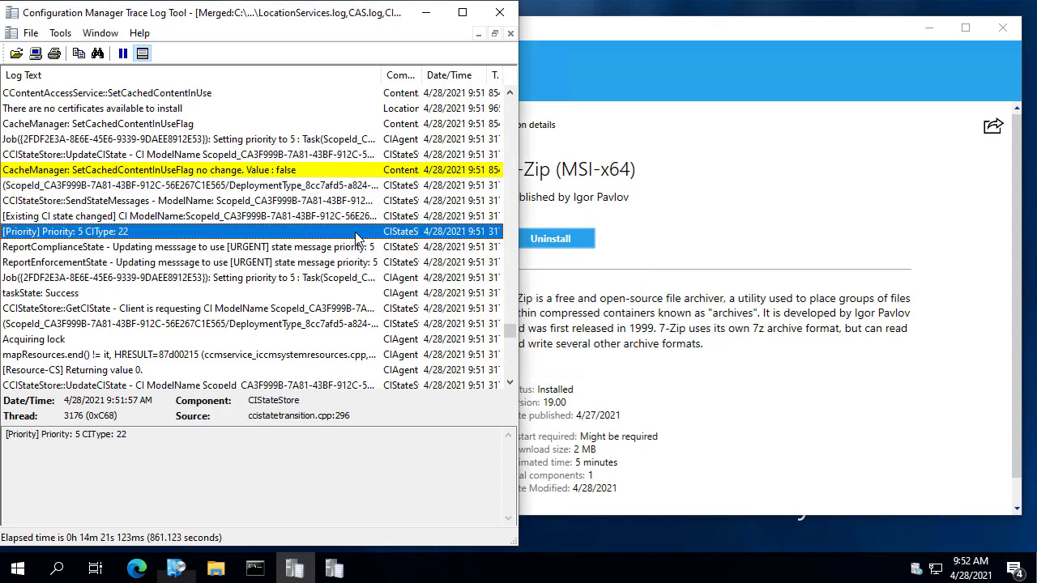
{"action": "key", "text": "ctrl+f"}
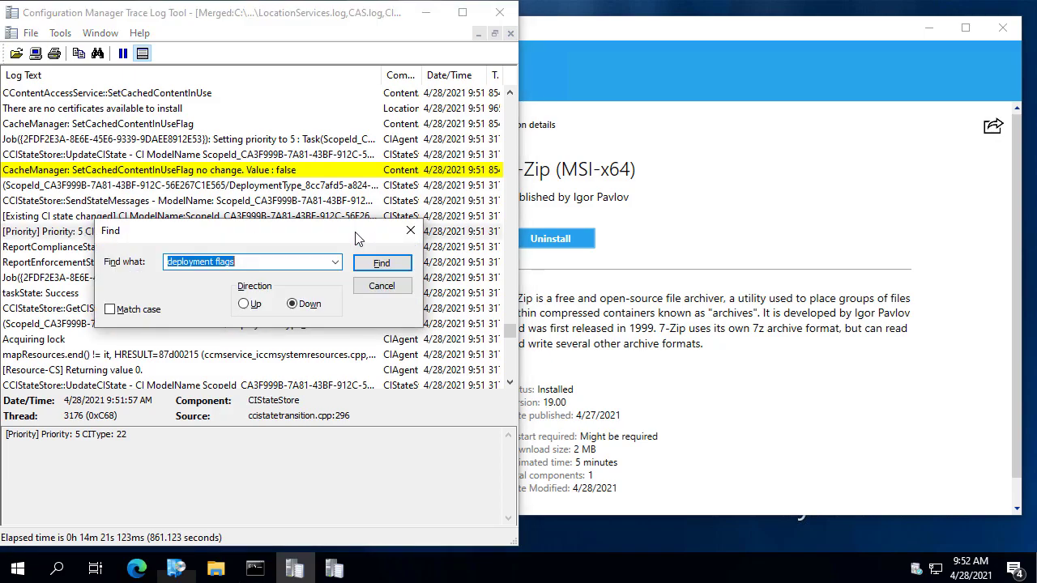
{"action": "type", "text": "contentlocationre"}
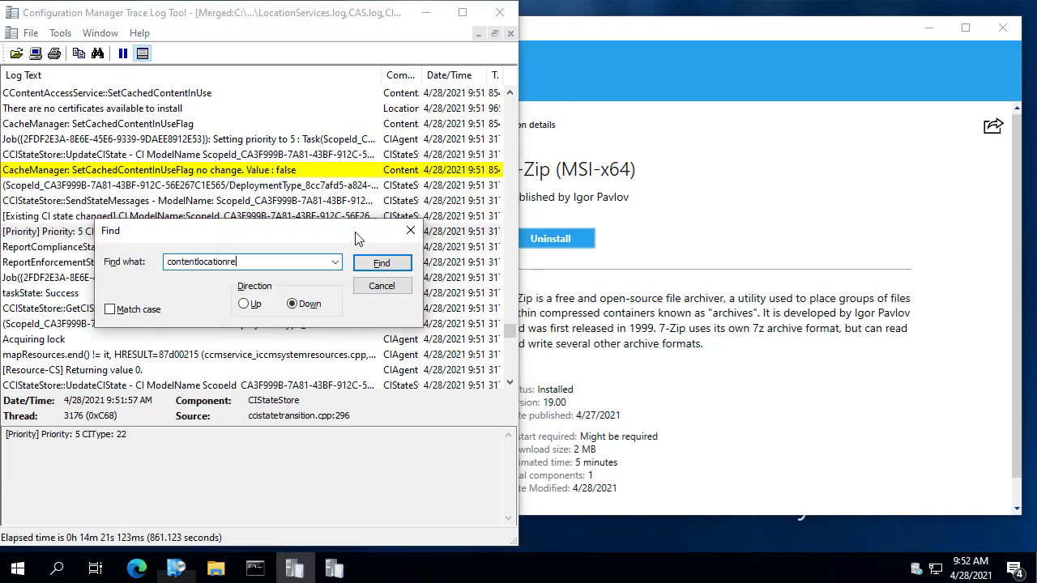
{"action": "key", "text": "Return"}
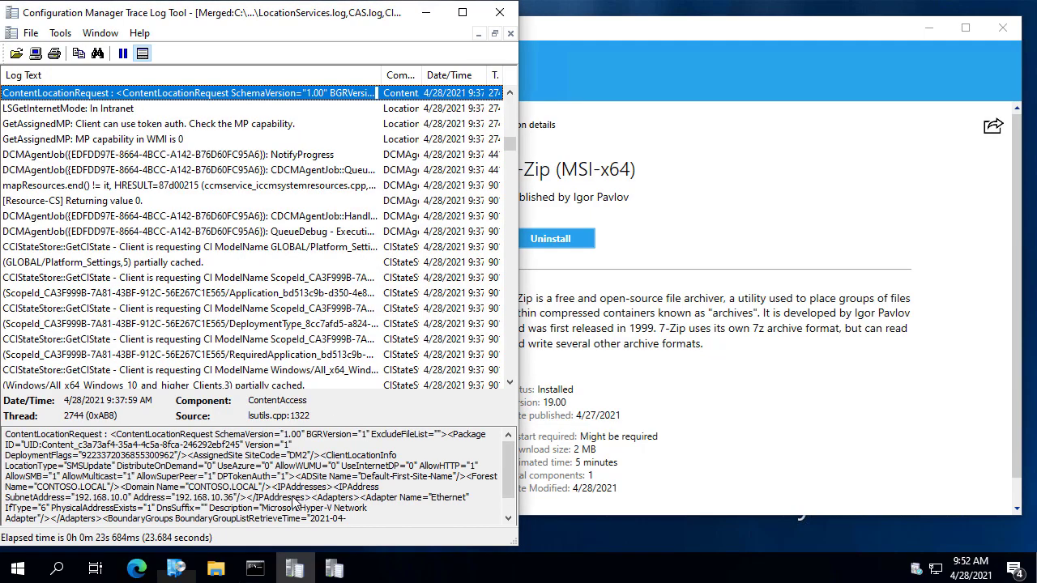
{"action": "left_click", "coordinate": [240, 503]}
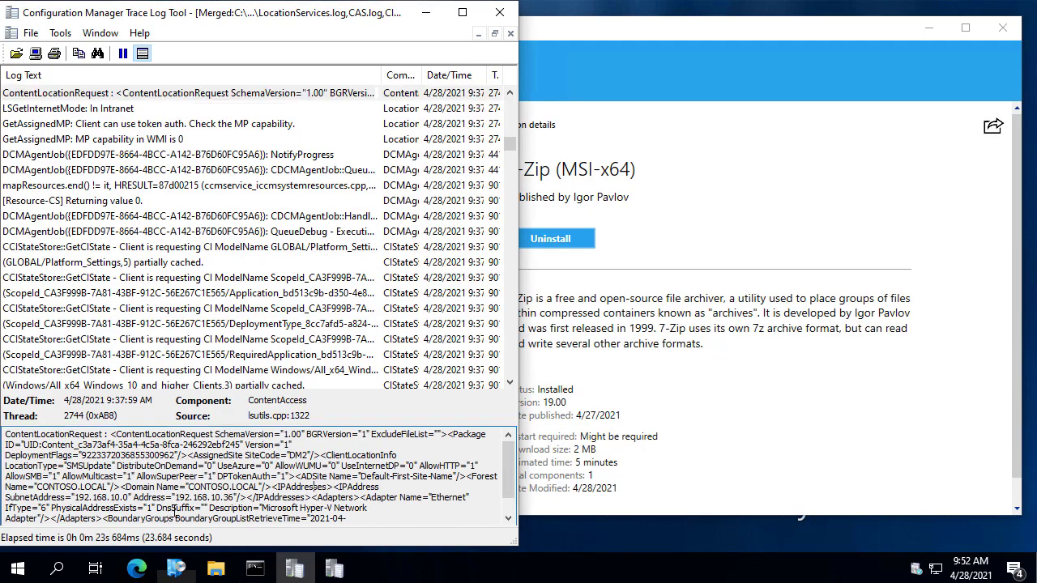
Search upward from the log's last entry for "contentlocationre" and read through the ContentLocationReply details
{"action": "scroll", "coordinate": [185, 506], "scroll_direction": "down", "scroll_amount": 1}
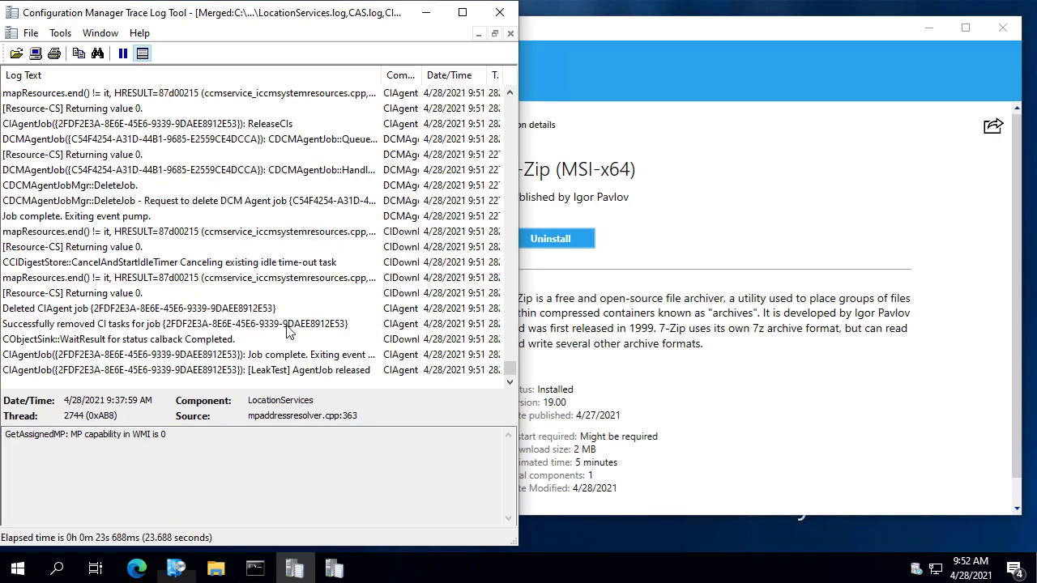
{"action": "left_click", "coordinate": [303, 369]}
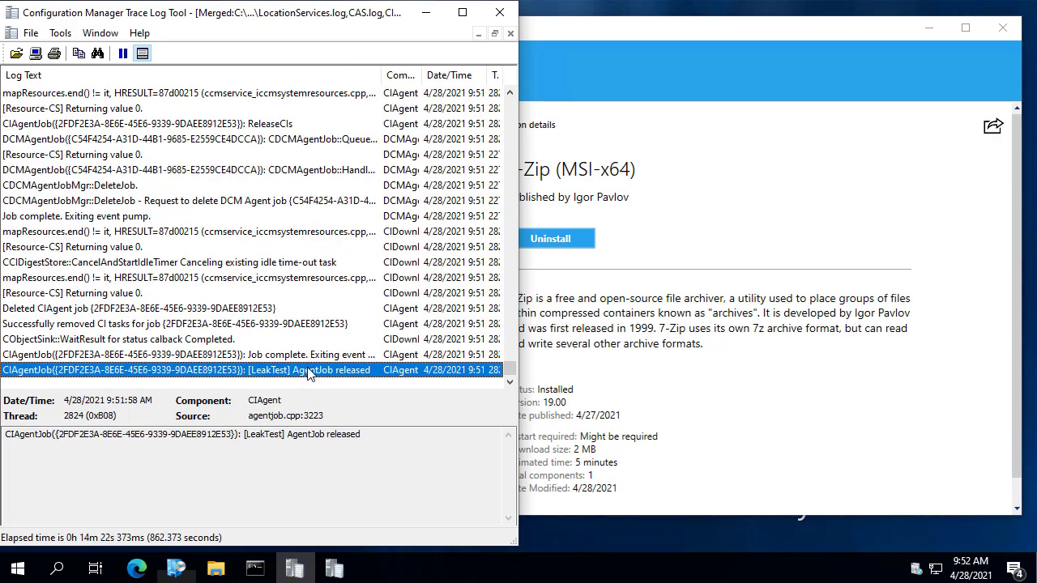
{"action": "key", "text": "ctrl+f"}
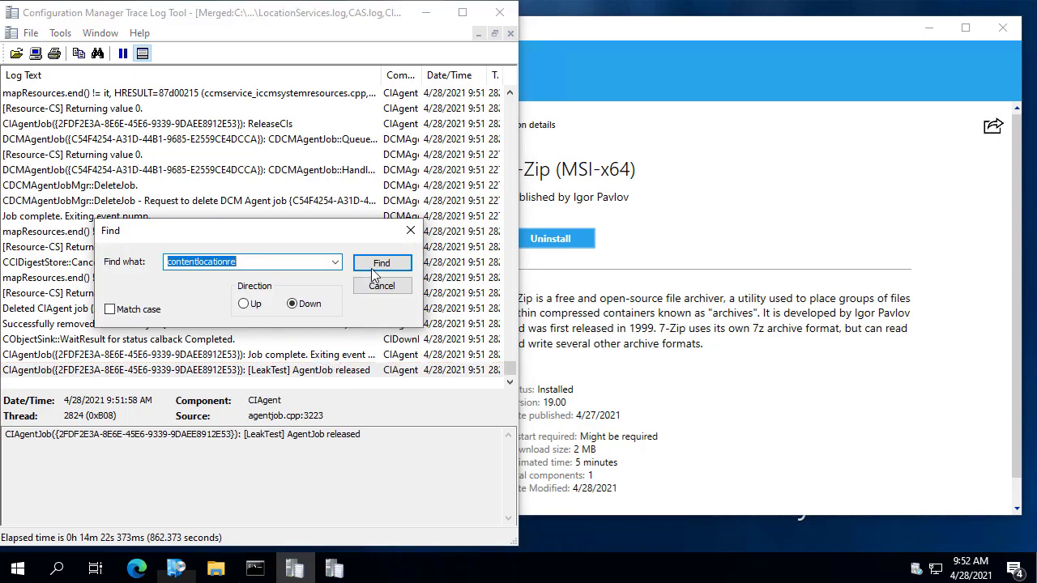
{"action": "left_click", "coordinate": [244, 305]}
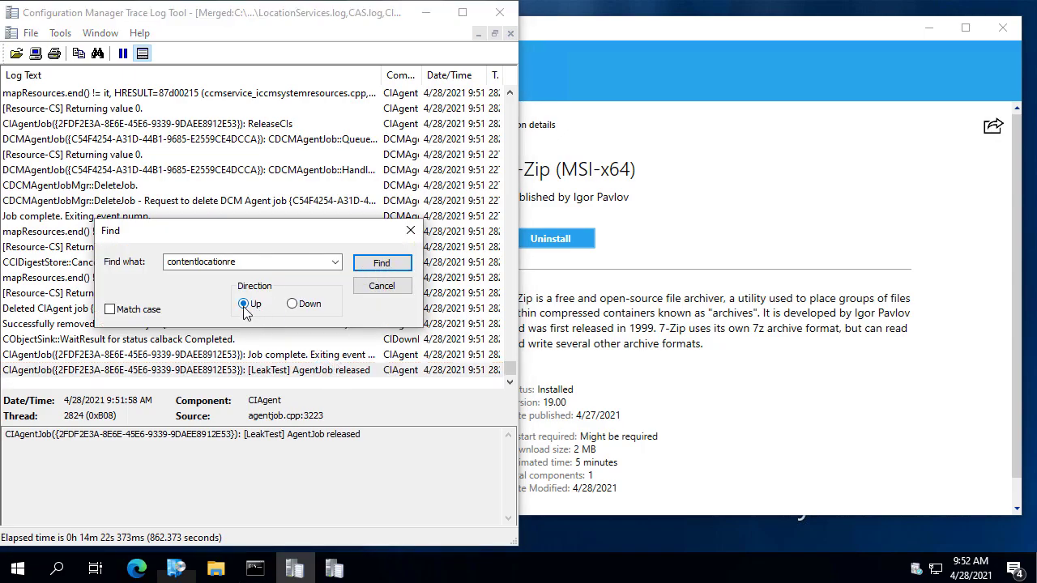
{"action": "left_click", "coordinate": [380, 265]}
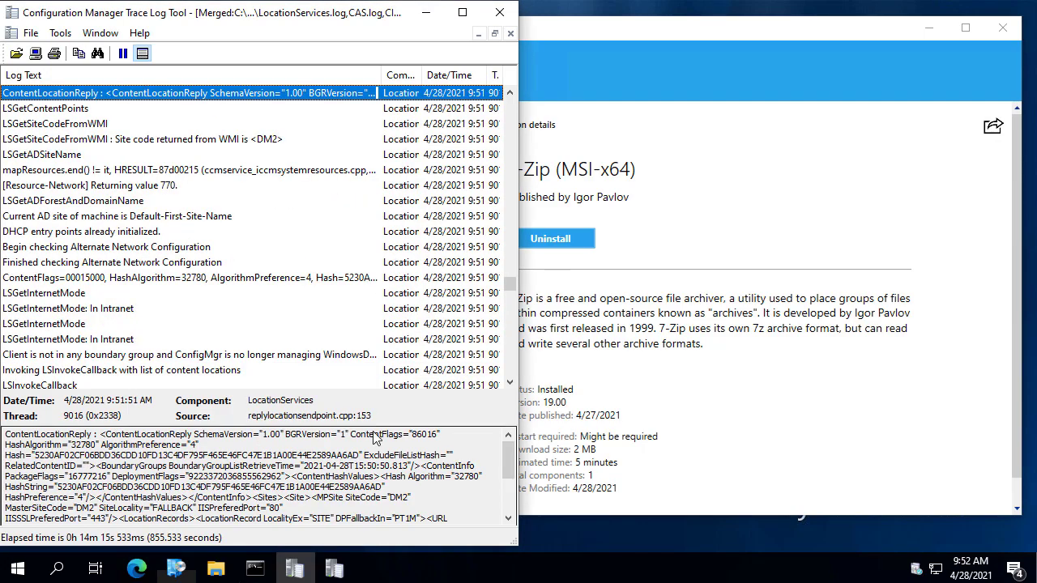
{"action": "left_click", "coordinate": [354, 517]}
{"action": "scroll", "coordinate": [399, 488], "scroll_direction": "down", "scroll_amount": 3}
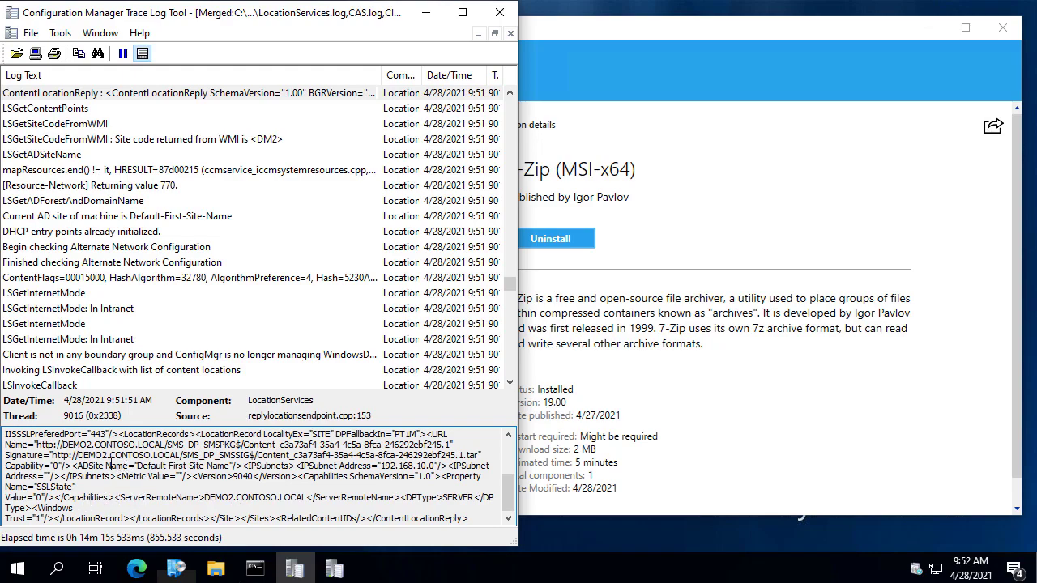
Highlight the distribution point URL and the complete DPFallbackIn attribute in the ContentLocationReply details
{"action": "left_click_drag", "start_coordinate": [30, 455], "coordinate": [144, 455]}
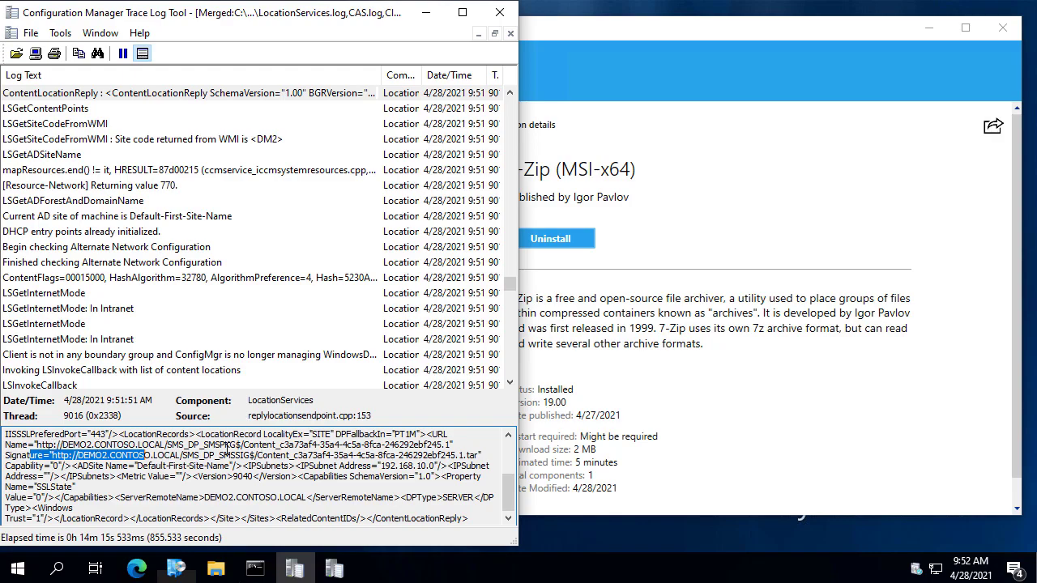
{"action": "left_click_drag", "start_coordinate": [36, 445], "coordinate": [414, 434]}
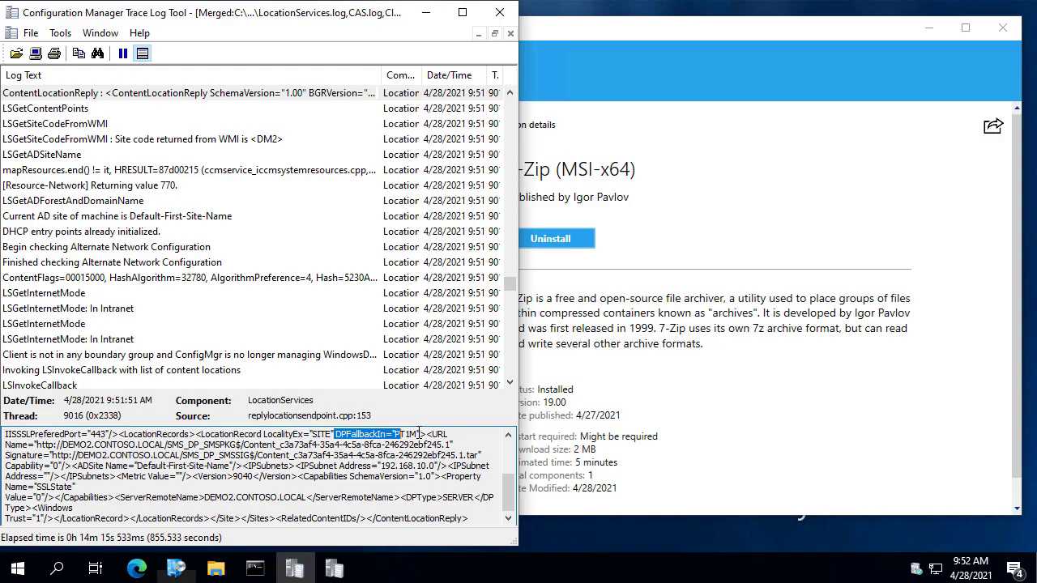
{"action": "left_click", "coordinate": [417, 432]}
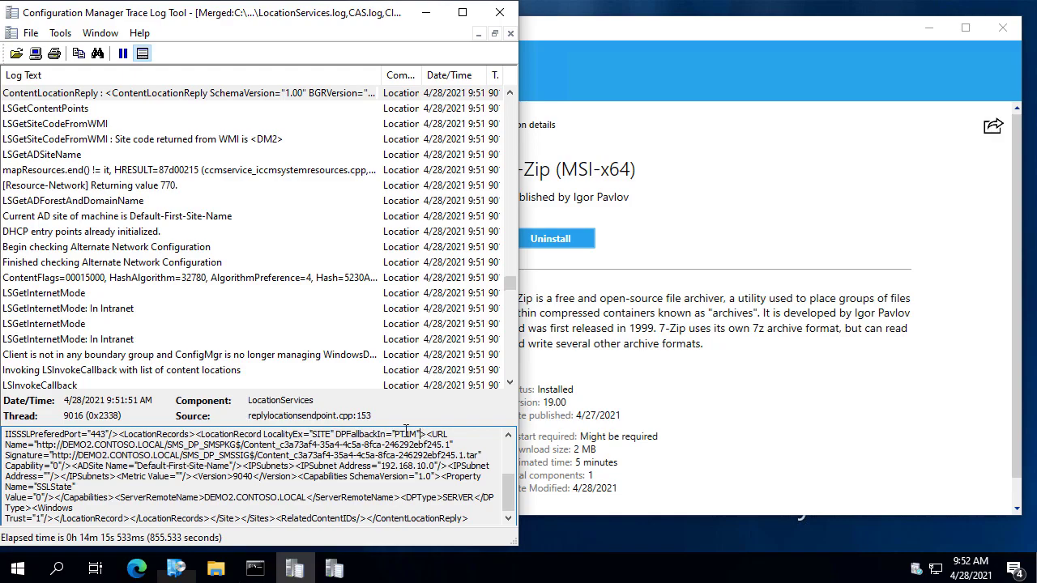
{"action": "left_click", "coordinate": [337, 434], "text": "shift"}
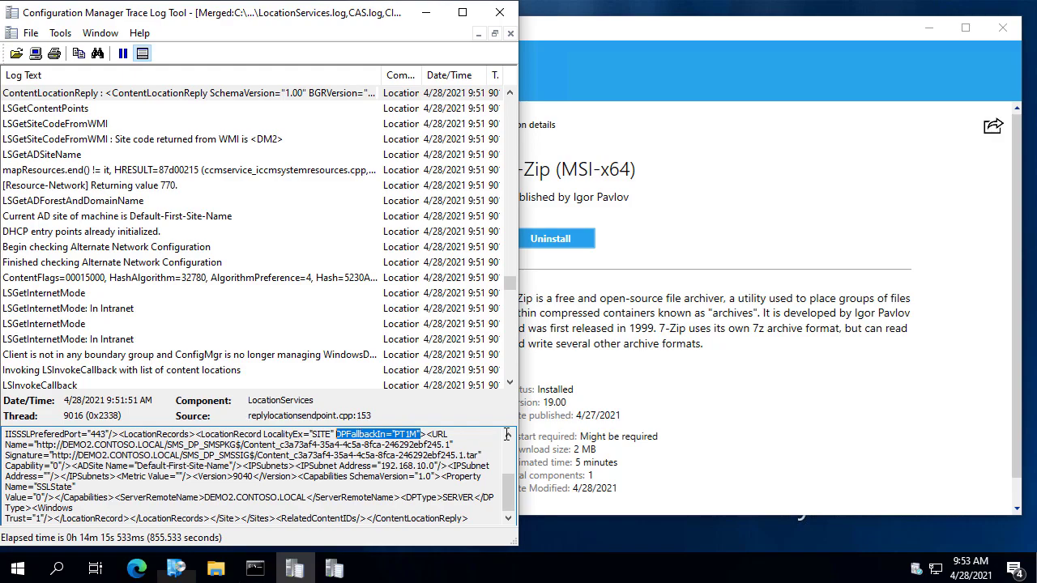
Highlight the DPFallbackIn attribute in the ContentLocationReply details again and maximize the merged log window
{"action": "key", "text": "Tab"}
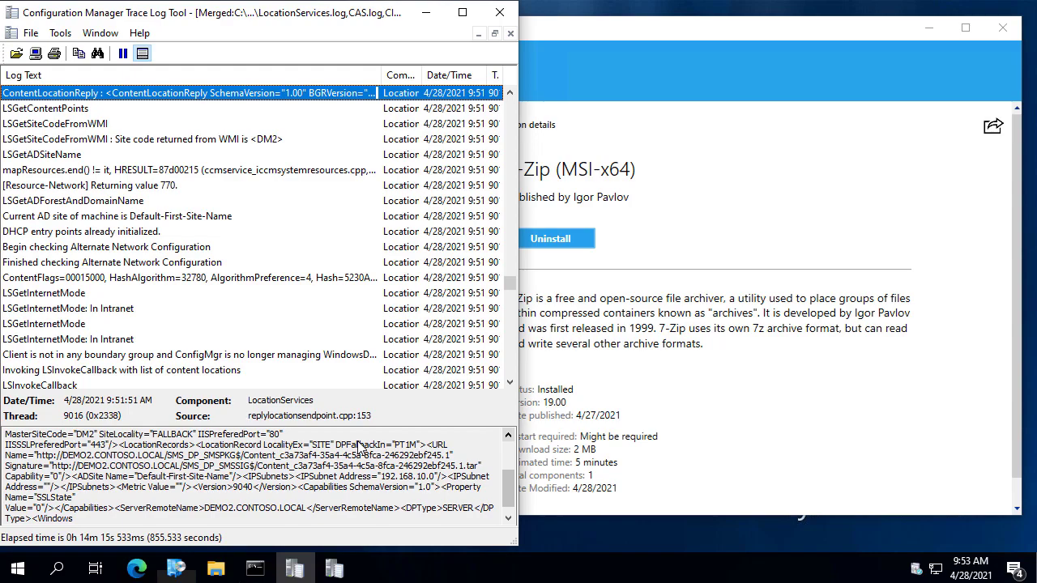
{"action": "left_click_drag", "start_coordinate": [337, 444], "coordinate": [422, 445]}
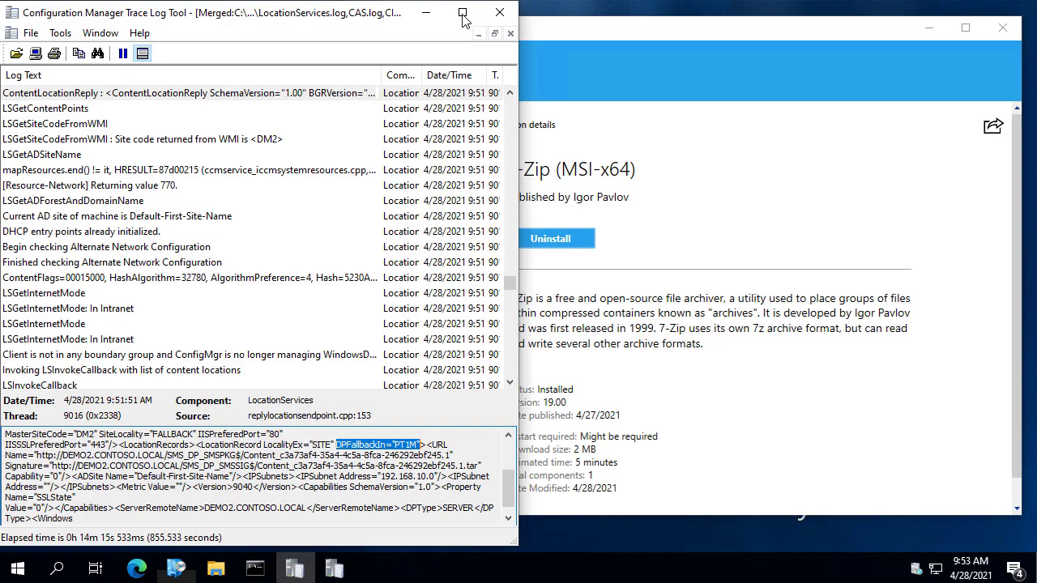
{"action": "left_click", "coordinate": [465, 14]}
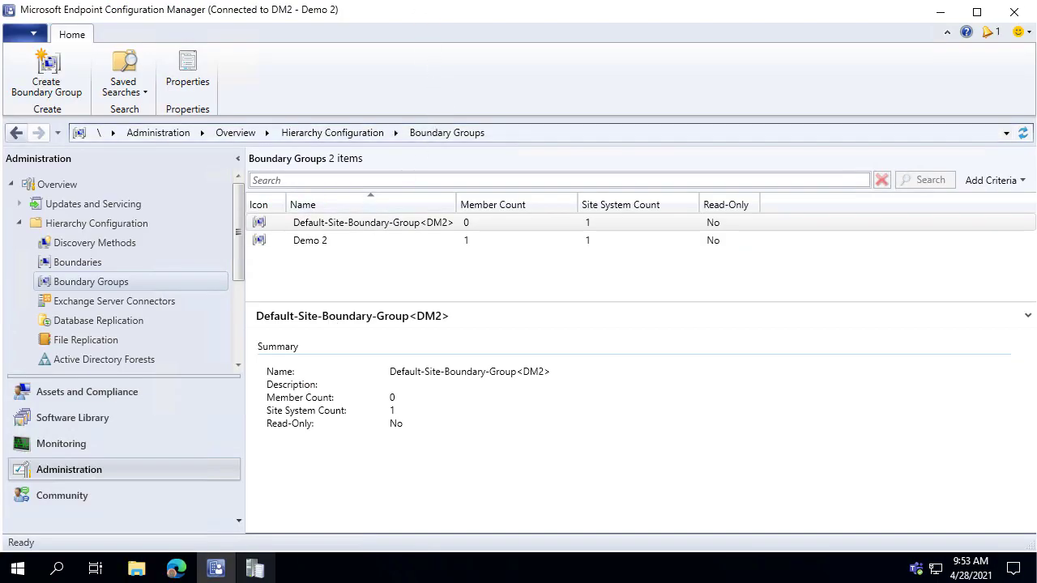
Switch to MP_Location.log on the site server, search upward from its end for "fallback", and examine SiteLocality in the ContentLocationReply
{"action": "left_click", "coordinate": [269, 571]}
{"action": "left_click", "coordinate": [397, 258]}
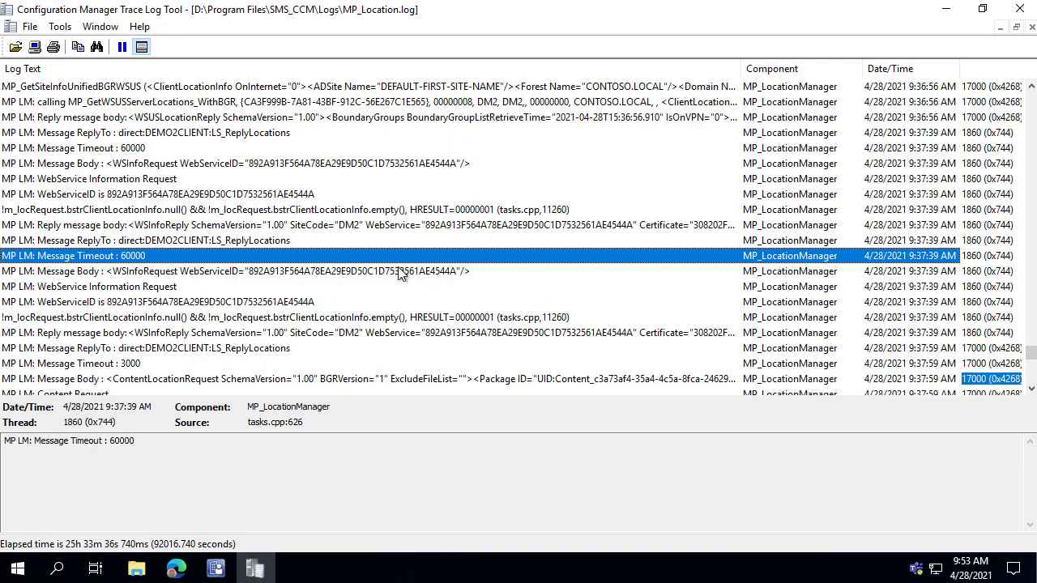
{"action": "key", "text": "ctrl+f"}
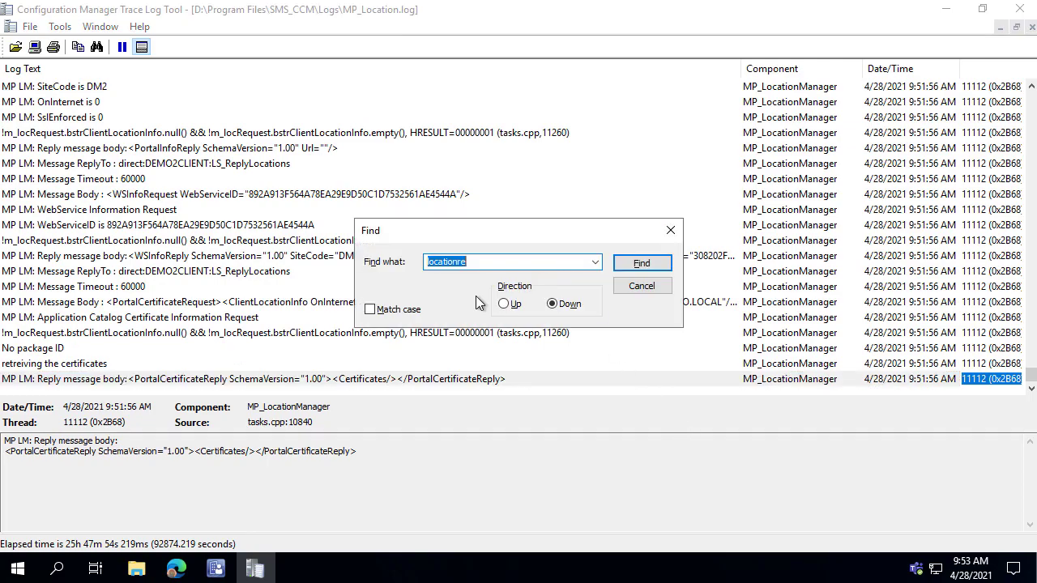
{"action": "left_click", "coordinate": [504, 303]}
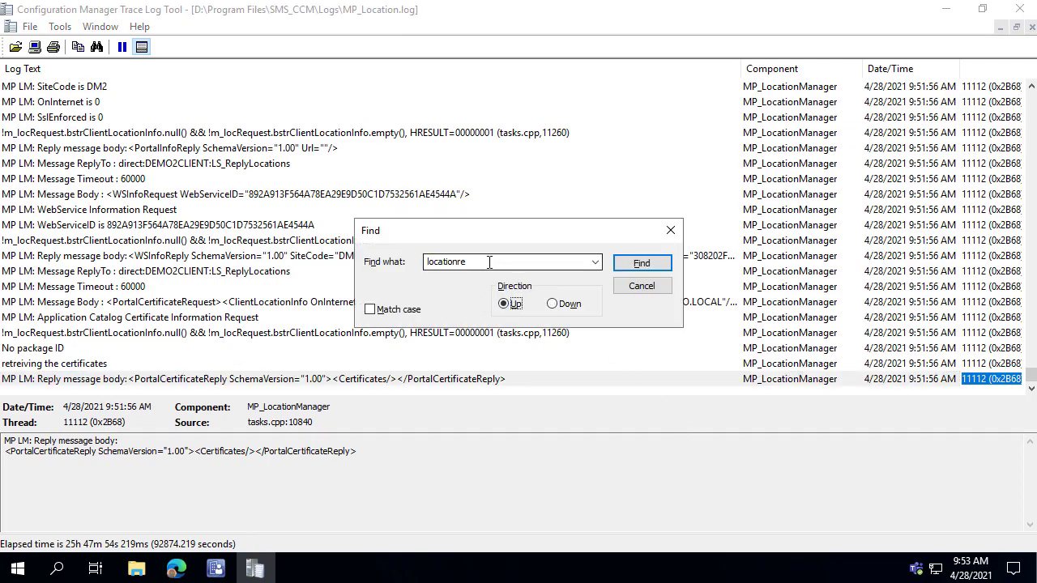
{"action": "type", "text": "fallback"}
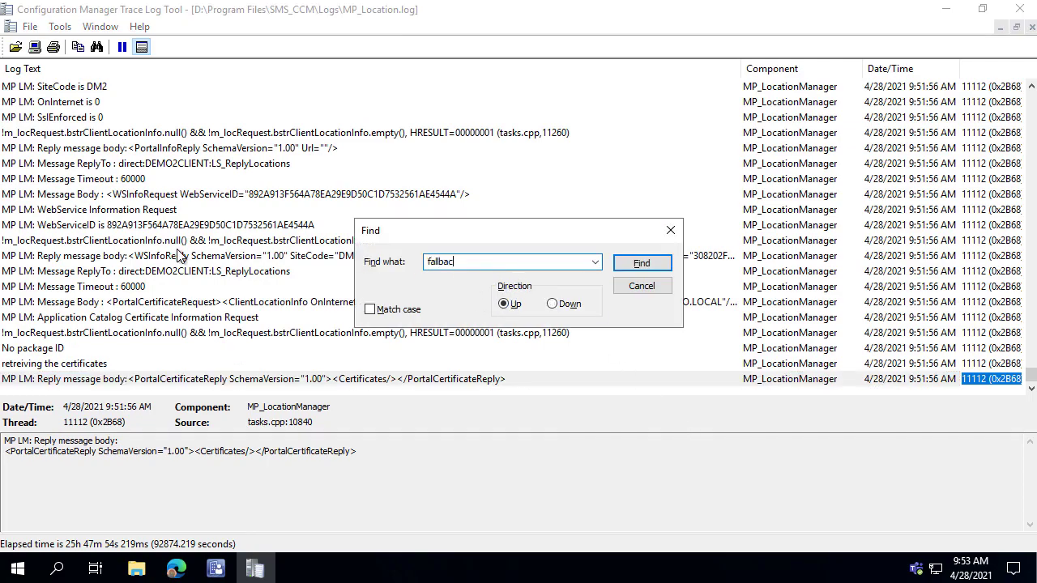
{"action": "key", "text": "Return"}
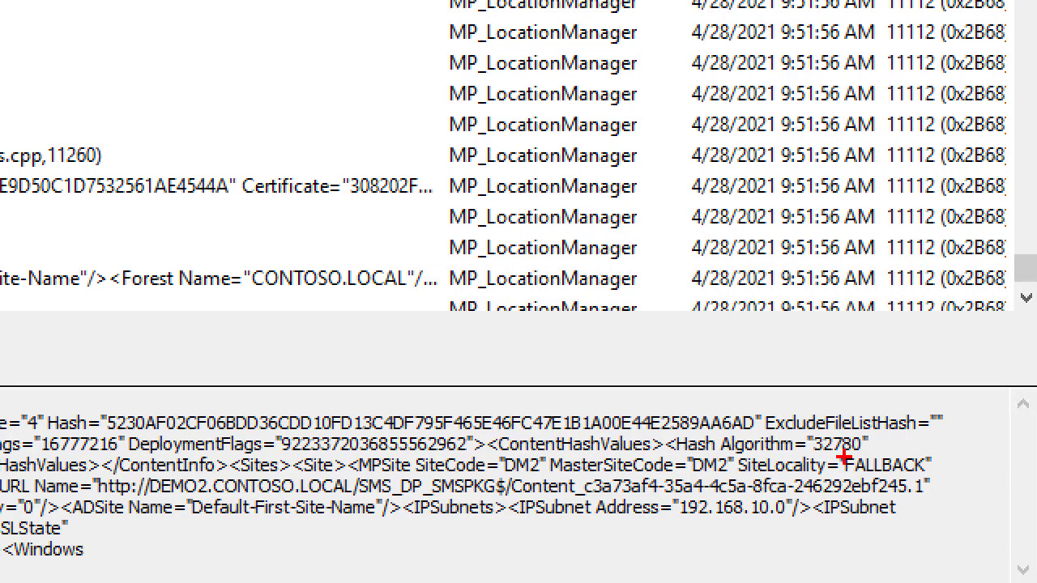
{"action": "left_click_drag", "start_coordinate": [820, 450], "coordinate": [944, 475]}
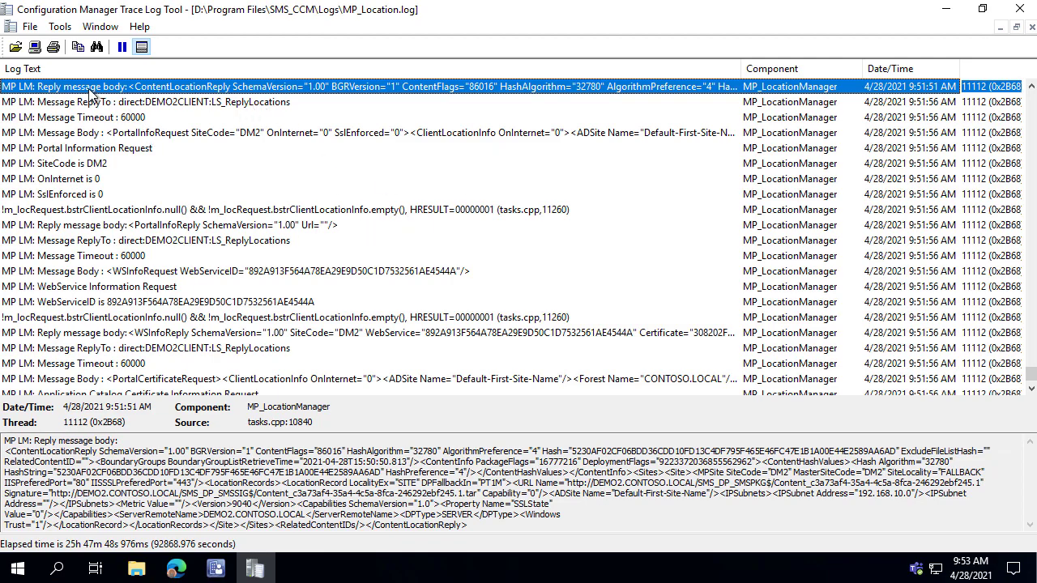
Search further up MP_Location.log for "fallback" and examine the Fallback attribute in the MP_GetContentDPInfo entry
{"action": "scroll", "coordinate": [89, 92], "scroll_direction": "up", "scroll_amount": 1}
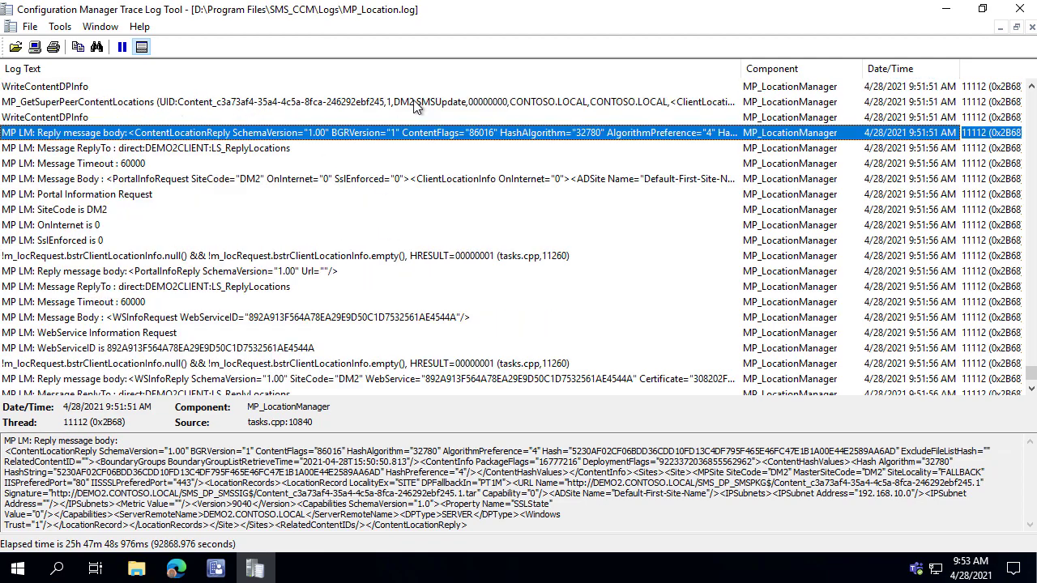
{"action": "key", "text": "ctrl+f"}
{"action": "left_click", "coordinate": [652, 263]}
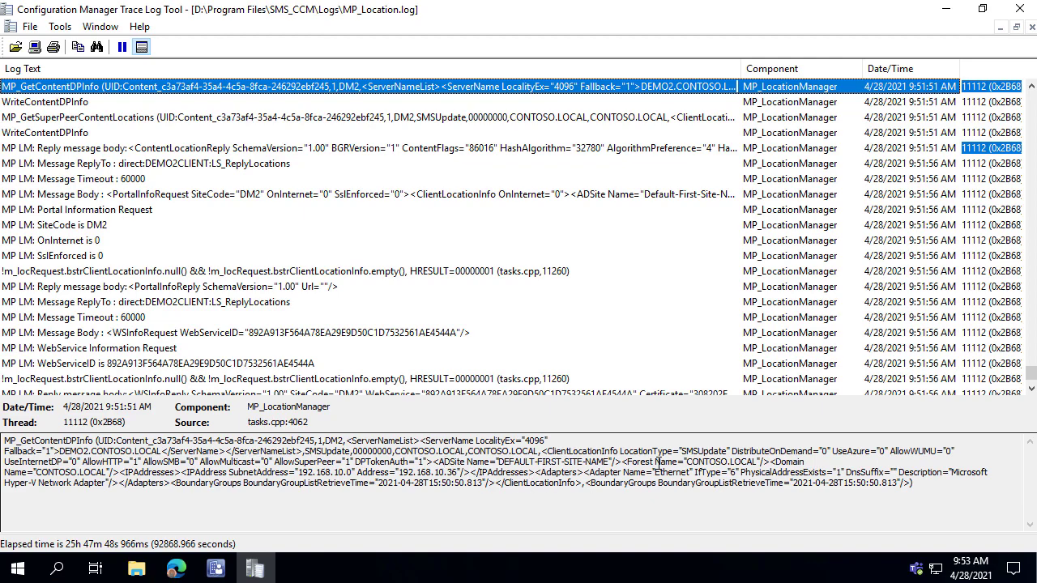
{"action": "left_click_drag", "start_coordinate": [921, 492], "coordinate": [9, 439]}
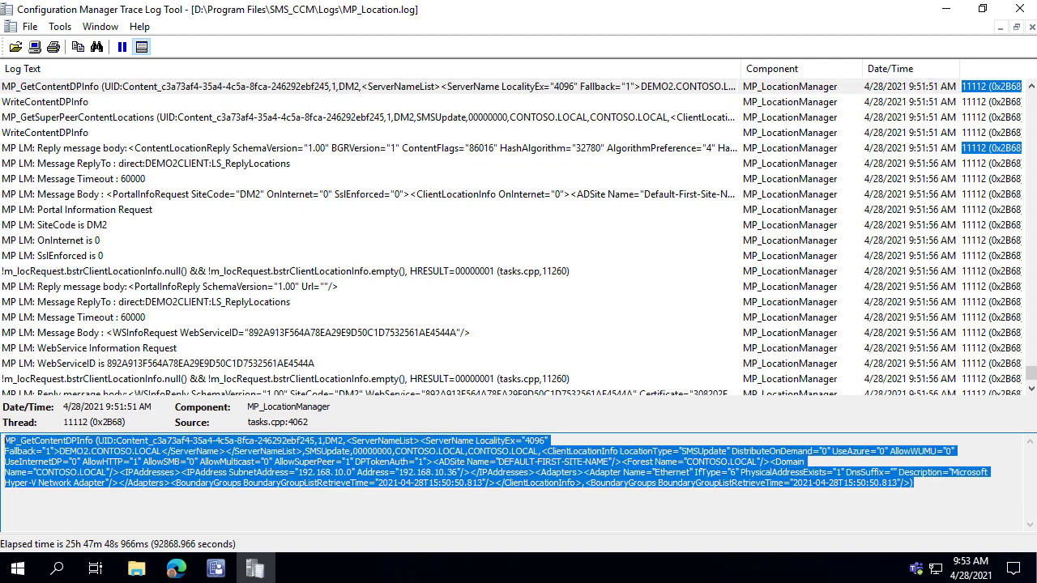
{"action": "left_click", "coordinate": [24, 459]}
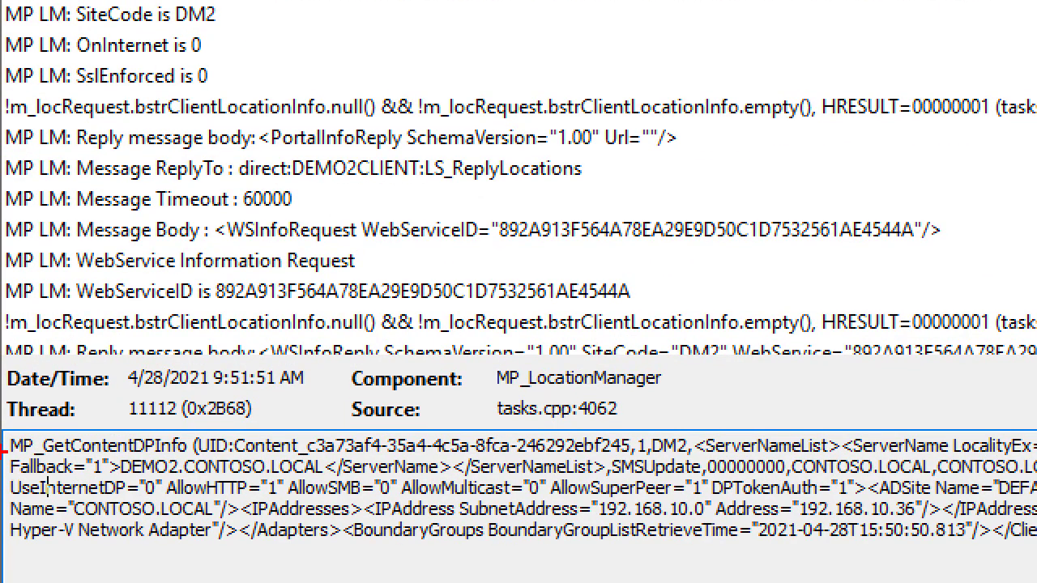
{"action": "mouse_move", "coordinate": [8, 458]}
{"action": "left_mouse_down"}
{"action": "mouse_move", "coordinate": [117, 473]}
{"action": "mouse_move", "coordinate": [139, 488]}
{"action": "mouse_move", "coordinate": [139, 545]}
{"action": "left_mouse_up"}
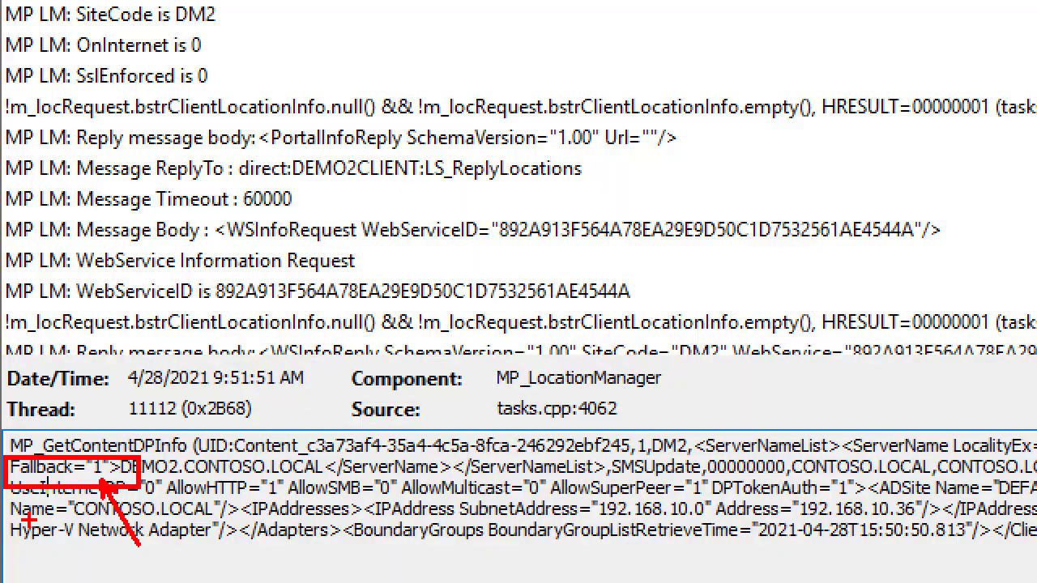
{"action": "key", "text": "Escape"}
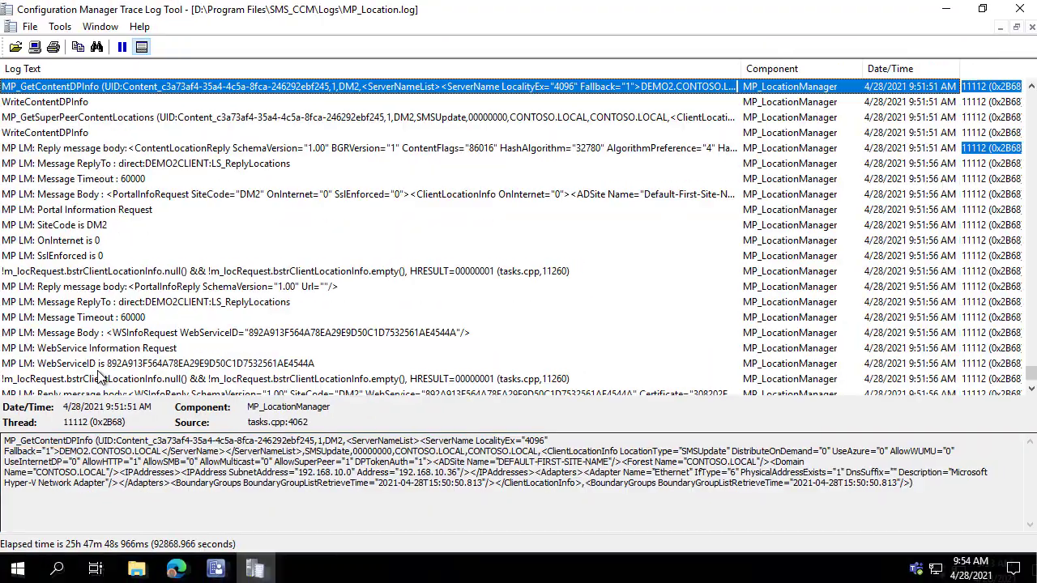
Return to the client's merged log and highlight the complete DeploymentFlags attribute in the ContentLocationReply details
{"action": "left_click", "coordinate": [437, 186]}
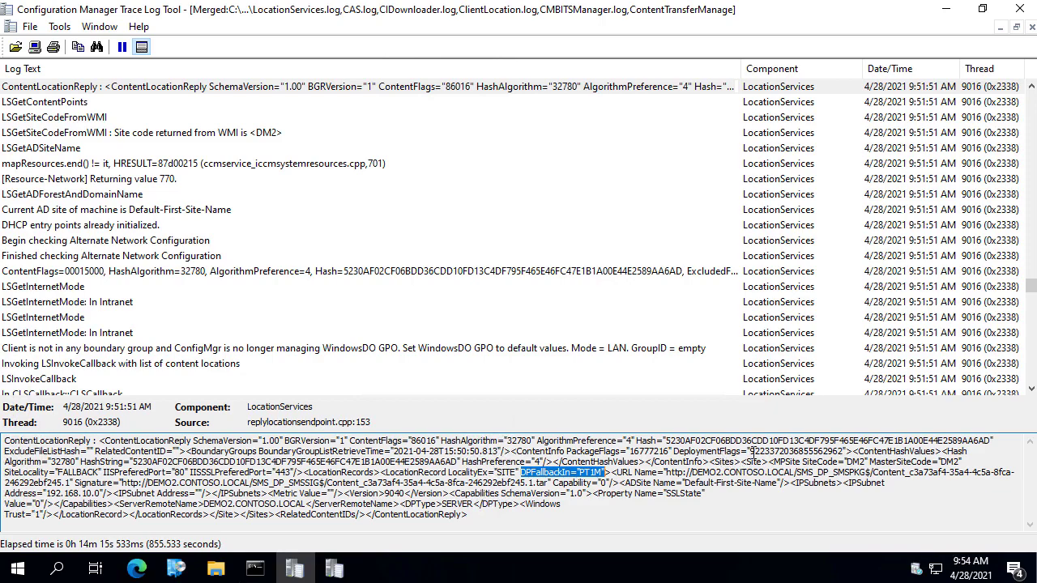
{"action": "double_click", "coordinate": [743, 451]}
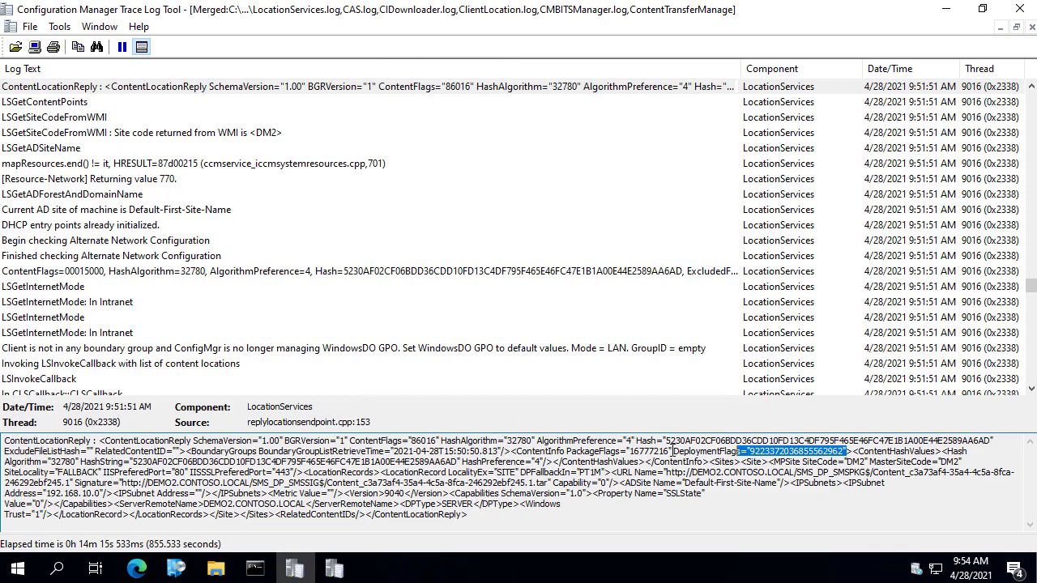
{"action": "double_click", "coordinate": [845, 451]}
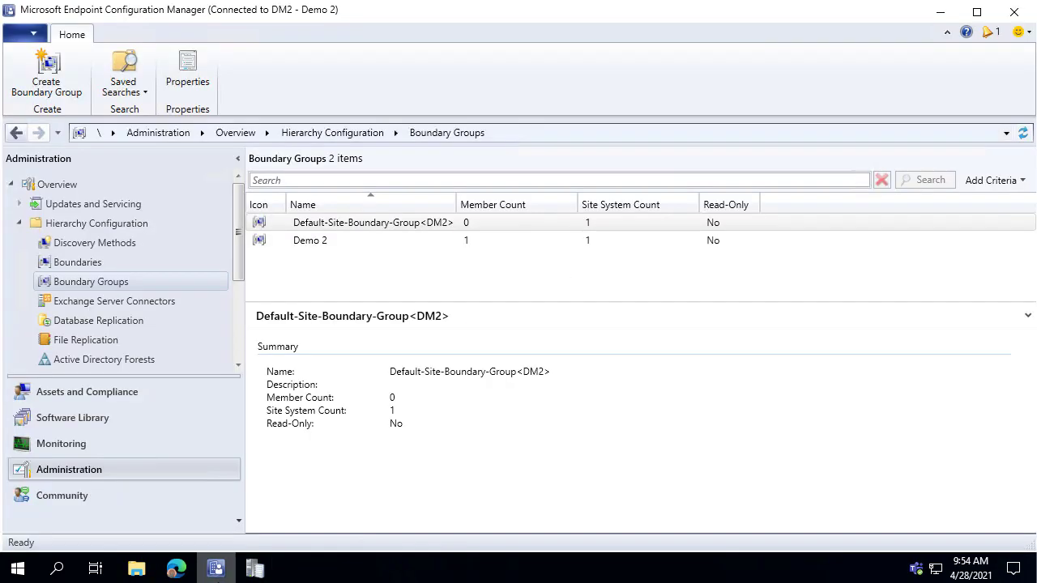
In the Configuration Manager console, review the Content settings of the 7-Zip 19.00 (MSI-x64) deployment type and close its properties without changes
{"action": "left_click", "coordinate": [76, 417]}
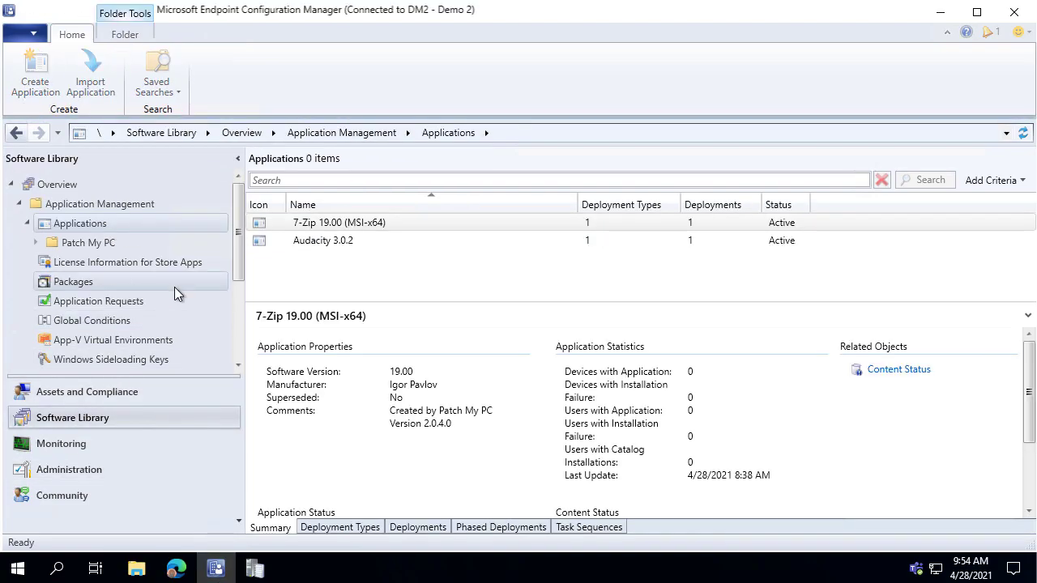
{"action": "left_click", "coordinate": [371, 224]}
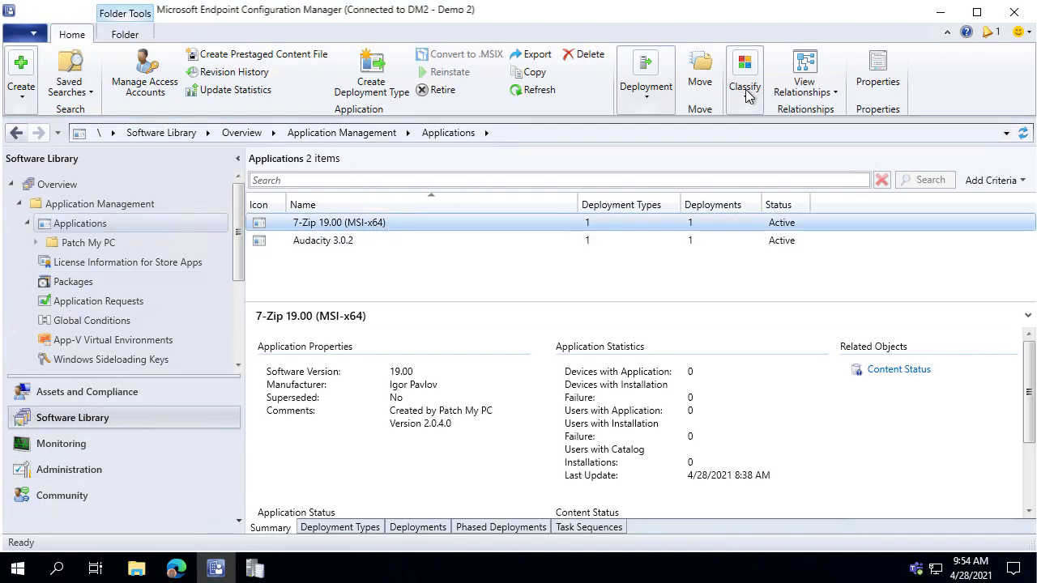
{"action": "left_click", "coordinate": [360, 528]}
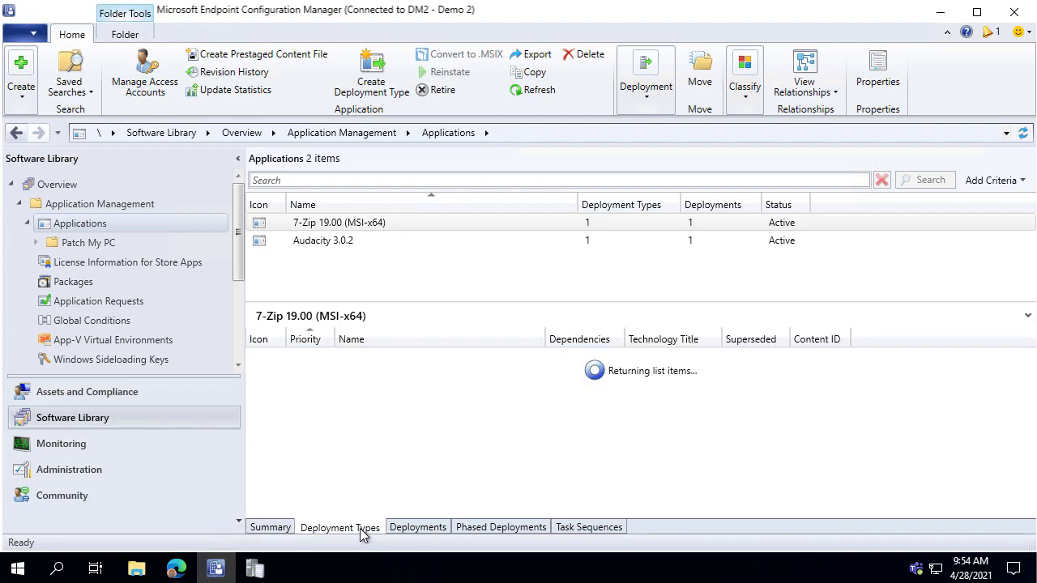
{"action": "left_click", "coordinate": [376, 357]}
{"action": "right_click", "coordinate": [376, 356]}
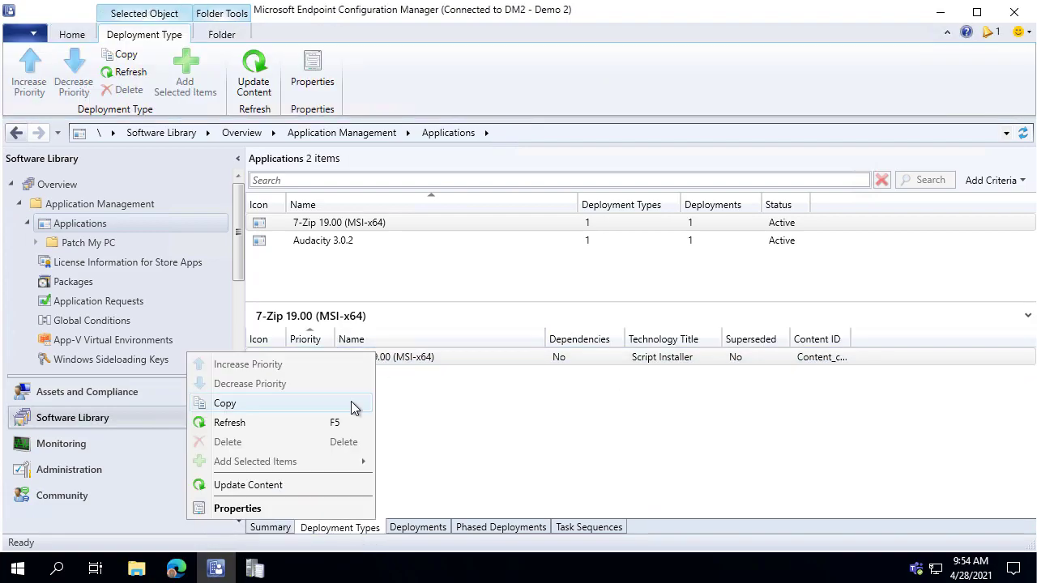
{"action": "left_click", "coordinate": [261, 509]}
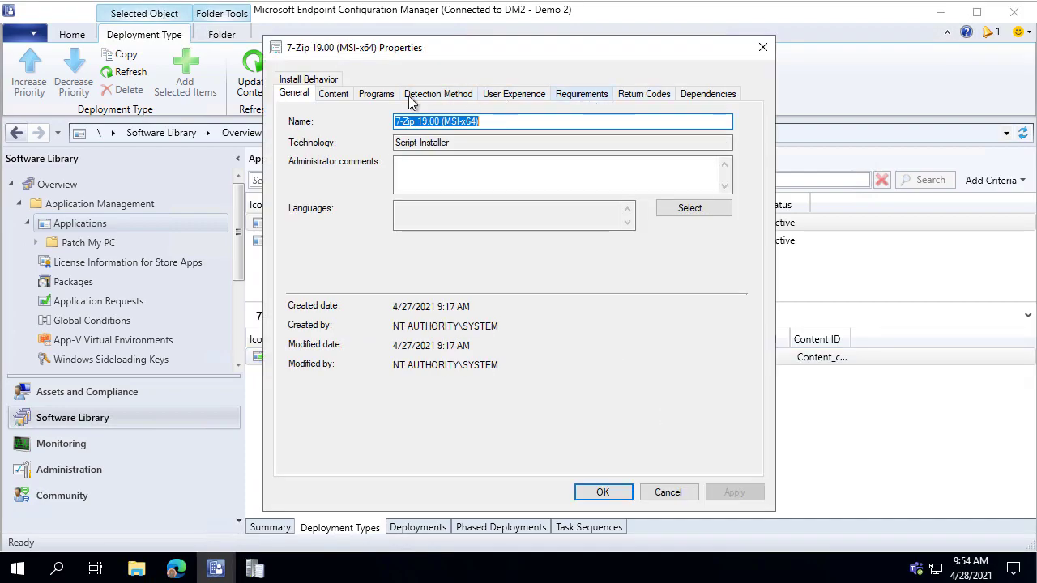
{"action": "left_click", "coordinate": [339, 96]}
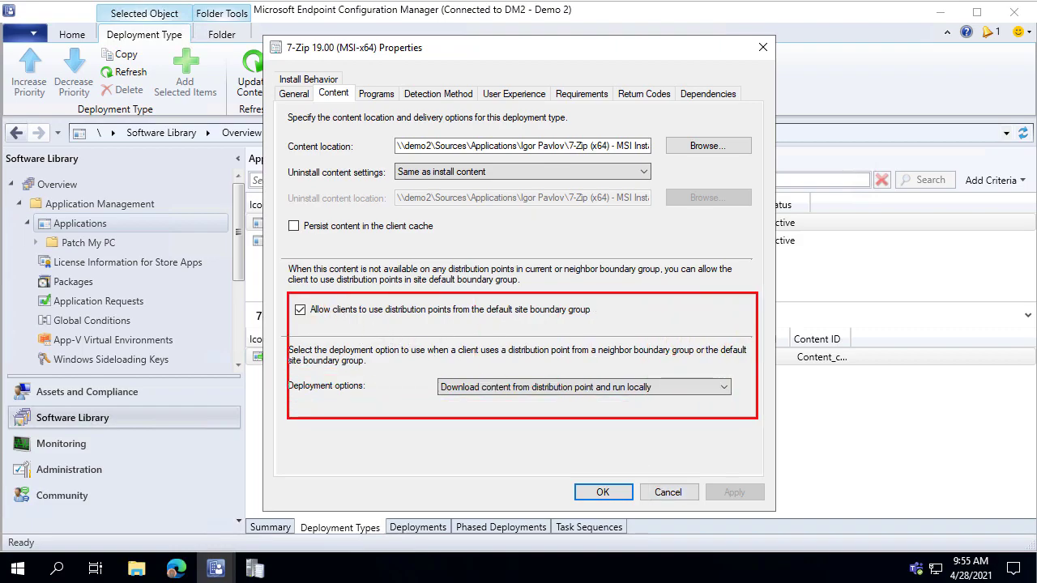
{"action": "left_click", "coordinate": [695, 494]}
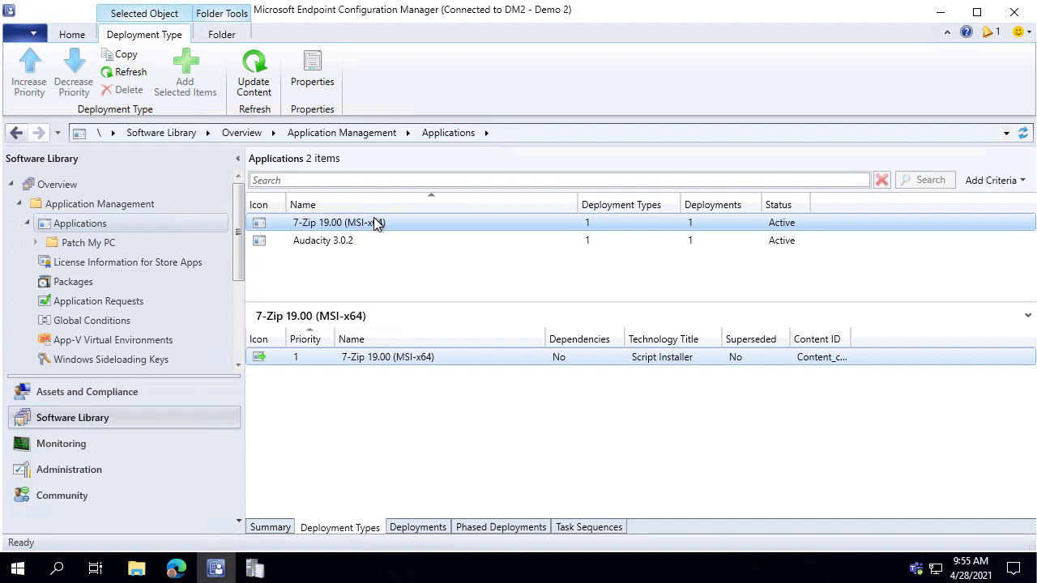
Show the deployments of the Patch My PC Software Updates group under Software Update Groups
{"action": "scroll", "coordinate": [168, 301], "scroll_direction": "down", "scroll_amount": 3}
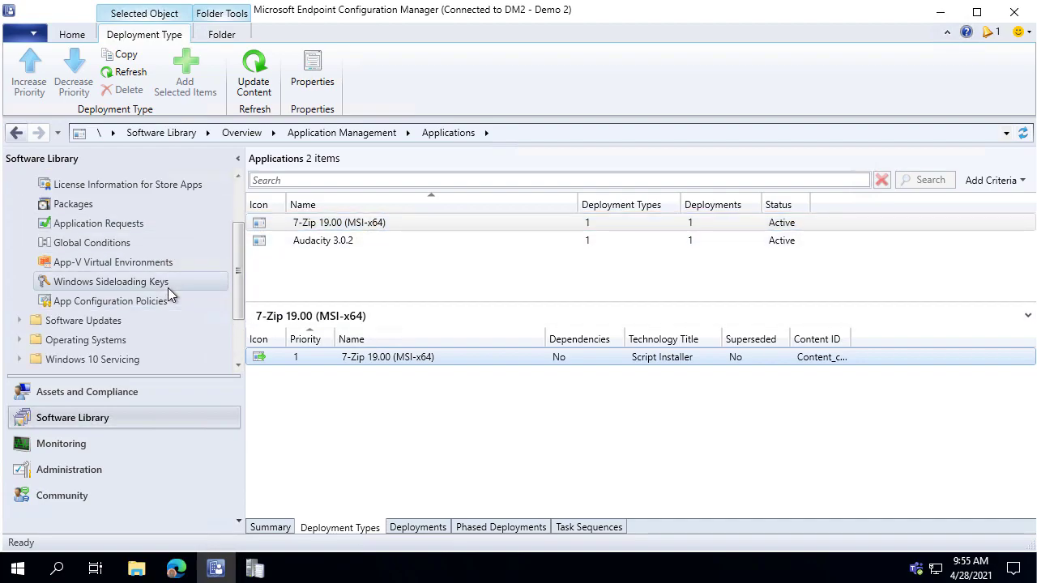
{"action": "left_click", "coordinate": [102, 284]}
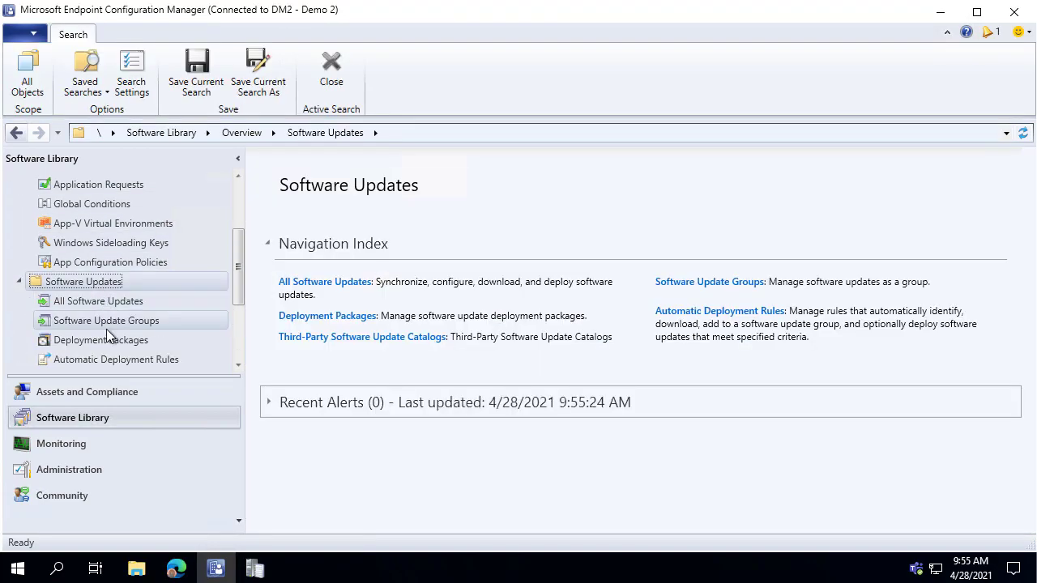
{"action": "left_click", "coordinate": [117, 322]}
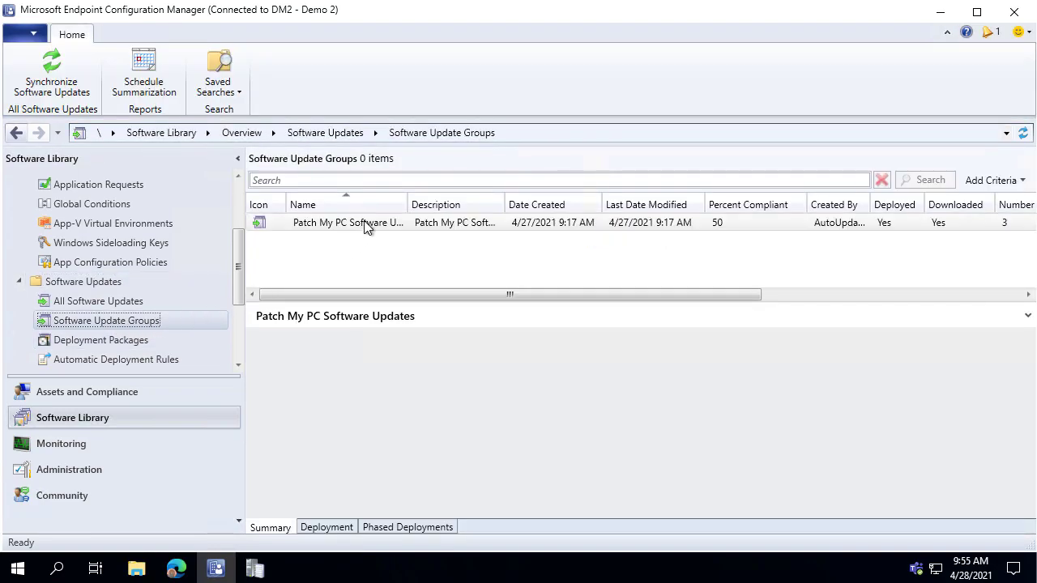
{"action": "left_click", "coordinate": [364, 227]}
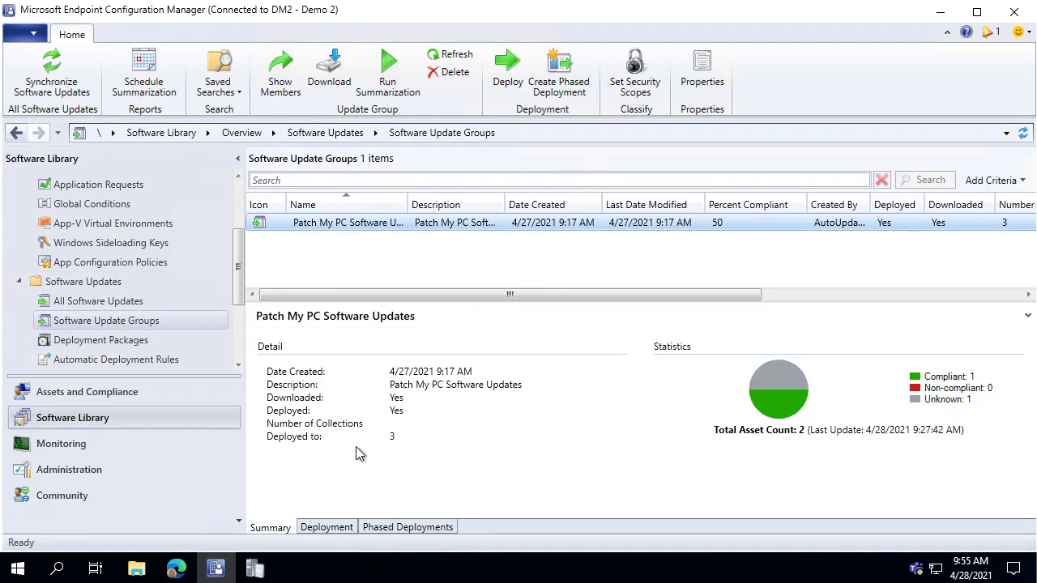
{"action": "left_click", "coordinate": [334, 528]}
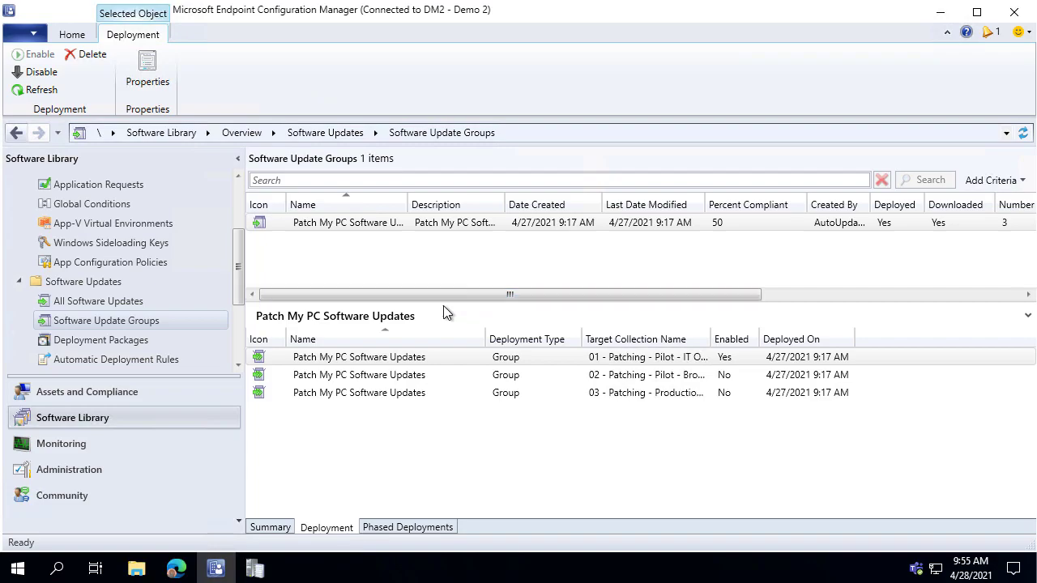
Review the Download Settings of the deployment targeting "01 - Patching - Pilot - IT Only - 1 Day" and close its properties without changes
{"action": "left_click", "coordinate": [458, 312]}
{"action": "left_click", "coordinate": [379, 523]}
{"action": "right_click", "coordinate": [364, 361]}
{"action": "left_click", "coordinate": [331, 456]}
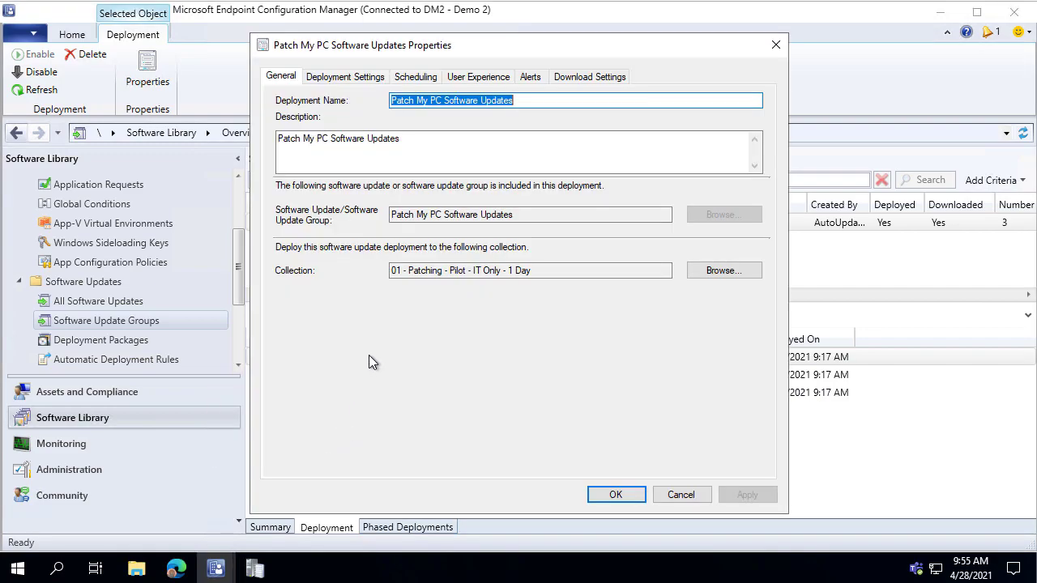
{"action": "left_click", "coordinate": [567, 79]}
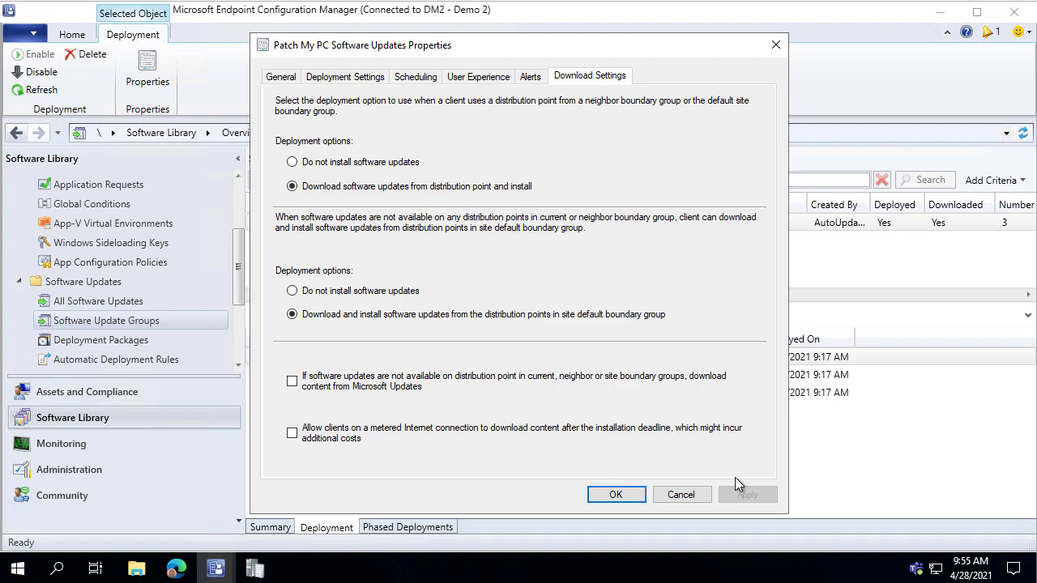
{"action": "left_click", "coordinate": [697, 498]}
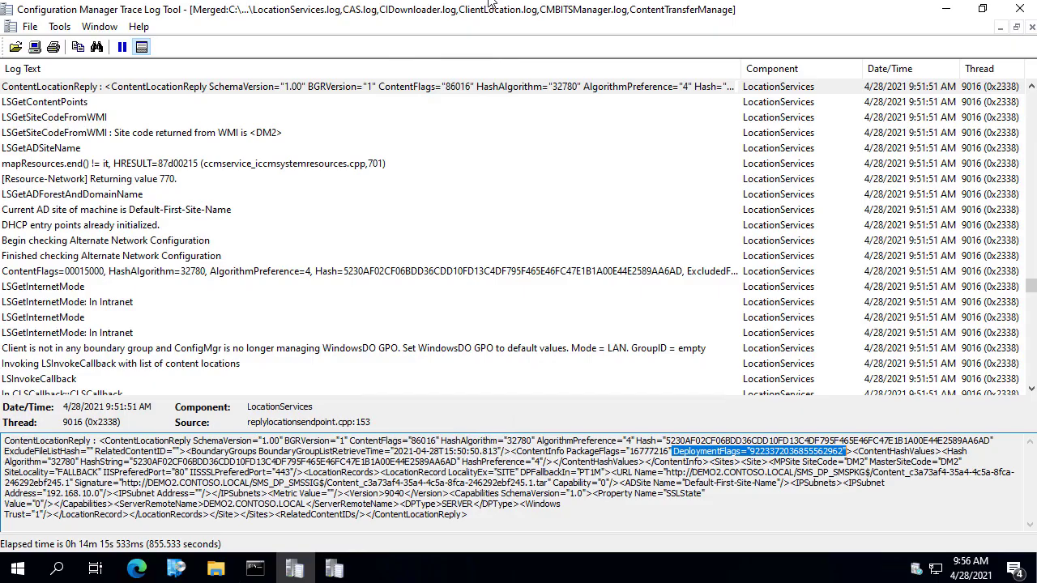
Switch to Software Center on the client to view the 7-Zip application's details and status
{"action": "left_click", "coordinate": [176, 569]}
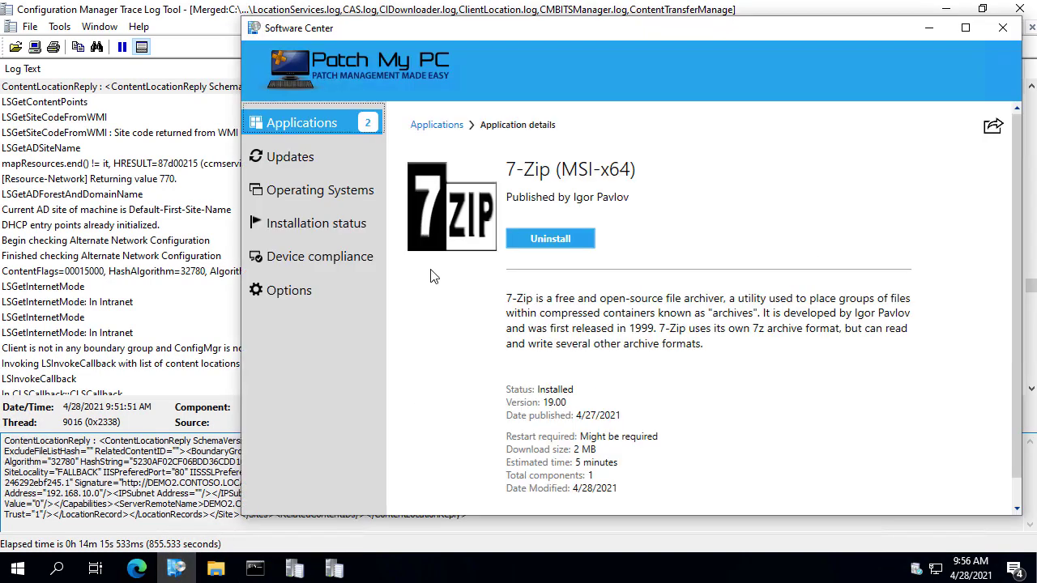
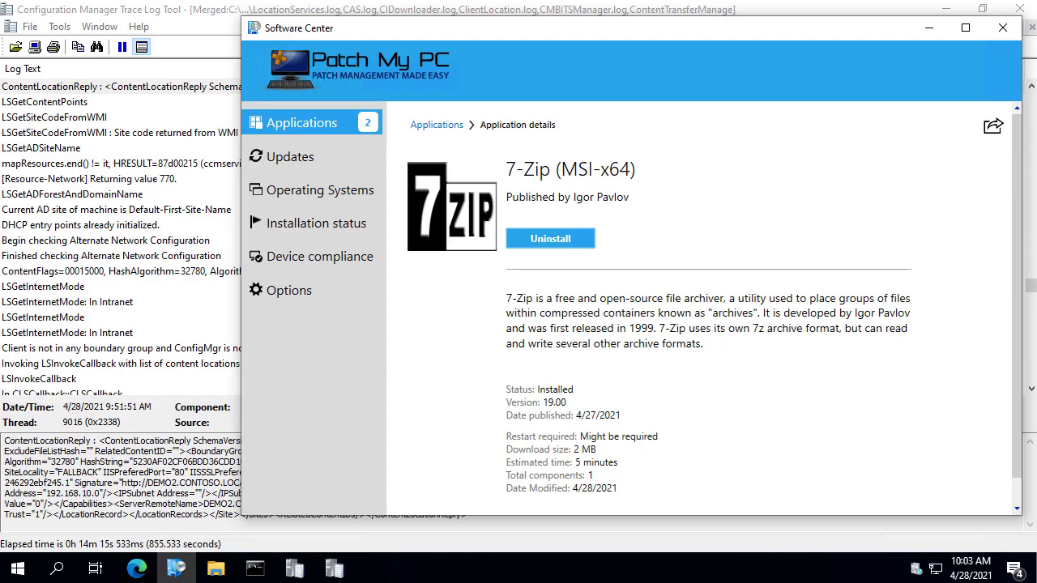
Switch to the DEMO3 server session and select the 7-Zip 19.00 (MSI-x64) application in the Configuration Manager console
{"action": "left_click", "coordinate": [628, 4]}
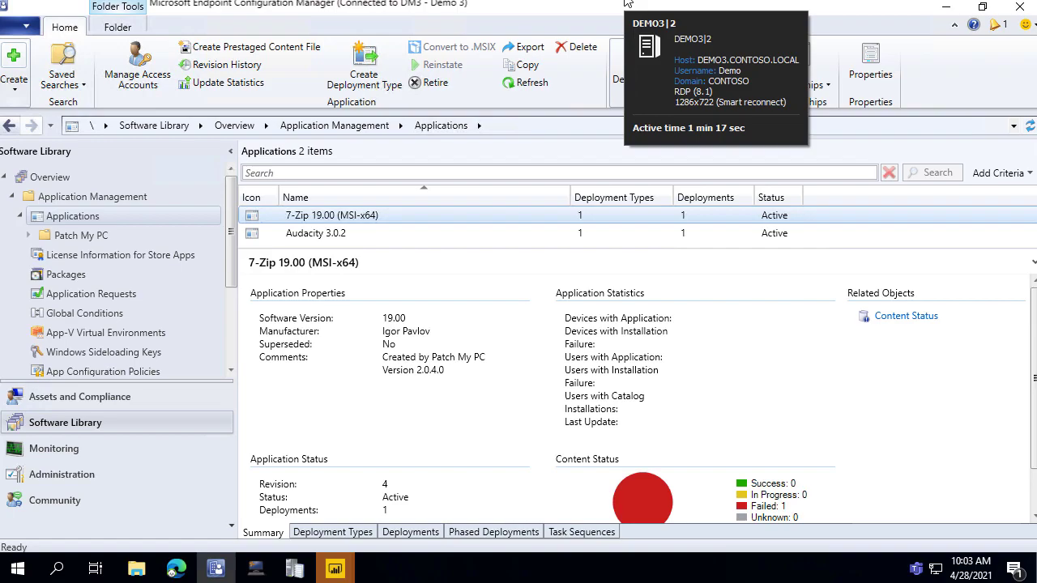
{"action": "left_click", "coordinate": [355, 232]}
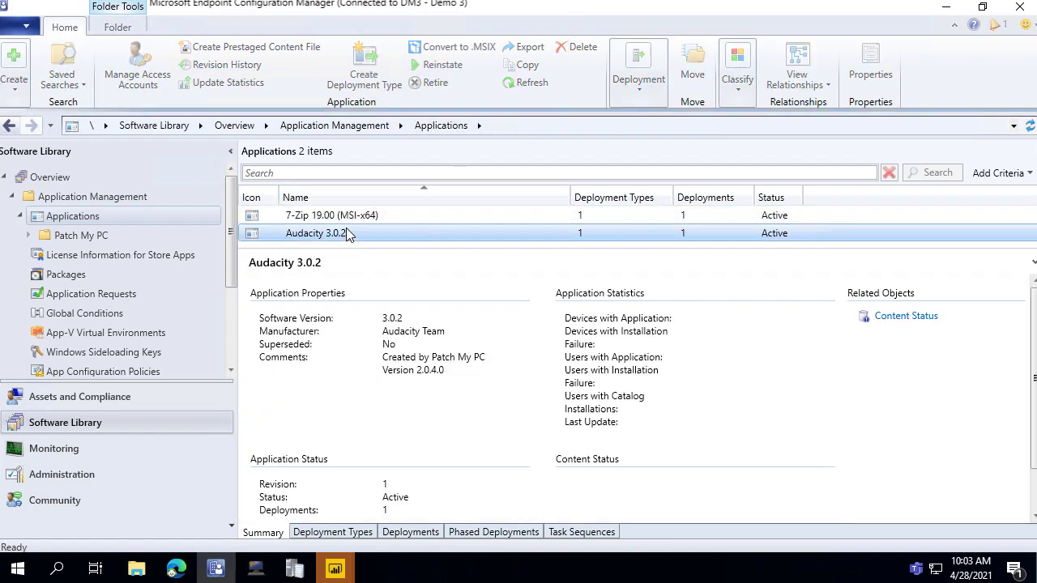
{"action": "left_click", "coordinate": [363, 216]}
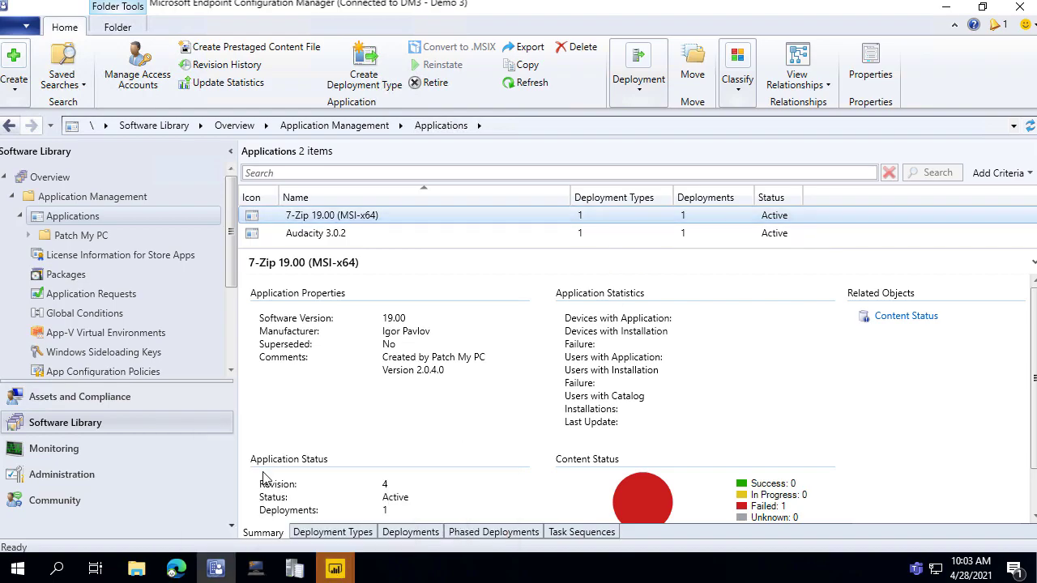
{"action": "left_click", "coordinate": [301, 571]}
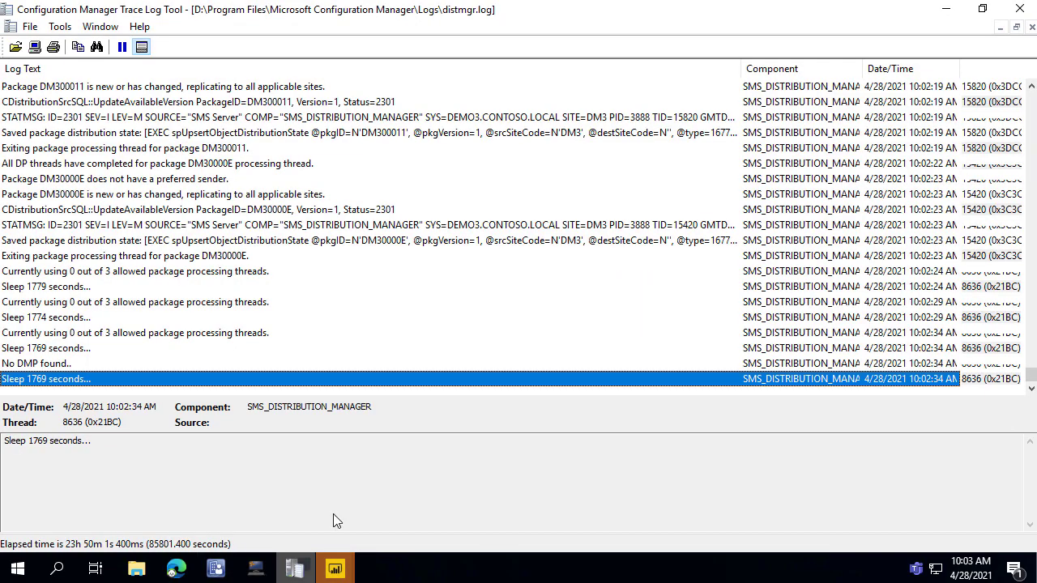
{"action": "left_click", "coordinate": [216, 570]}
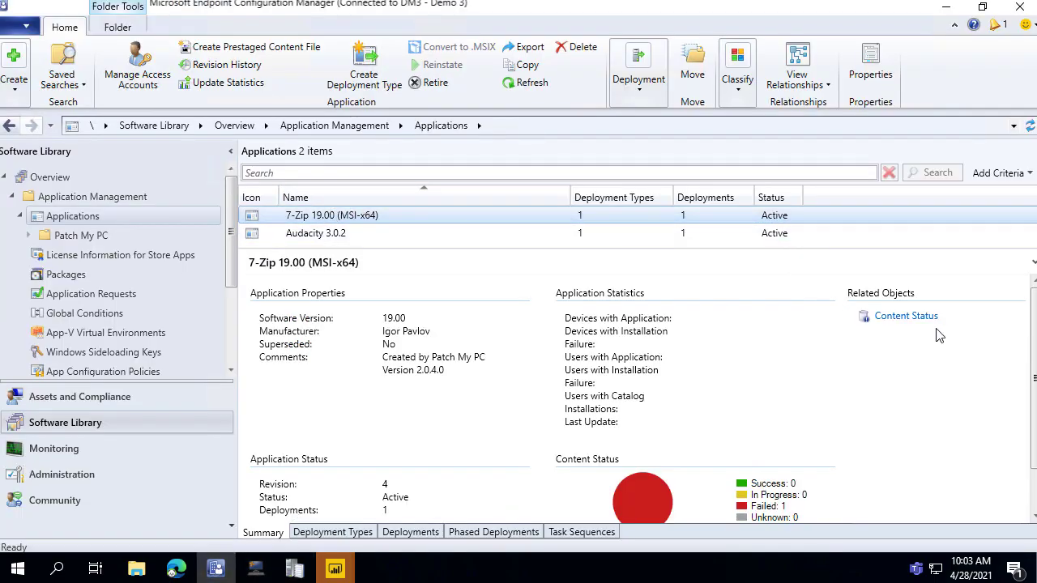
Open the content status of 7-Zip 19.00 and read the error message details for DEMO3.CONTOSO.LOCAL
{"action": "left_click", "coordinate": [917, 321]}
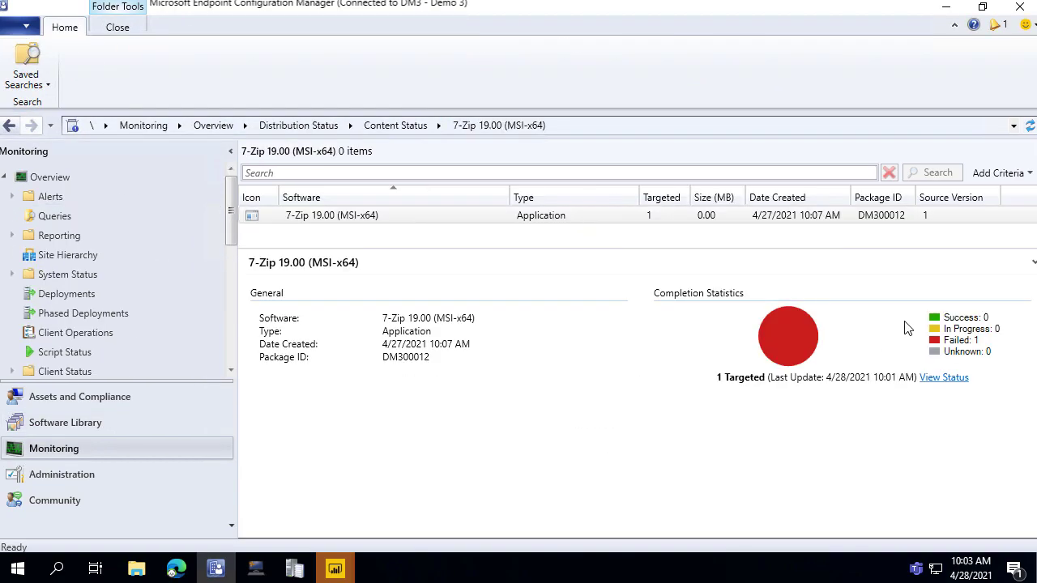
{"action": "left_click", "coordinate": [942, 379]}
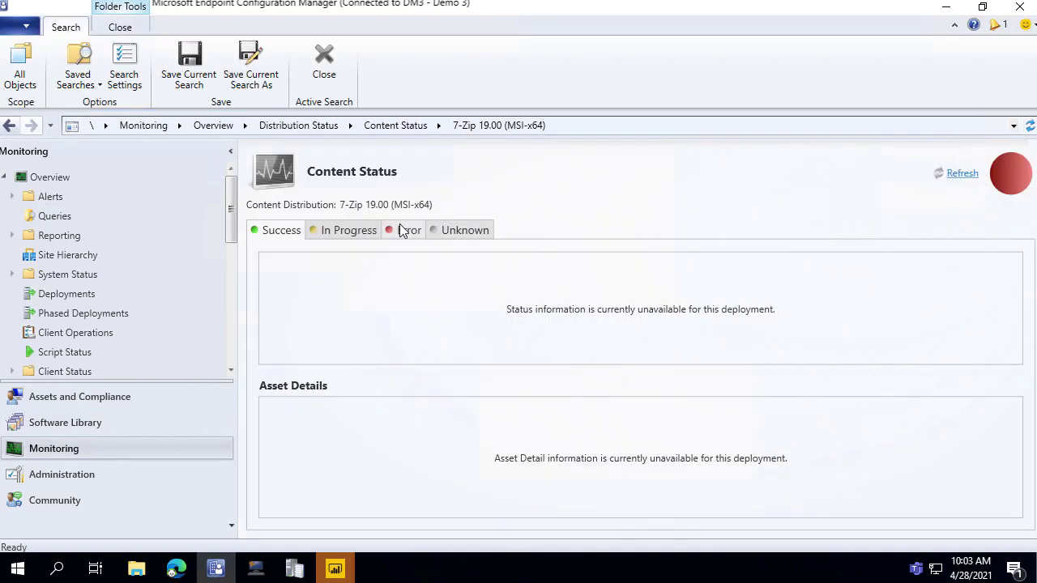
{"action": "left_click", "coordinate": [402, 231]}
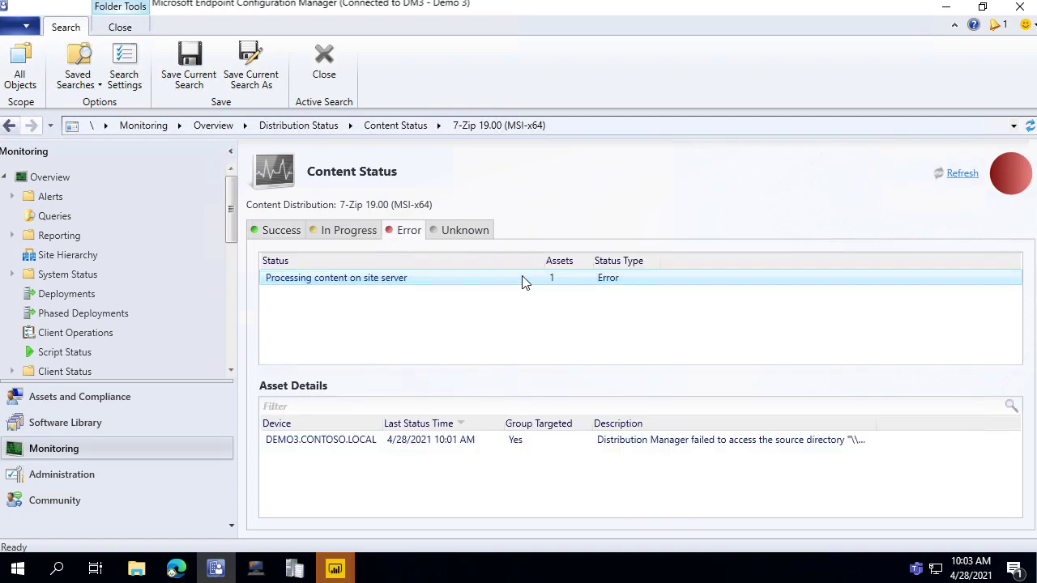
{"action": "double_click", "coordinate": [847, 440]}
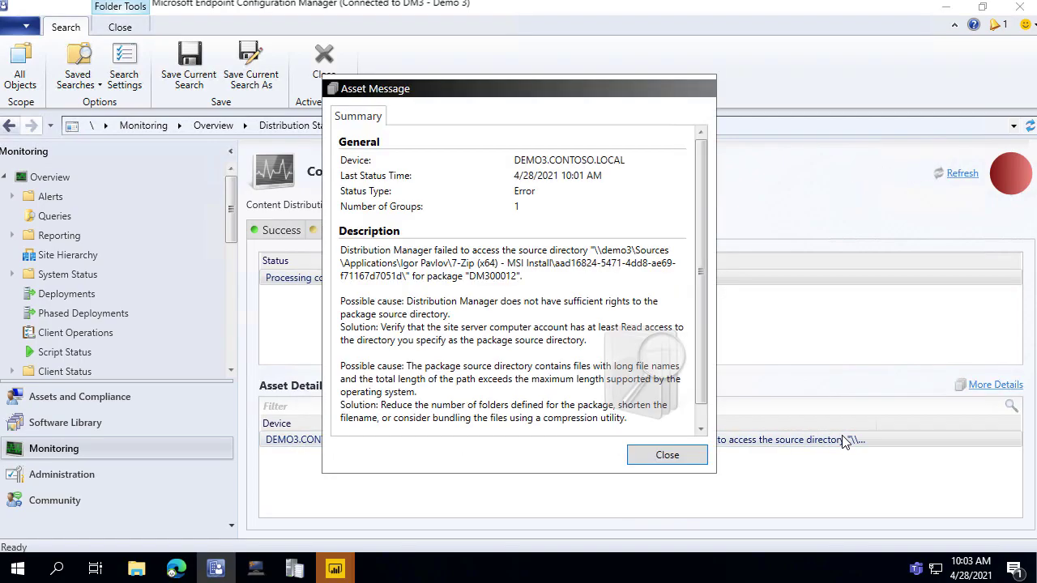
{"action": "left_click_drag", "start_coordinate": [450, 251], "coordinate": [376, 250]}
{"action": "left_click", "coordinate": [561, 252]}
{"action": "left_click", "coordinate": [369, 249]}
{"action": "left_click_drag", "start_coordinate": [341, 250], "coordinate": [437, 264]}
Switch to distmgr.log in the trace log tool and search back through it for the error entries of package DM300012
{"action": "key", "text": "alt+Tab"}
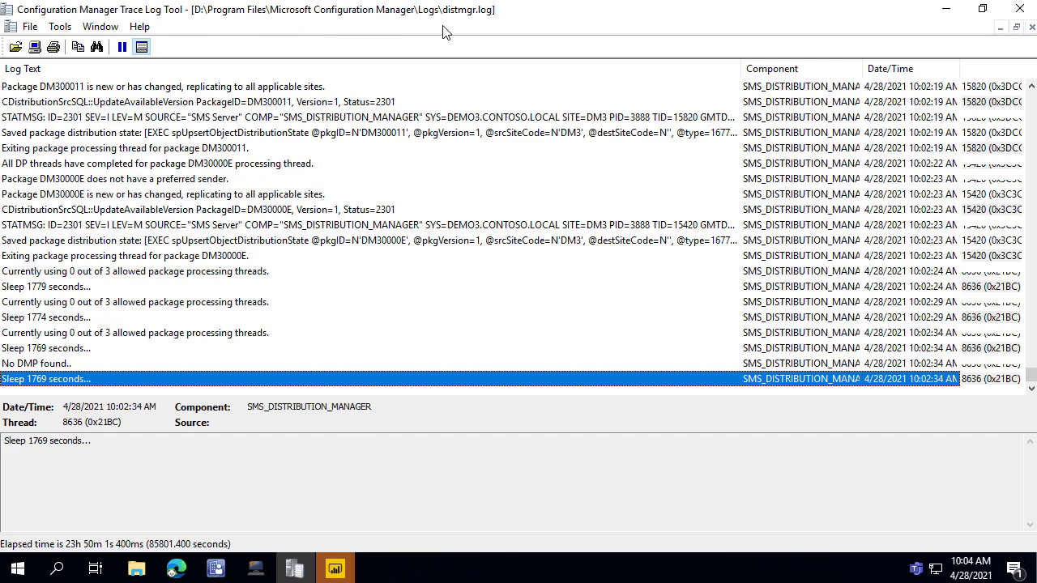
{"action": "left_click", "coordinate": [458, 165]}
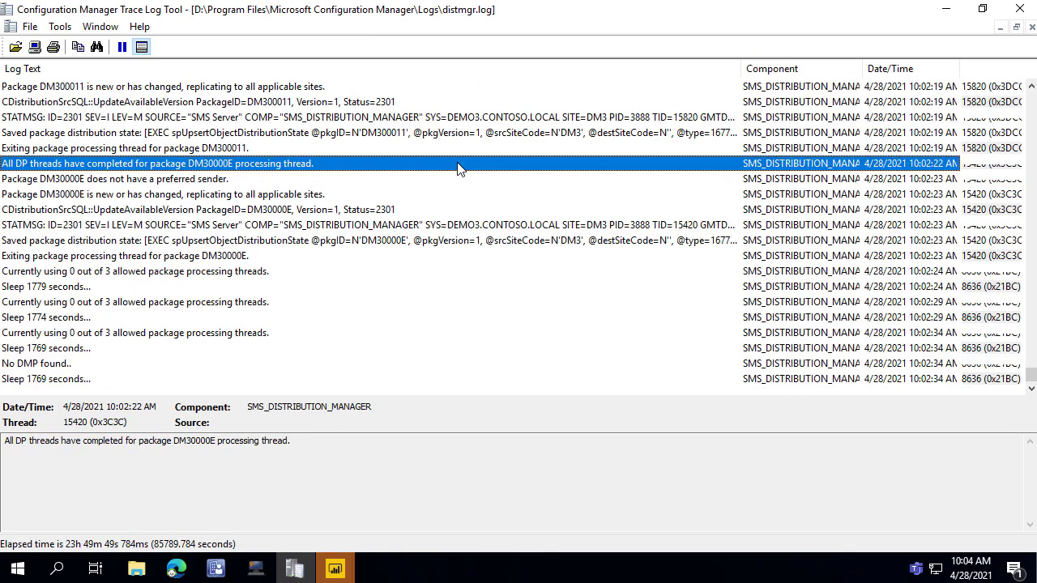
{"action": "key", "text": "Page_Up"}
{"action": "key", "text": "Page_Up"}
{"action": "key", "text": "Page_Up"}
{"action": "key", "text": "Page_Up"}
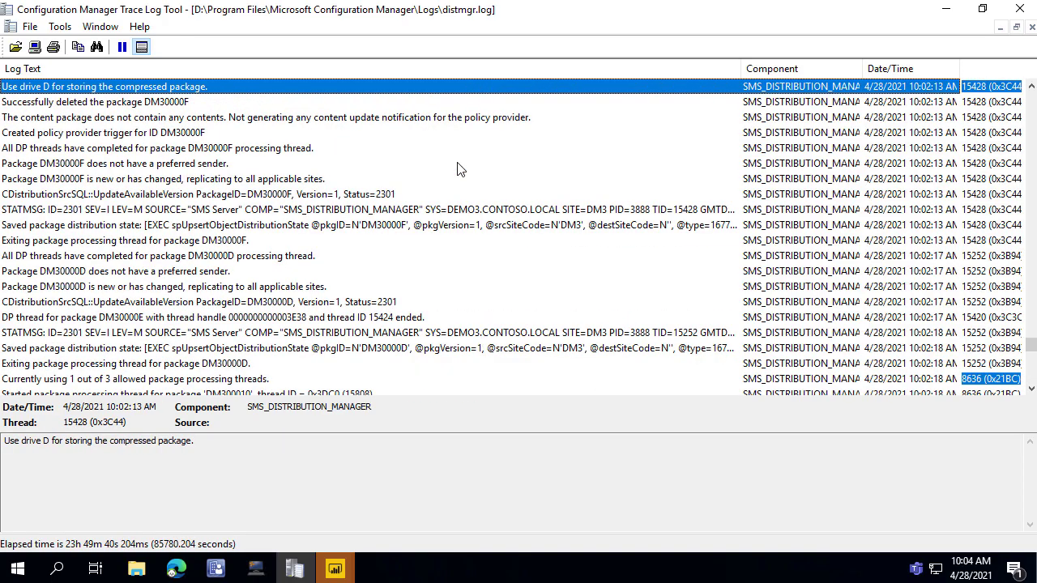
{"action": "key", "text": "Page_Up"}
{"action": "key", "text": "Page_Up"}
{"action": "key", "text": "Page_Up"}
{"action": "key", "text": "Page_Up"}
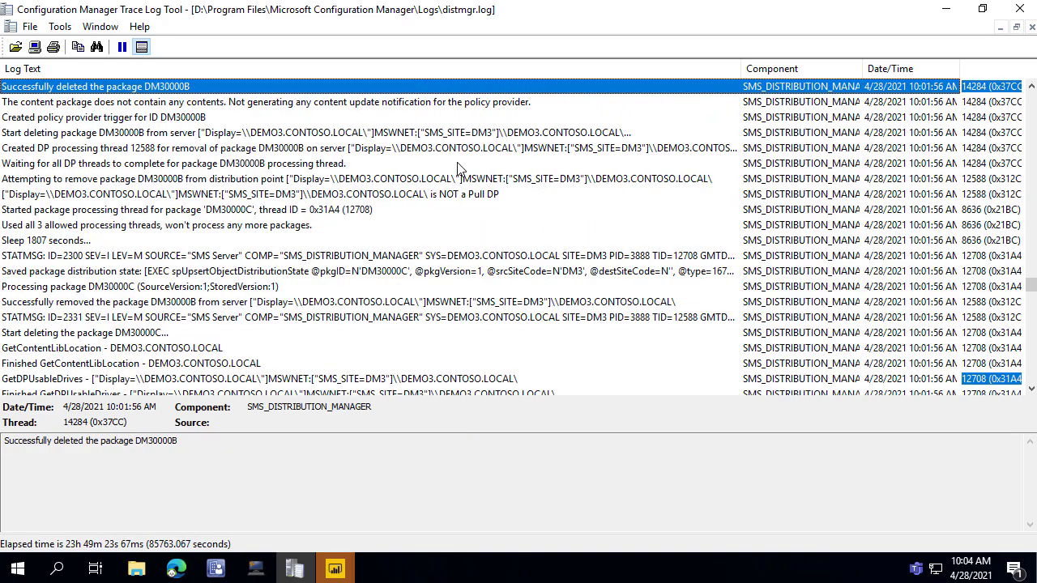
{"action": "key", "text": "Page_Up"}
{"action": "key", "text": "Page_Up"}
{"action": "key", "text": "Page_Up"}
{"action": "key", "text": "Page_Up"}
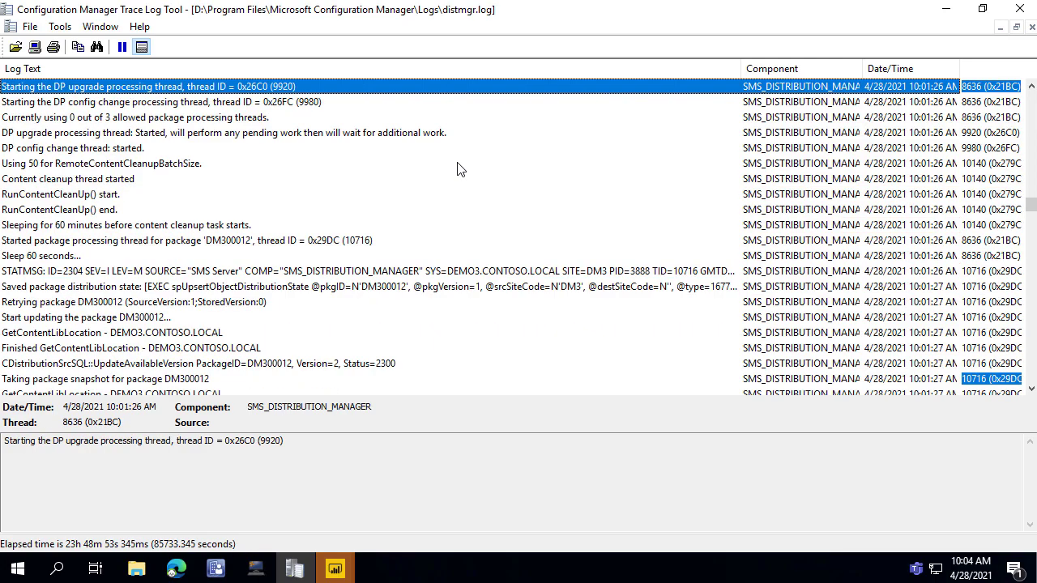
{"action": "key", "text": "Page_Down"}
{"action": "key", "text": "Page_Down"}
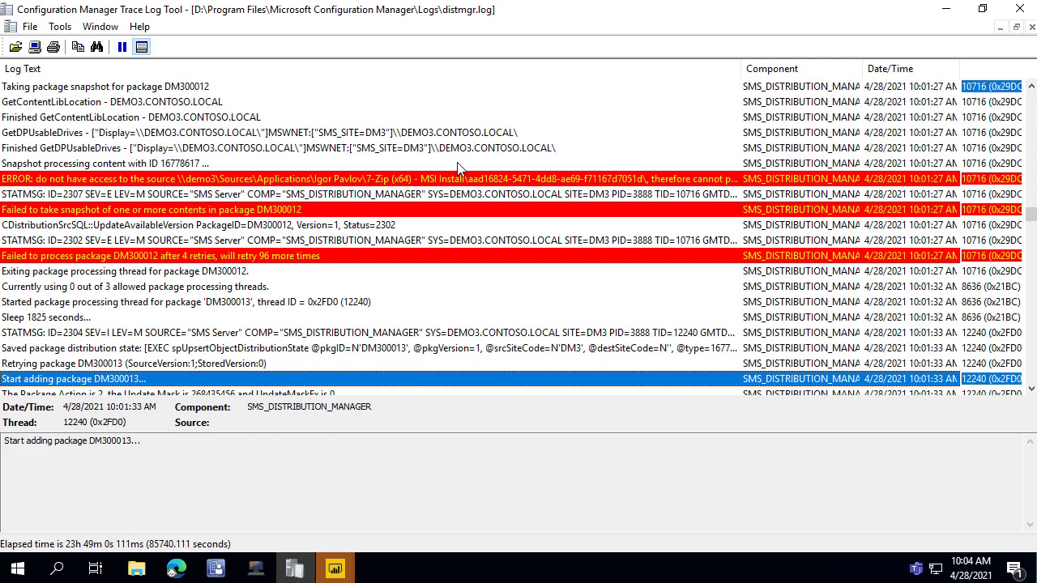
Examine the DM300012 failure entries in distmgr.log, including the source path named in the access error
{"action": "left_click", "coordinate": [248, 256]}
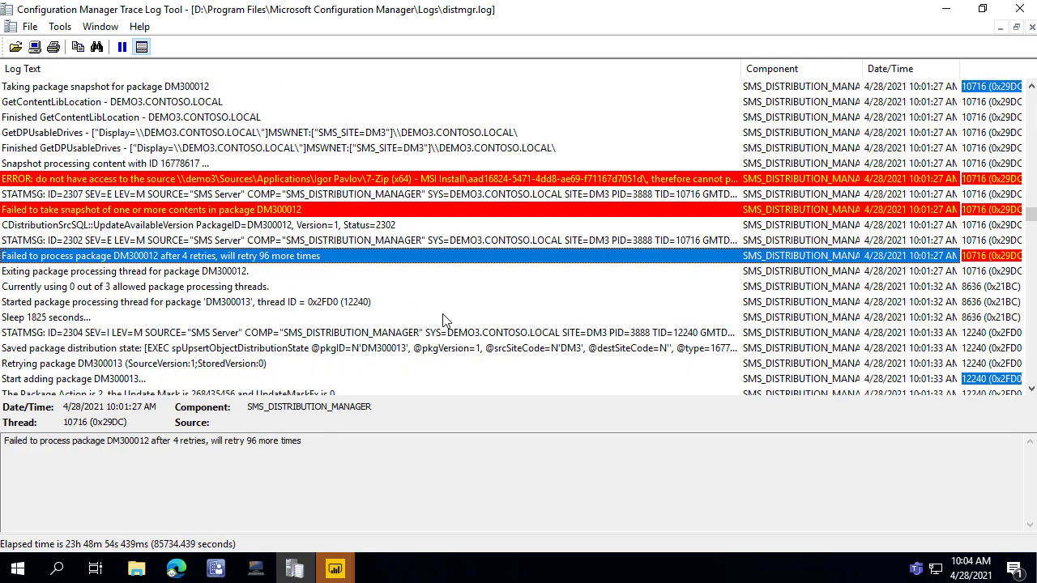
{"action": "left_click", "coordinate": [292, 180]}
{"action": "left_click", "coordinate": [93, 165]}
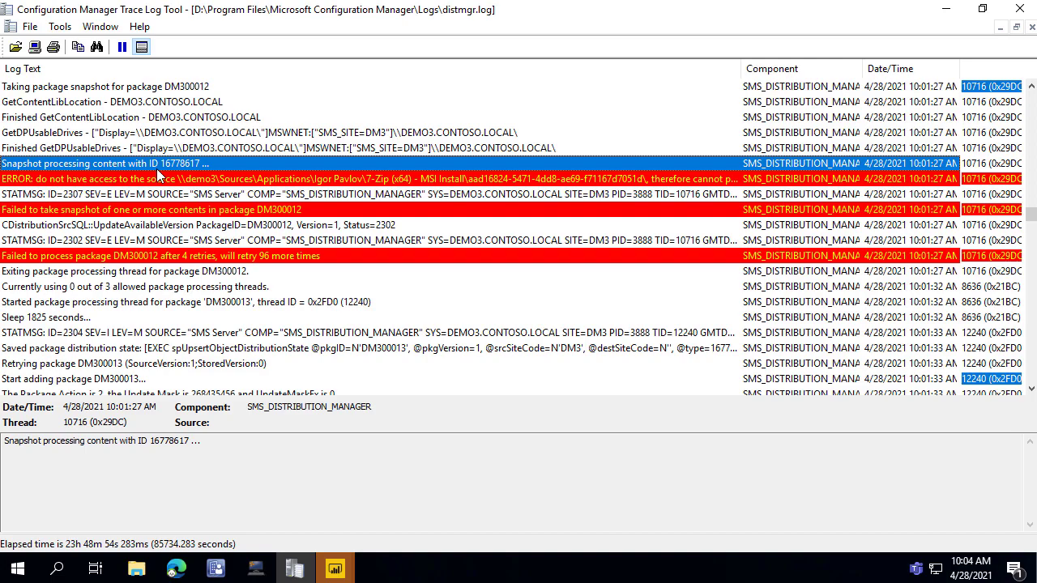
{"action": "left_click", "coordinate": [227, 178]}
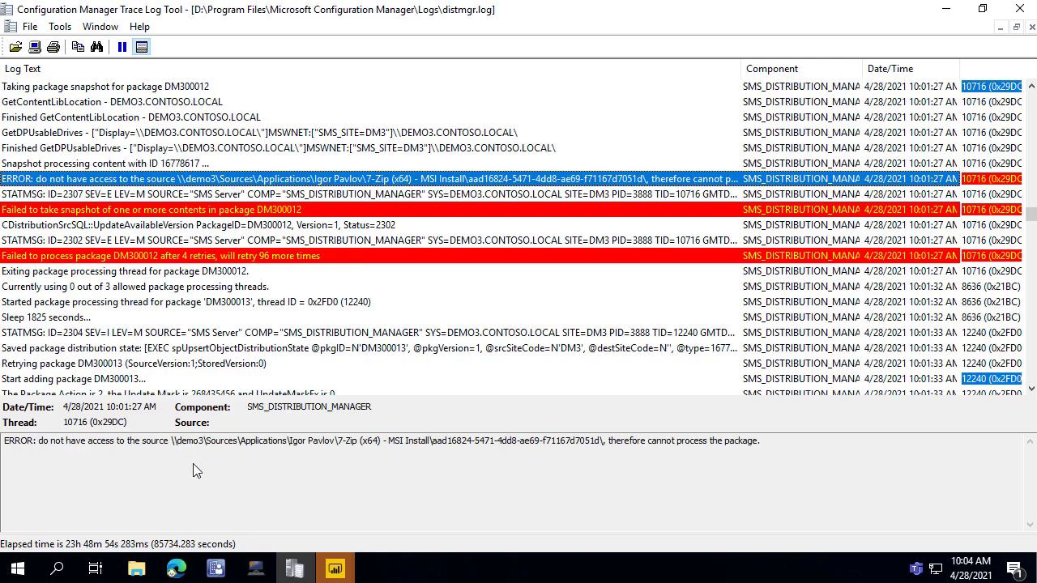
{"action": "left_click_drag", "start_coordinate": [169, 441], "coordinate": [602, 446]}
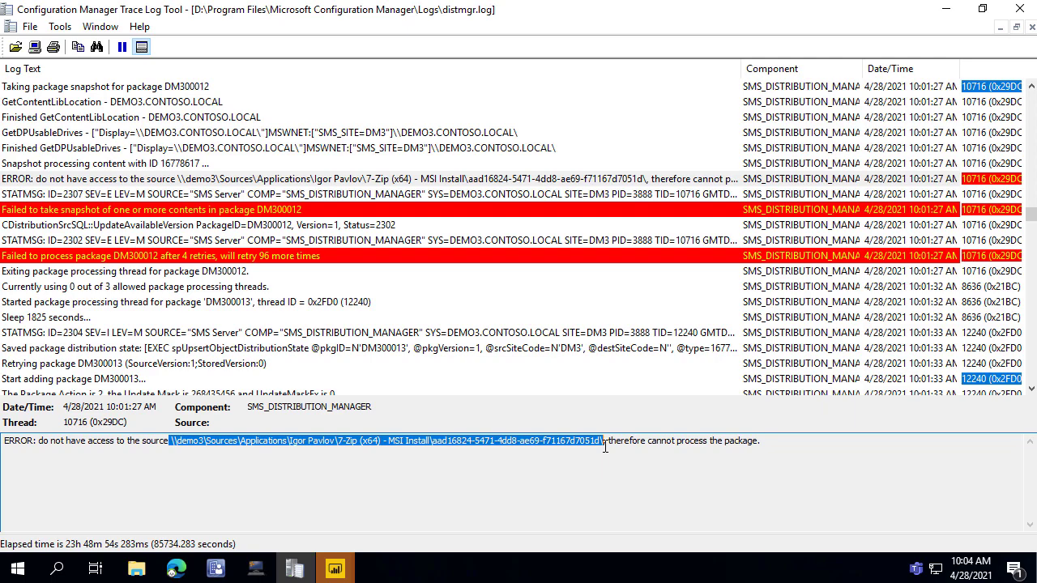
{"action": "left_click", "coordinate": [729, 453]}
{"action": "left_click_drag", "start_coordinate": [600, 440], "coordinate": [167, 441]}
{"action": "left_click", "coordinate": [168, 441]}
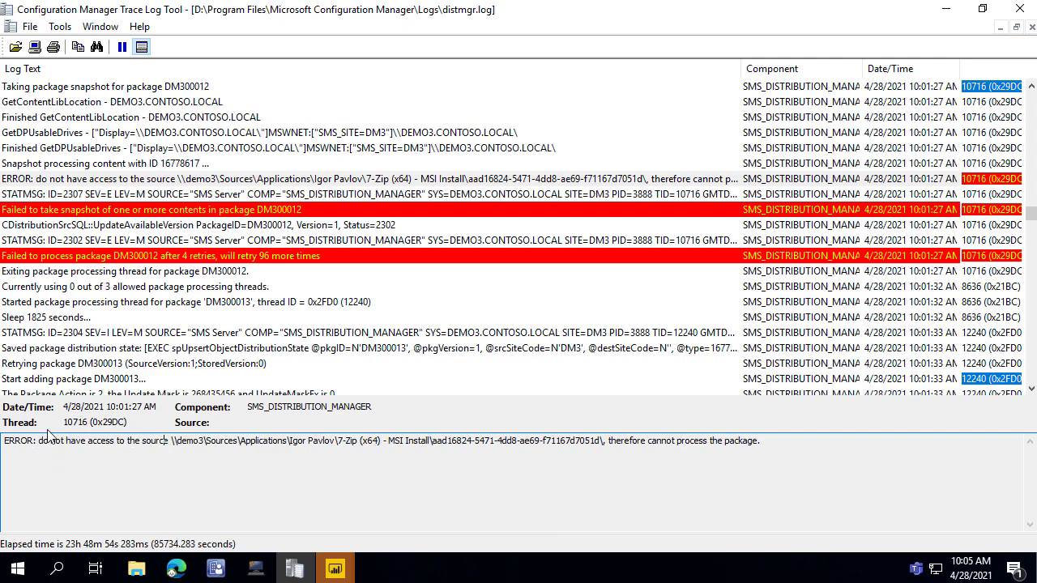
In File Explorer, browse from J:\Sources\Applications to the 7-Zip (x64) - MSI Install folder
{"action": "left_click", "coordinate": [136, 569]}
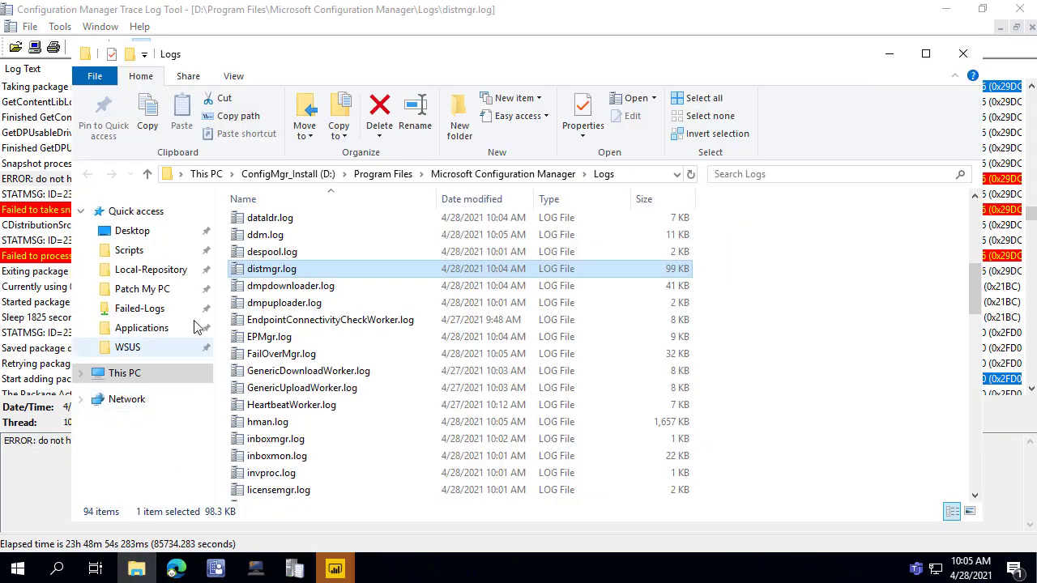
{"action": "left_click", "coordinate": [154, 379]}
{"action": "left_click", "coordinate": [500, 41]}
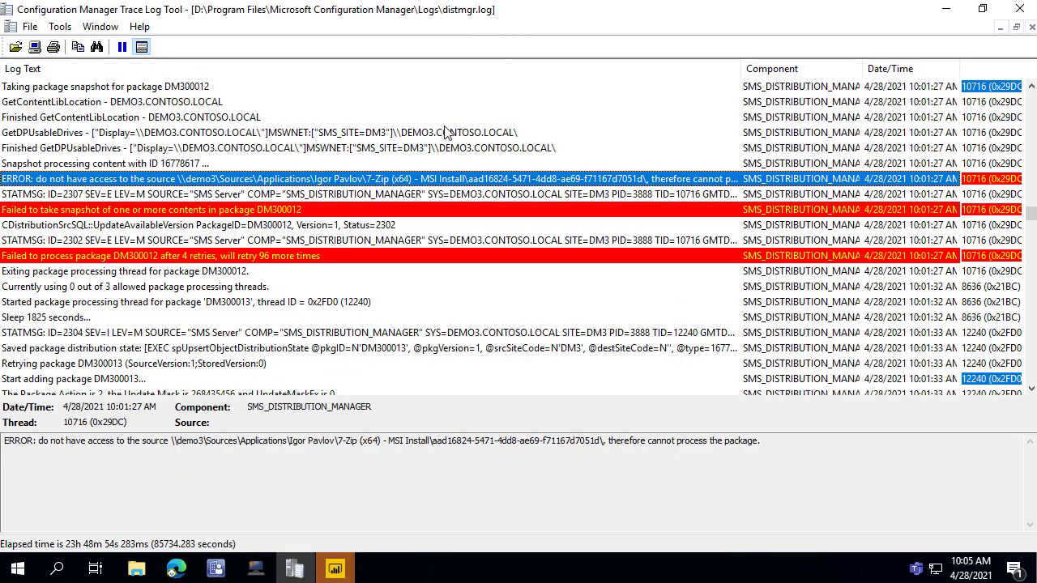
{"action": "left_click", "coordinate": [136, 569]}
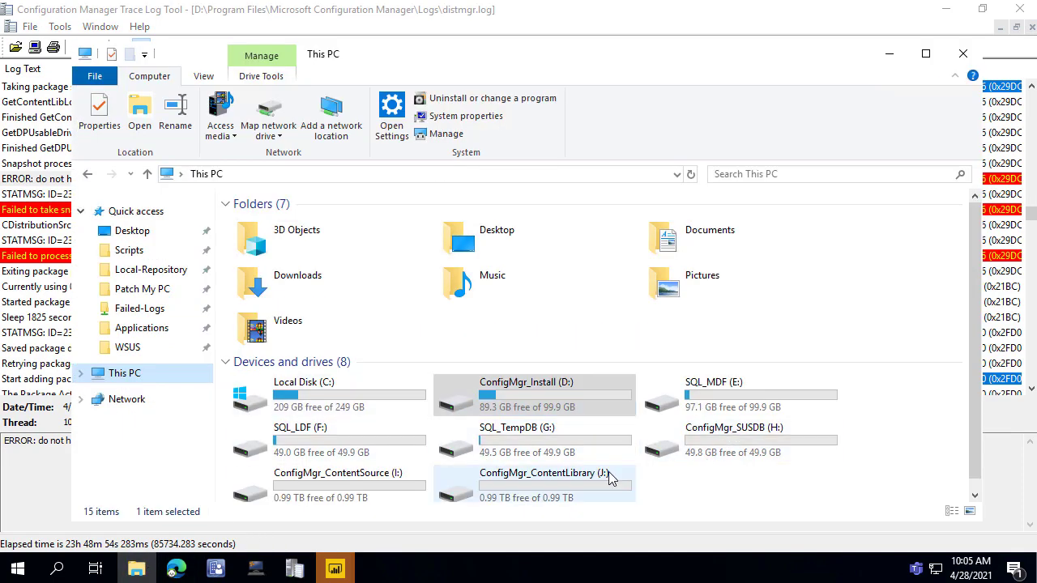
{"action": "double_click", "coordinate": [611, 479]}
{"action": "double_click", "coordinate": [273, 344]}
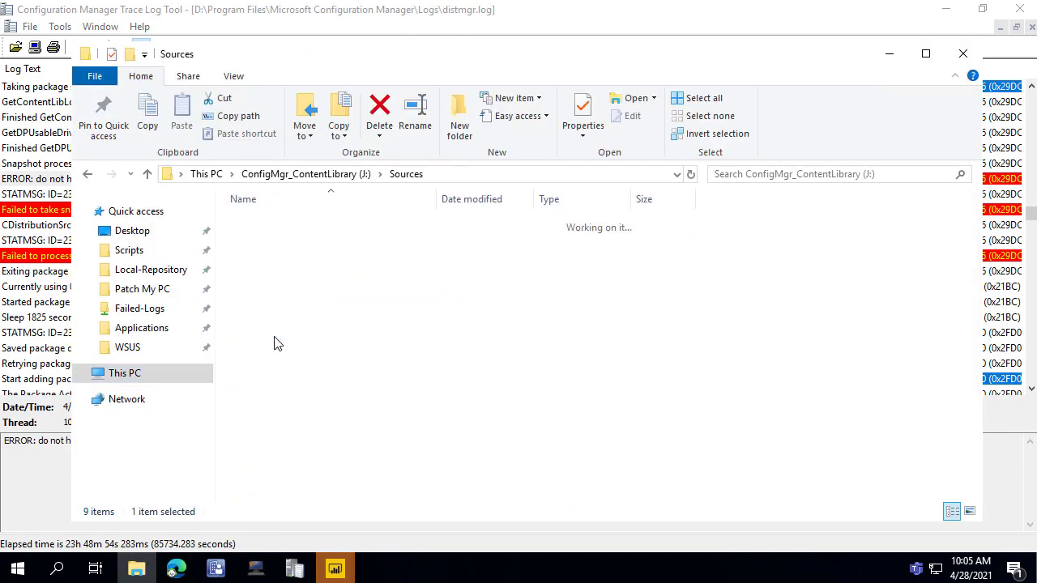
{"action": "double_click", "coordinate": [286, 222]}
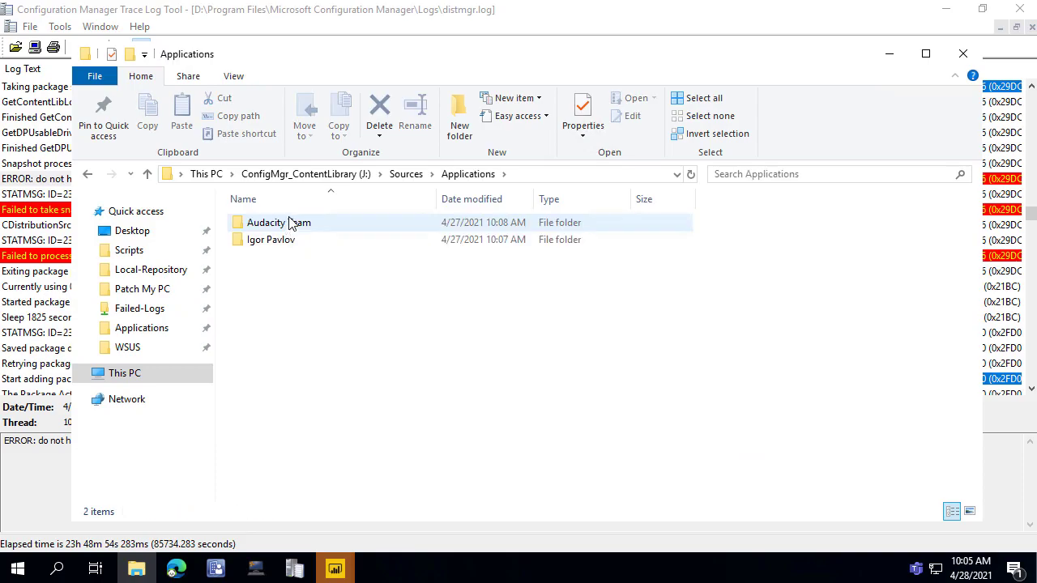
{"action": "double_click", "coordinate": [276, 241]}
{"action": "right_click", "coordinate": [282, 228]}
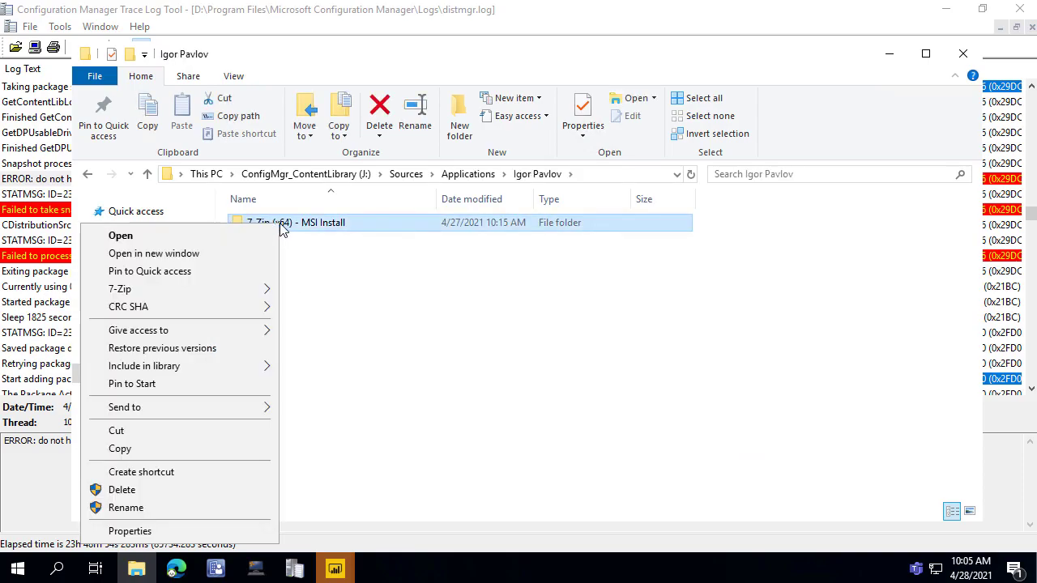
{"action": "double_click", "coordinate": [302, 224]}
{"action": "right_click", "coordinate": [302, 223]}
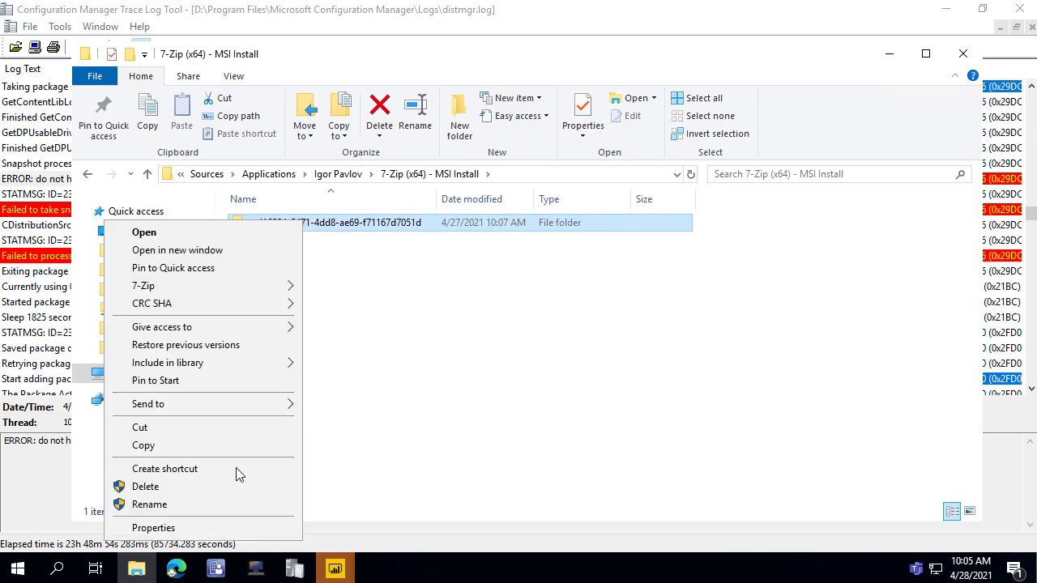
{"action": "left_click", "coordinate": [217, 527]}
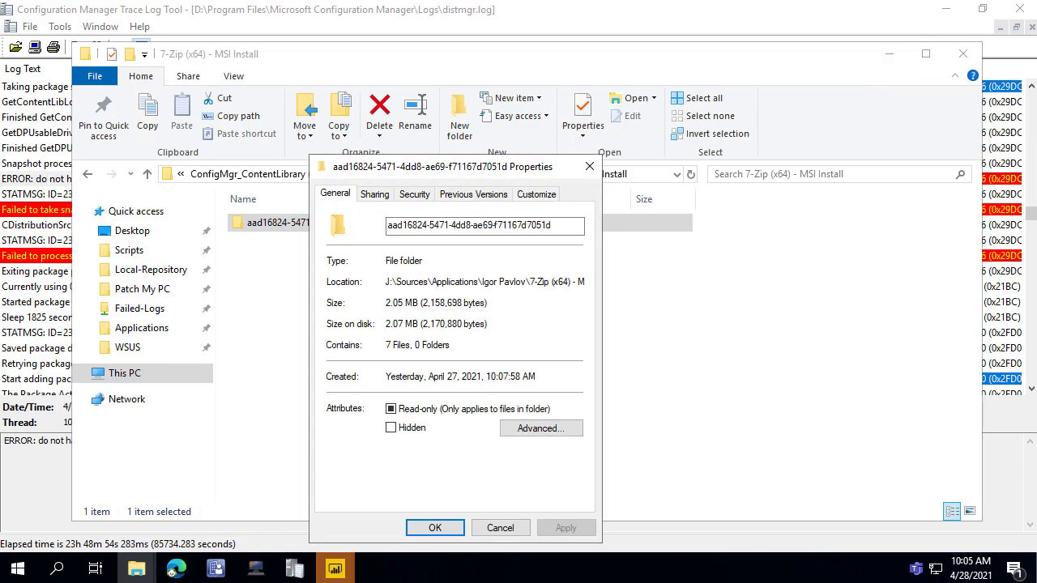
{"action": "left_click", "coordinate": [424, 197]}
{"action": "left_click", "coordinate": [413, 285]}
{"action": "left_click", "coordinate": [390, 259]}
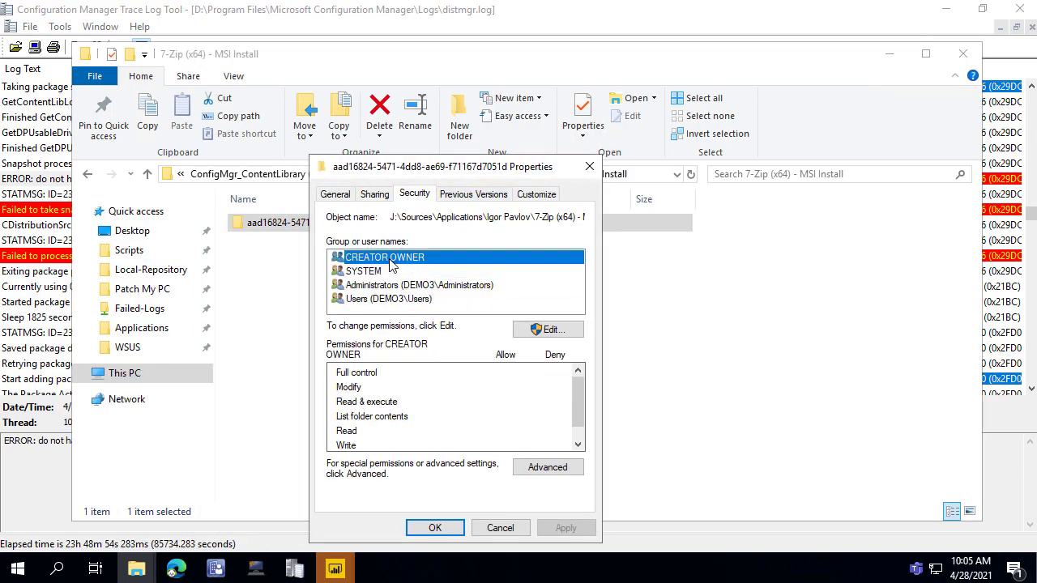
{"action": "left_click", "coordinate": [375, 272]}
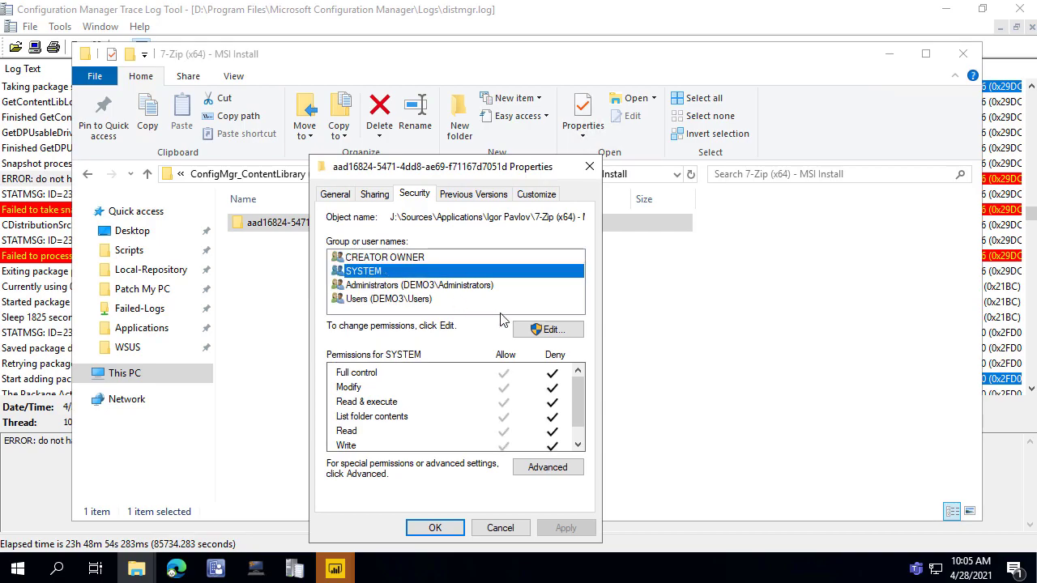
{"action": "left_click", "coordinate": [538, 334]}
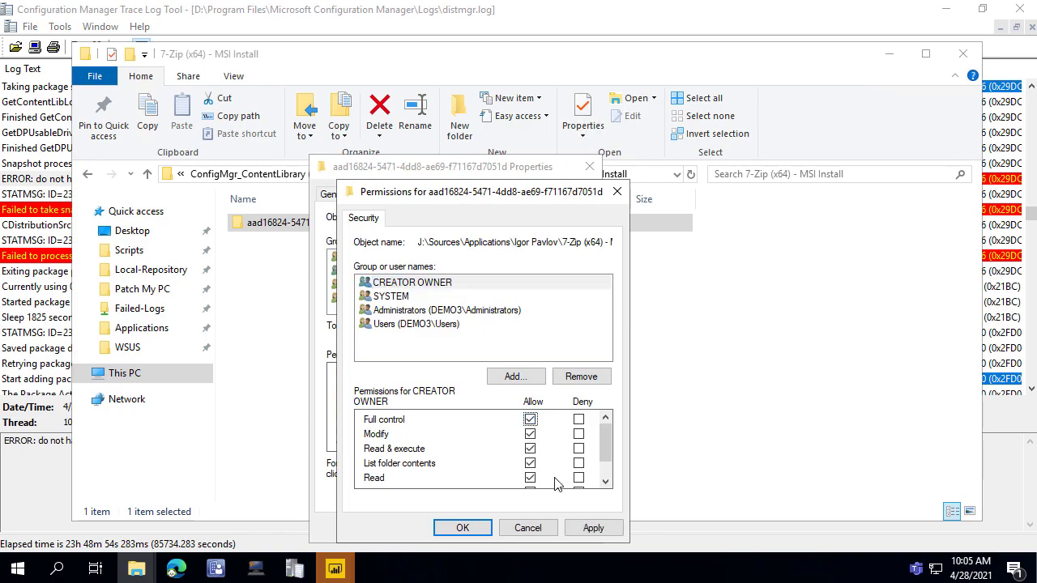
{"action": "left_click", "coordinate": [463, 528]}
{"action": "left_click", "coordinate": [435, 528]}
{"action": "left_click", "coordinate": [216, 569]}
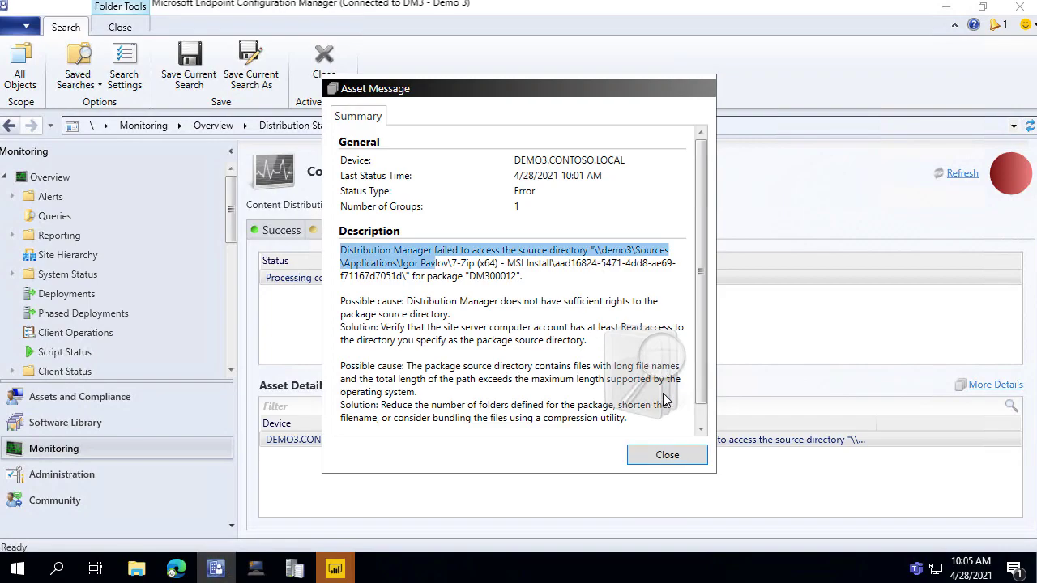
{"action": "left_click", "coordinate": [666, 456]}
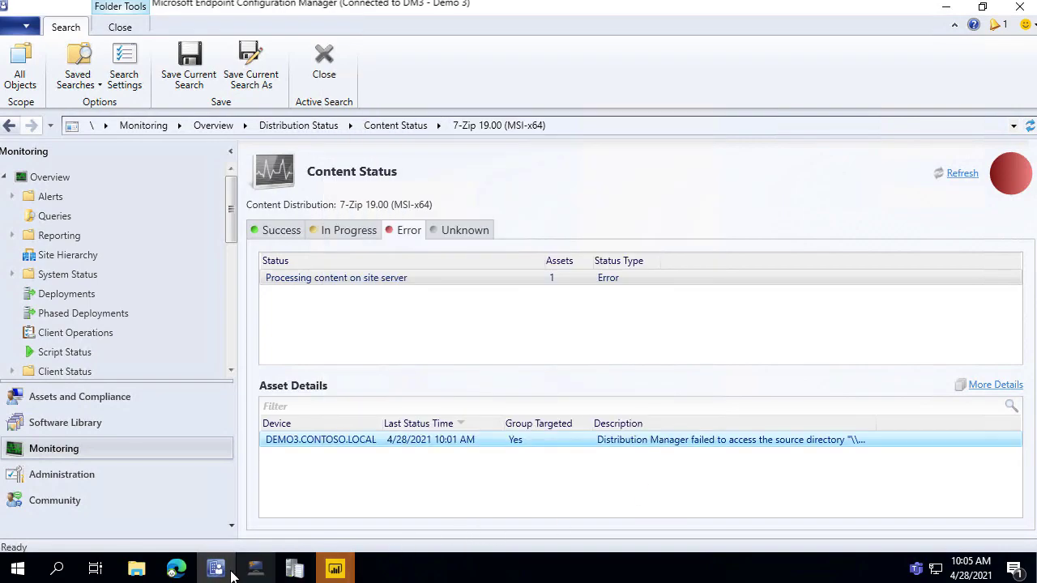
{"action": "left_click", "coordinate": [136, 570]}
{"action": "right_click", "coordinate": [413, 224]}
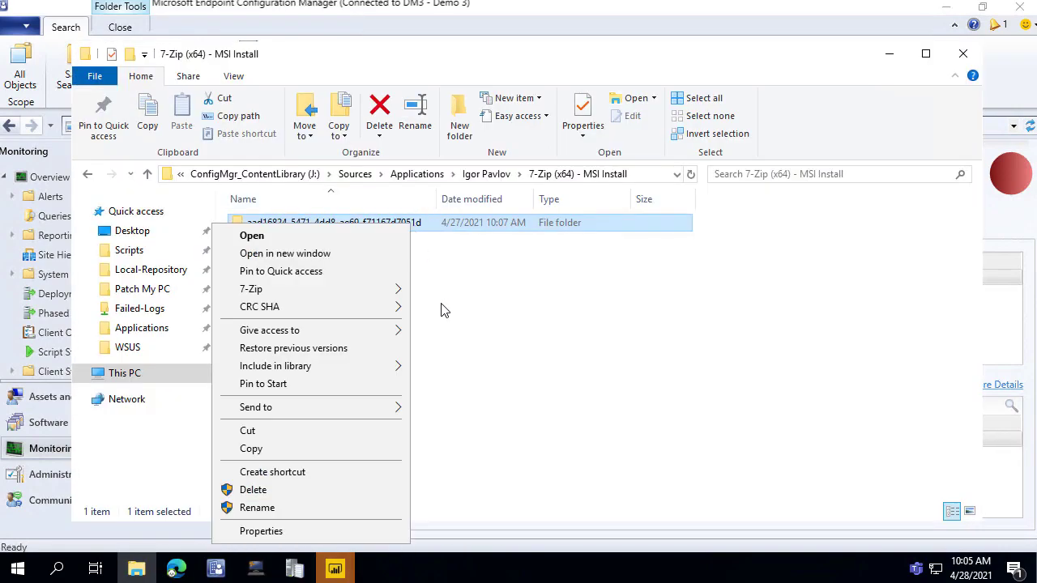
{"action": "left_click", "coordinate": [334, 532]}
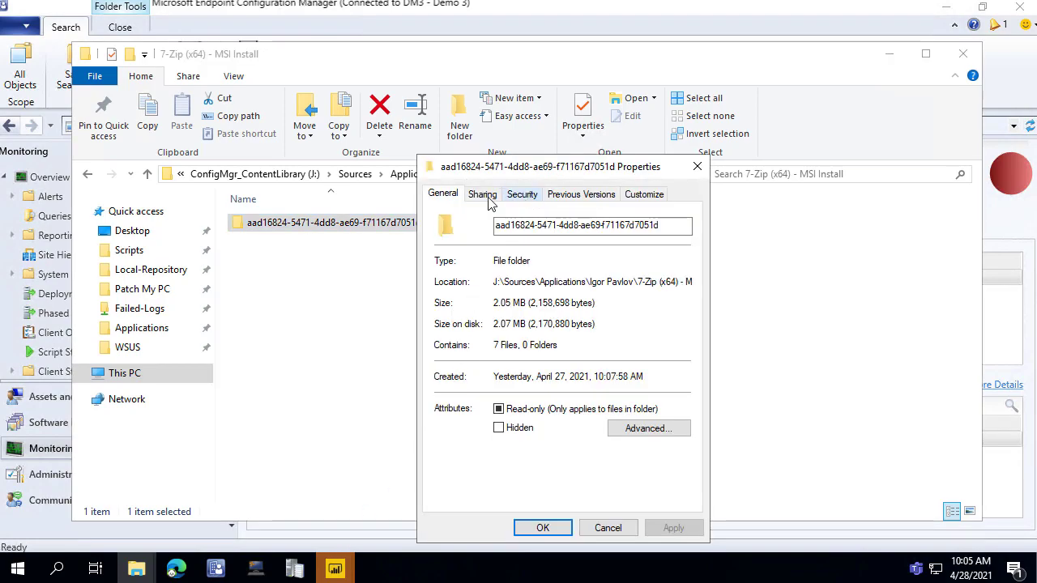
{"action": "left_click", "coordinate": [520, 196]}
{"action": "left_click", "coordinate": [509, 272]}
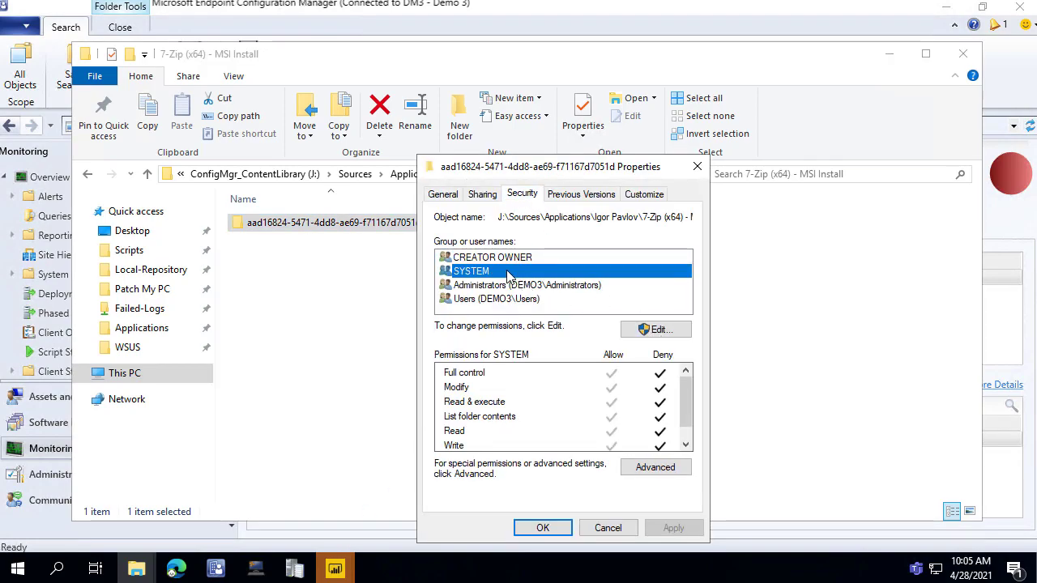
{"action": "left_click", "coordinate": [664, 333]}
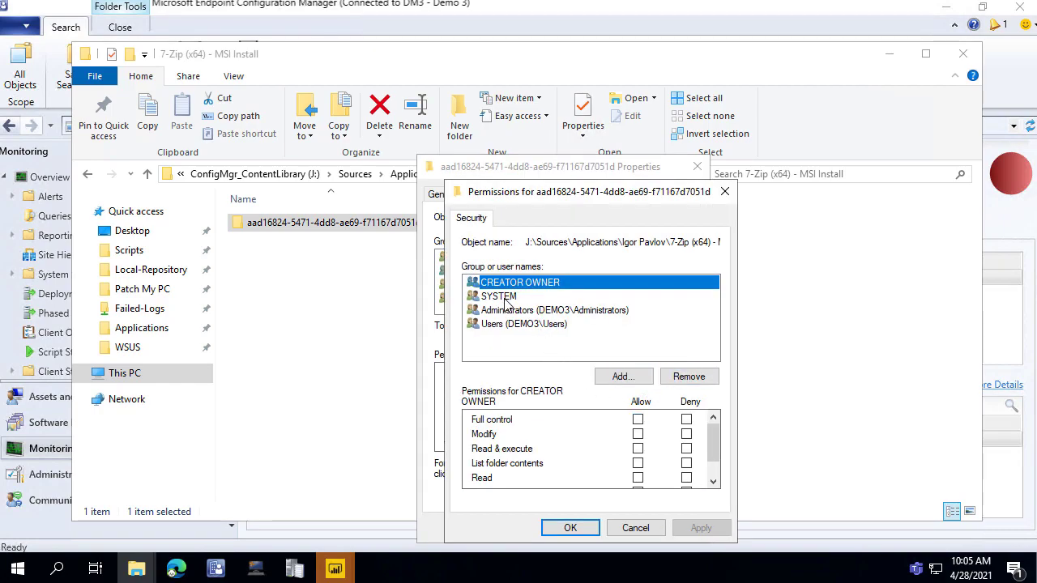
{"action": "left_click", "coordinate": [507, 298]}
{"action": "left_click", "coordinate": [686, 420]}
{"action": "left_click", "coordinate": [686, 435]}
{"action": "scroll", "coordinate": [686, 467], "scroll_direction": "down", "scroll_amount": 1}
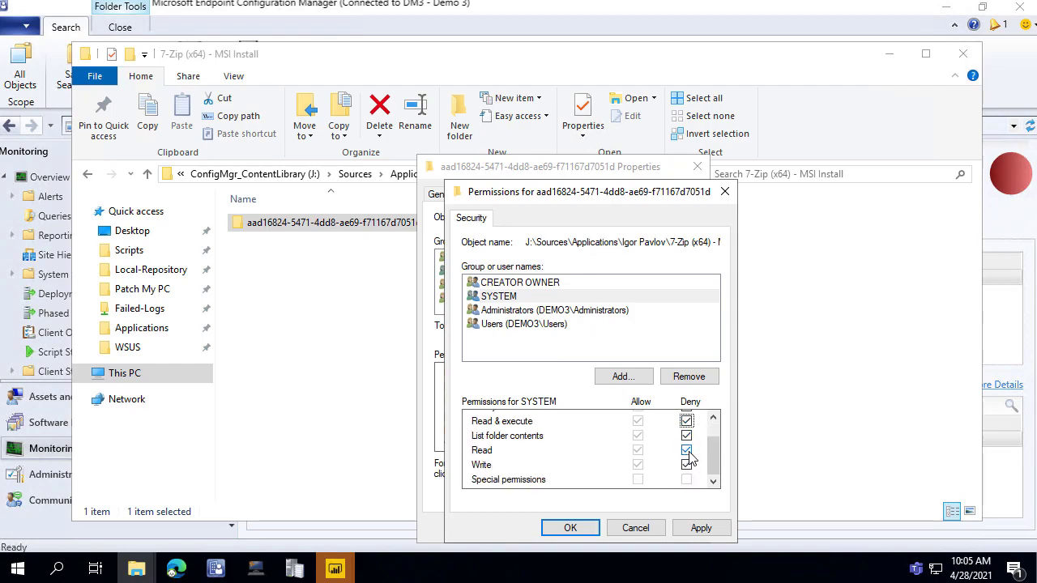
{"action": "left_click", "coordinate": [686, 465]}
{"action": "left_click", "coordinate": [686, 450]}
{"action": "left_click", "coordinate": [687, 421]}
{"action": "left_click", "coordinate": [686, 436]}
{"action": "scroll", "coordinate": [691, 451], "scroll_direction": "up", "scroll_amount": 1}
{"action": "left_click", "coordinate": [702, 528]}
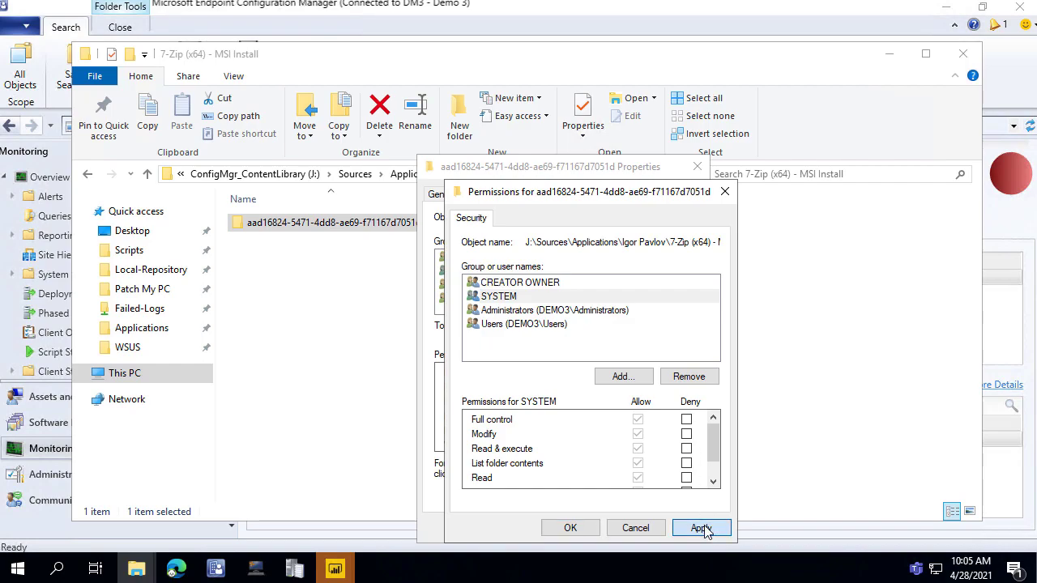
{"action": "left_click", "coordinate": [570, 528]}
{"action": "left_click", "coordinate": [539, 528]}
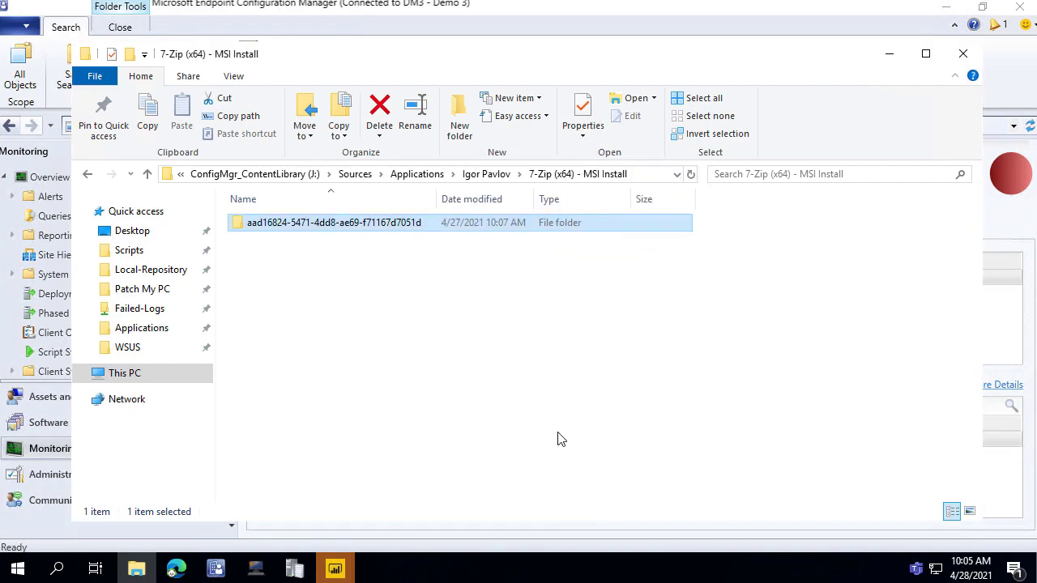
Go back to the Applications source folder and browse to Audacity Team\Audacity, selecting the renamed content folder
{"action": "left_click", "coordinate": [416, 174]}
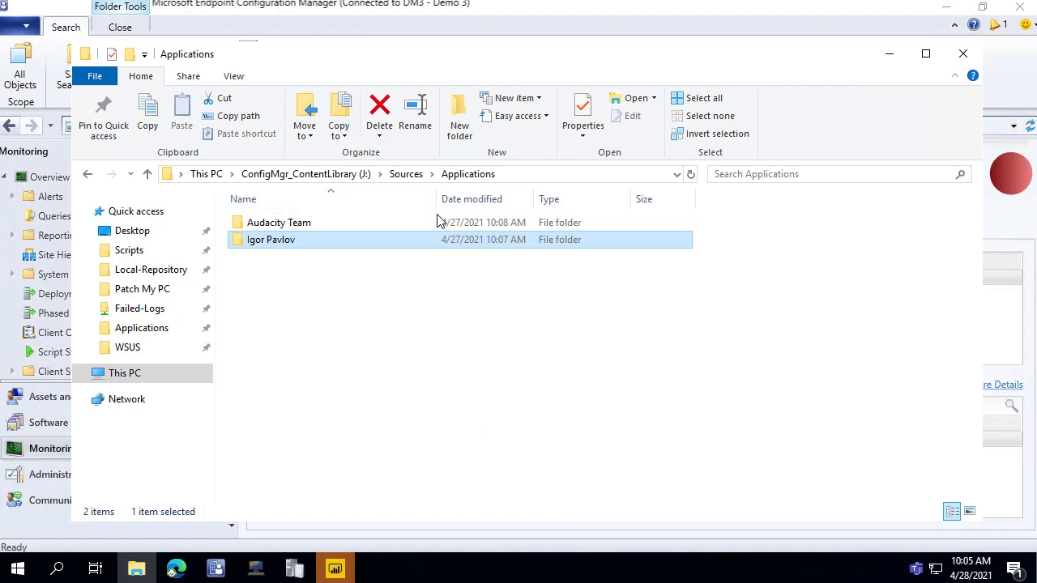
{"action": "left_click", "coordinate": [329, 224]}
{"action": "double_click", "coordinate": [329, 224]}
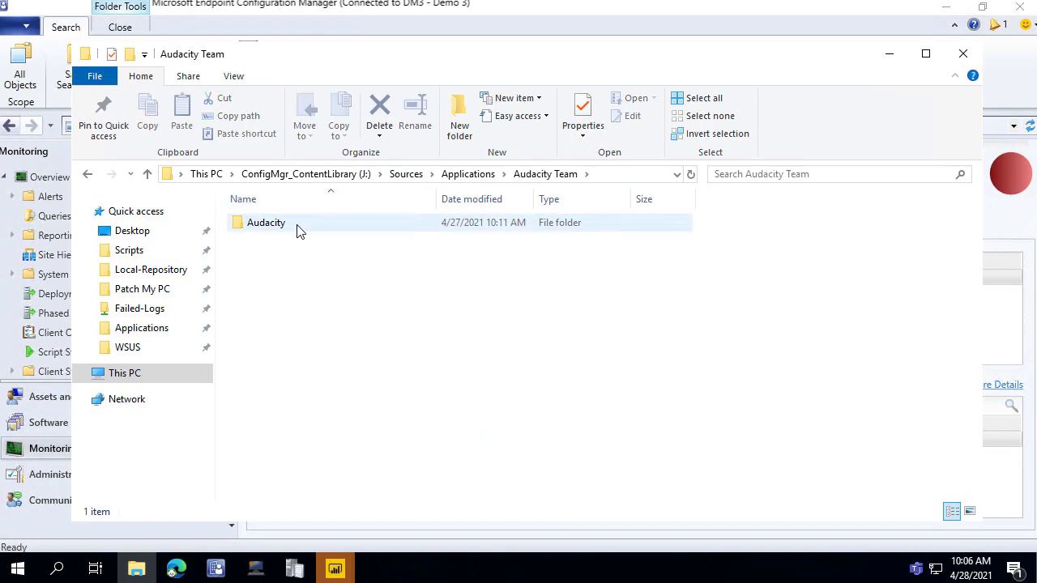
{"action": "double_click", "coordinate": [293, 231]}
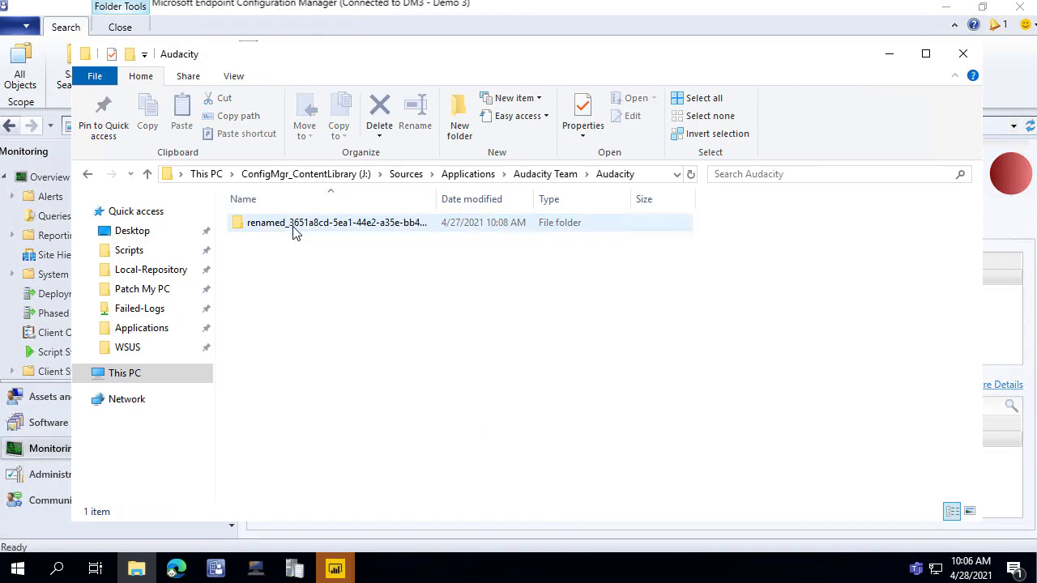
{"action": "left_click", "coordinate": [314, 222]}
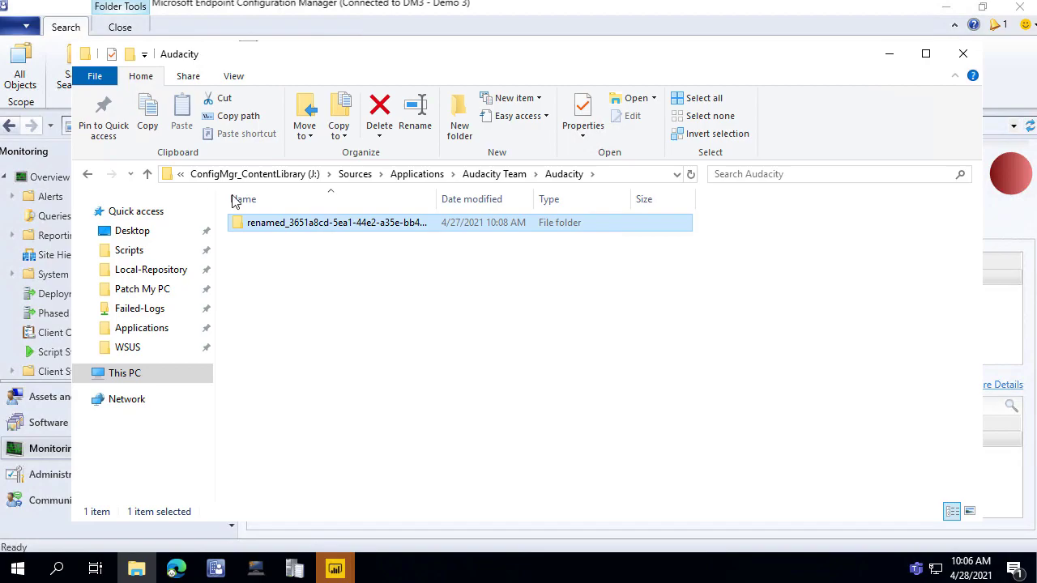
Copy the GUID part of the renamed Audacity folder's name and search distmgr.log for it
{"action": "left_click", "coordinate": [300, 226]}
{"action": "left_click_drag", "start_coordinate": [290, 226], "coordinate": [522, 241]}
{"action": "key", "text": "ctrl+c"}
{"action": "left_click", "coordinate": [293, 568]}
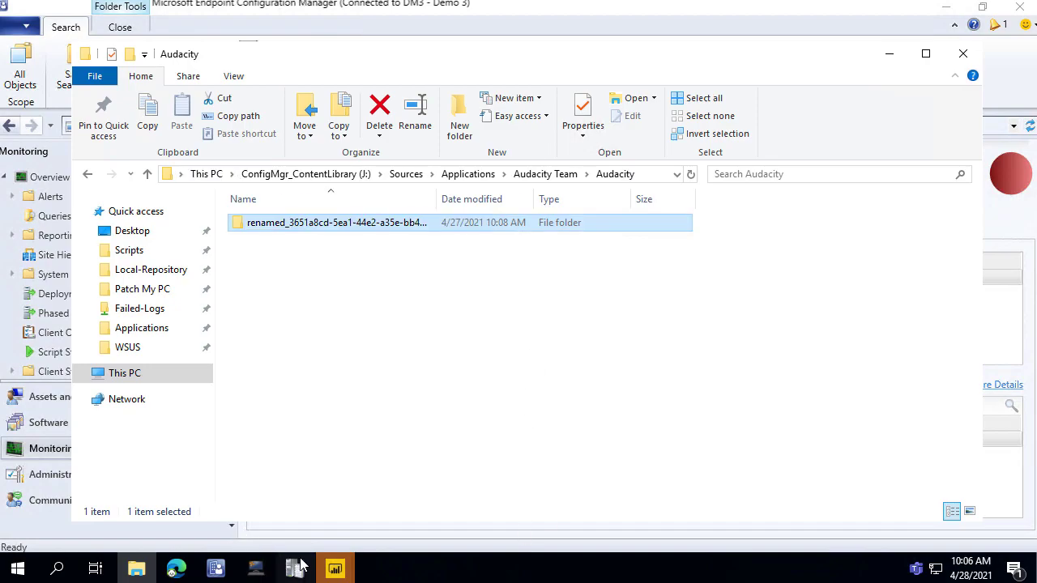
{"action": "left_click", "coordinate": [400, 333]}
{"action": "key", "text": "ctrl+f"}
{"action": "key", "text": "ctrl+v"}
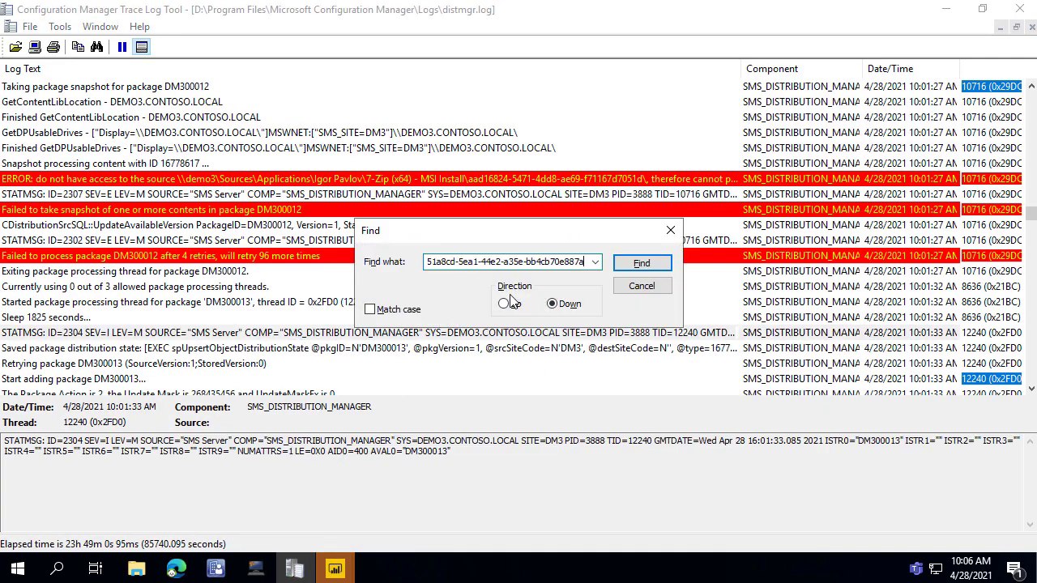
{"action": "left_click", "coordinate": [642, 263]}
Examine the distmgr.log error about the Audacity source directory, including the folder GUID in its path
{"action": "scroll", "coordinate": [518, 213], "scroll_direction": "up", "scroll_amount": 2}
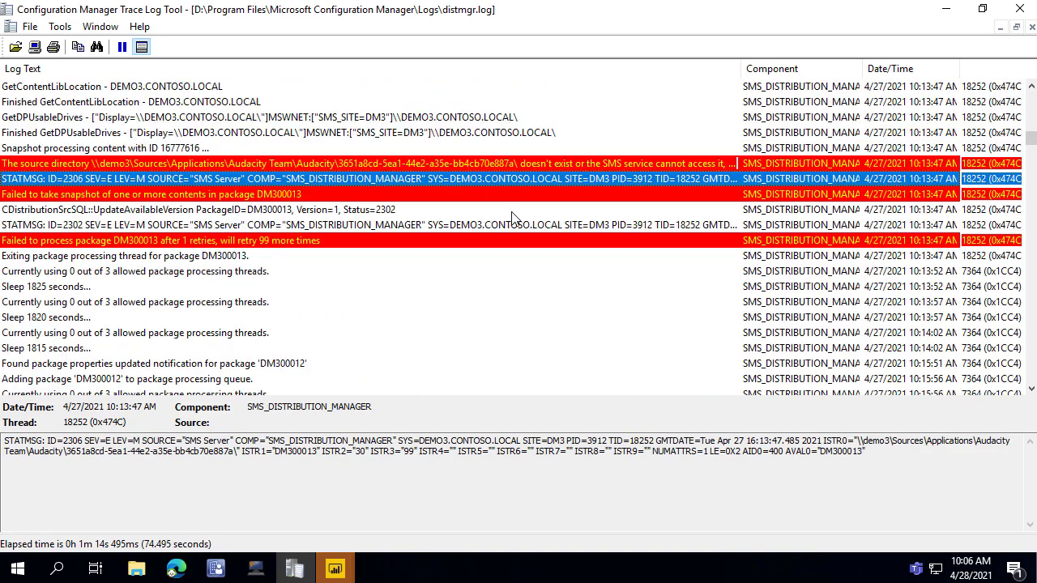
{"action": "left_click", "coordinate": [407, 168]}
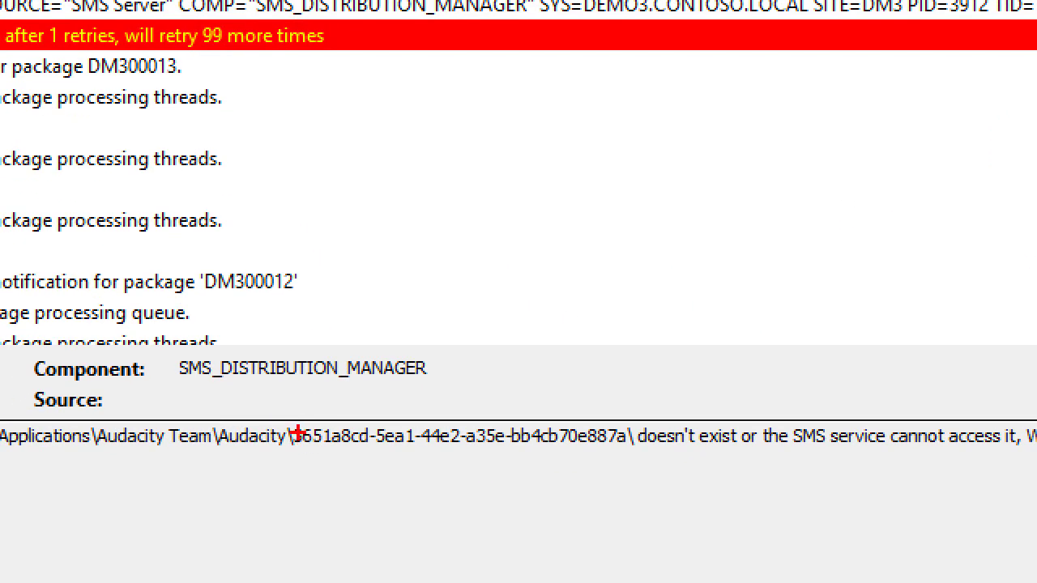
{"action": "mouse_move", "coordinate": [285, 414]}
{"action": "left_mouse_down"}
{"action": "mouse_move", "coordinate": [653, 456]}
{"action": "mouse_move", "coordinate": [638, 457]}
{"action": "left_mouse_up"}
{"action": "key", "text": "Escape"}
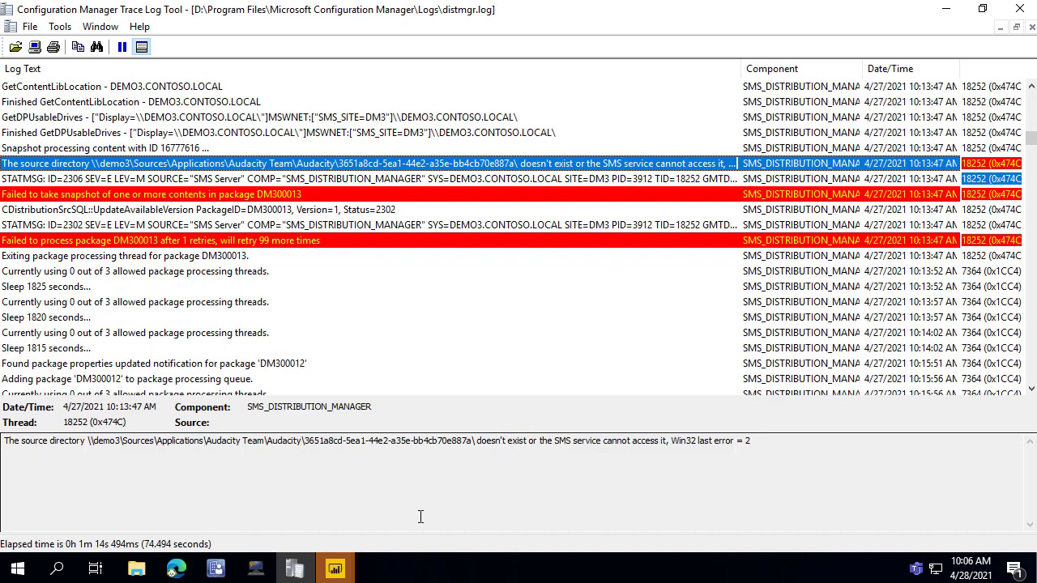
Rename the Audacity content folder to 3651a8cd-5ea1-44e2-a35e-bb4cb70e887a by removing the renamed_ prefix
{"action": "left_click", "coordinate": [136, 569]}
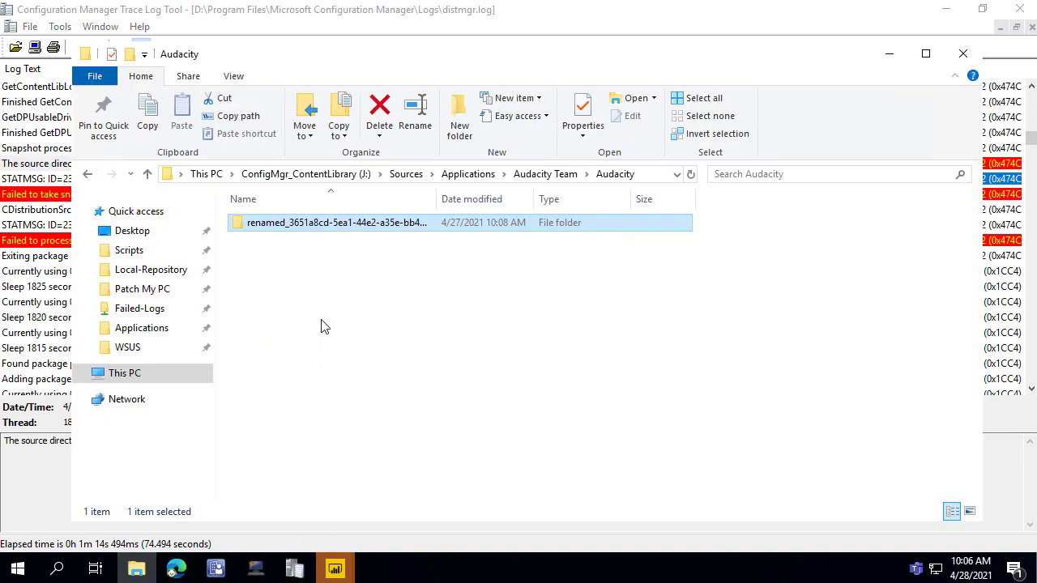
{"action": "left_click", "coordinate": [292, 227]}
{"action": "left_click_drag", "start_coordinate": [289, 223], "coordinate": [243, 222]}
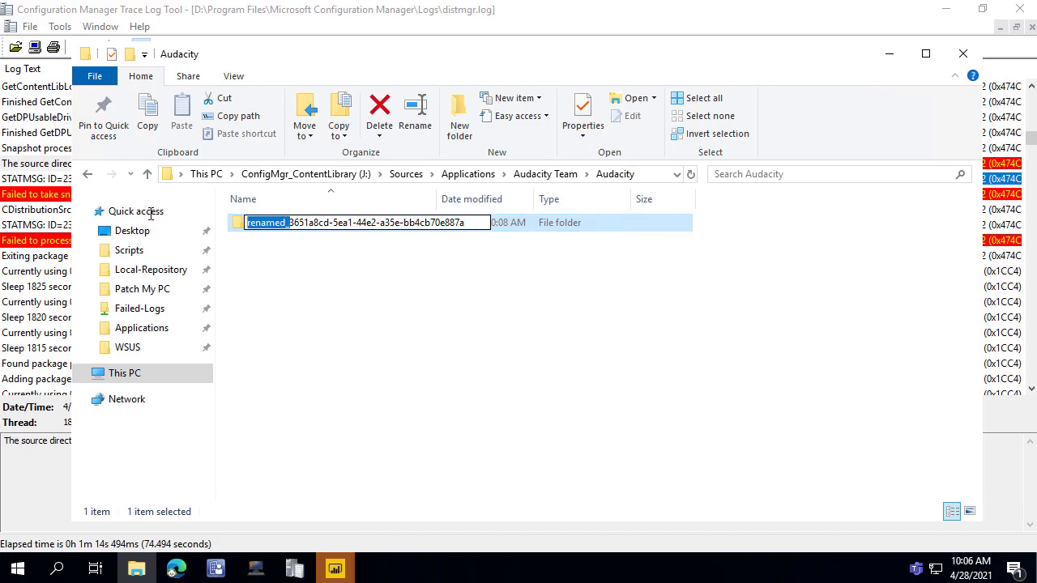
{"action": "key", "text": "Delete"}
{"action": "key", "text": "Return"}
{"action": "left_click", "coordinate": [504, 354]}
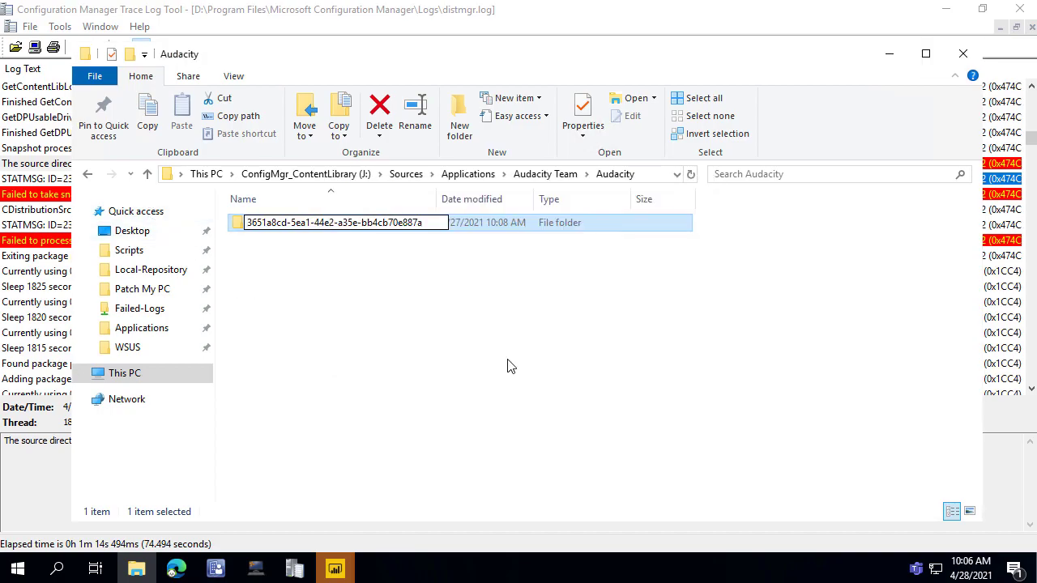
In the Configuration Manager Software Library, update the content of the 7-Zip 19.00 (MSI-x64) deployment type, and decline a second content refresh
{"action": "left_click", "coordinate": [216, 569]}
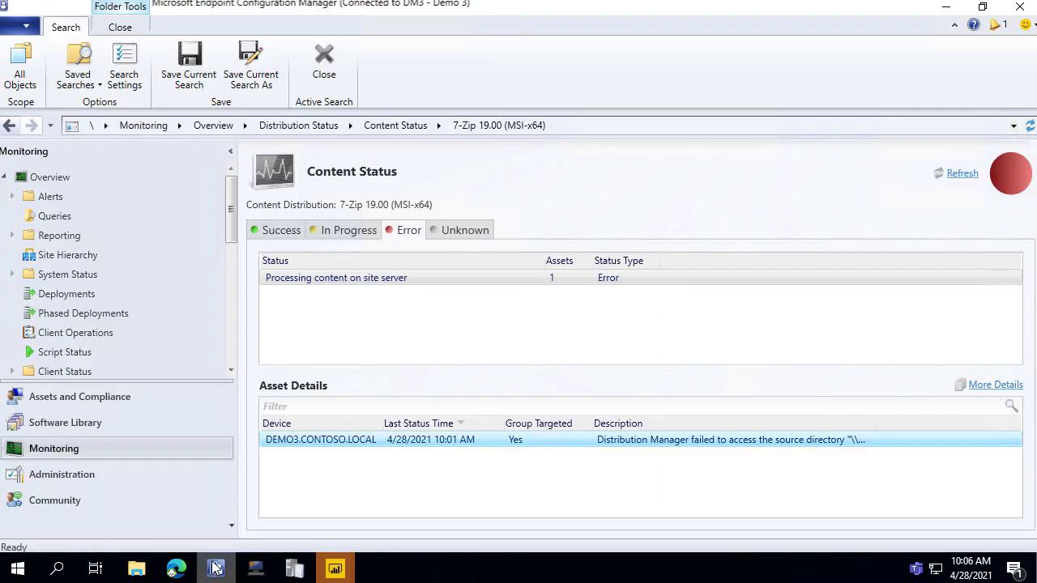
{"action": "left_click", "coordinate": [83, 424]}
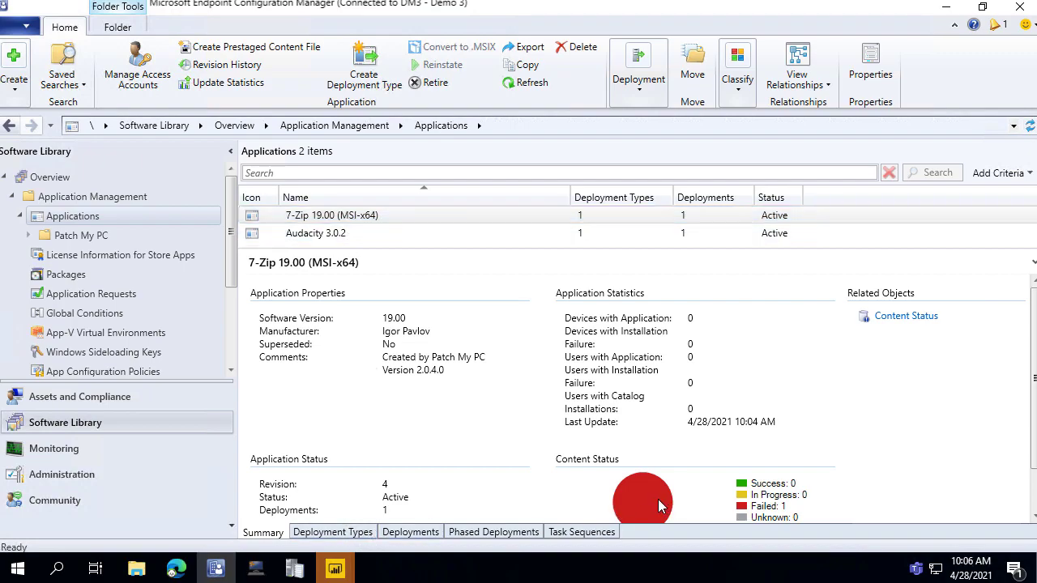
{"action": "left_click", "coordinate": [349, 532]}
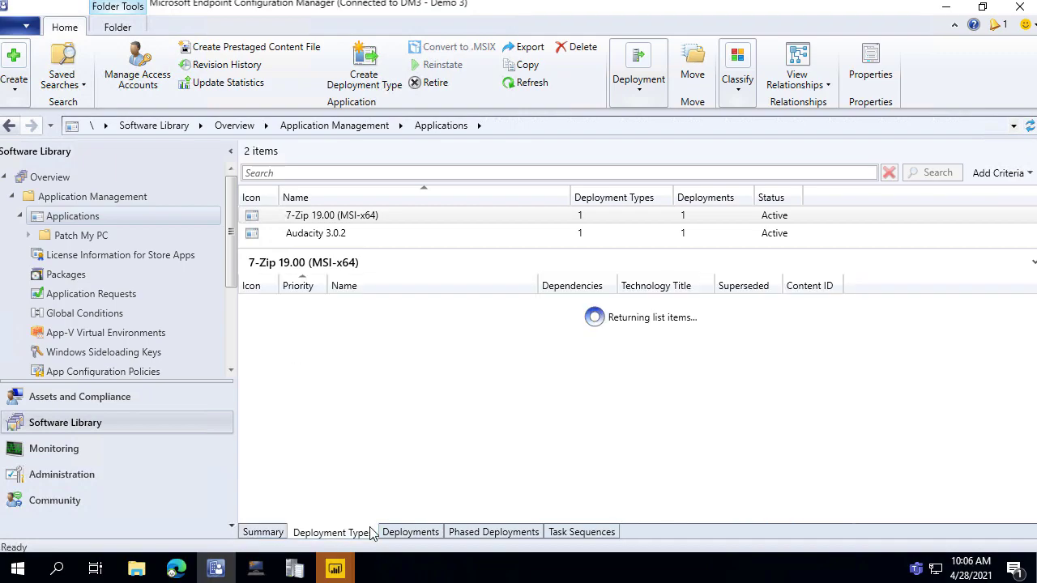
{"action": "right_click", "coordinate": [322, 313]}
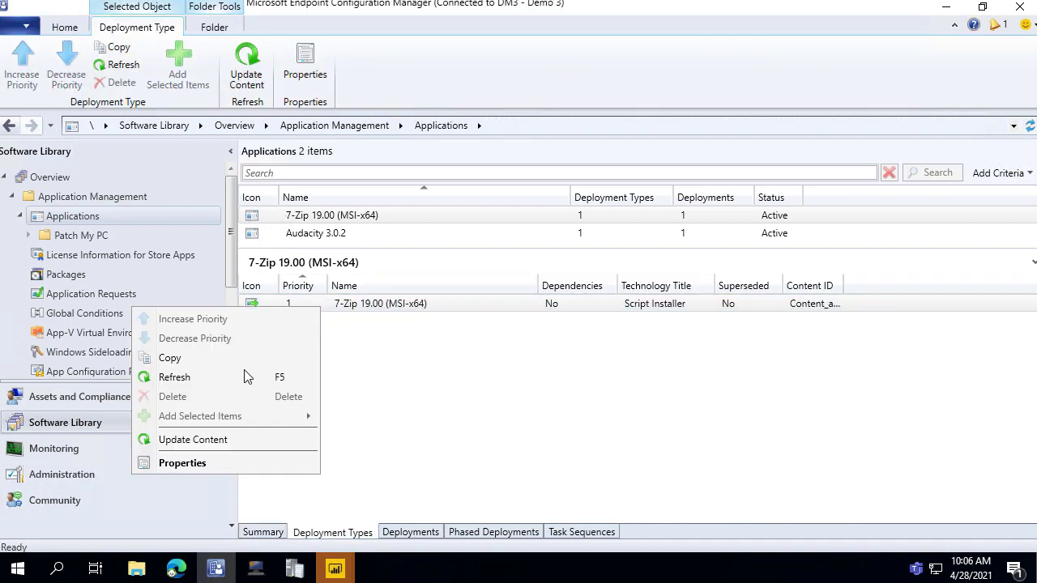
{"action": "left_click", "coordinate": [220, 440]}
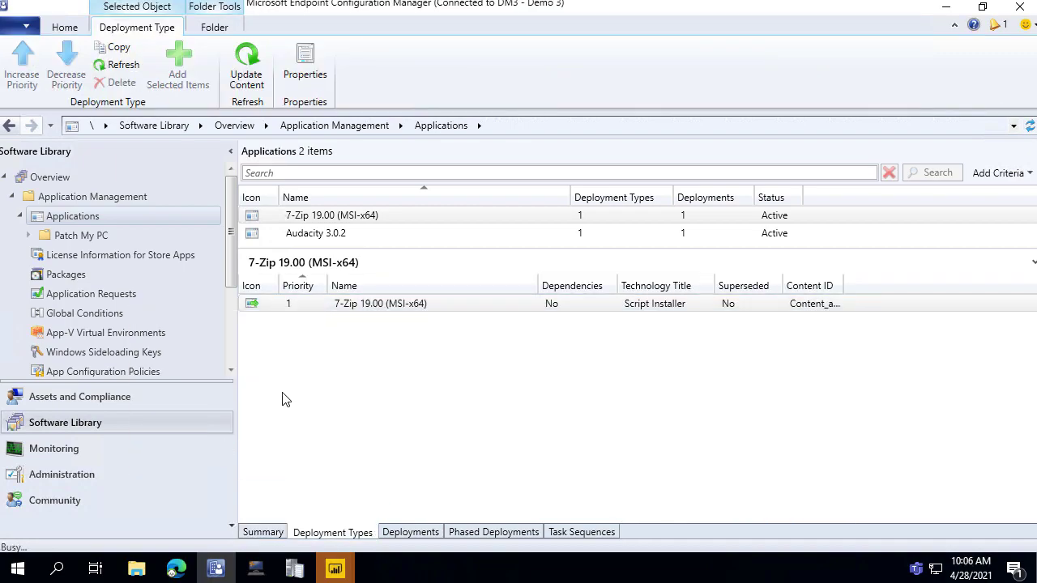
{"action": "left_click", "coordinate": [567, 356]}
{"action": "left_click", "coordinate": [258, 88]}
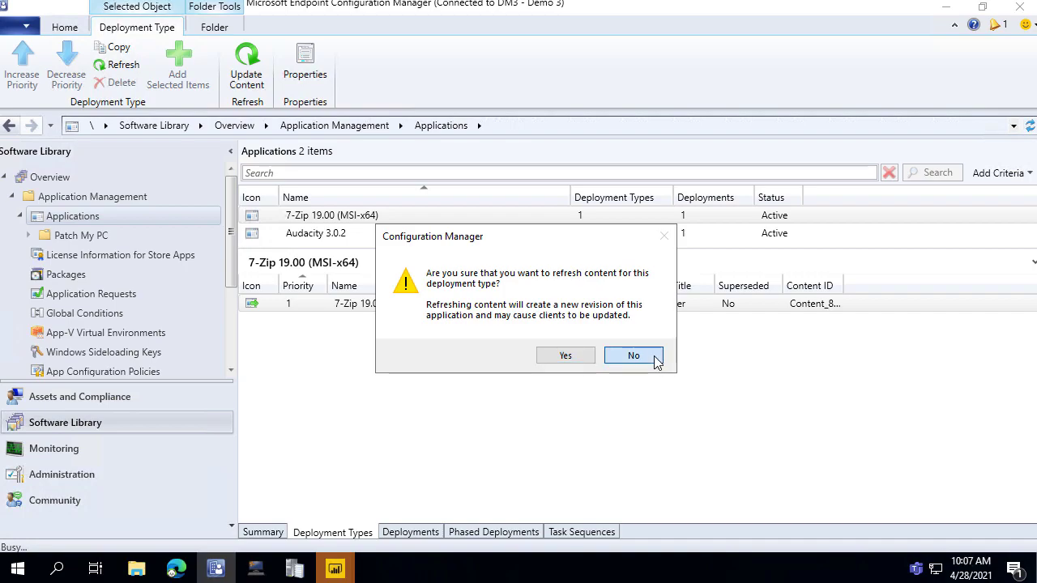
{"action": "left_click", "coordinate": [654, 358]}
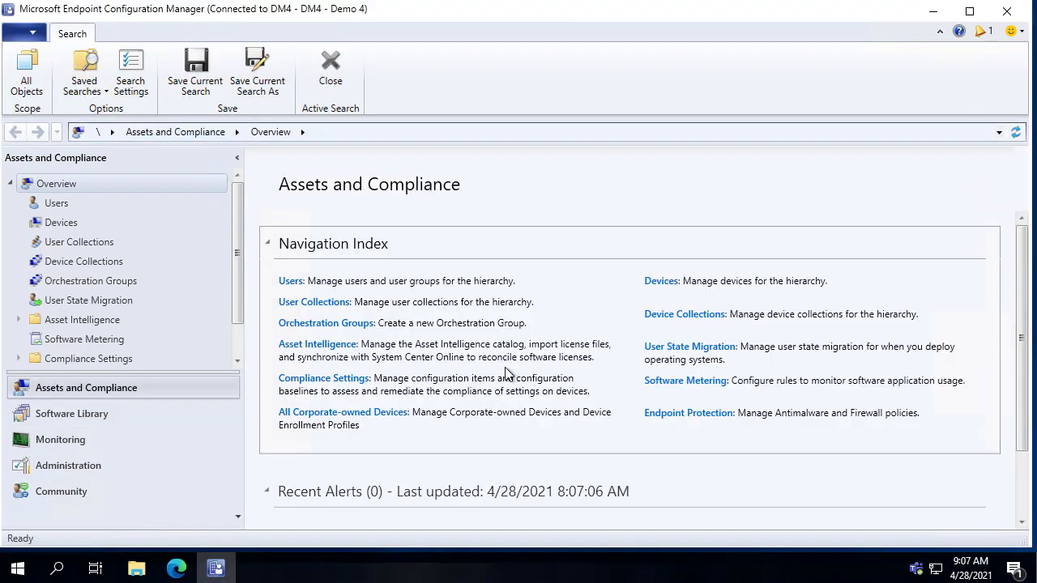
{"action": "left_click", "coordinate": [512, 244]}
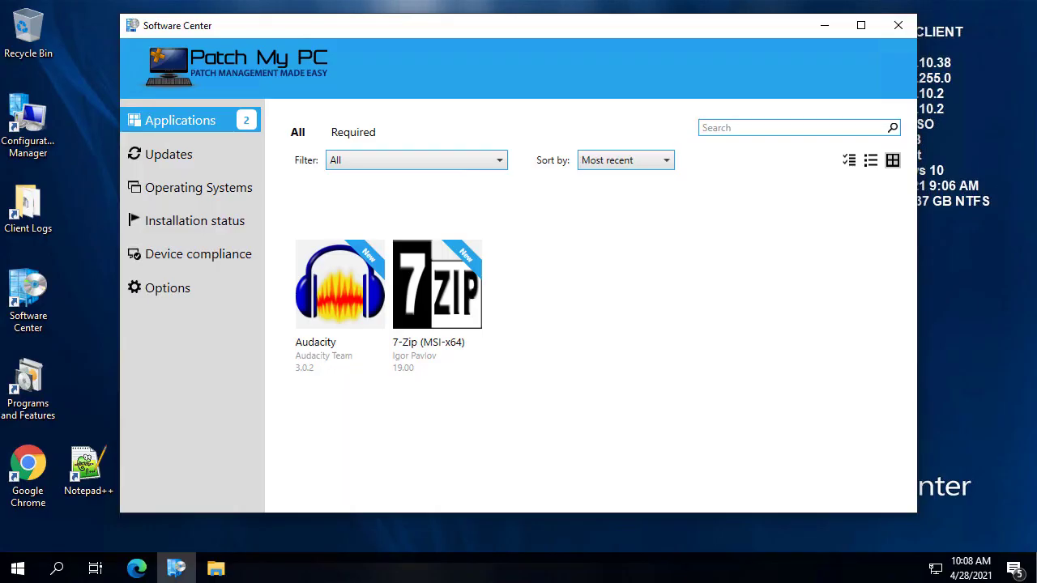
{"action": "left_click_drag", "start_coordinate": [759, 34], "coordinate": [827, 35]}
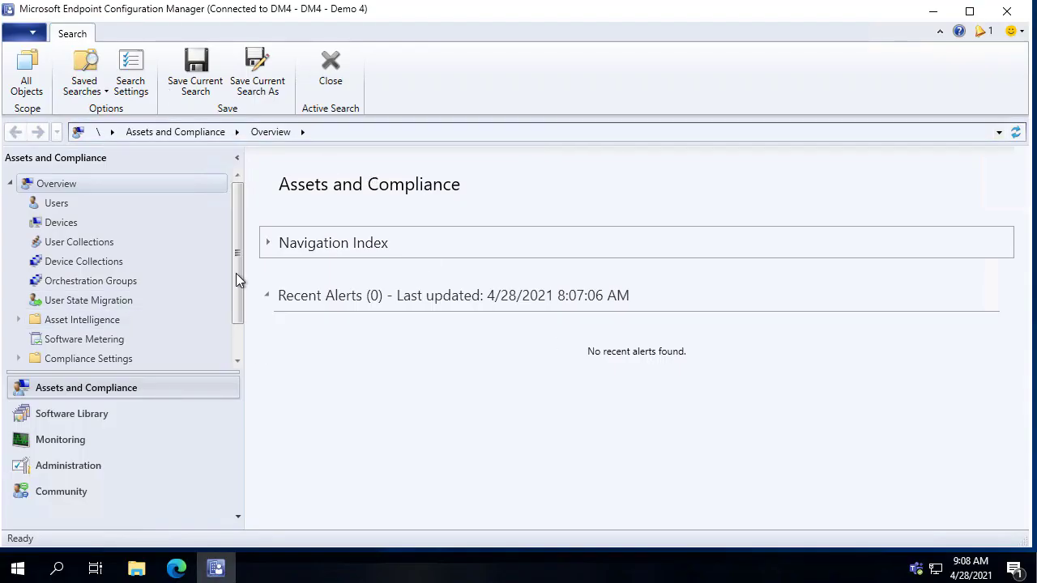
Check the content status summaries of Audacity 3.0.2 and 7-Zip 19.00 (MSI-x64) among the Software Library applications
{"action": "left_click", "coordinate": [68, 416]}
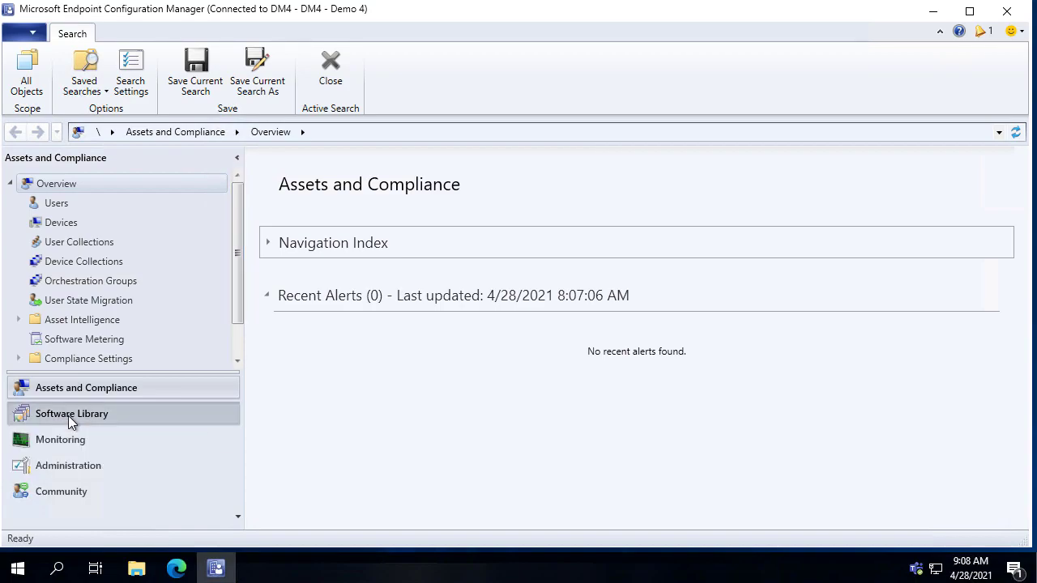
{"action": "left_click", "coordinate": [93, 207]}
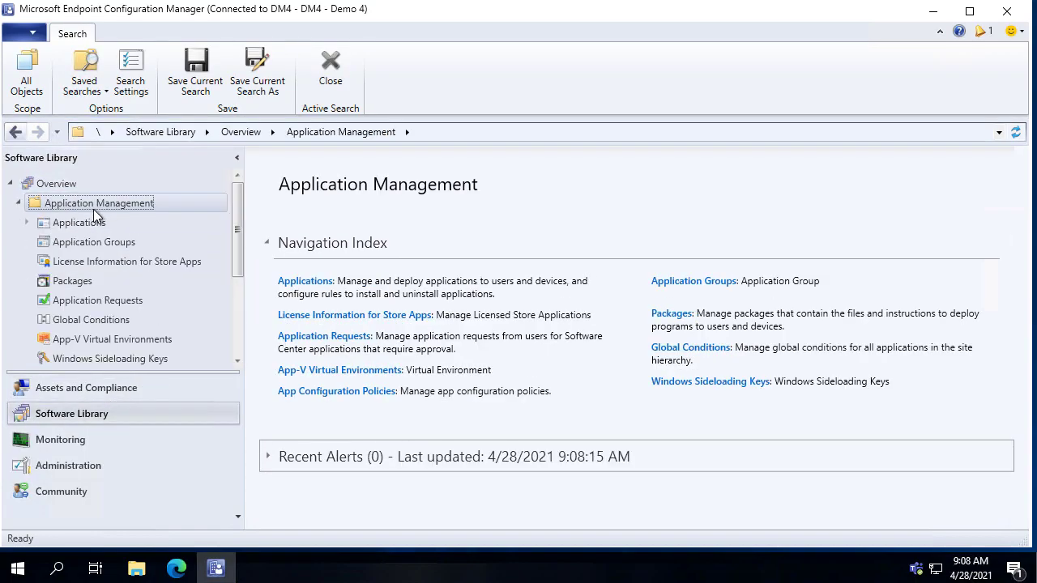
{"action": "left_click", "coordinate": [91, 219]}
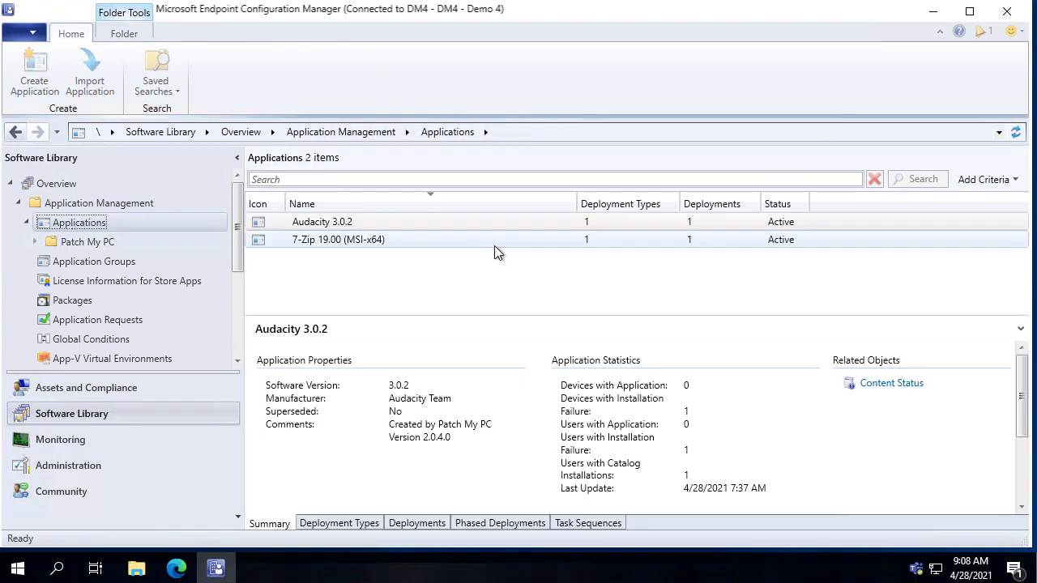
{"action": "scroll", "coordinate": [679, 441], "scroll_direction": "down", "scroll_amount": 3}
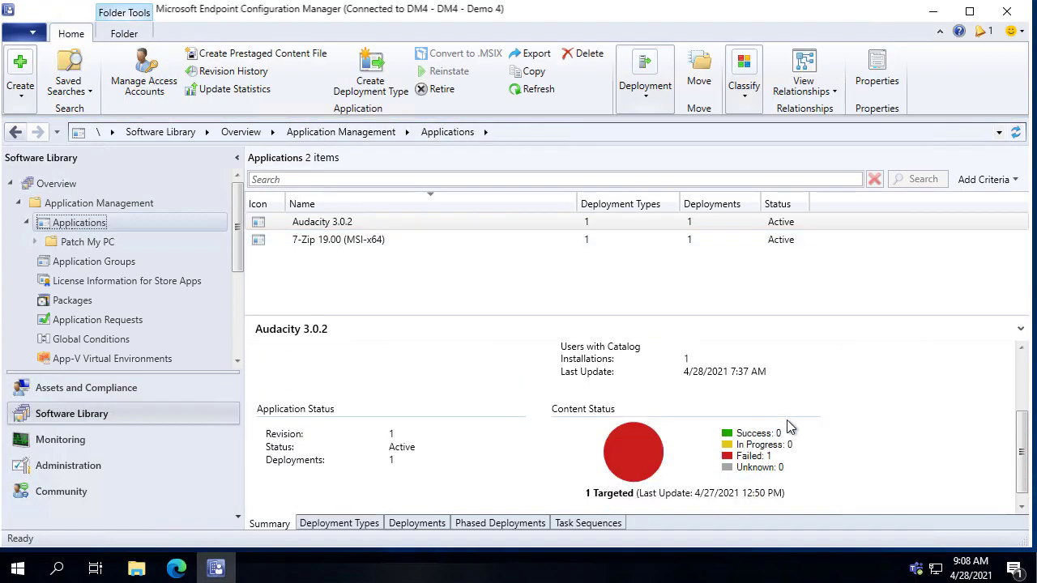
{"action": "left_click", "coordinate": [331, 241]}
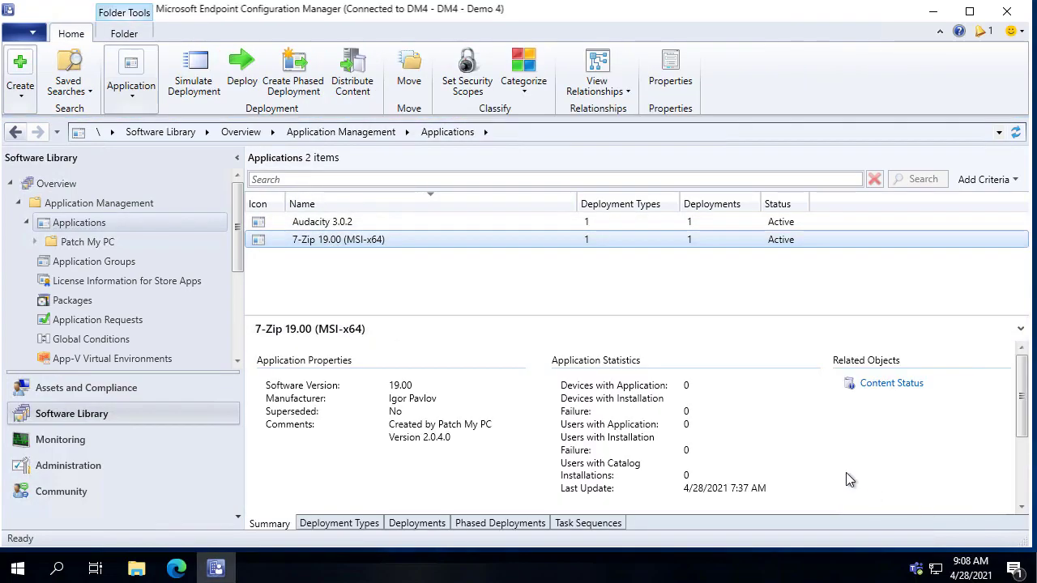
{"action": "scroll", "coordinate": [848, 480], "scroll_direction": "down", "scroll_amount": 3}
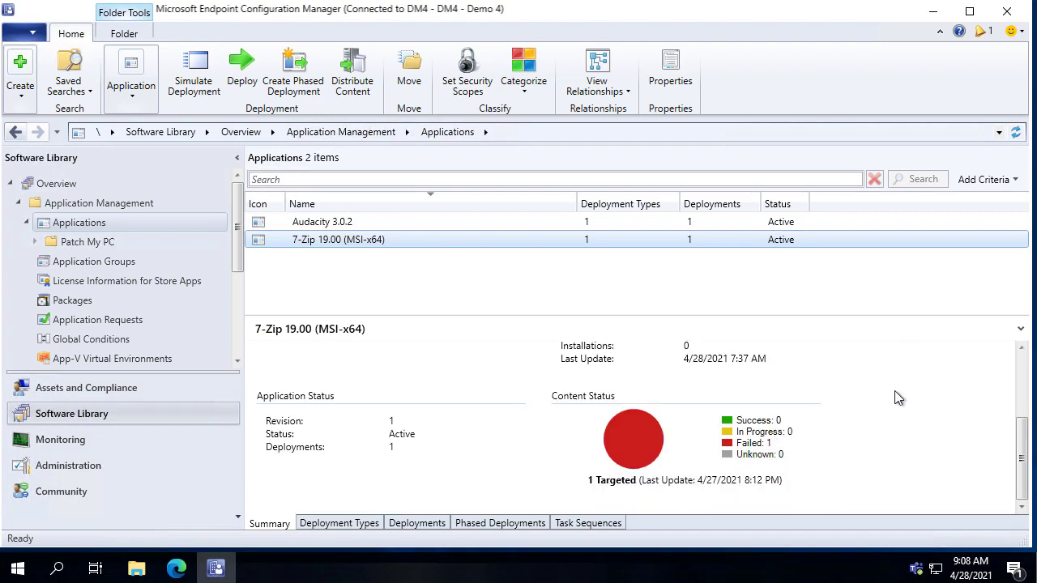
Open the detailed content status of Audacity 3.0.2 from its application summary and show its distribution errors
{"action": "left_click", "coordinate": [112, 431]}
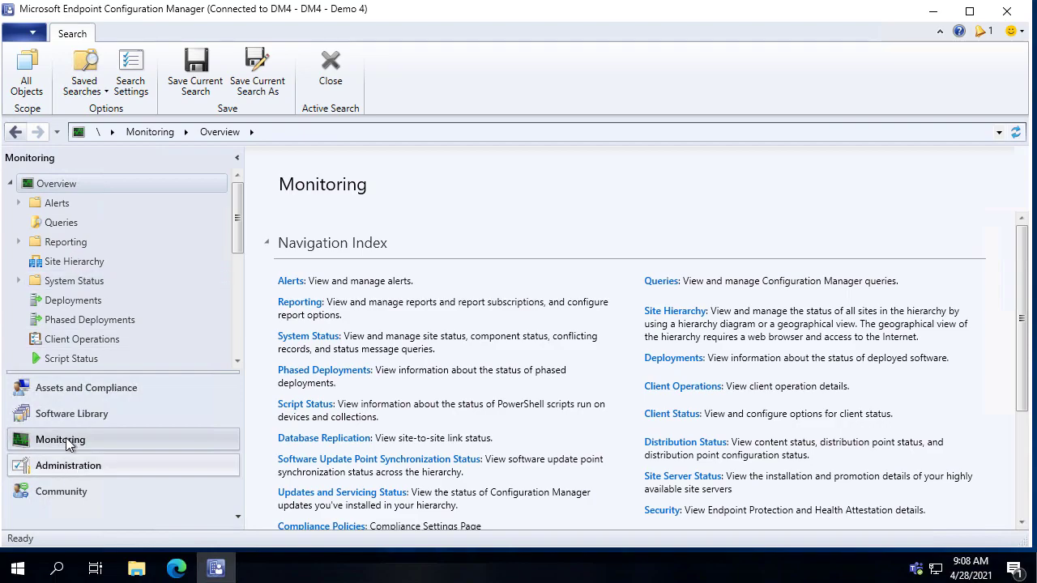
{"action": "left_click", "coordinate": [76, 387]}
{"action": "left_click", "coordinate": [102, 418]}
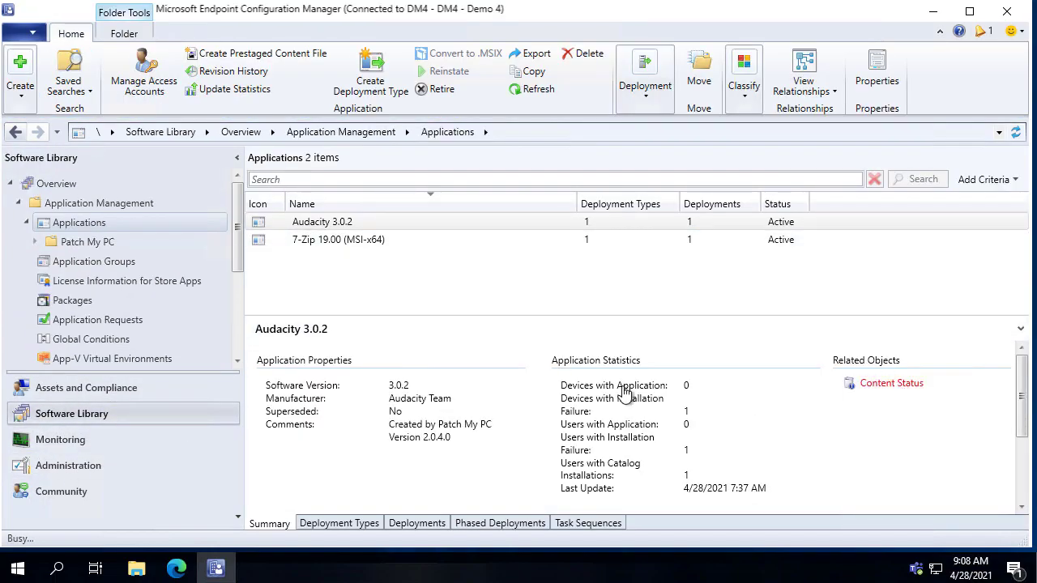
{"action": "left_click", "coordinate": [942, 446]}
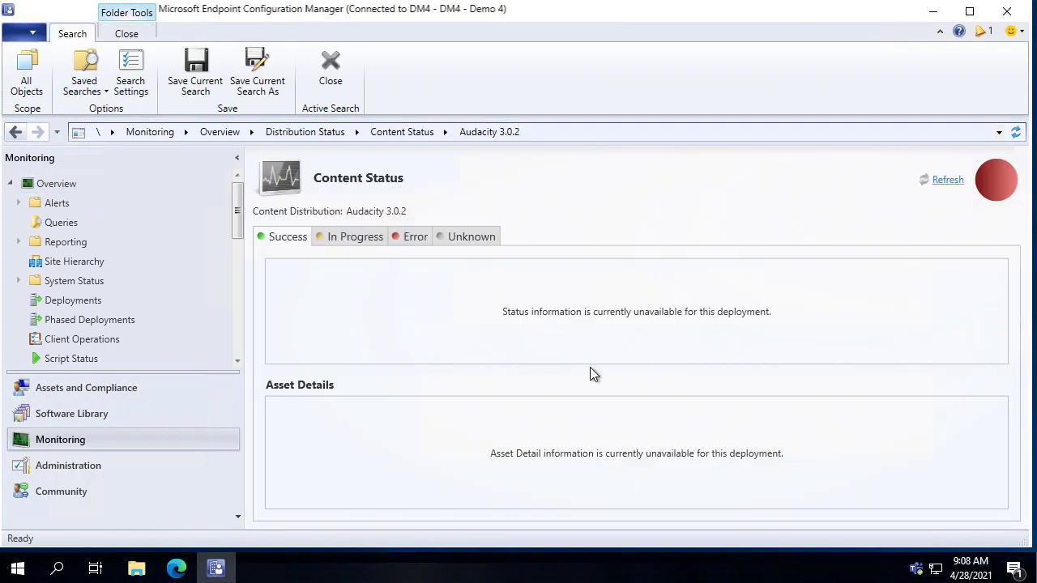
{"action": "left_click", "coordinate": [426, 234]}
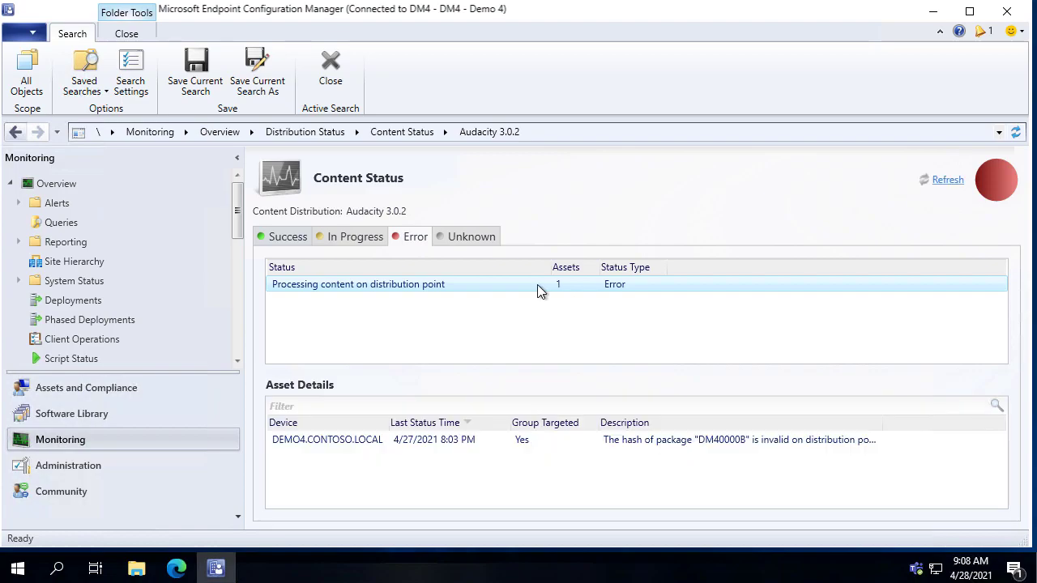
Read the full asset message for the failed Audacity distribution on DEMO4.CONTOSO.LOCAL, then close it
{"action": "double_click", "coordinate": [821, 439]}
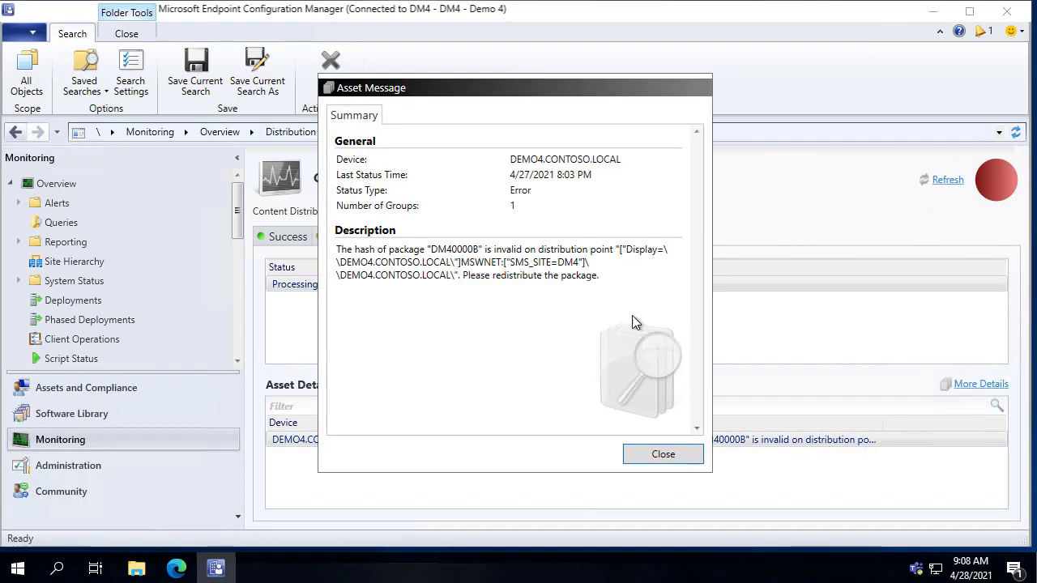
{"action": "left_click_drag", "start_coordinate": [612, 273], "coordinate": [381, 213]}
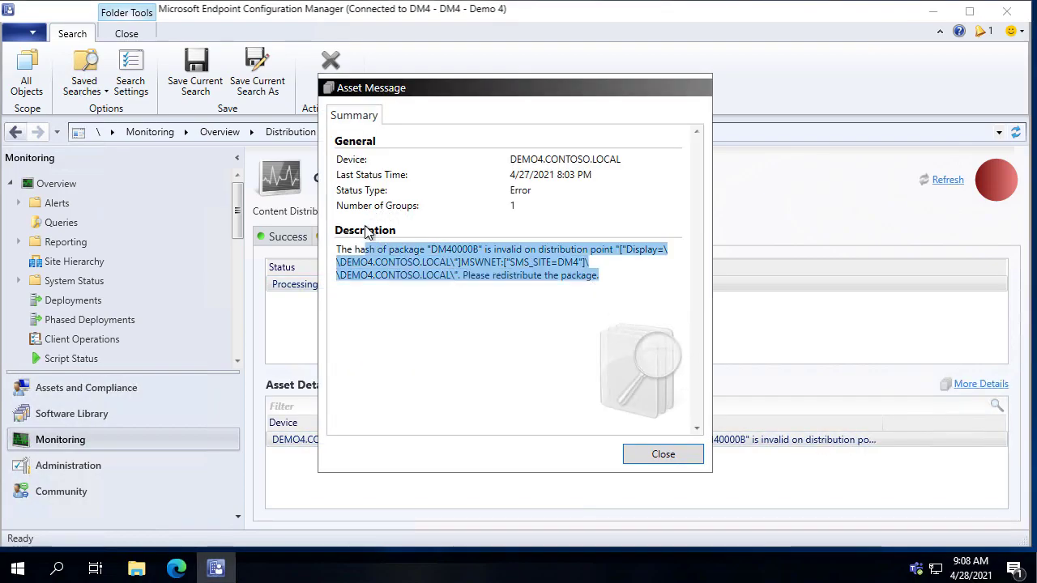
{"action": "left_click", "coordinate": [550, 262]}
{"action": "left_click_drag", "start_coordinate": [592, 275], "coordinate": [347, 245]}
{"action": "left_click", "coordinate": [340, 245]}
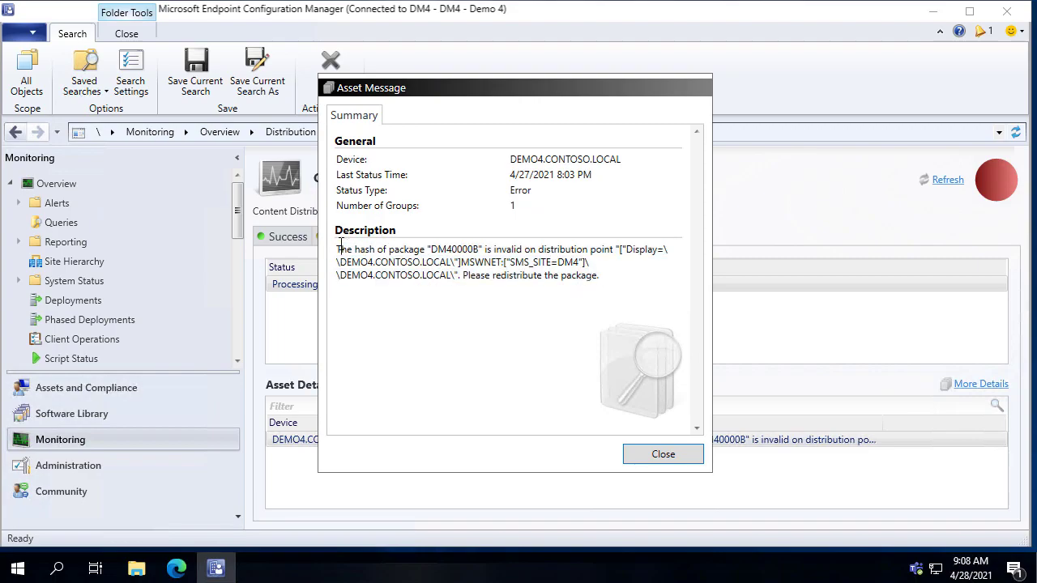
{"action": "left_click", "coordinate": [672, 455]}
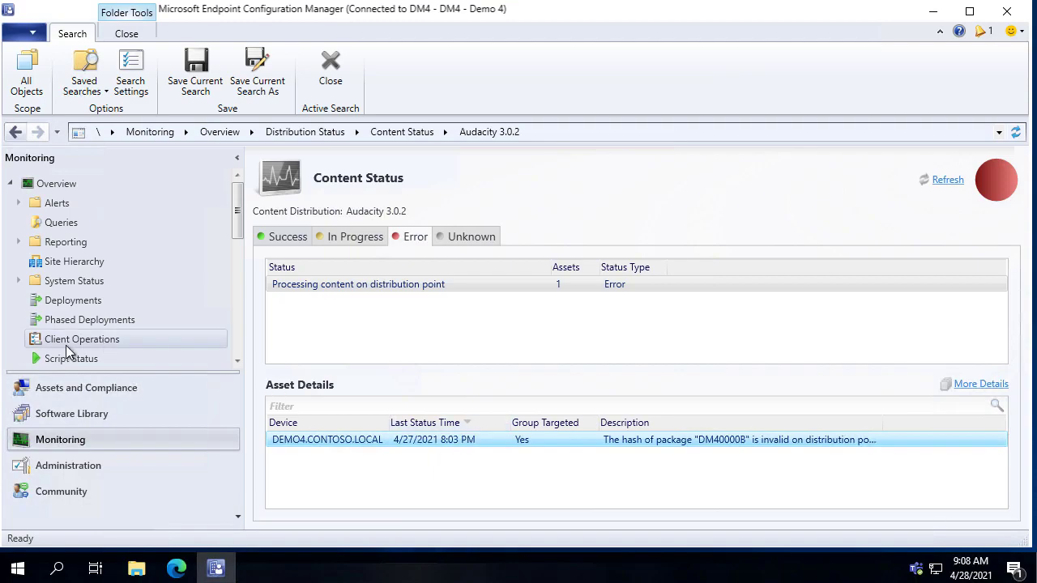
Open the 7-Zip 19.00 (MSI-x64) content status in Monitoring and read the full asset message of its error
{"action": "left_click_drag", "start_coordinate": [239, 212], "coordinate": [236, 281]}
{"action": "left_click", "coordinate": [98, 224]}
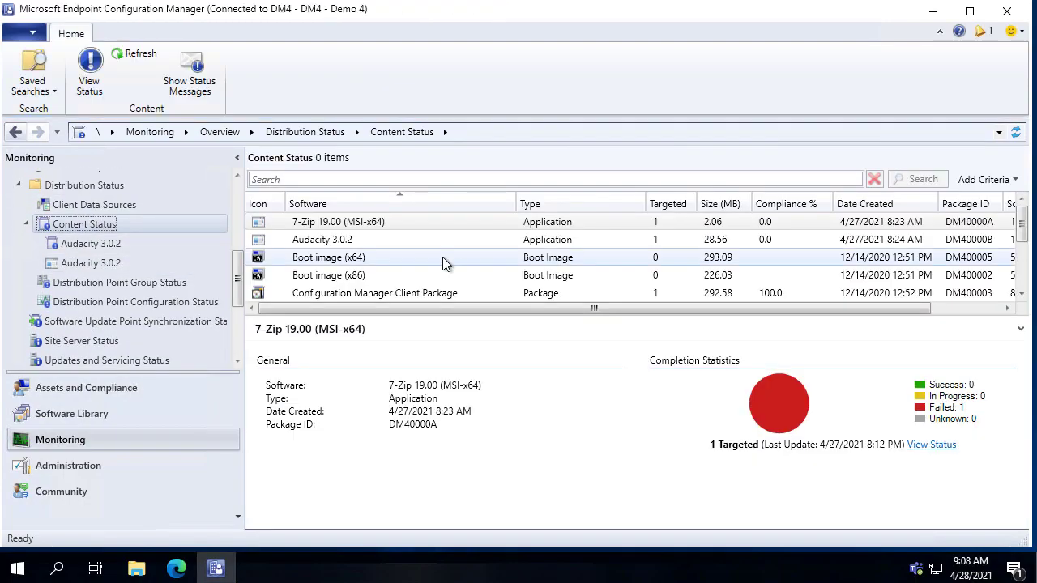
{"action": "left_click", "coordinate": [933, 446]}
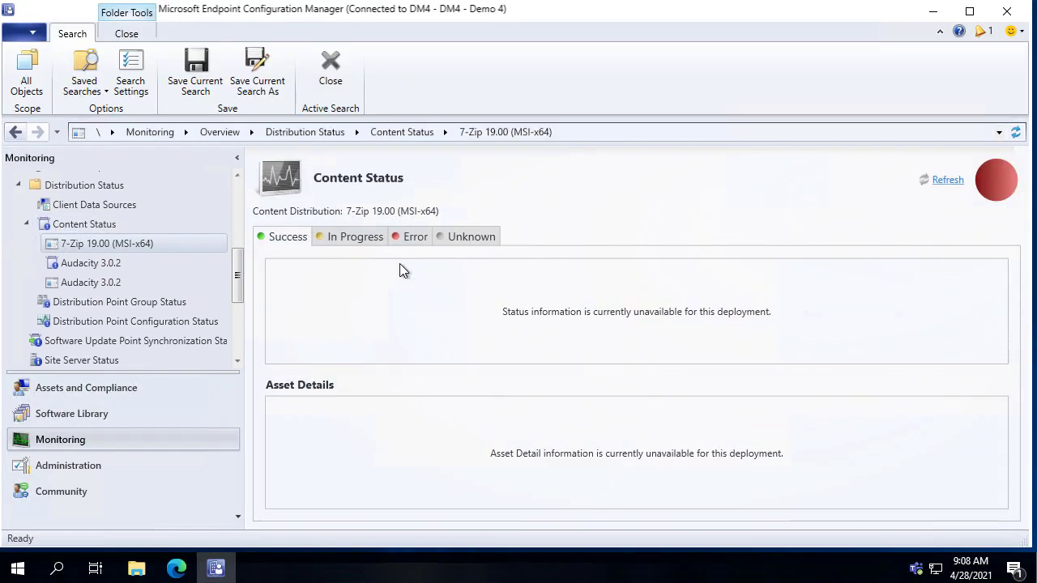
{"action": "left_click", "coordinate": [409, 237]}
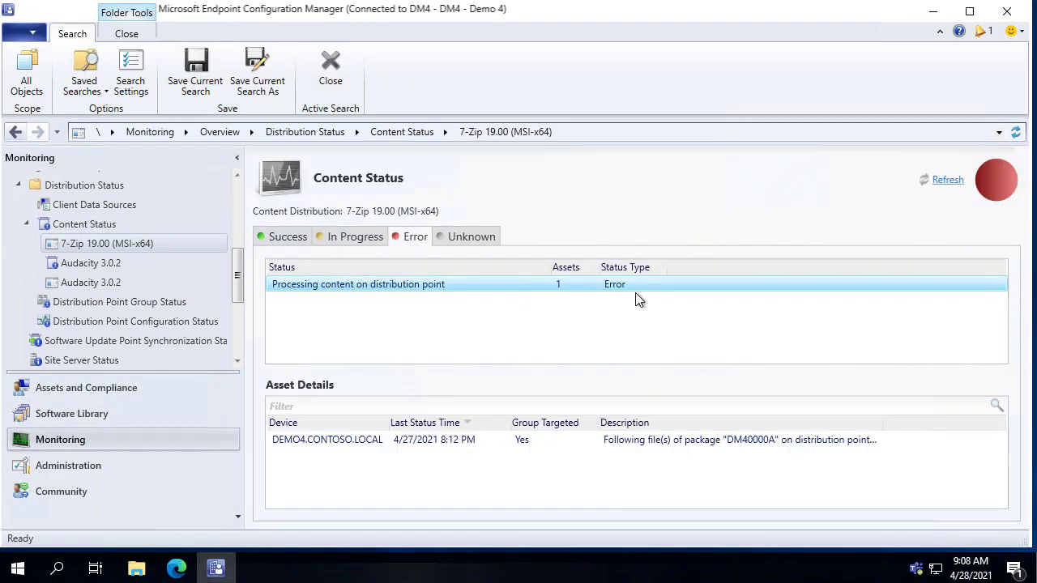
{"action": "double_click", "coordinate": [687, 437]}
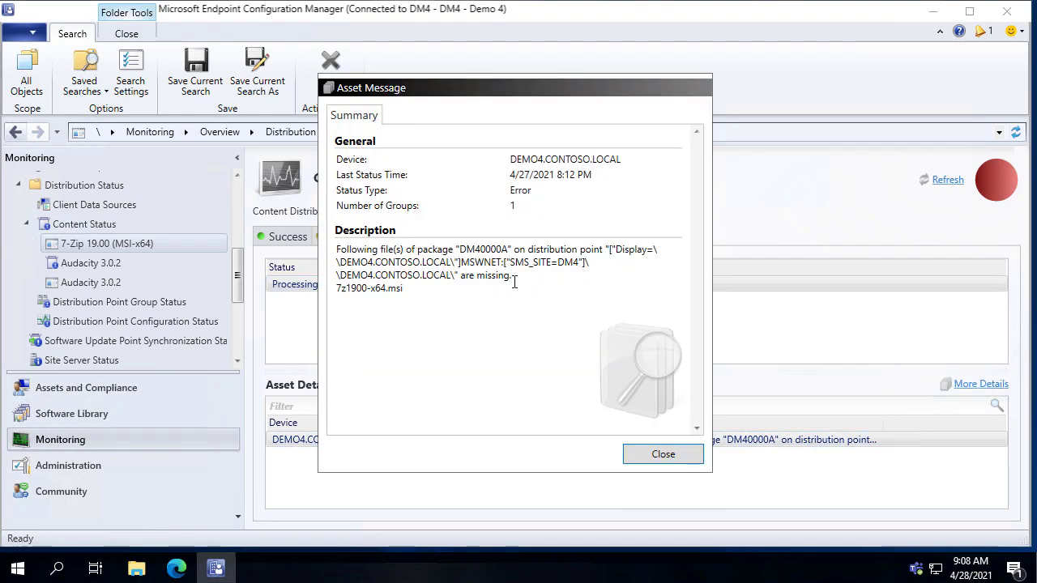
{"action": "left_click_drag", "start_coordinate": [525, 283], "coordinate": [336, 204]}
{"action": "left_click", "coordinate": [473, 269]}
Close the 7-Zip asset message and minimize the Configuration Manager console to reach the desktop
{"action": "left_click", "coordinate": [138, 569]}
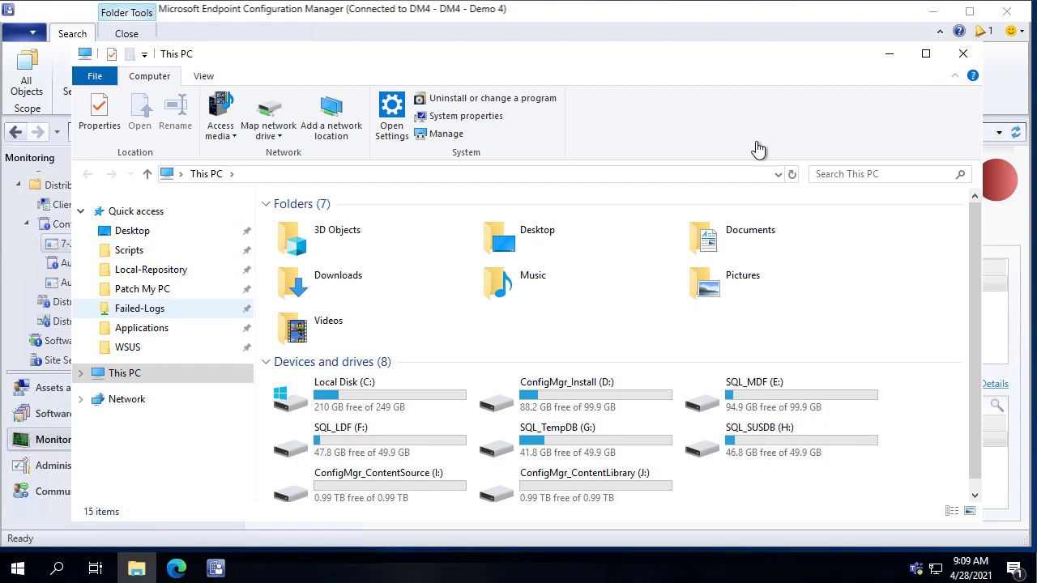
{"action": "left_click", "coordinate": [949, 17]}
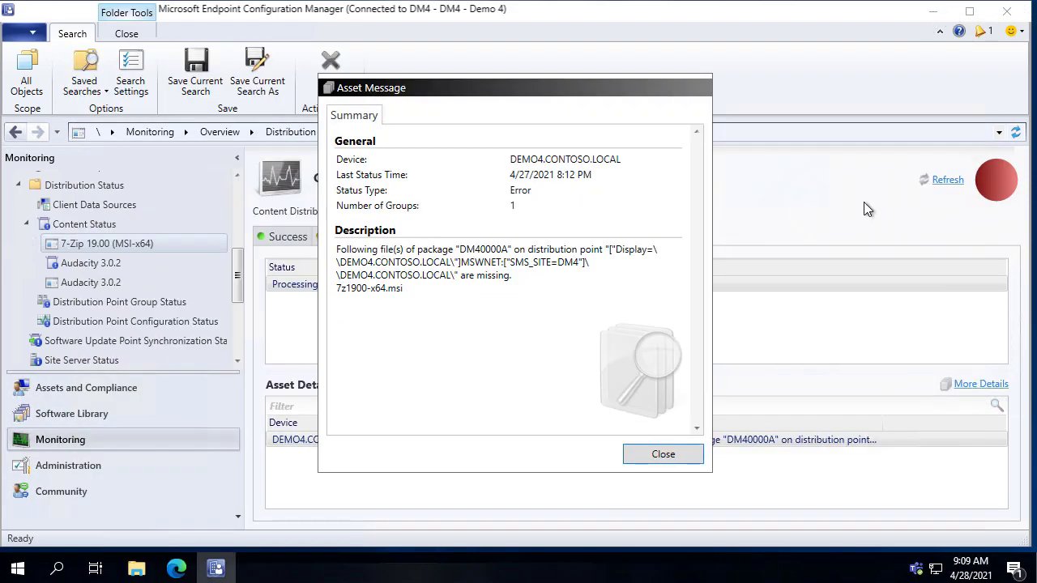
{"action": "left_click", "coordinate": [672, 460]}
{"action": "left_click", "coordinate": [938, 16]}
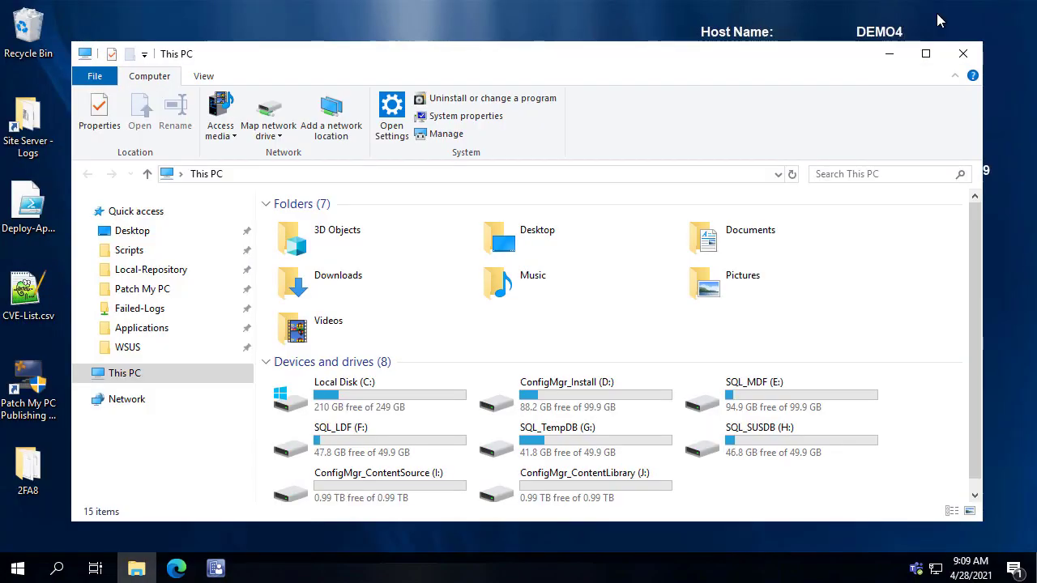
Starting from the site server logs shortcut, browse to the tools\ServerTools folder of the Microsoft Configuration Manager installation
{"action": "double_click", "coordinate": [28, 122]}
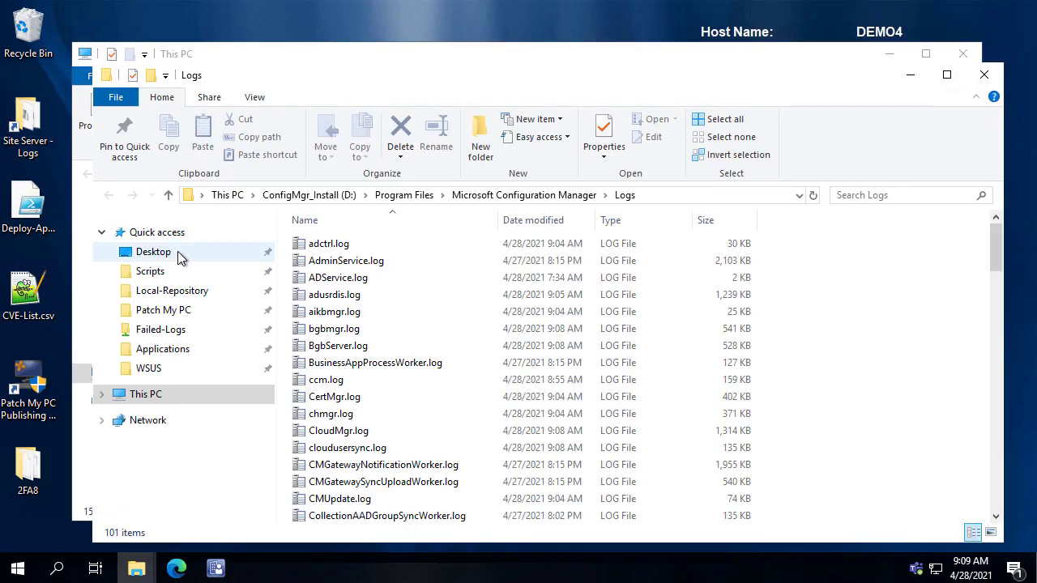
{"action": "left_click", "coordinate": [523, 195]}
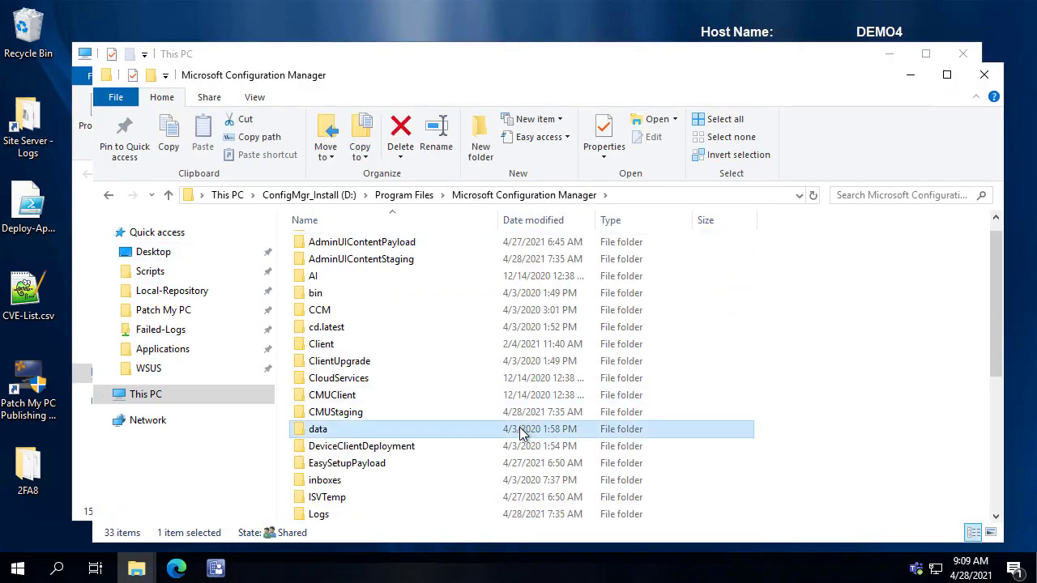
{"action": "scroll", "coordinate": [523, 433], "scroll_direction": "down", "scroll_amount": 5}
{"action": "key", "text": "t"}
{"action": "key", "text": "Return"}
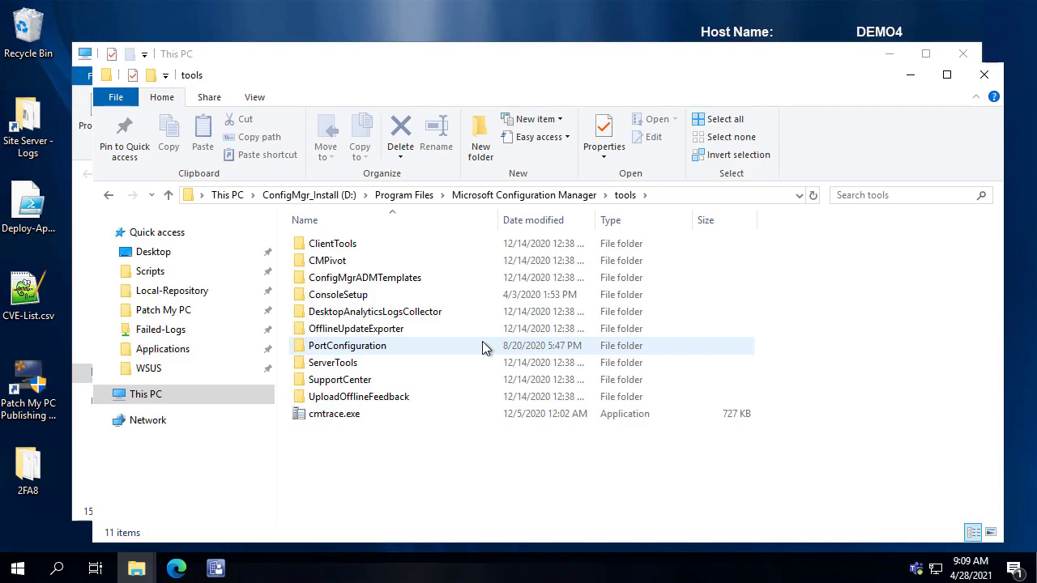
{"action": "double_click", "coordinate": [358, 364]}
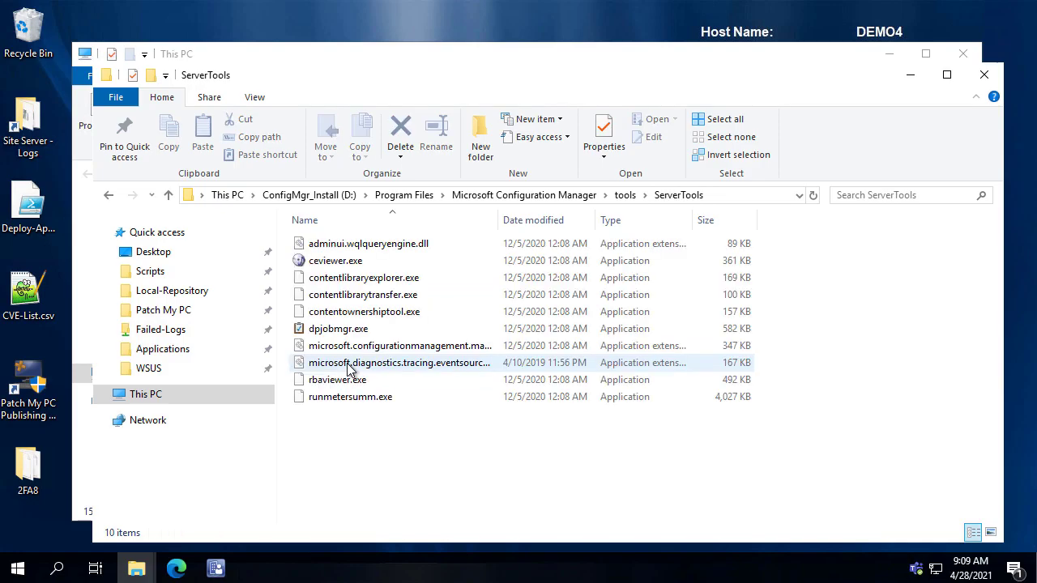
Launch contentlibraryexplorer.exe, connect it to the distribution point demo4, and maximize its window
{"action": "double_click", "coordinate": [362, 279]}
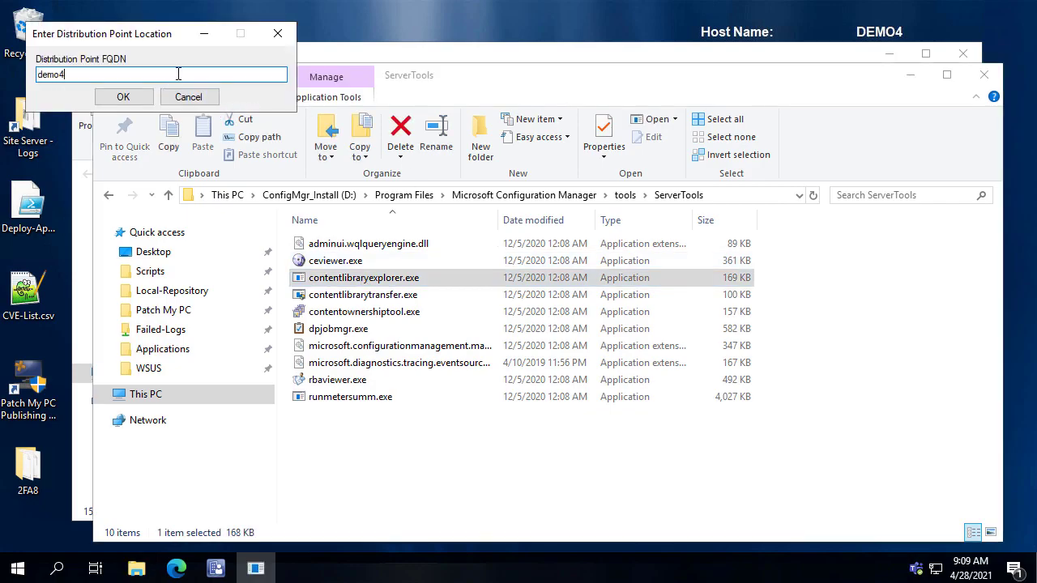
{"action": "type", "text": "demo4"}
{"action": "key", "text": "Return"}
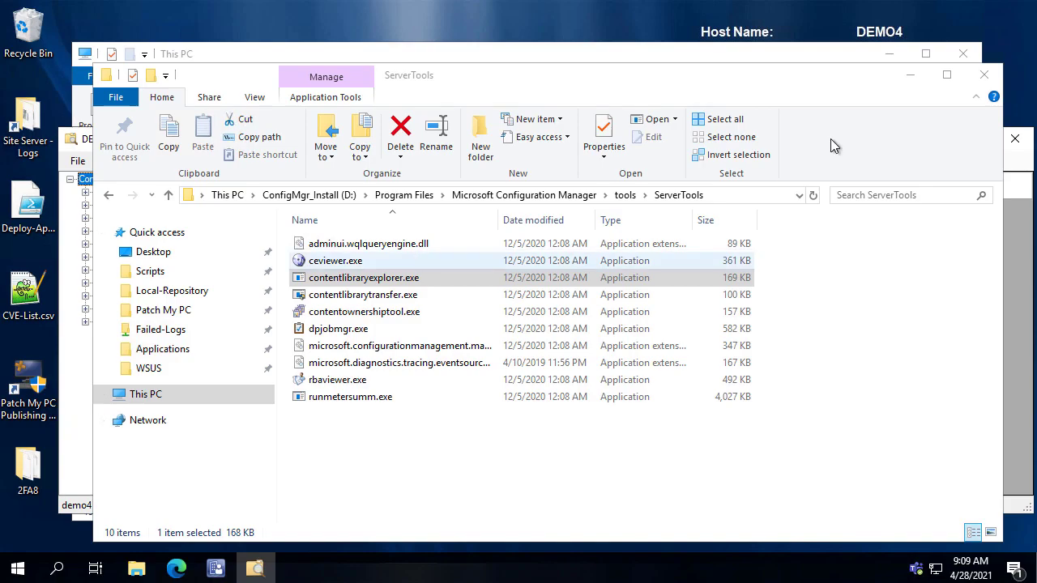
{"action": "left_click", "coordinate": [909, 74]}
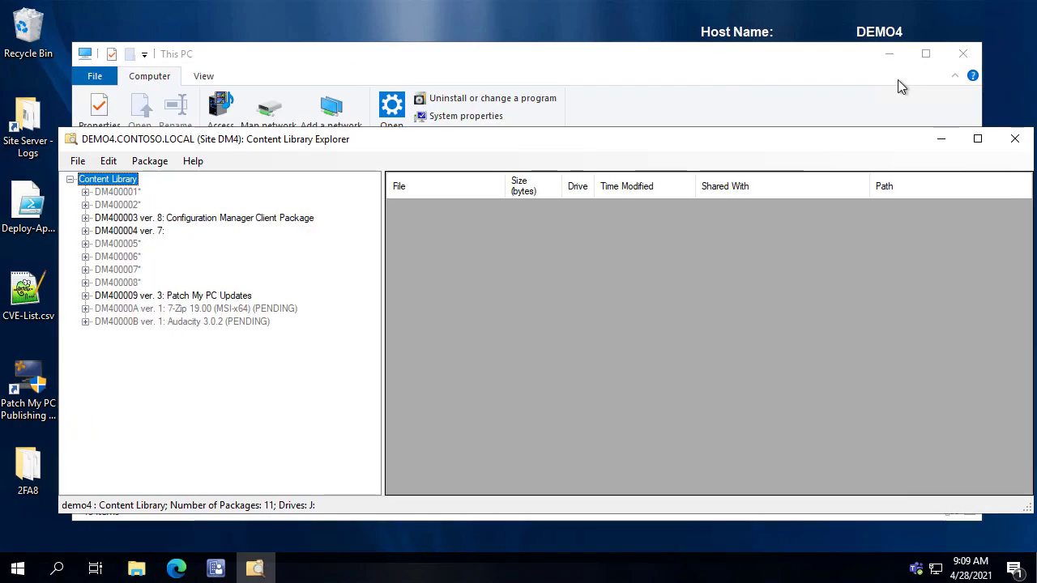
{"action": "double_click", "coordinate": [285, 141]}
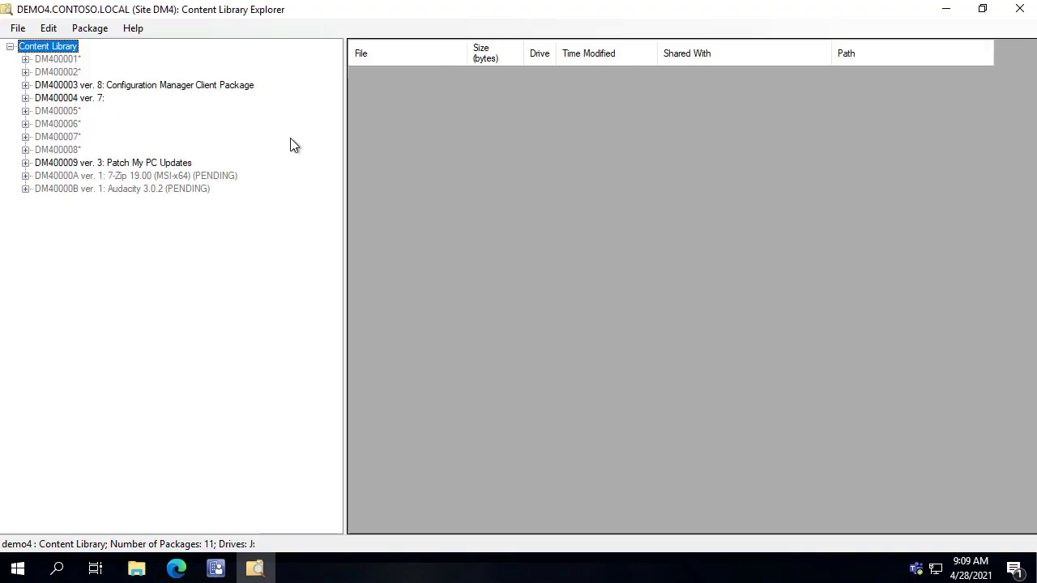
Examine the stored content files of the 7-Zip 19.00 (MSI-x64) and Audacity 3.0.2 packages in the content library
{"action": "double_click", "coordinate": [128, 177]}
{"action": "double_click", "coordinate": [47, 202]}
{"action": "left_click", "coordinate": [96, 215]}
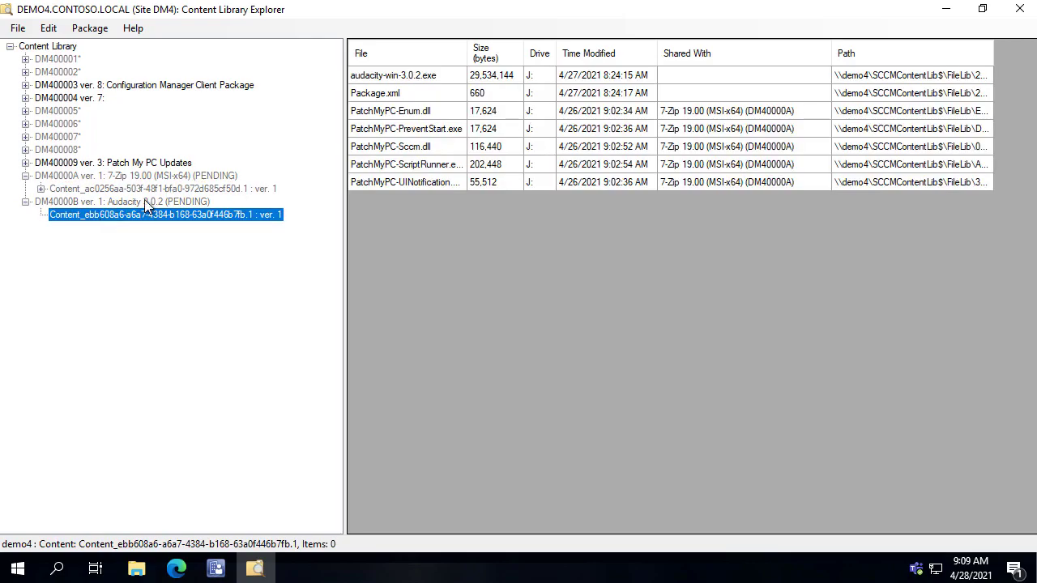
{"action": "double_click", "coordinate": [47, 177]}
{"action": "double_click", "coordinate": [63, 177]}
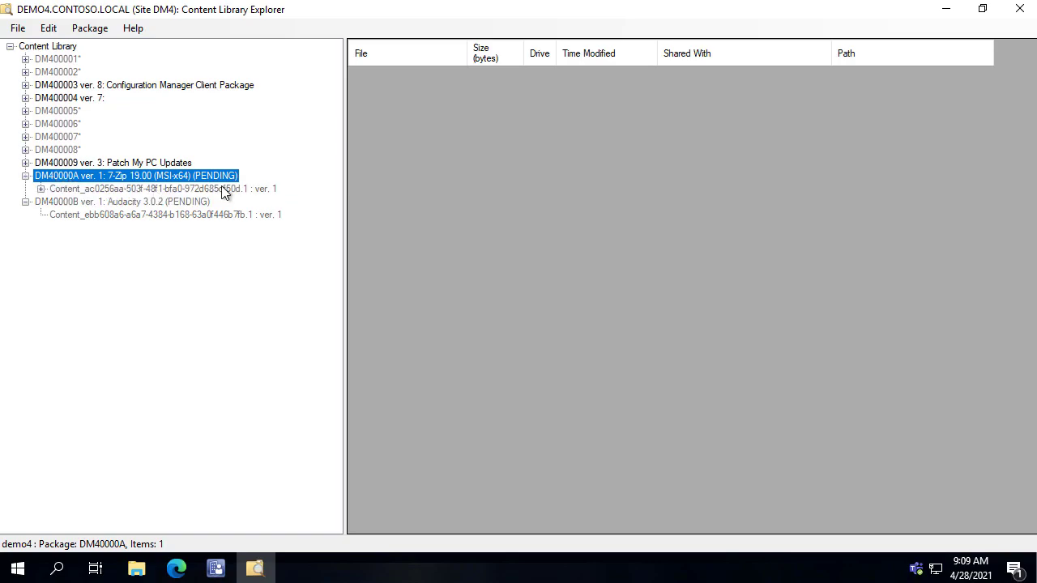
{"action": "left_click", "coordinate": [224, 189]}
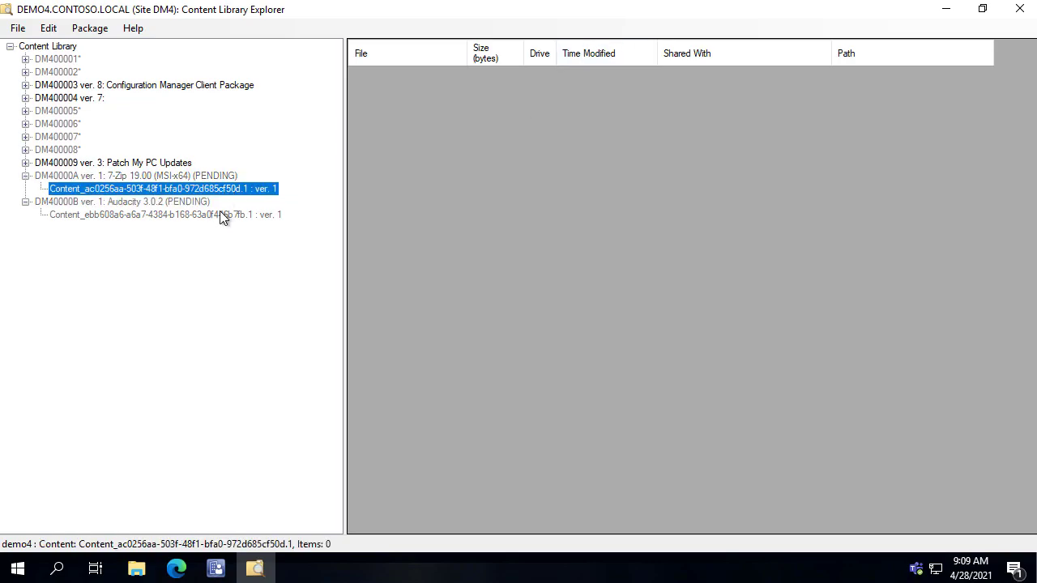
{"action": "left_click", "coordinate": [128, 216]}
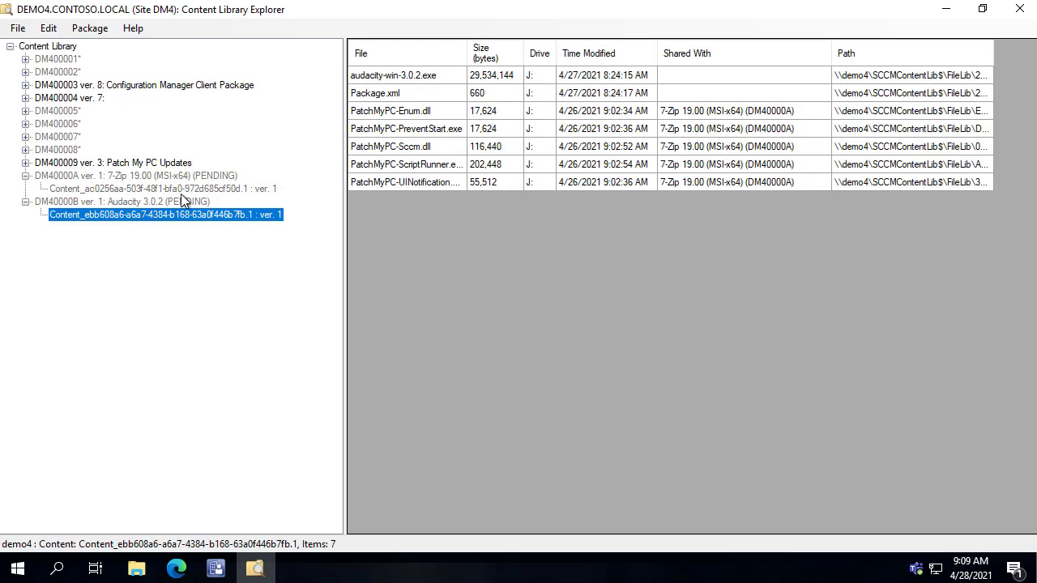
{"action": "left_click", "coordinate": [173, 189]}
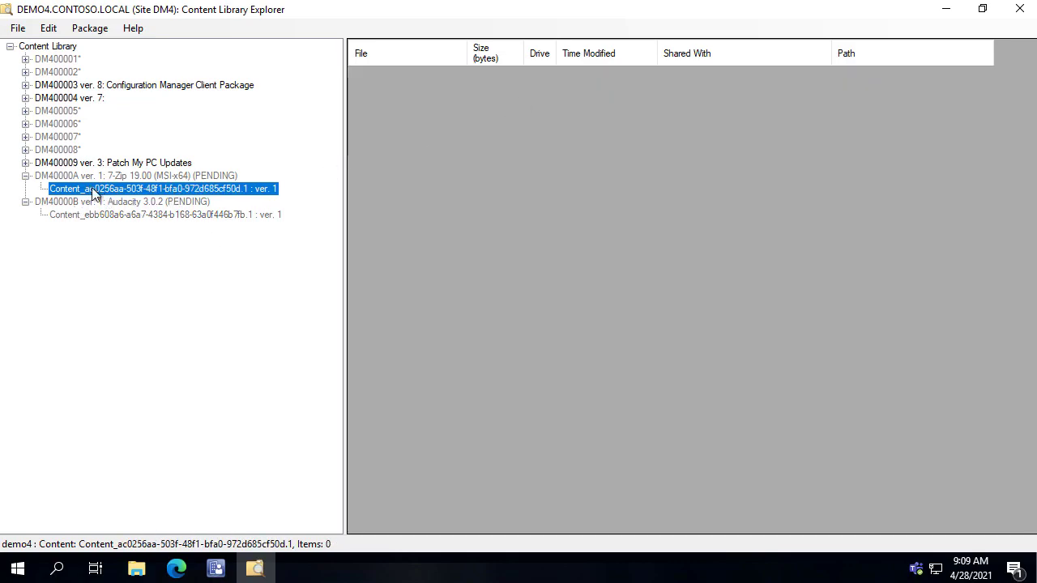
{"action": "left_click", "coordinate": [154, 165]}
{"action": "left_click", "coordinate": [113, 176]}
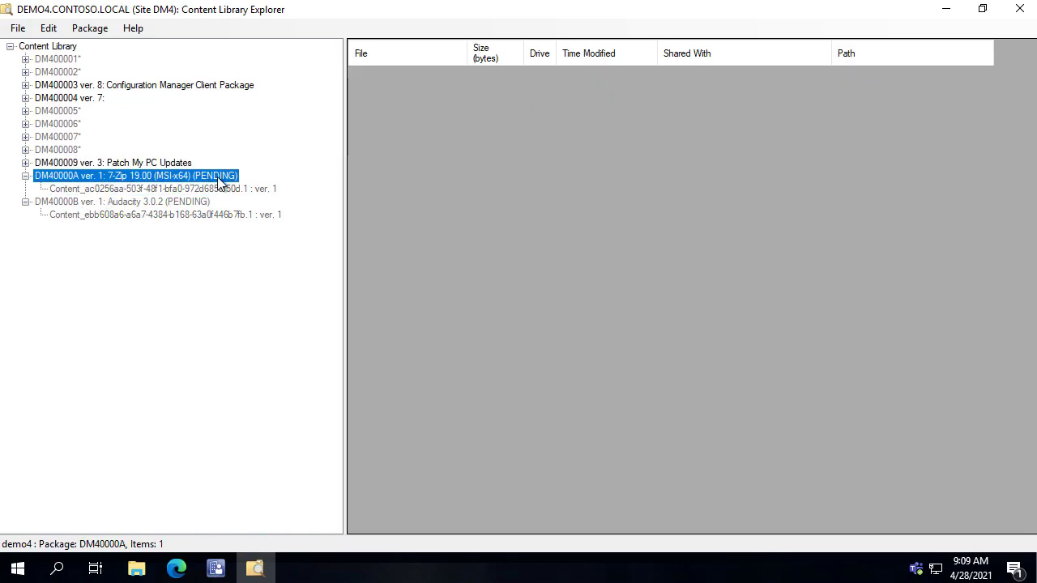
Select the 7-Zip package's content entry, and open the ConfigMgr_ContentLibrary (J:) drive in a File Explorer window moved beside the package tree
{"action": "left_click", "coordinate": [191, 203]}
{"action": "left_click", "coordinate": [258, 189]}
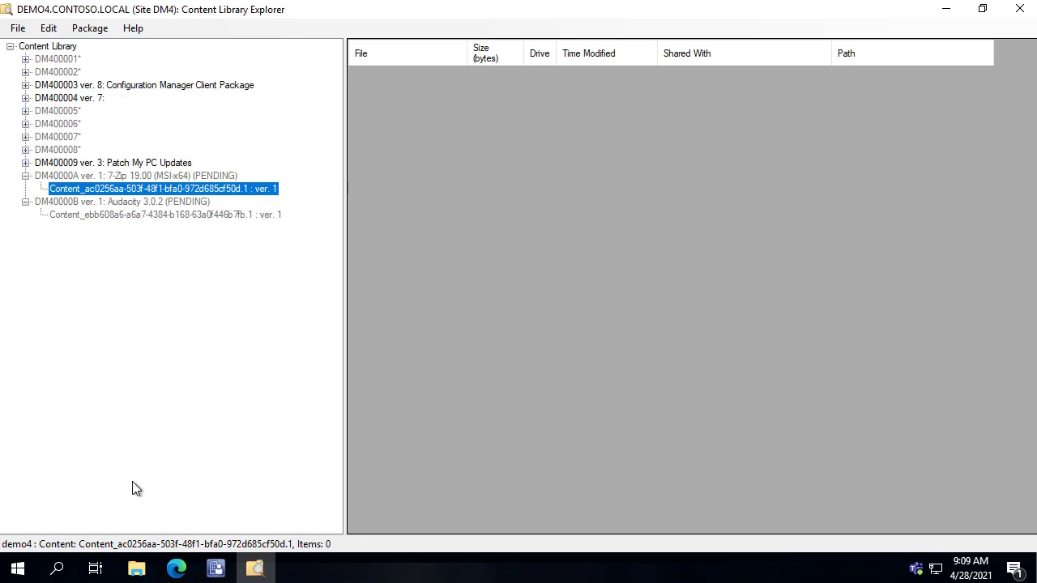
{"action": "mouse_move", "coordinate": [139, 569]}
{"action": "left_click", "coordinate": [264, 518]}
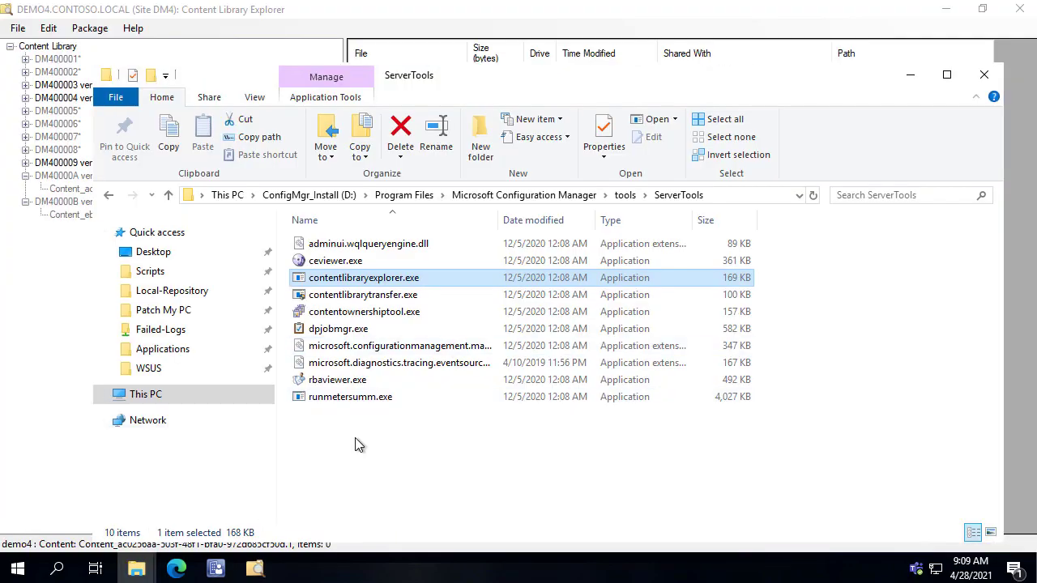
{"action": "left_click", "coordinate": [214, 397]}
{"action": "left_click_drag", "start_coordinate": [454, 74], "coordinate": [638, 66]}
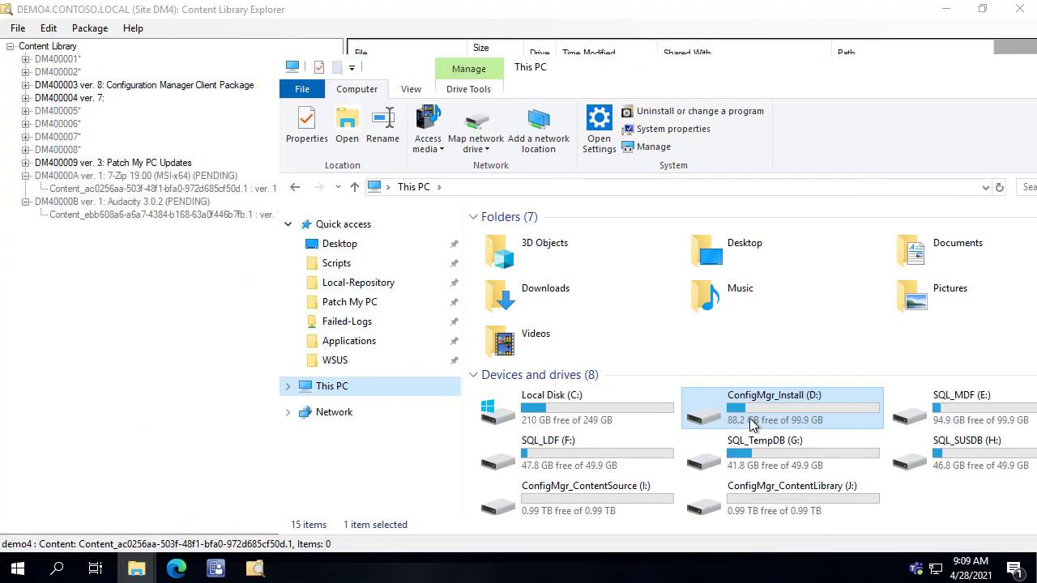
{"action": "left_click", "coordinate": [785, 508]}
{"action": "double_click", "coordinate": [784, 508]}
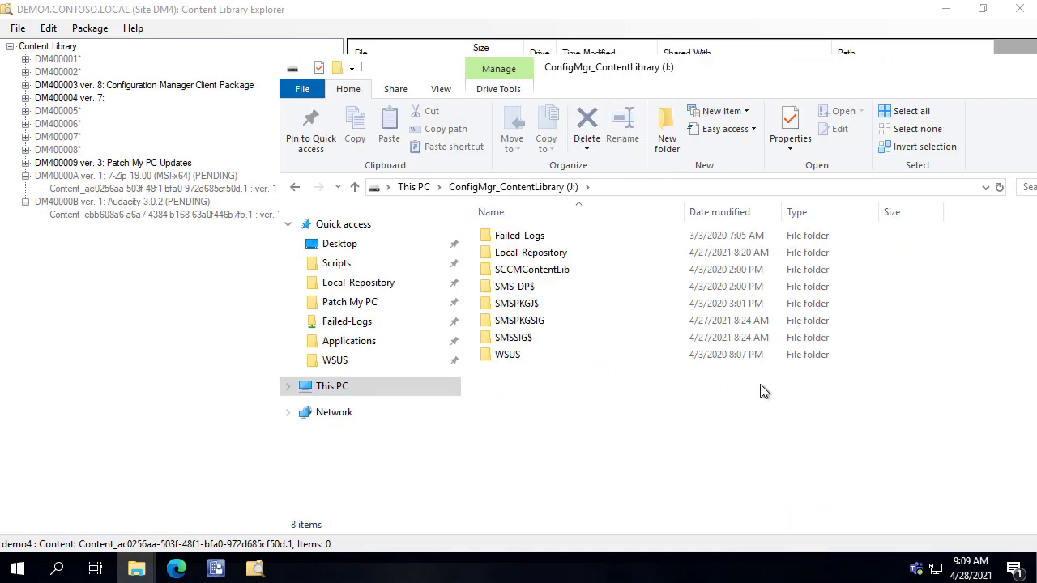
Look into the SMS_DP$ and FileLib folders on the J: drive, and open the DataLib folder inside SCCMContentLib
{"action": "left_click", "coordinate": [524, 290]}
{"action": "double_click", "coordinate": [525, 290]}
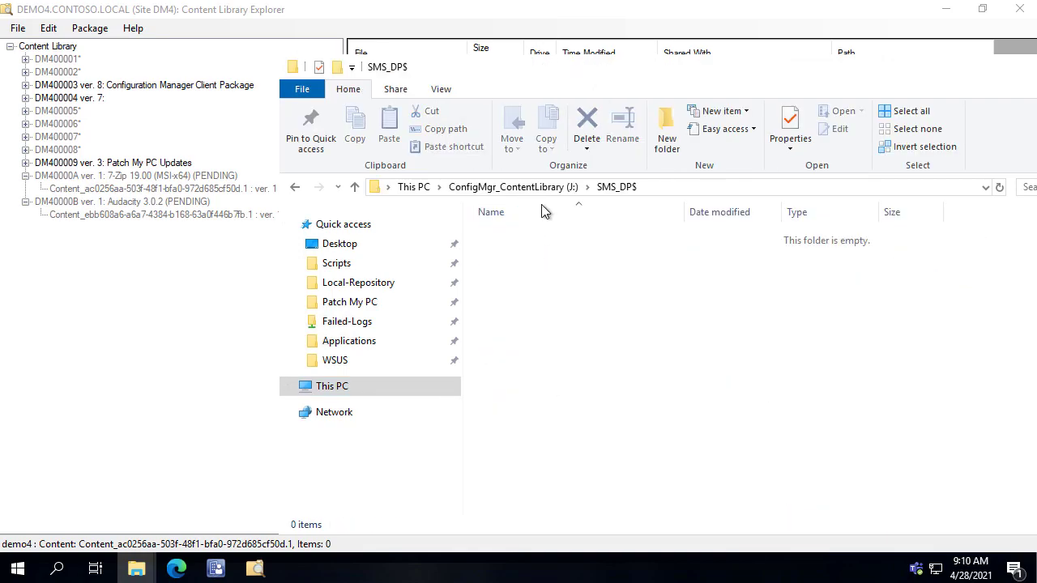
{"action": "left_click", "coordinate": [538, 191]}
{"action": "double_click", "coordinate": [567, 274]}
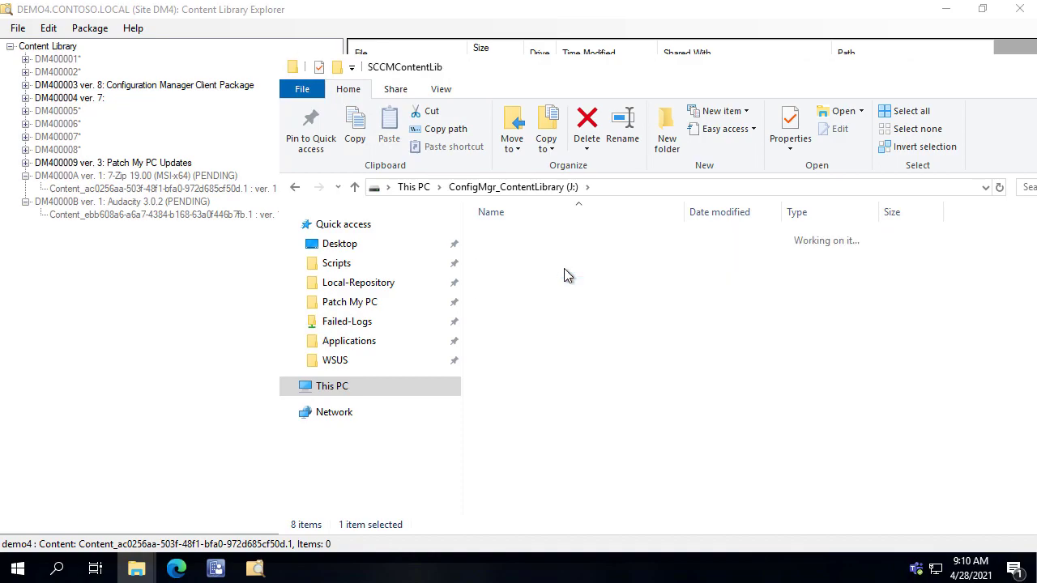
{"action": "double_click", "coordinate": [528, 256]}
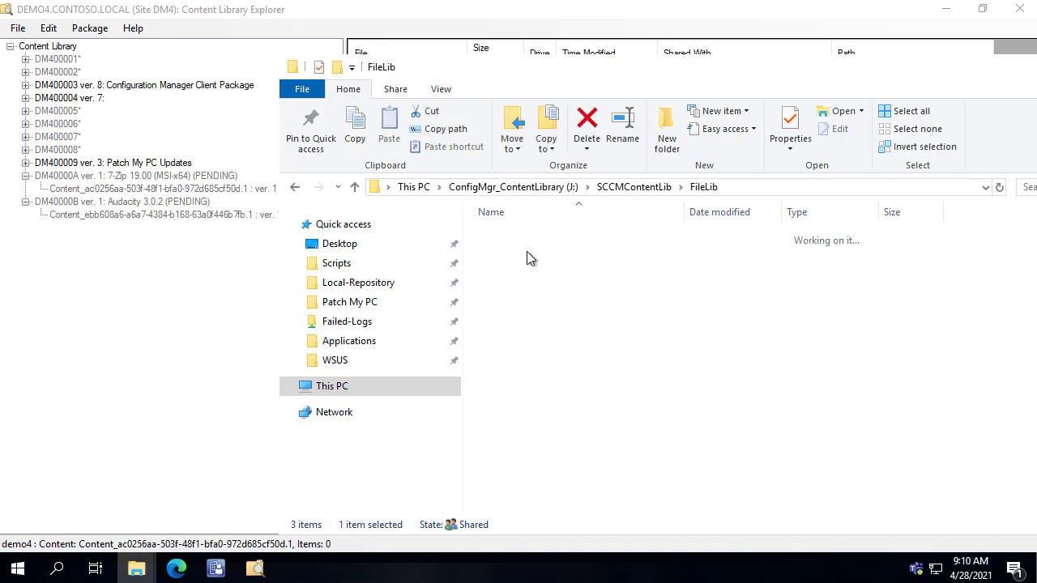
{"action": "left_click", "coordinate": [642, 188]}
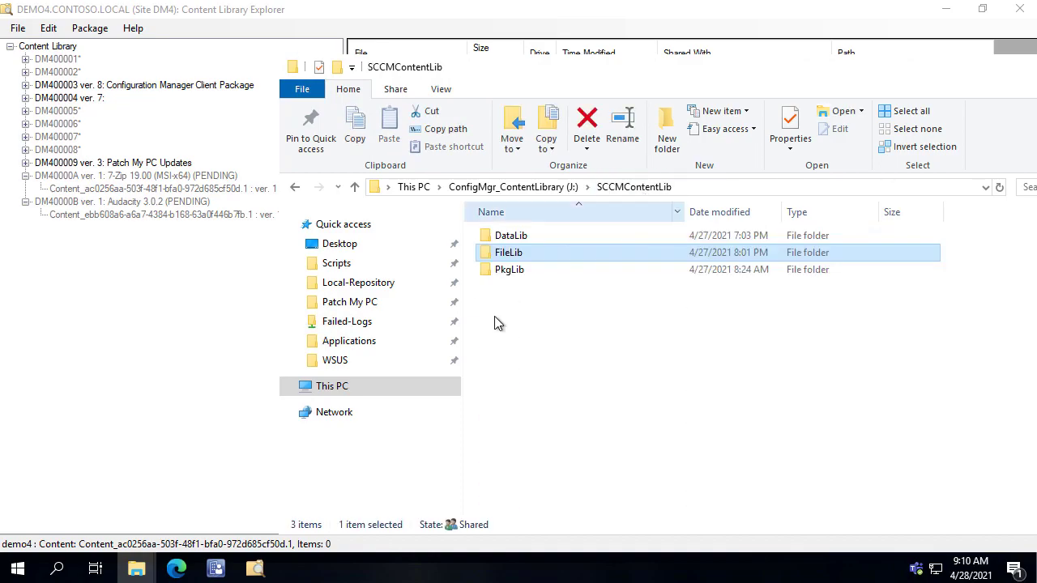
{"action": "double_click", "coordinate": [523, 236]}
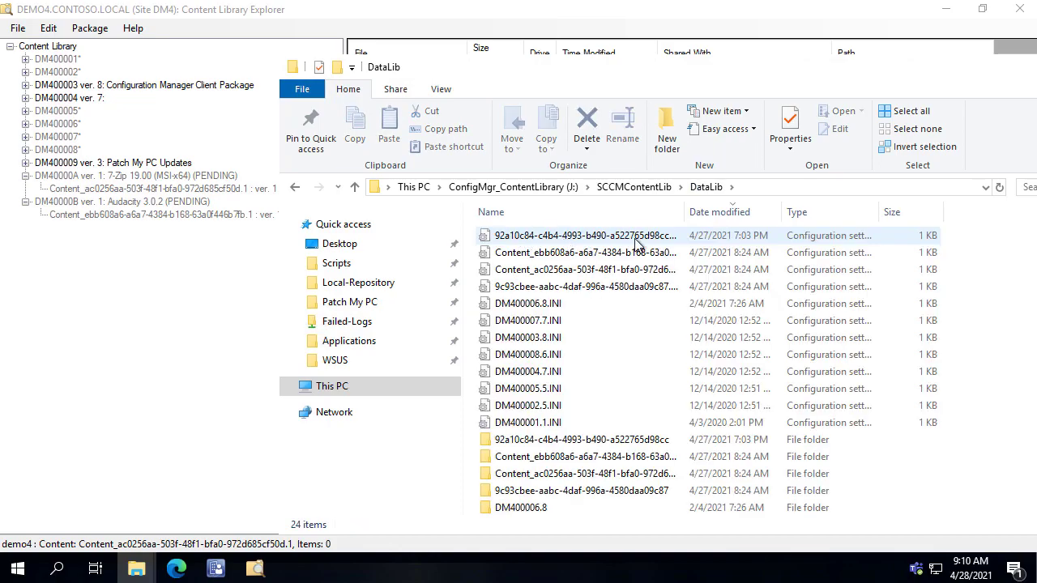
View Package.xml.INI in the Audacity content folder of DataLib, highlight its Hash line, and close the file
{"action": "double_click", "coordinate": [556, 456]}
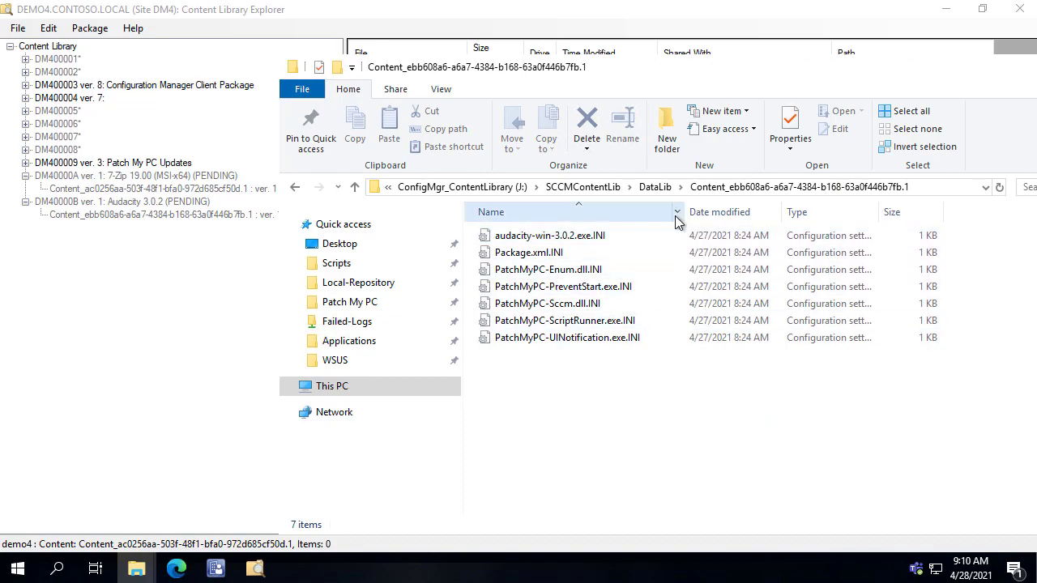
{"action": "double_click", "coordinate": [570, 254]}
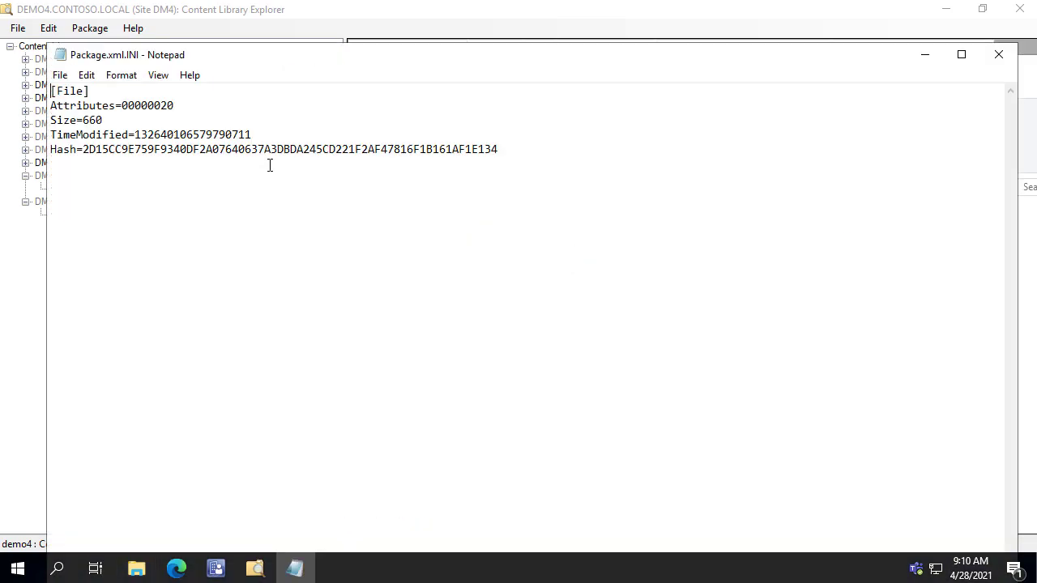
{"action": "left_click_drag", "start_coordinate": [192, 102], "coordinate": [130, 102]}
{"action": "triple_click", "coordinate": [138, 149]}
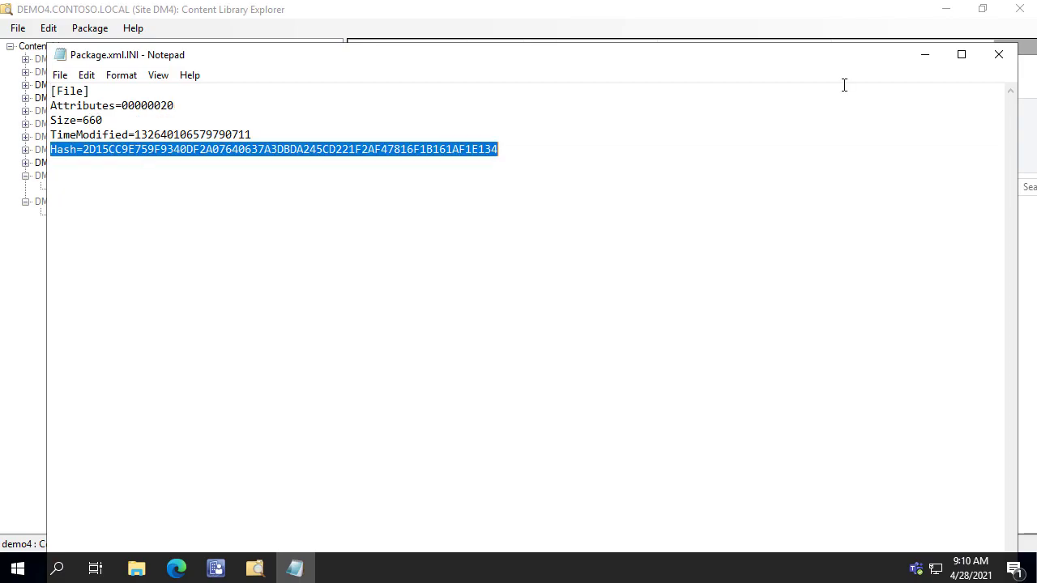
{"action": "left_click", "coordinate": [991, 55]}
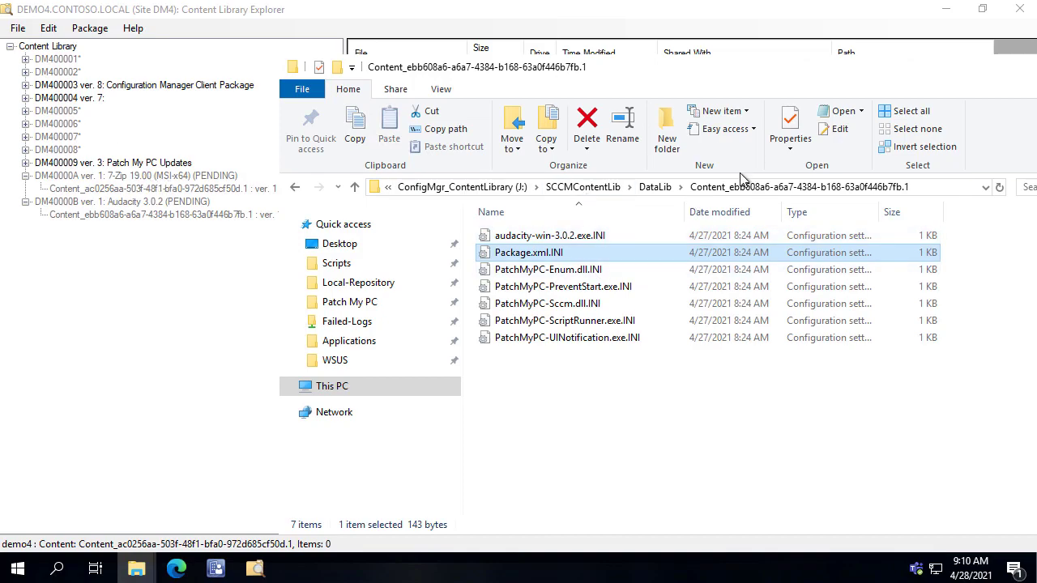
View the cab file's INI in the 92a10c84-c4b4-4993-b490-a522765d98cc folder of DataLib, and close it
{"action": "left_click", "coordinate": [655, 187]}
{"action": "double_click", "coordinate": [522, 442]}
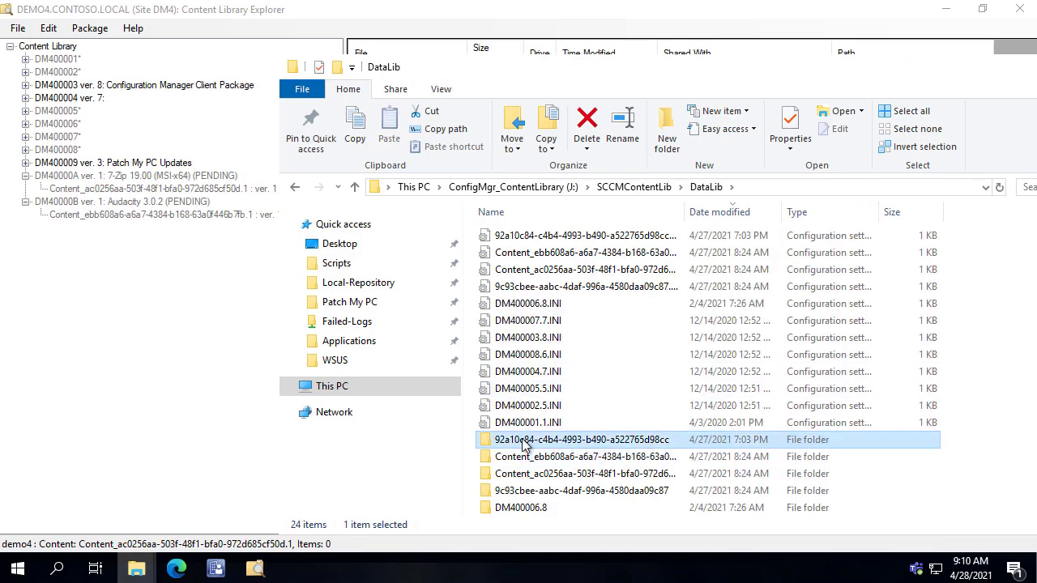
{"action": "double_click", "coordinate": [537, 235]}
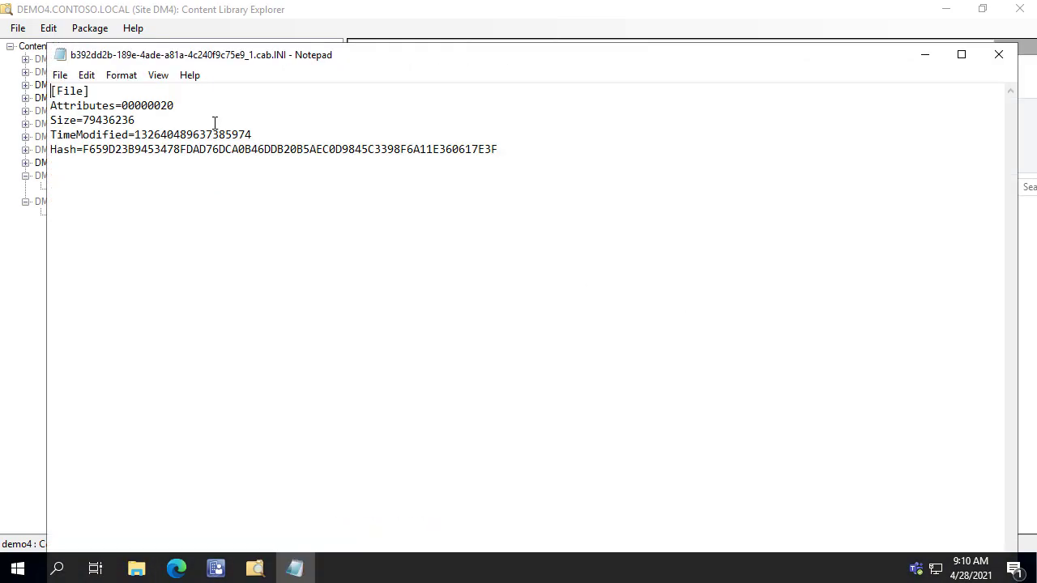
{"action": "left_click", "coordinate": [998, 54]}
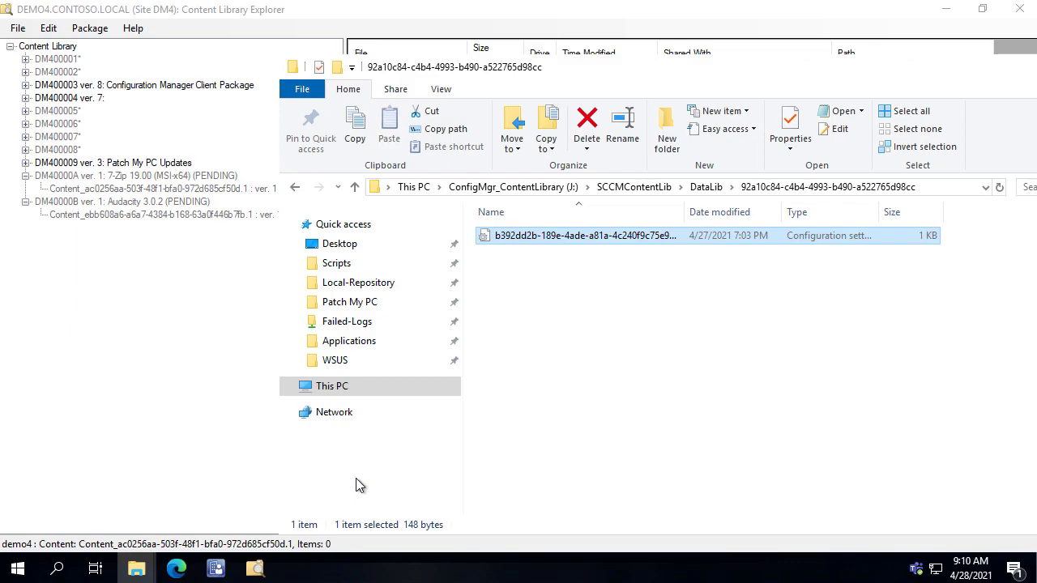
Show the desktop, open its 2FA8 folder with the full file names displayed, and select the content file without an extension
{"action": "right_click", "coordinate": [332, 564]}
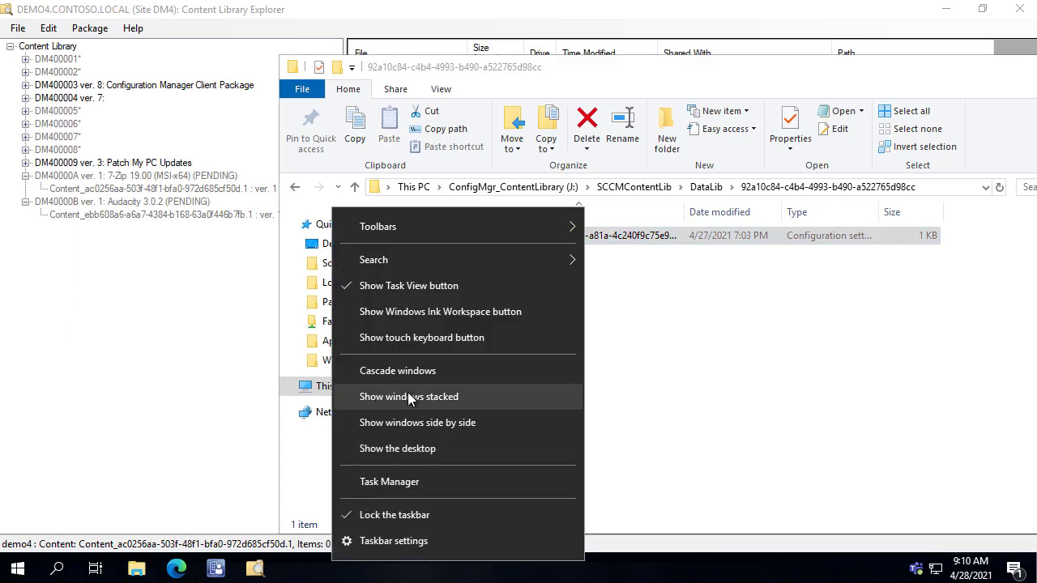
{"action": "left_click", "coordinate": [412, 444]}
{"action": "left_click", "coordinate": [28, 468]}
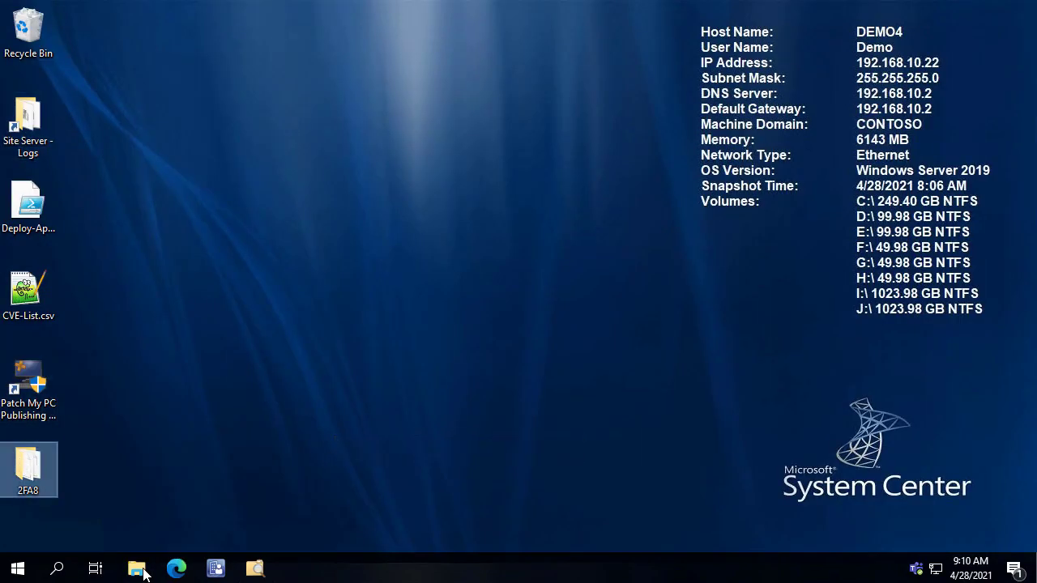
{"action": "double_click", "coordinate": [45, 472]}
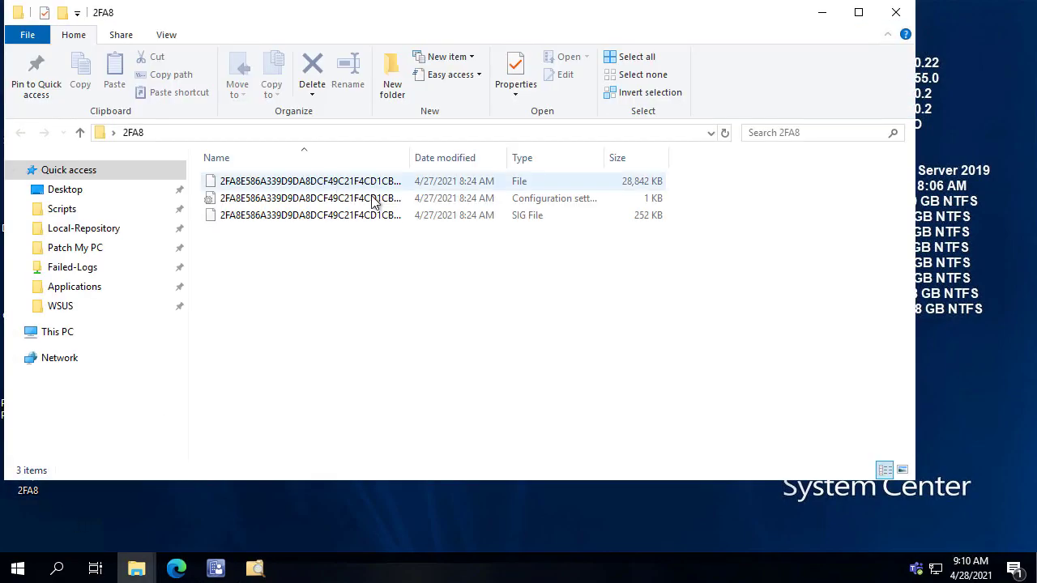
{"action": "double_click", "coordinate": [412, 154]}
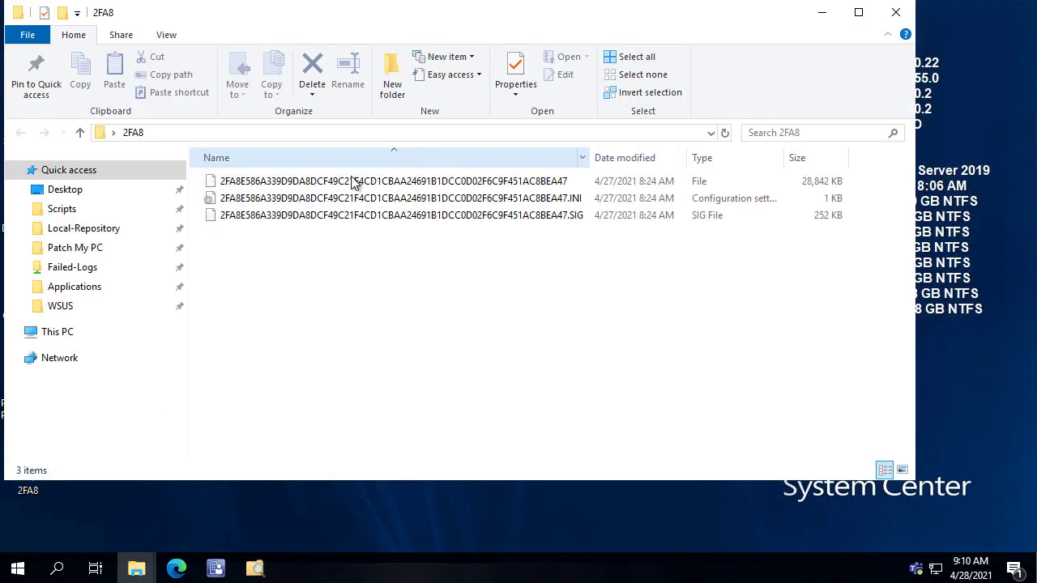
{"action": "left_click", "coordinate": [369, 182]}
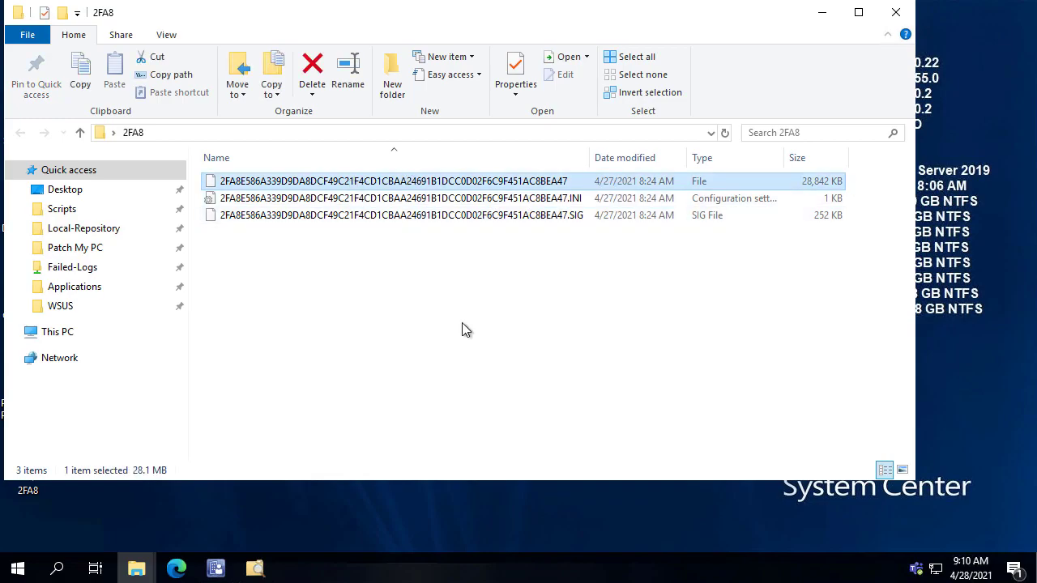
Check the library path of audacity-win-3.0.2.exe in Content Library Explorer against the file names in the desktop 2FA8 folder
{"action": "left_click", "coordinate": [255, 569]}
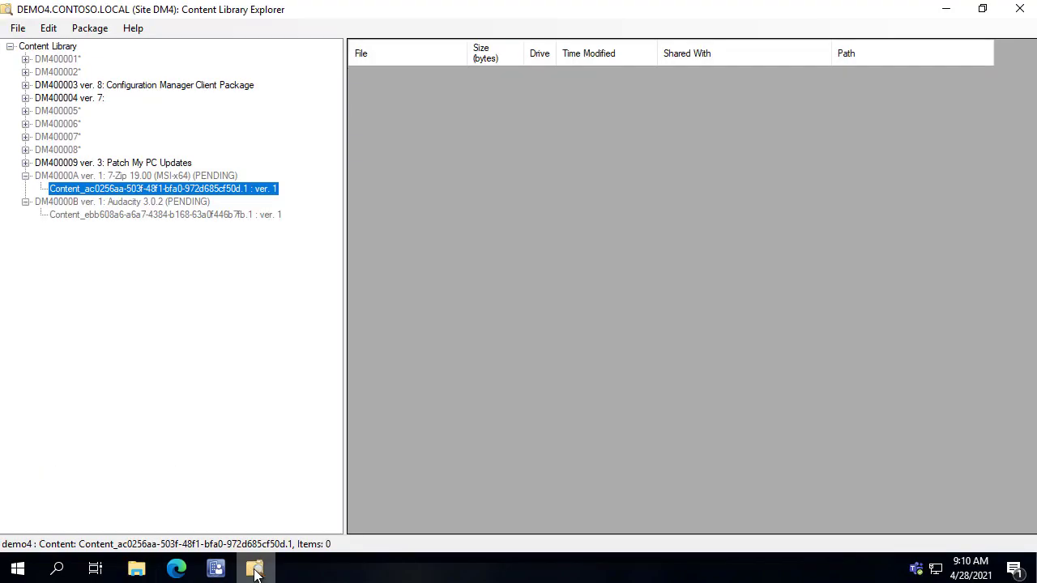
{"action": "left_click", "coordinate": [155, 214]}
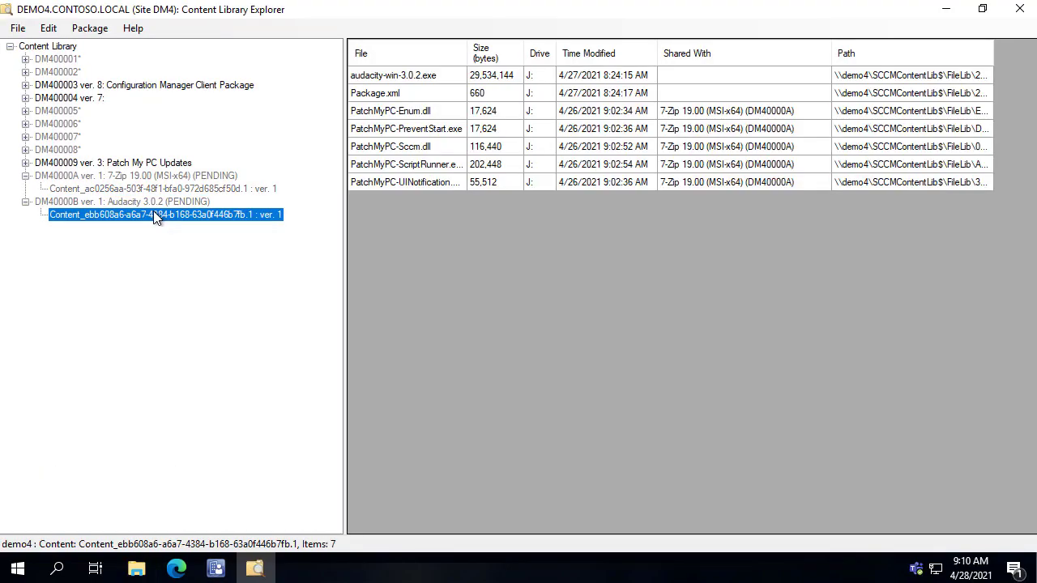
{"action": "left_click", "coordinate": [452, 81]}
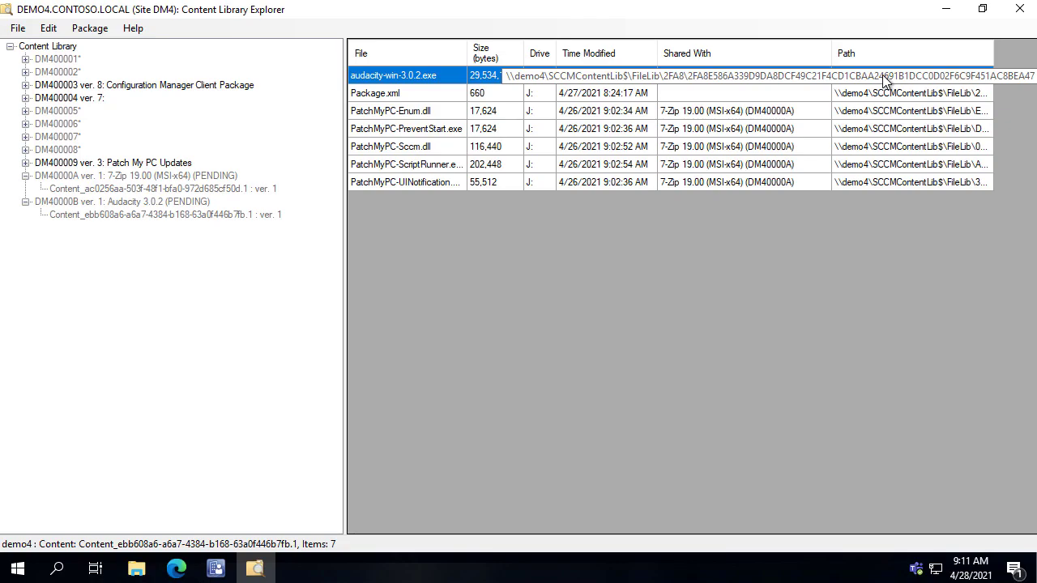
{"action": "left_click", "coordinate": [136, 569]}
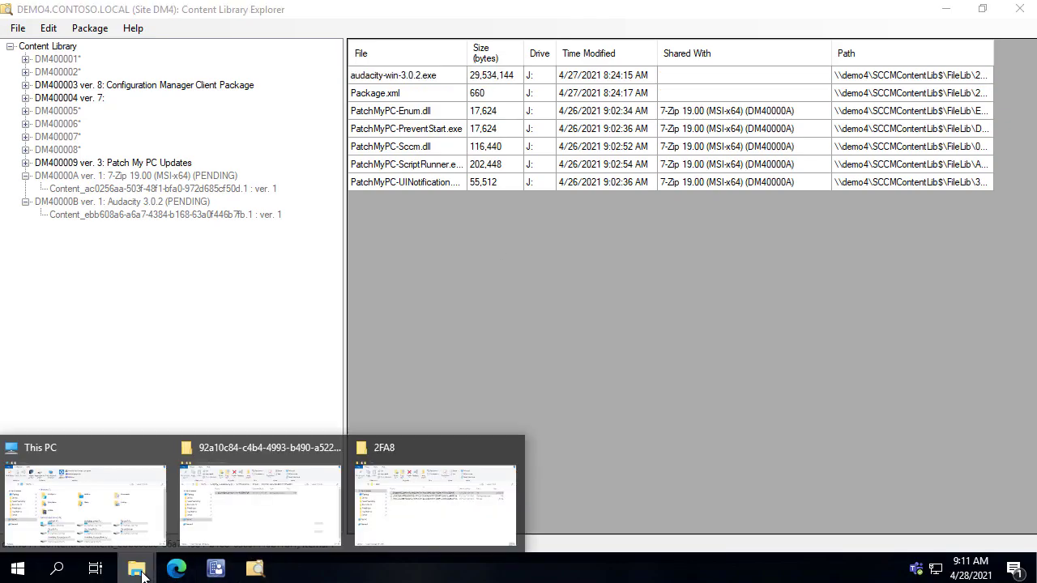
{"action": "left_click", "coordinate": [399, 502]}
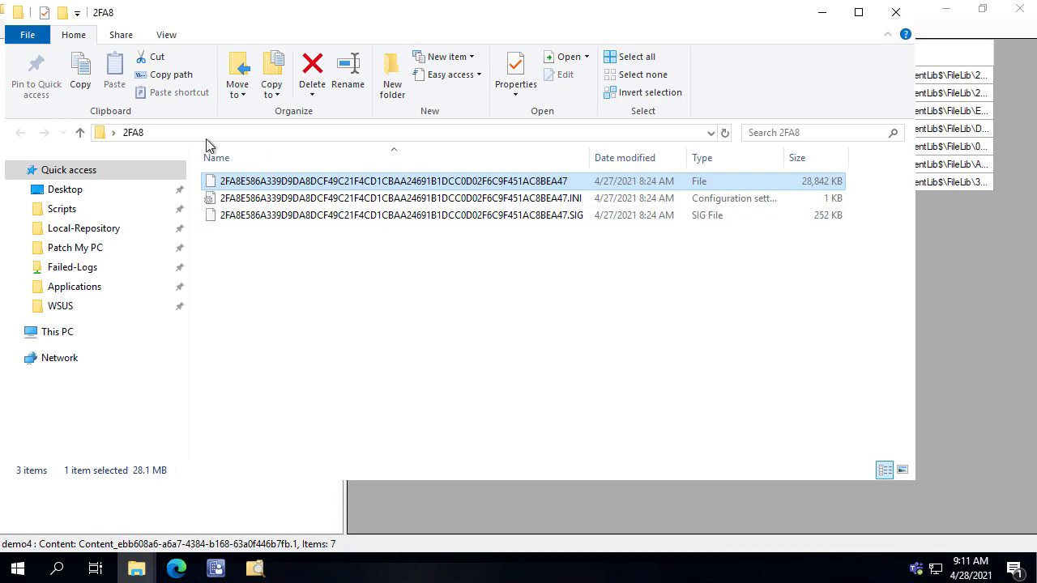
{"action": "left_click", "coordinate": [311, 268]}
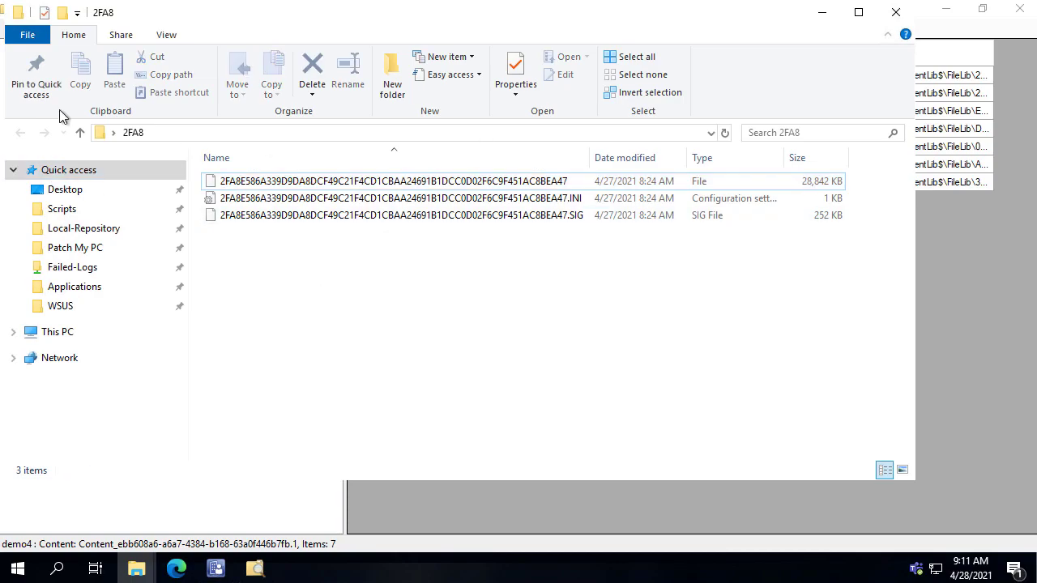
In the J: drive window, sort the FileLib folder of SCCMContentLib by date modified, newest first, and open its A780 folder
{"action": "left_click", "coordinate": [136, 569]}
{"action": "left_click", "coordinate": [234, 495]}
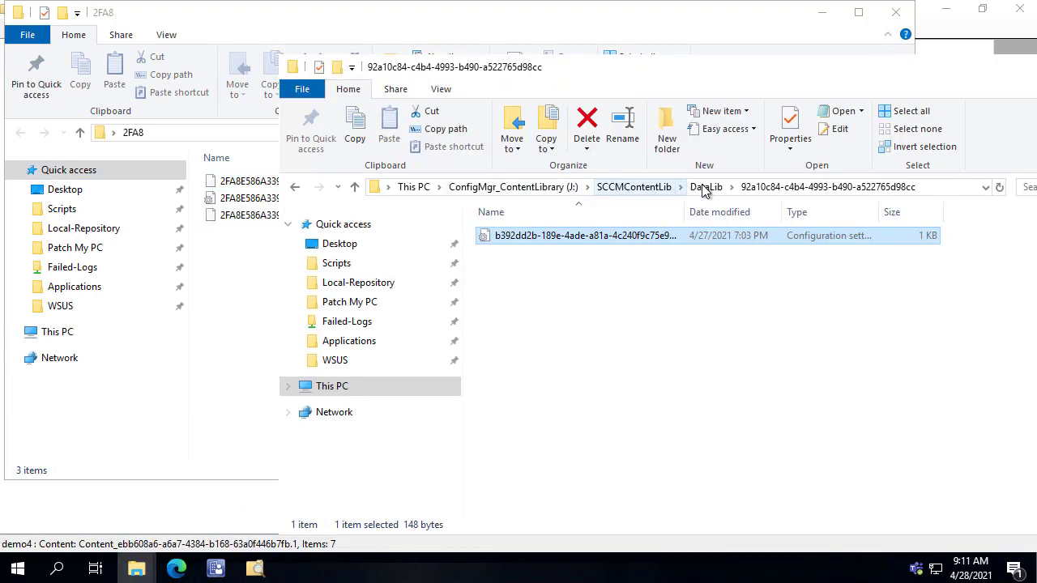
{"action": "left_click", "coordinate": [637, 194]}
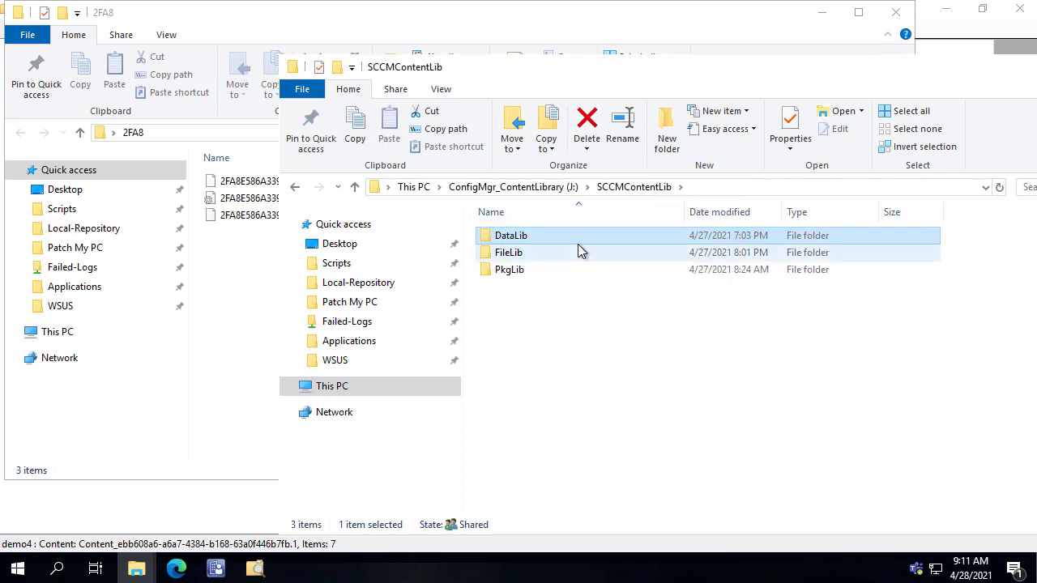
{"action": "double_click", "coordinate": [521, 253]}
{"action": "left_click", "coordinate": [718, 218]}
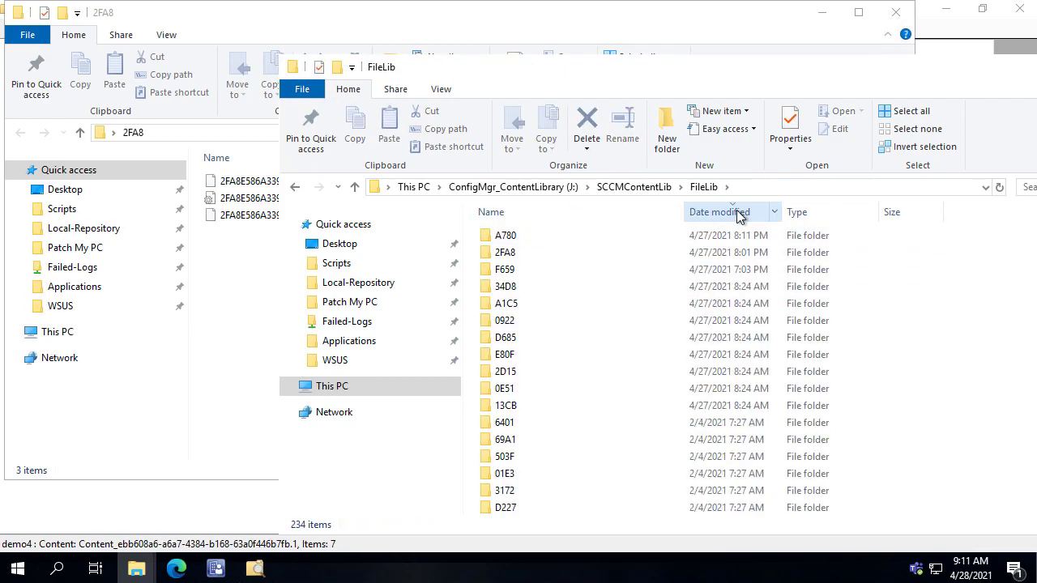
{"action": "double_click", "coordinate": [557, 237]}
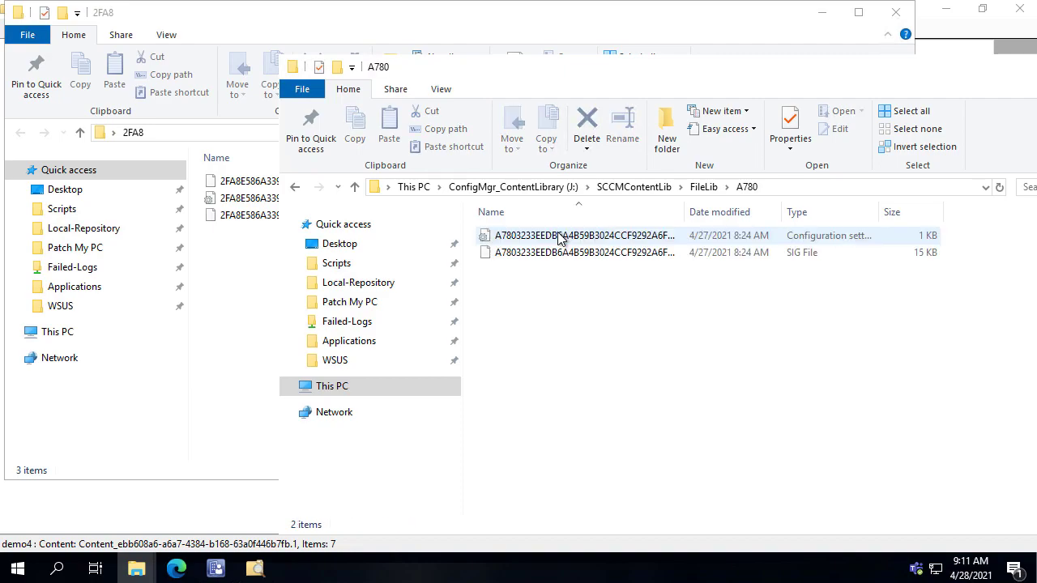
View the A780 folder's INI file in Notepad++ to see which content uses it, and return to the SCCMContentLib folder
{"action": "right_click", "coordinate": [559, 237]}
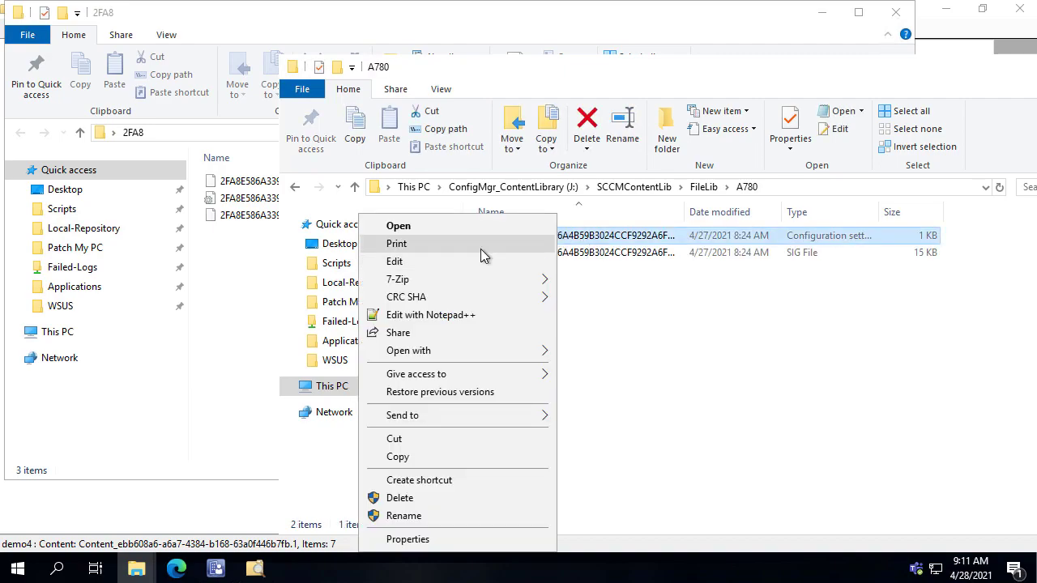
{"action": "left_click", "coordinate": [405, 314]}
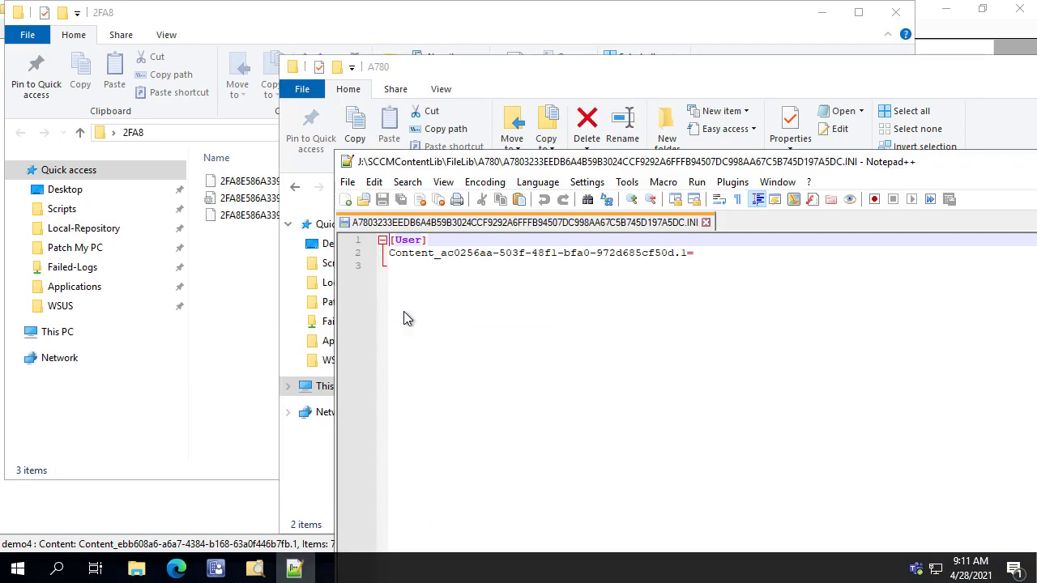
{"action": "left_click", "coordinate": [480, 313]}
{"action": "left_click_drag", "start_coordinate": [875, 154], "coordinate": [772, 171]}
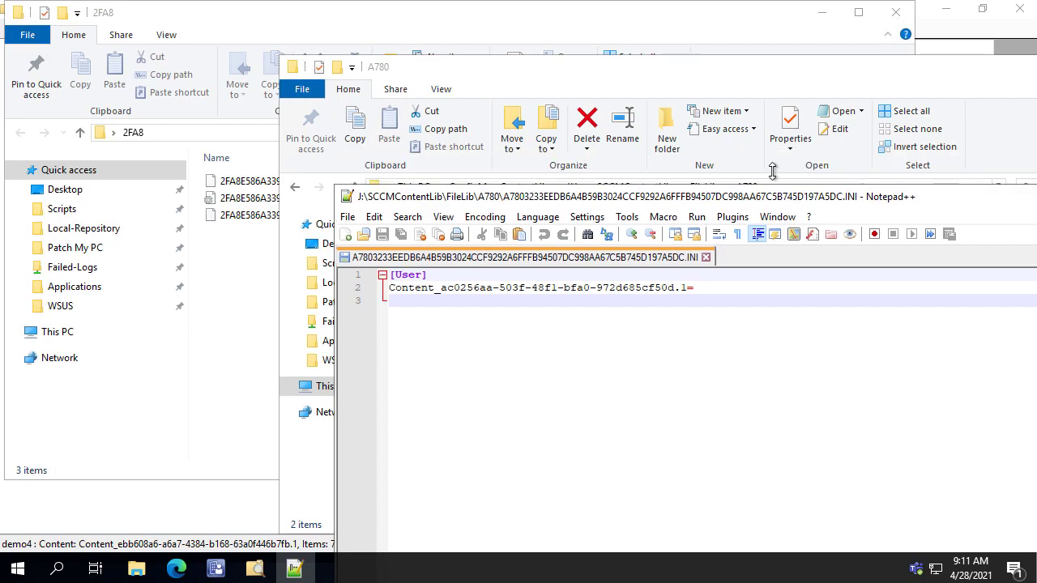
{"action": "left_click", "coordinate": [906, 122]}
{"action": "left_click", "coordinate": [697, 189]}
{"action": "left_click", "coordinate": [632, 191]}
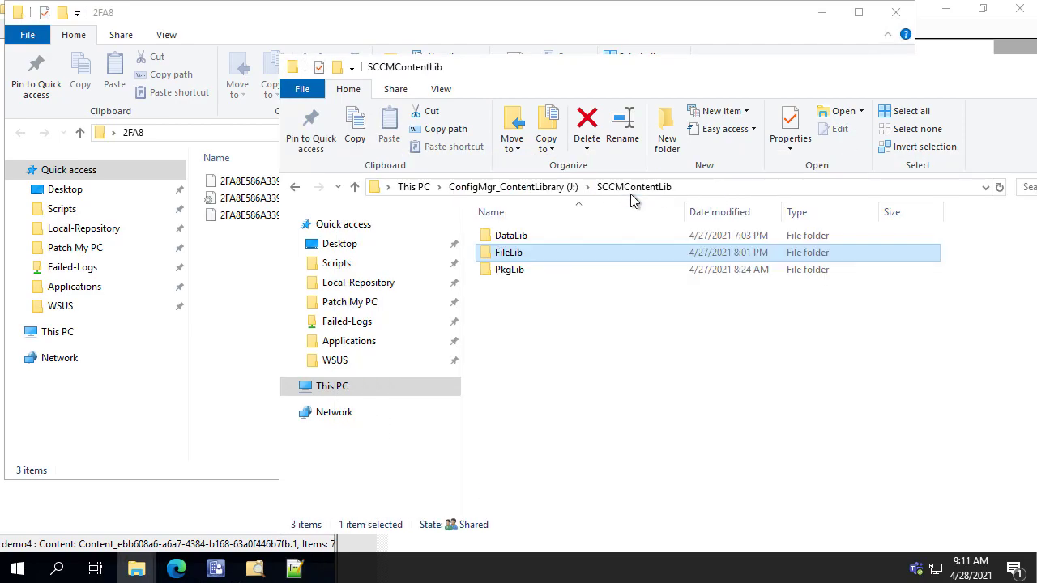
In the DataLib folder, open the Content_ac0256aa-503f-48f1-bfa0-972d685cf50d.1 content folder and view the hash in its Package.xml.INI
{"action": "double_click", "coordinate": [512, 236]}
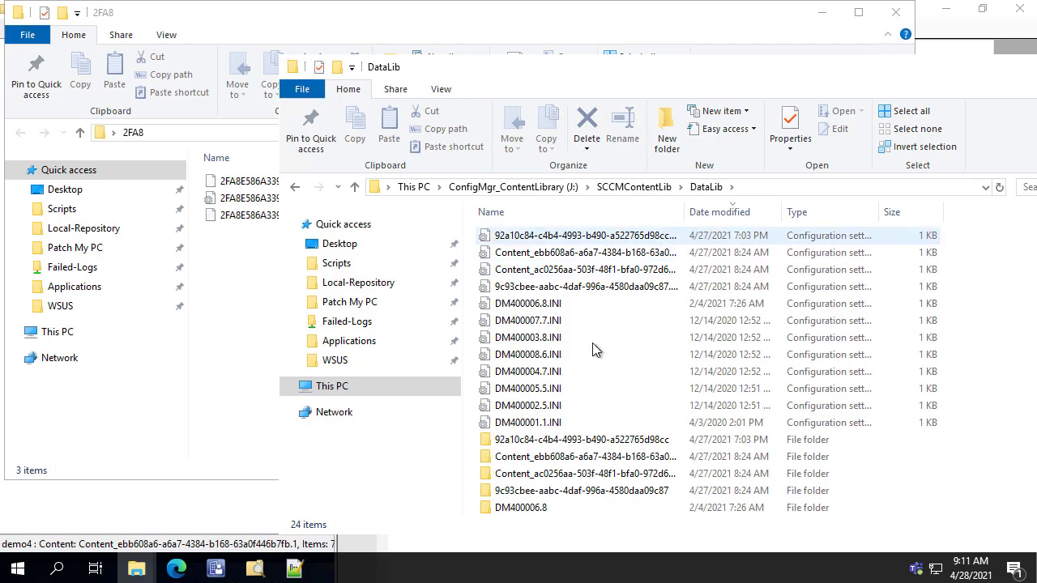
{"action": "double_click", "coordinate": [558, 457]}
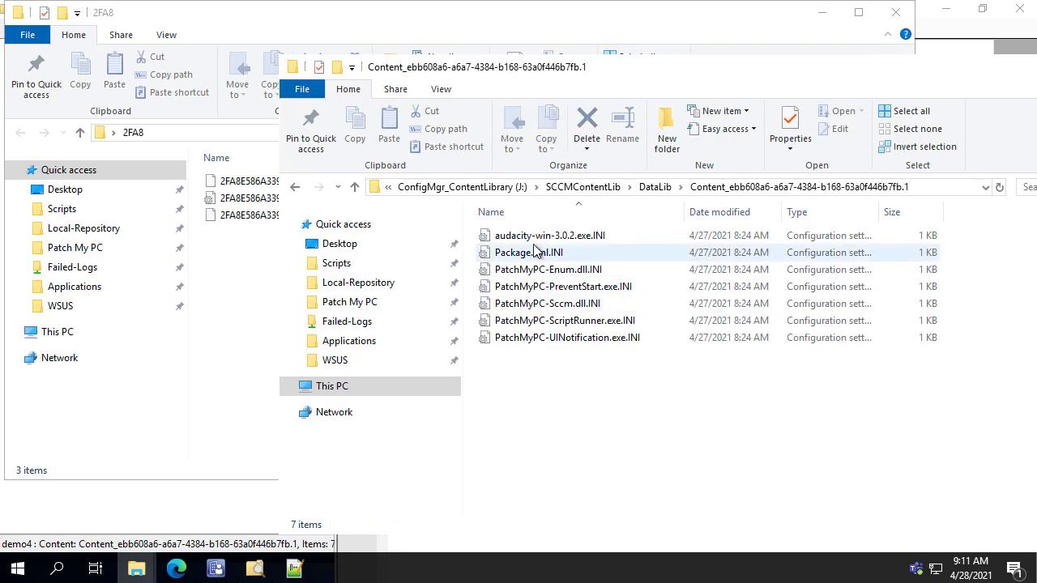
{"action": "left_click", "coordinate": [661, 187]}
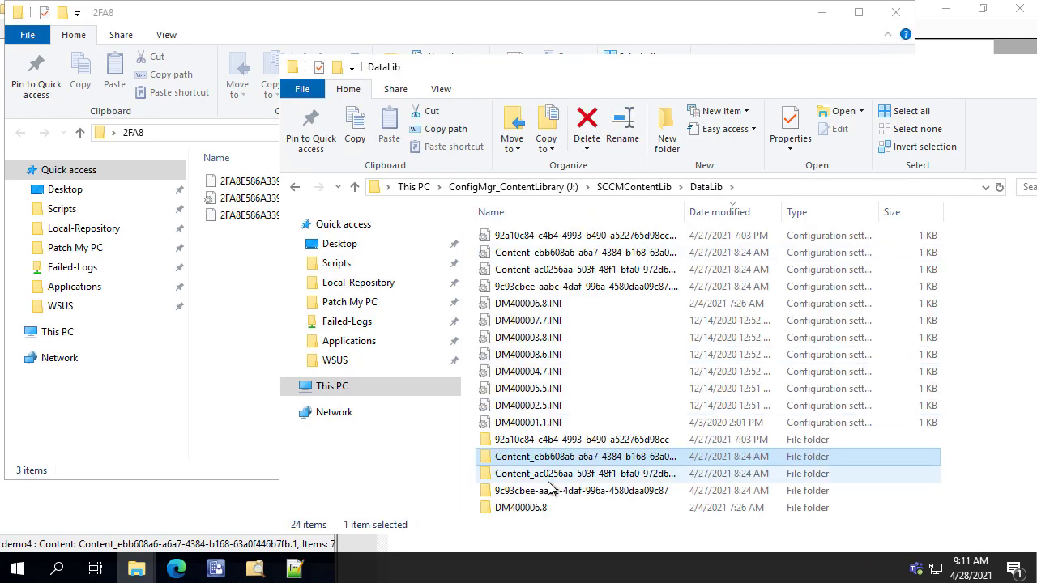
{"action": "double_click", "coordinate": [531, 476]}
{"action": "double_click", "coordinate": [528, 254]}
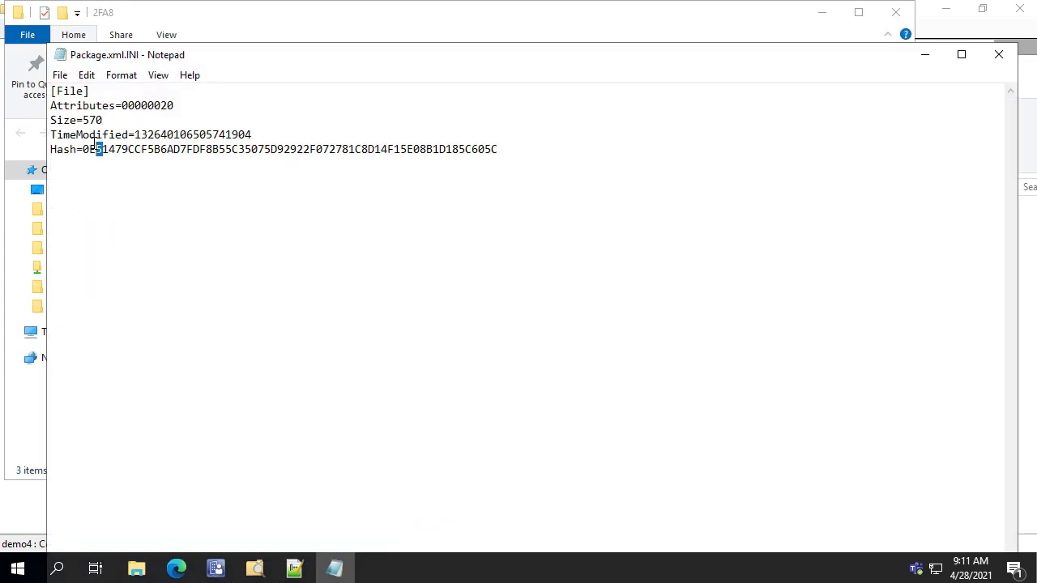
Return to the SCCMContentLib folder window and open the FileLib subfolder 0E51 that matches the hash of Package.xml
{"action": "left_click", "coordinate": [136, 569]}
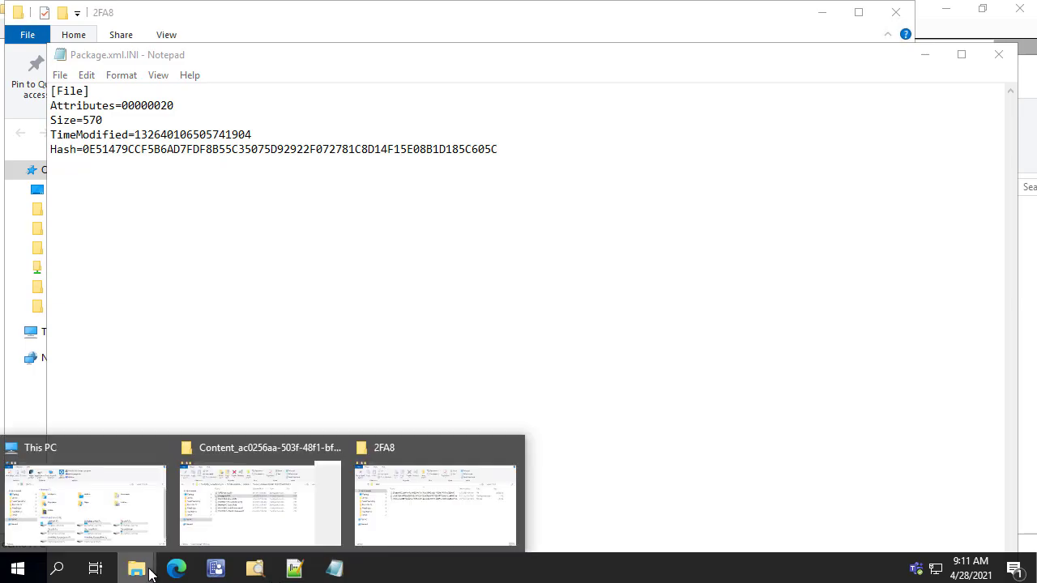
{"action": "left_click", "coordinate": [275, 507]}
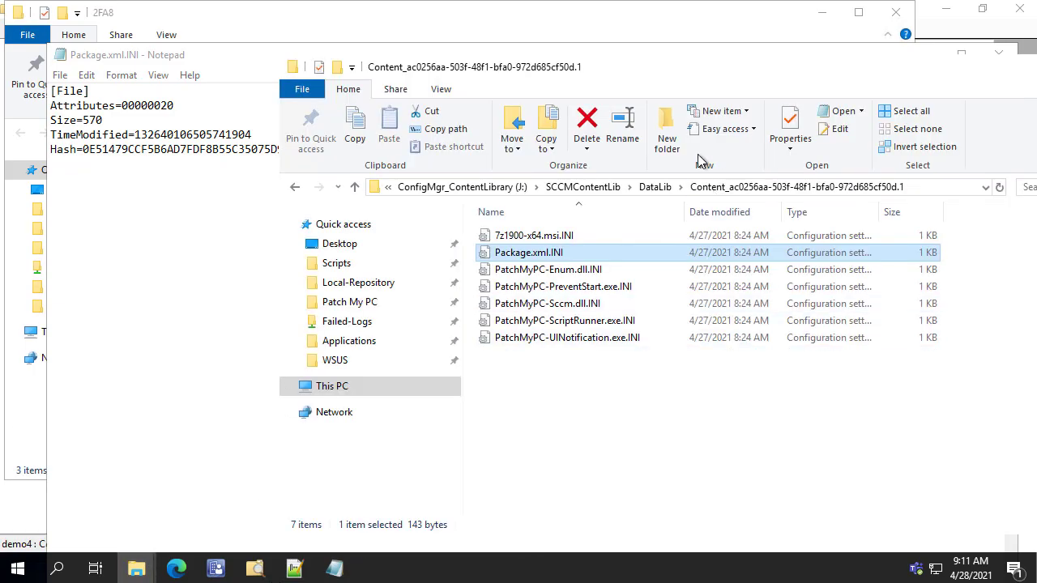
{"action": "left_click", "coordinate": [604, 187]}
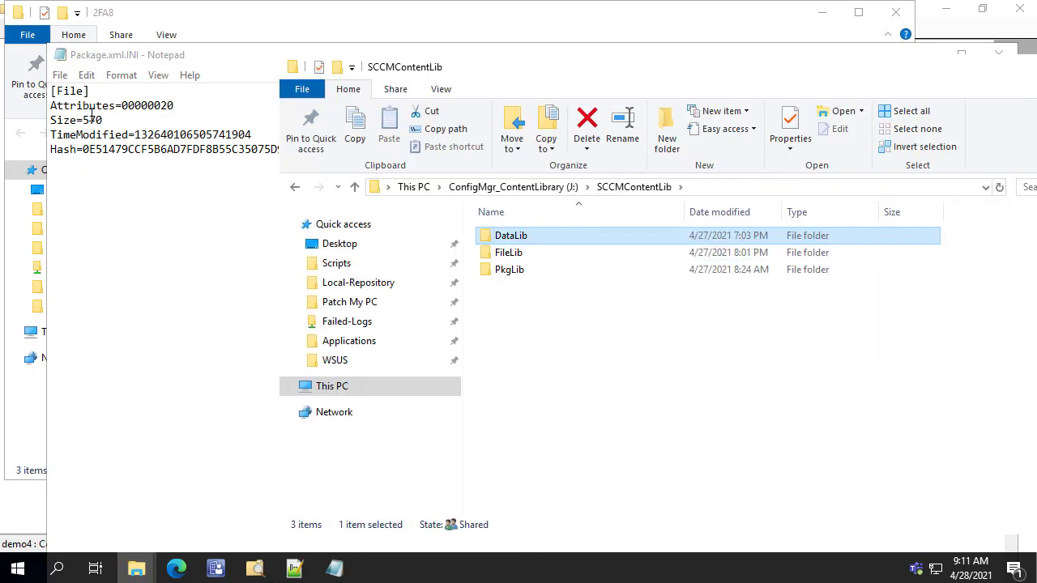
{"action": "double_click", "coordinate": [519, 256]}
{"action": "left_click", "coordinate": [582, 269]}
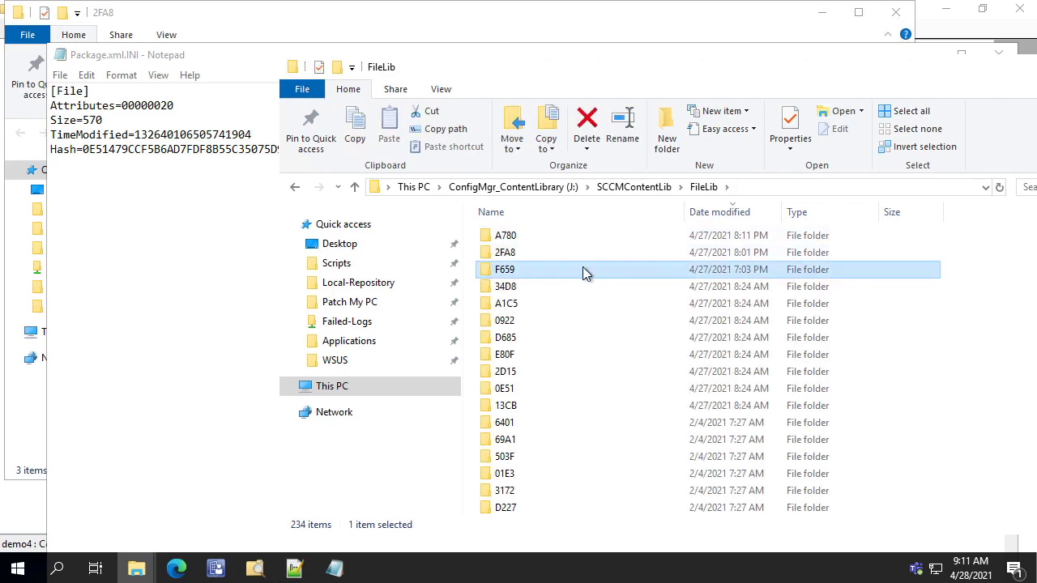
{"action": "key", "text": "0"}
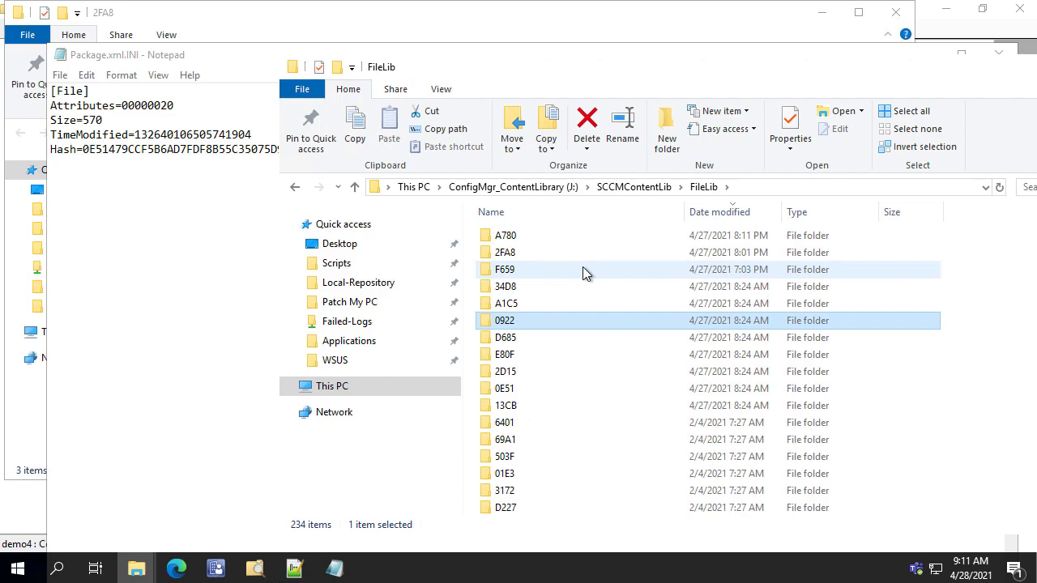
{"action": "double_click", "coordinate": [507, 387]}
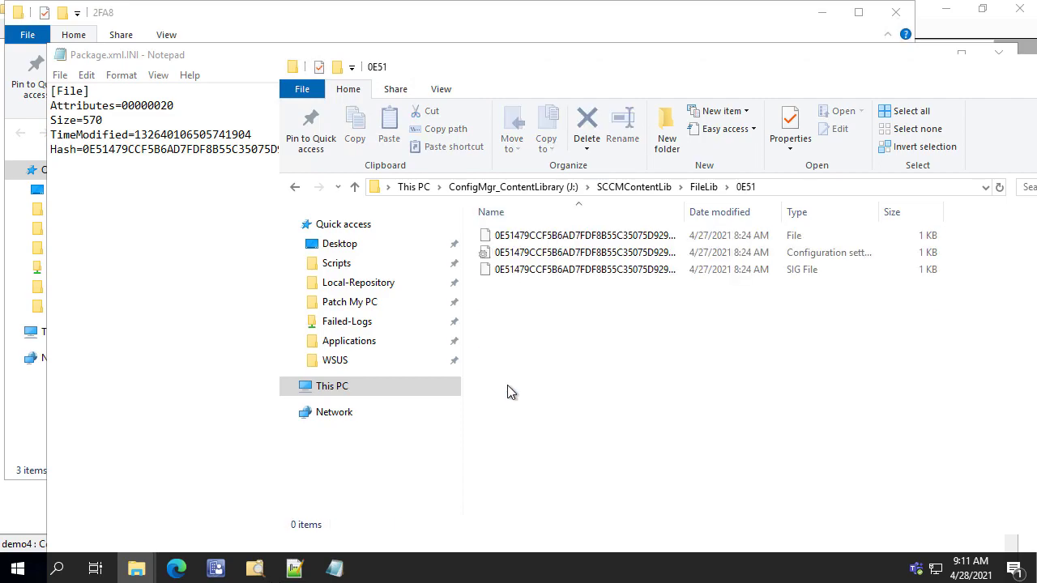
View the extensionless content file of the 0E51 folder in Notepad++ and move the editor window so its text is readable
{"action": "left_click", "coordinate": [518, 236]}
{"action": "right_click", "coordinate": [541, 240]}
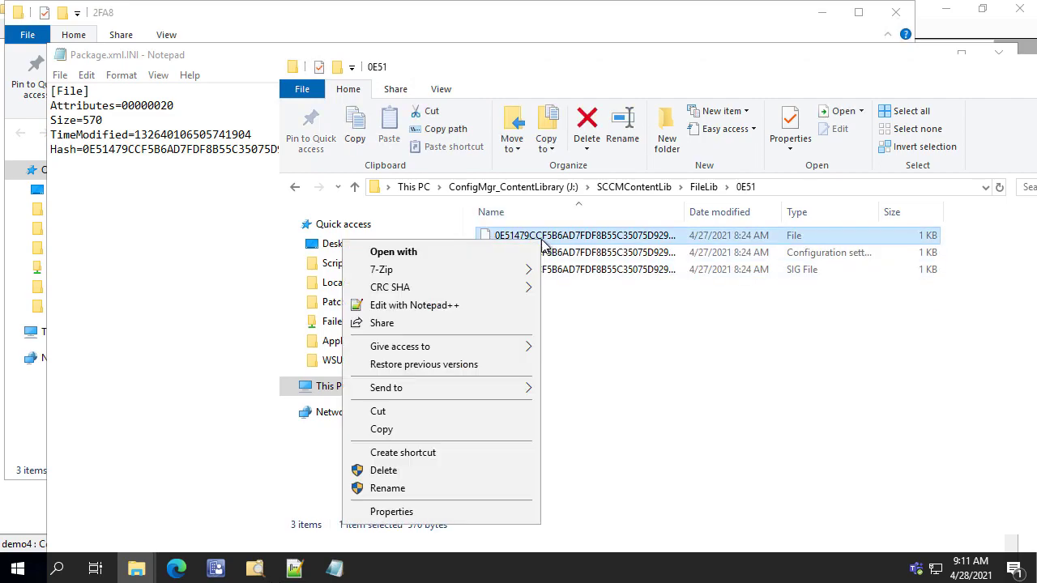
{"action": "left_click", "coordinate": [427, 307]}
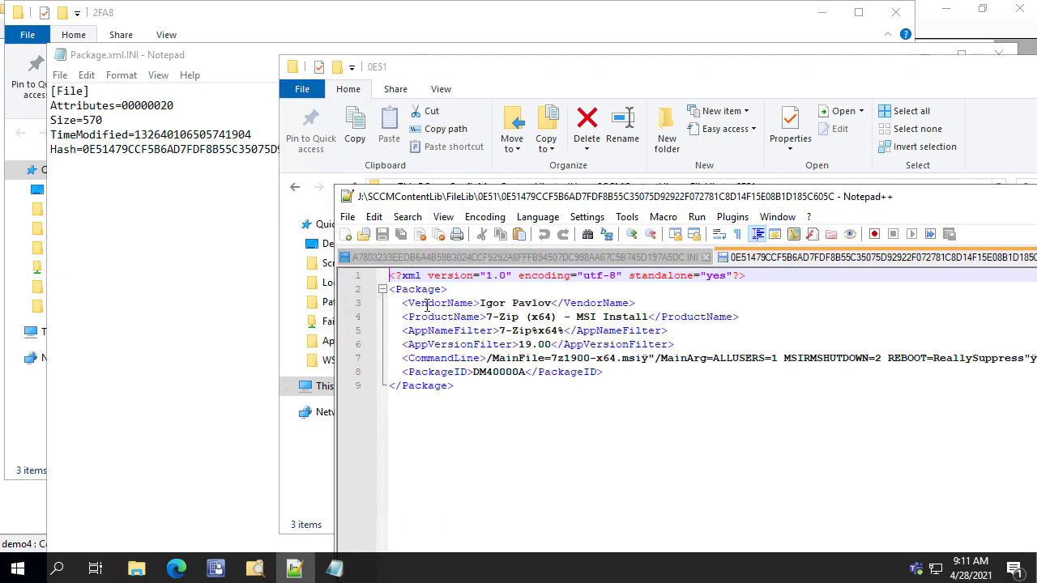
{"action": "left_click", "coordinate": [492, 387]}
{"action": "left_click_drag", "start_coordinate": [801, 199], "coordinate": [678, 183]}
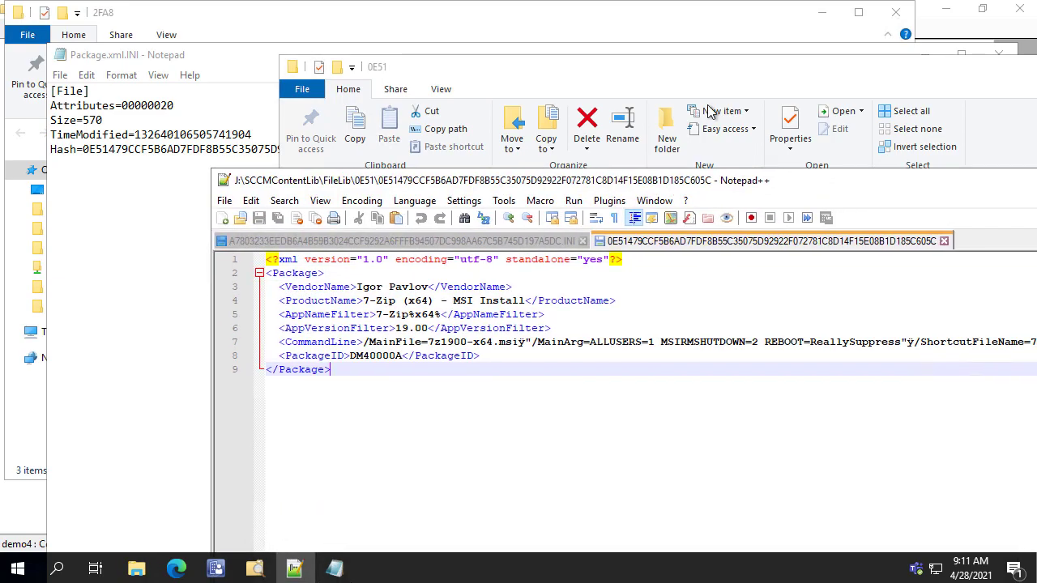
Corrupt the 0E51 content file by adding "asdfasdf" two lines below the closing Package tag, and save it with Notepad++ in Administrator mode
{"action": "left_click", "coordinate": [720, 89]}
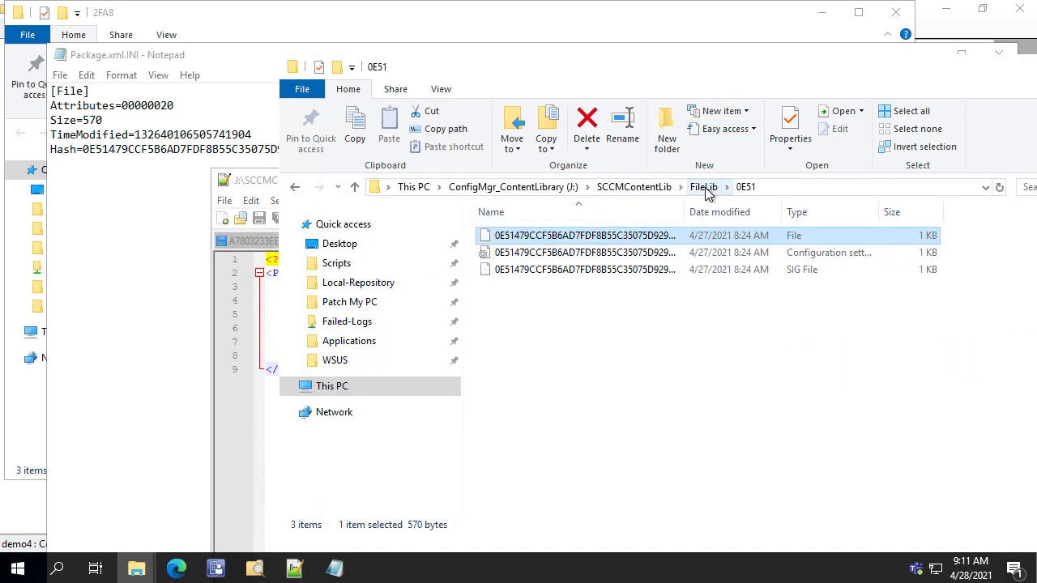
{"action": "left_click", "coordinate": [241, 461]}
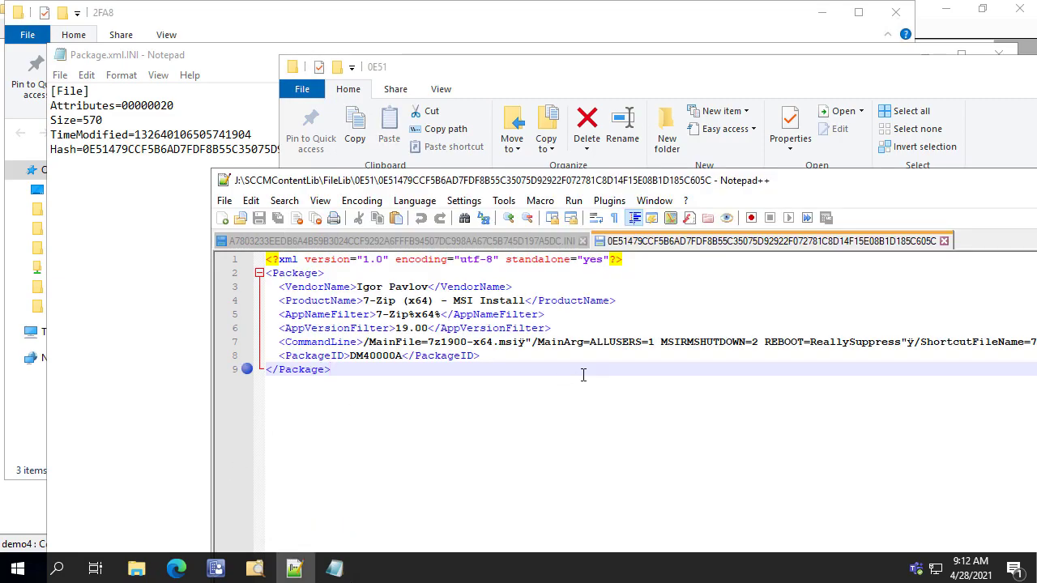
{"action": "key", "text": "Return"}
{"action": "key", "text": "Return"}
{"action": "type", "text": "asdfasdf"}
{"action": "key", "text": "ctrl+s"}
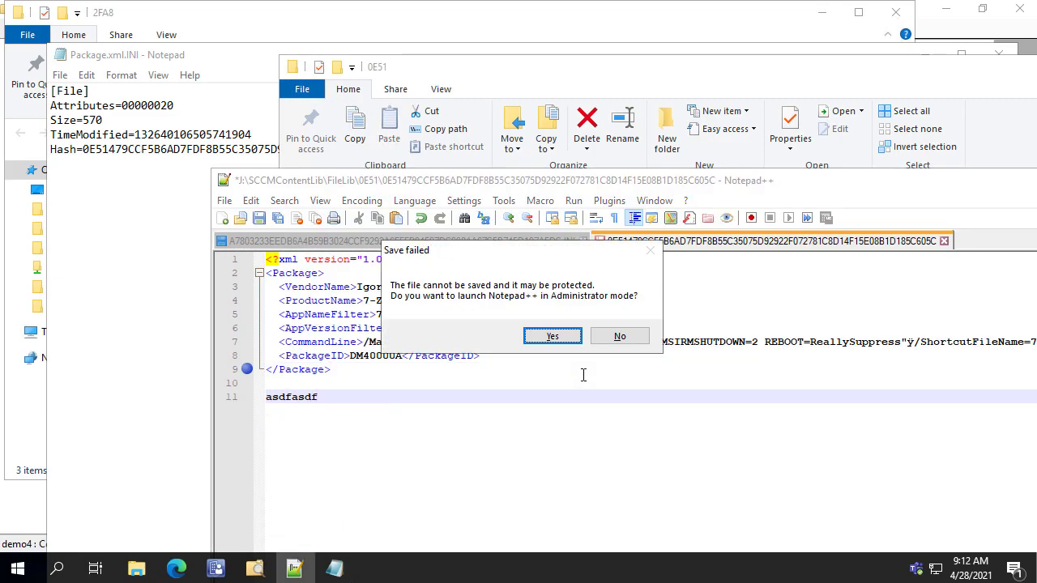
{"action": "left_click", "coordinate": [557, 337]}
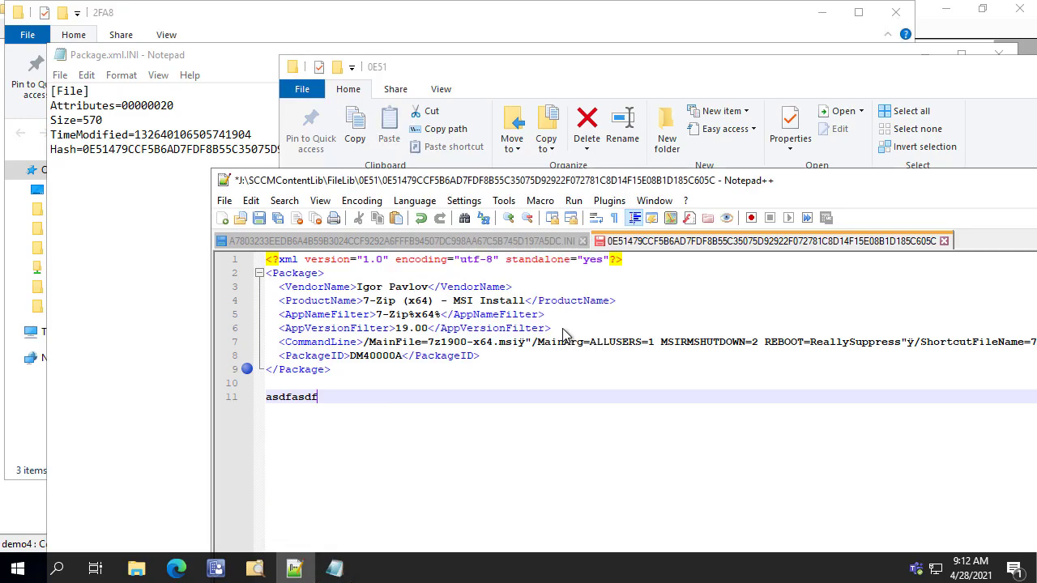
{"action": "key", "text": "Left"}
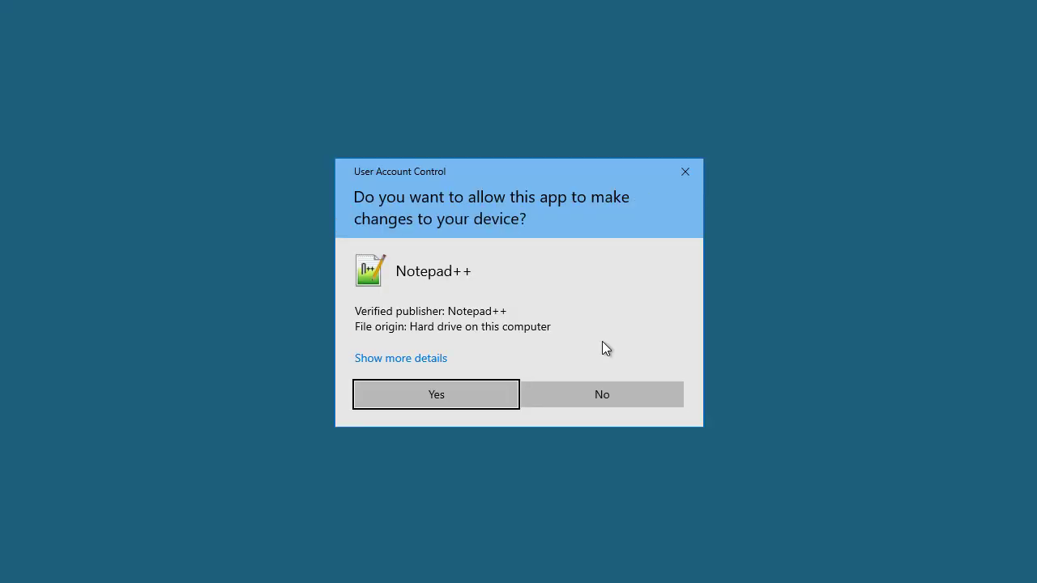
{"action": "key", "text": "Return"}
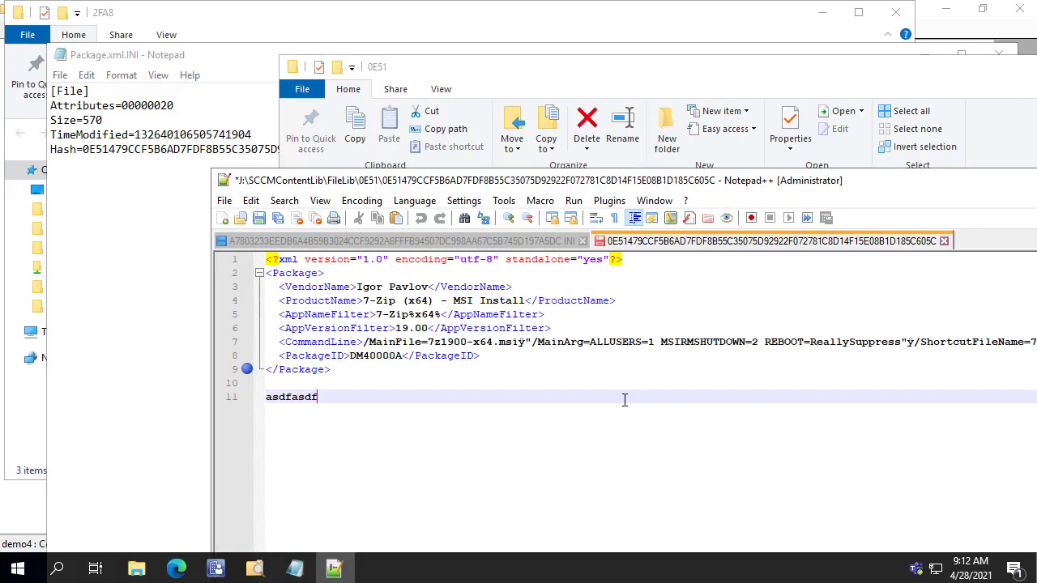
{"action": "key", "text": "ctrl+s"}
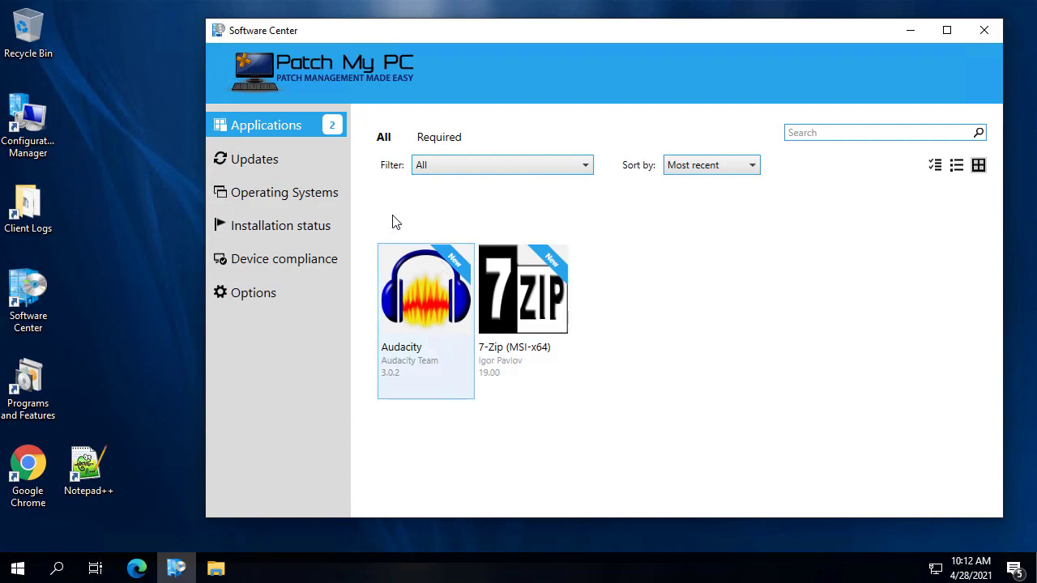
In Software Center on the client, retry the Audacity installation and start installing 7-Zip (MSI-x64)
{"action": "left_click", "coordinate": [436, 302]}
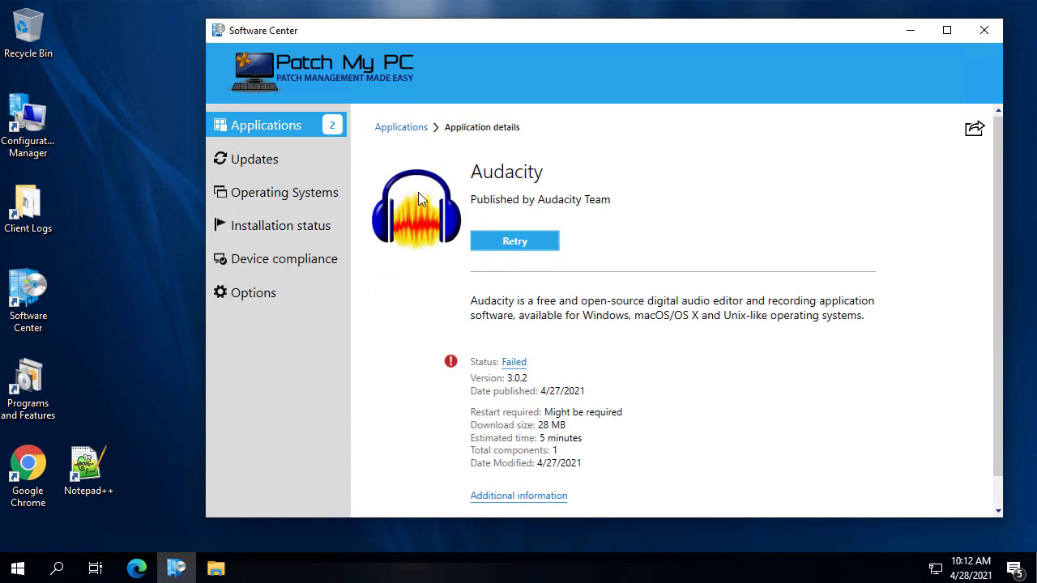
{"action": "left_click", "coordinate": [516, 243]}
{"action": "left_click", "coordinate": [303, 127]}
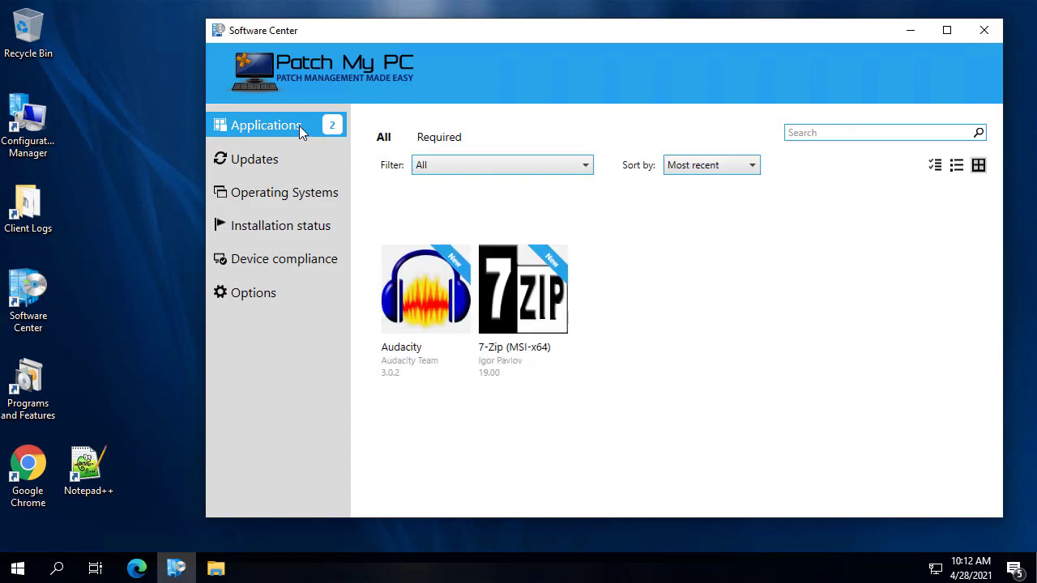
{"action": "left_click", "coordinate": [518, 316]}
{"action": "left_click", "coordinate": [489, 241]}
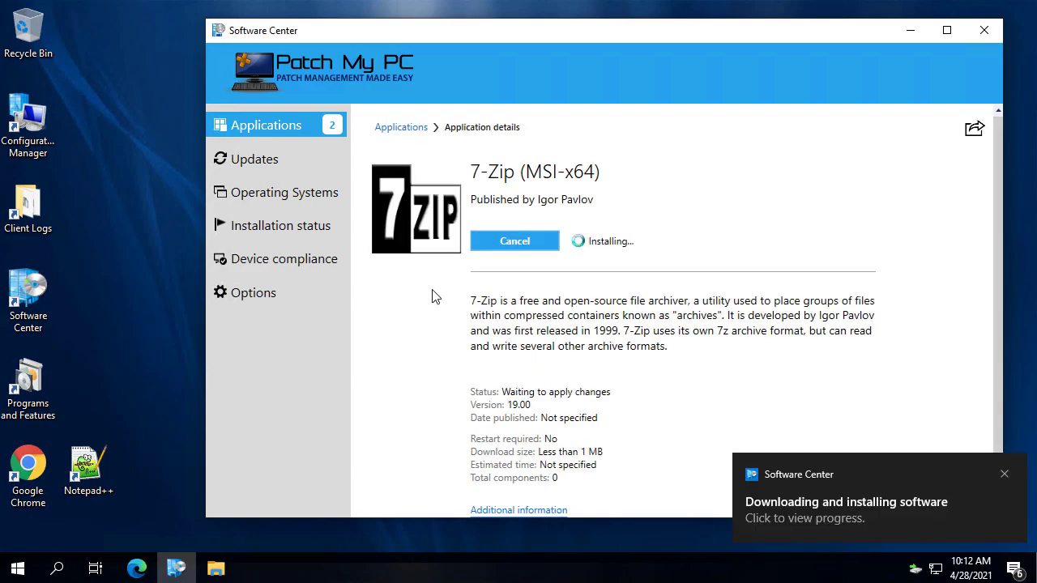
{"action": "left_click_drag", "start_coordinate": [623, 36], "coordinate": [465, 66]}
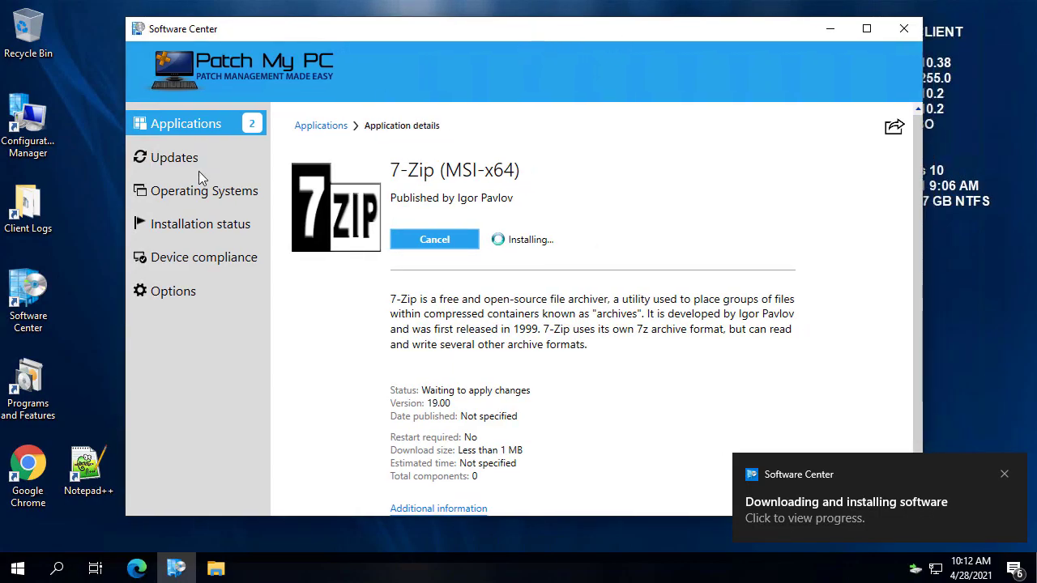
Check the installation status list and the Audacity application details for the outcome of the retry
{"action": "left_click", "coordinate": [203, 227]}
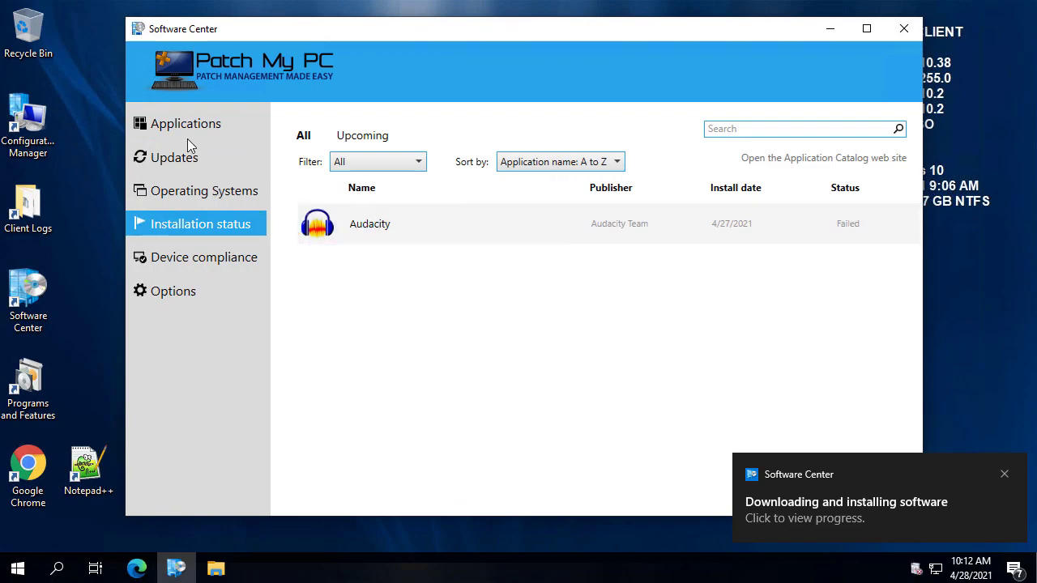
{"action": "left_click", "coordinate": [187, 130]}
{"action": "left_click", "coordinate": [389, 279]}
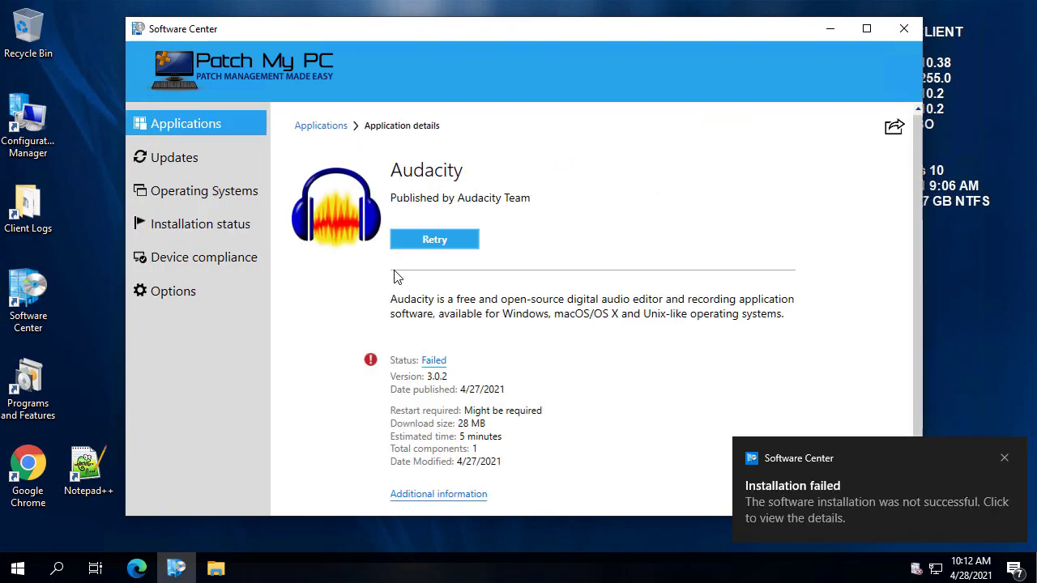
Open the 7-Zip (MSI-x64) application details again and start its installation once more
{"action": "left_click", "coordinate": [198, 130]}
{"action": "left_click", "coordinate": [460, 304]}
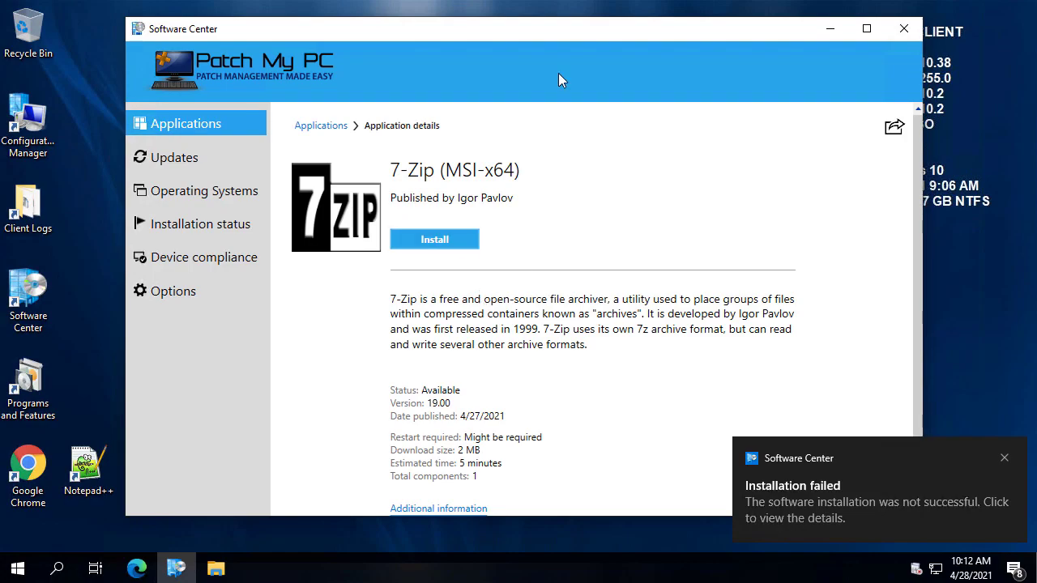
{"action": "left_click_drag", "start_coordinate": [600, 29], "coordinate": [647, 22]}
{"action": "left_click", "coordinate": [511, 230]}
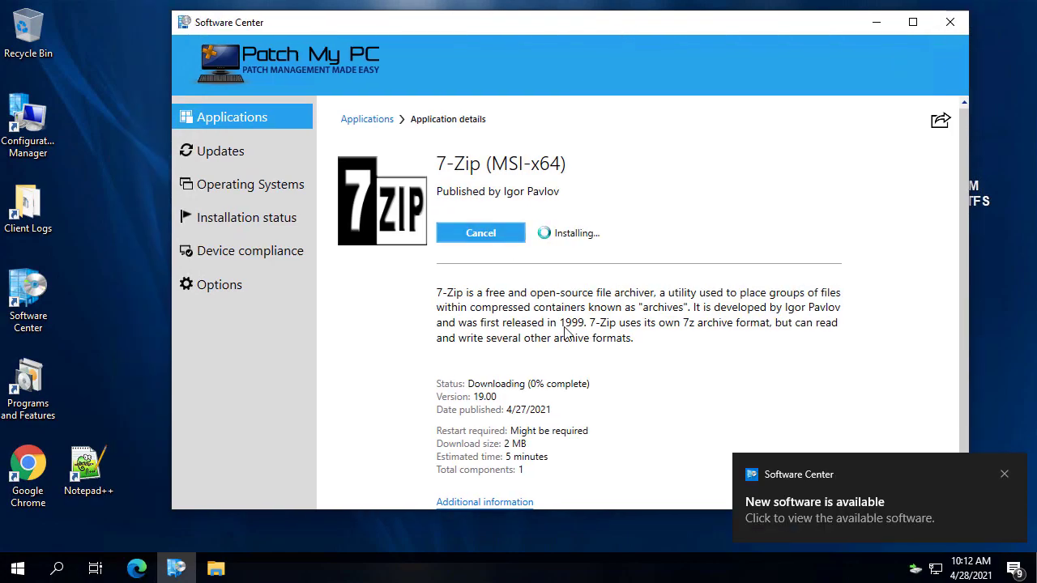
Open the client Logs folder and view AppIntentEval.log in Configuration Manager Trace Log Tool
{"action": "double_click", "coordinate": [27, 207]}
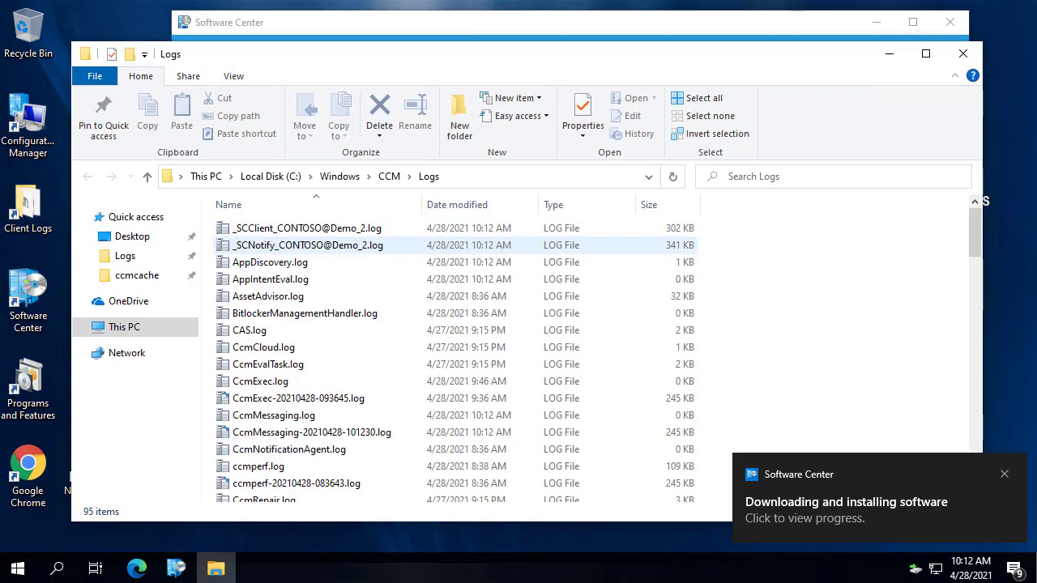
{"action": "left_click", "coordinate": [304, 281]}
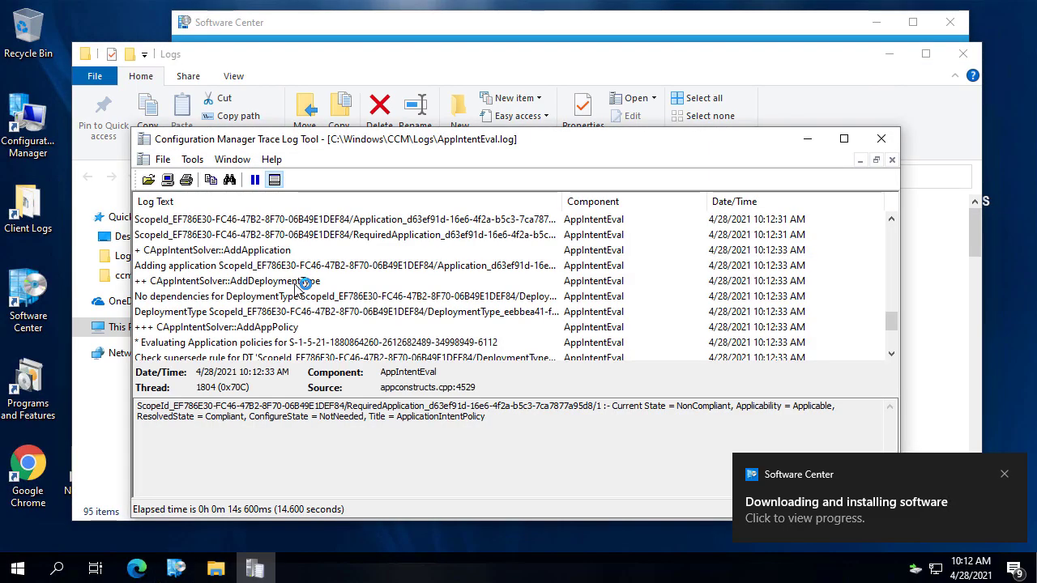
{"action": "left_click", "coordinate": [298, 273]}
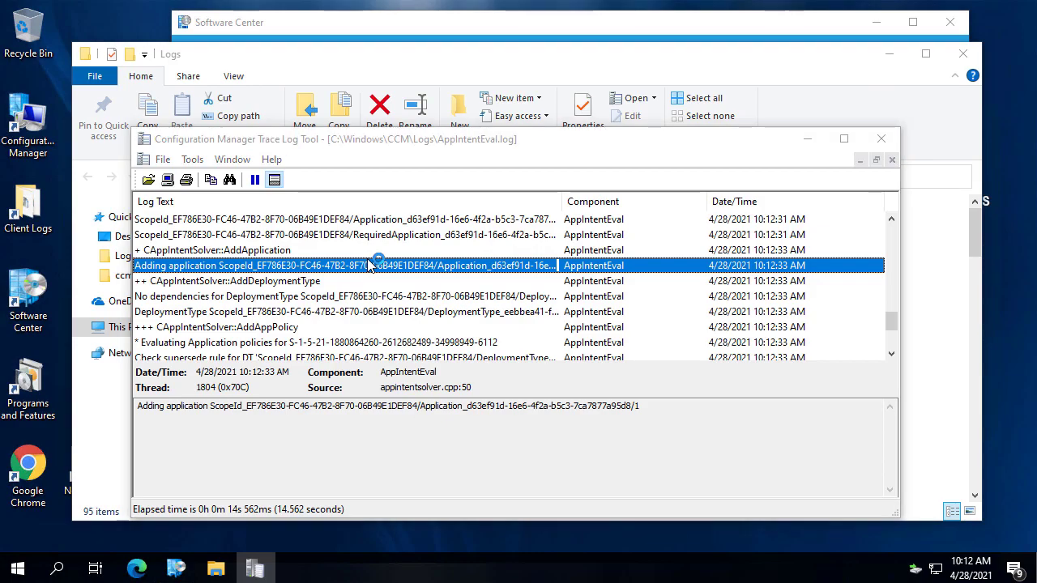
Open the copied list of client logs, including LocationServices.log, CAS.log and StateMessage.log, as one merged log in a maximized window
{"action": "key", "text": "ctrl+o"}
{"action": "key", "text": "ctrl+v"}
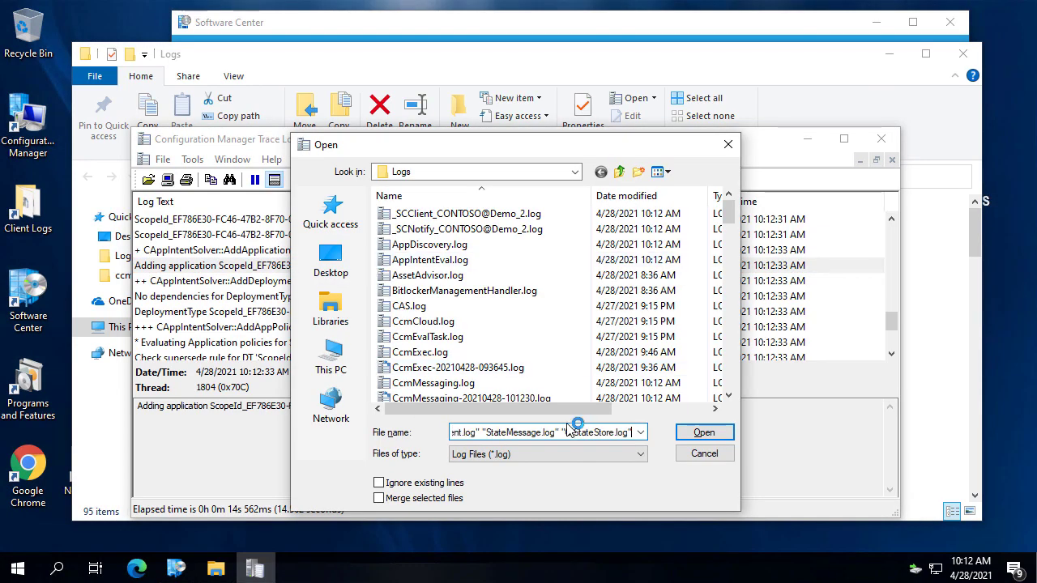
{"action": "left_click", "coordinate": [423, 497]}
{"action": "left_click", "coordinate": [697, 437]}
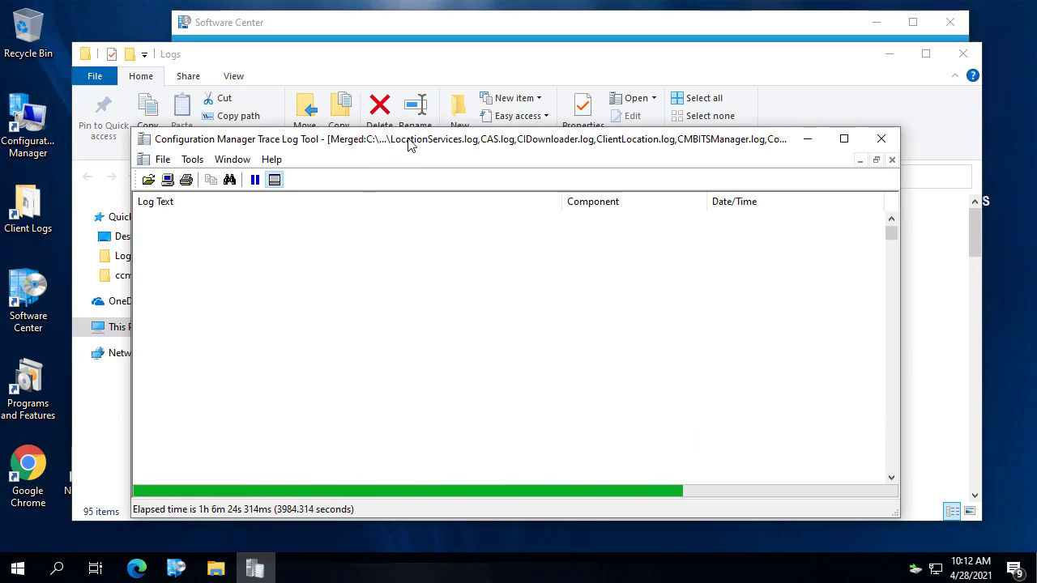
{"action": "double_click", "coordinate": [408, 145]}
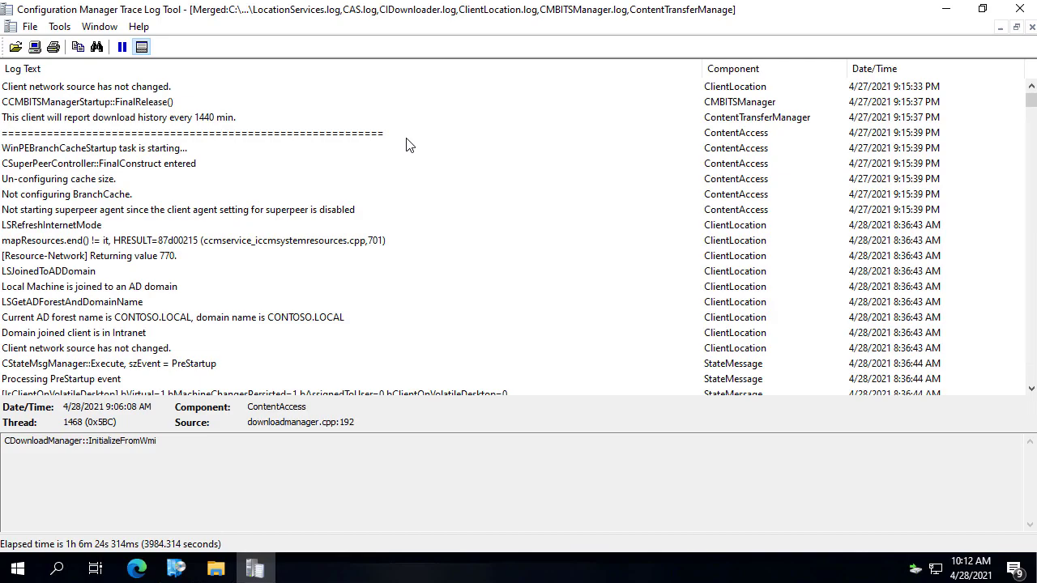
{"action": "left_click", "coordinate": [482, 227]}
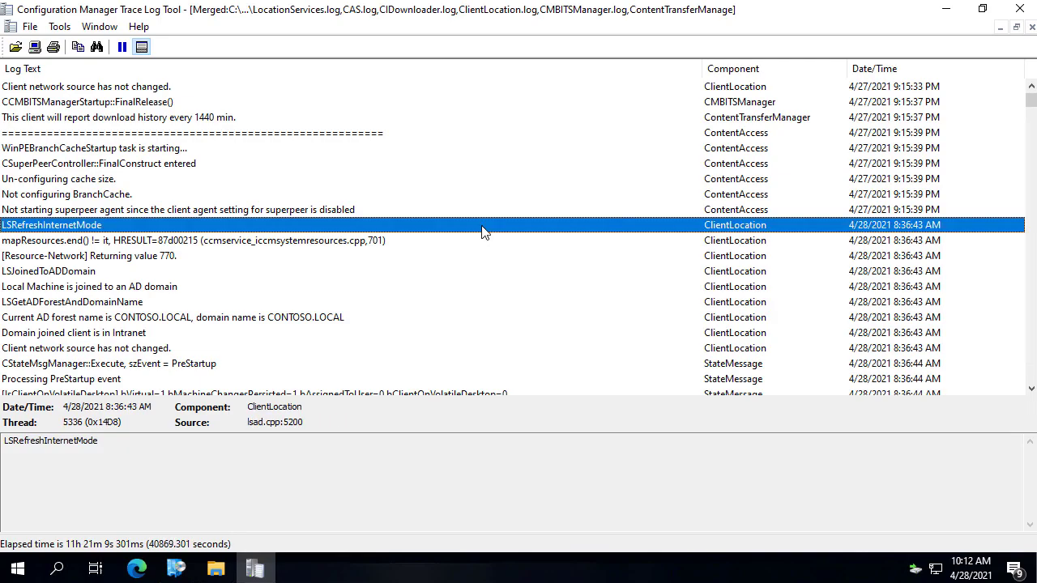
Search the merged log for "error retrieving manifest" and highlight the error code in the matching entry's details
{"action": "key", "text": "ctrl+f"}
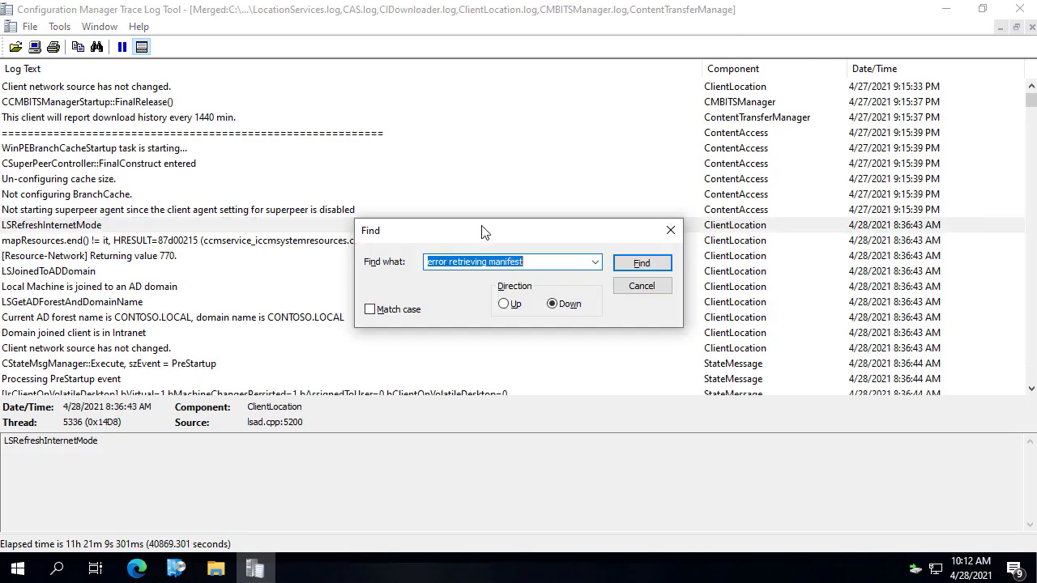
{"action": "type", "text": "erro"}
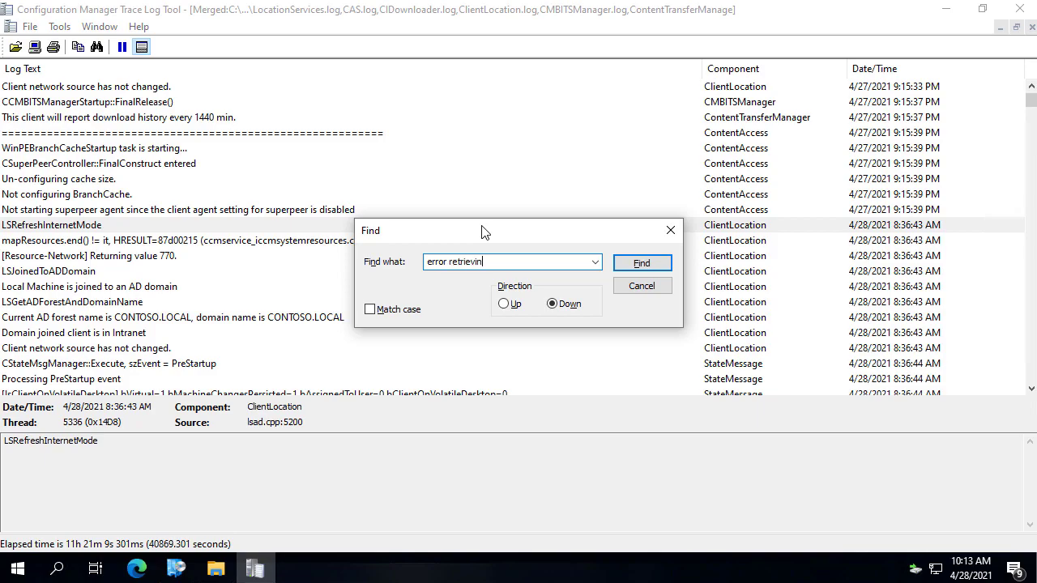
{"action": "key", "text": "Return"}
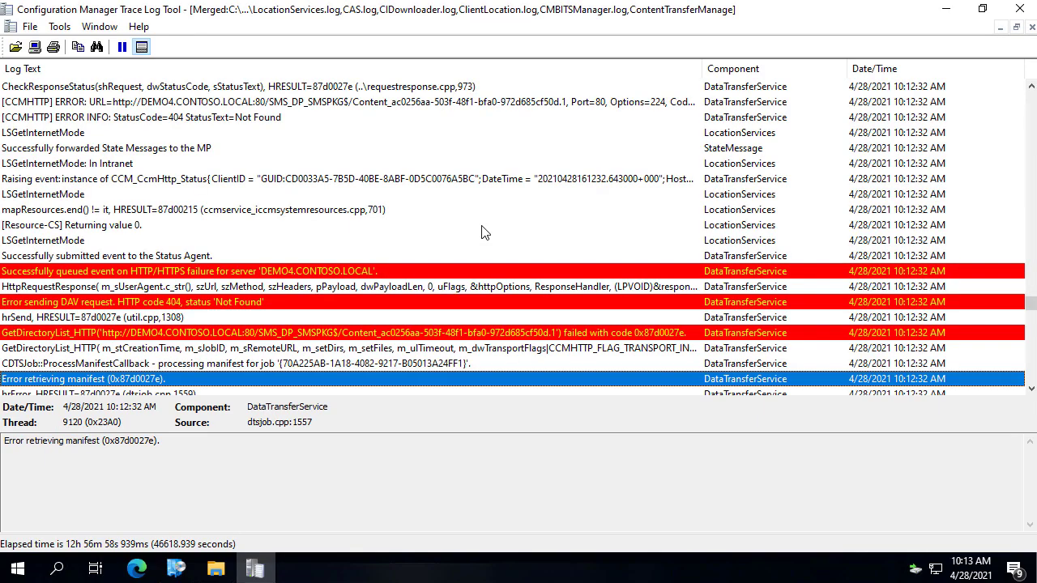
{"action": "scroll", "coordinate": [481, 233], "scroll_direction": "down", "scroll_amount": 1}
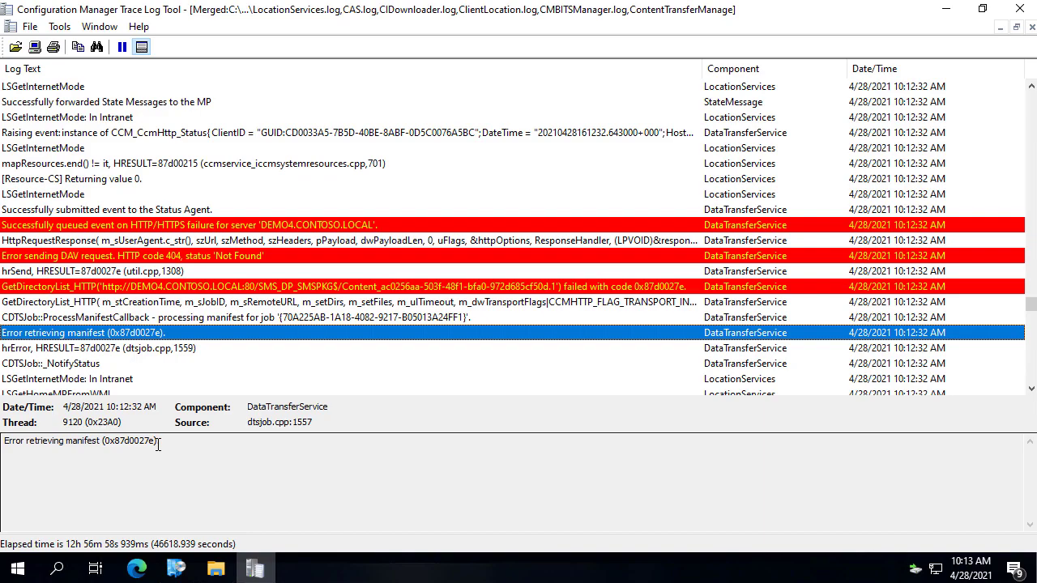
{"action": "left_click_drag", "start_coordinate": [152, 440], "coordinate": [120, 444]}
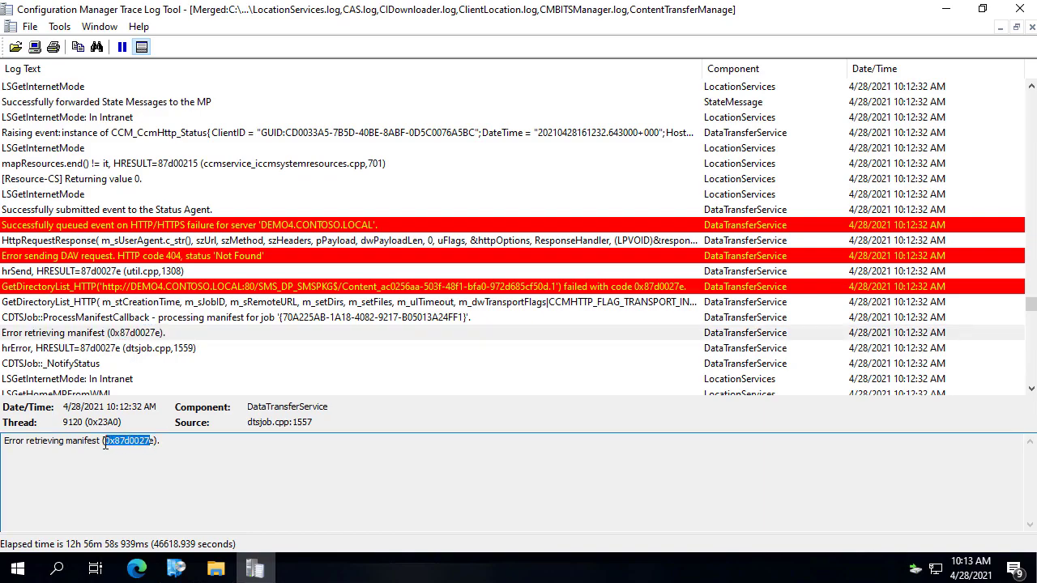
Trace the DataTransferService entries back from the DAV request error through the CCMHTTP error to the PROPFIND request for the content URL
{"action": "left_click", "coordinate": [251, 258]}
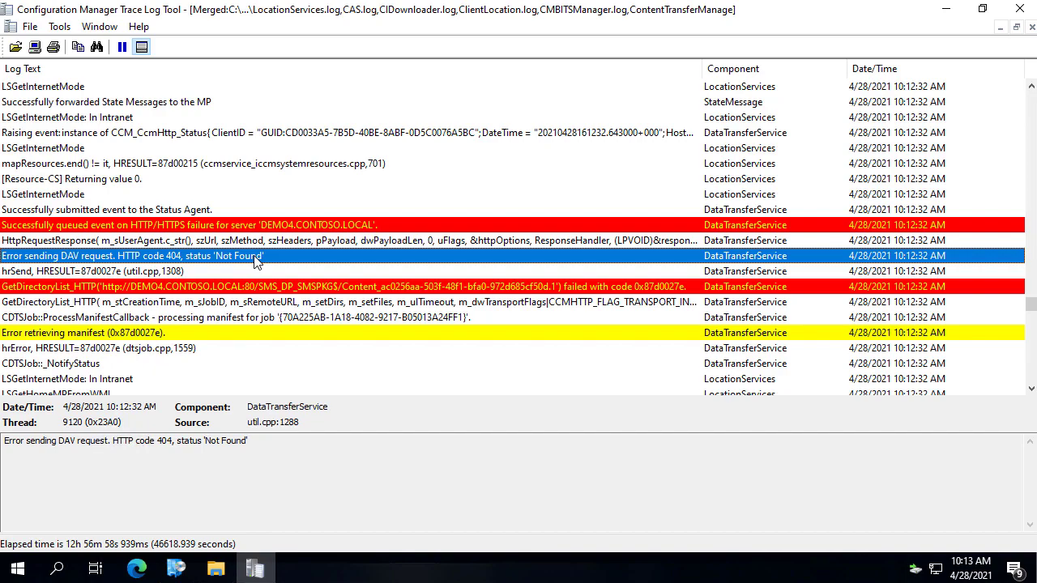
{"action": "scroll", "coordinate": [428, 197], "scroll_direction": "up", "scroll_amount": 4}
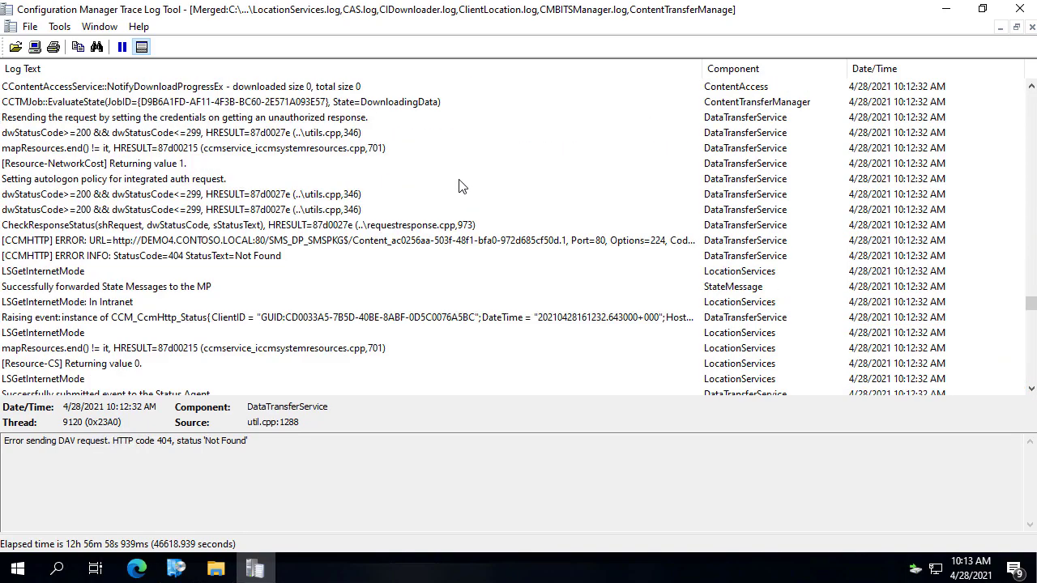
{"action": "left_click", "coordinate": [359, 245]}
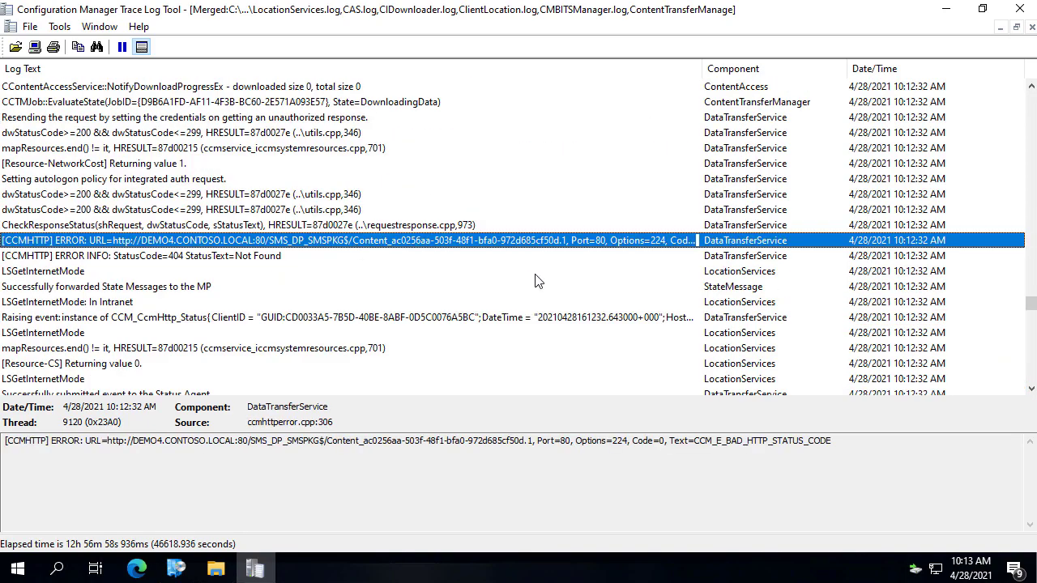
{"action": "scroll", "coordinate": [558, 194], "scroll_direction": "up", "scroll_amount": 5}
{"action": "left_click", "coordinate": [515, 198]}
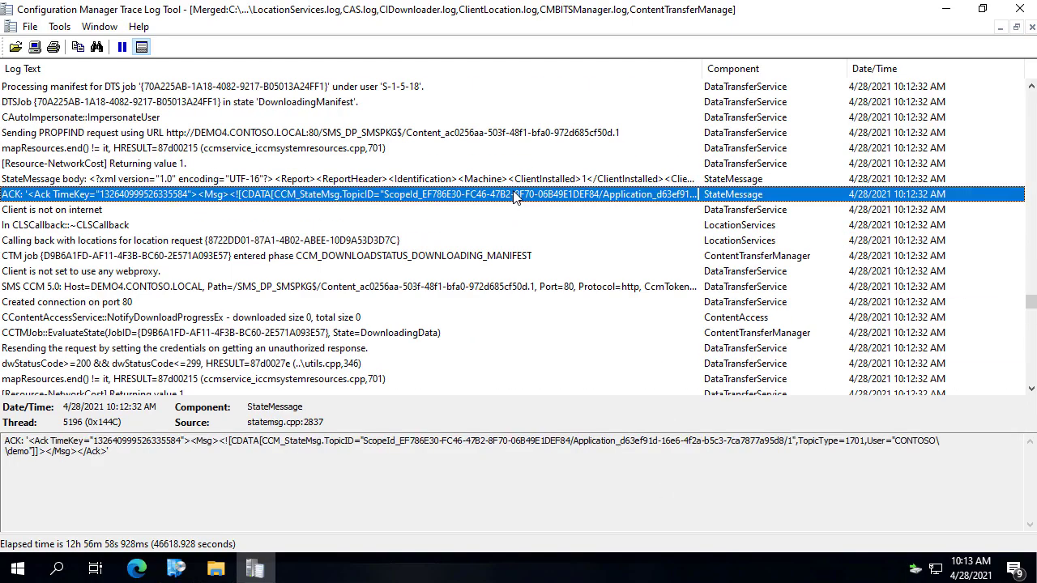
{"action": "left_click", "coordinate": [501, 180]}
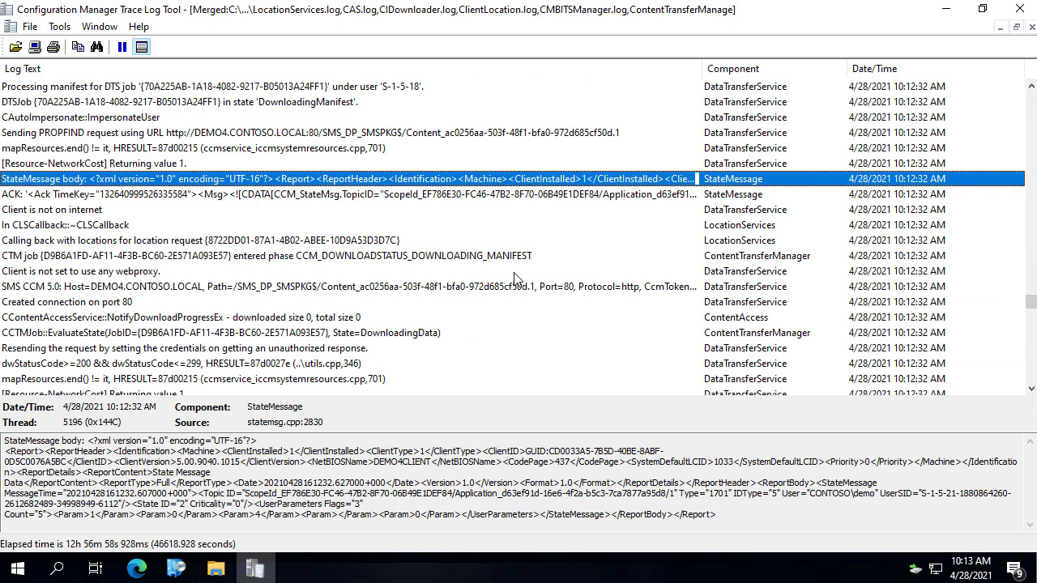
{"action": "scroll", "coordinate": [465, 257], "scroll_direction": "up", "scroll_amount": 3}
{"action": "left_click", "coordinate": [477, 273]}
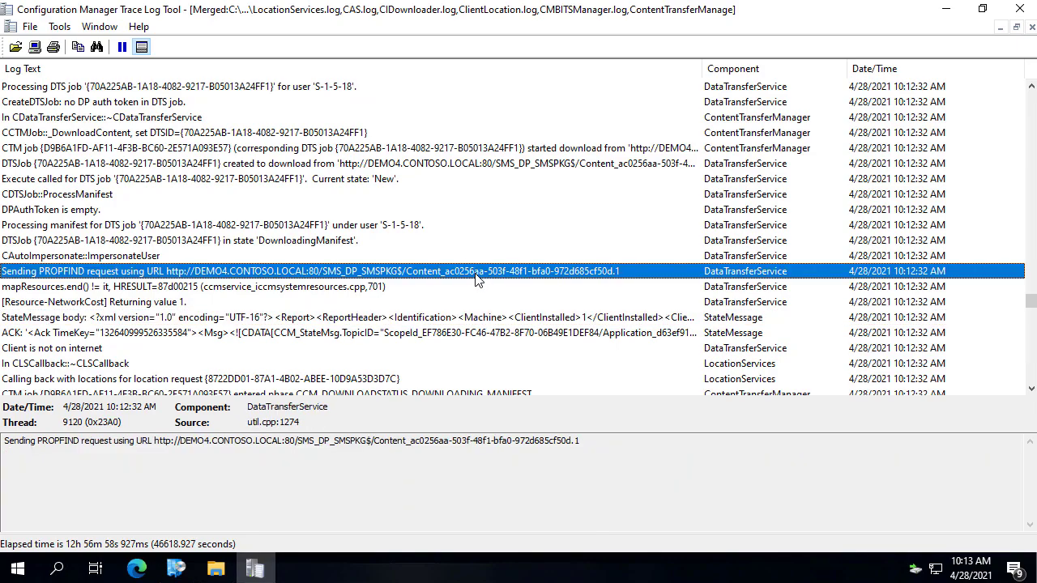
Return to the HTTP/HTTPS failure event and the DAV request error just before the manifest error
{"action": "scroll", "coordinate": [537, 173], "scroll_direction": "down", "scroll_amount": 7}
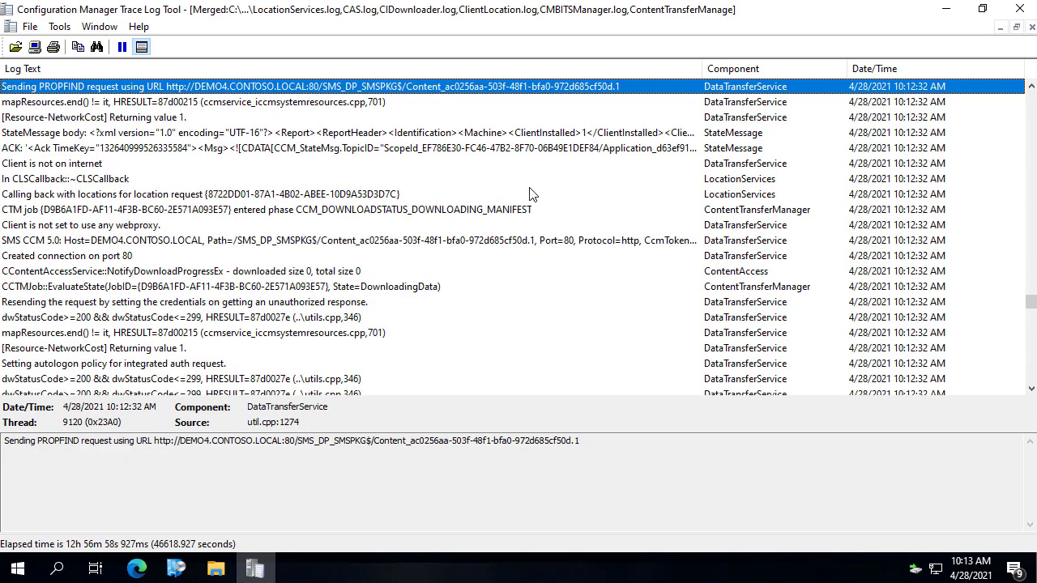
{"action": "scroll", "coordinate": [498, 299], "scroll_direction": "down", "scroll_amount": 5}
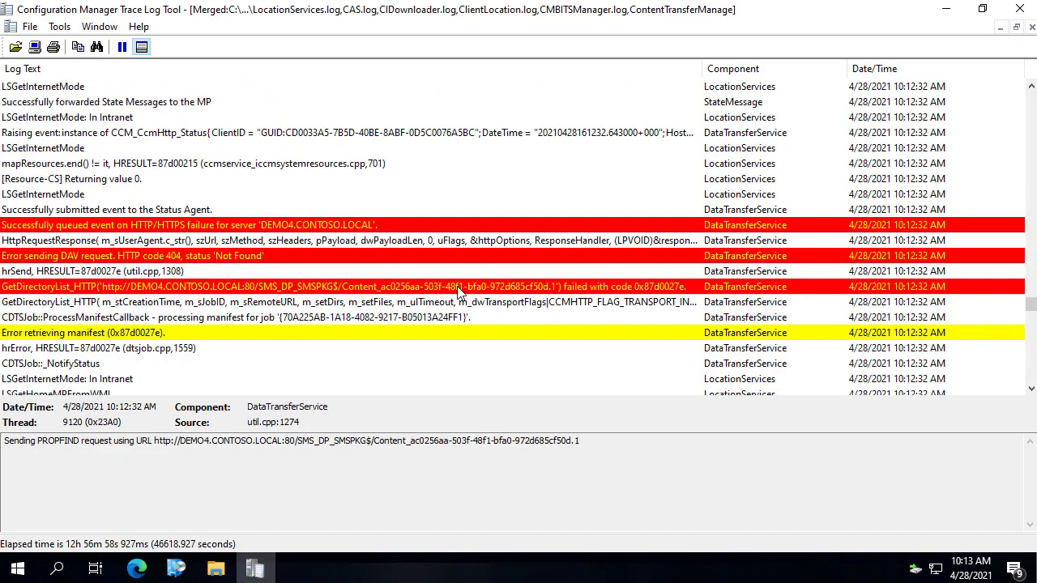
{"action": "left_click", "coordinate": [270, 227]}
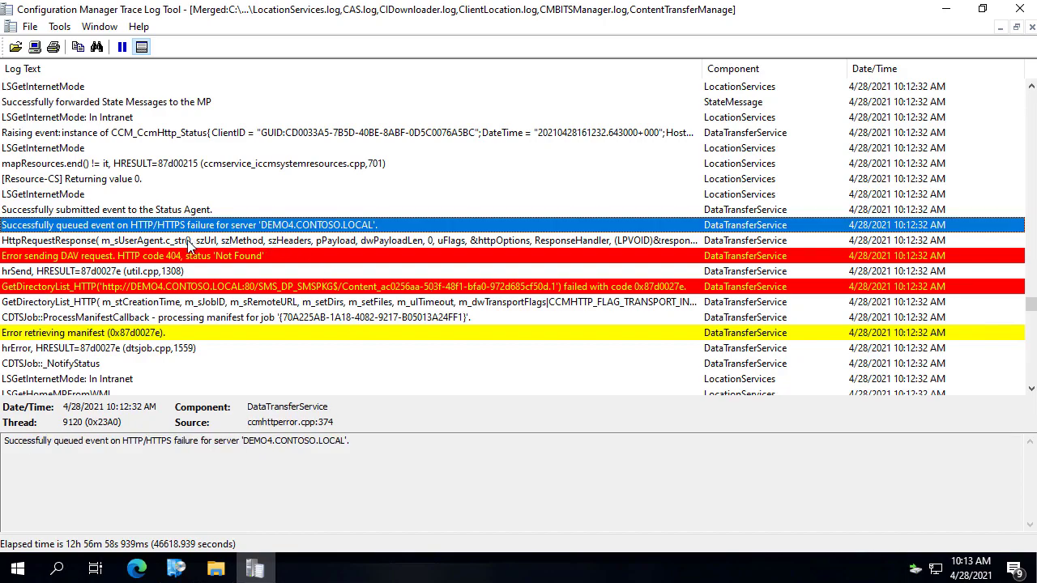
{"action": "left_click", "coordinate": [231, 258]}
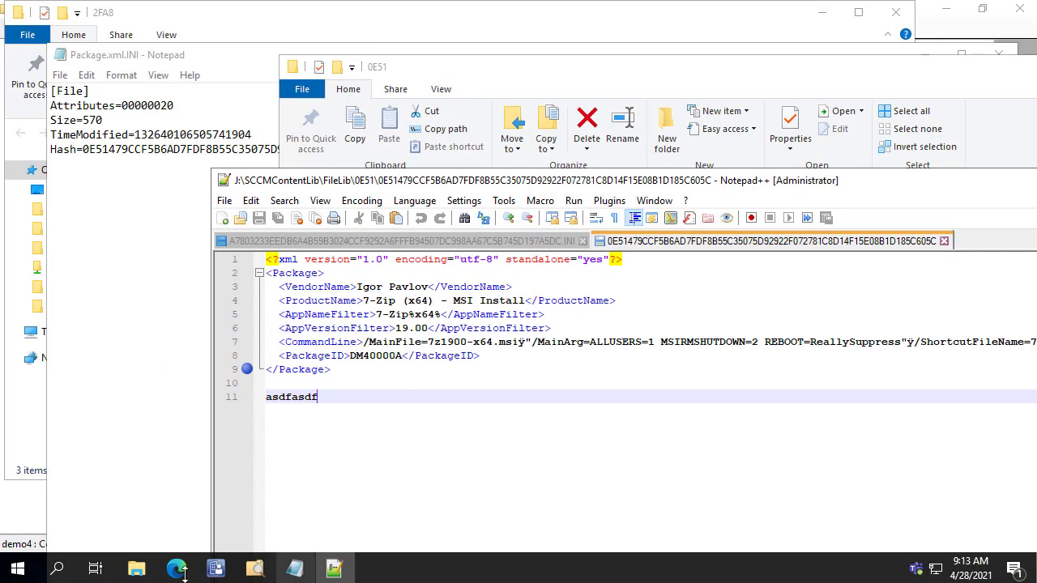
On the DEMO4 server, browse to C:\inetpub\logs\LogFiles\W3SVC1 and open u_ex210428.log
{"action": "mouse_move", "coordinate": [136, 569]}
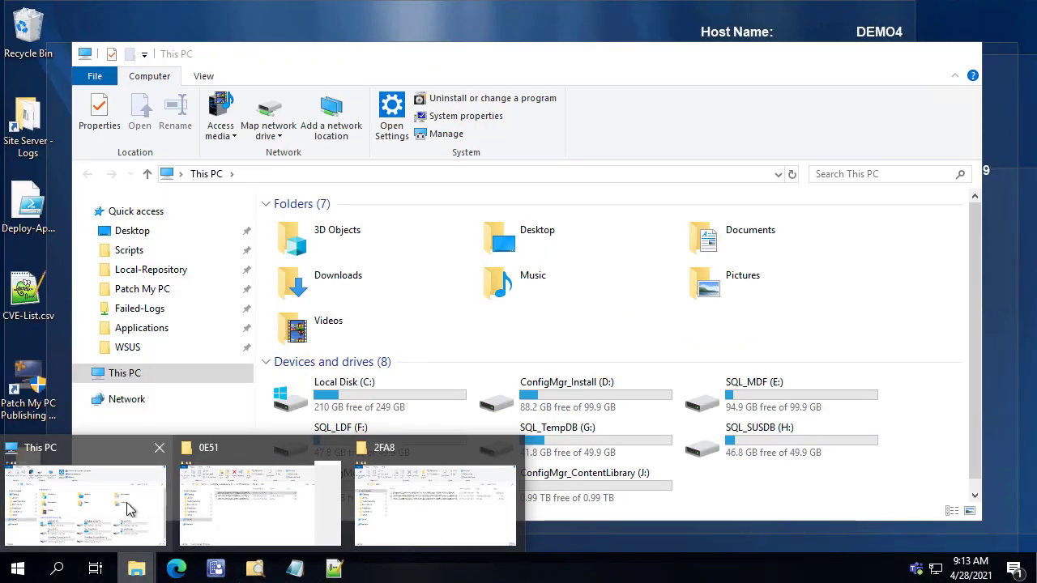
{"action": "left_click", "coordinate": [85, 507]}
{"action": "double_click", "coordinate": [409, 395]}
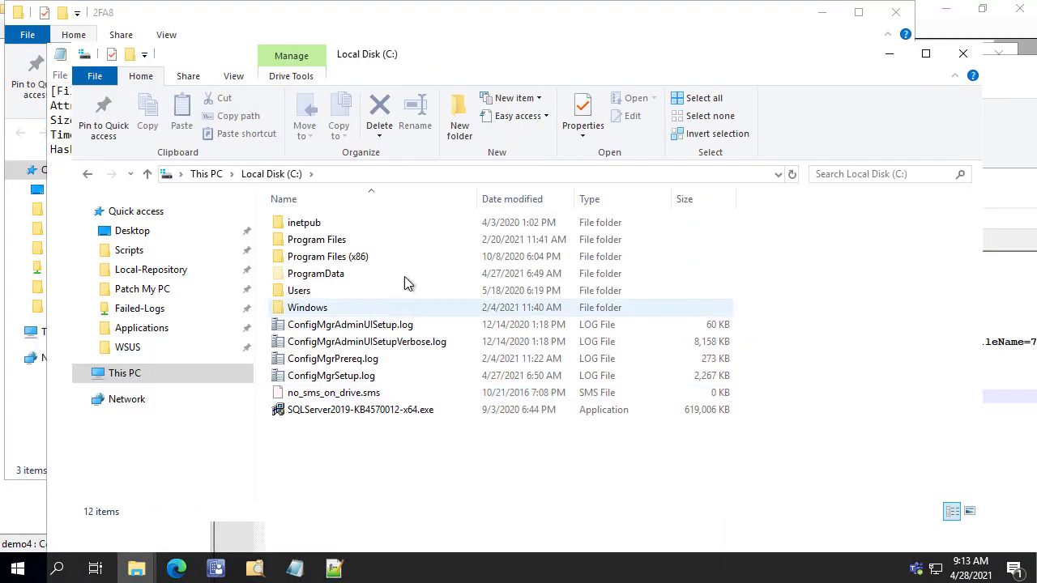
{"action": "double_click", "coordinate": [316, 224]}
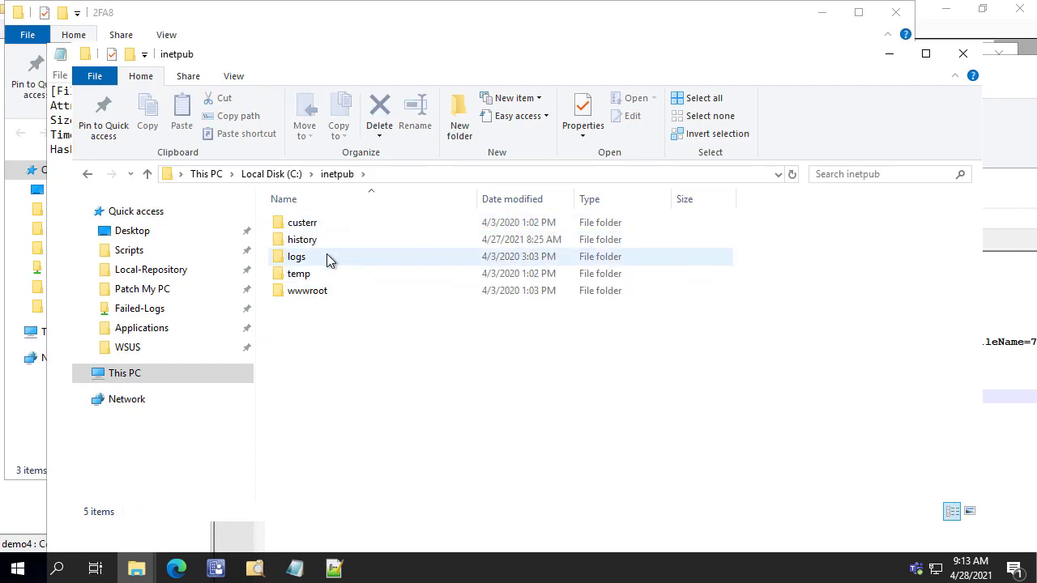
{"action": "double_click", "coordinate": [326, 256]}
{"action": "double_click", "coordinate": [307, 240]}
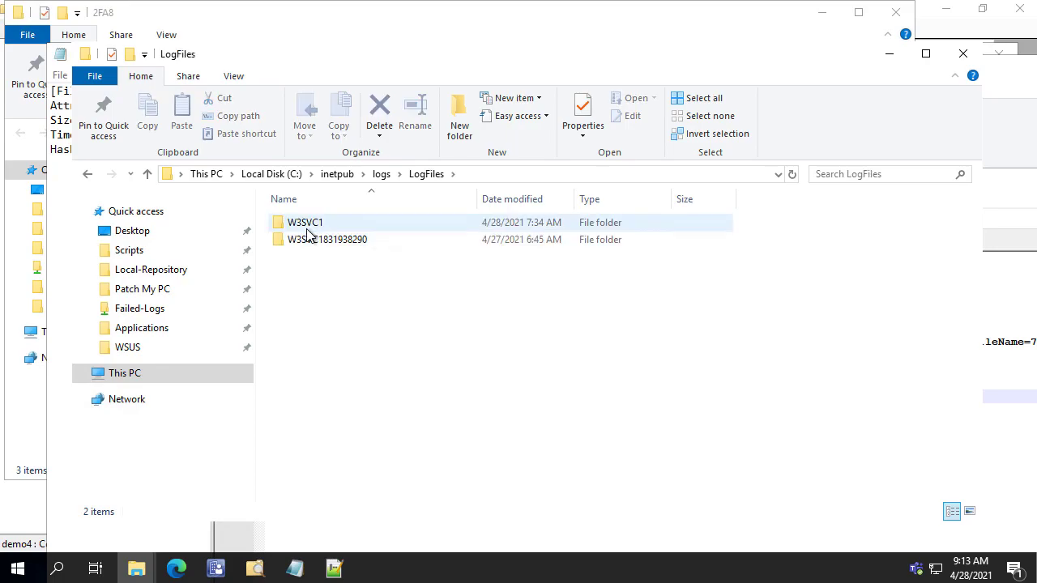
{"action": "double_click", "coordinate": [308, 229]}
{"action": "left_click", "coordinate": [508, 227]}
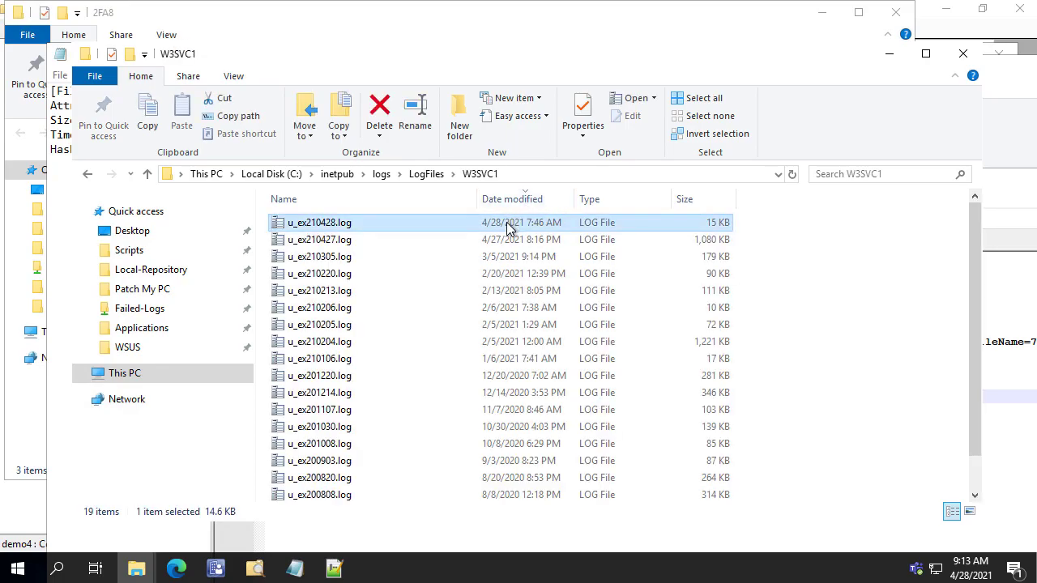
{"action": "double_click", "coordinate": [508, 227]}
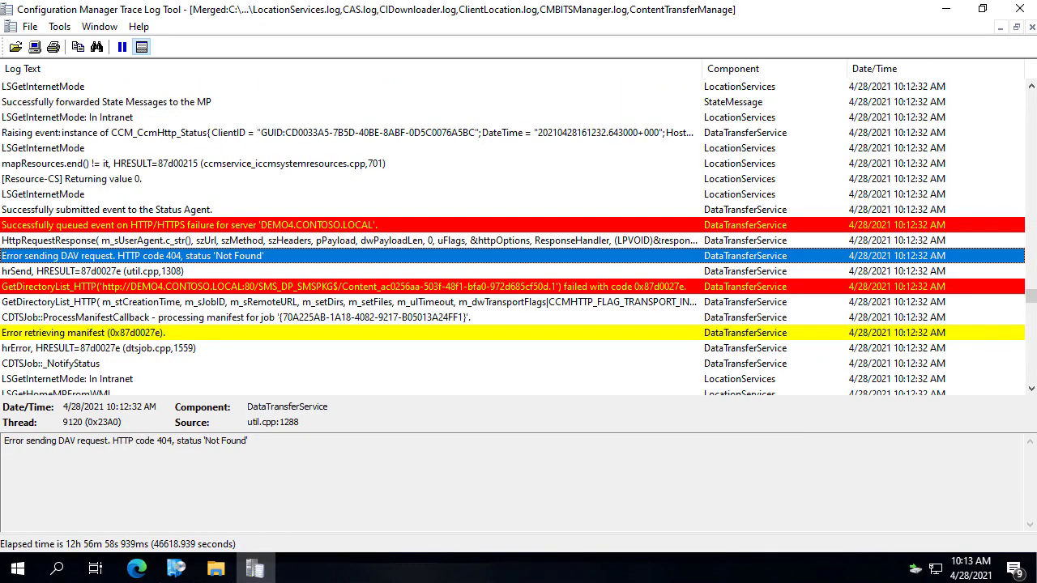
Locate the 16:12:31 PROPFIND request made by DEMO4CLIENT$ for the SMS_DP_SMSPKG$ content in the IIS log
{"action": "left_click", "coordinate": [856, 220]}
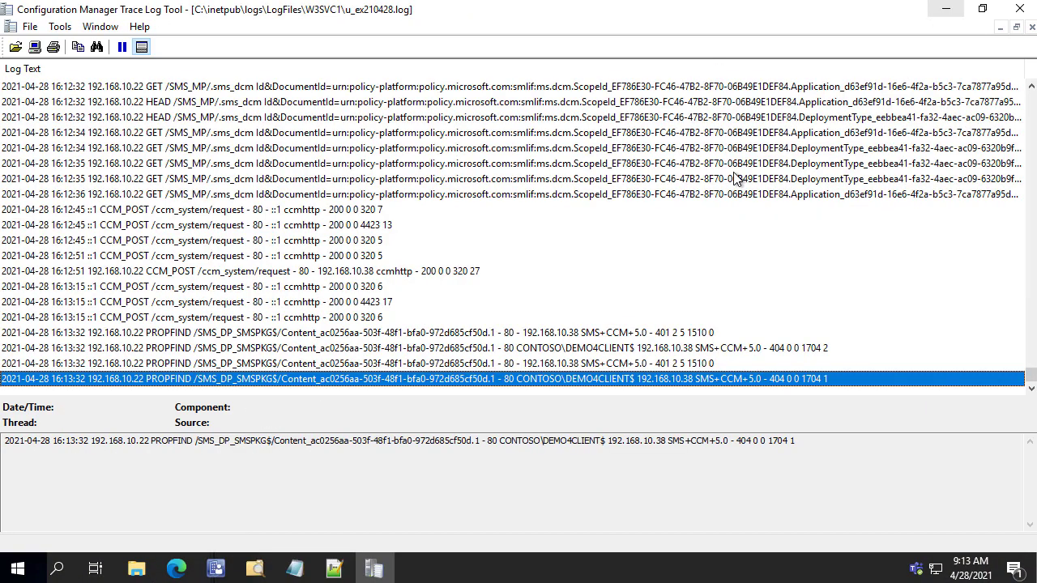
{"action": "left_click", "coordinate": [81, 243]}
{"action": "scroll", "coordinate": [81, 248], "scroll_direction": "up", "scroll_amount": 4}
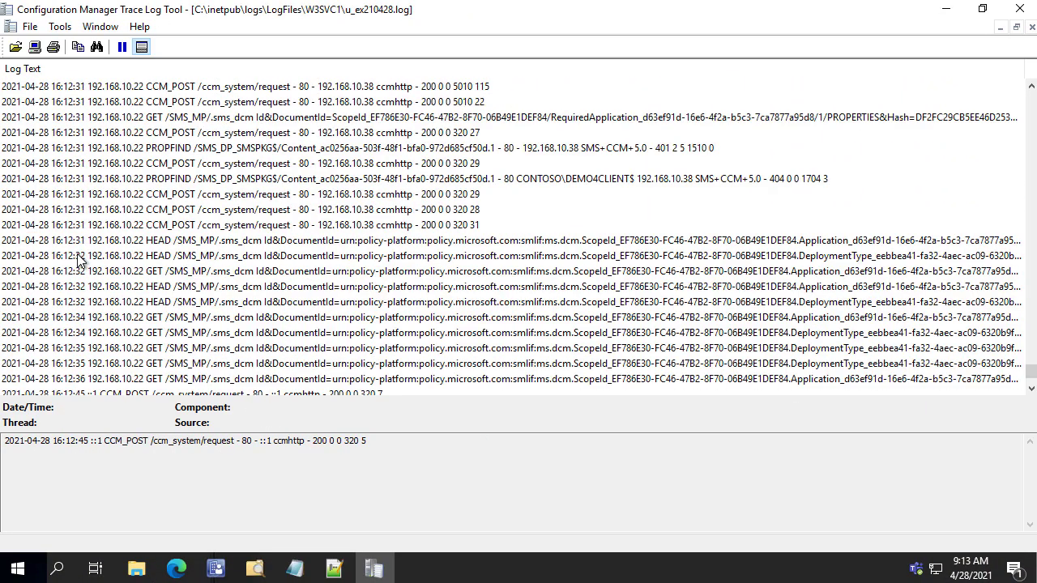
{"action": "left_click", "coordinate": [82, 198]}
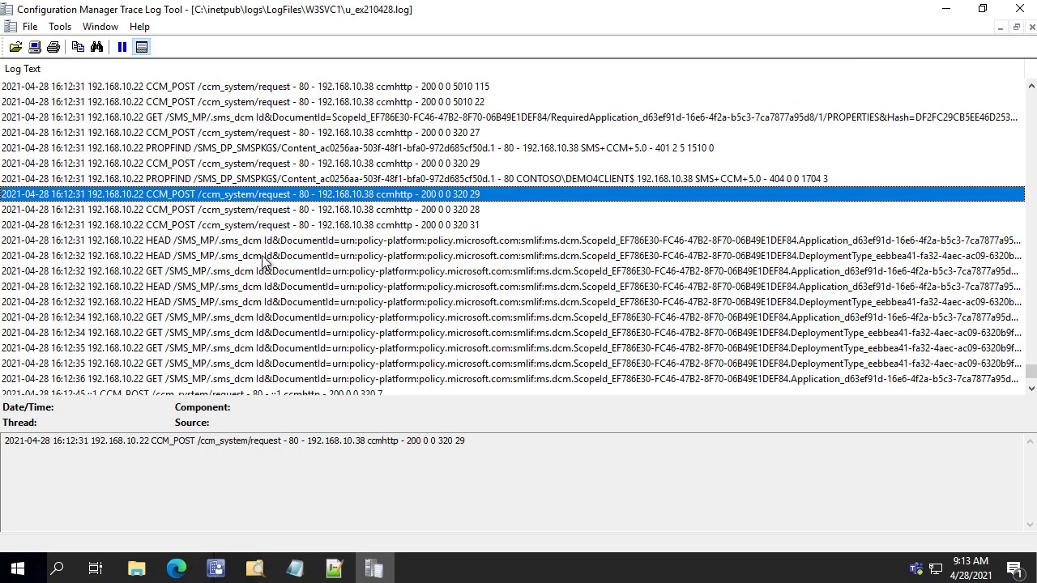
{"action": "left_click", "coordinate": [482, 225]}
{"action": "left_click", "coordinate": [513, 176]}
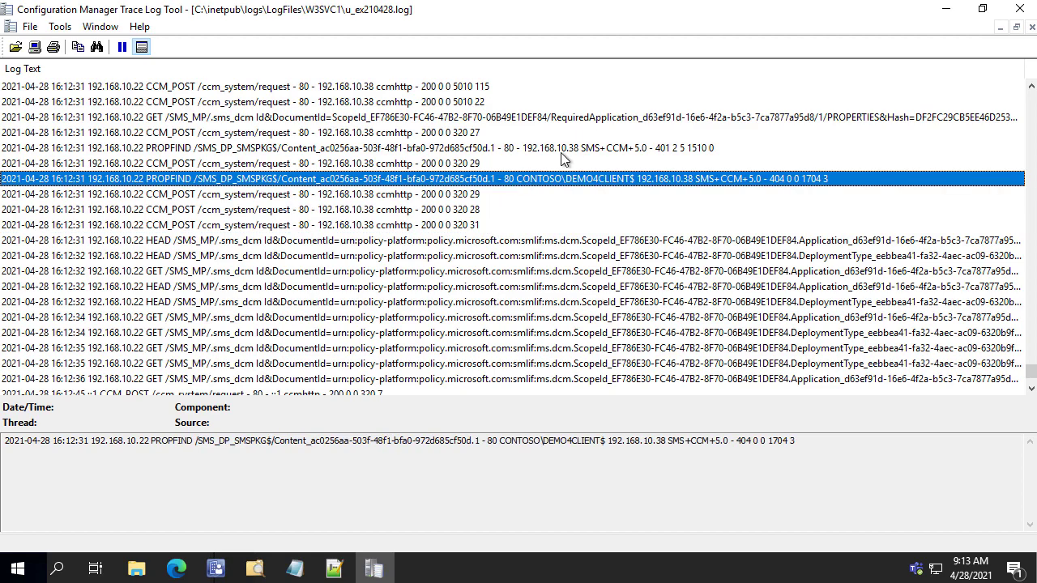
{"action": "scroll", "coordinate": [624, 192], "scroll_direction": "up", "scroll_amount": 2}
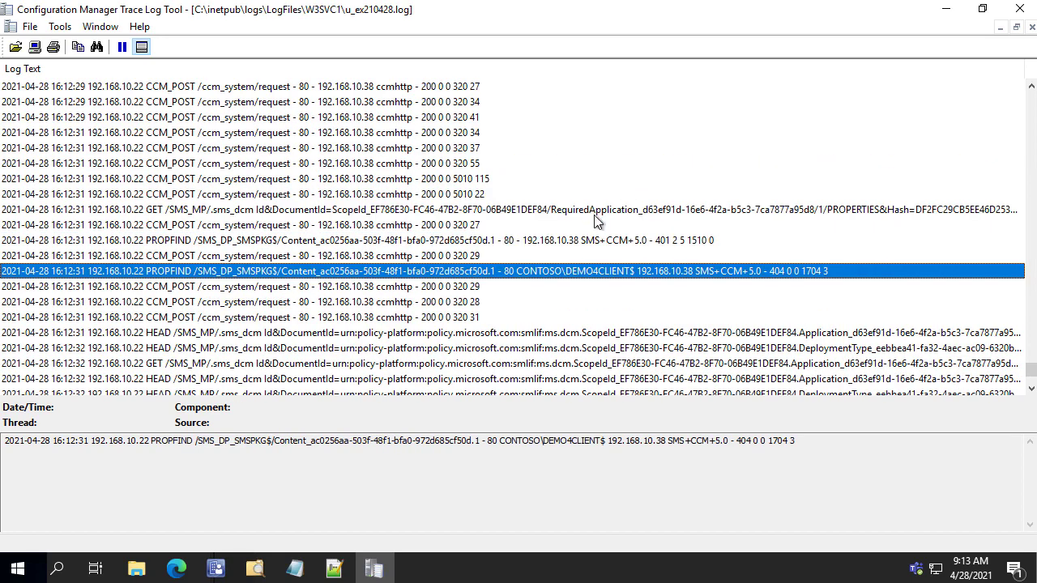
Review the PROPFIND entry's details, from the request method and content path to the status code
{"action": "left_click_drag", "start_coordinate": [859, 454], "coordinate": [320, 447]}
{"action": "left_click", "coordinate": [320, 452]}
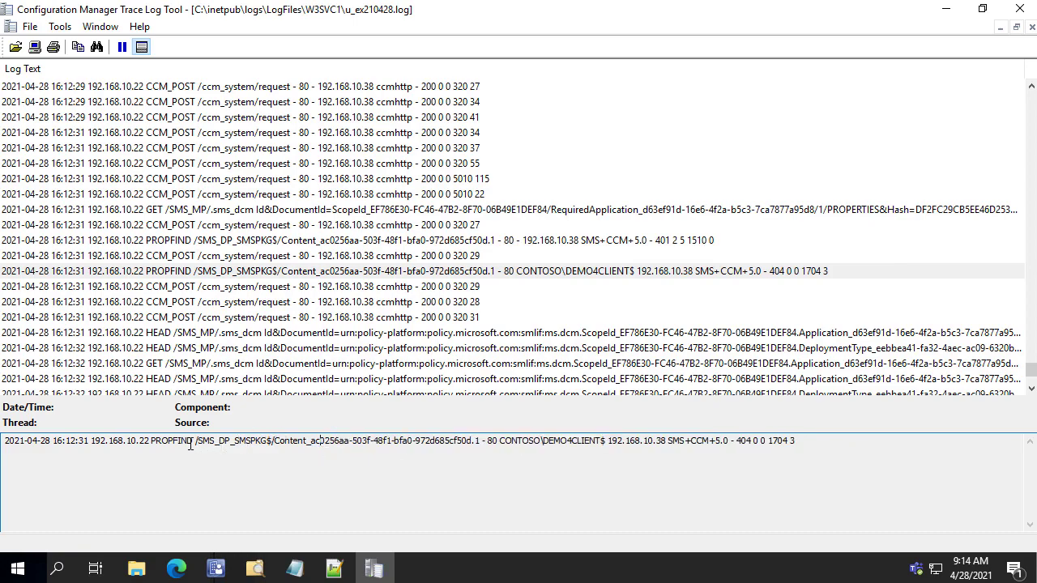
{"action": "left_click_drag", "start_coordinate": [161, 441], "coordinate": [721, 441]}
{"action": "left_click", "coordinate": [731, 440]}
{"action": "left_click", "coordinate": [261, 272]}
Open Internet Information Services (IIS) Manager, connect to the DEMO4 server node and maximize the window
{"action": "left_click", "coordinate": [20, 570]}
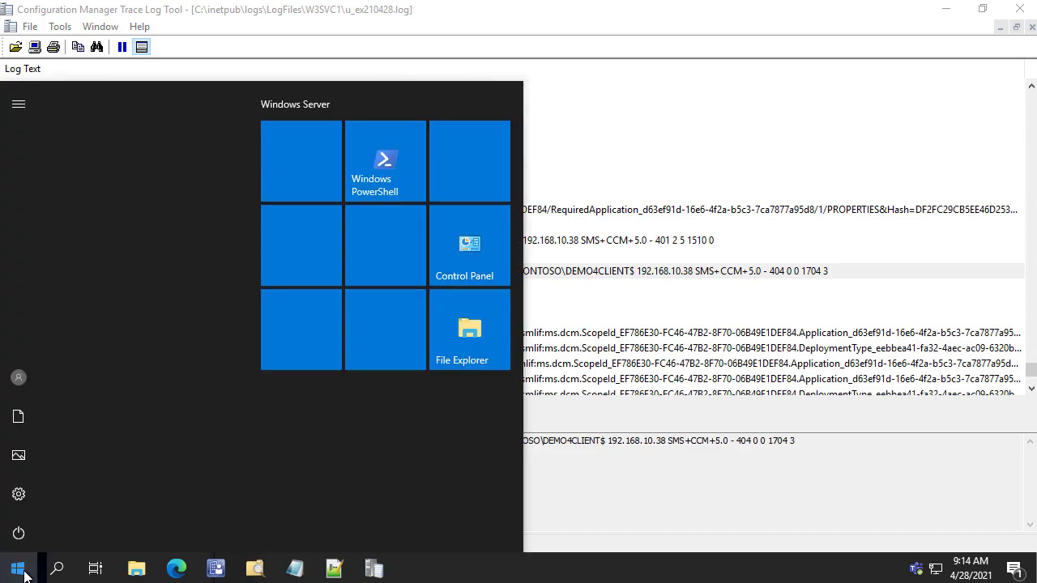
{"action": "type", "text": "iis"}
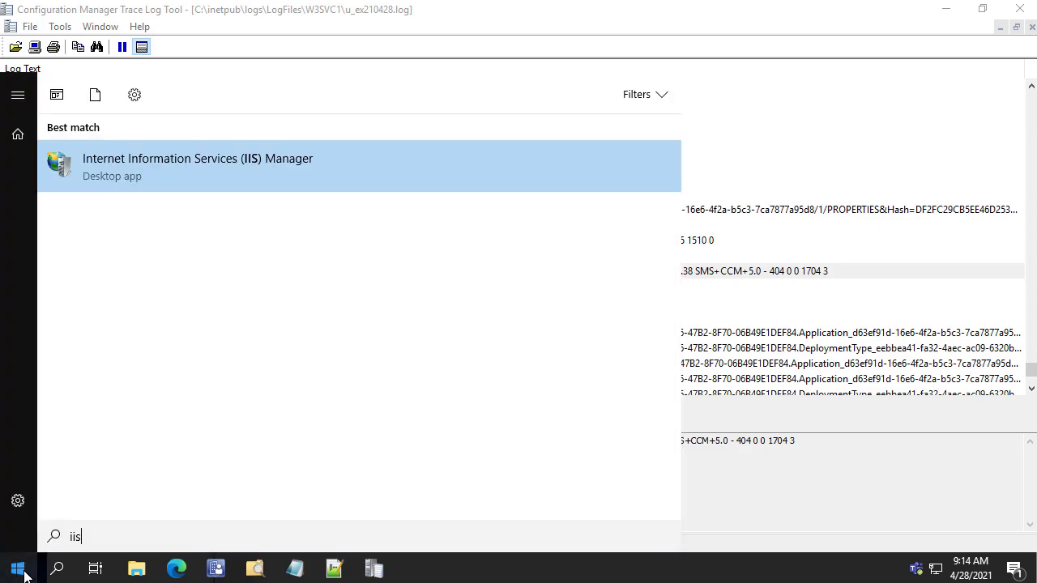
{"action": "key", "text": "Return"}
{"action": "left_click", "coordinate": [259, 280]}
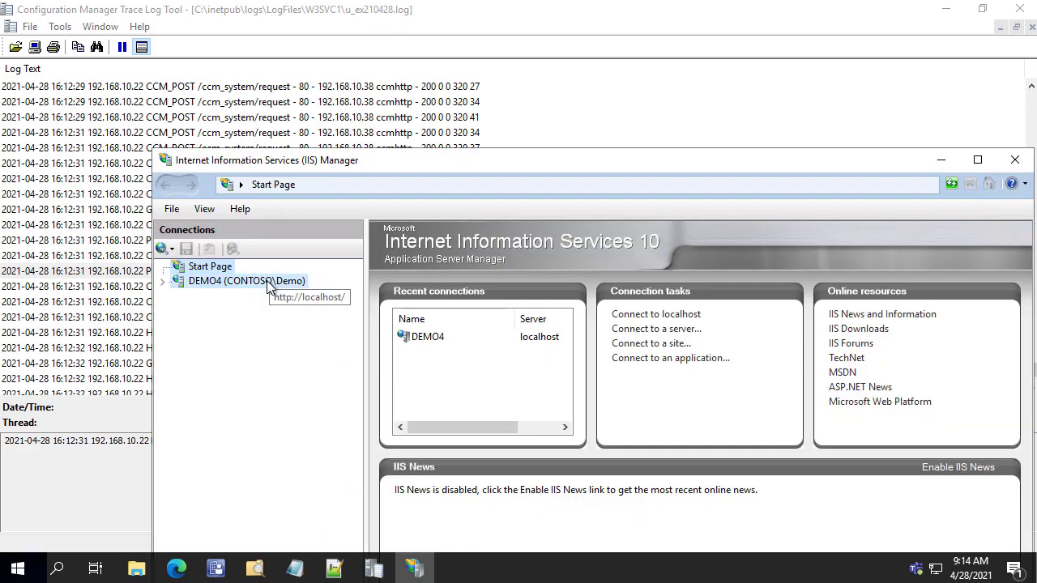
{"action": "left_click_drag", "start_coordinate": [303, 161], "coordinate": [512, 13]}
{"action": "double_click", "coordinate": [512, 13]}
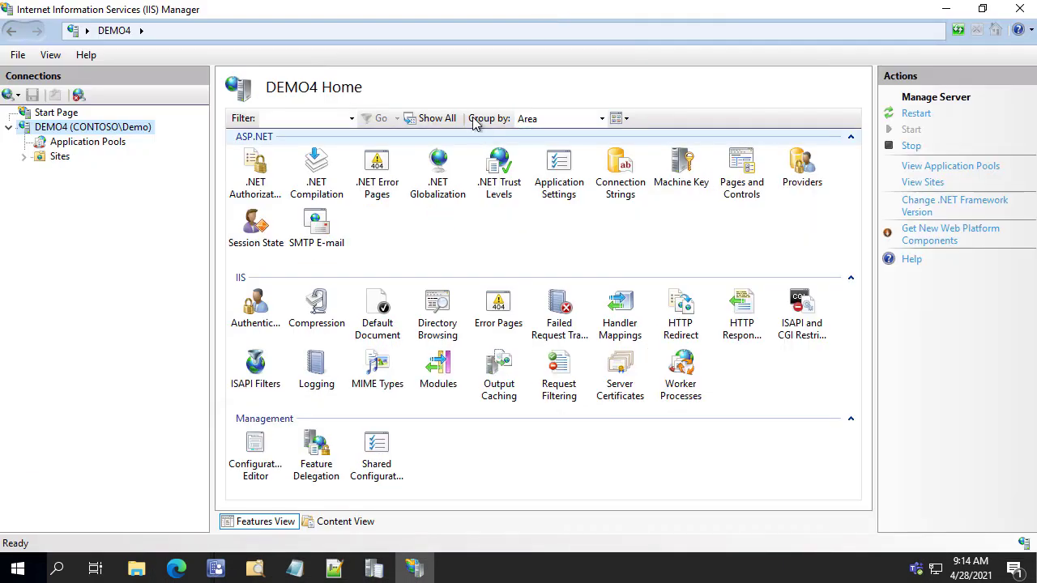
Expand Default Web Site under Sites and inspect the DataLib, FileLib and PkgLib folders of the SMS_DP_SMSPKG$ application
{"action": "left_click", "coordinate": [59, 157]}
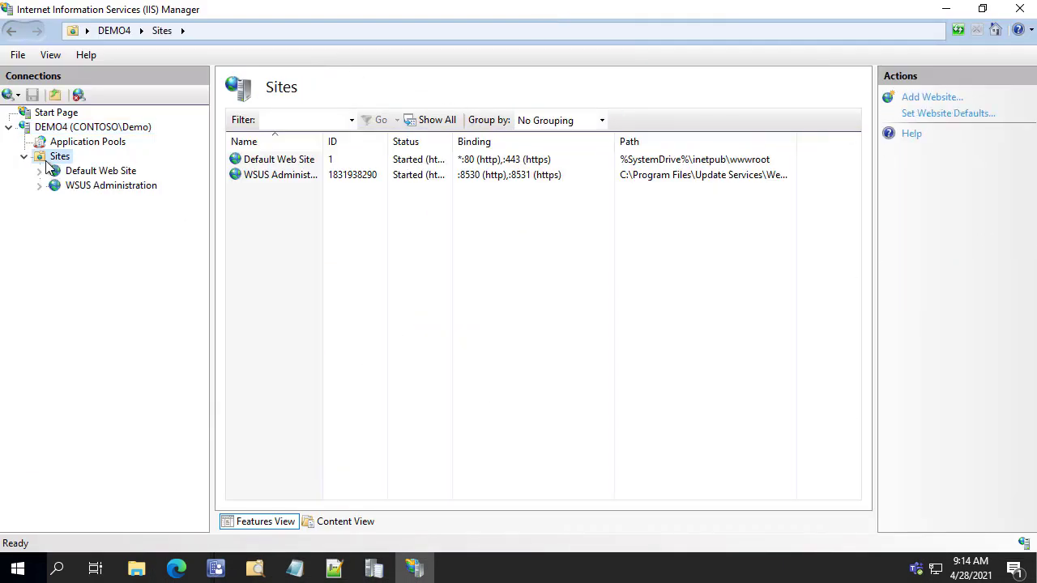
{"action": "double_click", "coordinate": [89, 172]}
{"action": "mouse_move", "coordinate": [231, 10]}
{"action": "left_mouse_down"}
{"action": "mouse_move", "coordinate": [267, 37]}
{"action": "mouse_move", "coordinate": [452, 456]}
{"action": "mouse_move", "coordinate": [388, 316]}
{"action": "mouse_move", "coordinate": [355, 82]}
{"action": "left_mouse_up"}
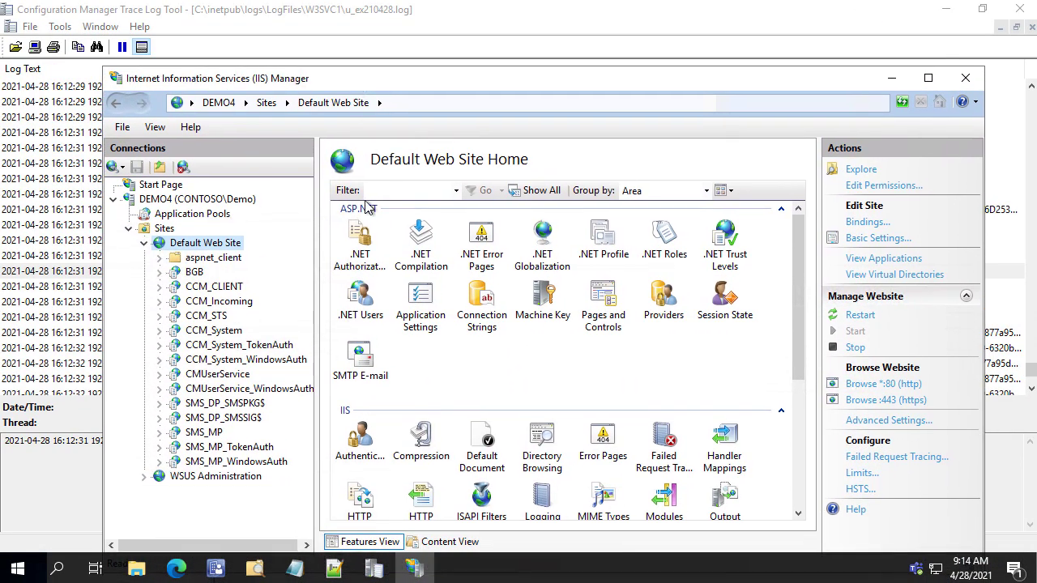
{"action": "double_click", "coordinate": [261, 403]}
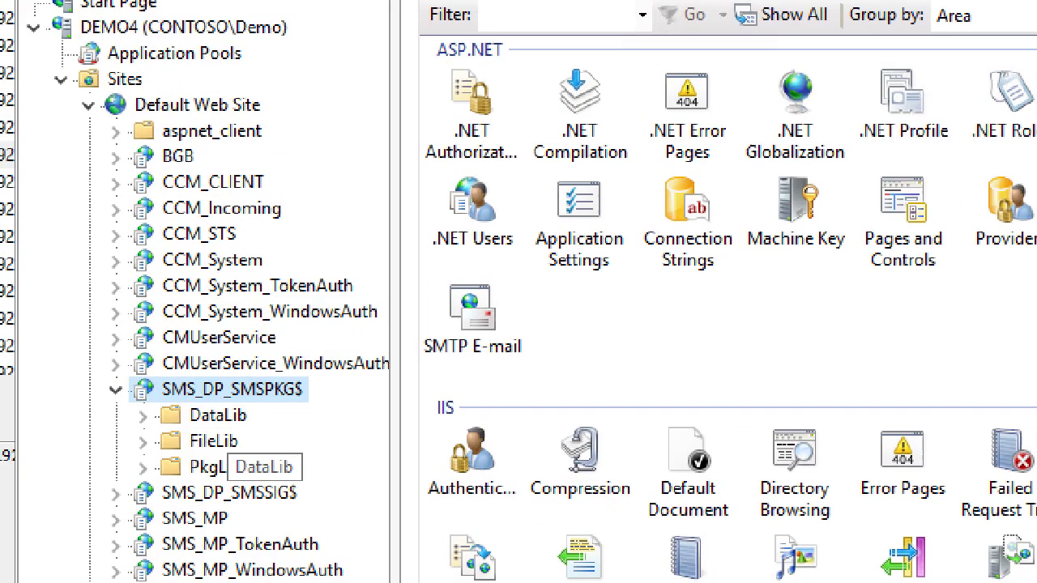
{"action": "left_click_drag", "start_coordinate": [238, 417], "coordinate": [426, 435]}
{"action": "left_click_drag", "start_coordinate": [312, 455], "coordinate": [467, 454]}
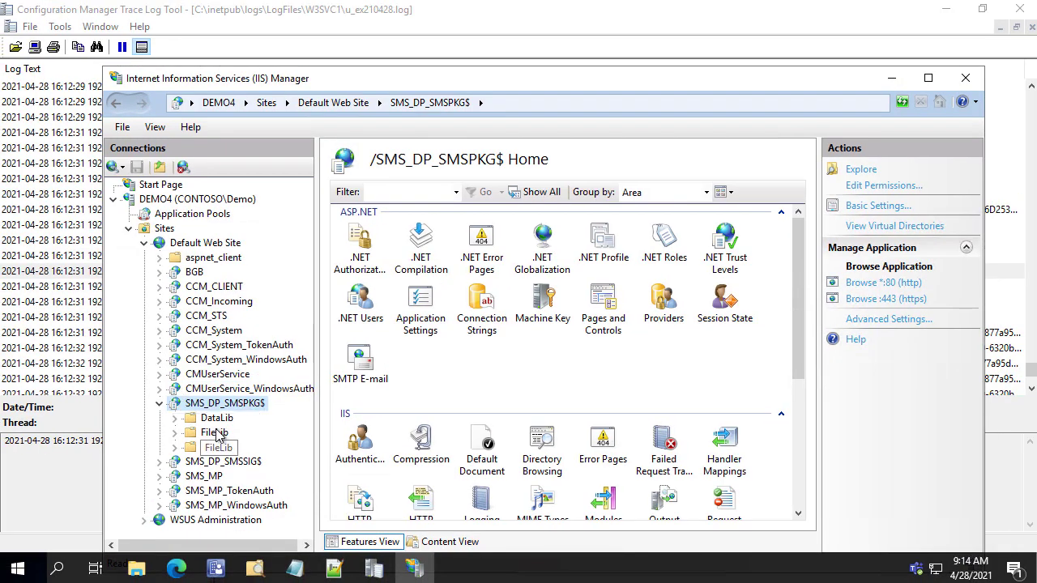
Expand the FileLib folder of SMS_DP_SMSPKG$ in IIS Manager, look over its subfolders, and minimize IIS Manager
{"action": "double_click", "coordinate": [228, 435]}
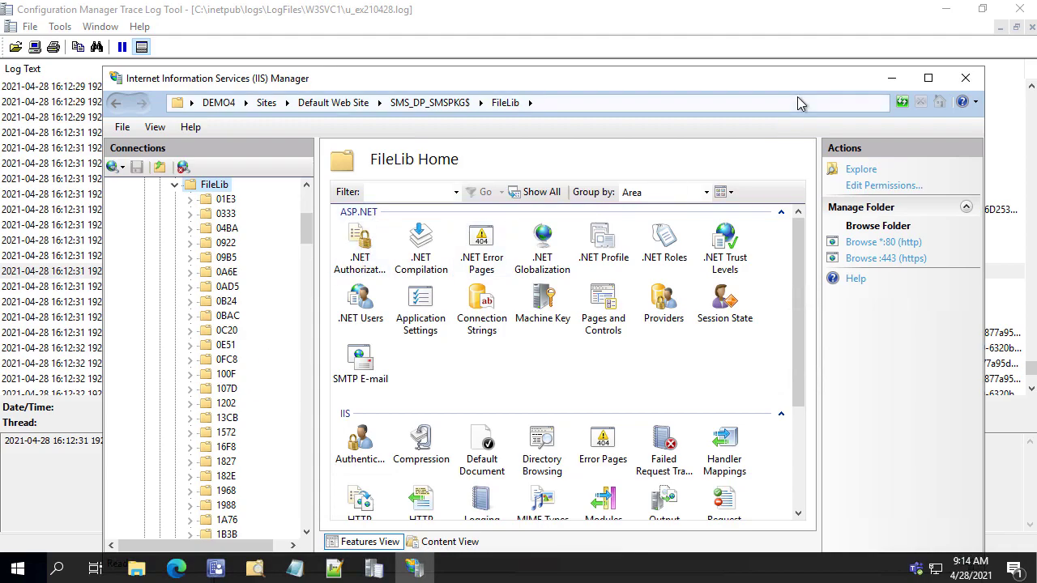
{"action": "left_click", "coordinate": [891, 85]}
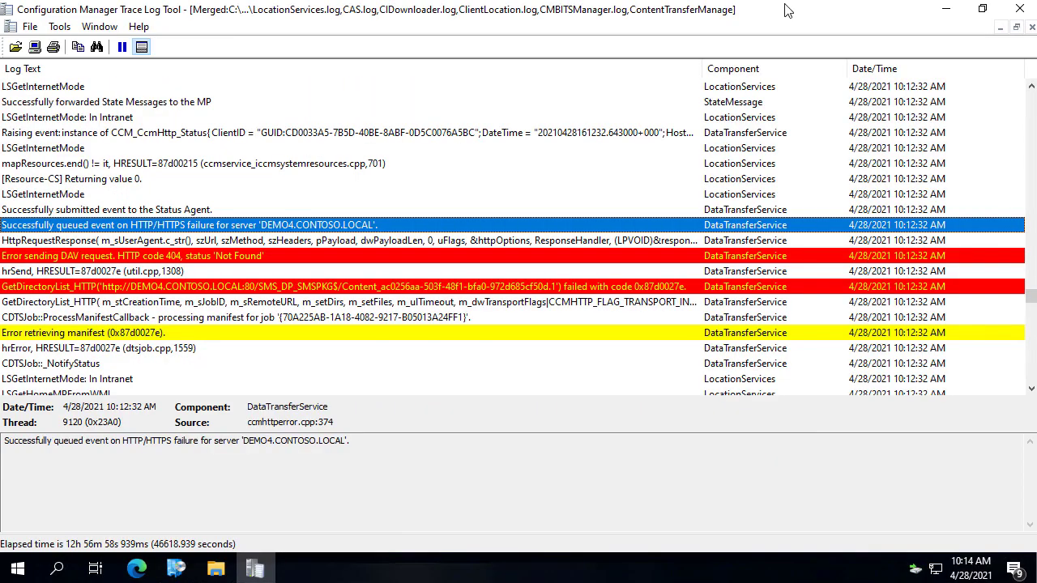
Switch to the client's merged log and search it for "mismatc" to find the SoftDistHashMismatchEvent entry
{"action": "scroll", "coordinate": [466, 220], "scroll_direction": "down", "scroll_amount": 3}
{"action": "scroll", "coordinate": [466, 220], "scroll_direction": "up", "scroll_amount": 3}
{"action": "left_click", "coordinate": [316, 243]}
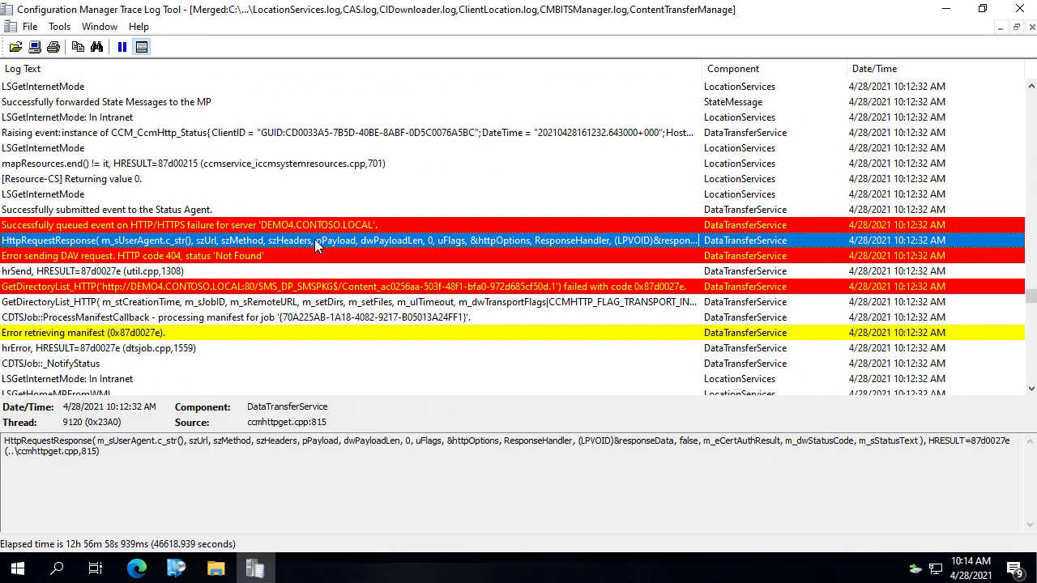
{"action": "key", "text": "ctrl+f"}
{"action": "type", "text": "mismatc"}
{"action": "key", "text": "Return"}
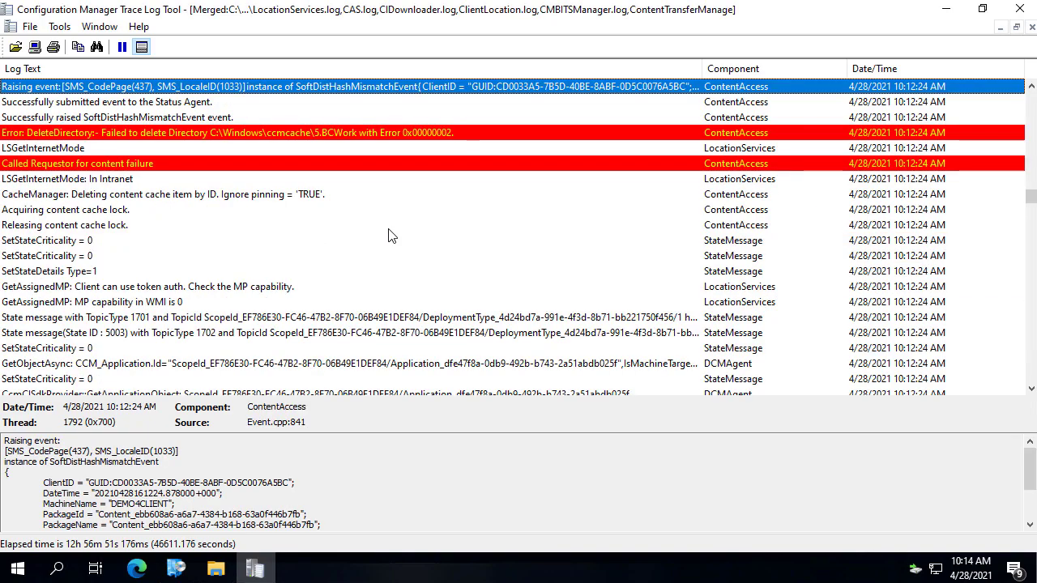
Inspect the failed hash verification entry and the computed hash entry above the SoftDistHashMismatchEvent line
{"action": "scroll", "coordinate": [387, 233], "scroll_direction": "up", "scroll_amount": 4}
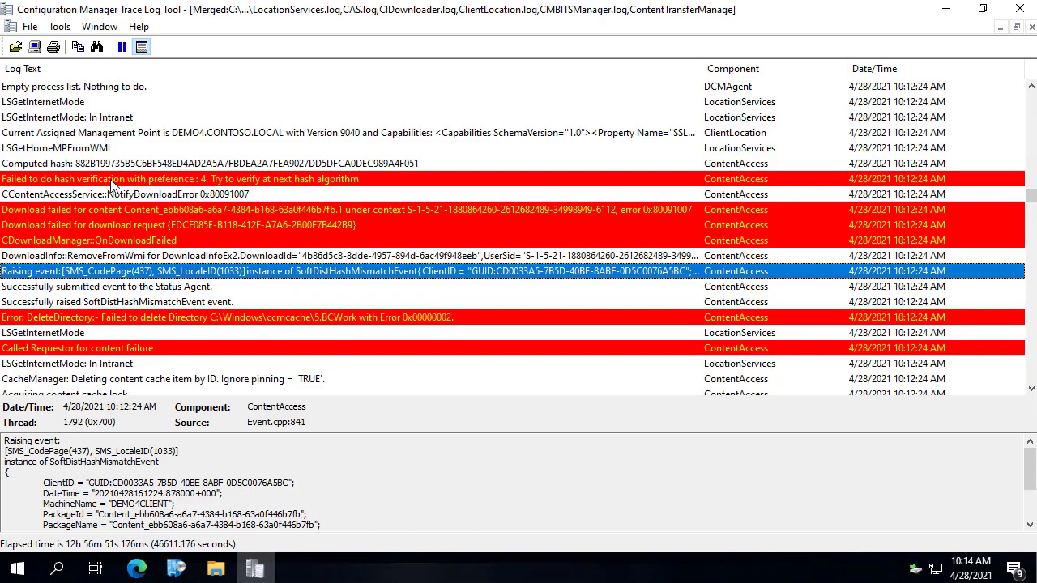
{"action": "left_click", "coordinate": [112, 182]}
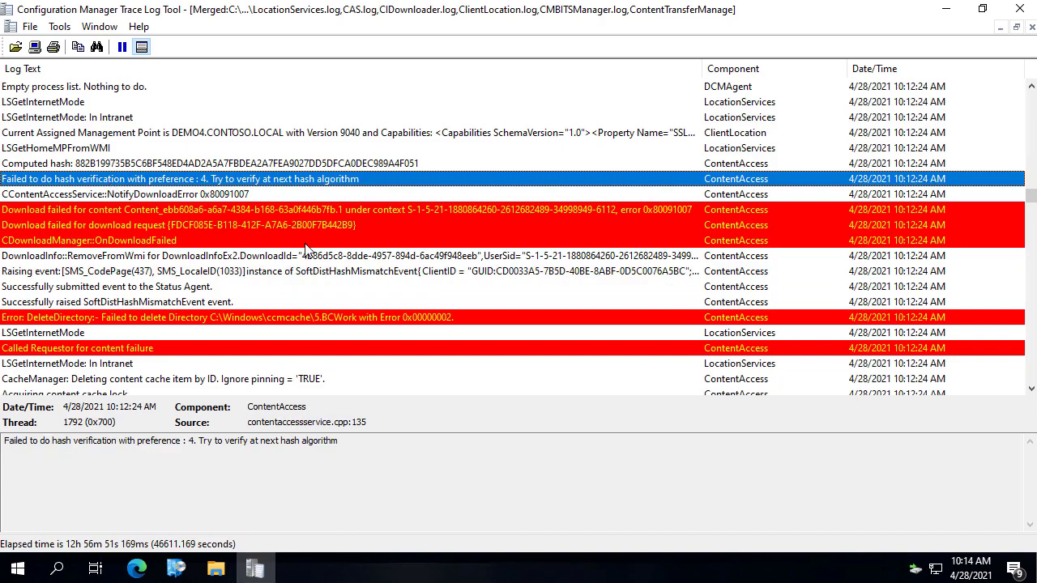
{"action": "left_click", "coordinate": [76, 164]}
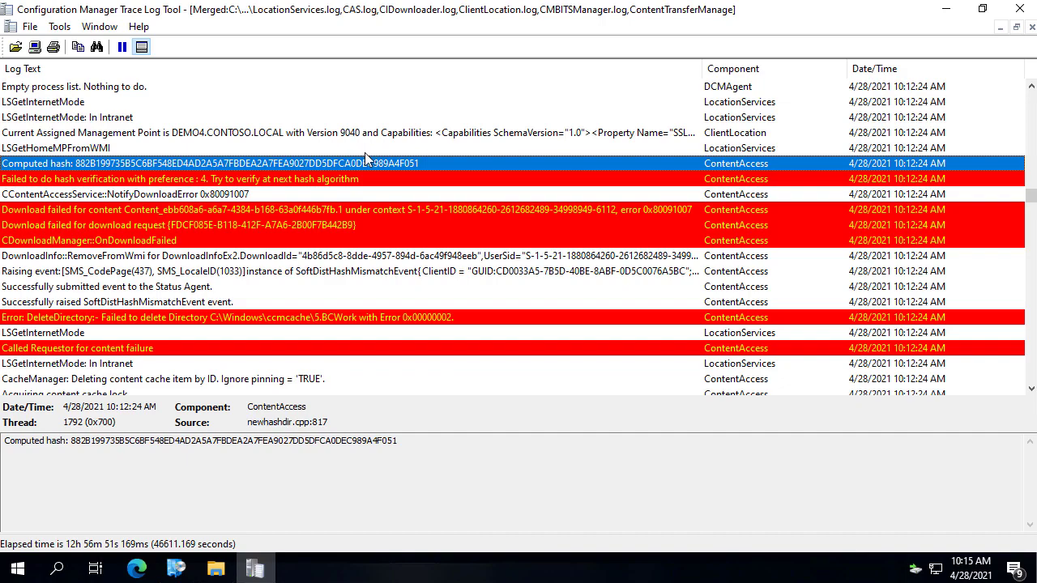
Copy the error code from the CContentAccessService::NotifyDownloadError entry and try to look it up in Error Lookup
{"action": "left_click", "coordinate": [255, 197]}
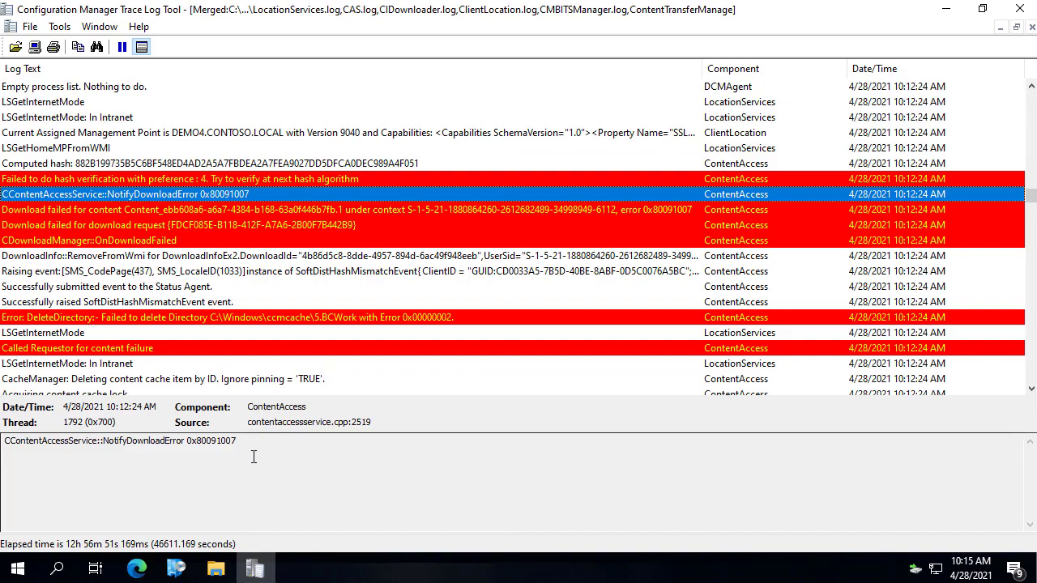
{"action": "left_click_drag", "start_coordinate": [254, 447], "coordinate": [186, 444]}
{"action": "key", "text": "ctrl+c"}
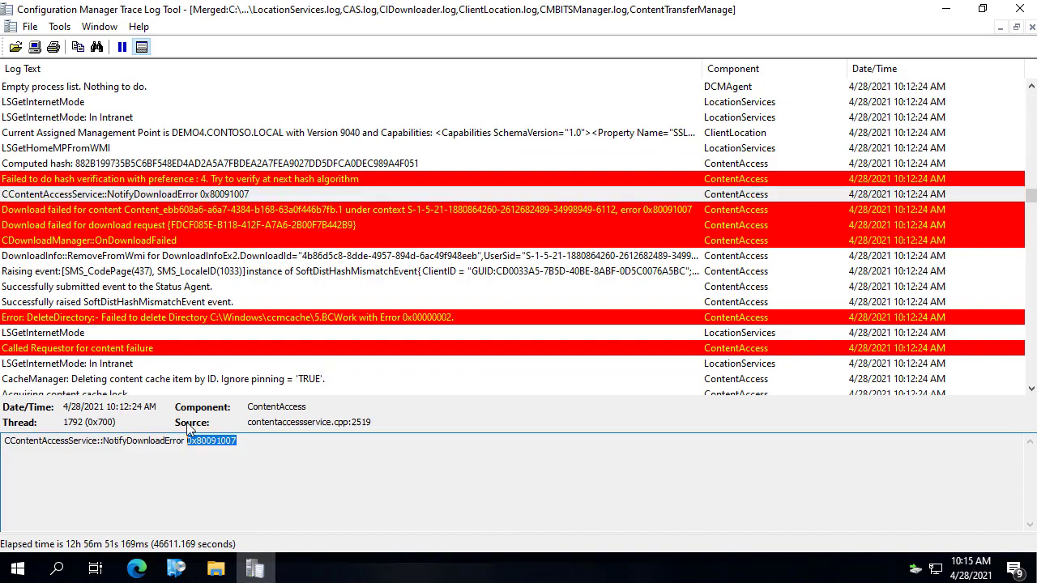
{"action": "key", "text": "ctrl+l"}
{"action": "key", "text": "ctrl+v"}
{"action": "key", "text": "Return"}
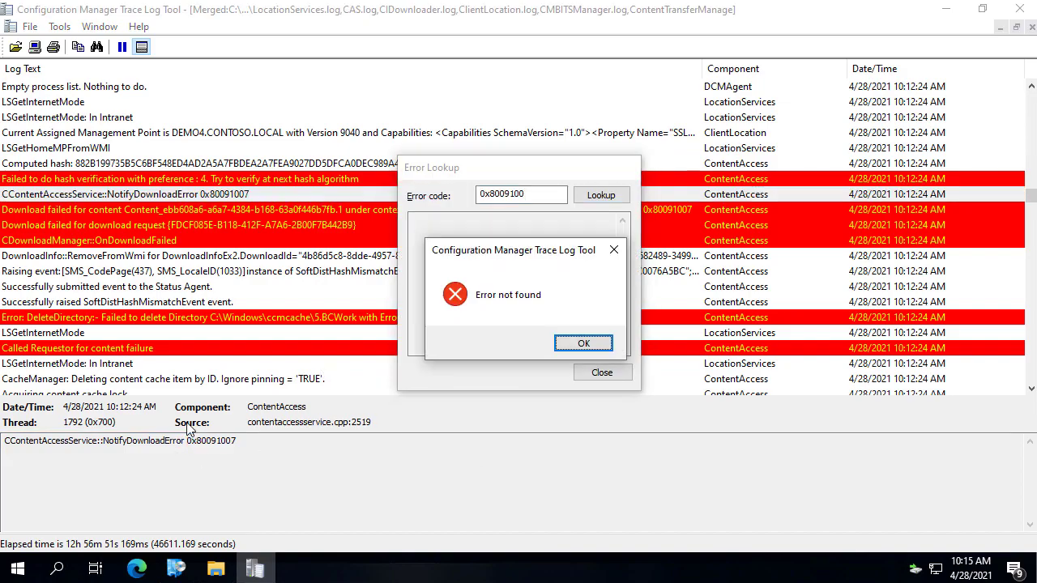
Correct the code to 0x80091007, look it up, highlight its description, and close Error Lookup
{"action": "left_click", "coordinate": [578, 344]}
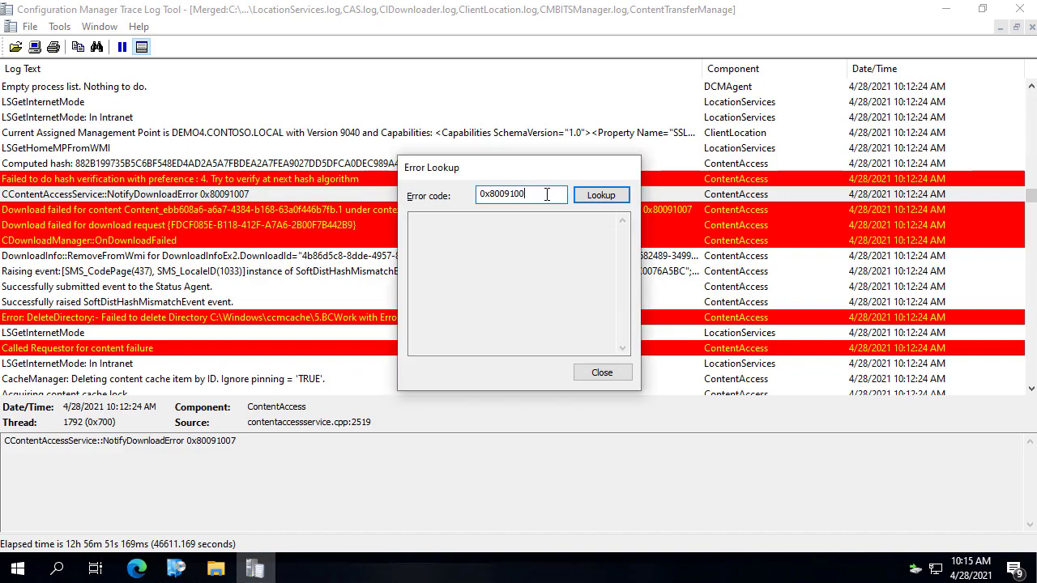
{"action": "key", "text": "Return"}
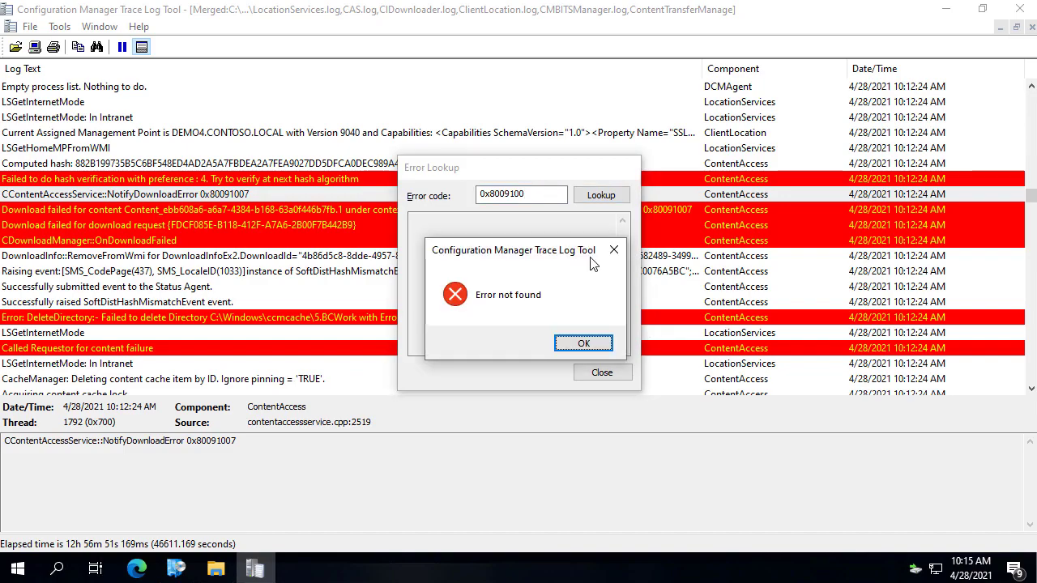
{"action": "left_click", "coordinate": [577, 342]}
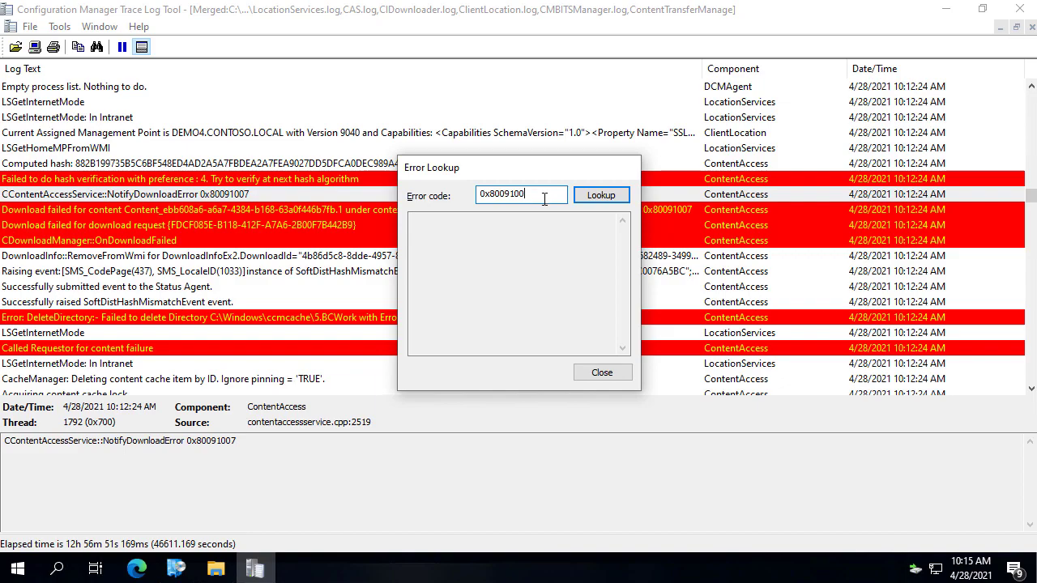
{"action": "key", "text": "Return"}
{"action": "left_click_drag", "start_coordinate": [532, 221], "coordinate": [362, 203]}
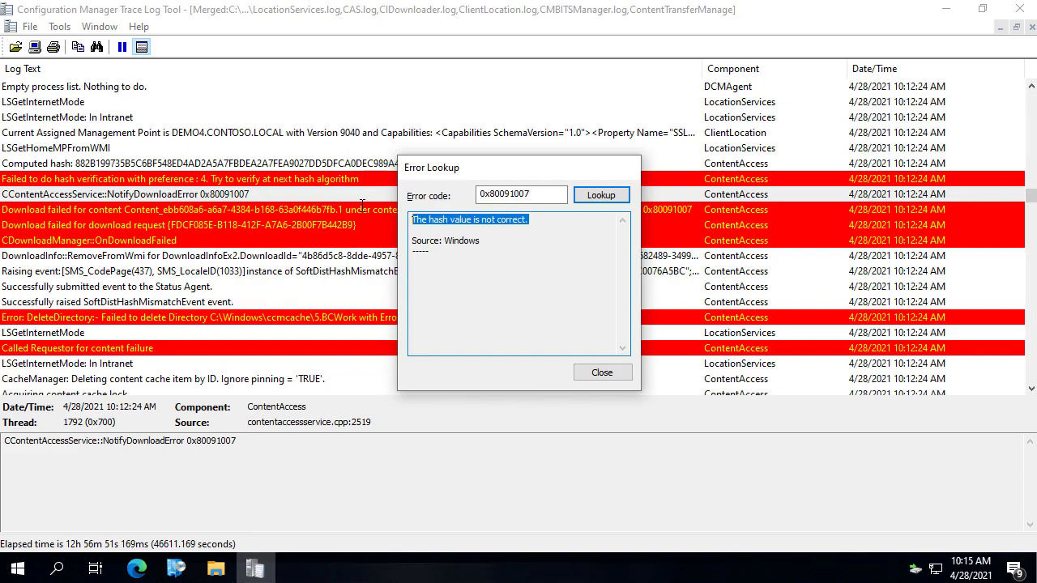
{"action": "left_click", "coordinate": [599, 374]}
Review the neighbouring ContentAccess error entries, from the failed content download and DeleteDirectory error to the hash verification failure and NotifyDownloadError code
{"action": "left_click", "coordinate": [427, 210]}
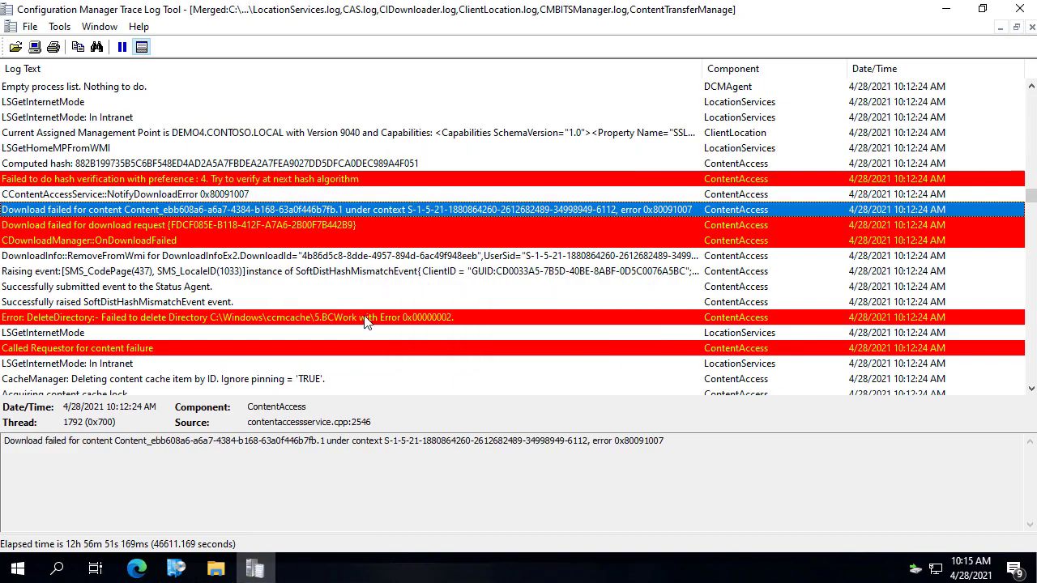
{"action": "left_click", "coordinate": [428, 318]}
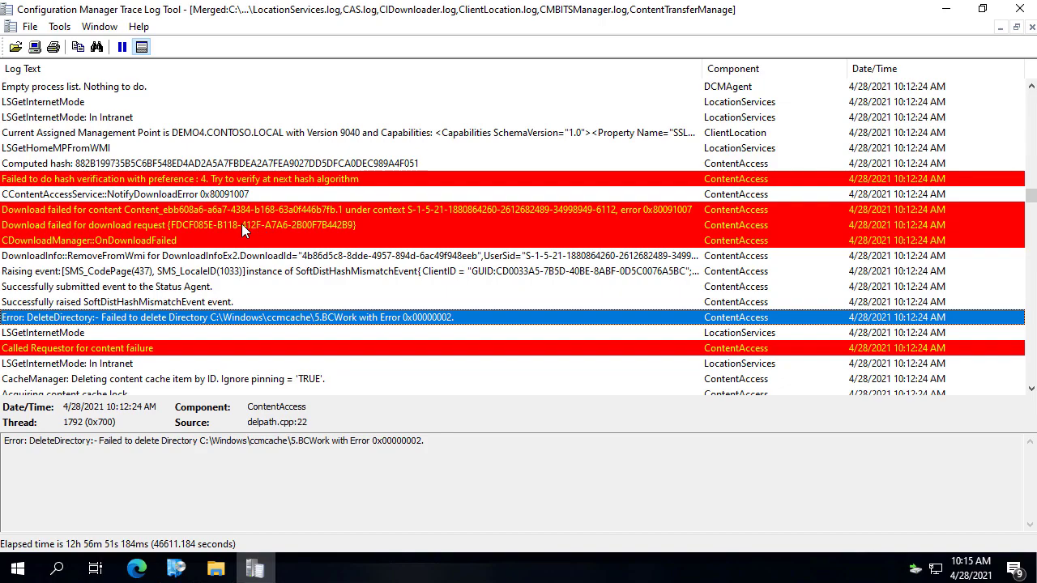
{"action": "left_click", "coordinate": [204, 210]}
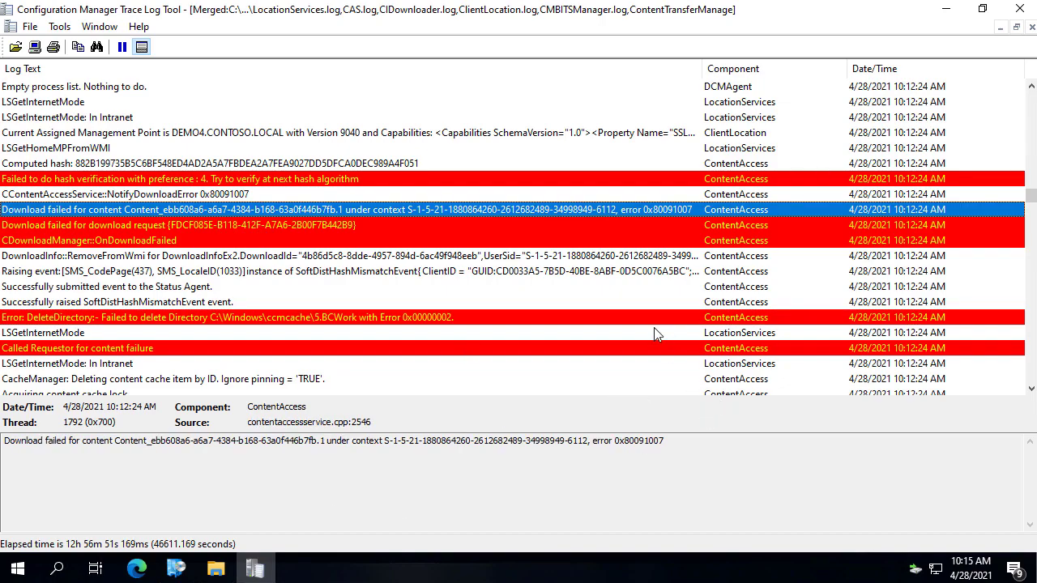
{"action": "left_click", "coordinate": [465, 227]}
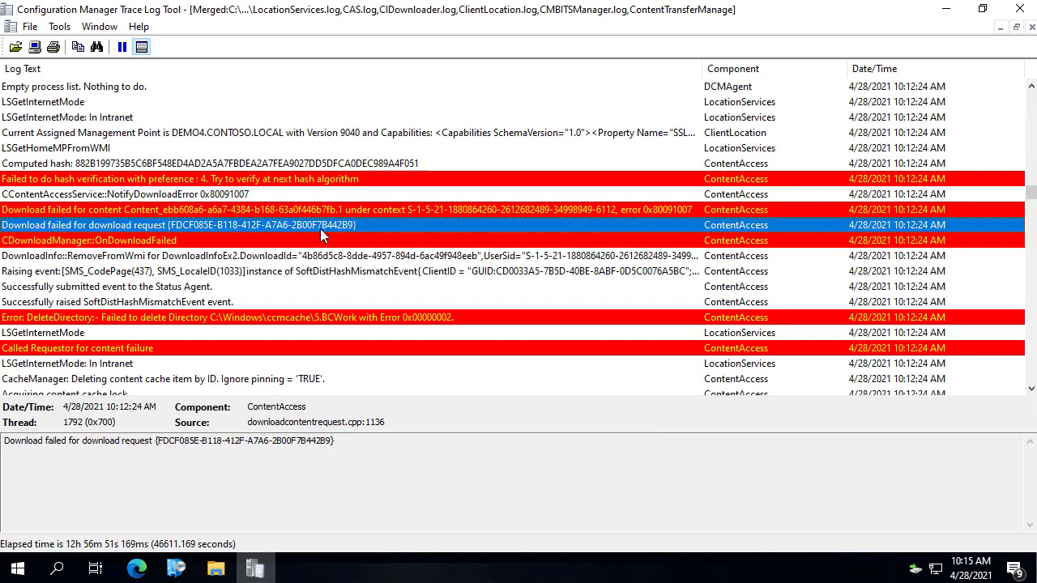
{"action": "left_click", "coordinate": [291, 181]}
{"action": "left_click", "coordinate": [206, 197]}
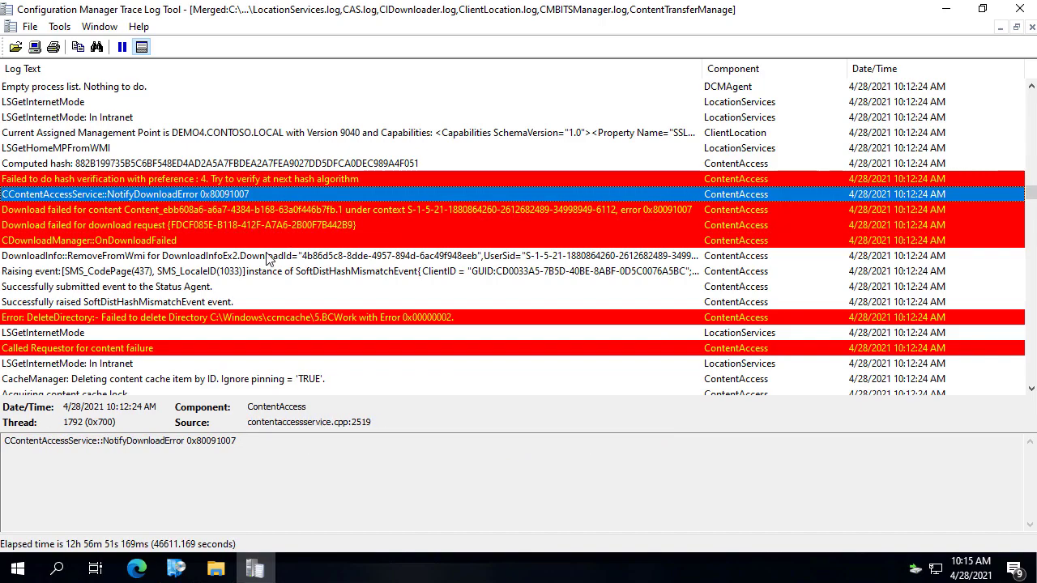
{"action": "left_click_drag", "start_coordinate": [288, 438], "coordinate": [185, 444]}
{"action": "left_click", "coordinate": [187, 442]}
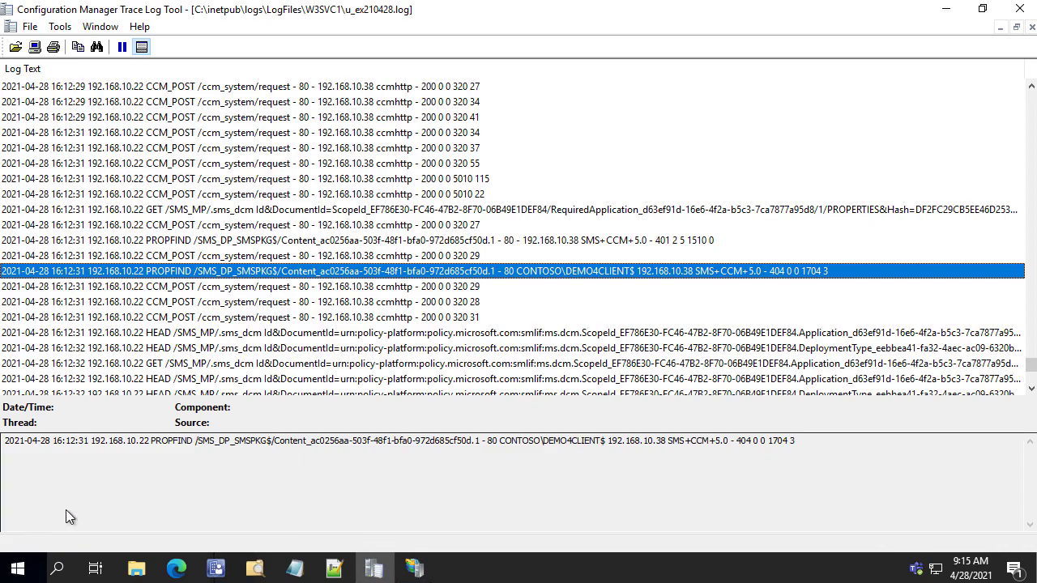
Open Computer Management on the DEMO4 server and inspect the Open Files list under Shared Folders
{"action": "key", "text": "super+x"}
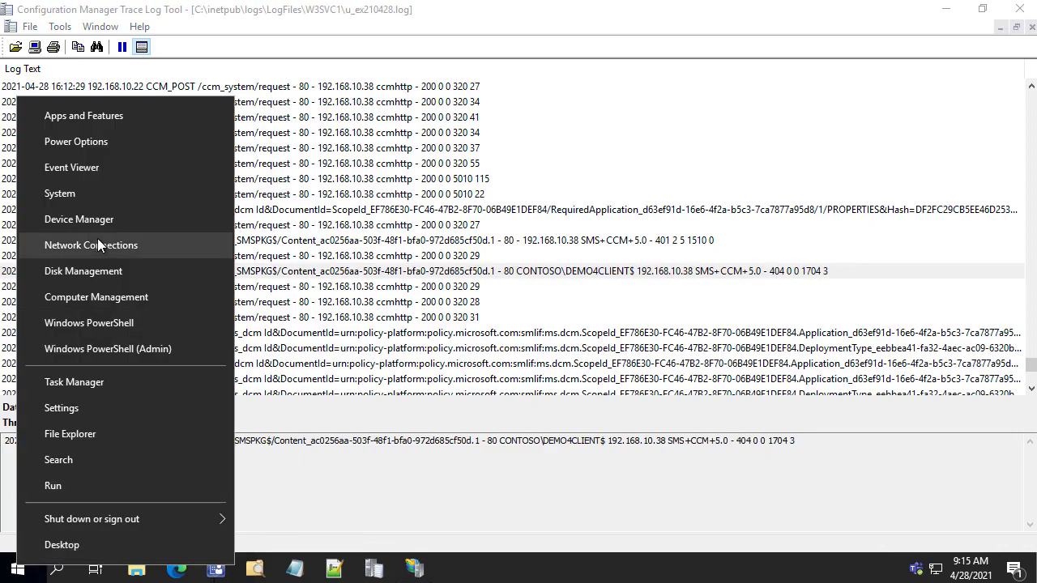
{"action": "left_click", "coordinate": [102, 298]}
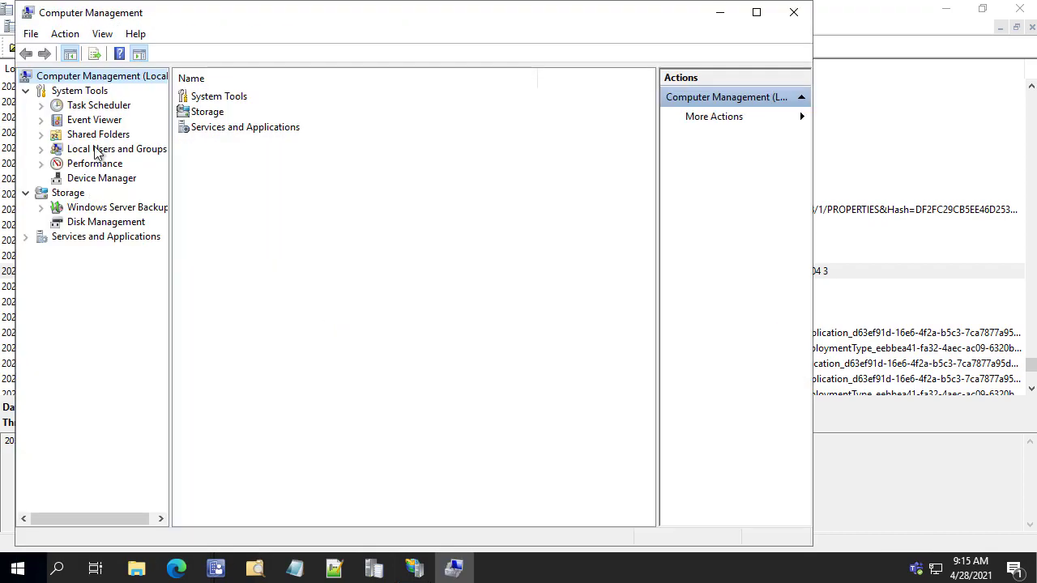
{"action": "left_click", "coordinate": [95, 150]}
{"action": "double_click", "coordinate": [95, 144]}
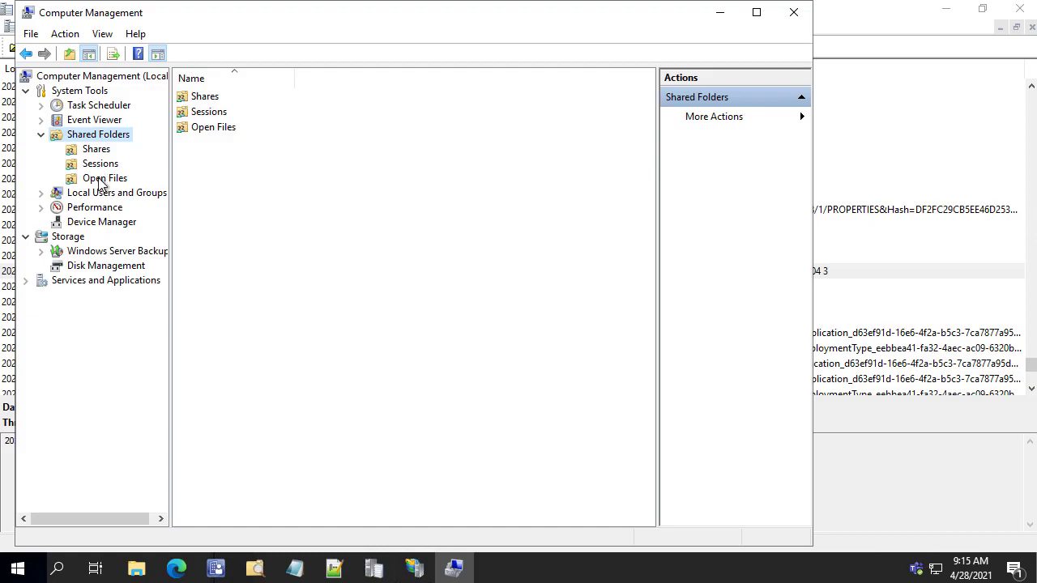
{"action": "left_click", "coordinate": [128, 179]}
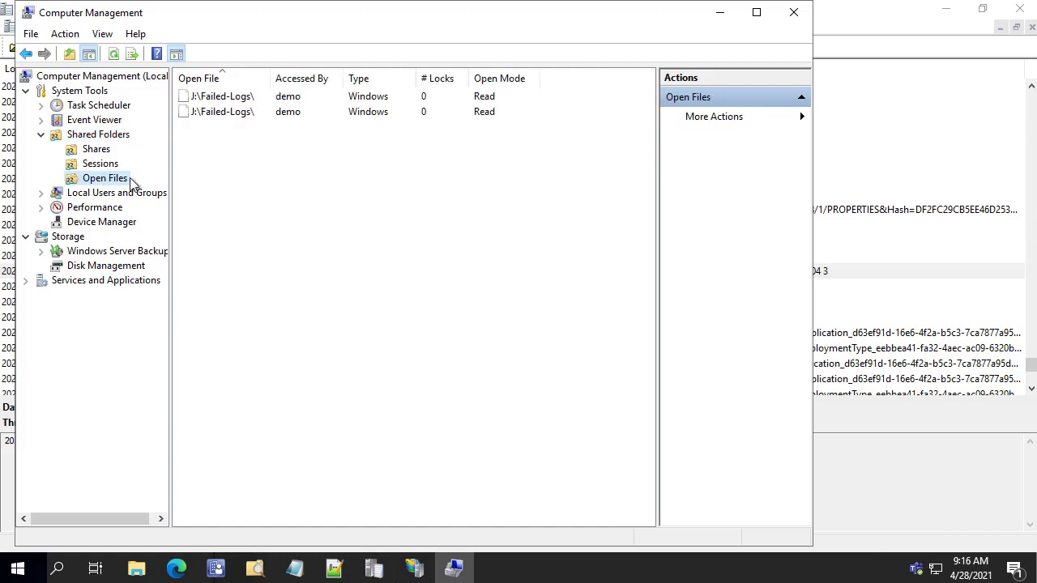
{"action": "left_click_drag", "start_coordinate": [176, 93], "coordinate": [231, 127]}
{"action": "left_click", "coordinate": [324, 204]}
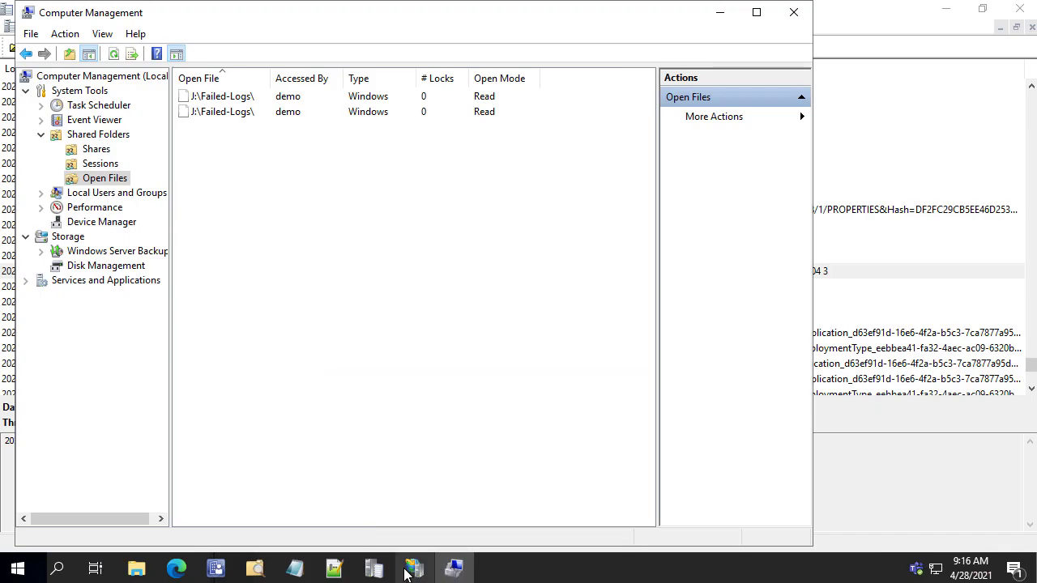
Return to the IIS log and examine the 16:13:32 PROPFIND request by DEMO4CLIENT$ for the SMS_DP_SMSPKG$ content
{"action": "left_click", "coordinate": [374, 570]}
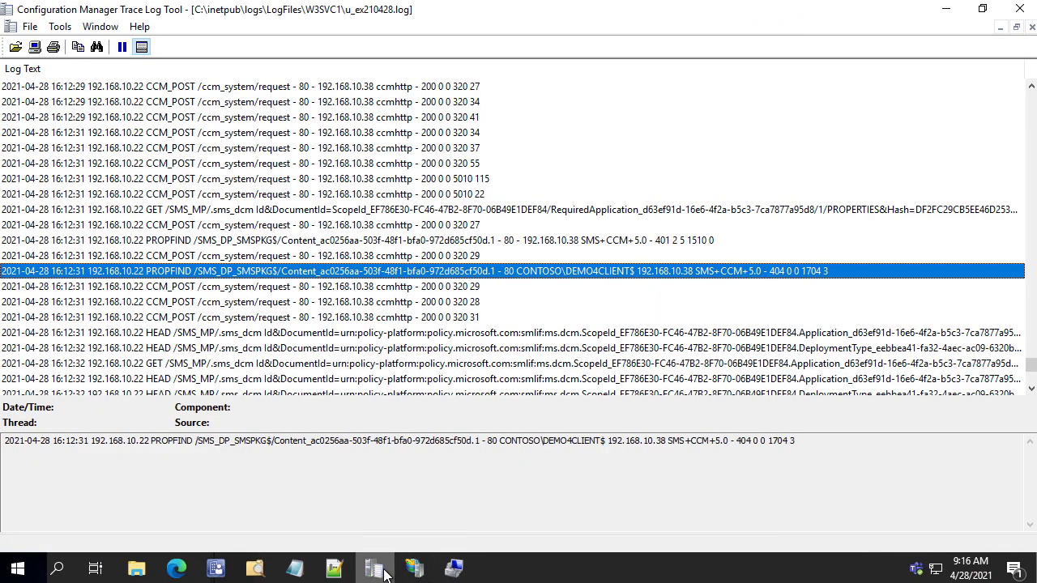
{"action": "left_click", "coordinate": [435, 288]}
{"action": "scroll", "coordinate": [588, 226], "scroll_direction": "down", "scroll_amount": 4}
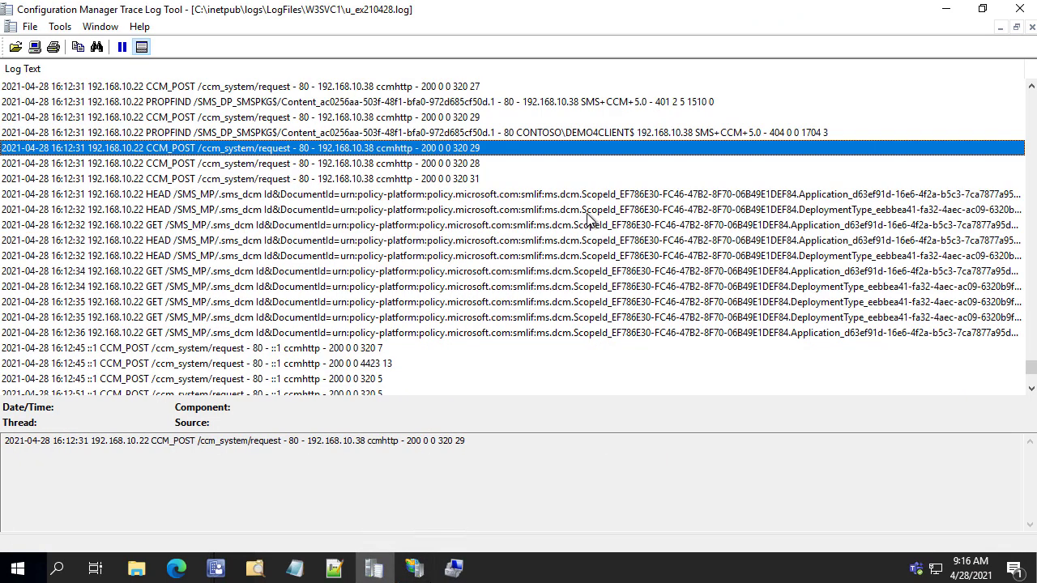
{"action": "scroll", "coordinate": [308, 350], "scroll_direction": "down", "scroll_amount": 4}
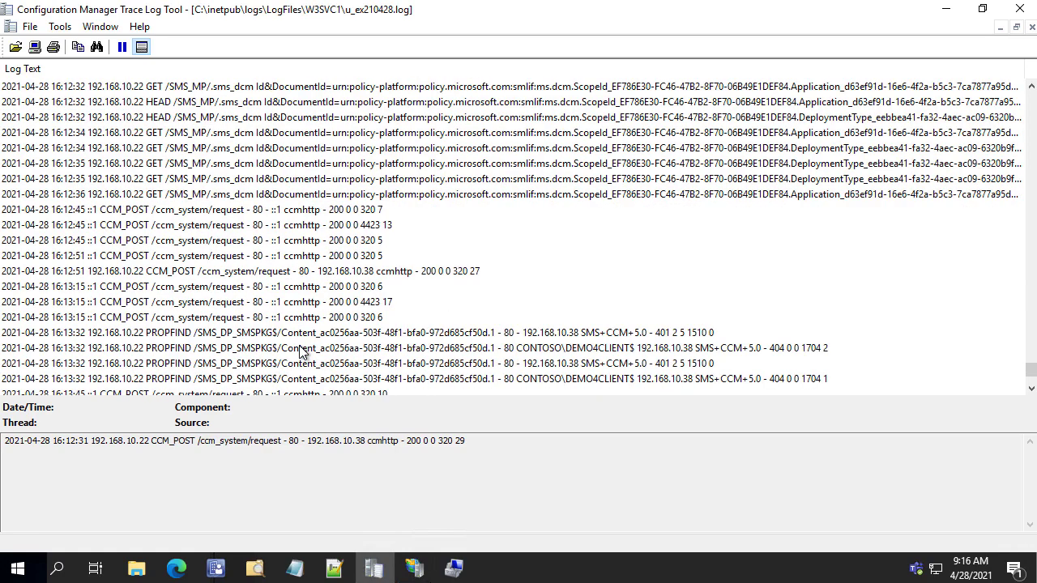
{"action": "left_click", "coordinate": [568, 260]}
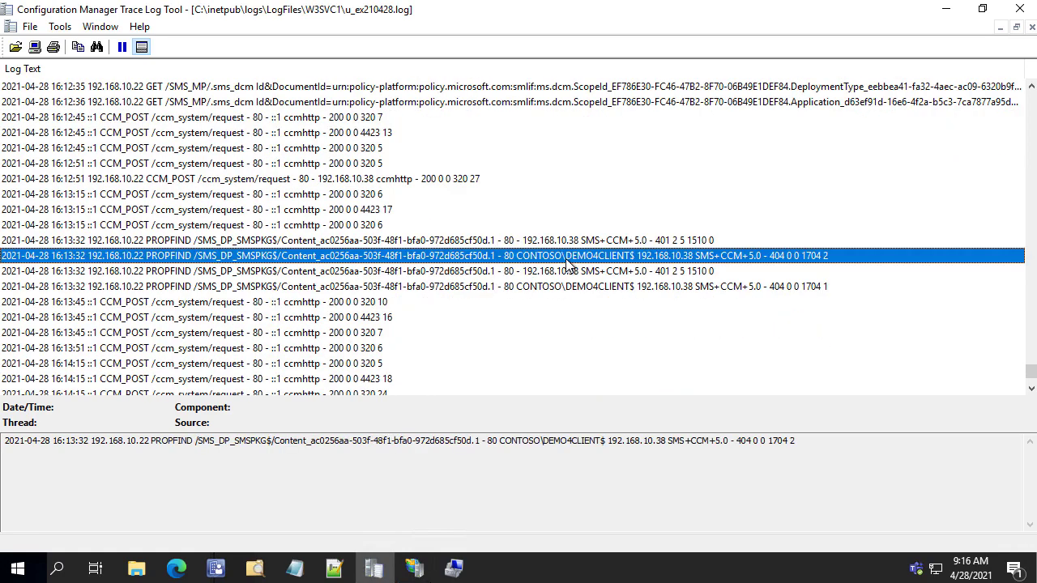
{"action": "scroll", "coordinate": [763, 303], "scroll_direction": "down", "scroll_amount": 4}
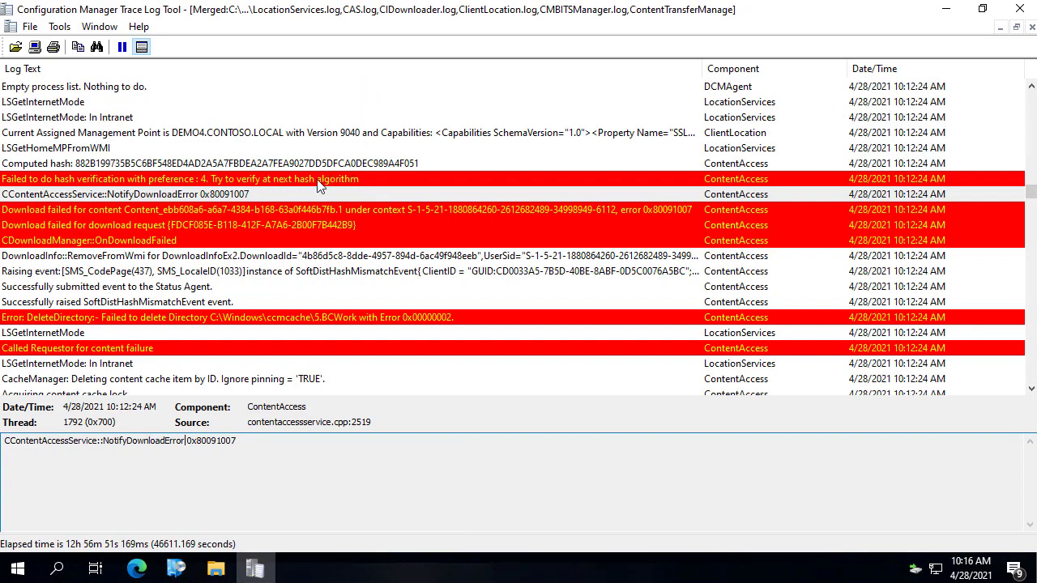
Examine the client's merged log entries leading up to the 10:12:24 AM hash verification failure
{"action": "left_click", "coordinate": [328, 136]}
{"action": "scroll", "coordinate": [328, 162], "scroll_direction": "up", "scroll_amount": 4}
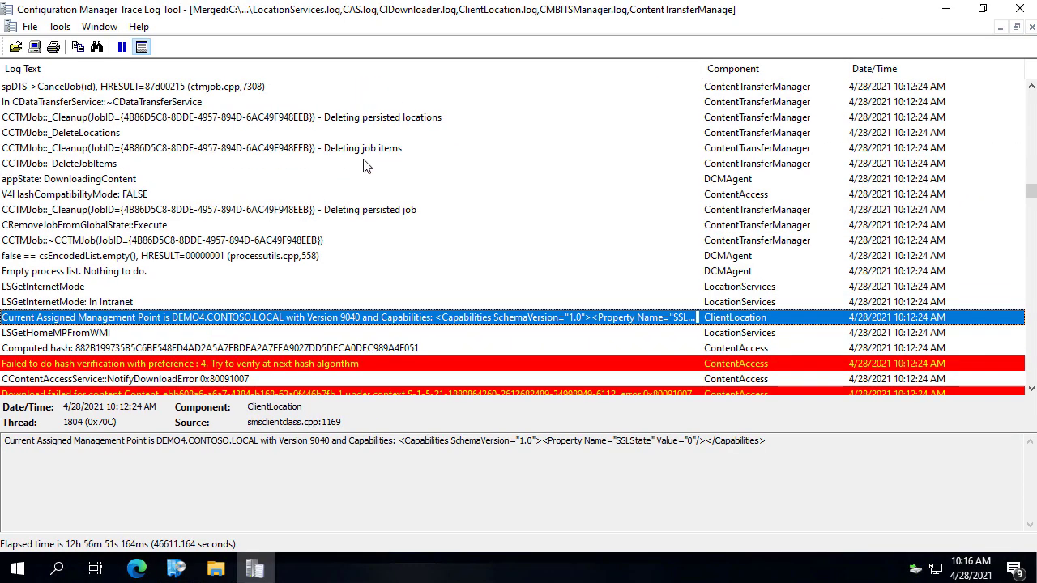
{"action": "scroll", "coordinate": [397, 162], "scroll_direction": "up", "scroll_amount": 1}
{"action": "scroll", "coordinate": [352, 297], "scroll_direction": "down", "scroll_amount": 5}
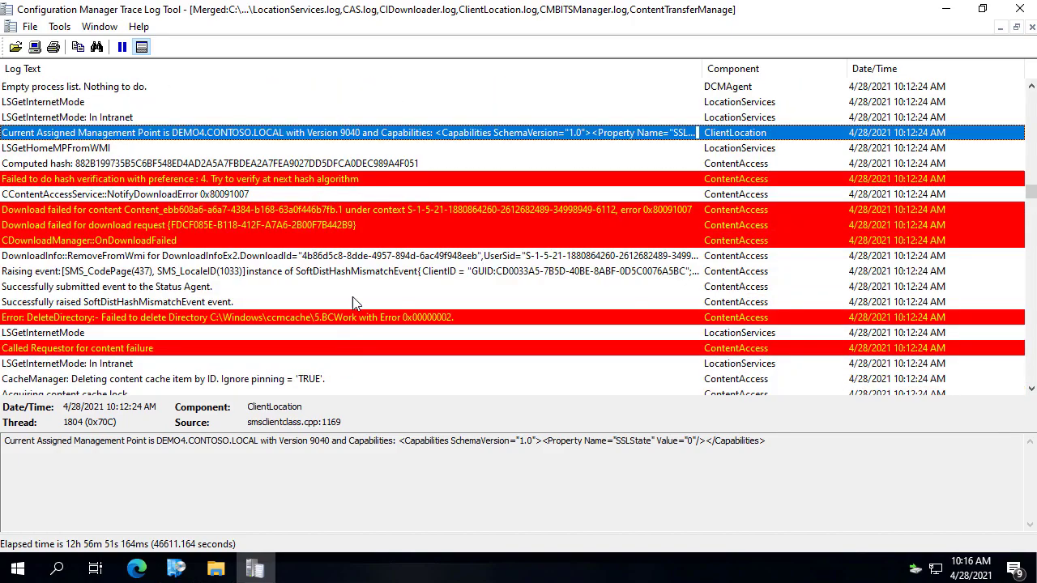
{"action": "left_click", "coordinate": [244, 179]}
{"action": "scroll", "coordinate": [917, 194], "scroll_direction": "up", "scroll_amount": 5}
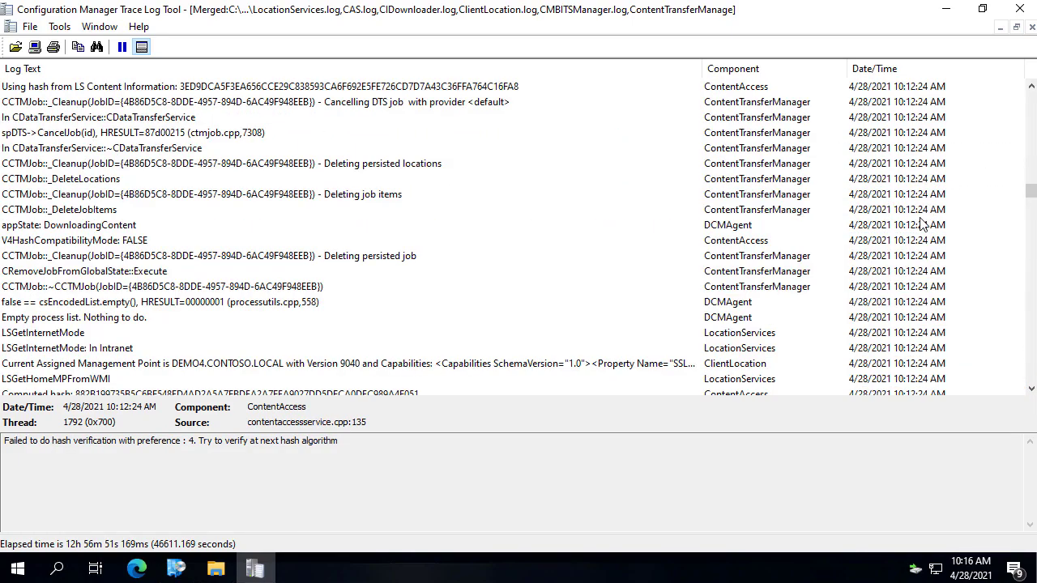
{"action": "scroll", "coordinate": [919, 225], "scroll_direction": "up", "scroll_amount": 3}
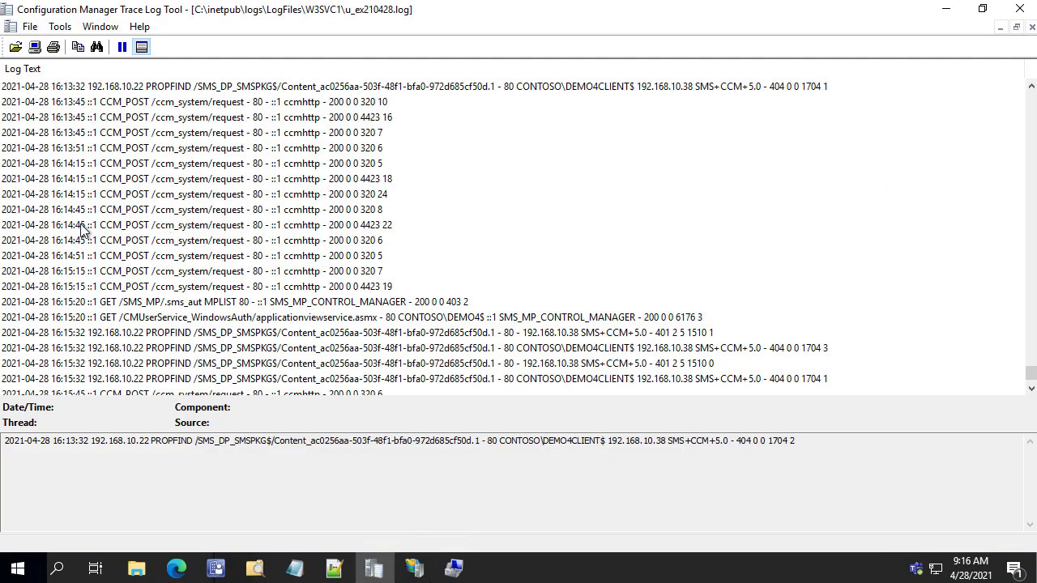
Trace the IIS log back from the 16:14:45 entries to the 16:12:24 SMS_DP_SMSPKG$ requests for the Content_ebb608a6 package files
{"action": "left_click", "coordinate": [75, 241]}
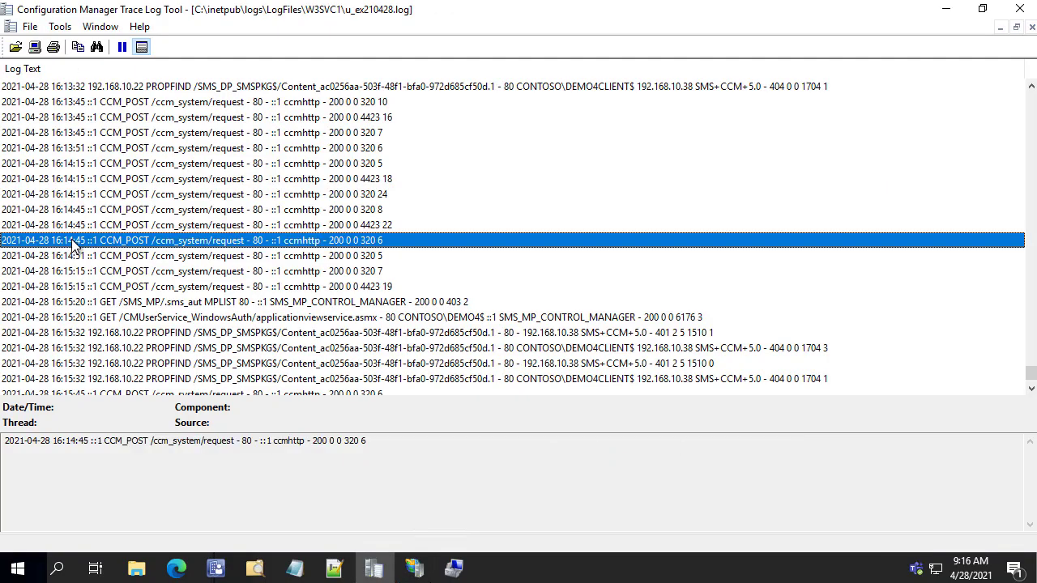
{"action": "scroll", "coordinate": [73, 251], "scroll_direction": "up", "scroll_amount": 10}
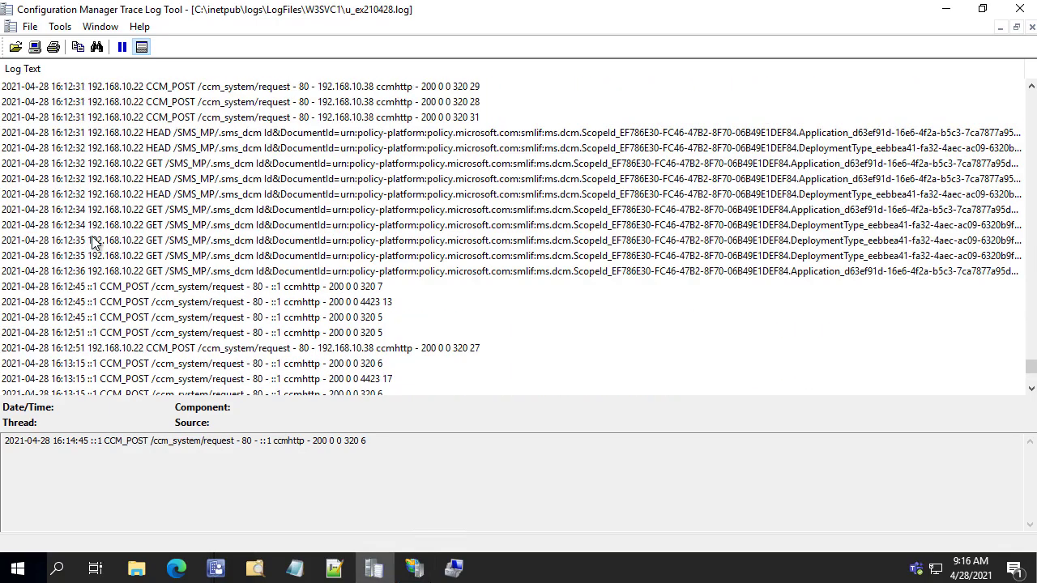
{"action": "scroll", "coordinate": [94, 240], "scroll_direction": "up", "scroll_amount": 10}
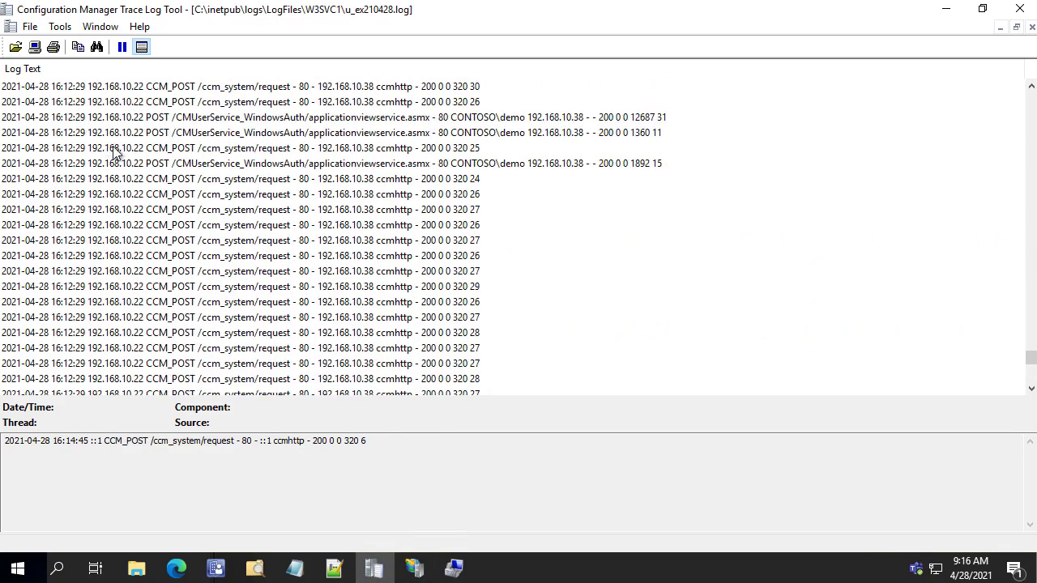
{"action": "scroll", "coordinate": [121, 162], "scroll_direction": "up", "scroll_amount": 10}
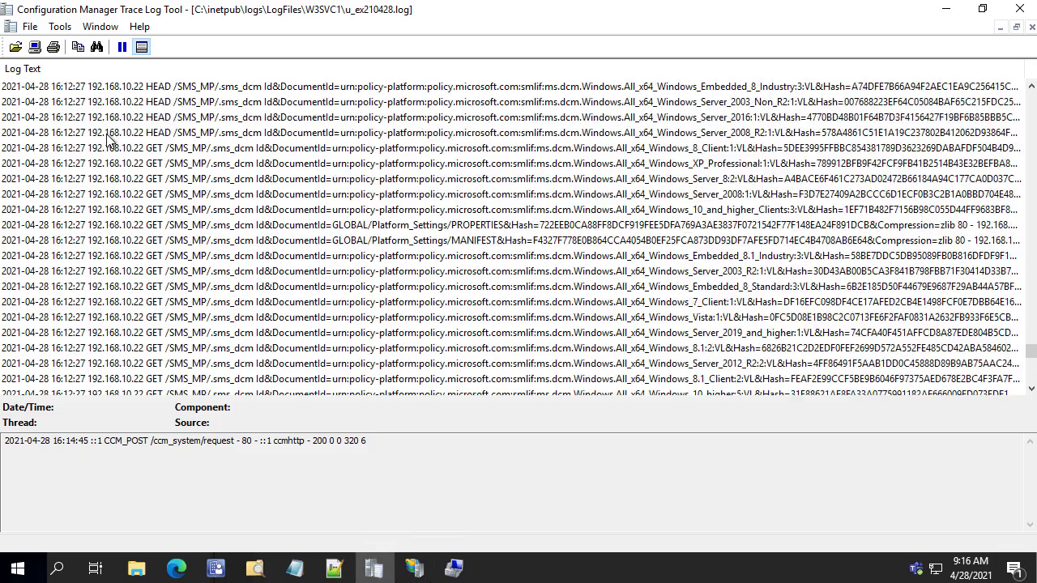
{"action": "scroll", "coordinate": [113, 146], "scroll_direction": "up", "scroll_amount": 10}
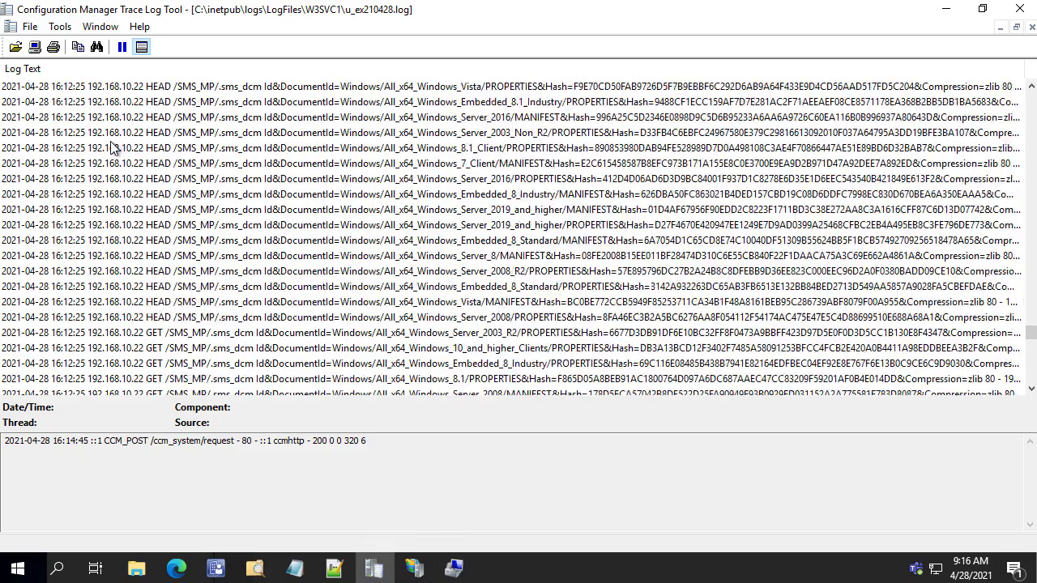
{"action": "scroll", "coordinate": [114, 148], "scroll_direction": "up", "scroll_amount": 10}
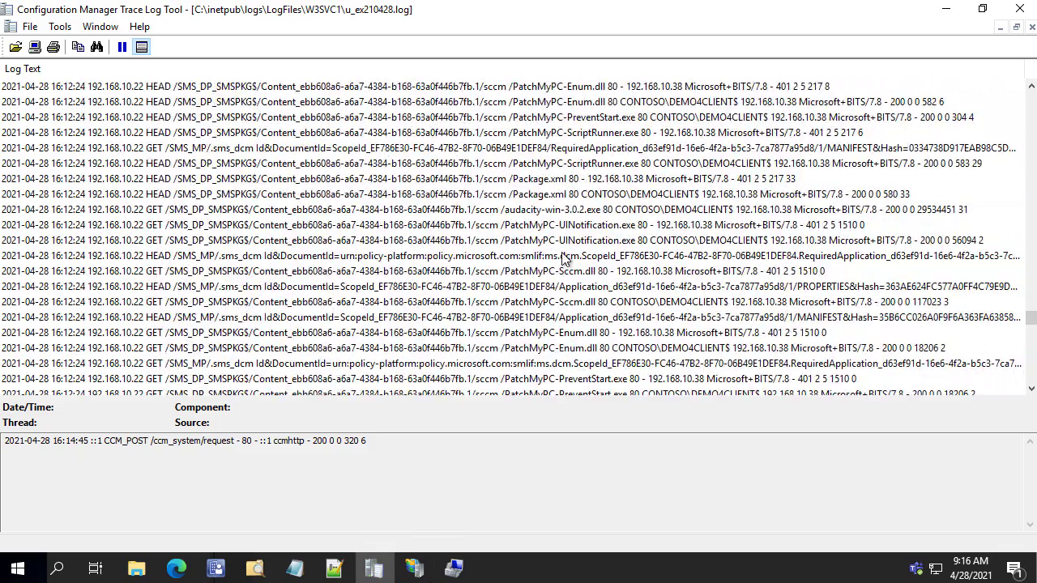
{"action": "left_click", "coordinate": [774, 195]}
{"action": "scroll", "coordinate": [133, 122], "scroll_direction": "up", "scroll_amount": 3}
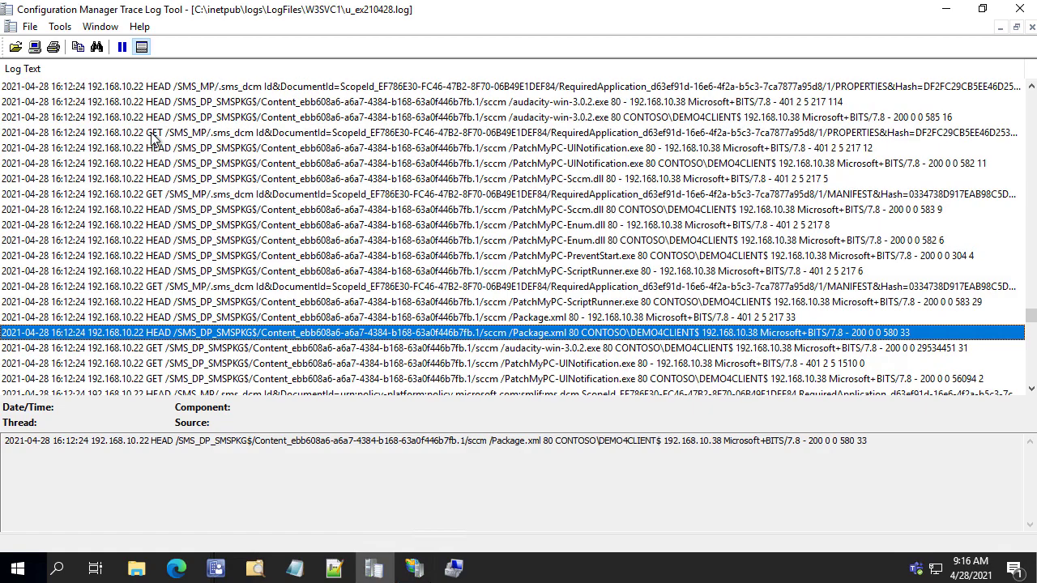
Examine the 16:12:24 RequiredApplication PROPERTIES request with its hash and the DEMO4CLIENT$ HEAD request for audacity-win-3.0.2.exe
{"action": "left_click", "coordinate": [908, 87]}
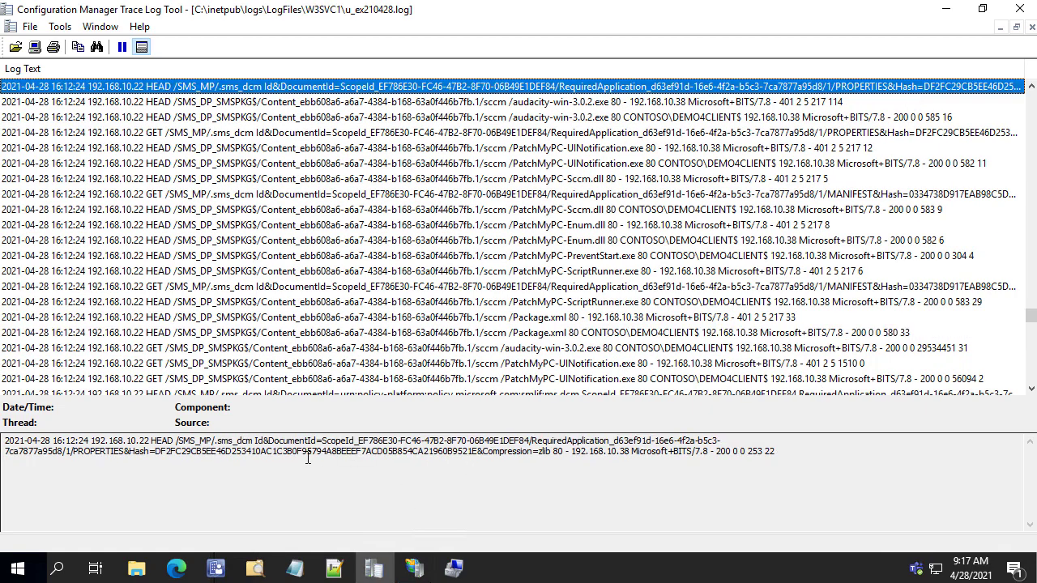
{"action": "left_click_drag", "start_coordinate": [38, 455], "coordinate": [403, 453]}
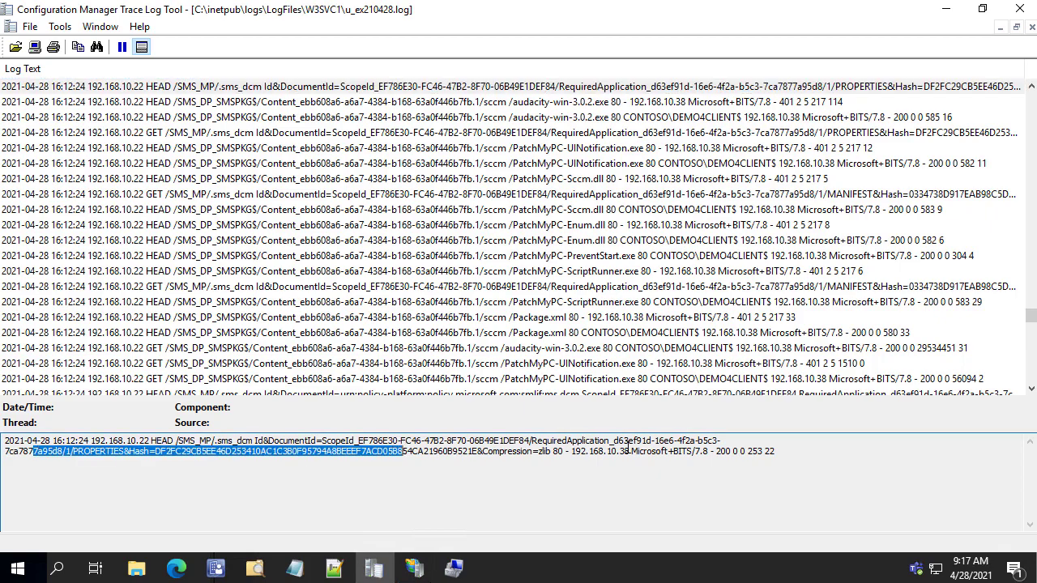
{"action": "left_click", "coordinate": [614, 163]}
{"action": "left_click", "coordinate": [571, 118]}
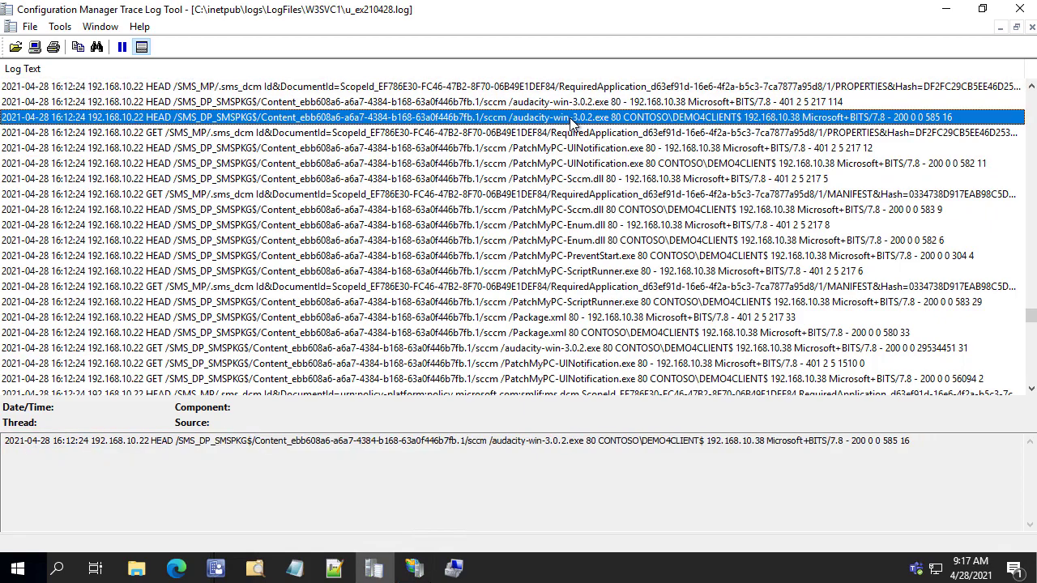
Examine the 16:12:19 PROPFIND request by DEMO4CLIENT$ for the Content_ebb608a6 package and the 16:12:21 applicationviewservice.asmx POST
{"action": "scroll", "coordinate": [571, 122], "scroll_direction": "up", "scroll_amount": 5}
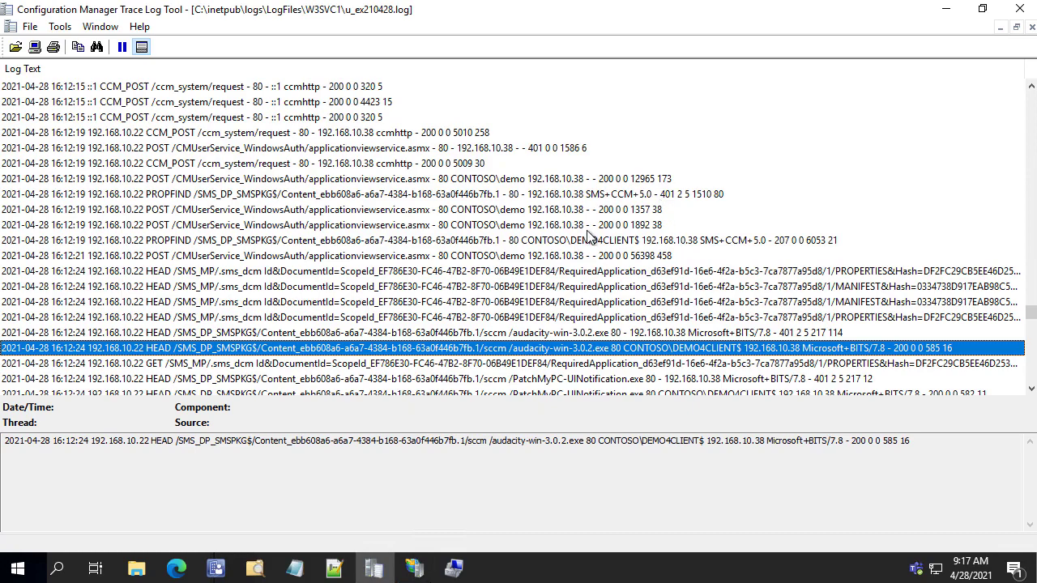
{"action": "left_click", "coordinate": [637, 244]}
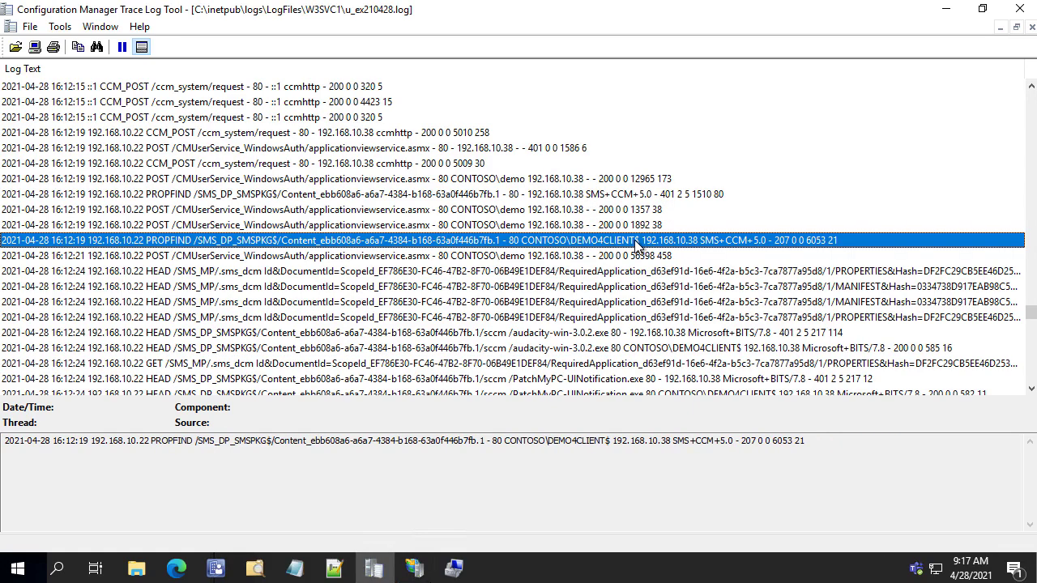
{"action": "left_click", "coordinate": [638, 256]}
{"action": "scroll", "coordinate": [672, 304], "scroll_direction": "down", "scroll_amount": 1}
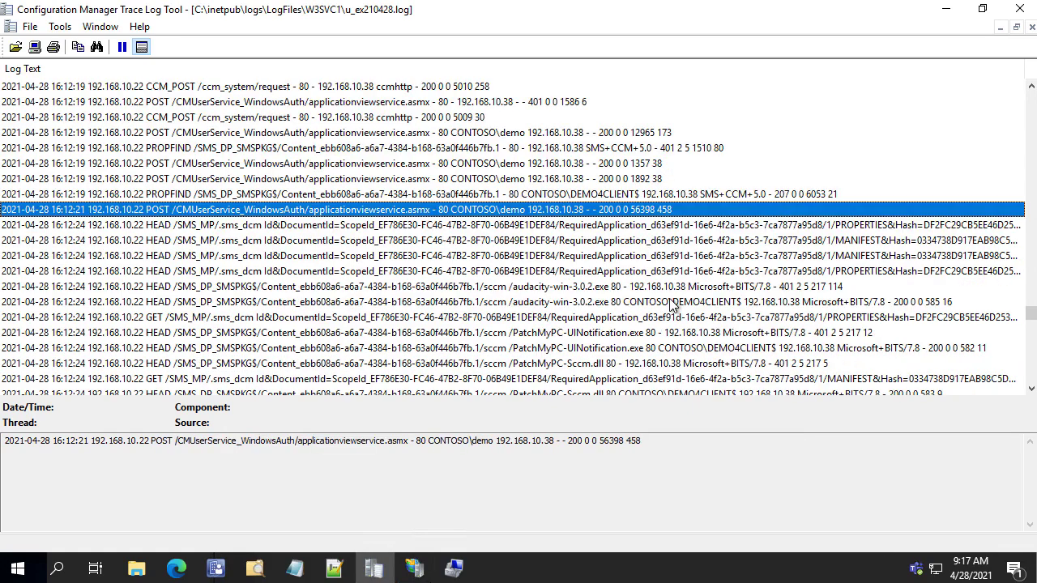
Review the 16:12:24 HEAD and GET requests for the Audacity and PatchMyPC files, including the RequiredApplication MANIFEST GET entry
{"action": "scroll", "coordinate": [673, 305], "scroll_direction": "down", "scroll_amount": 2}
{"action": "scroll", "coordinate": [698, 317], "scroll_direction": "down", "scroll_amount": 1}
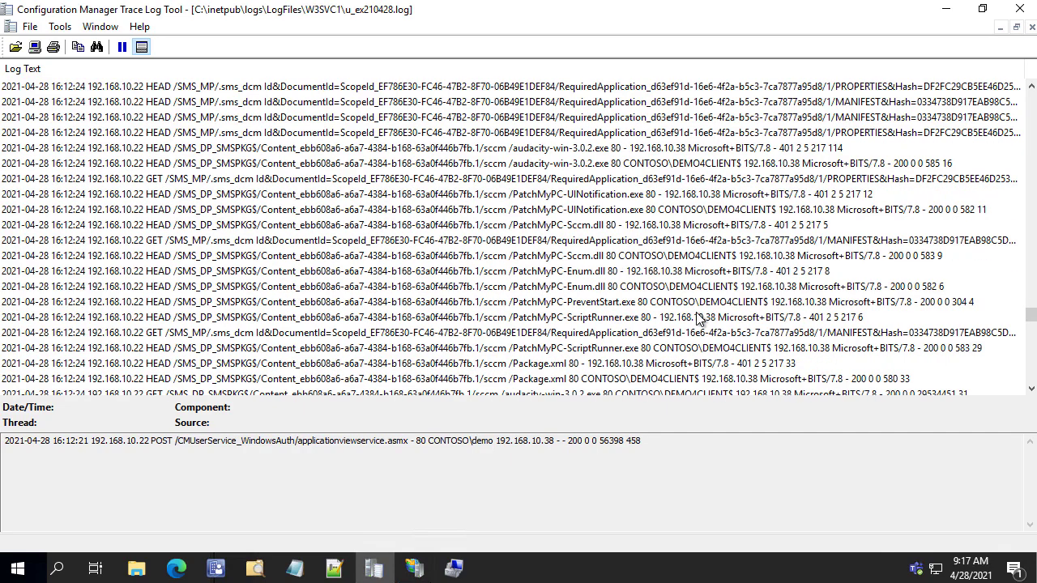
{"action": "left_click", "coordinate": [591, 332]}
{"action": "scroll", "coordinate": [601, 329], "scroll_direction": "down", "scroll_amount": 1}
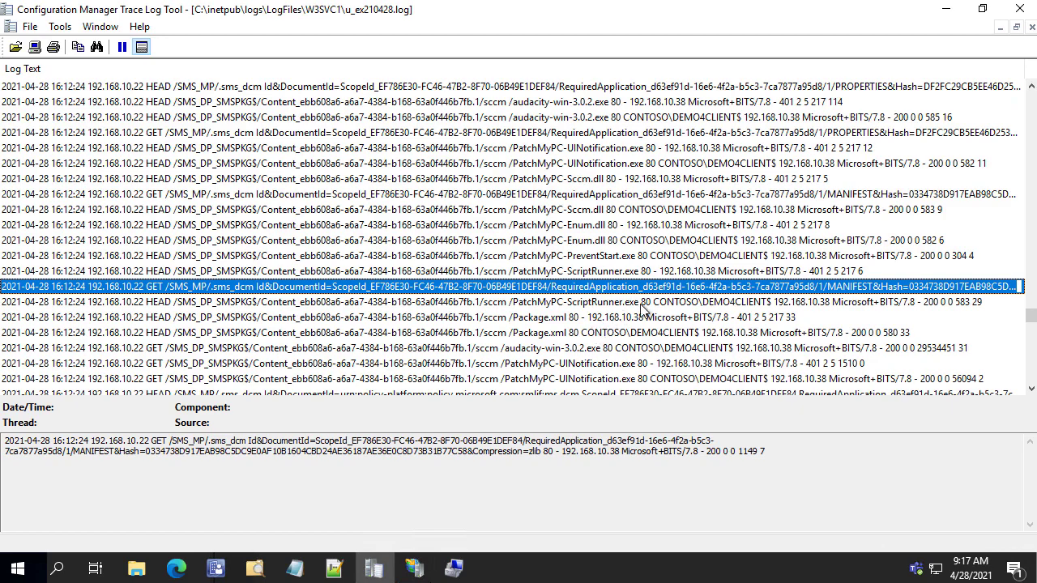
{"action": "scroll", "coordinate": [717, 327], "scroll_direction": "down", "scroll_amount": 2}
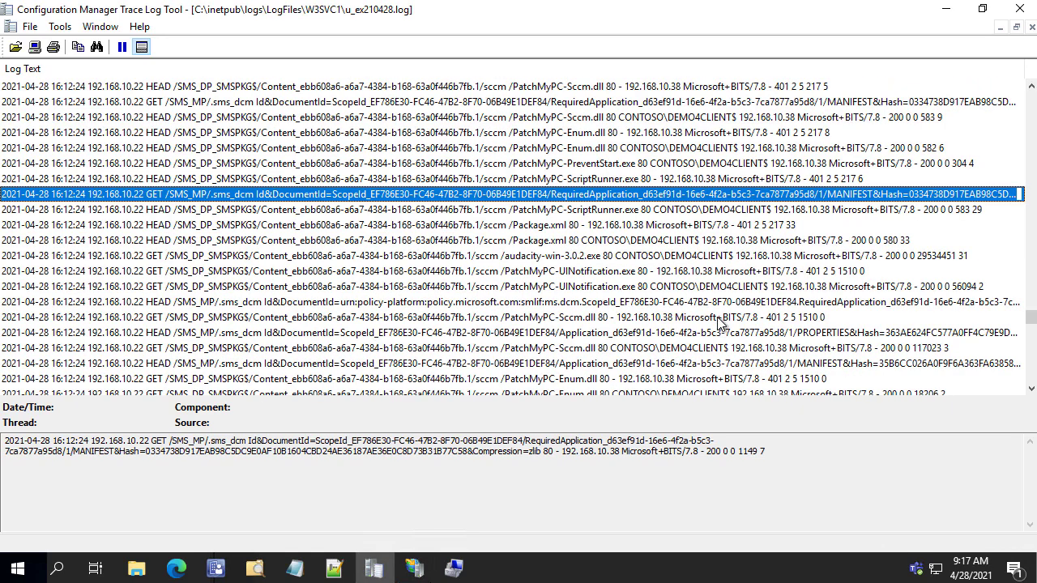
{"action": "mouse_move", "coordinate": [255, 569]}
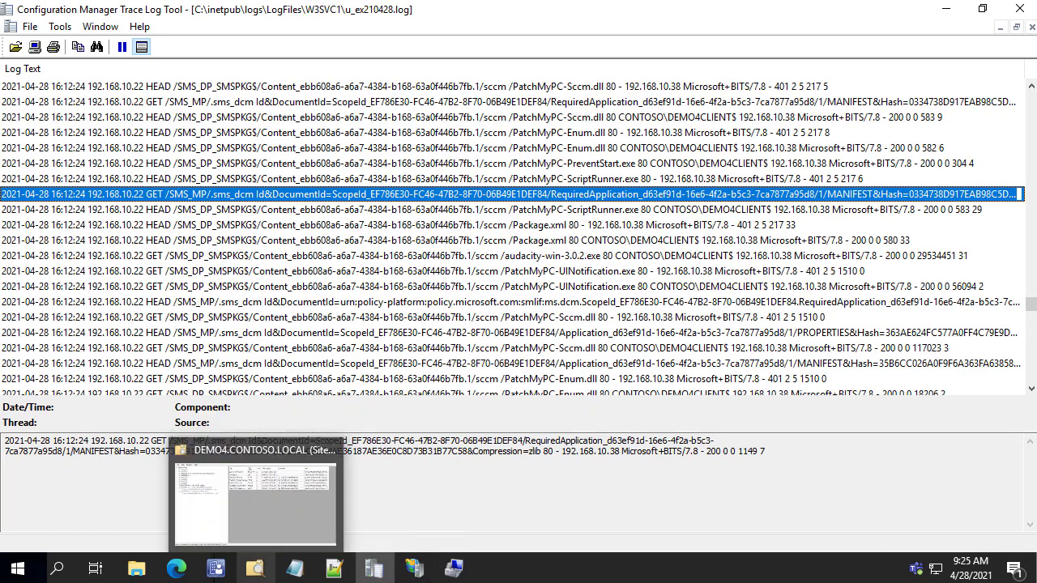